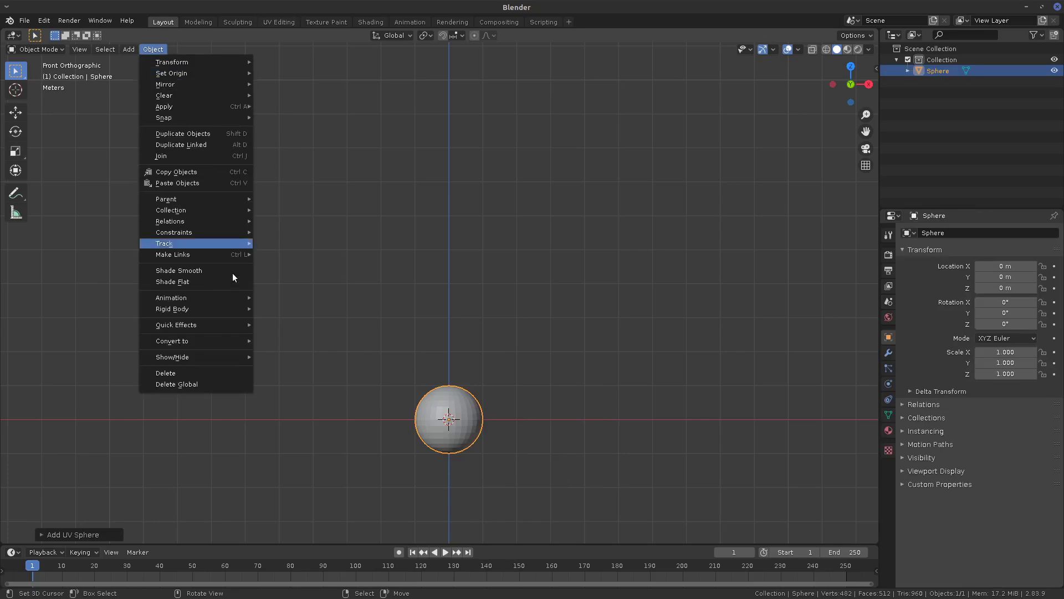
- Shade the sphere smooth and add the Quick Smoke effect to it
click(222, 268)
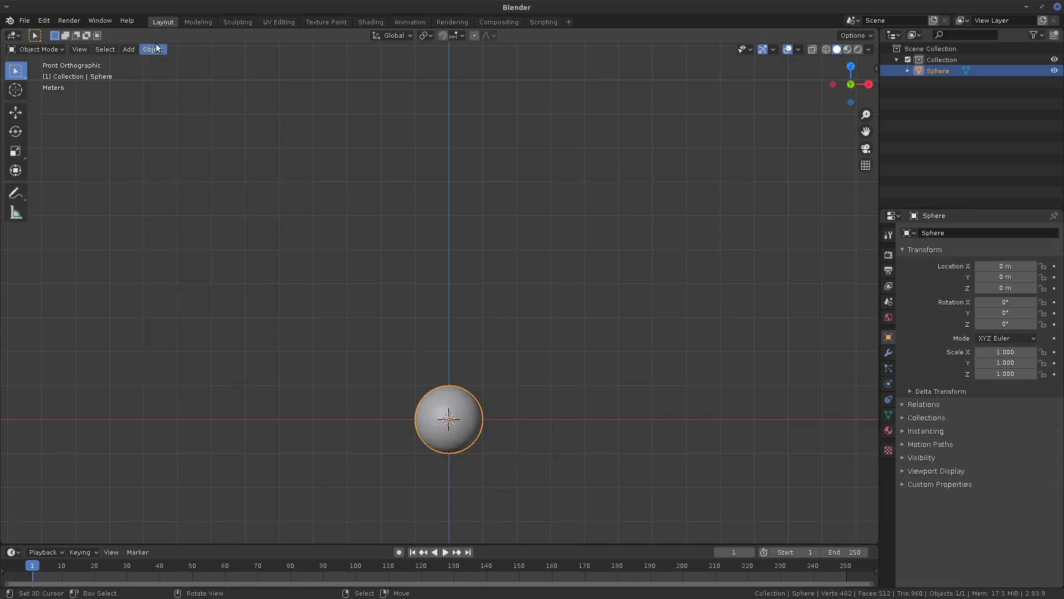
shift+middle_drag(527, 381, 522, 311)
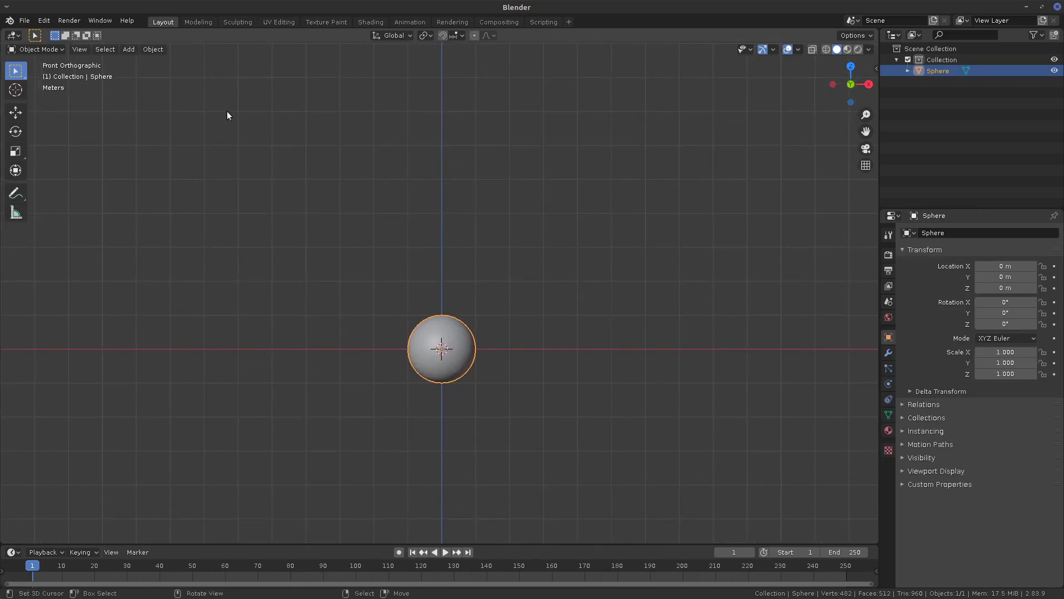
click(153, 49)
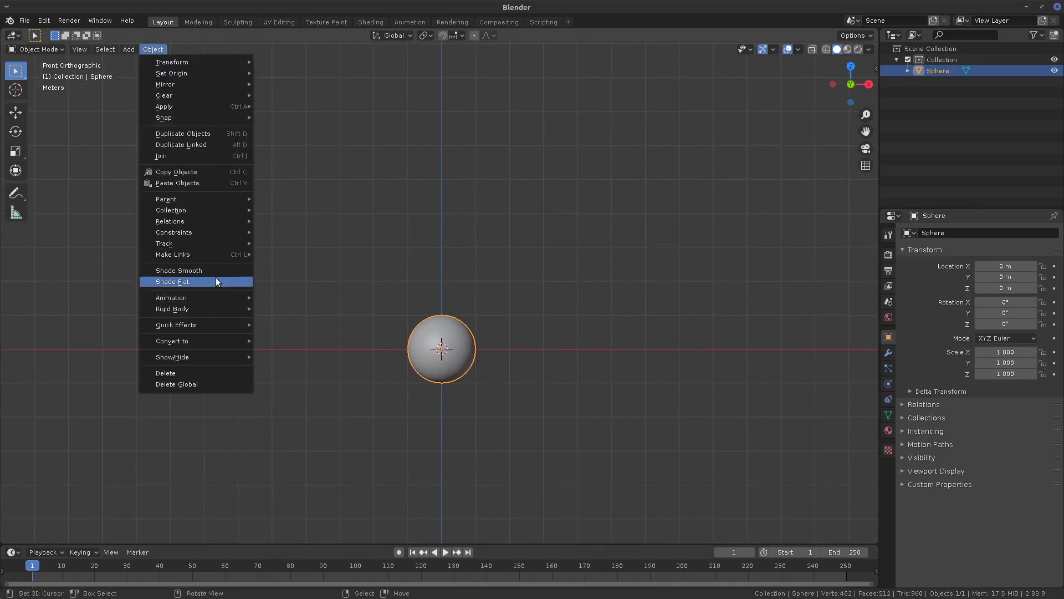
mouse_move(218, 313)
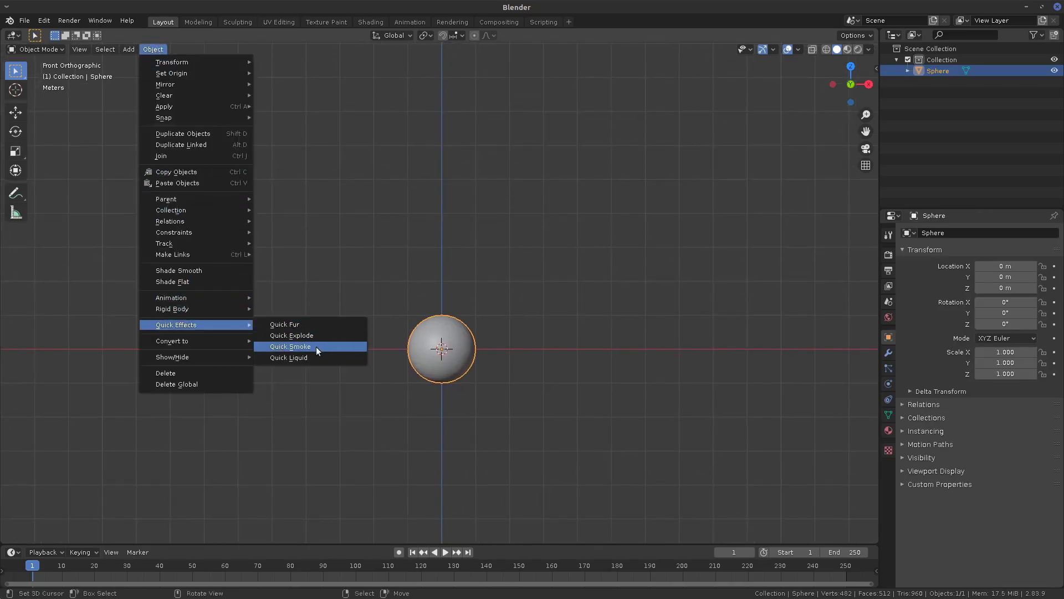
click(319, 347)
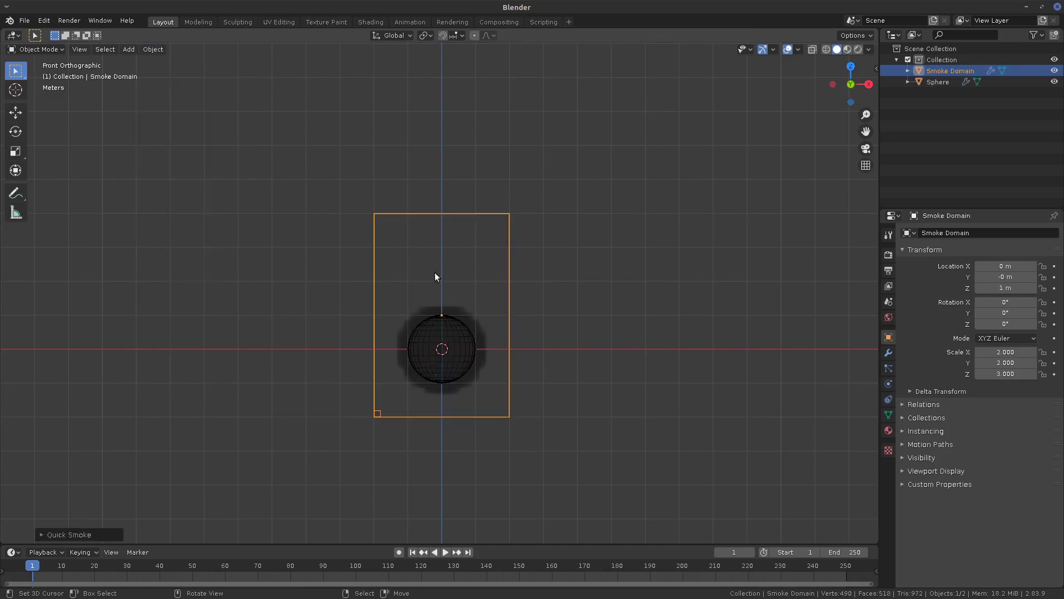
- In Edit Mode, move the smoke domain's top face straight up along Z to about three times the domain's height
key(Tab)
middle_drag(513, 252, 506, 249)
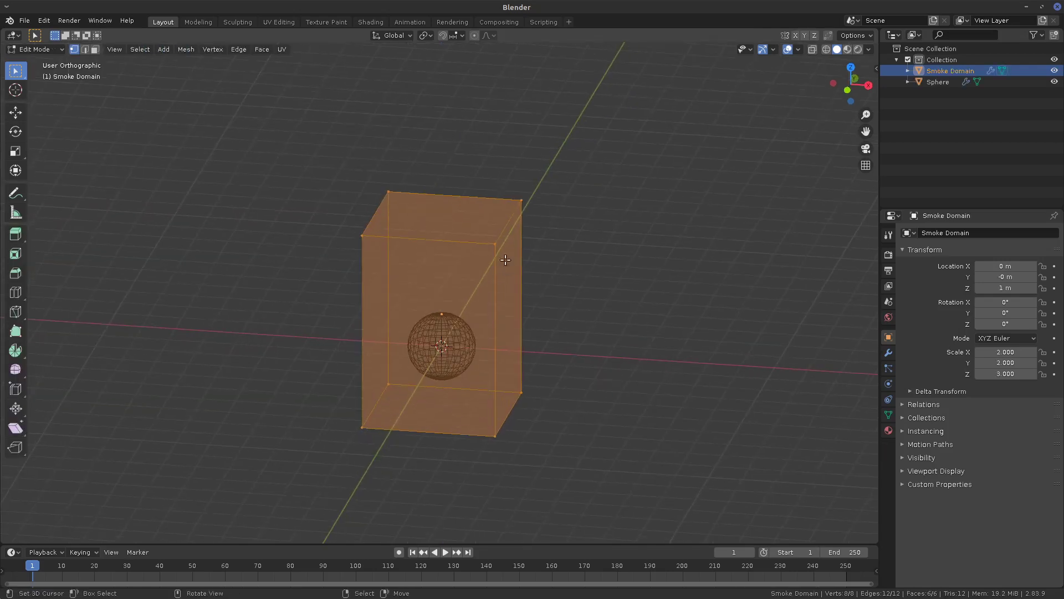
click(499, 245)
drag(355, 181, 518, 244)
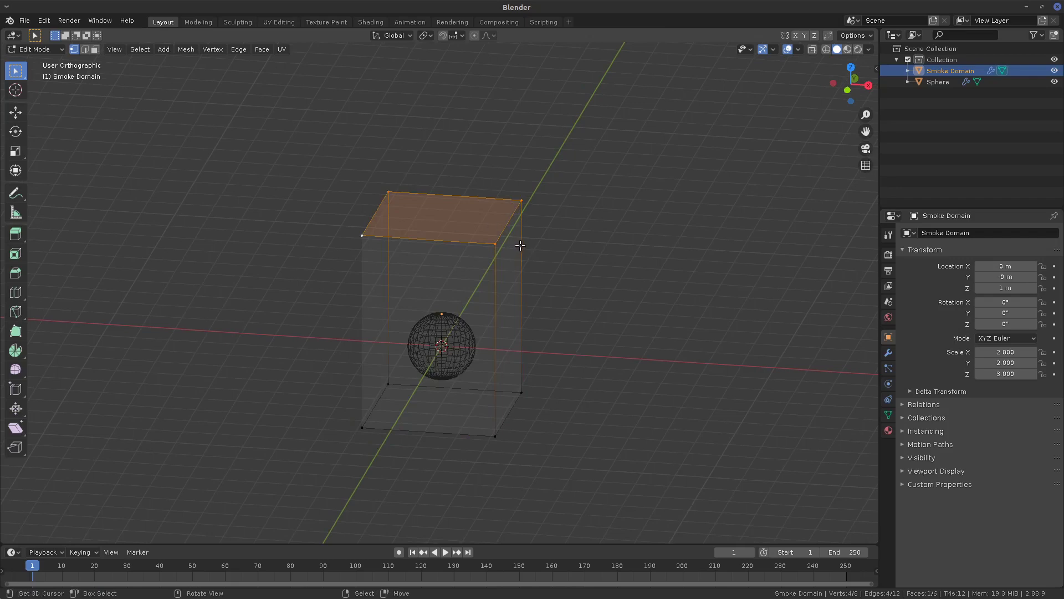
key(KP_1)
scroll(521, 248, down, 4)
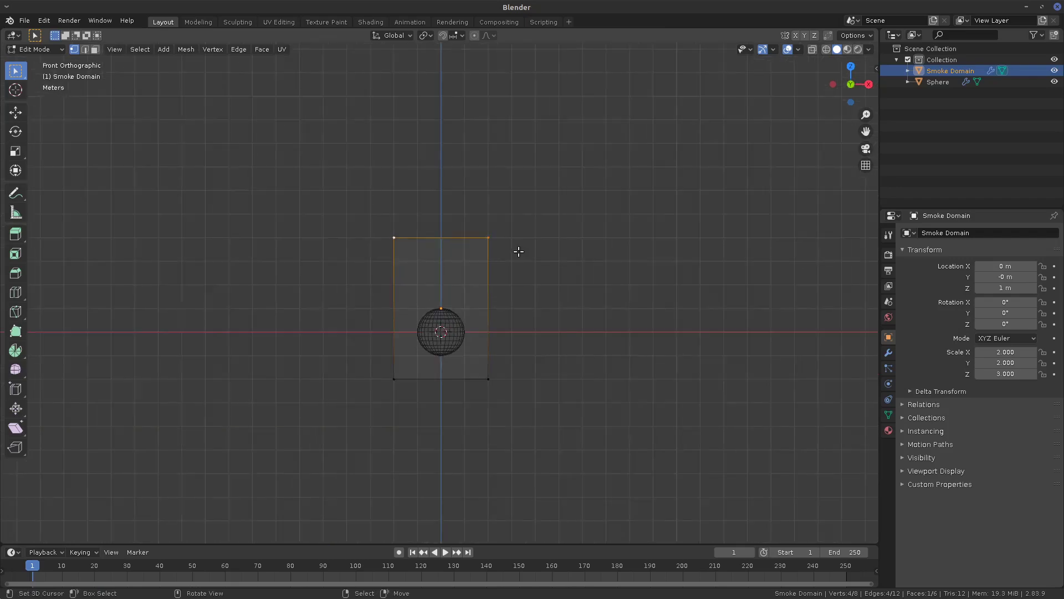
shift+middle_drag(511, 256, 529, 373)
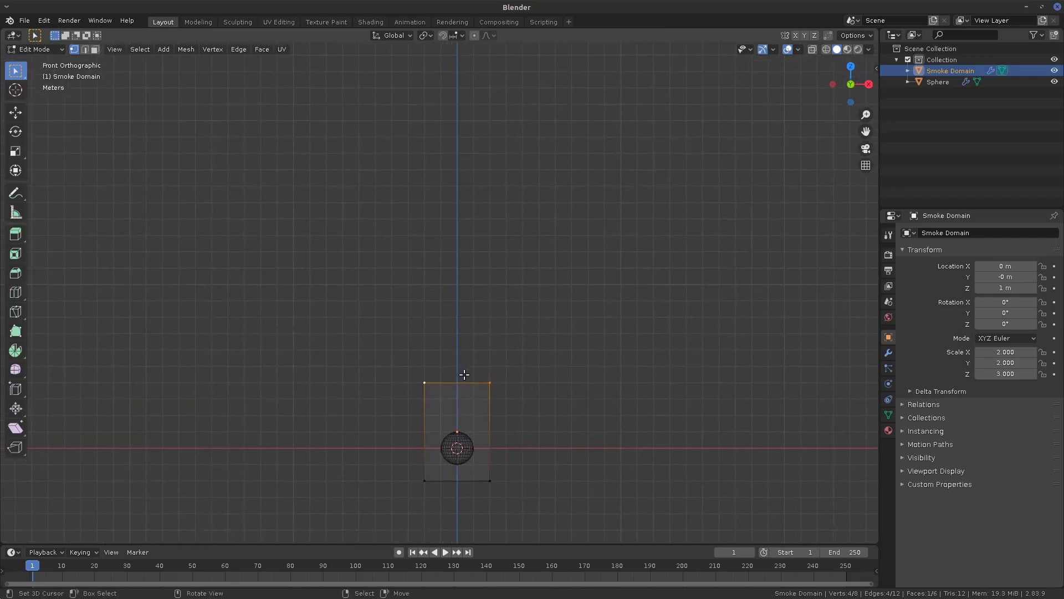
key(g)
key(z)
click(458, 185)
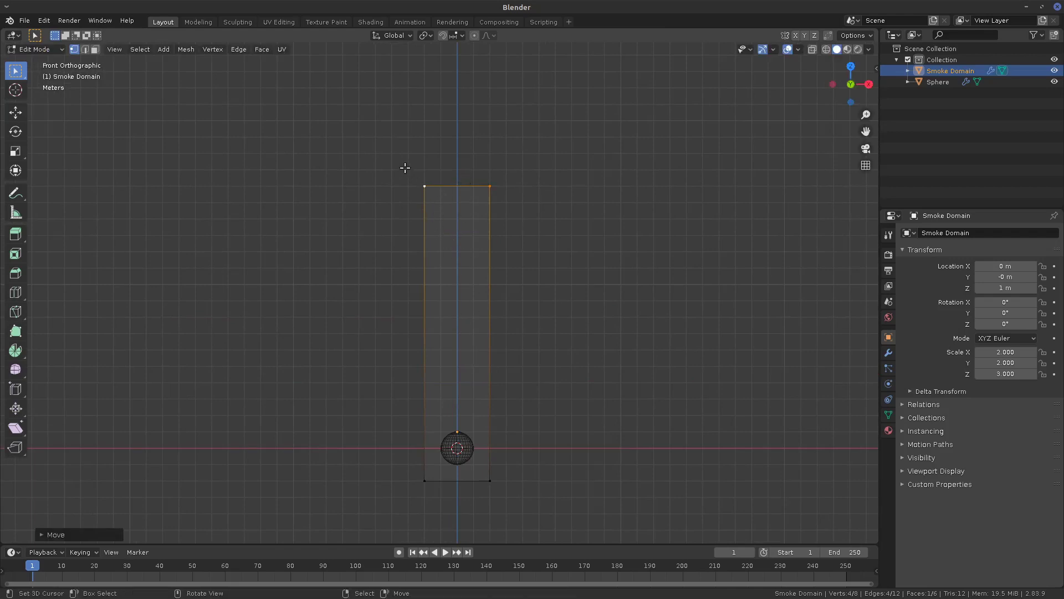
drag(382, 145, 557, 518)
key(s)
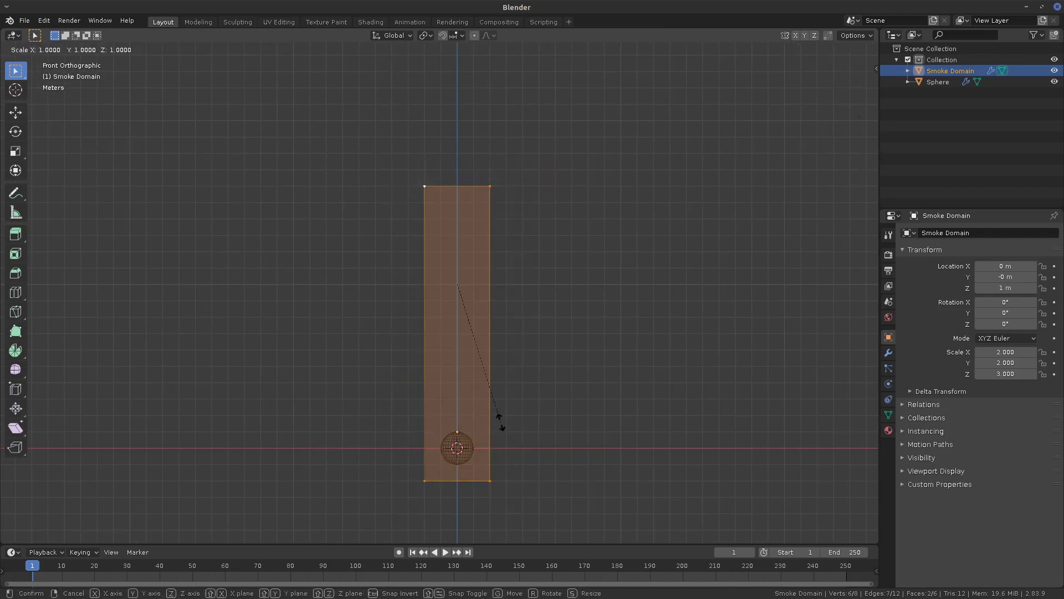
key(x)
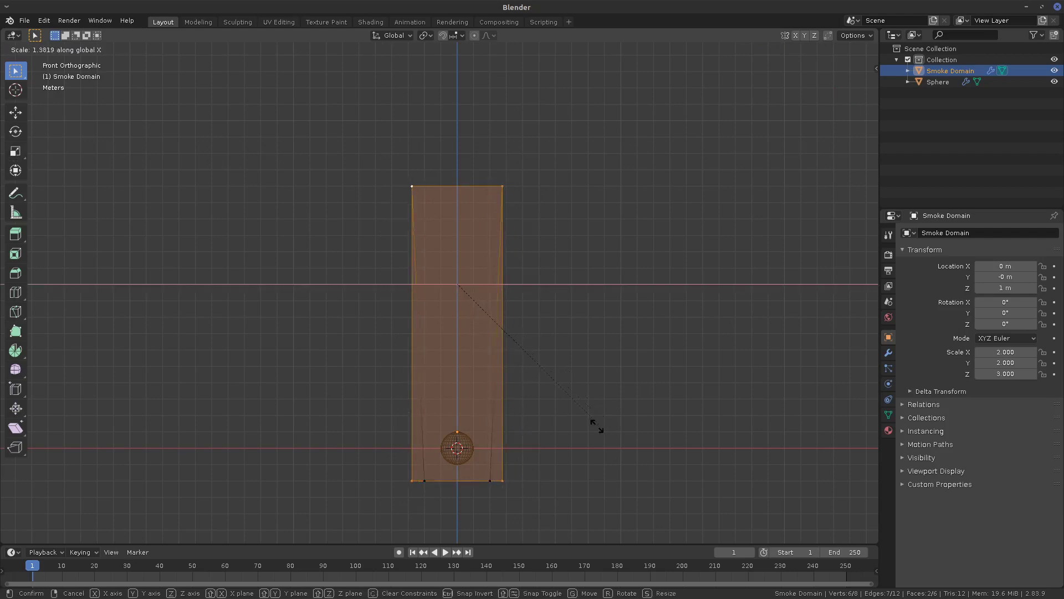
right_click(597, 426)
- Scale the whole smoke domain mesh by 1.5 along the X axis and return to Object Mode
key(a)
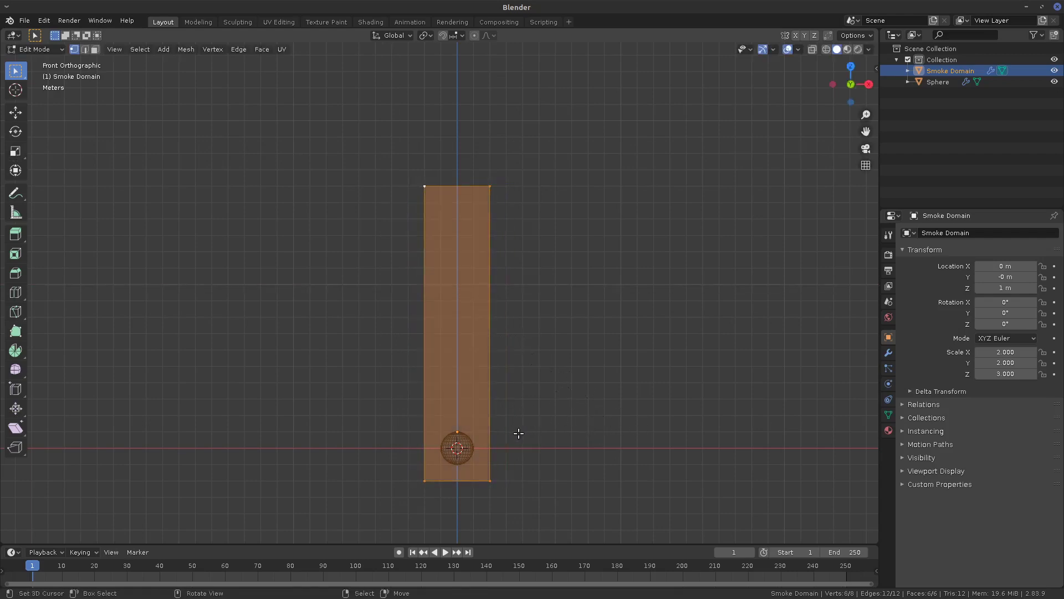
key(s)
key(x)
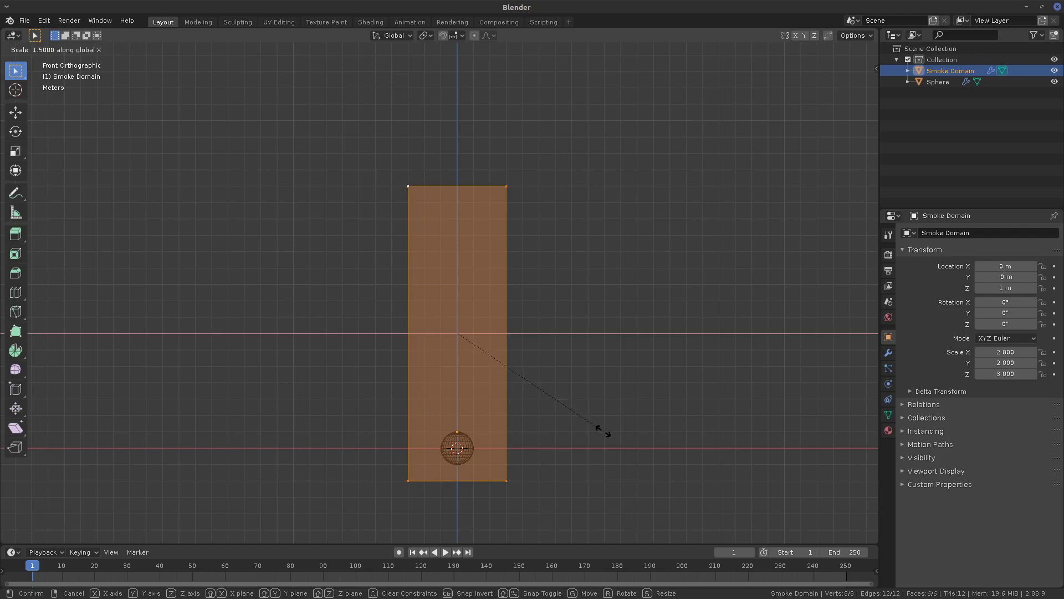
click(603, 430)
key(Tab)
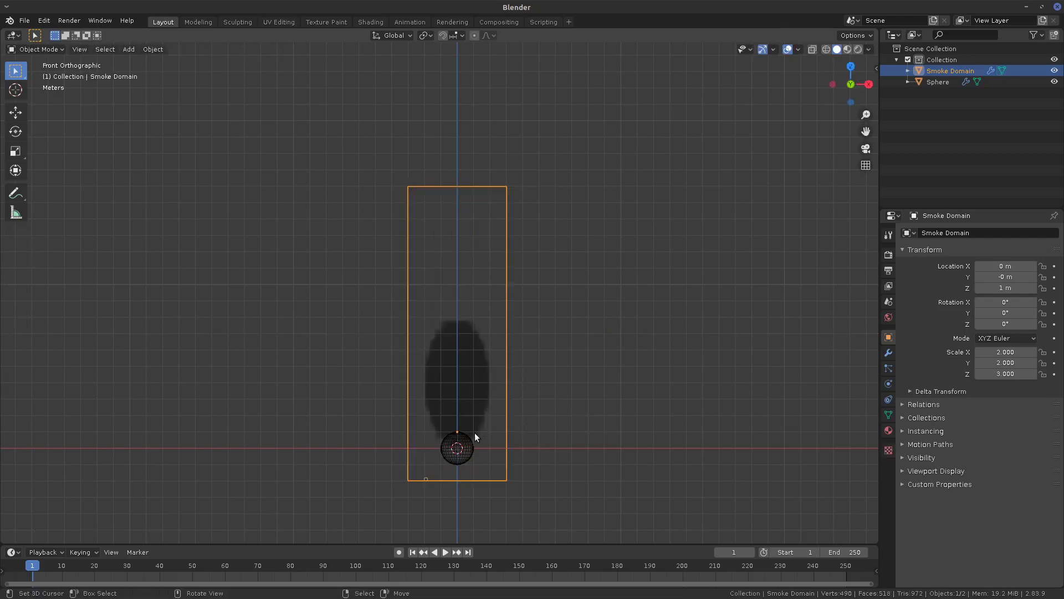
- Apply the smoke domain's rotation and scale
middle_drag(518, 423, 441, 245)
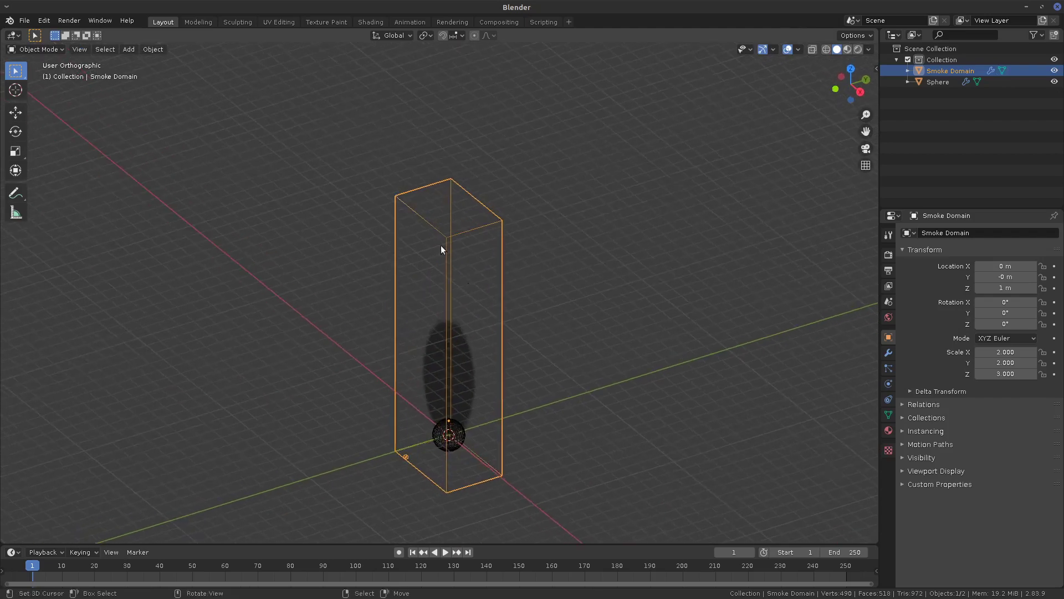
click(153, 49)
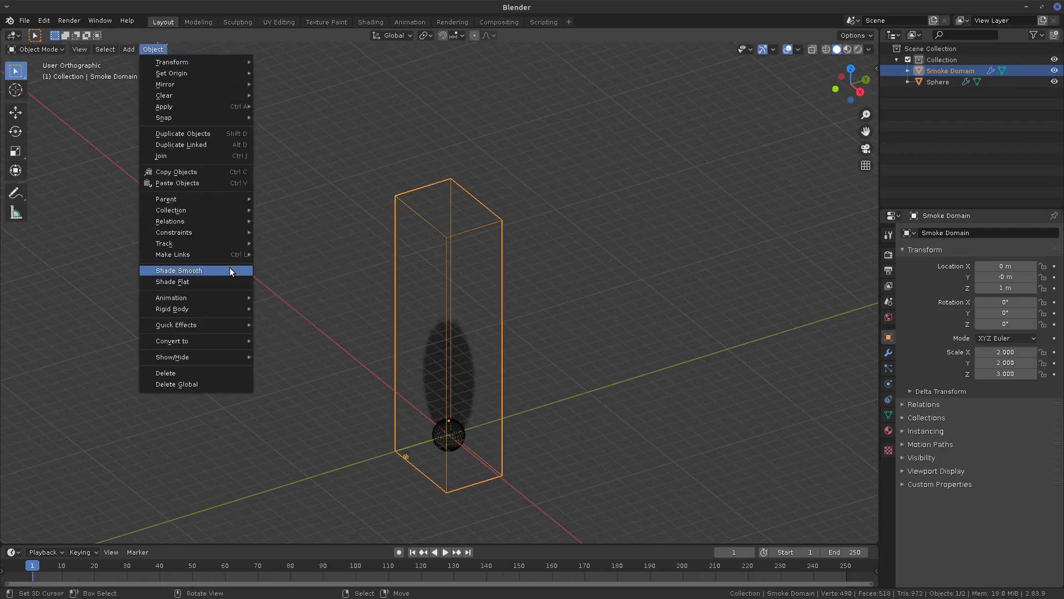
mouse_move(216, 106)
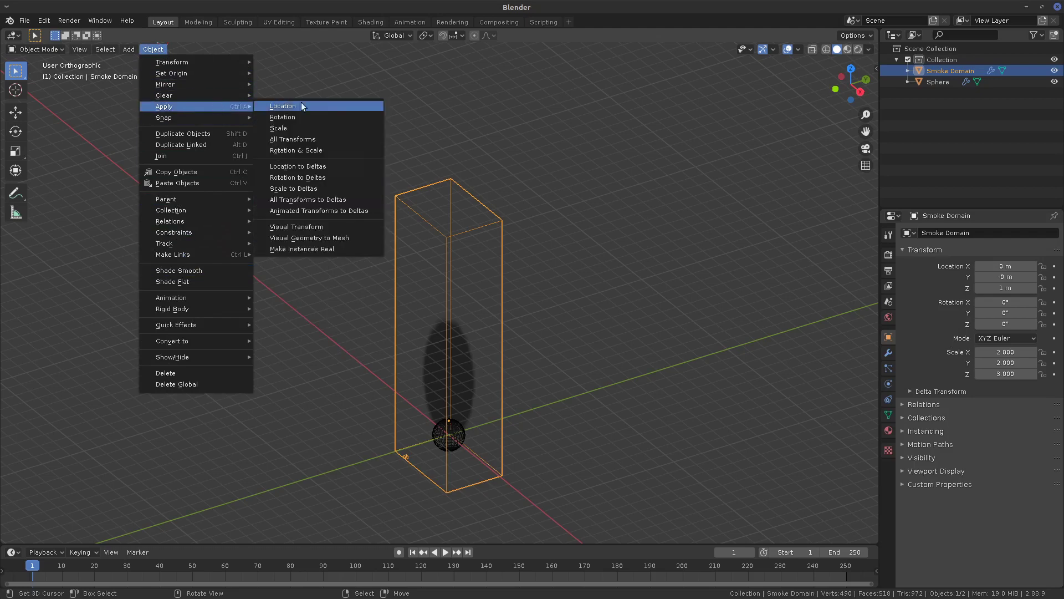
click(337, 150)
middle_drag(559, 470, 574, 424)
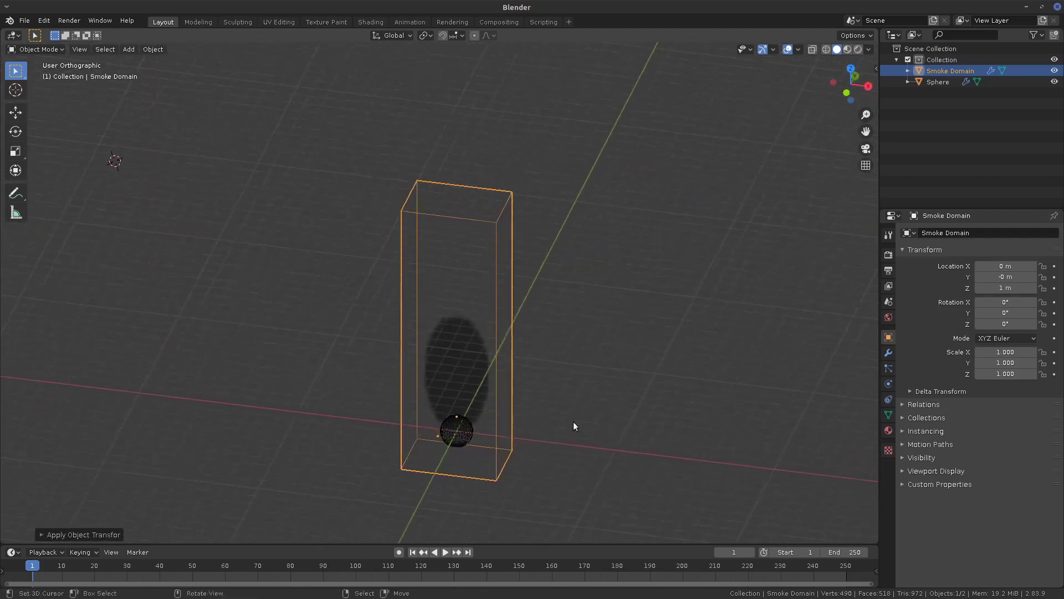
- Show the physics properties of the smoke domain
click(153, 48)
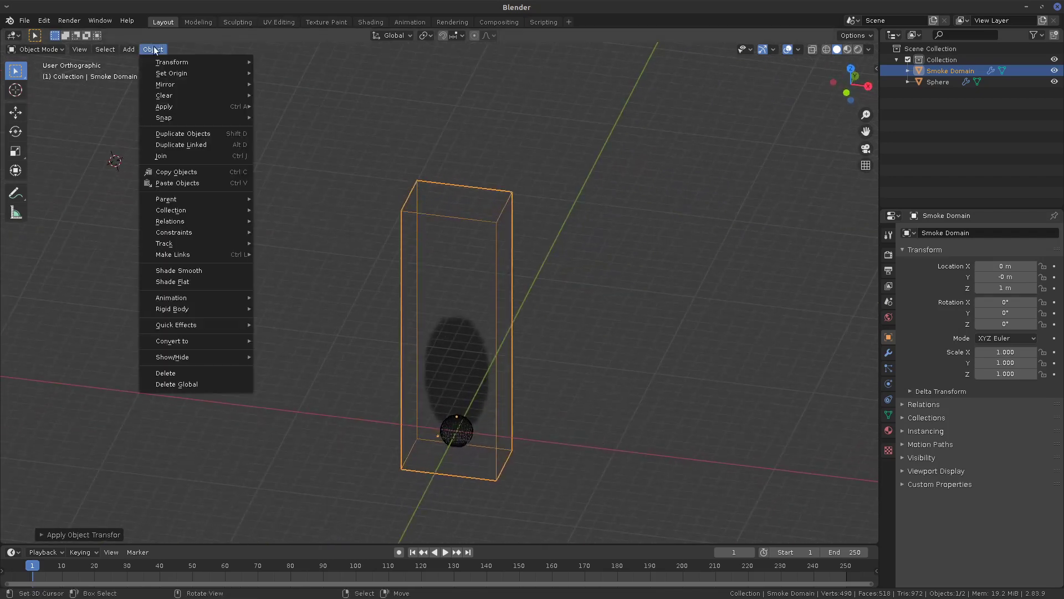
click(889, 415)
click(888, 384)
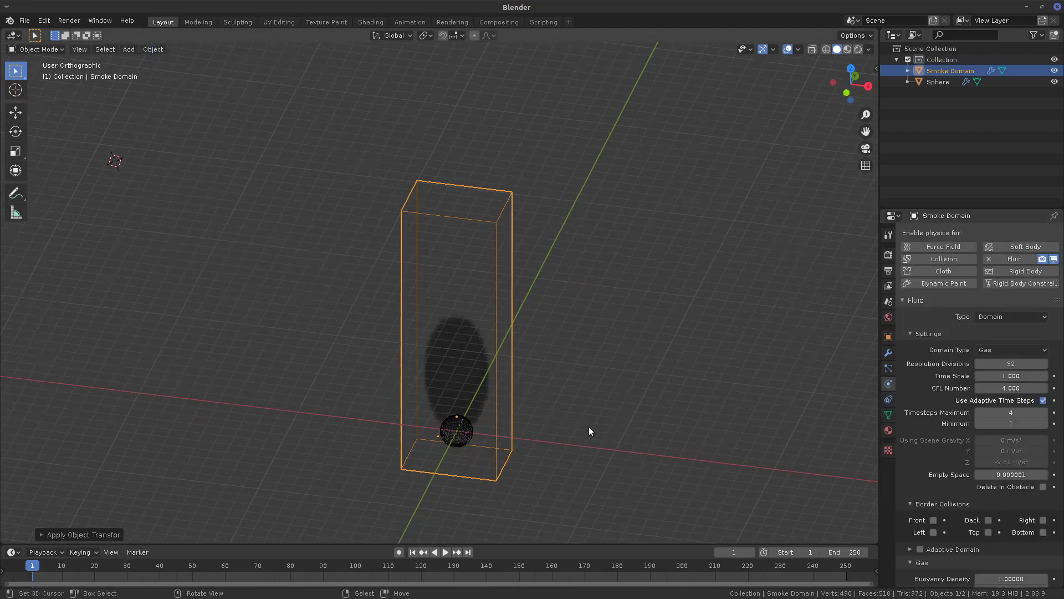
- In front view, circle the sphere with an annotation and select the sphere to show its fluid flow settings
key(KP_1)
shift+middle_drag(590, 455, 609, 375)
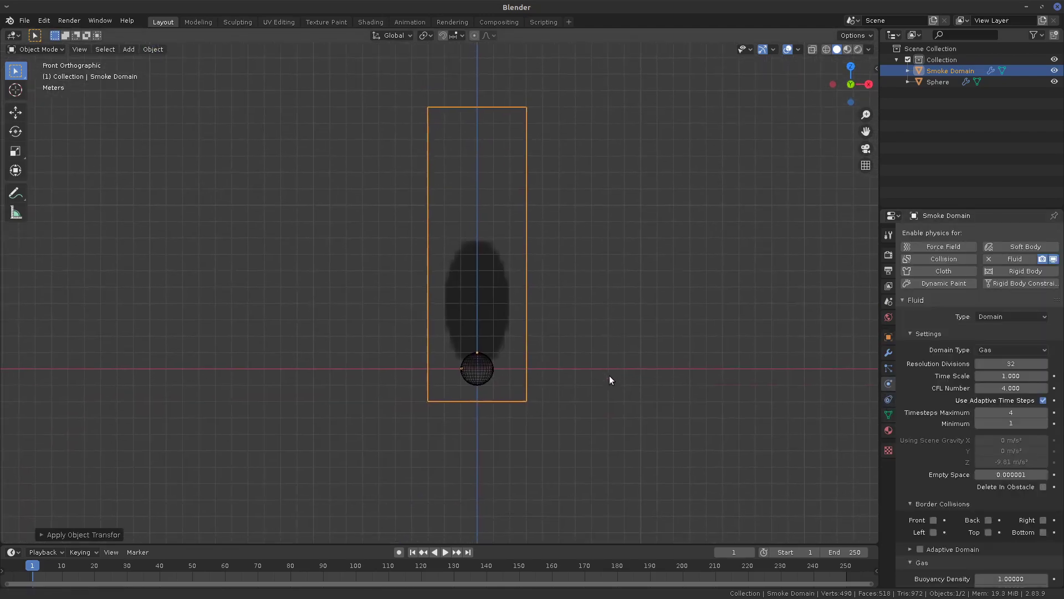
drag(480, 388, 457, 370)
click(485, 370)
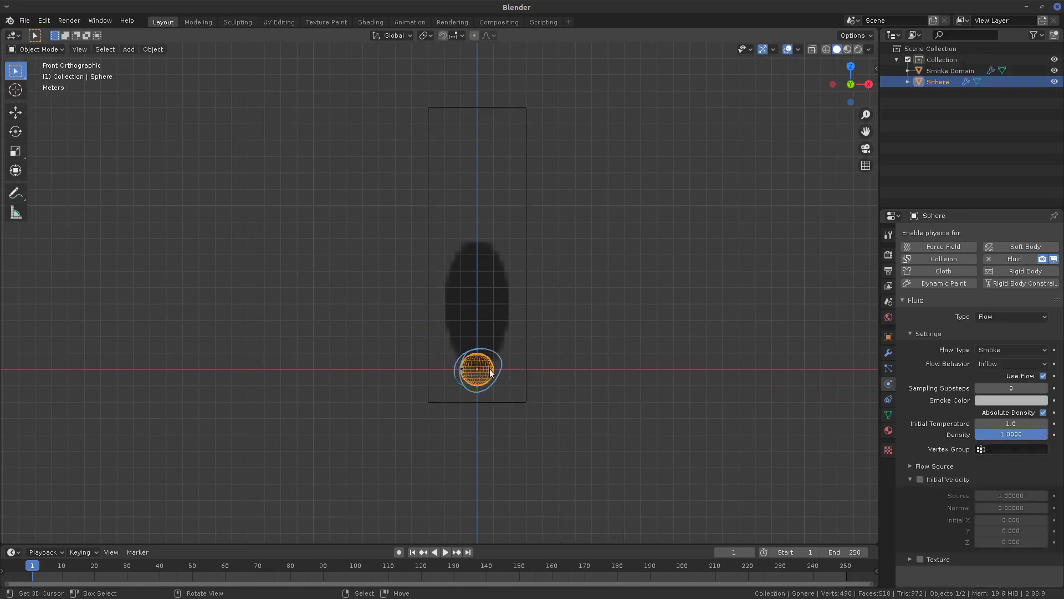
click(153, 49)
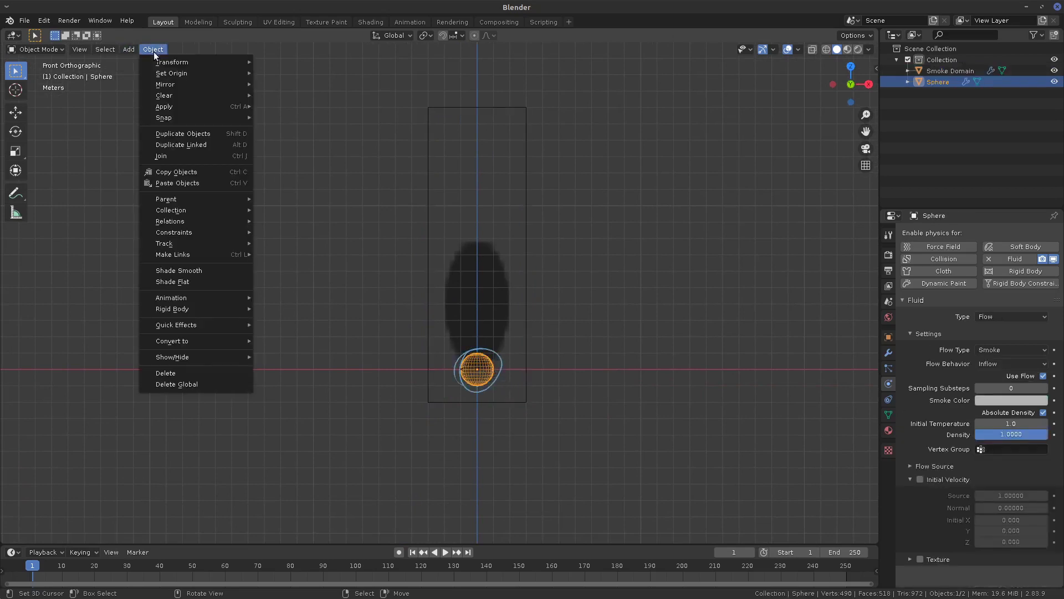
mouse_move(208, 325)
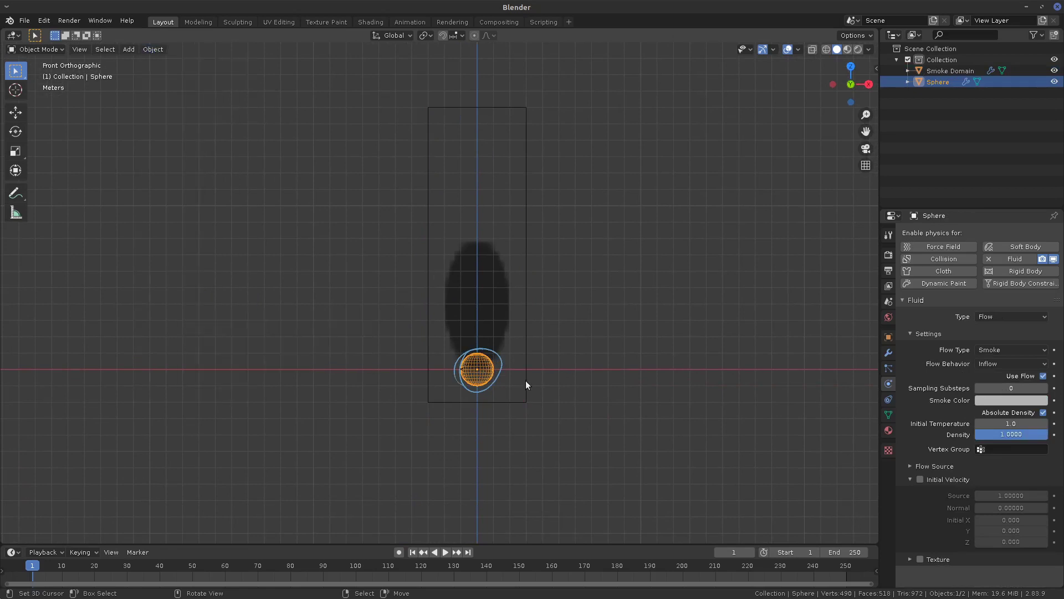
- Draw three annotation arrows from the sphere towards its flow settings, and erase all the annotations
mouse_move(503, 379)
mouse_down()
mouse_move(690, 358)
mouse_move(818, 324)
mouse_up()
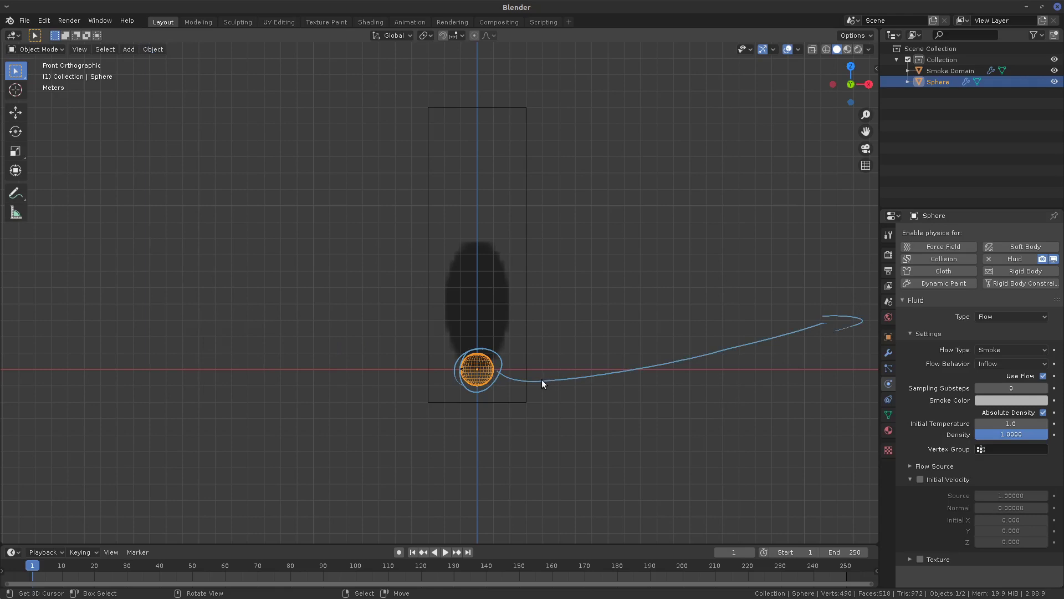
mouse_move(509, 363)
mouse_down()
mouse_move(855, 268)
mouse_move(833, 284)
mouse_up()
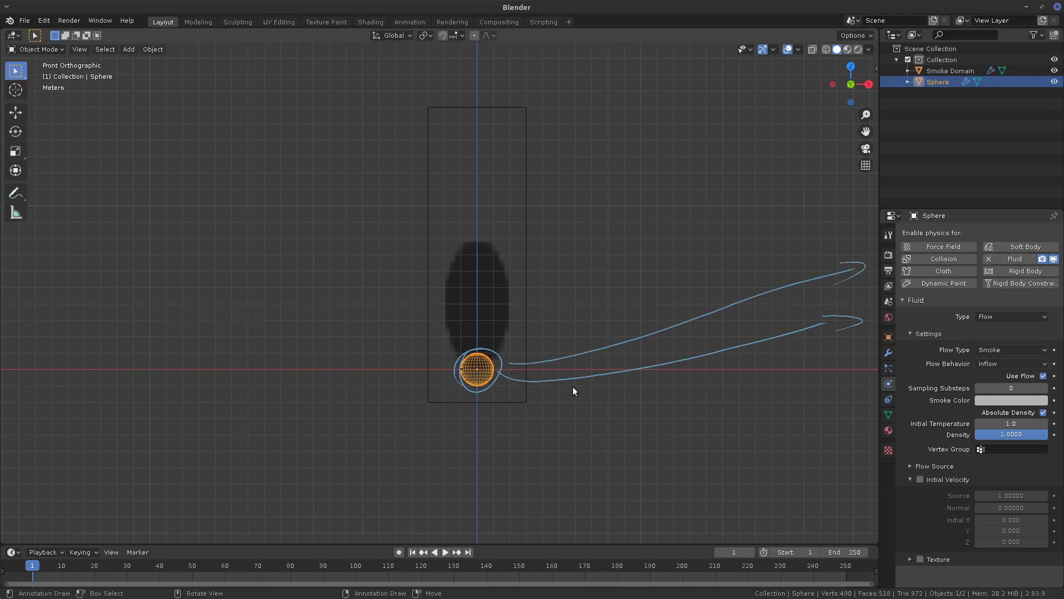
mouse_move(732, 391)
mouse_down()
mouse_move(833, 379)
mouse_move(803, 401)
mouse_up()
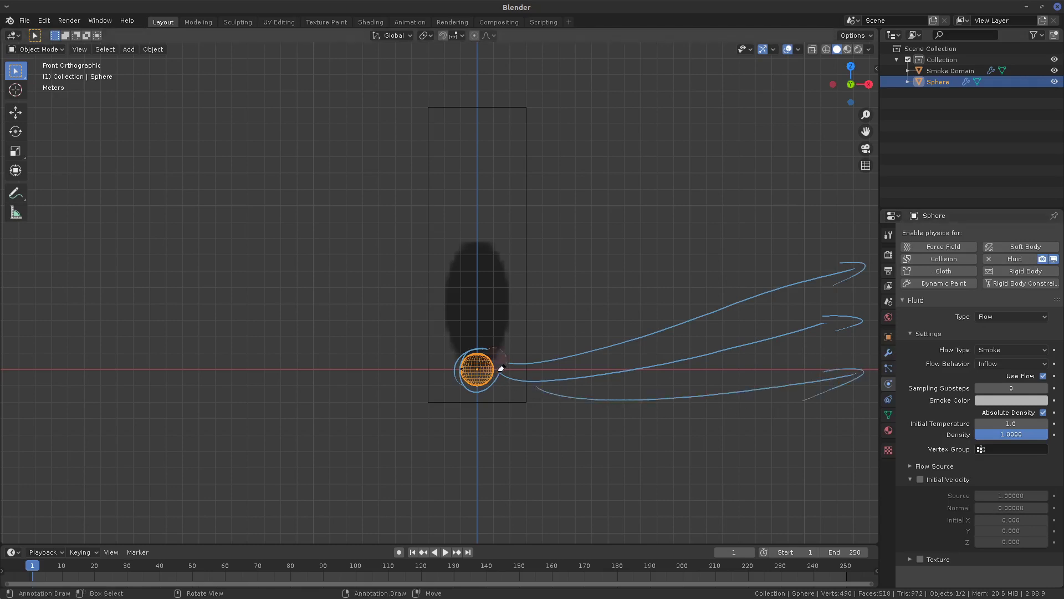
mouse_move(501, 368)
right_down()
mouse_move(646, 397)
mouse_move(857, 348)
right_up()
mouse_move(803, 406)
right_down()
mouse_move(805, 369)
mouse_move(736, 334)
mouse_move(701, 338)
mouse_move(800, 264)
mouse_move(650, 335)
right_up()
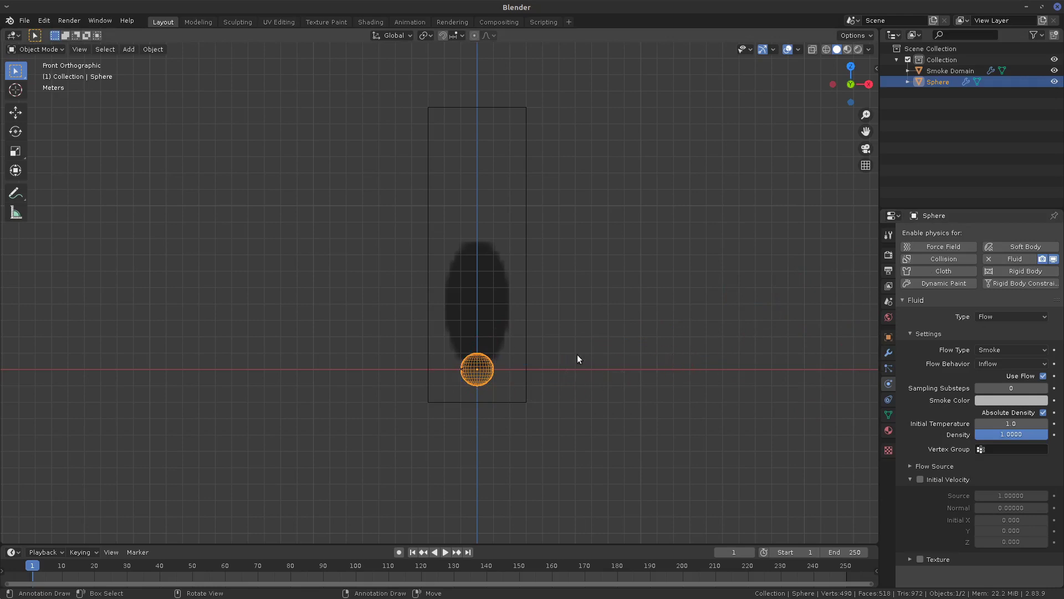
- Select the smoke domain, draw two annotation arrows from it towards its fluid settings, and erase them
click(518, 107)
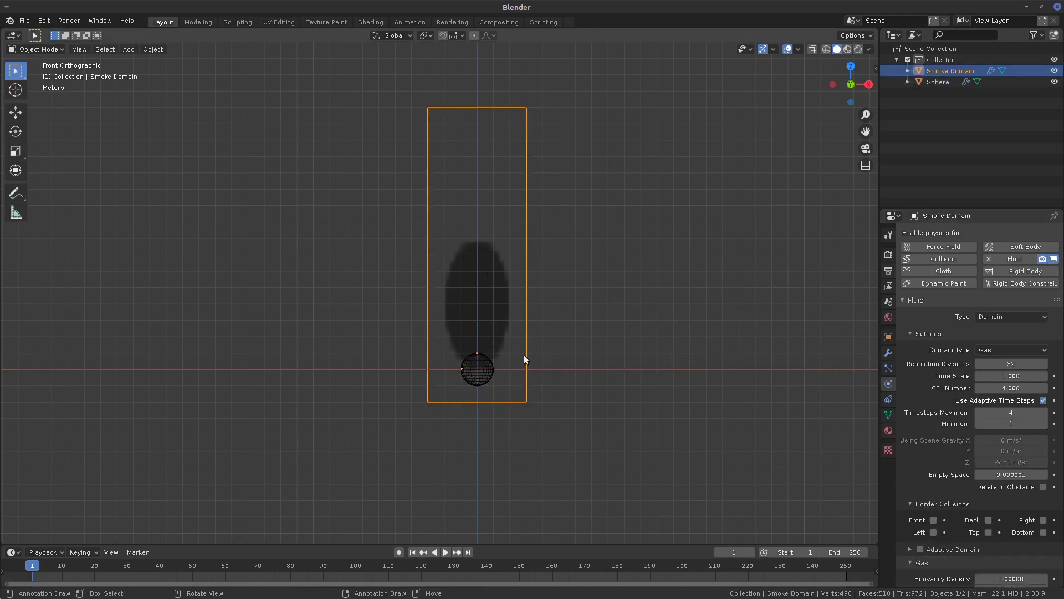
mouse_move(499, 256)
mouse_down()
mouse_move(590, 267)
mouse_move(848, 248)
mouse_up()
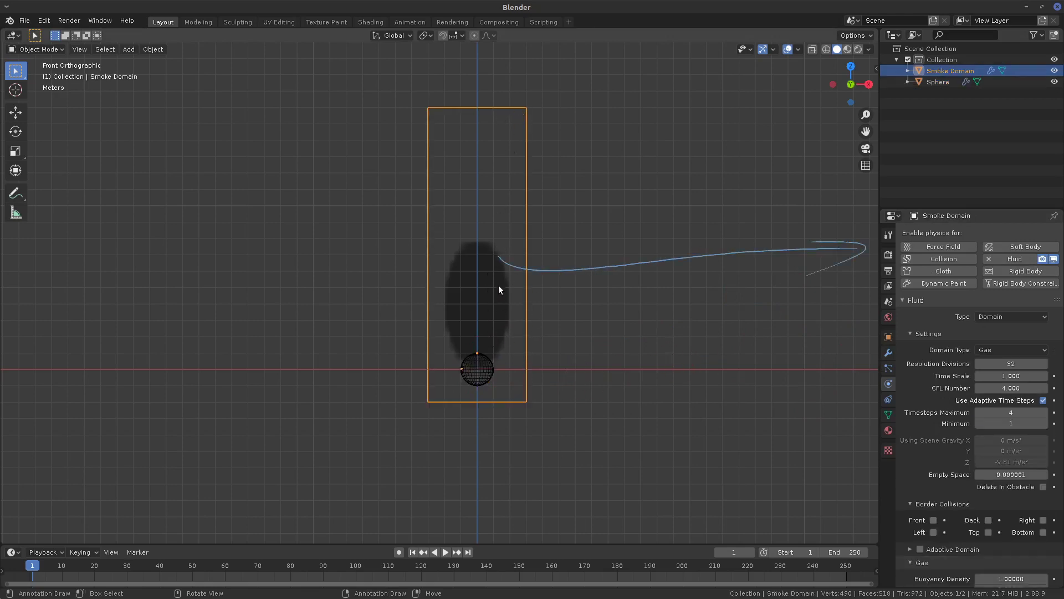
drag(698, 318, 862, 311)
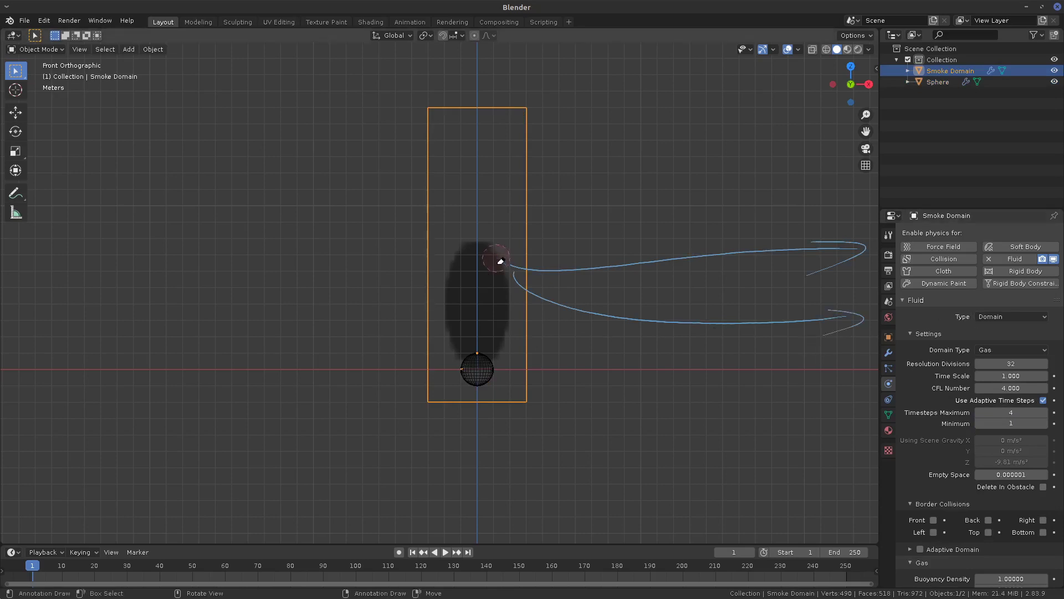
mouse_move(501, 262)
right_down()
mouse_move(617, 315)
mouse_move(849, 319)
right_up()
mouse_move(785, 261)
right_down()
mouse_move(571, 261)
mouse_move(592, 260)
right_up()
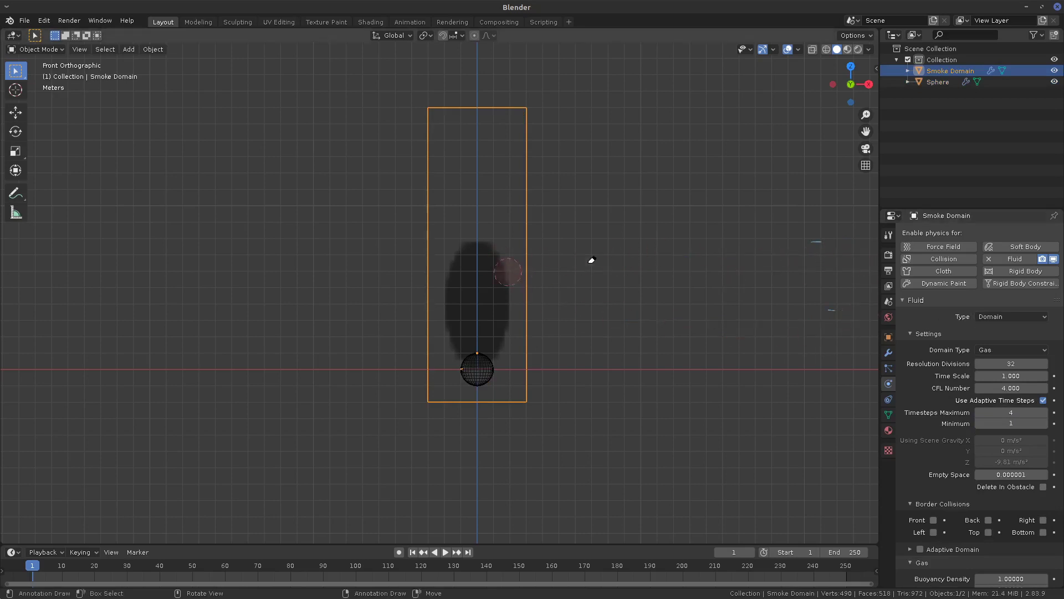
- Play the animation to preview the smoke simulation in the resized domain, and stop it back at frame 1
key(space)
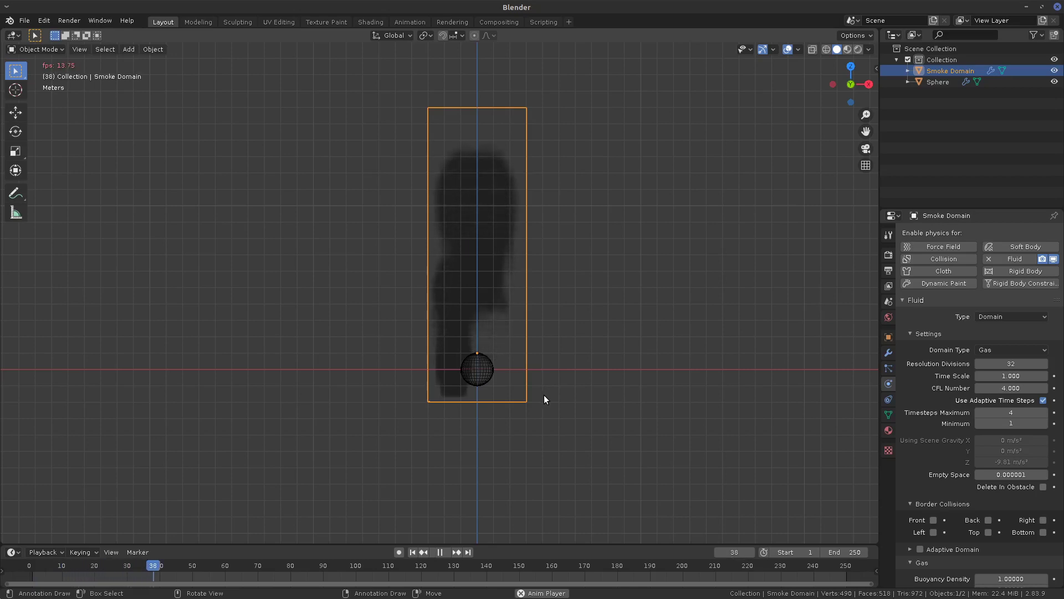
key(Escape)
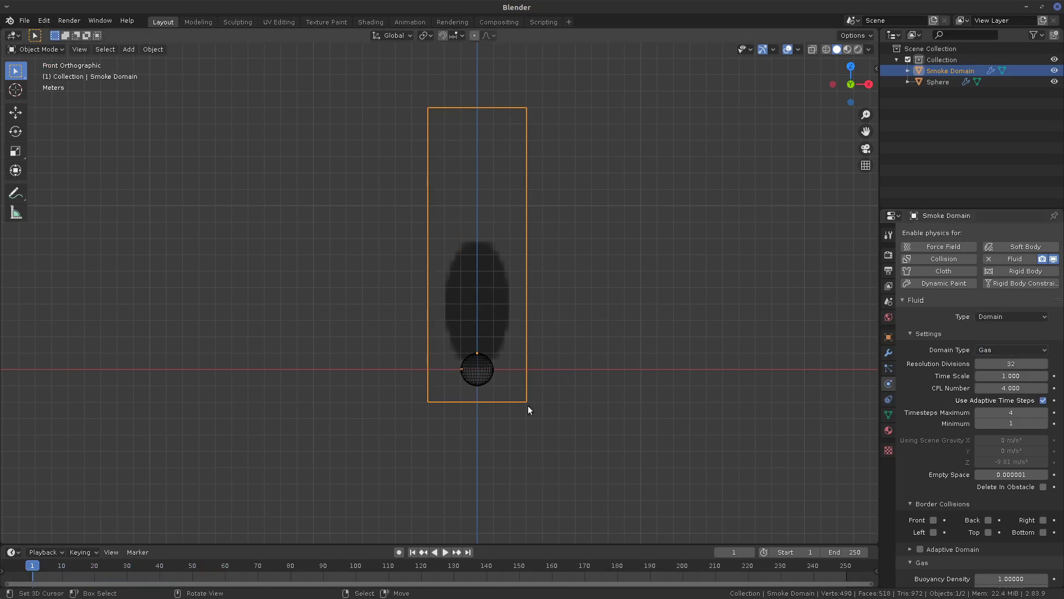
- Set the sphere's flow type to Fire and play the animation to preview it
click(479, 378)
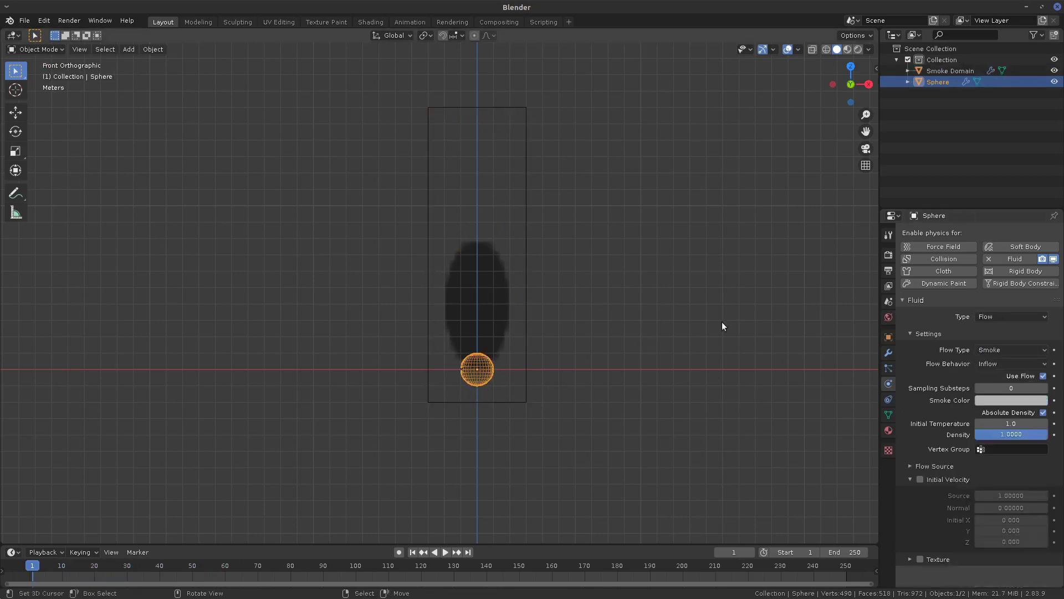
click(998, 349)
click(990, 387)
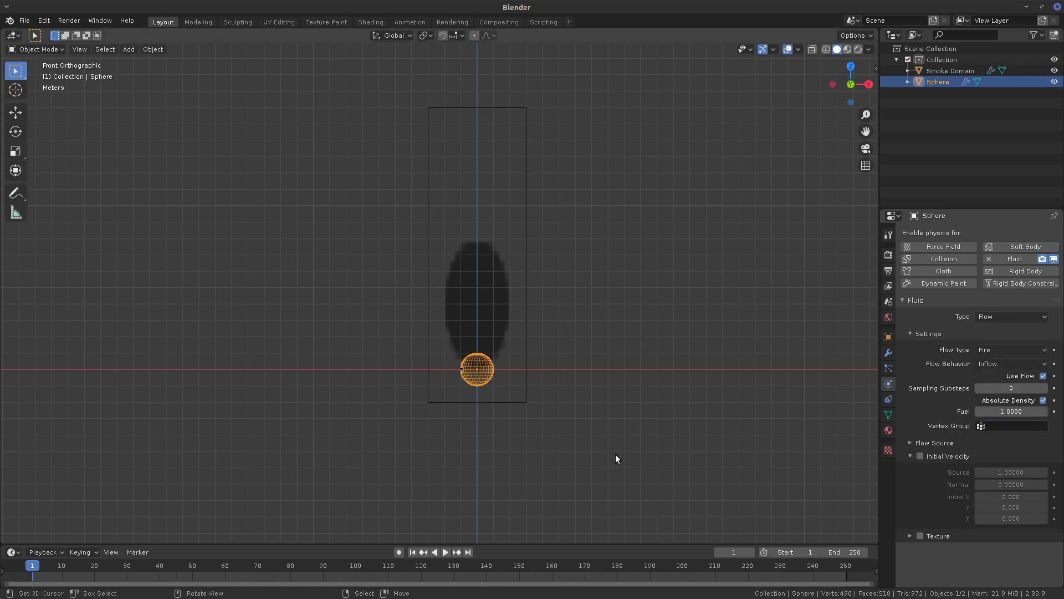
key(space)
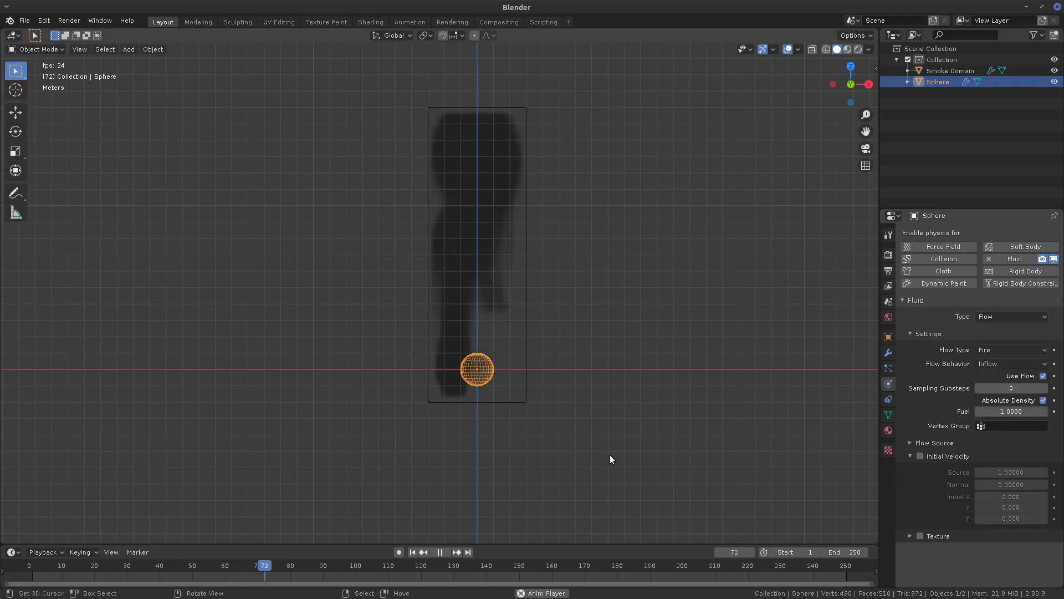
key(Escape)
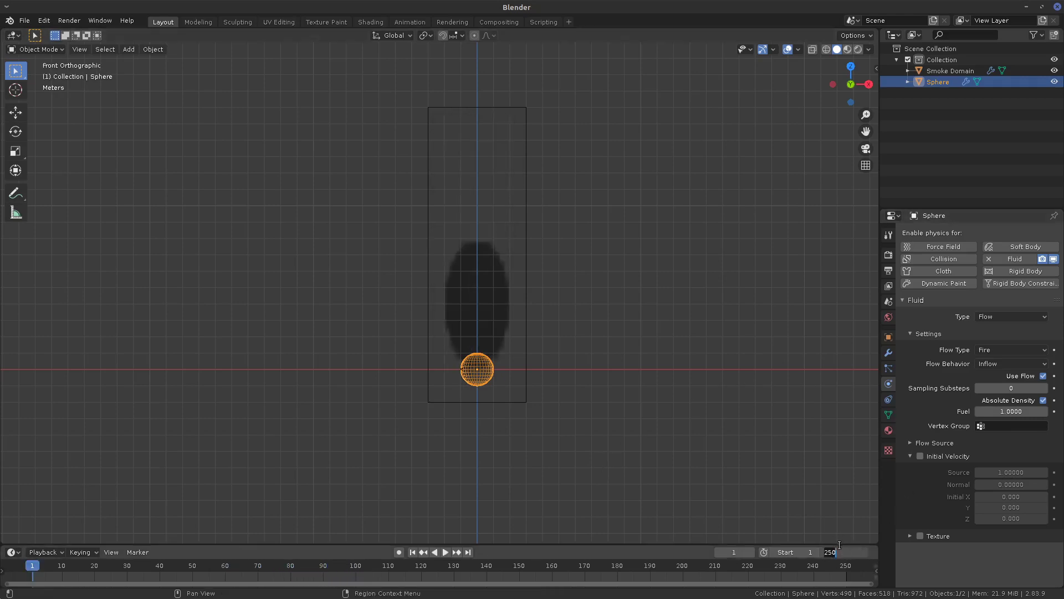
- Set the animation's end frame to 50 and play the shortened range
key(Return)
key(space)
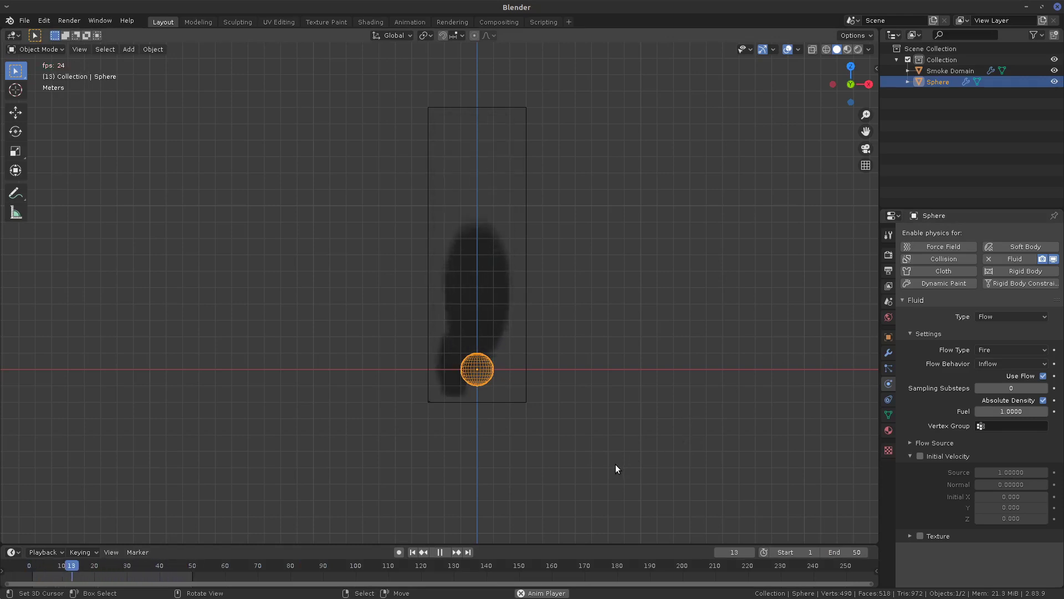
key(Escape)
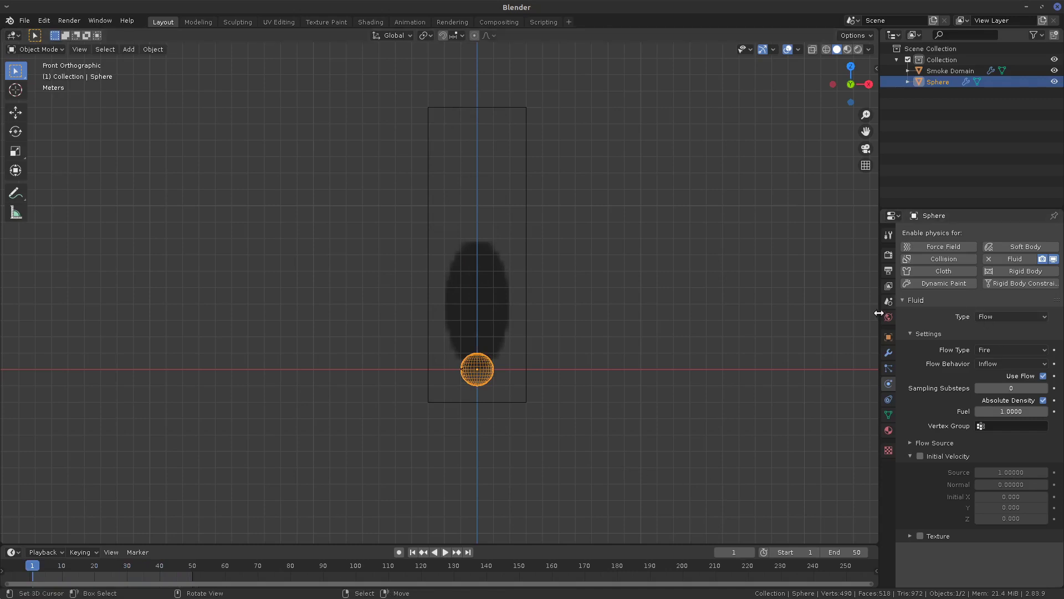
- Set the sphere's sampling substeps to 1 and play the simulation to check the flow
drag(880, 311, 770, 312)
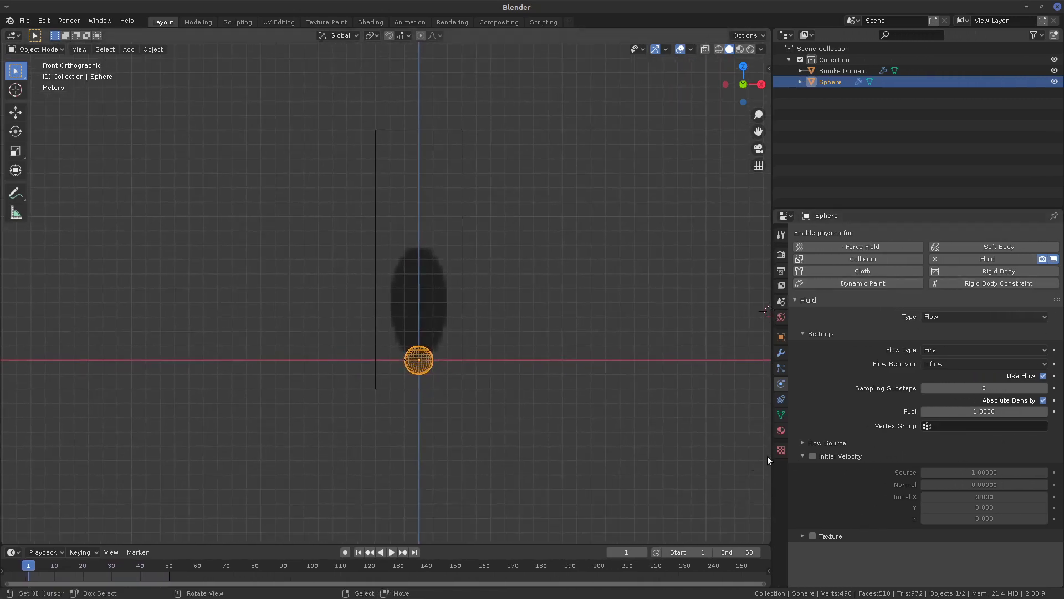
drag(770, 456, 886, 460)
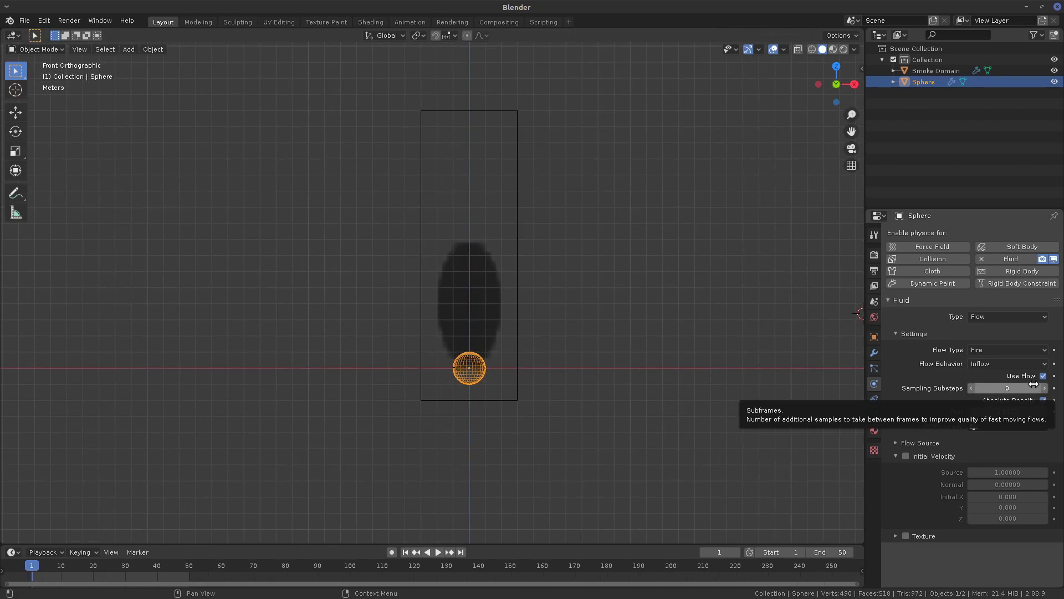
scroll(581, 351, up, 3)
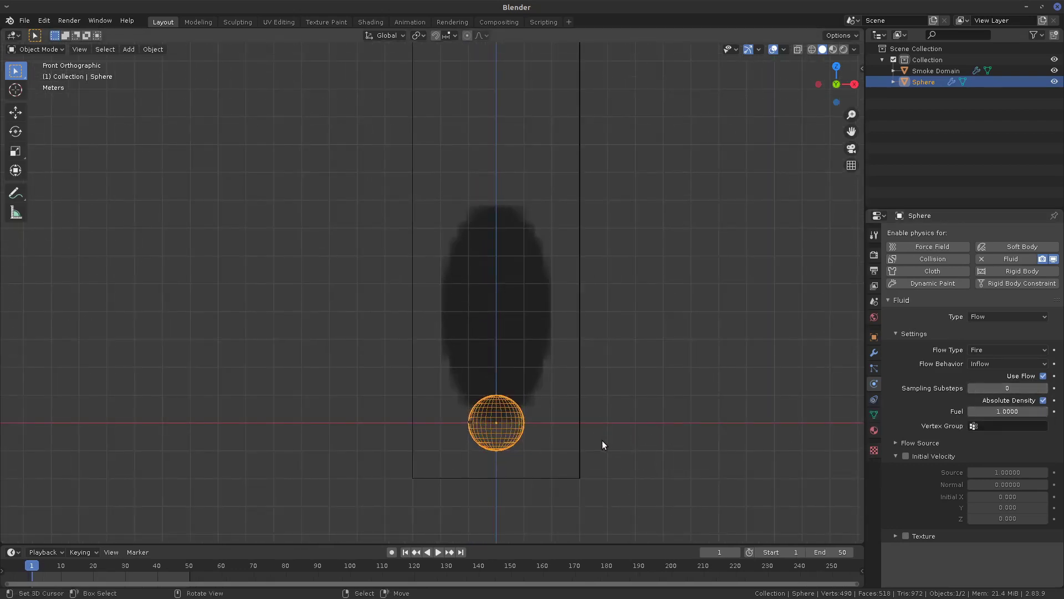
click(1043, 388)
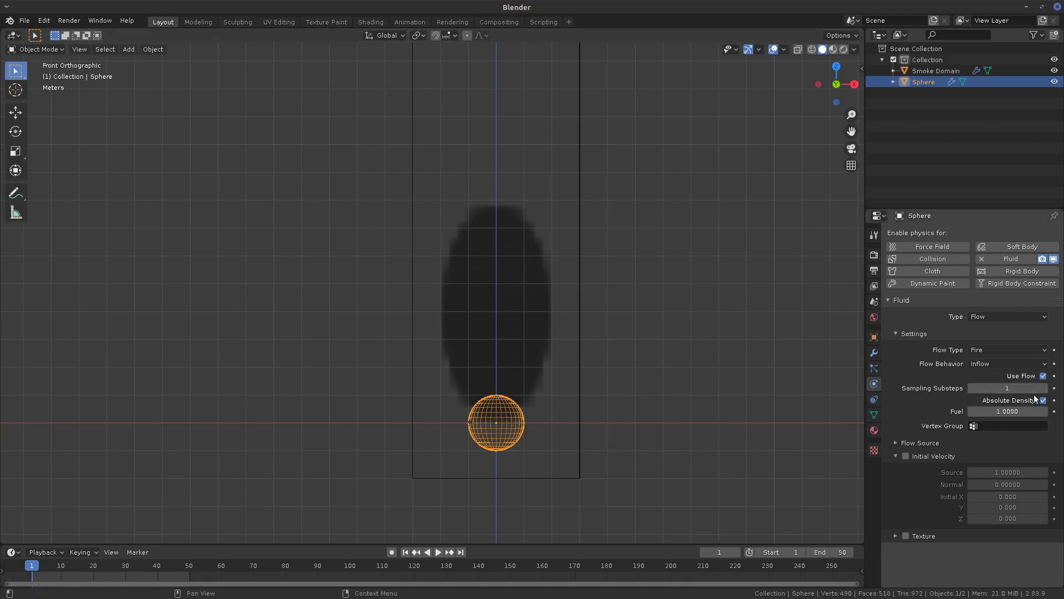
key(space)
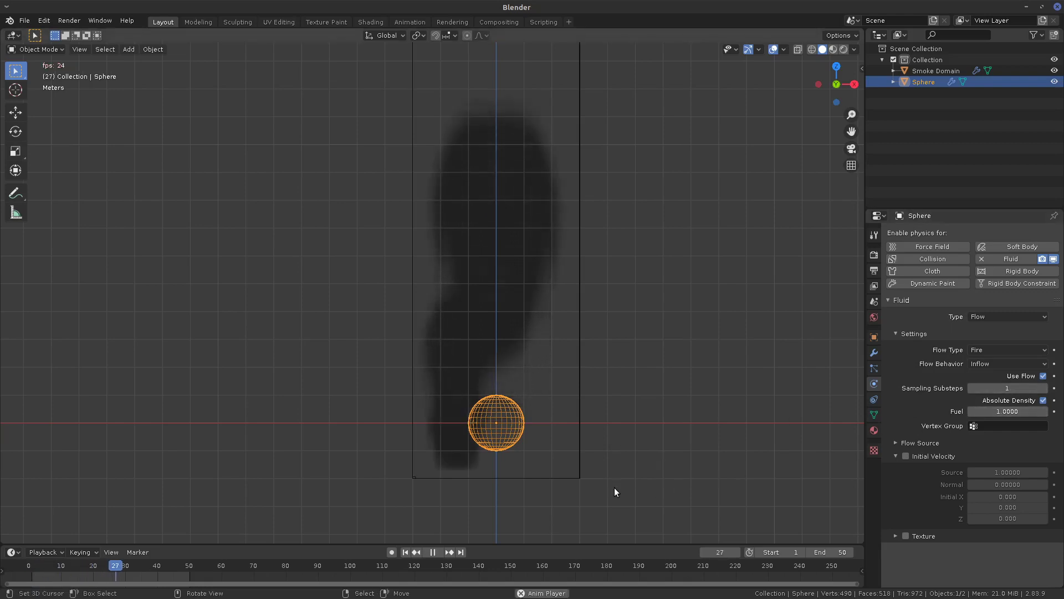
key(space)
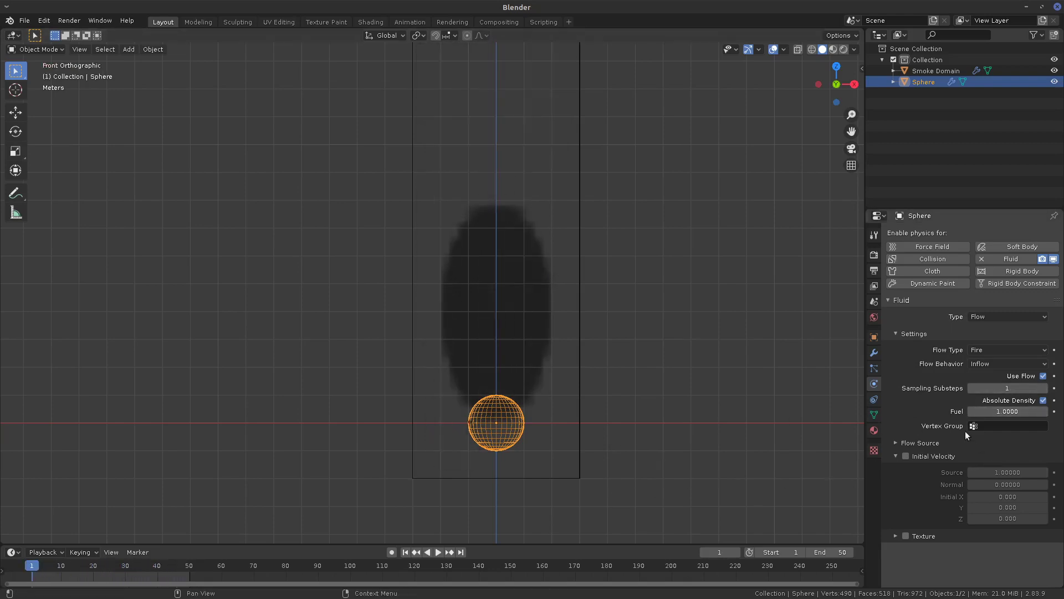
- Expand the sphere's Flow Source settings to examine its emission options
click(914, 443)
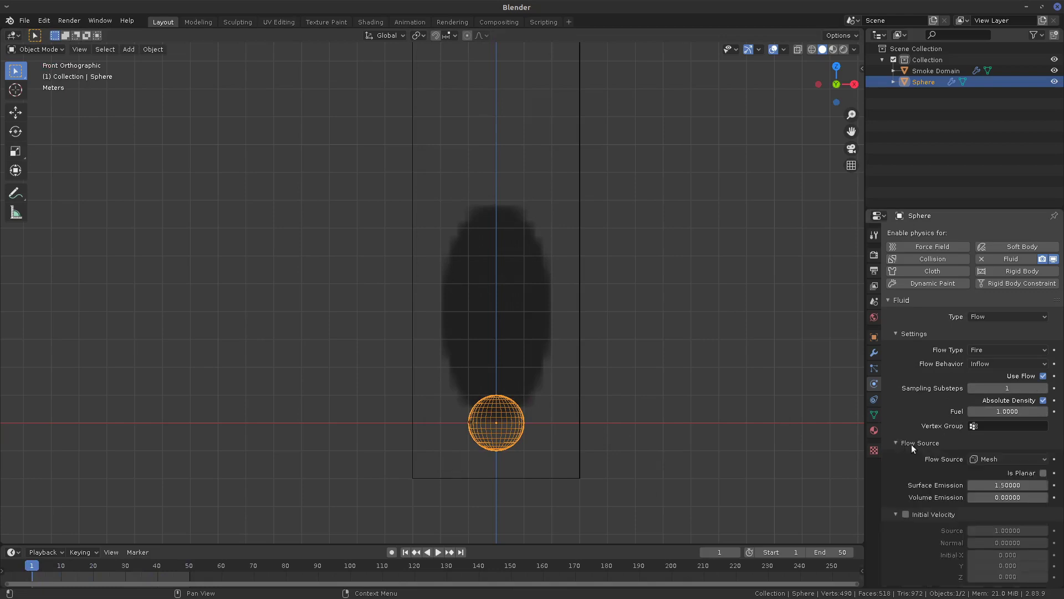
scroll(1061, 444, down, 1)
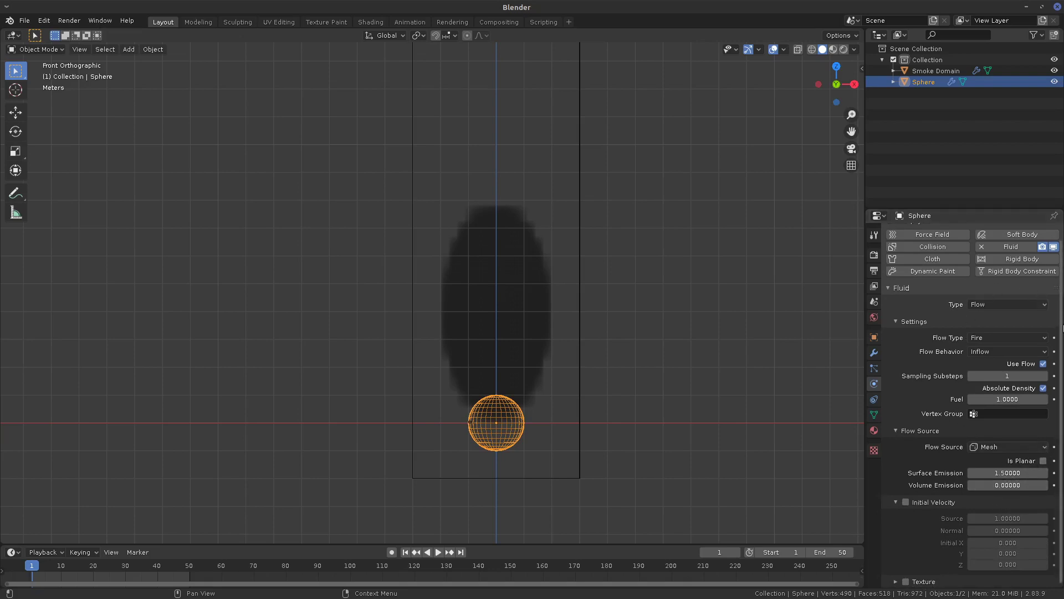
- Select the smoke domain and set its resolution divisions to 64
click(515, 478)
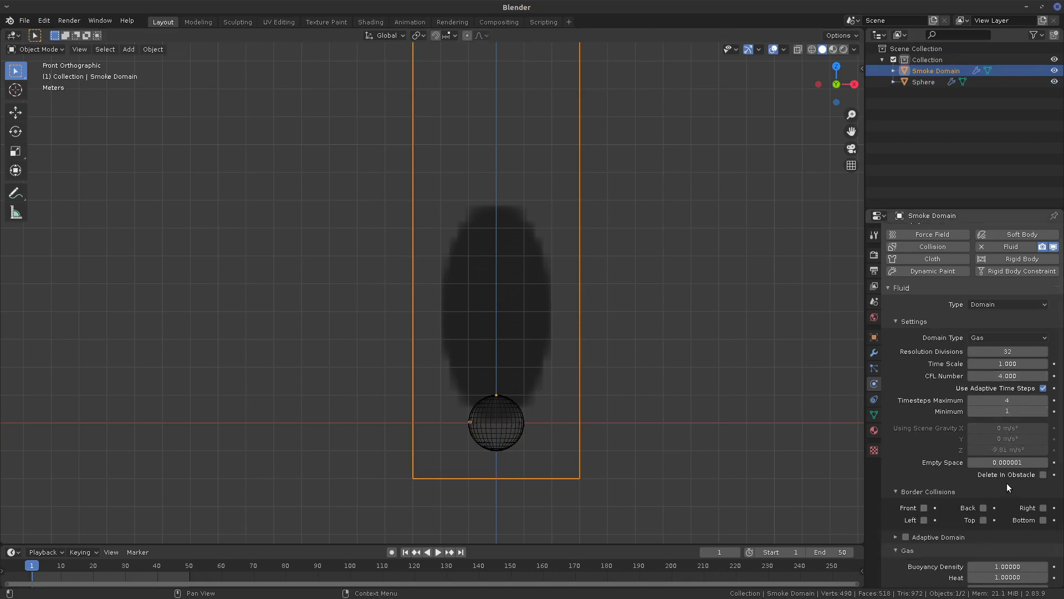
click(1013, 353)
text(64)
key(Return)
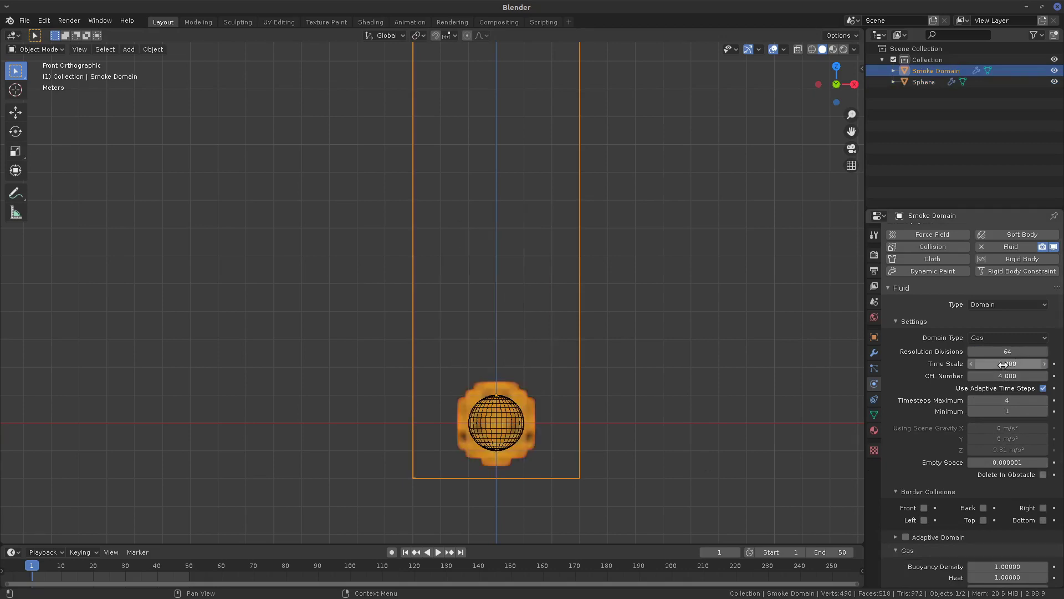
- Deselect the domain, play the fire simulation, and scrub through the timeline to frame 47
click(577, 467)
key(space)
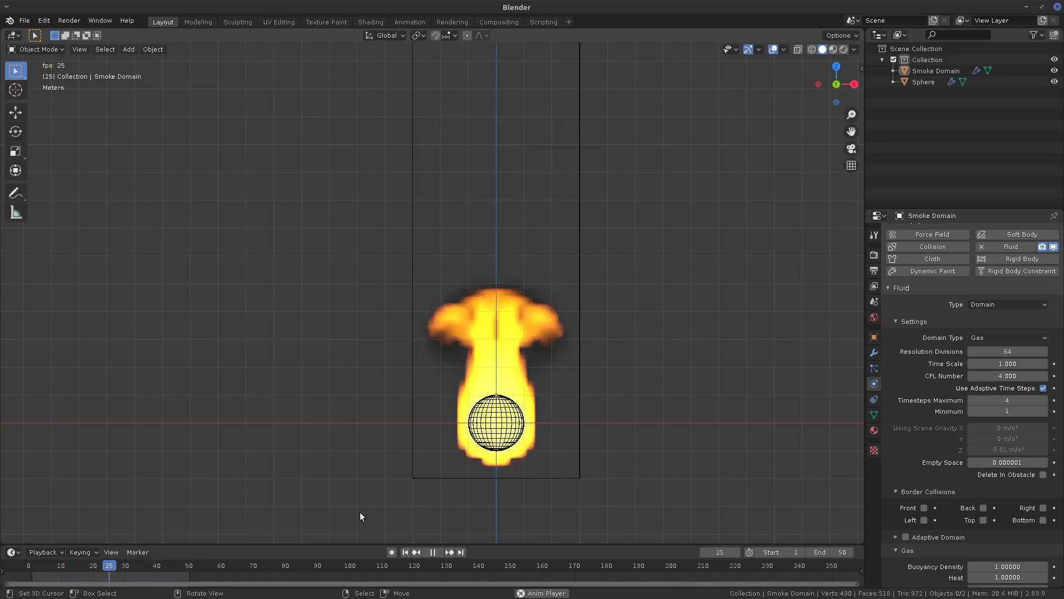
click(159, 568)
drag(161, 571, 179, 574)
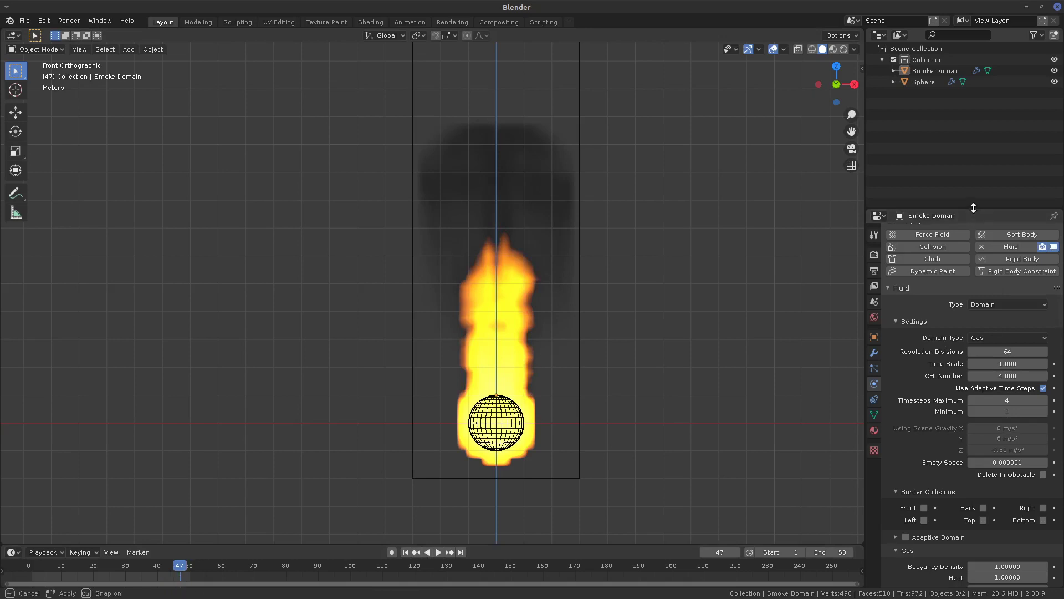
- Enlarge the properties area, enable Noise for the smoke domain, and play the animation to preview the more detailed flames
drag(977, 211, 933, 98)
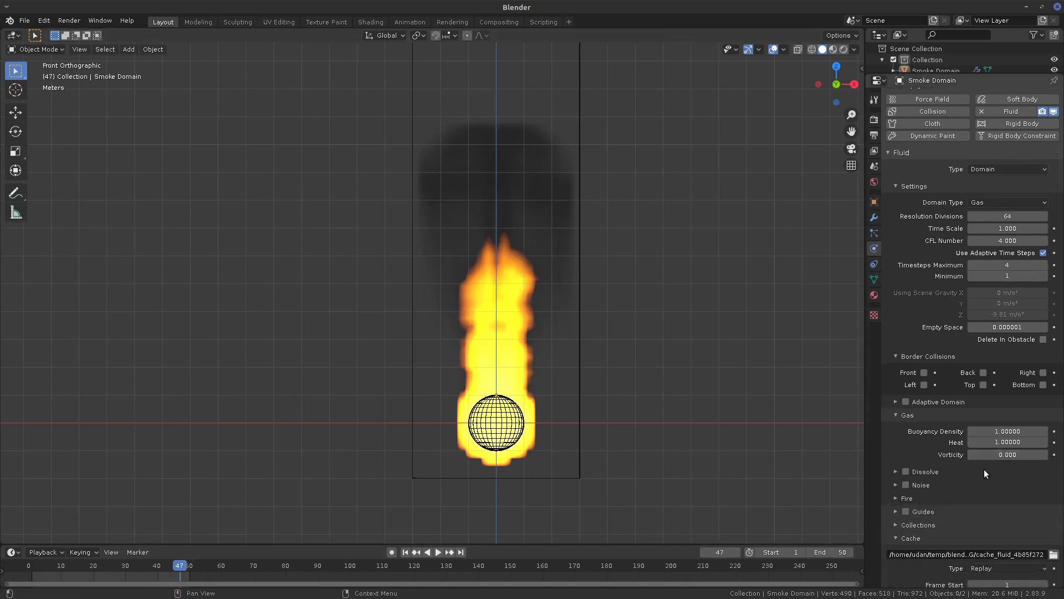
click(901, 485)
click(906, 485)
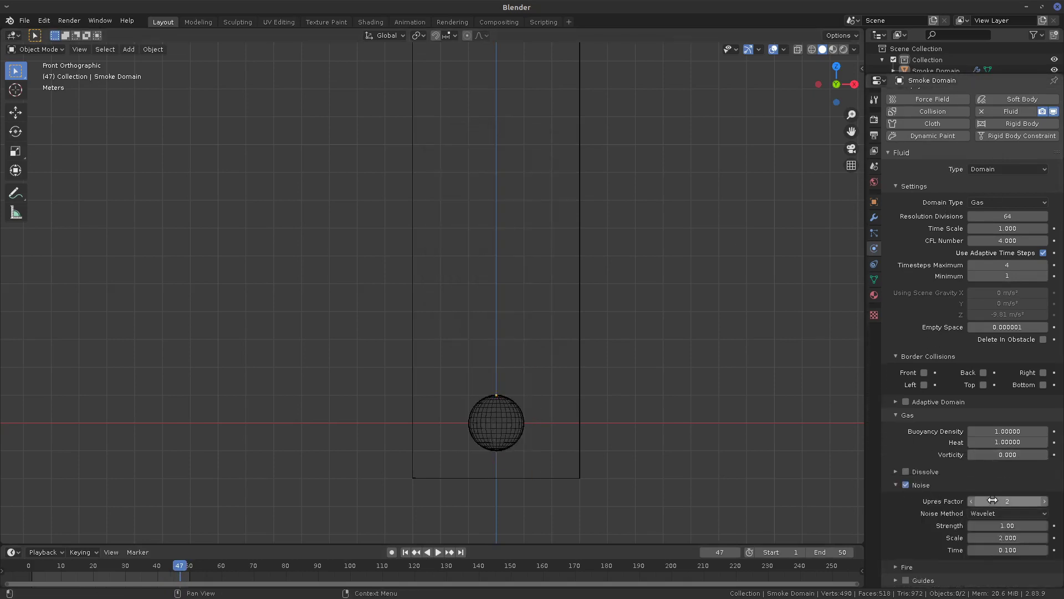
key(space)
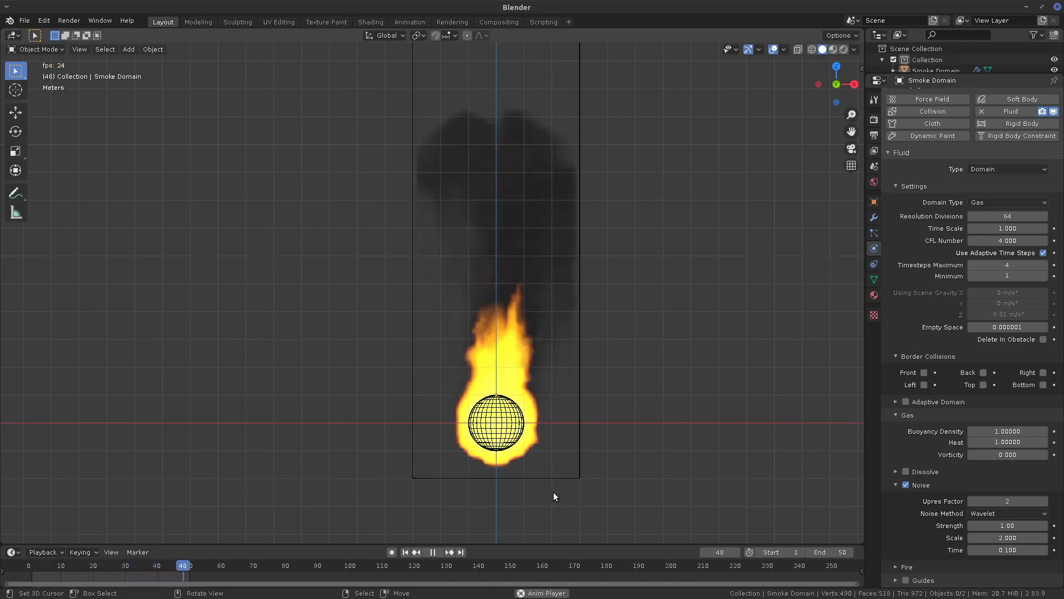
key(space)
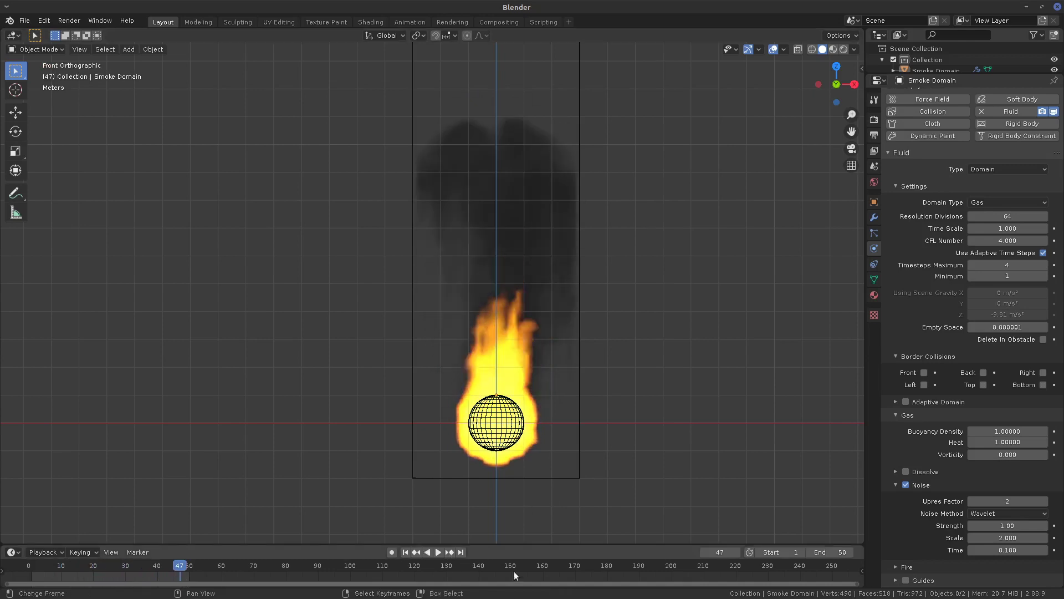
- Extend the animation's end frame to 100, play the simulation, and scrub to frame 57
click(819, 553)
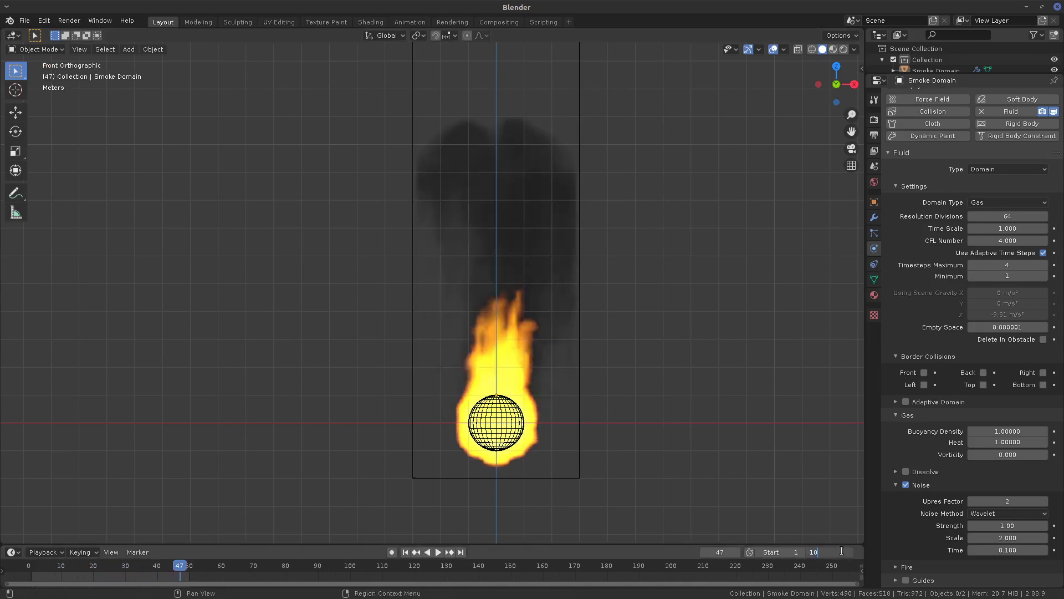
text(0)
key(Return)
key(space)
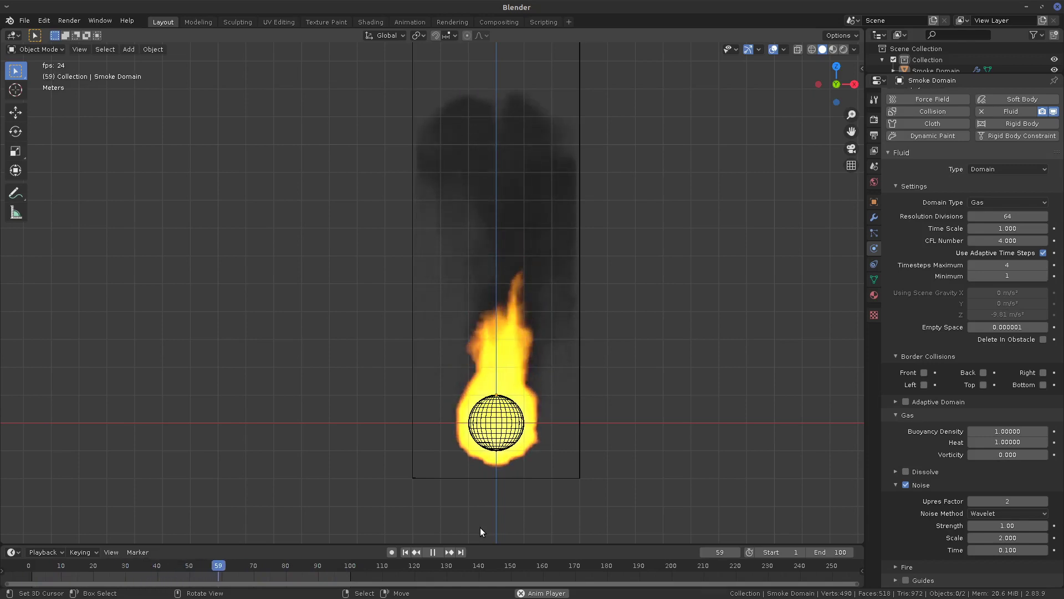
drag(181, 572, 211, 573)
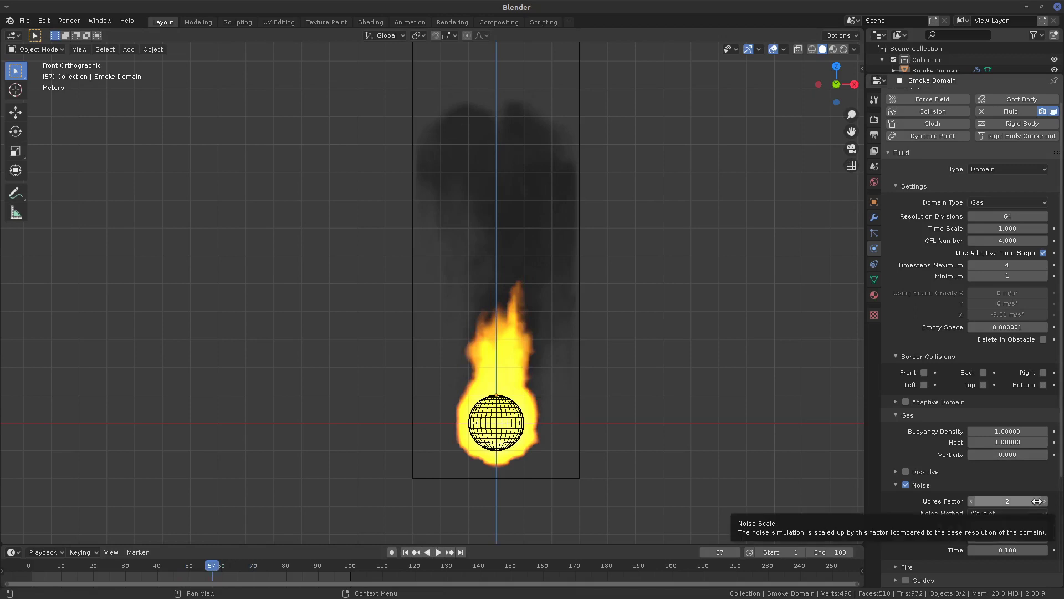
- Set the domain's resolution divisions to 128 and try playing the simulation from an early frame and from frame 63
click(1020, 216)
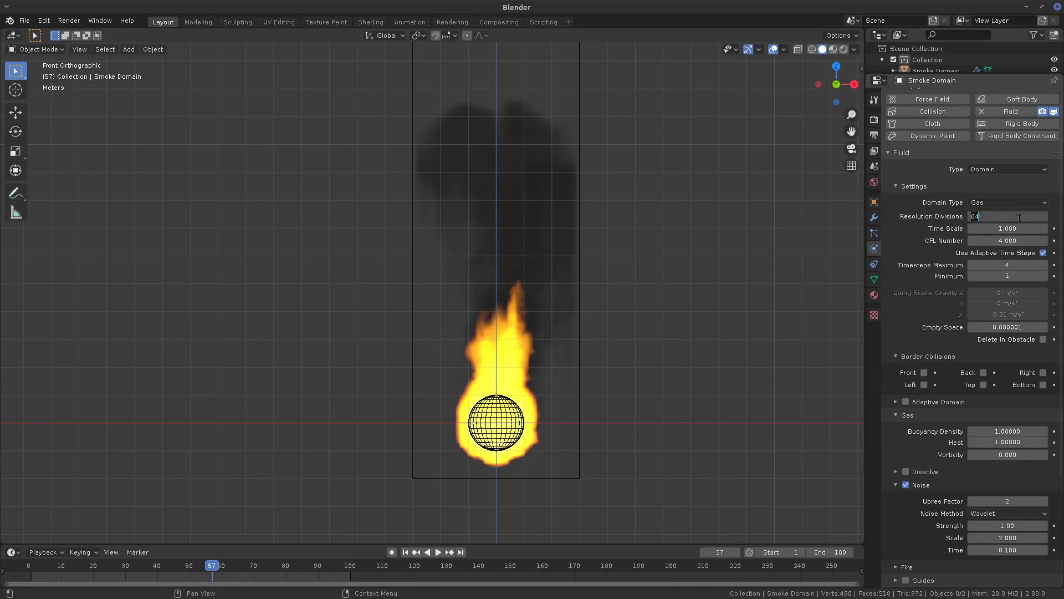
key(Return)
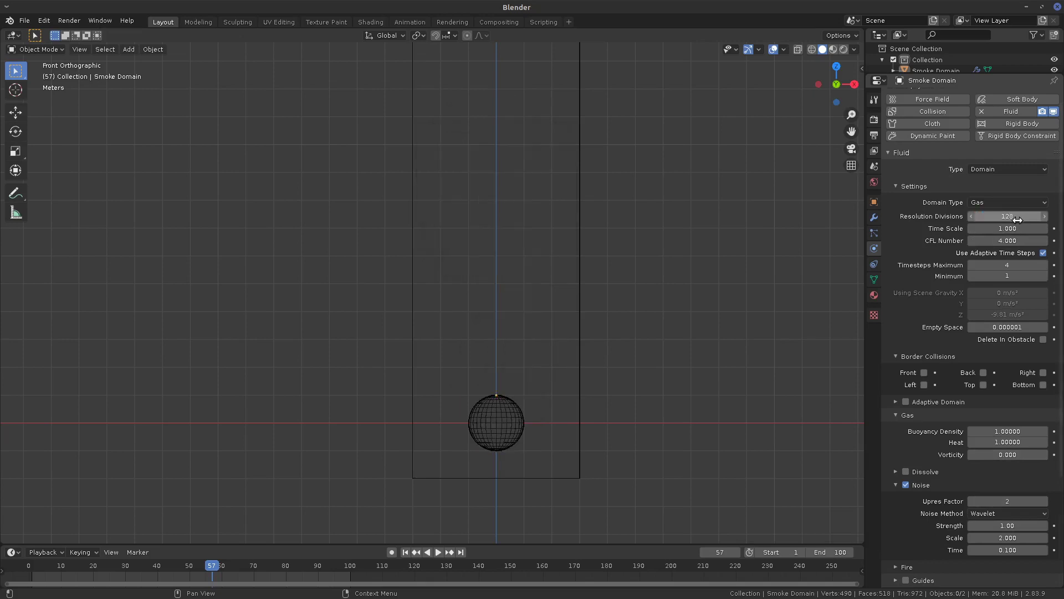
click(40, 574)
key(space)
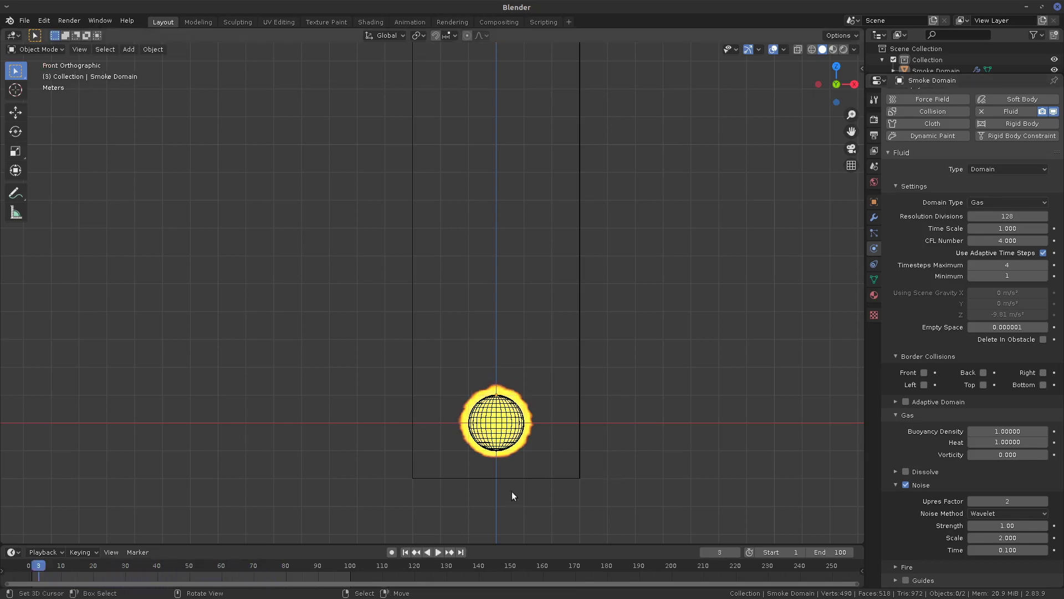
click(280, 568)
key(space)
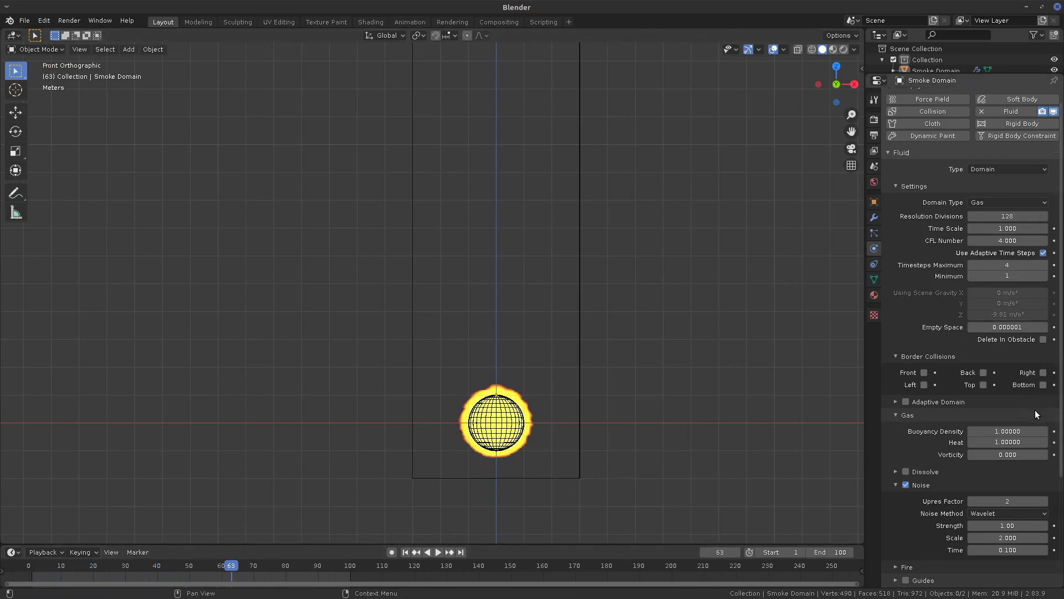
- Enable Dissolve for the domain's gas and set the resolution divisions to 32
click(896, 471)
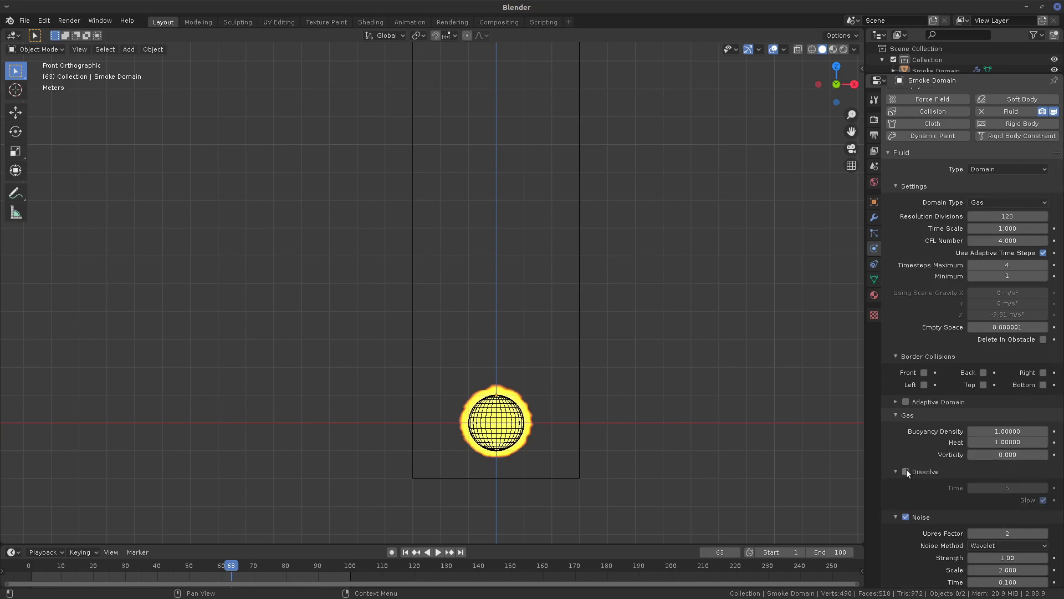
click(907, 470)
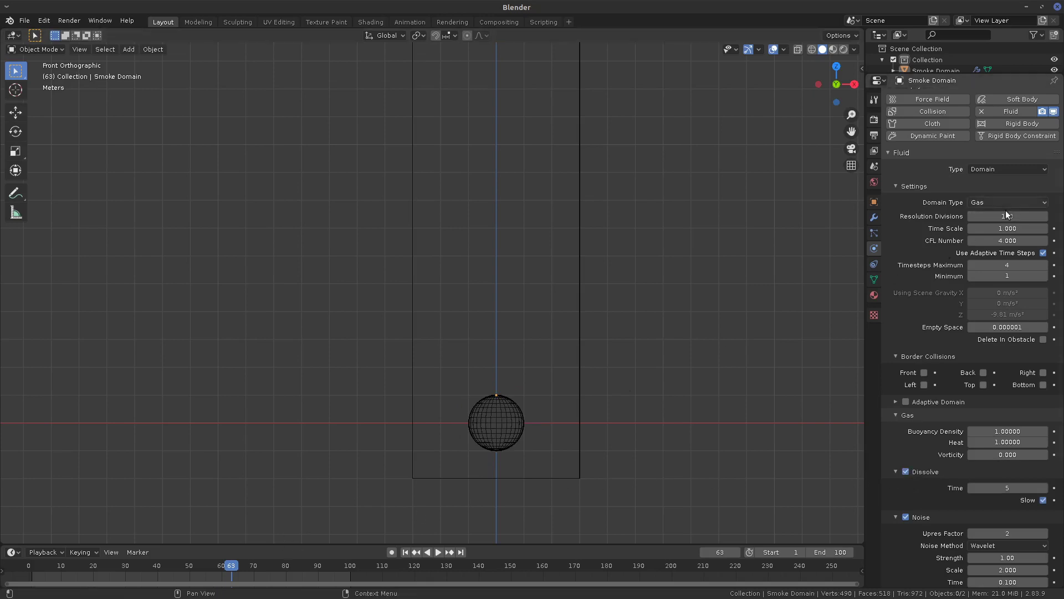
key(Return)
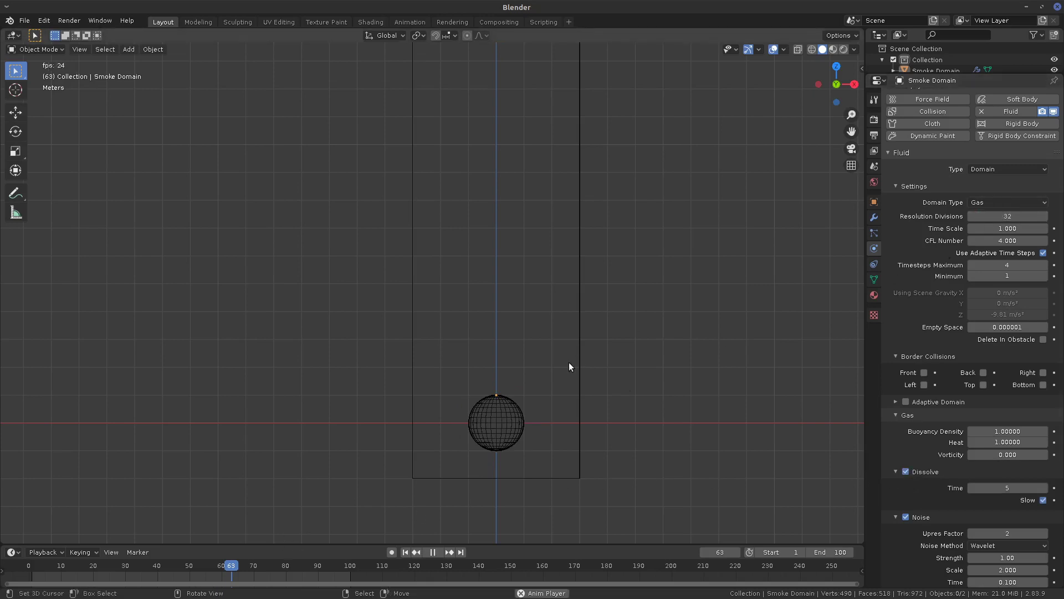
- Play the animation to preview the dissolving smoke, stop it, and examine the domain's noise and cache settings
key(space)
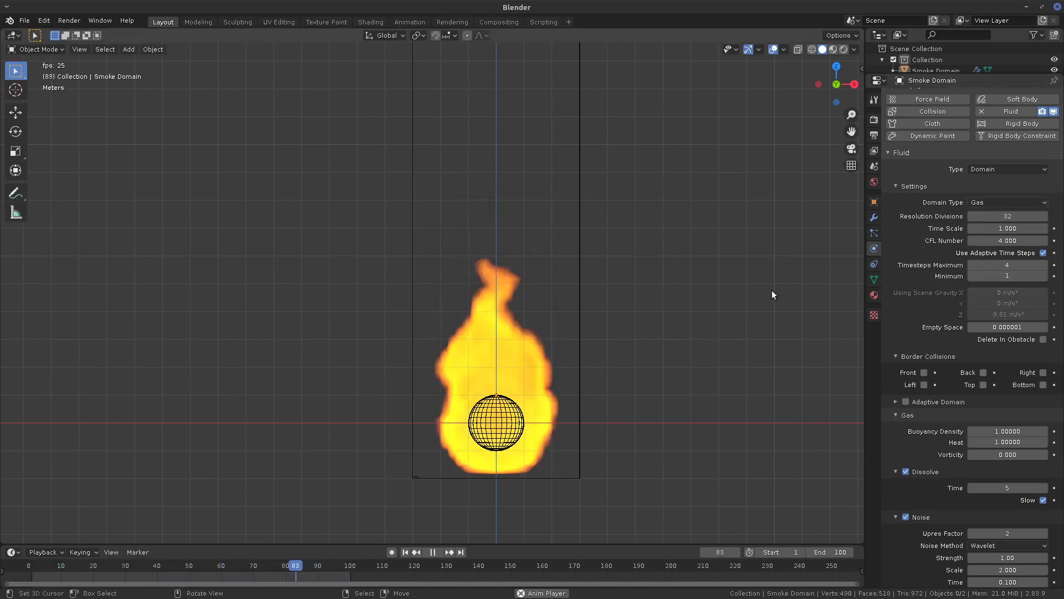
key(Escape)
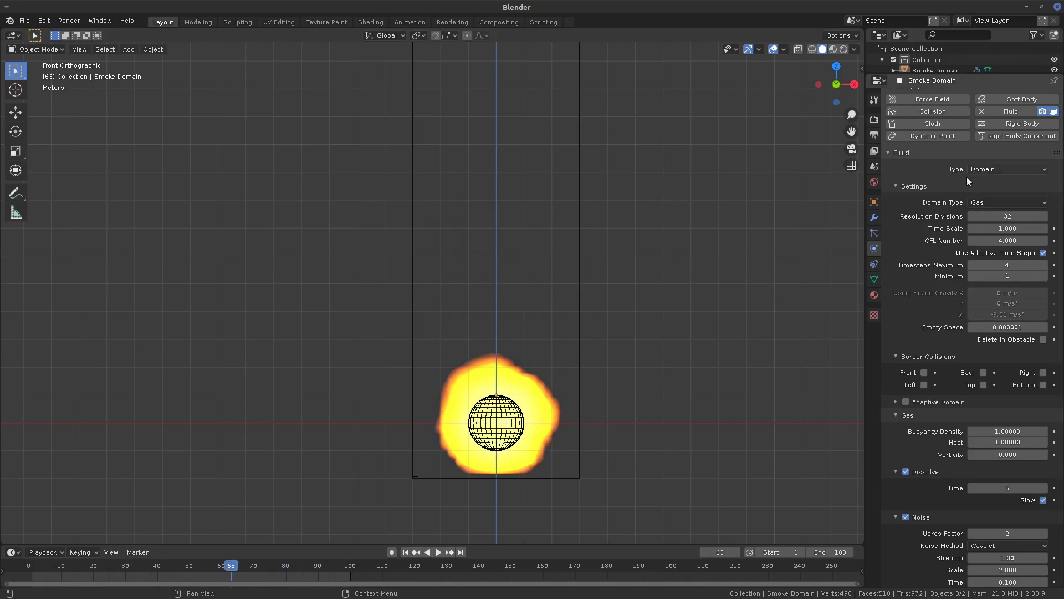
scroll(1062, 301, down, 3)
scroll(1062, 301, down, 5)
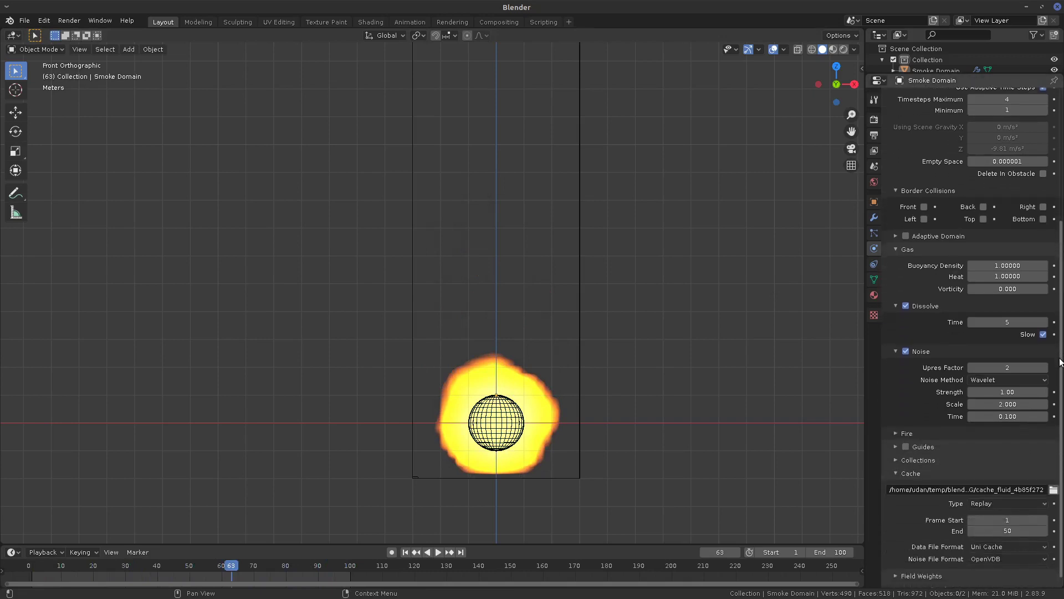
- Set the domain's cache end frame to 100 and play the simulation to preview it
click(1017, 527)
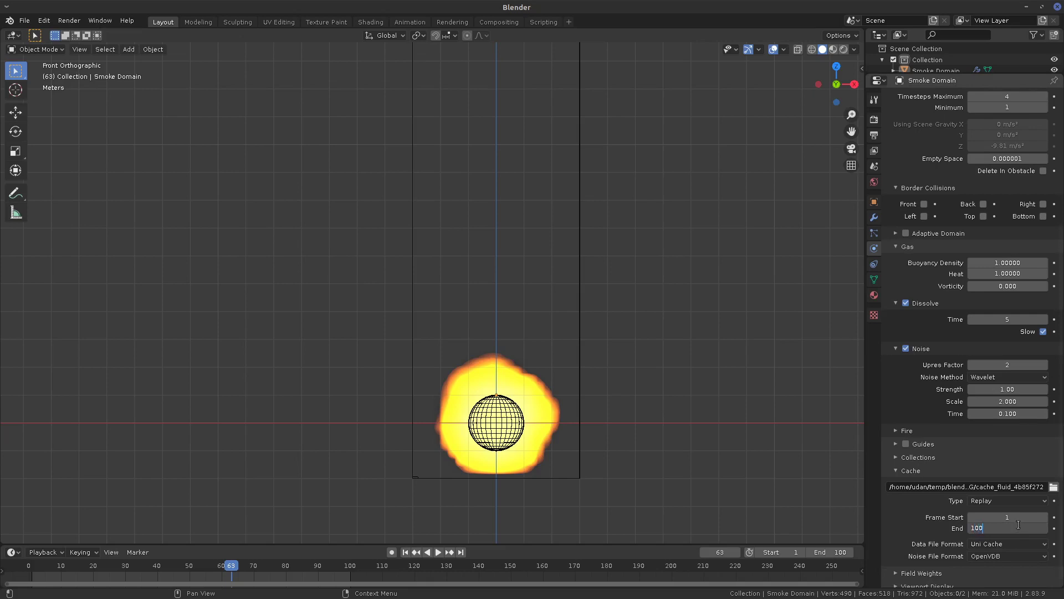
text(100)
key(Return)
key(space)
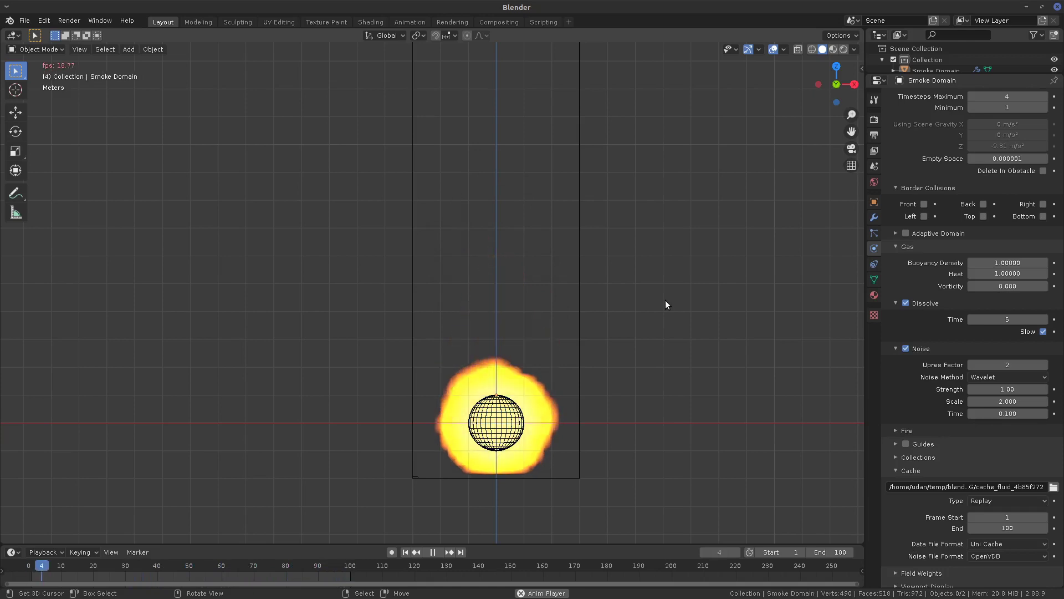
key(space)
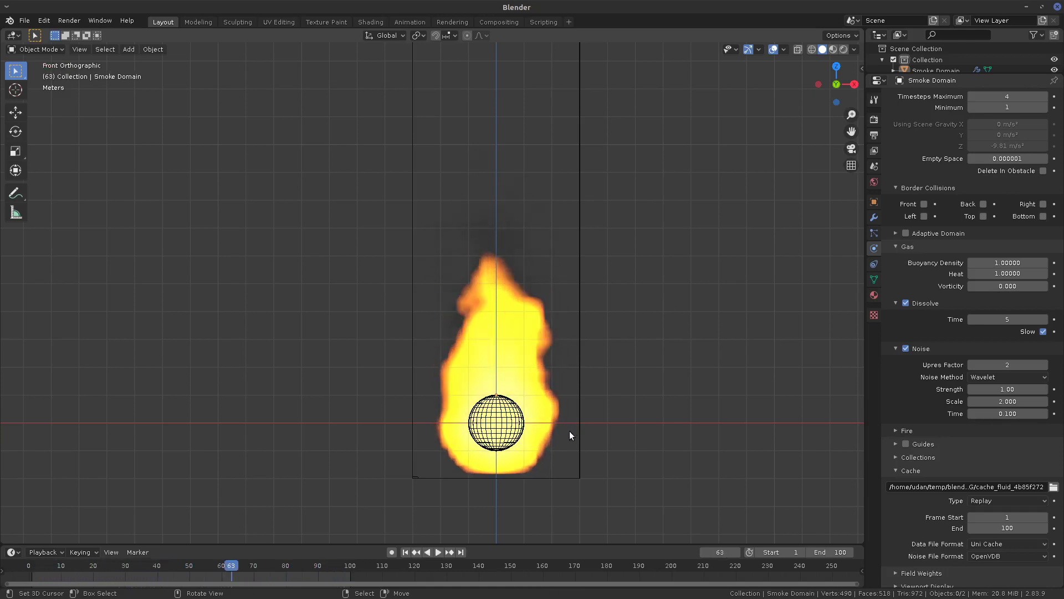
- Add a Turbulence force field to the scene and play the animation to check its effect on the fire
click(504, 425)
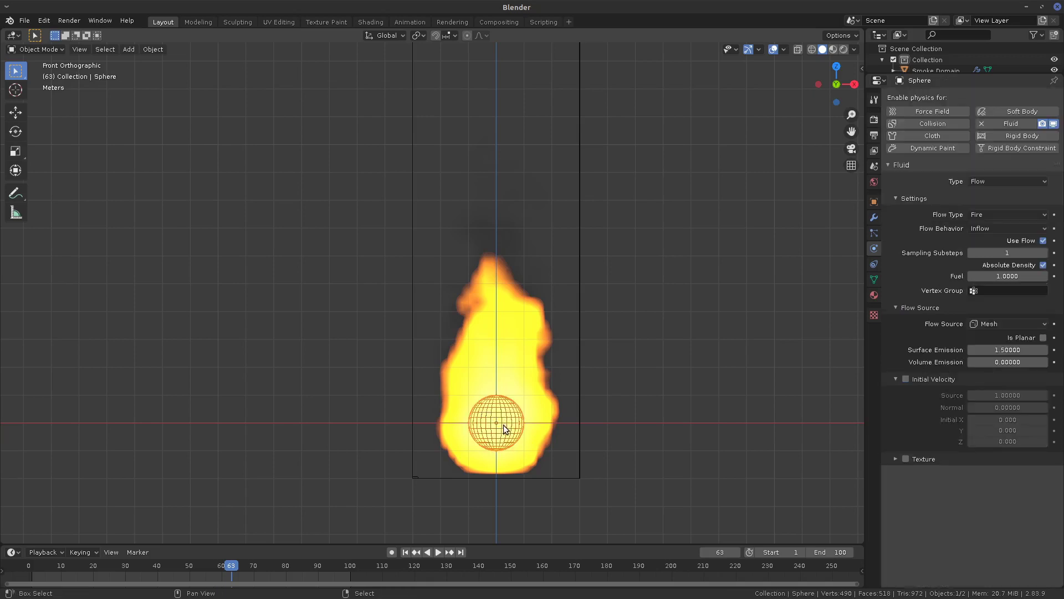
key(shift+a)
mouse_move(505, 425)
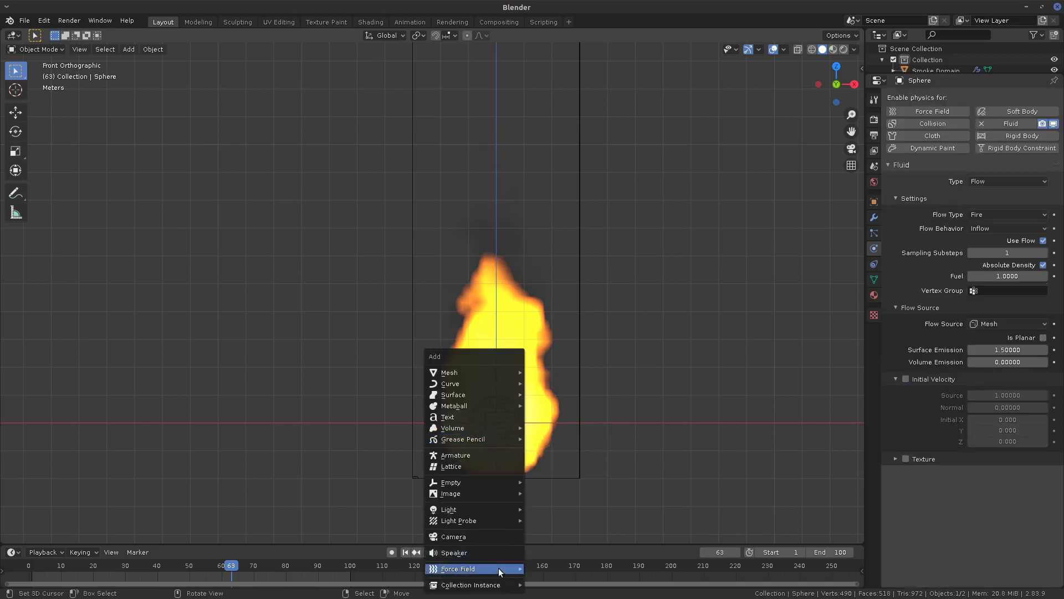
mouse_move(502, 569)
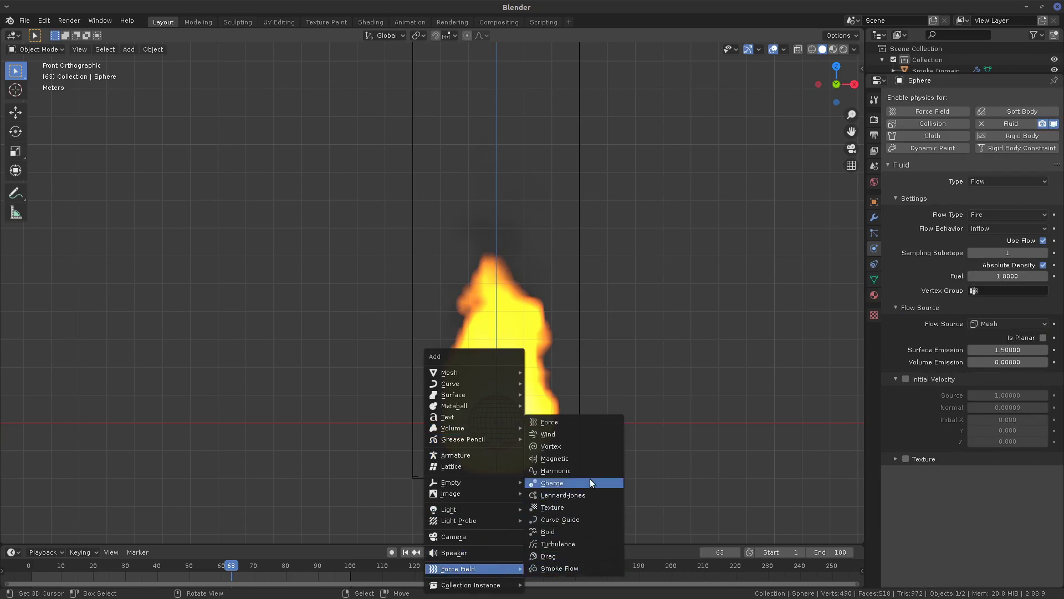
click(587, 543)
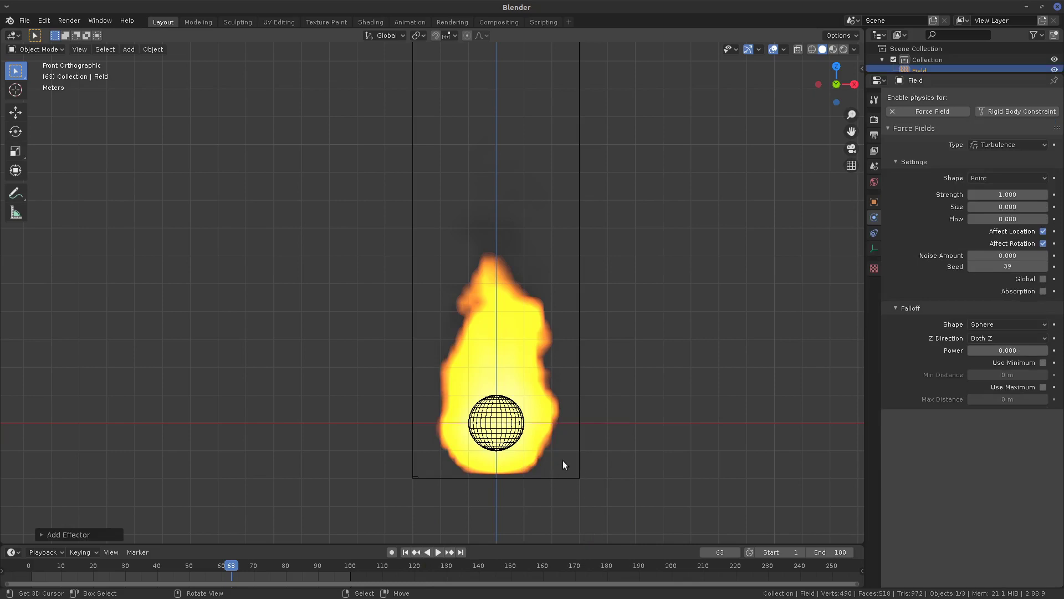
key(space)
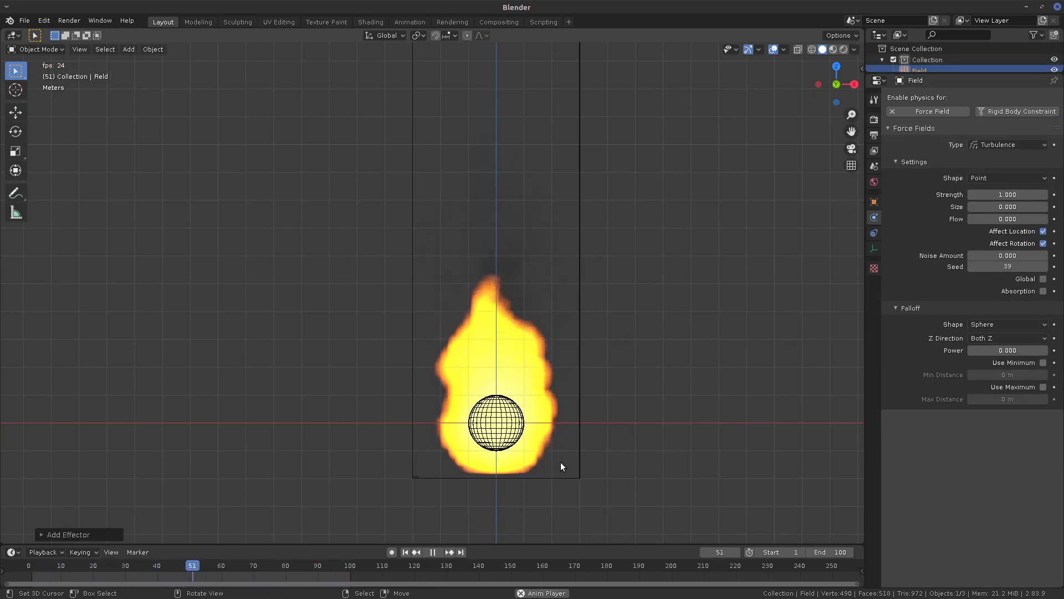
key(Escape)
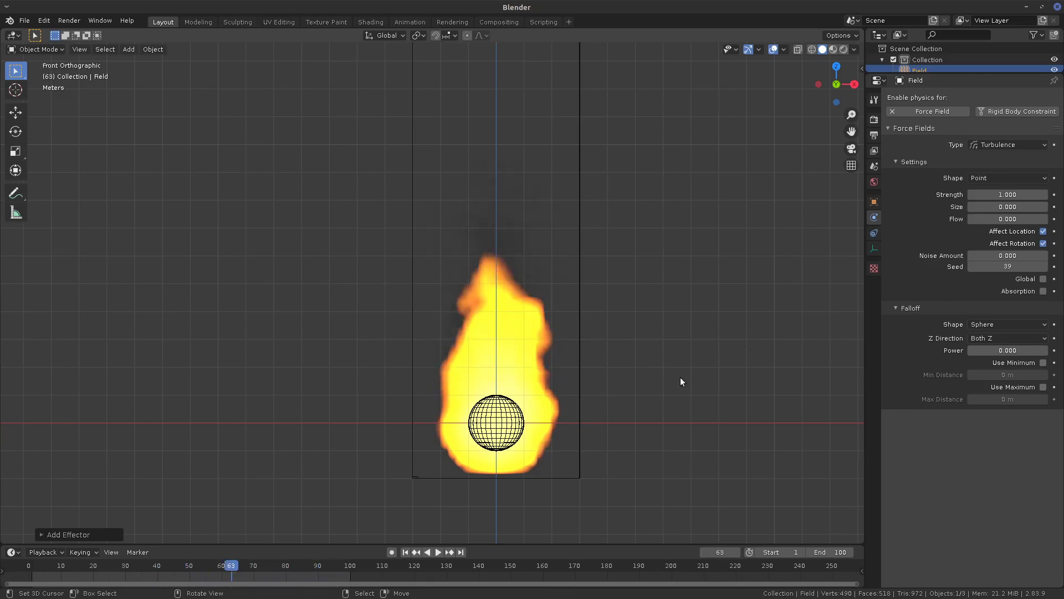
- Set the turbulence field's strength to 10 with the Point shape while previewing the animation
click(1007, 195)
text(1.0)
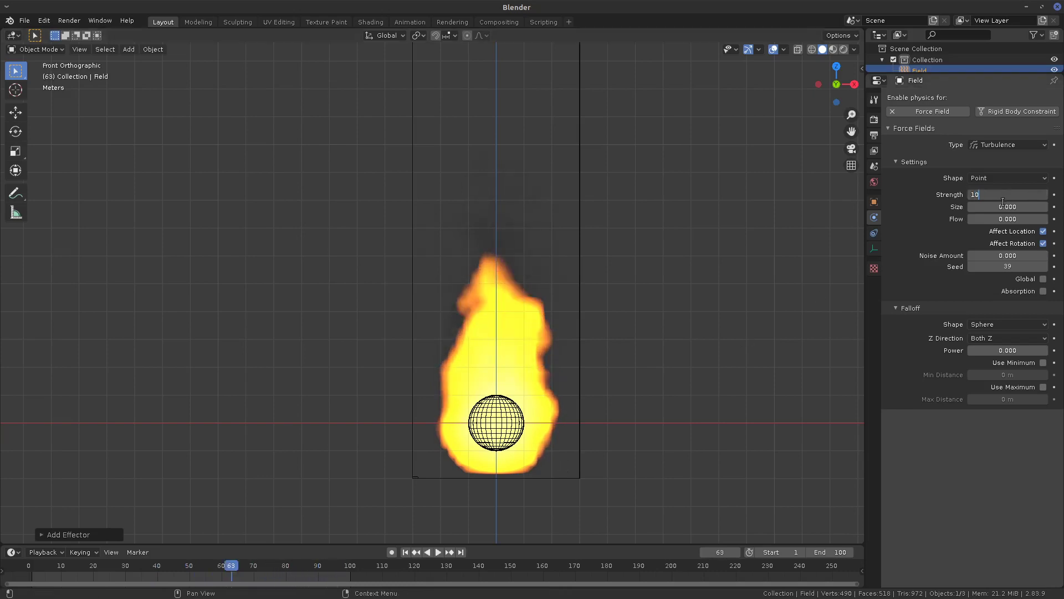
key(Return)
key(space)
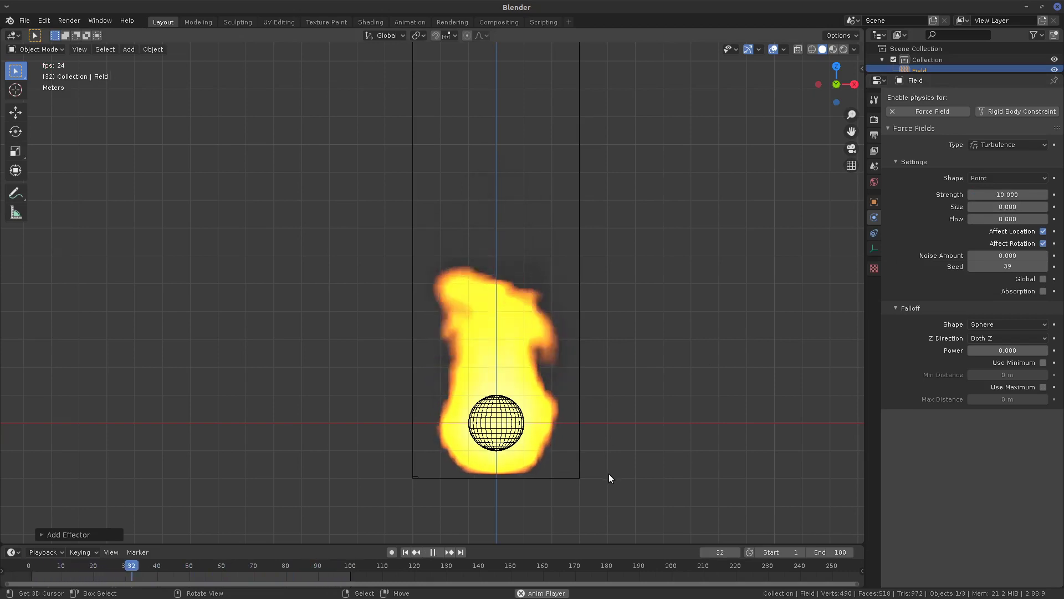
click(1009, 177)
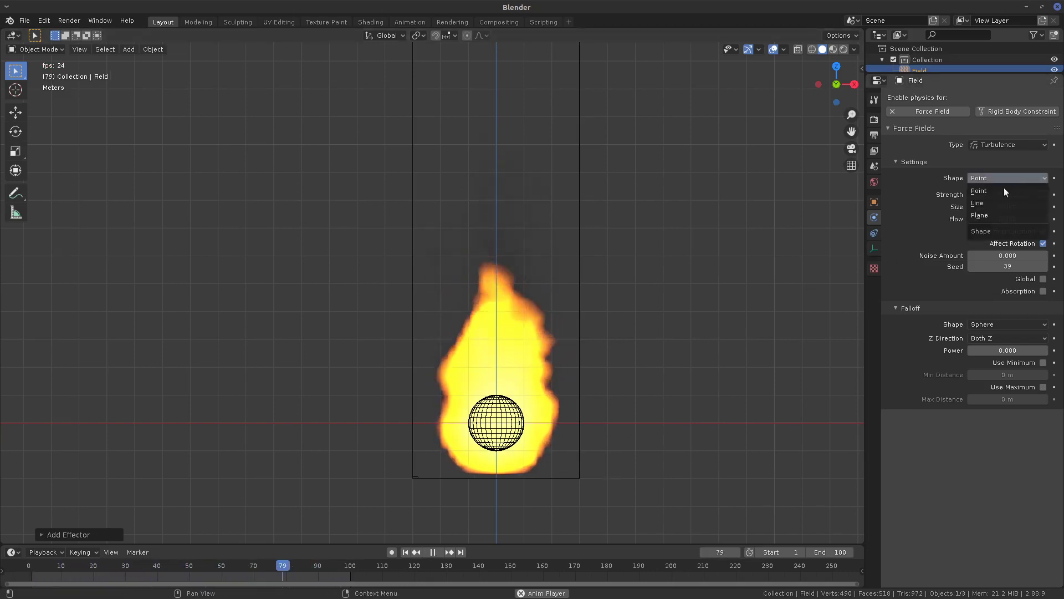
click(1005, 191)
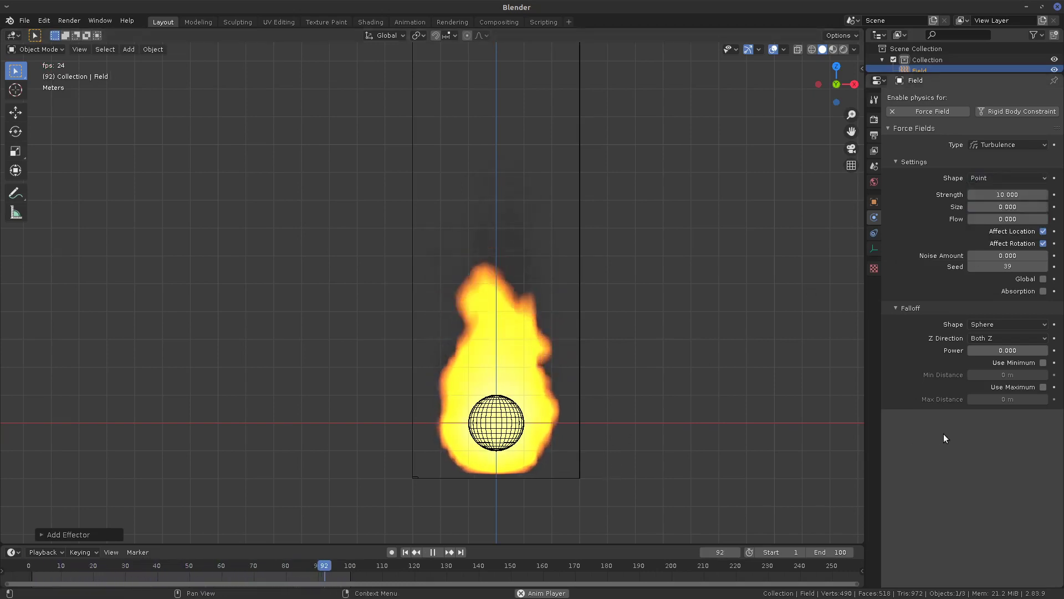
- Set the turbulence field's noise amount to 10 and preview the result before stopping playback
click(1000, 255)
text(10)
key(Return)
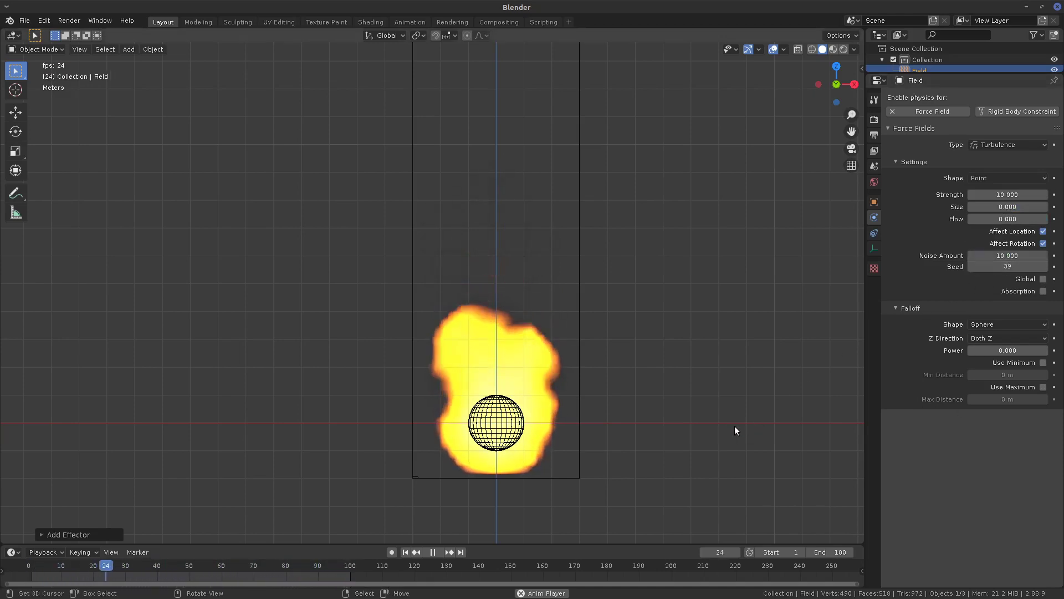
key(space)
- Move the turbulence field onto the sphere, aligning it in both the front and right views
middle_drag(622, 449, 527, 464)
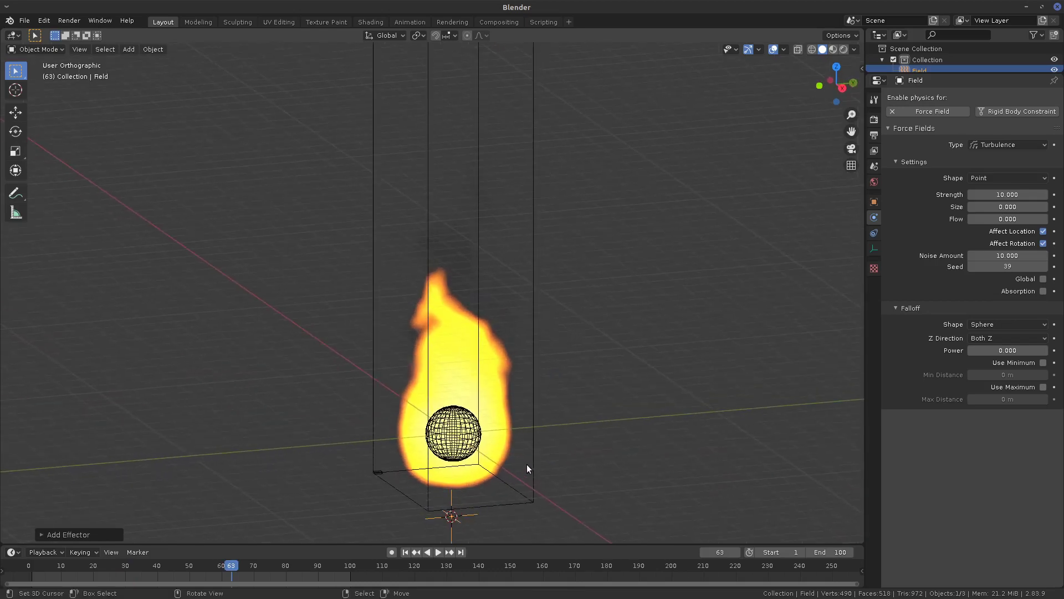
key(KP_1)
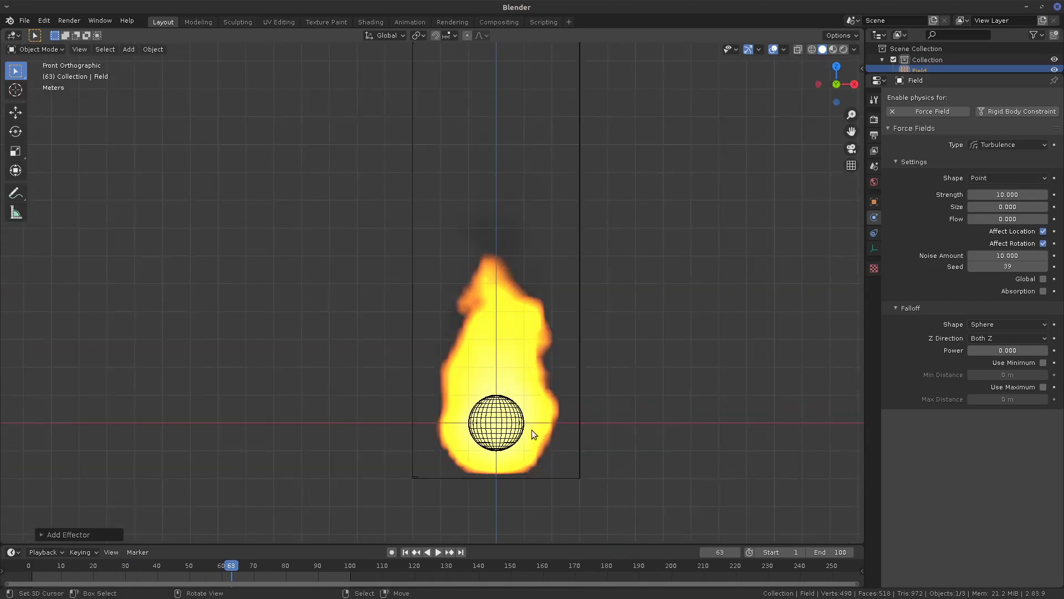
scroll(731, 486, down, 5)
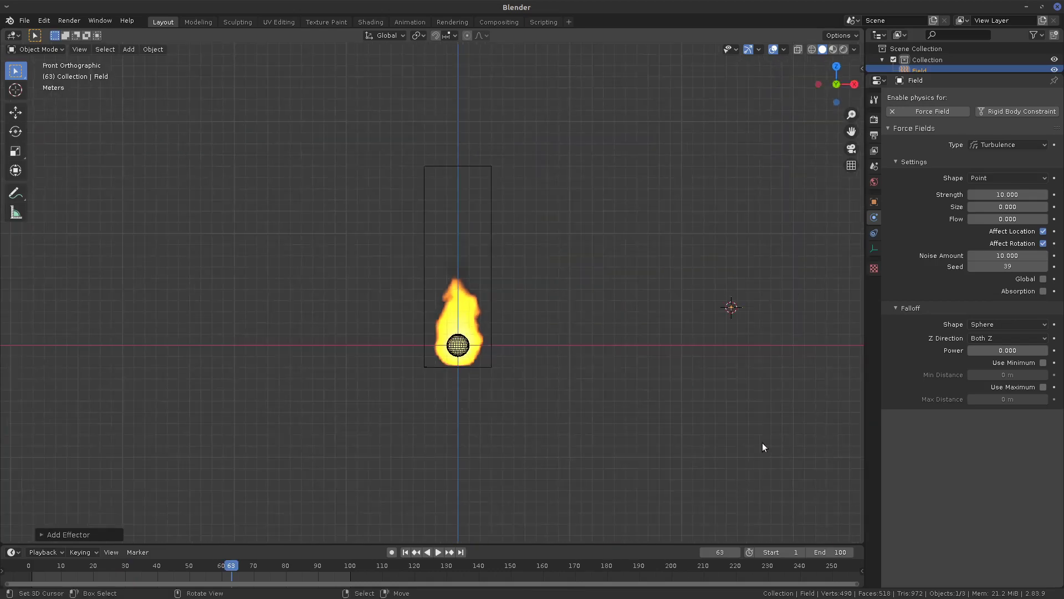
key(g)
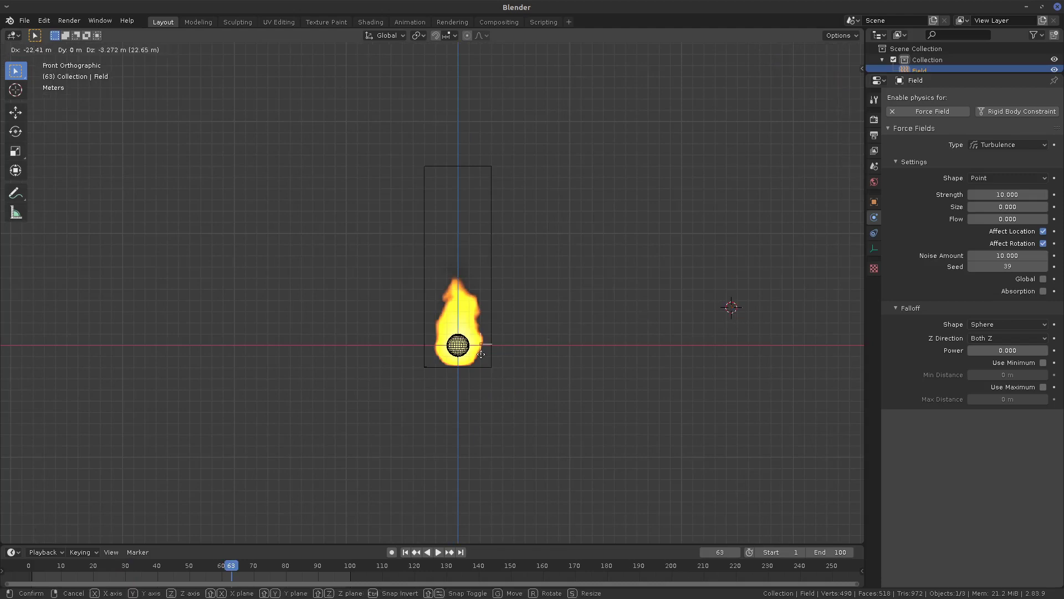
click(466, 353)
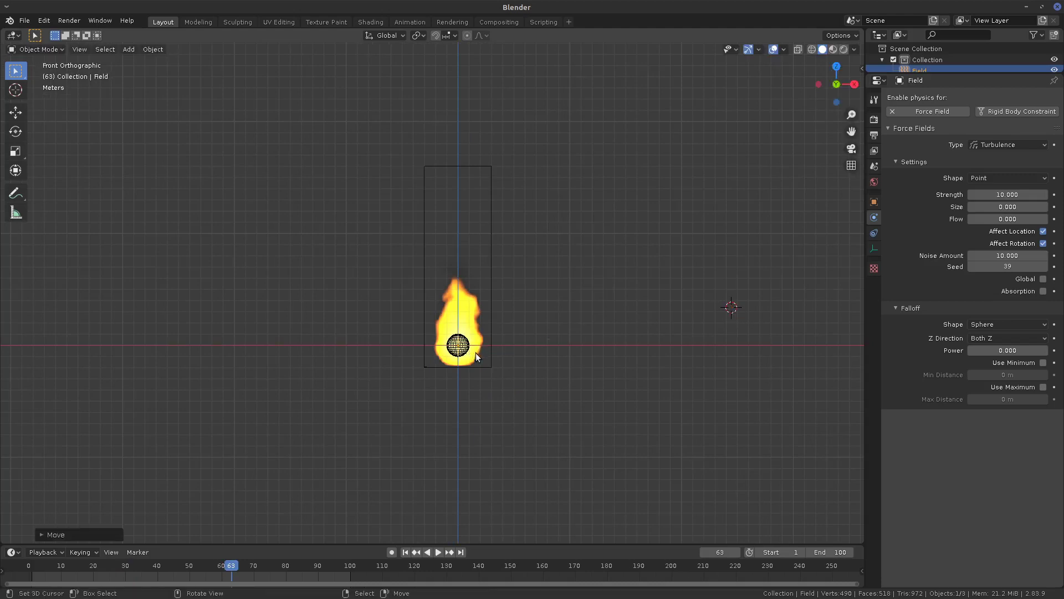
key(KP_3)
key(g)
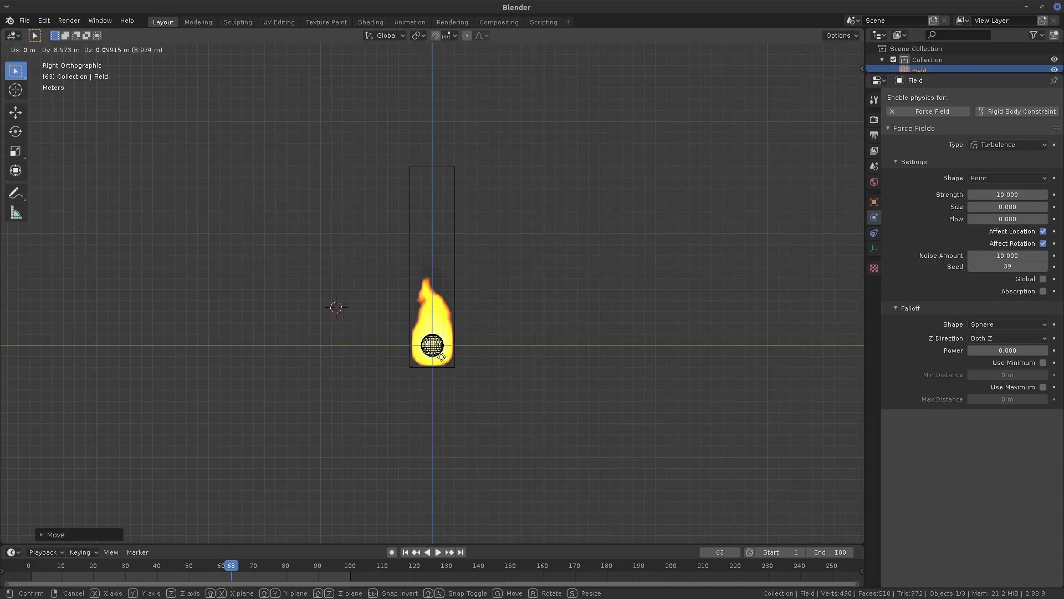
click(443, 359)
key(KP_1)
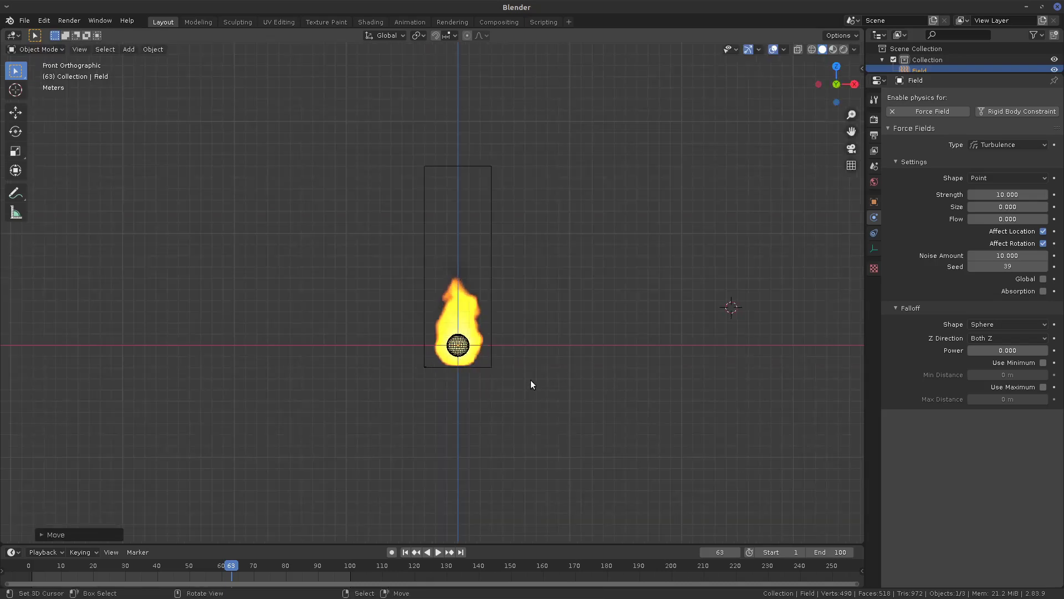
- Play the simulation to examine the fire with the turbulence field centred on the sphere
scroll(533, 388, up, 5)
key(space)
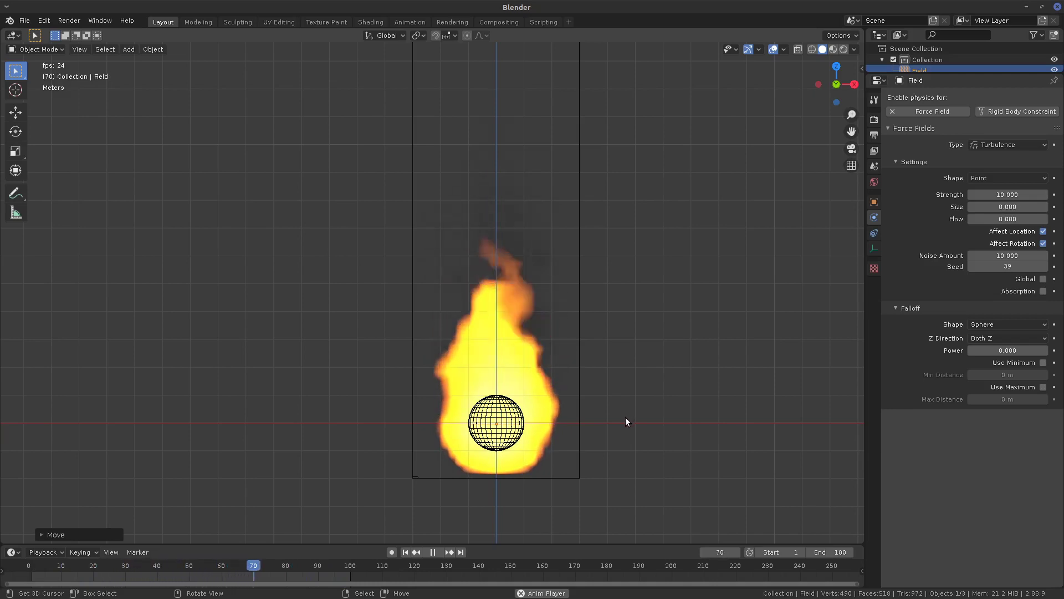
key(Escape)
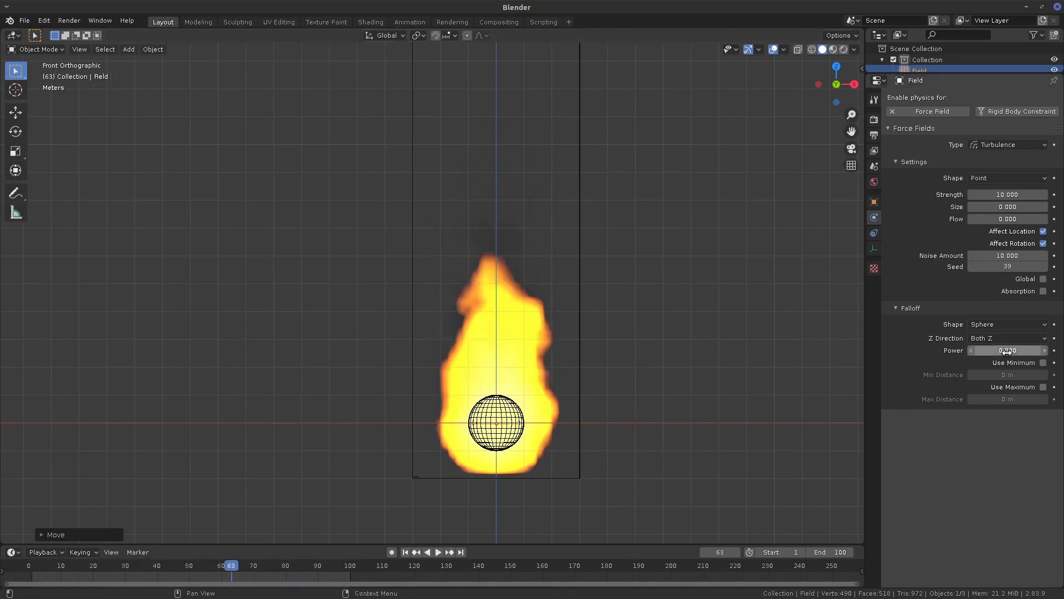
- Set the turbulence field's falloff power to 10 and play the animation to preview the flames
drag(1007, 350, 1000, 351)
click(1015, 351)
text(1)
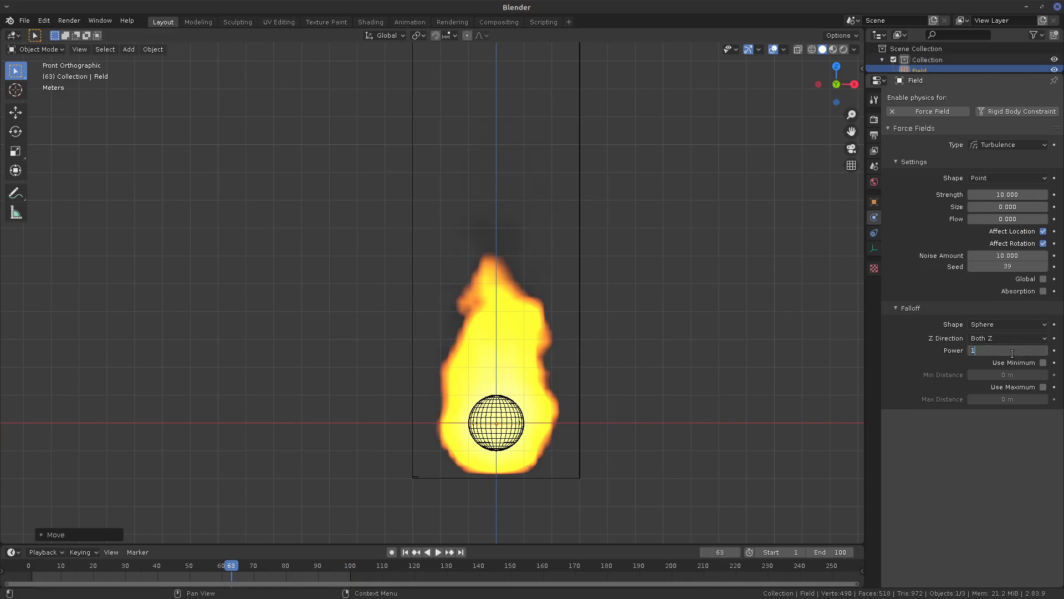
text(0)
key(Return)
key(space)
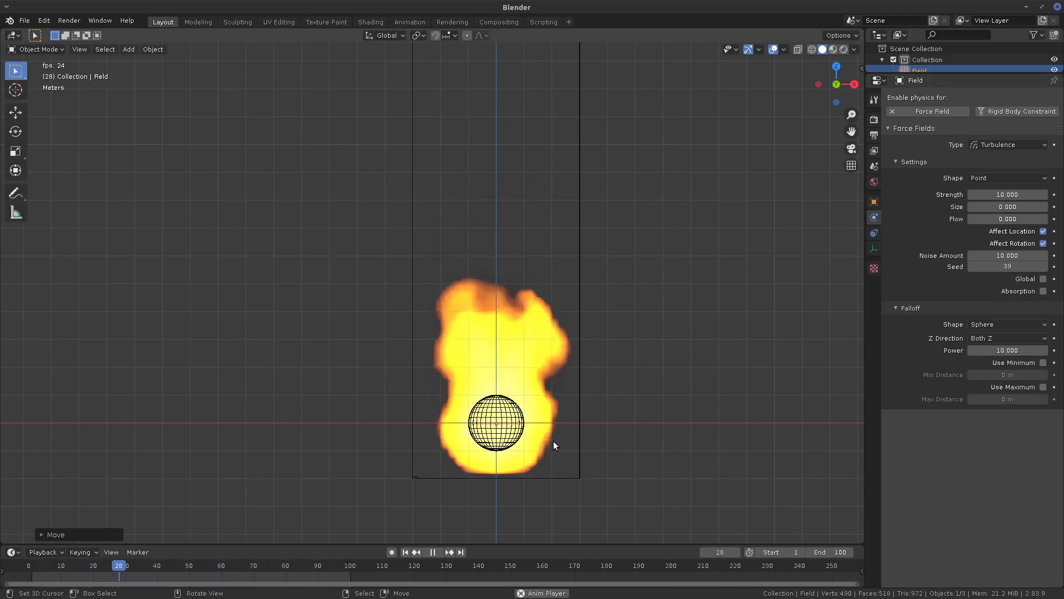
key(space)
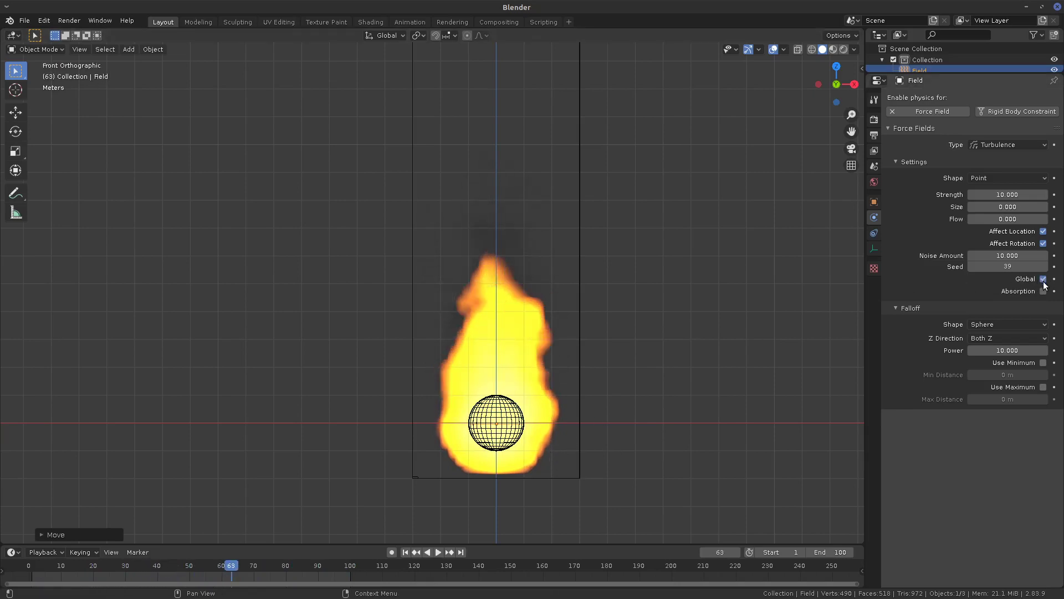
- Try the turbulence field's Global and Absorption options during playback, then switch both off and stop the animation
click(1043, 280)
click(1043, 291)
key(space)
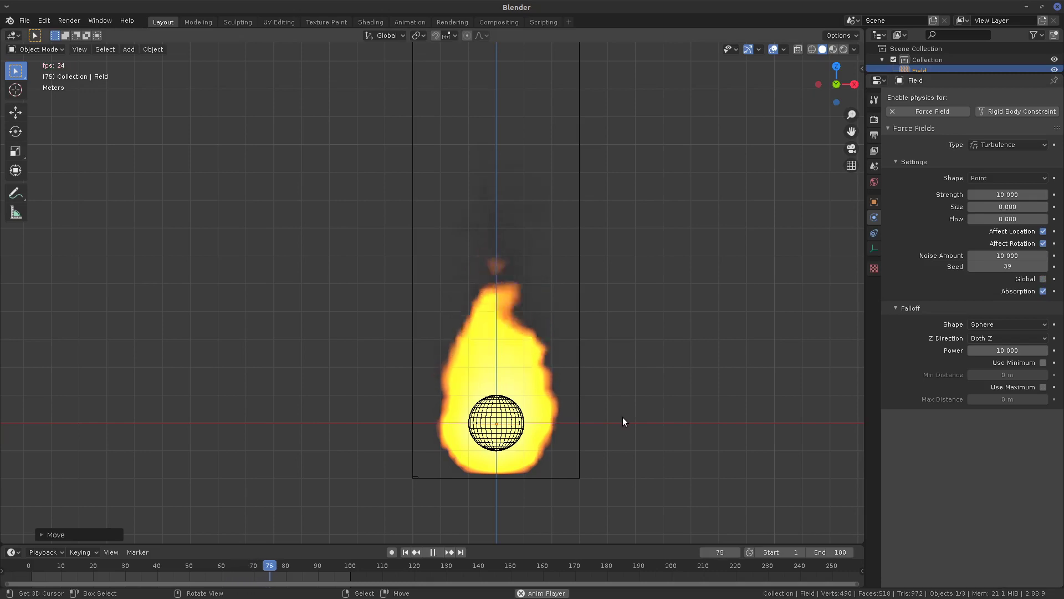
click(1044, 291)
click(1043, 279)
click(1043, 279)
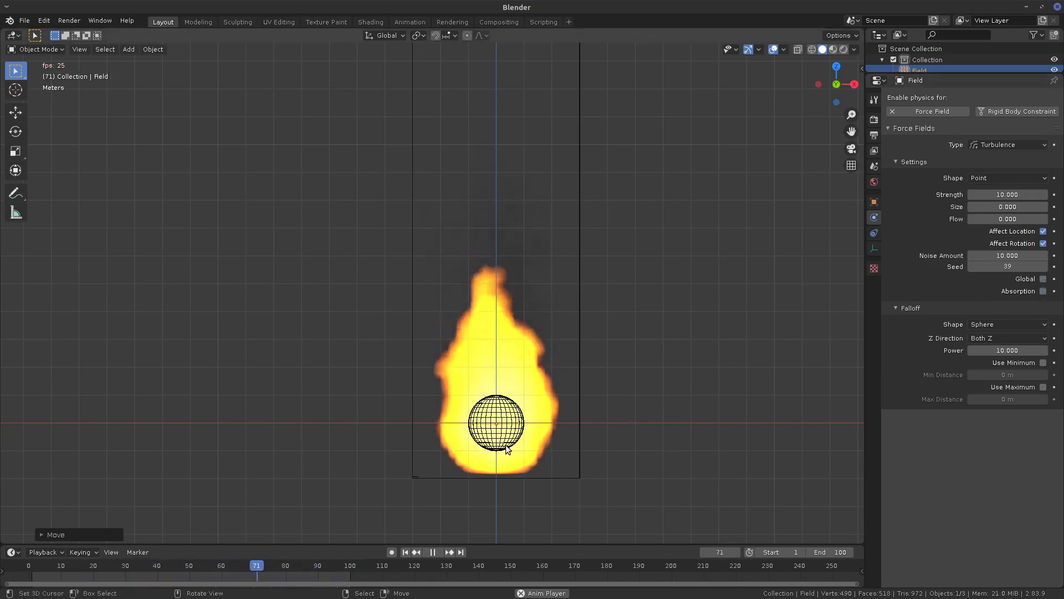
key(g)
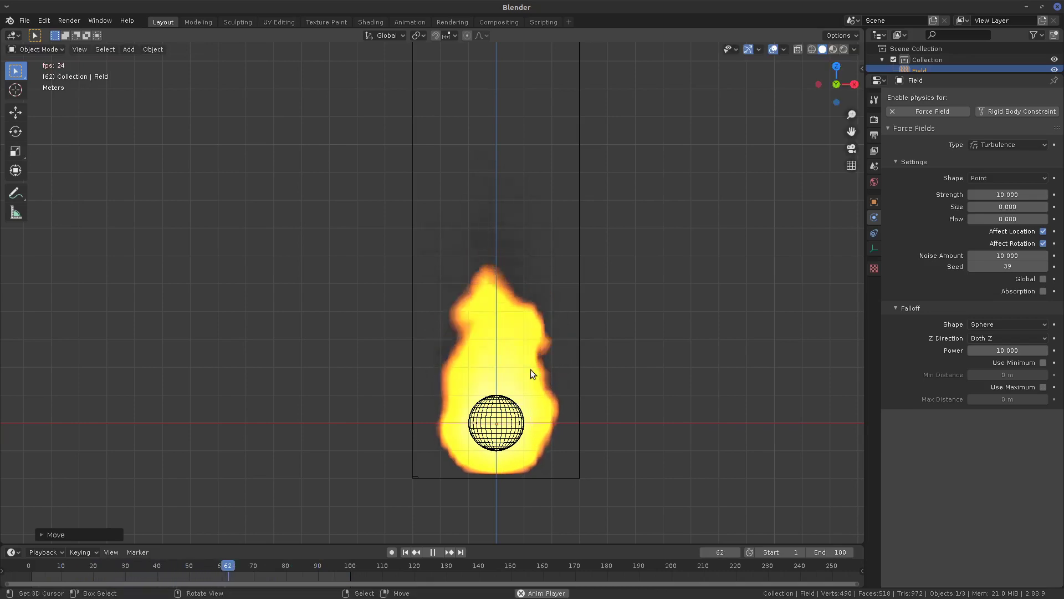
key(Escape)
key(space)
- Try changing the force field type to Wind and rotating it 90 degrees in the front view
click(1010, 146)
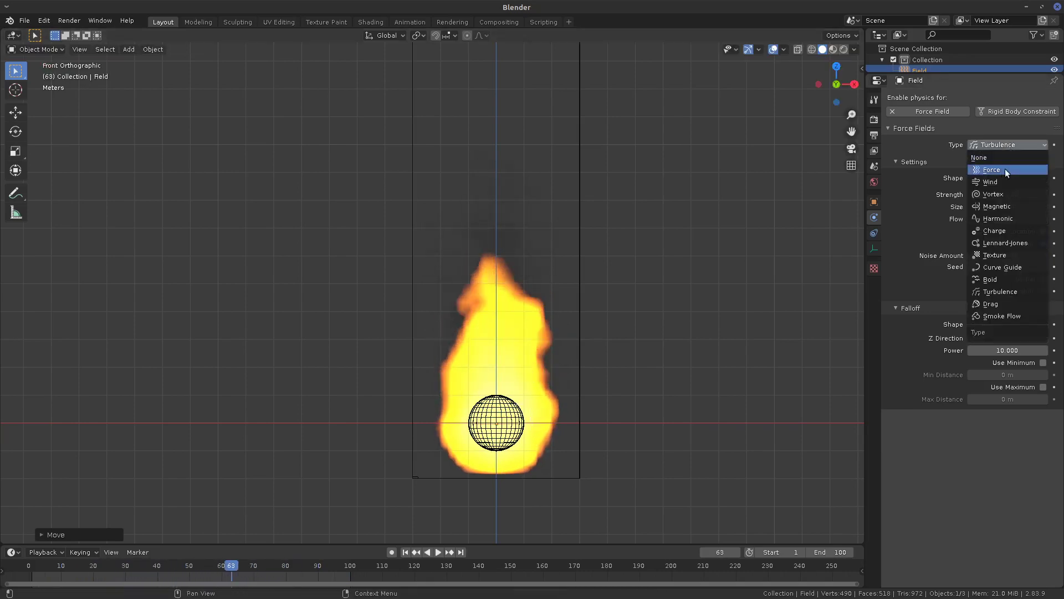
click(1006, 170)
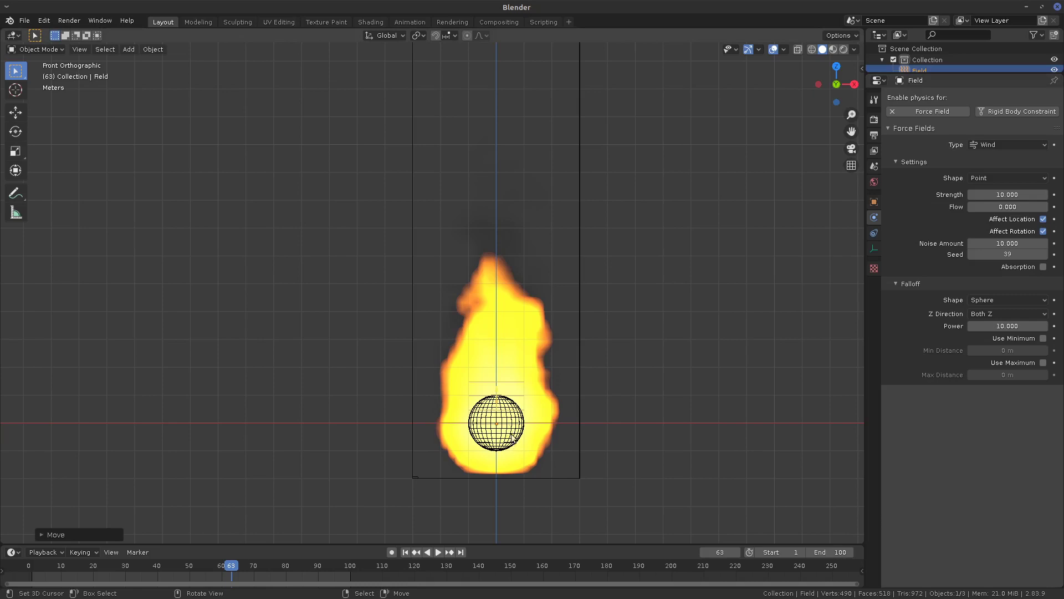
key(r)
key(Escape)
key(r)
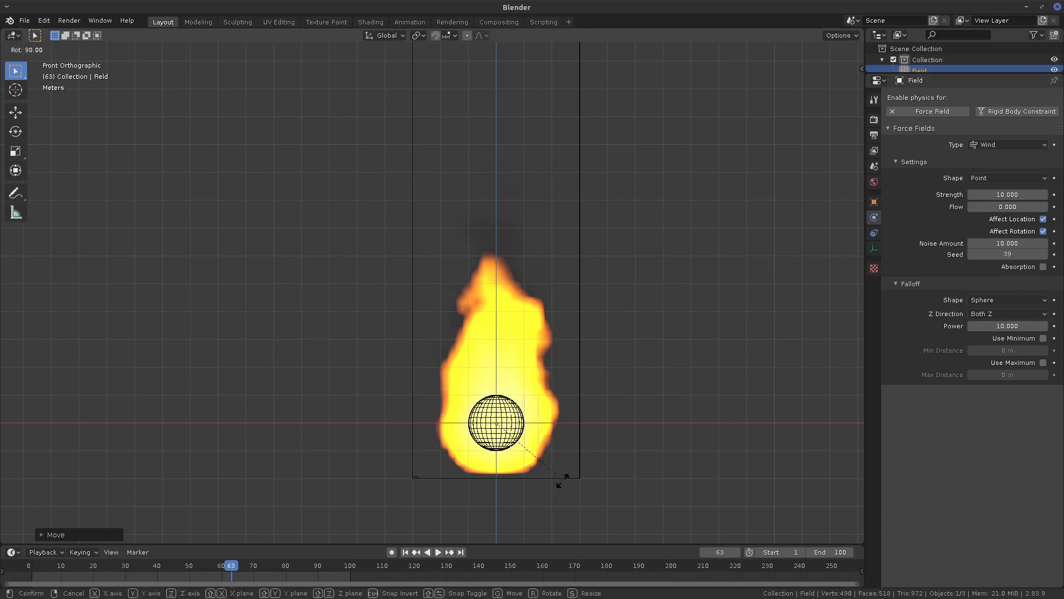
click(559, 473)
- Try moving the wind field beside the flame, about 2.6 m sideways and 2.65 m up, and playing the simulation
key(g)
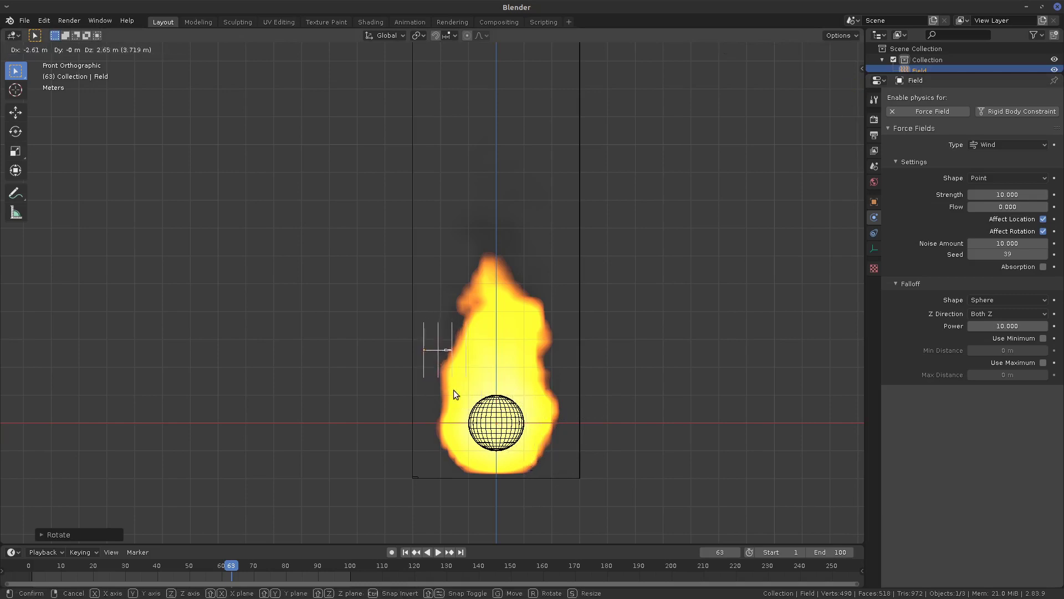
click(453, 390)
key(space)
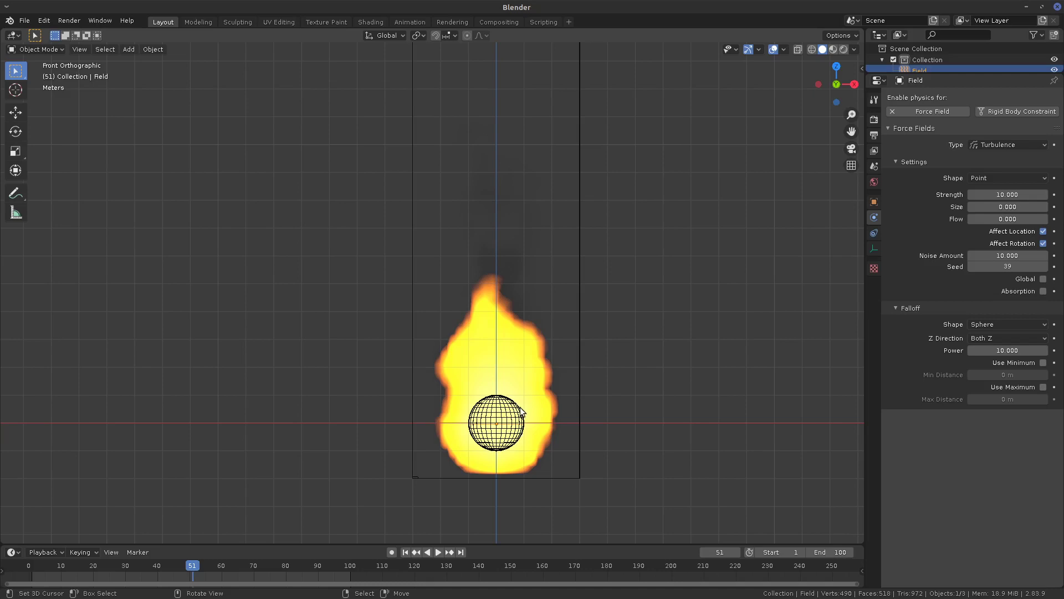
- Select the smoke domain and examine its Field Weights, Cache and Fire settings
click(577, 449)
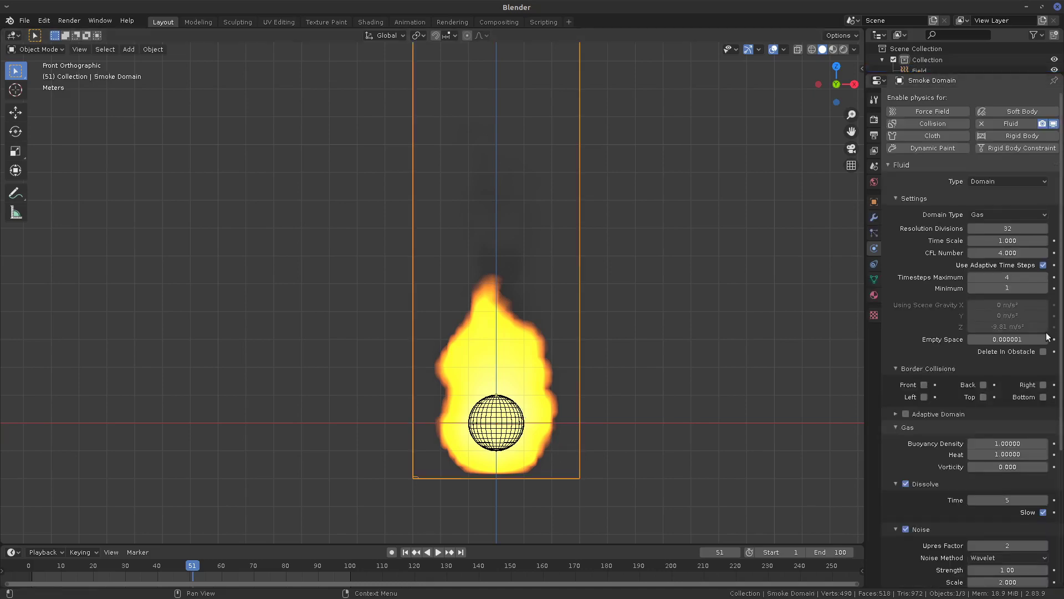
scroll(1015, 281, down, 1)
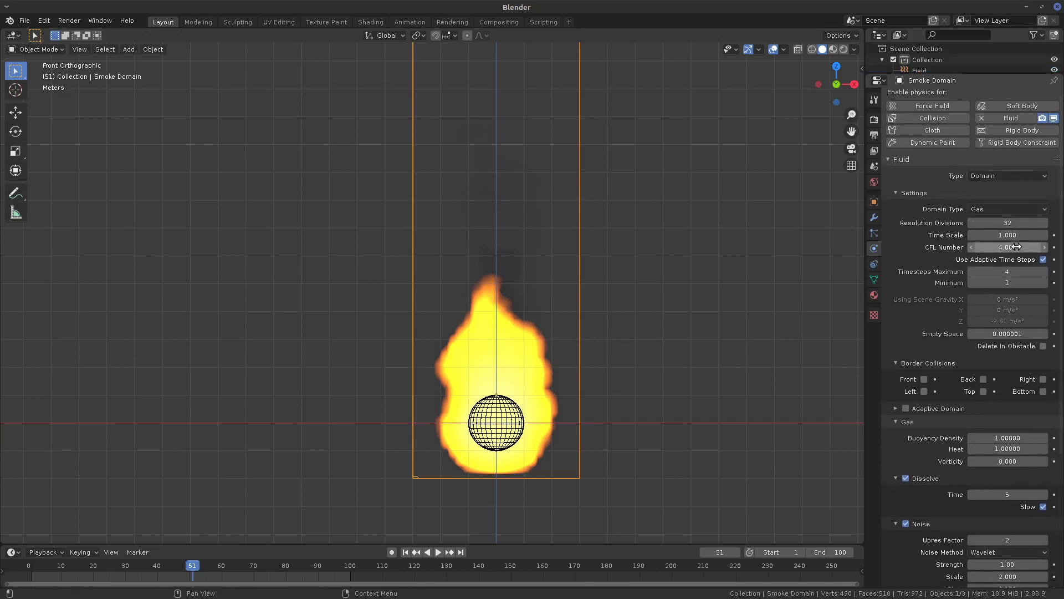
click(896, 193)
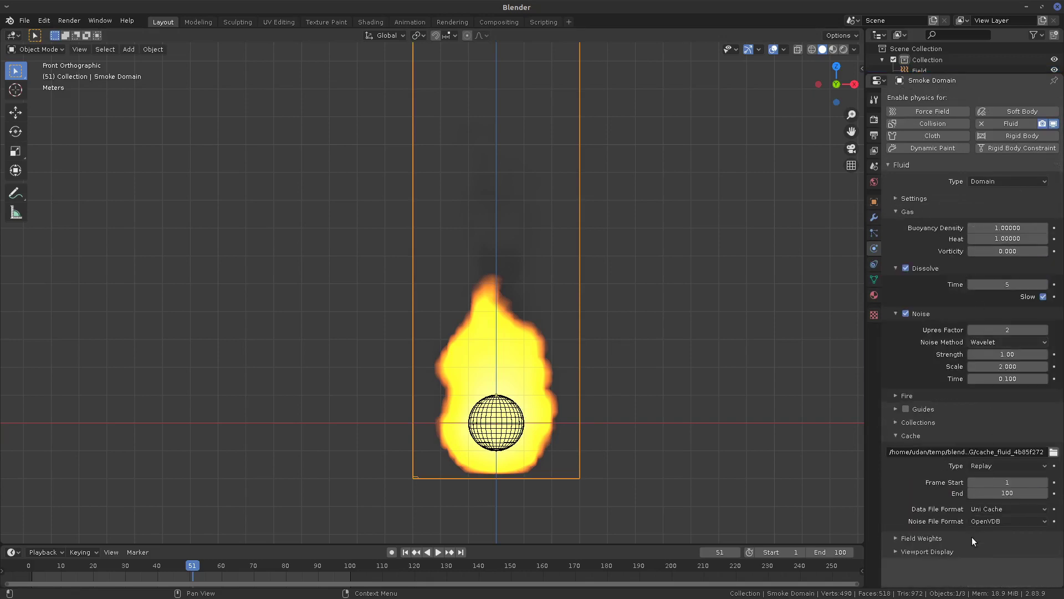
click(913, 538)
drag(1060, 455, 1059, 576)
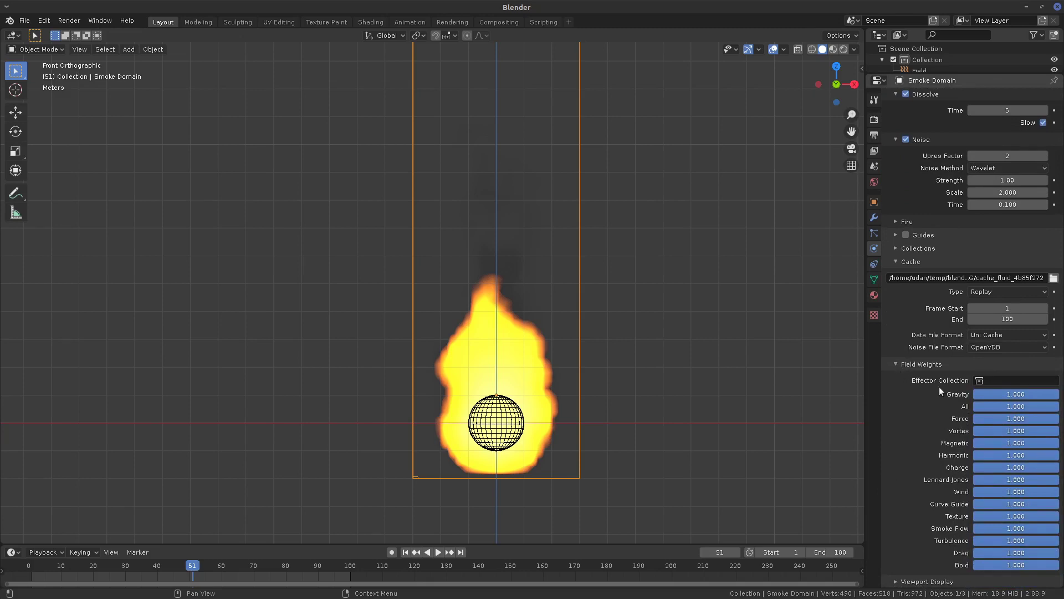
click(896, 366)
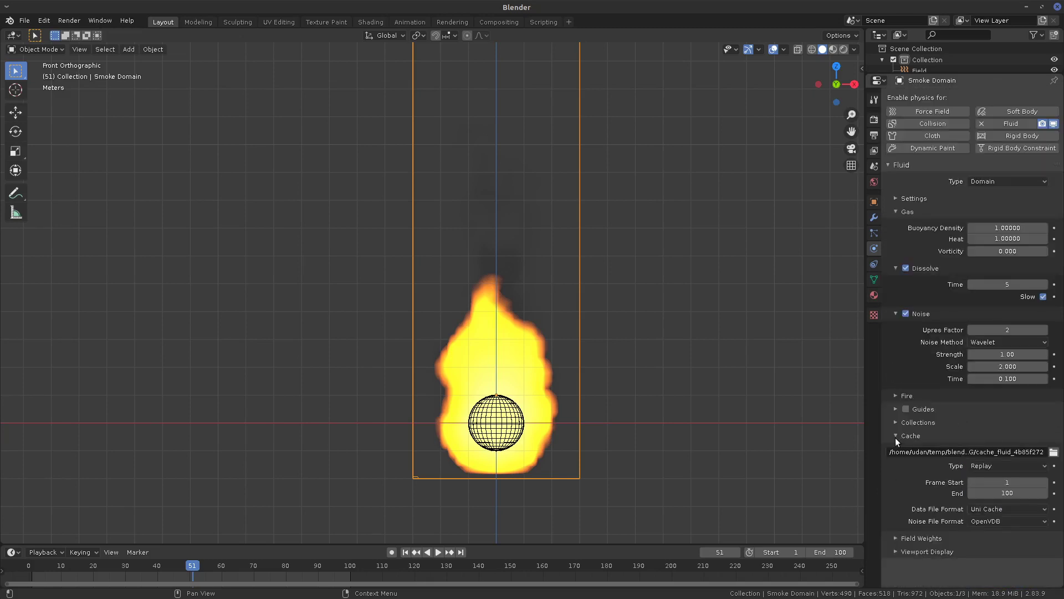
click(896, 436)
click(904, 397)
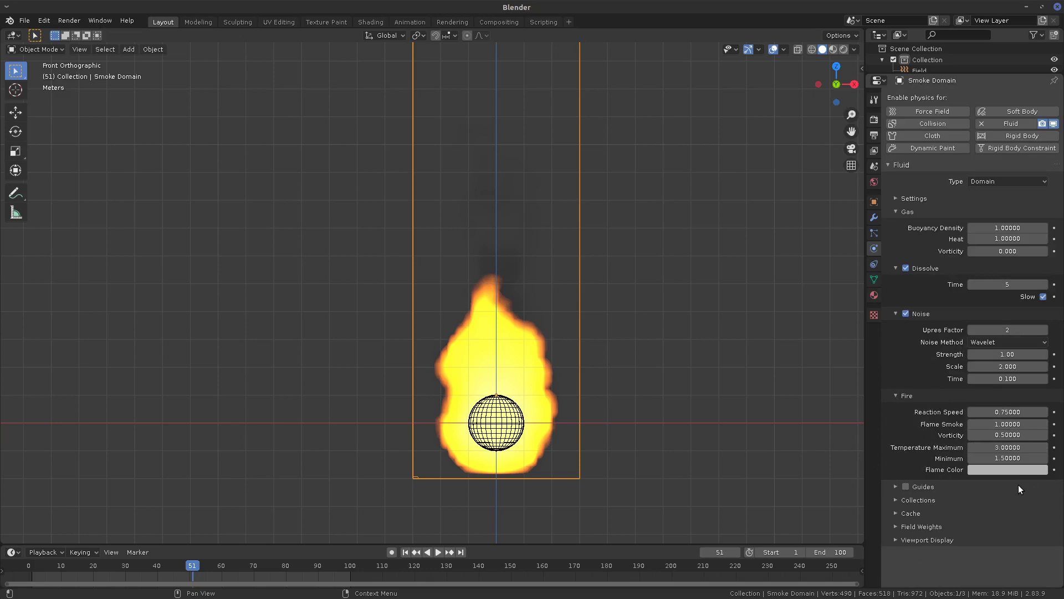
click(896, 395)
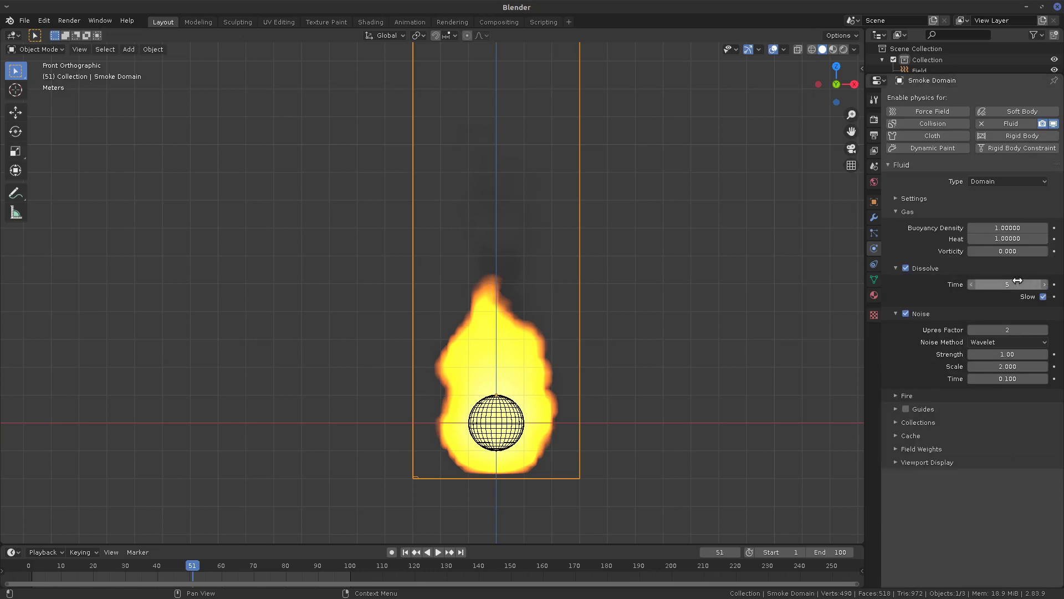
- Set the domain's Resolution Divisions to 64 and play the simulation to preview the finer flames
click(931, 199)
click(1012, 228)
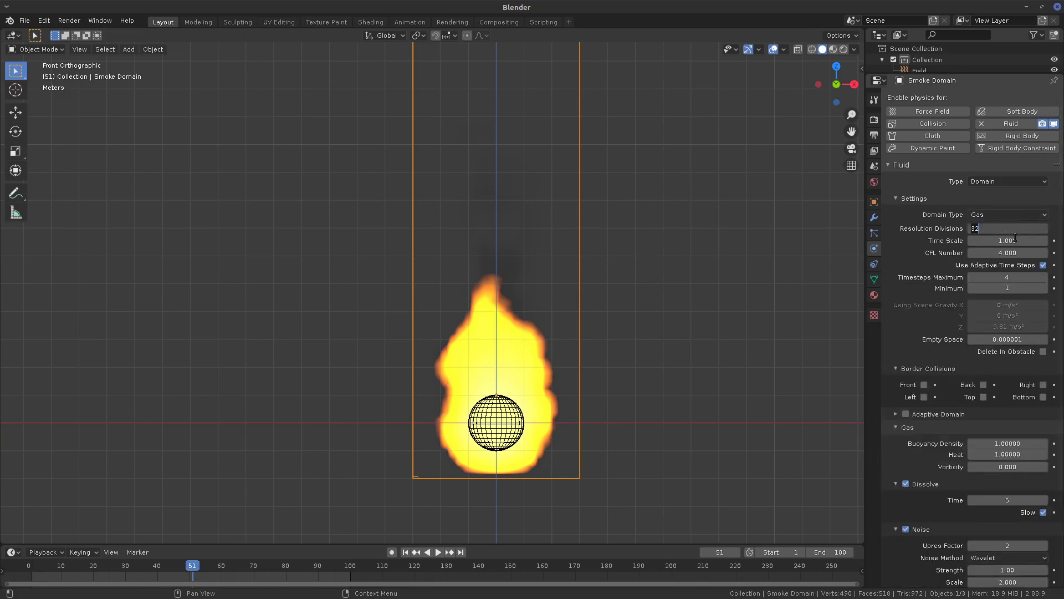
text(64)
key(Return)
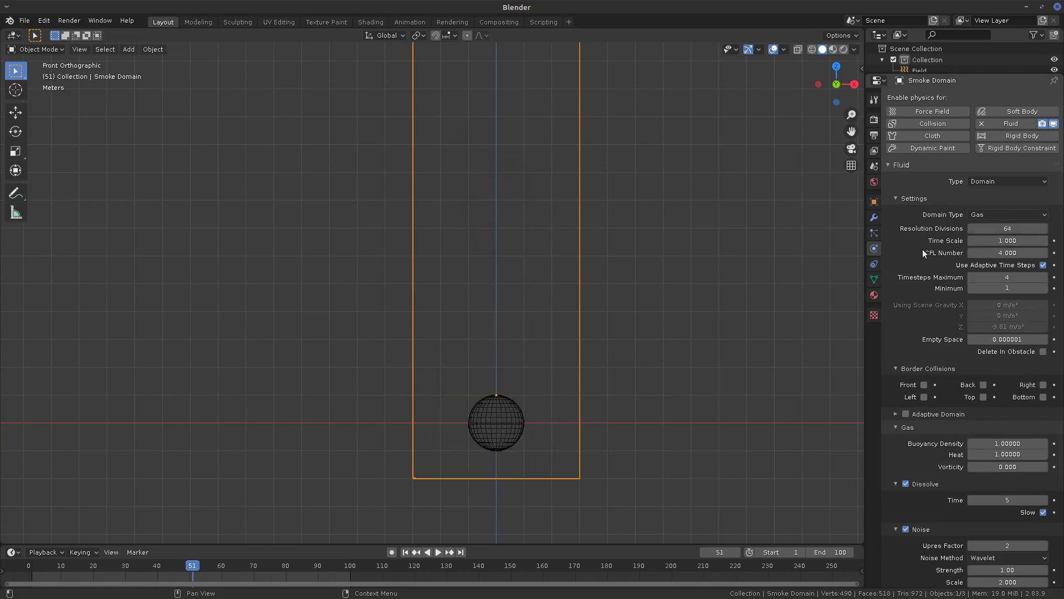
key(space)
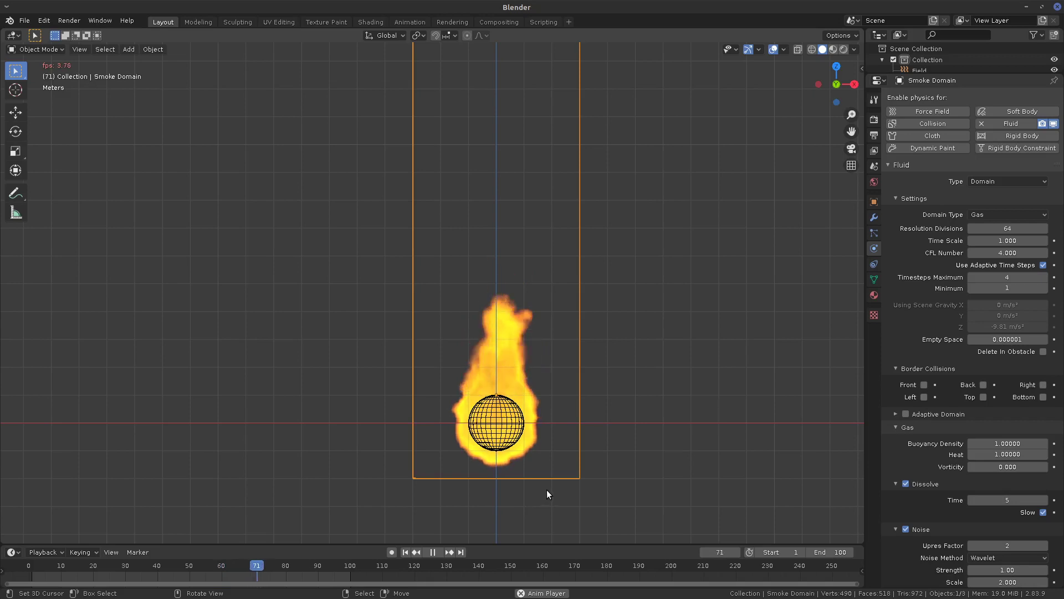
key(Escape)
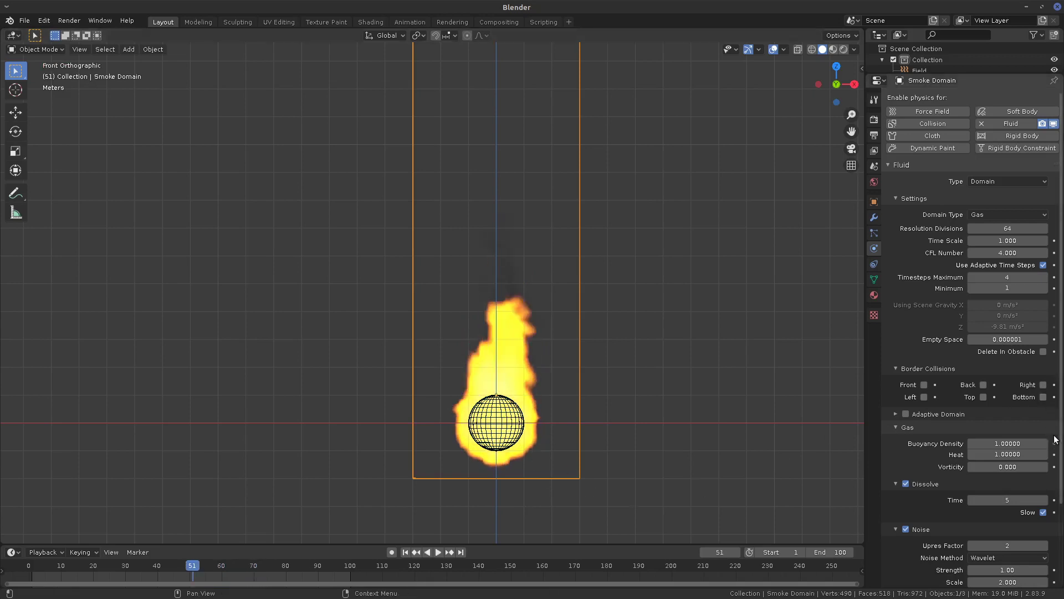
- Try a noise Upres Factor of 1 on the smoke domain and play the simulation
click(1019, 544)
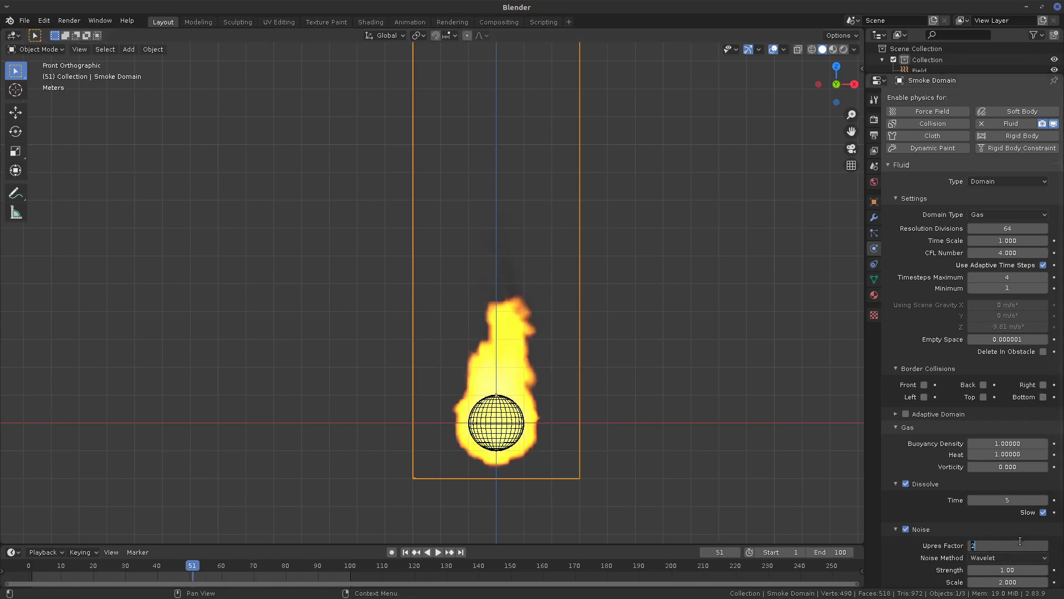
text(1)
key(Return)
key(space)
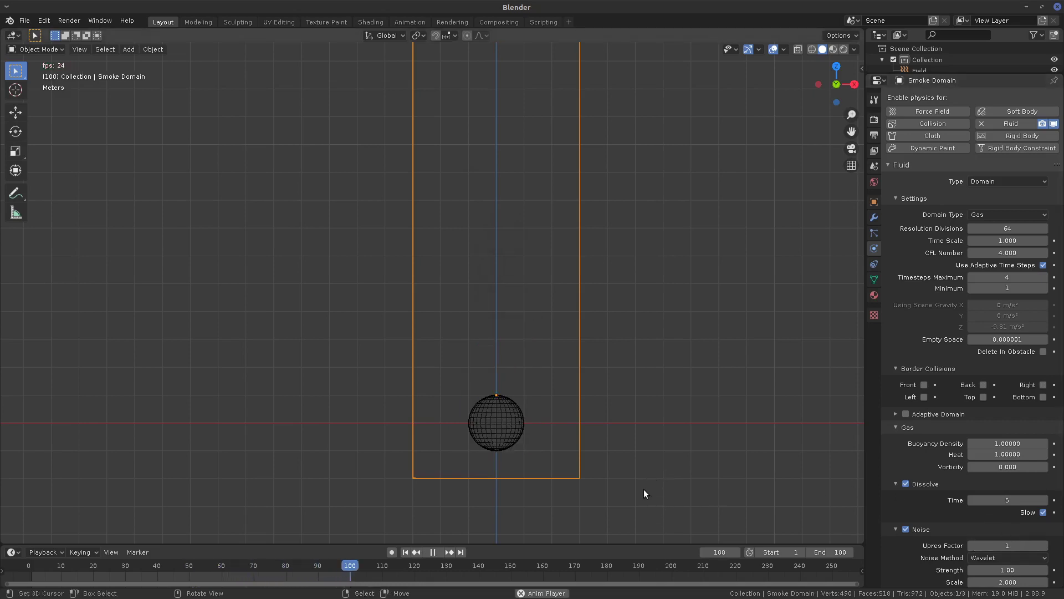
key(space)
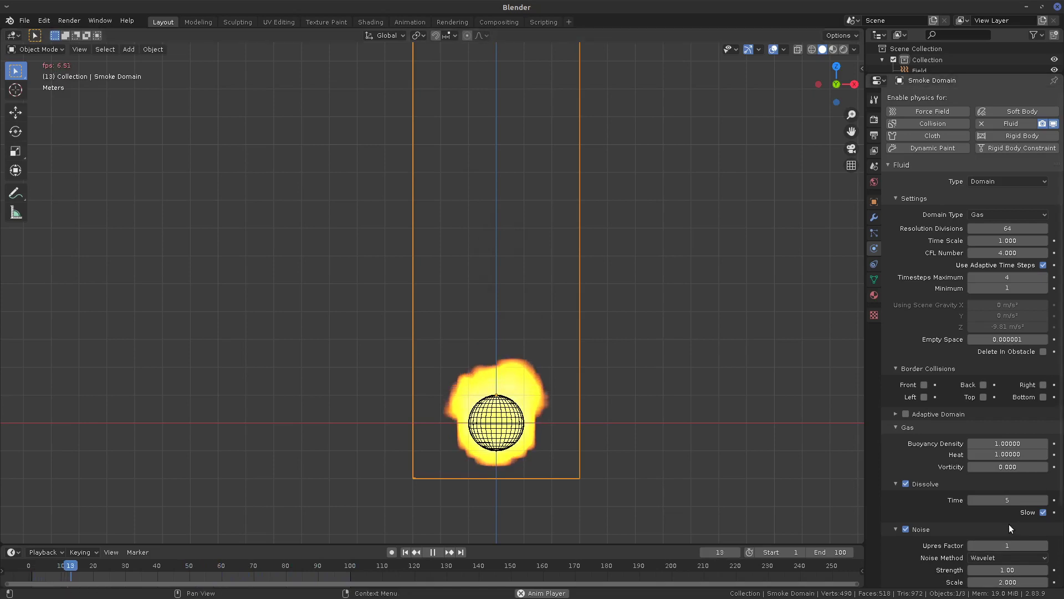
- Preview the simulation with the noise Upres Factor set to 4, and raise the domain's Resolution Divisions to 128
click(1013, 544)
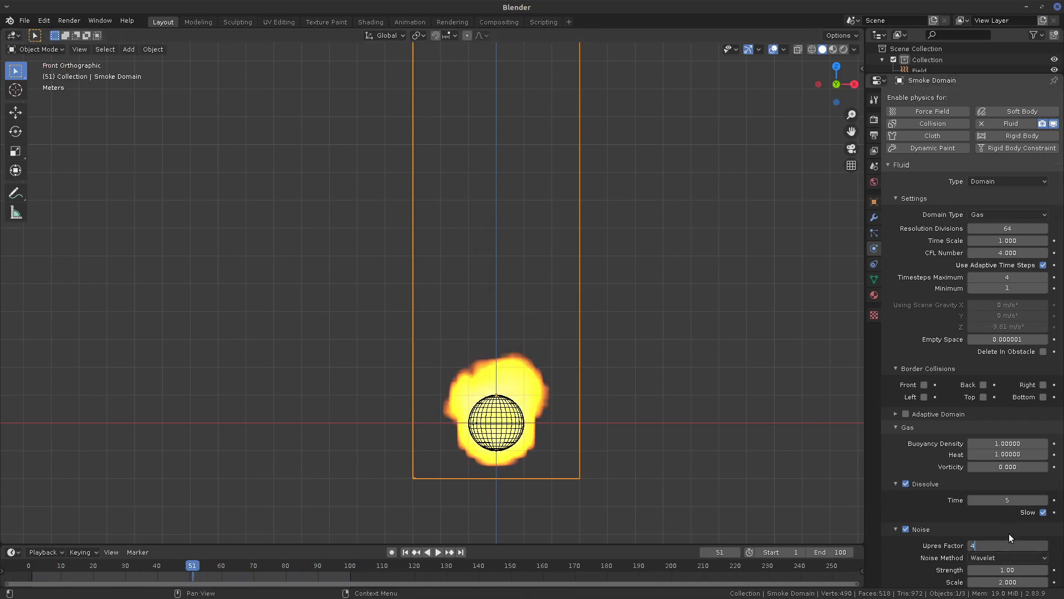
text(4)
key(Return)
key(space)
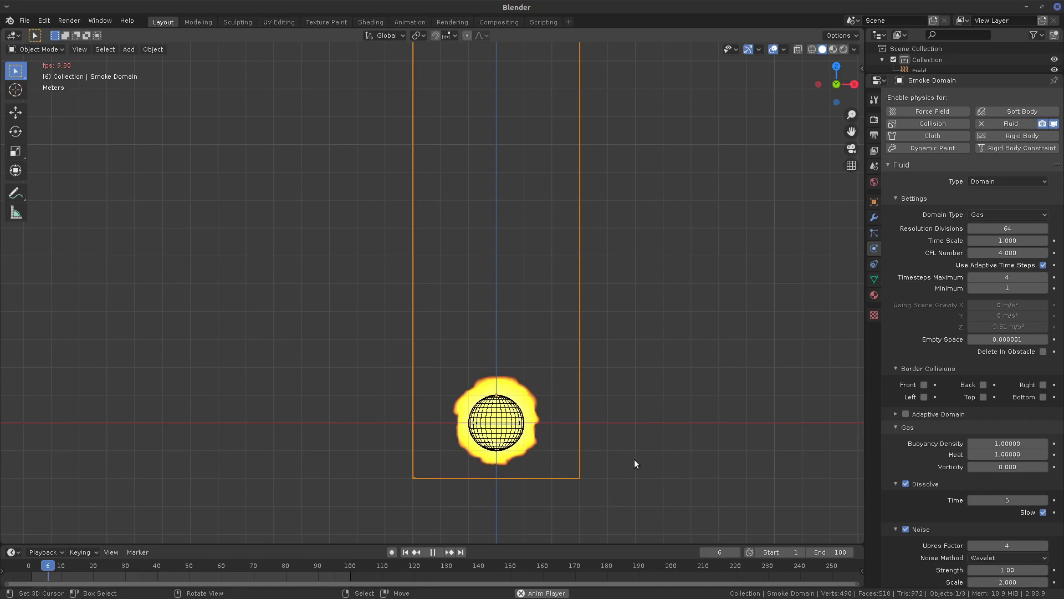
click(1000, 229)
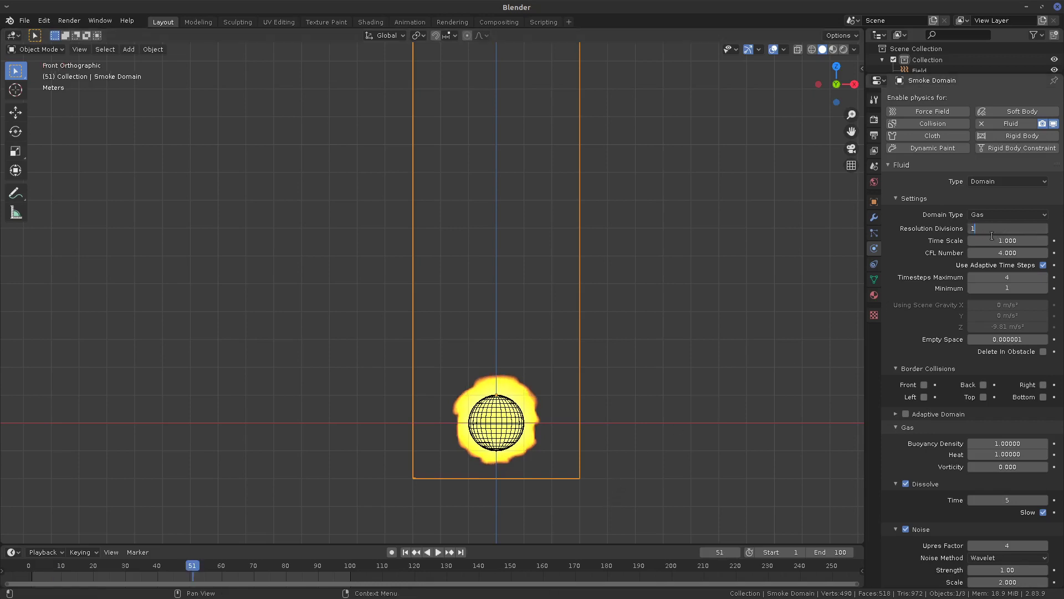
key(Return)
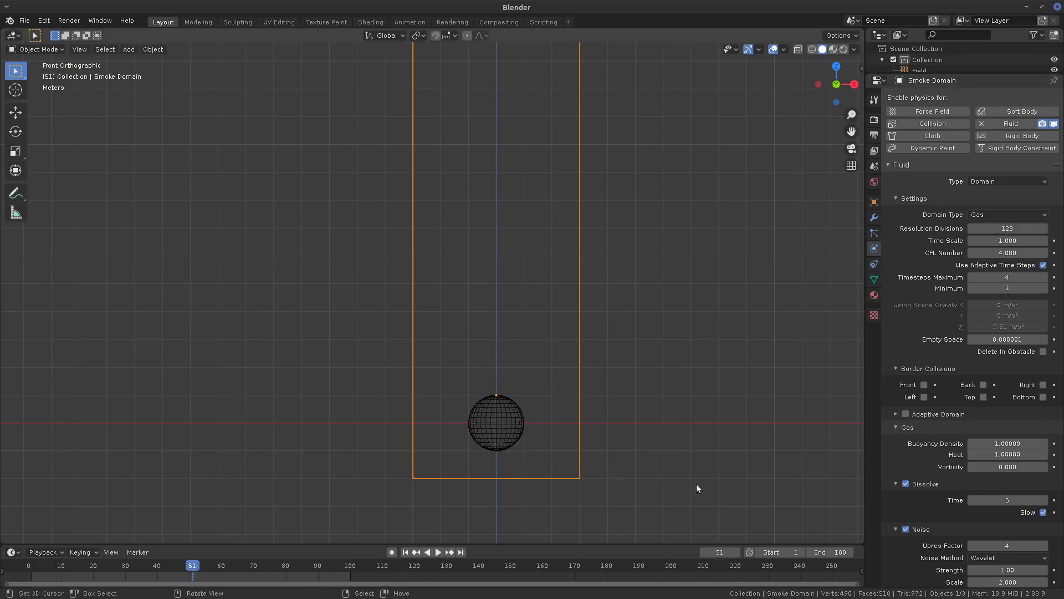
- Set the smoke domain's cache type to Final and start baking the whole simulation
click(903, 201)
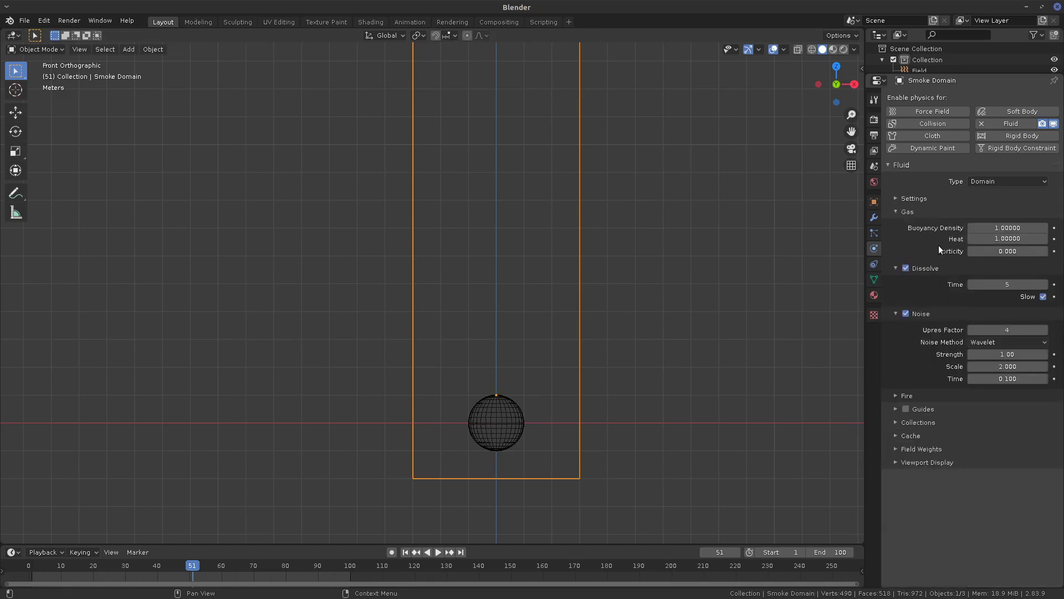
click(902, 212)
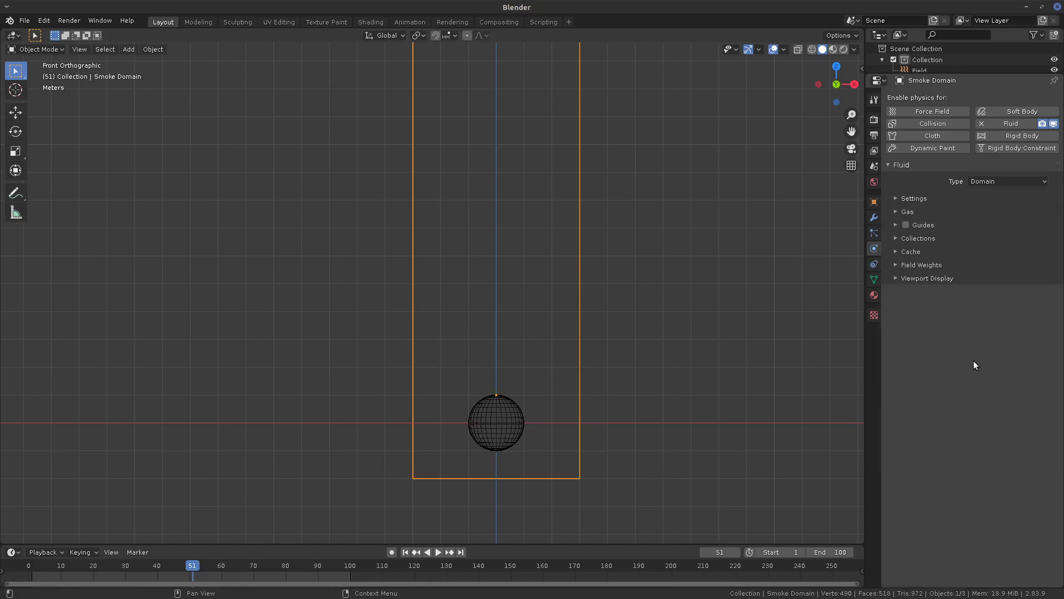
click(901, 280)
click(902, 265)
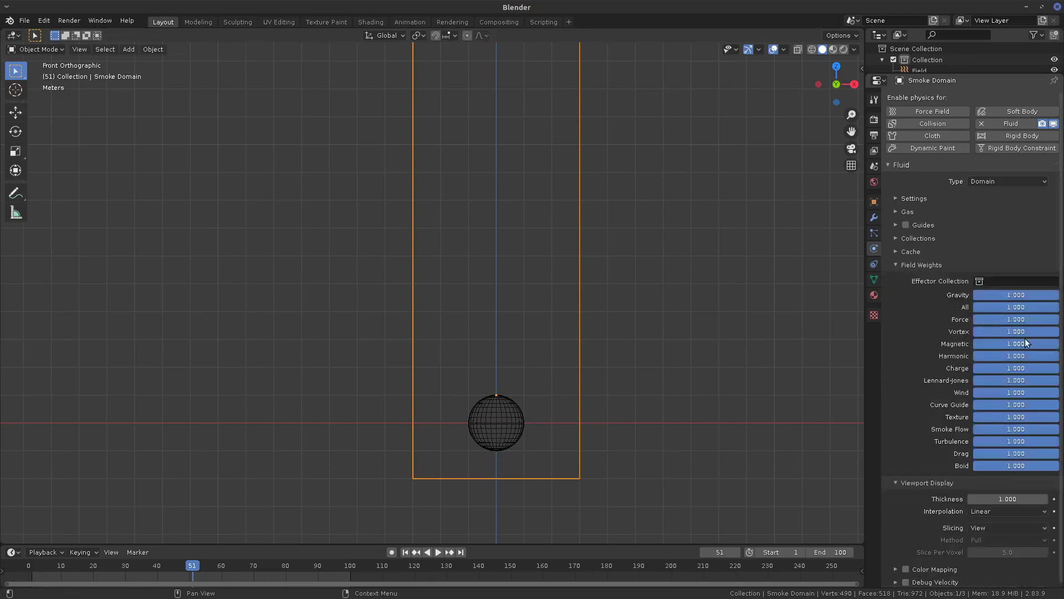
click(902, 265)
click(903, 278)
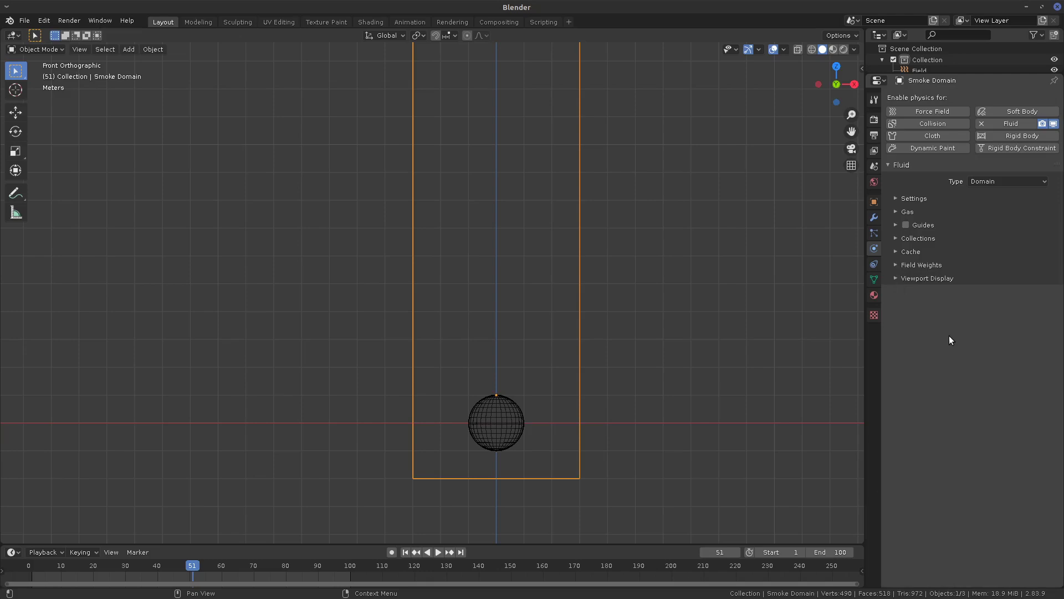
click(903, 252)
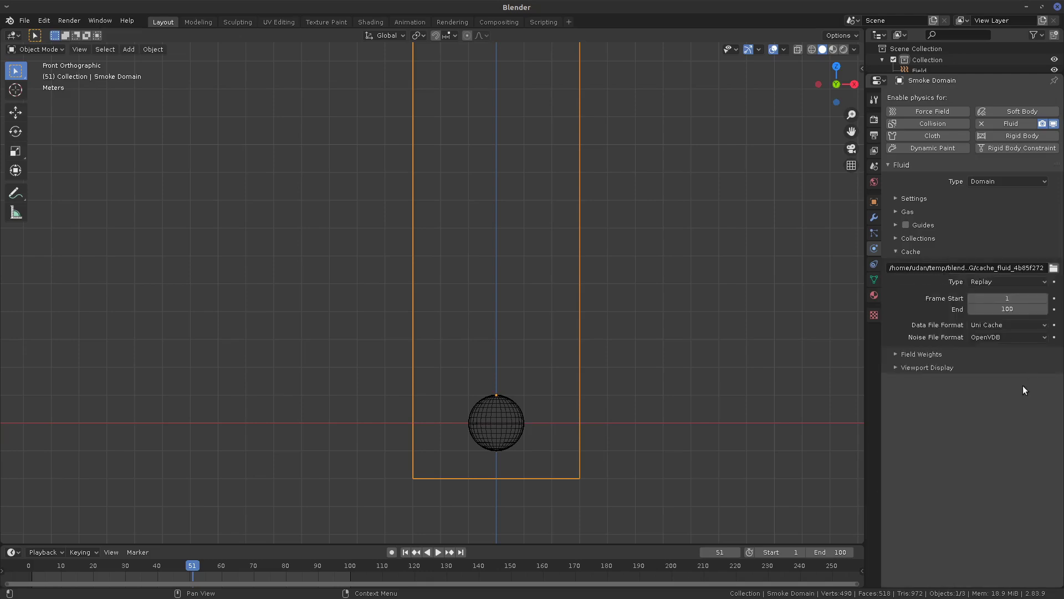
click(1021, 281)
click(1004, 315)
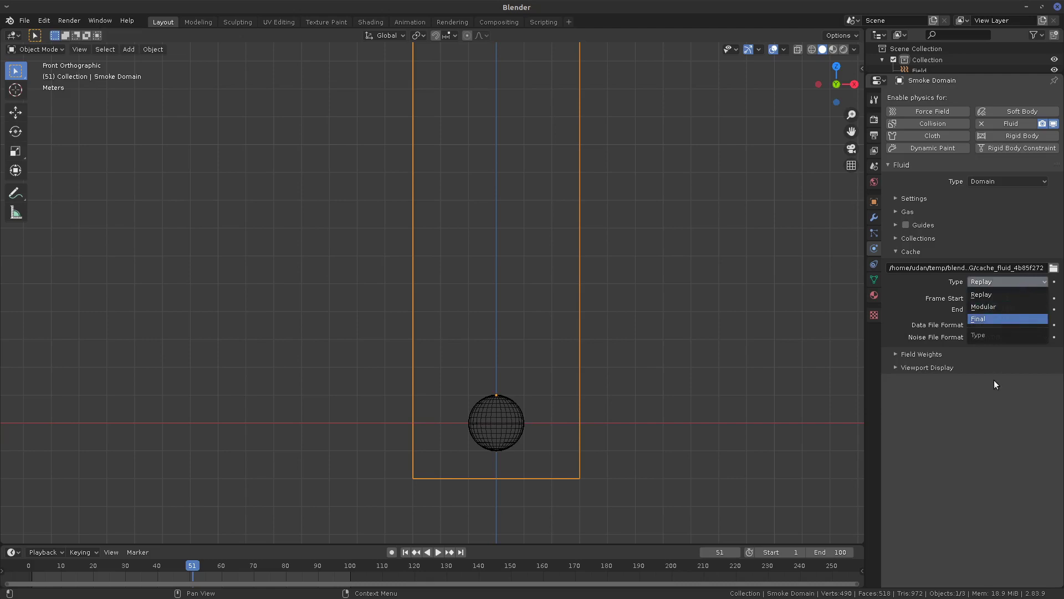
click(975, 354)
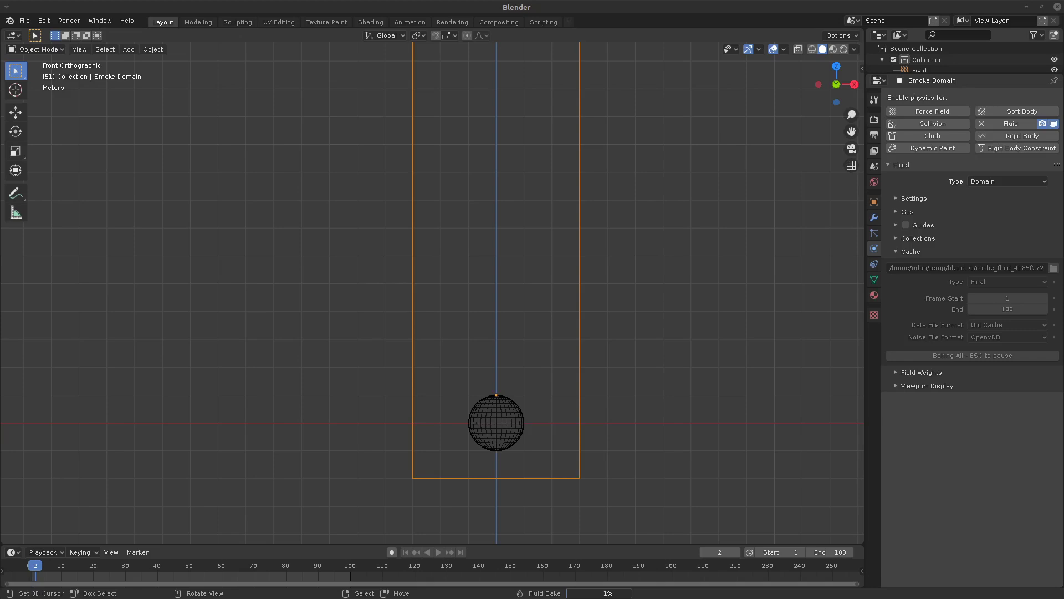
- Switch to the file manager, watch Torch Windy 02 vfx stock footage.mp4 from Downloads as flame reference, and close the player
drag(0, 188, 531, 128)
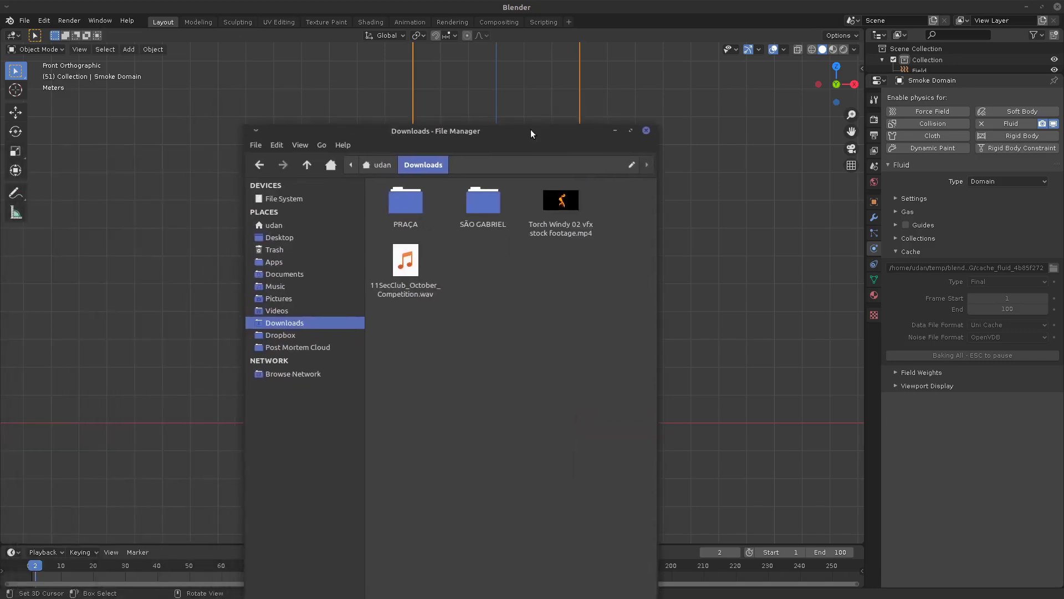
click(561, 203)
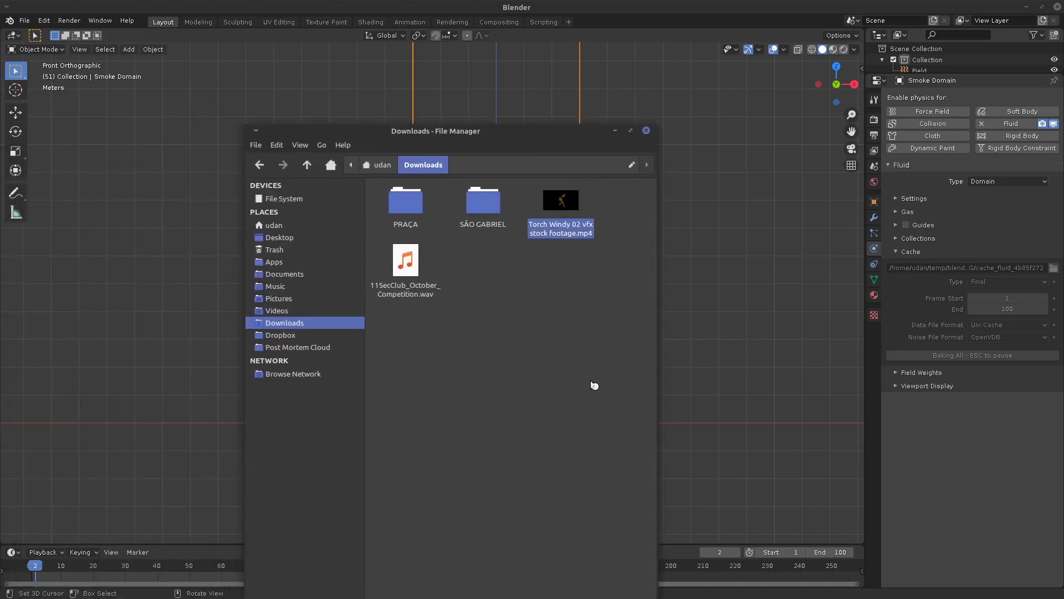
key(Return)
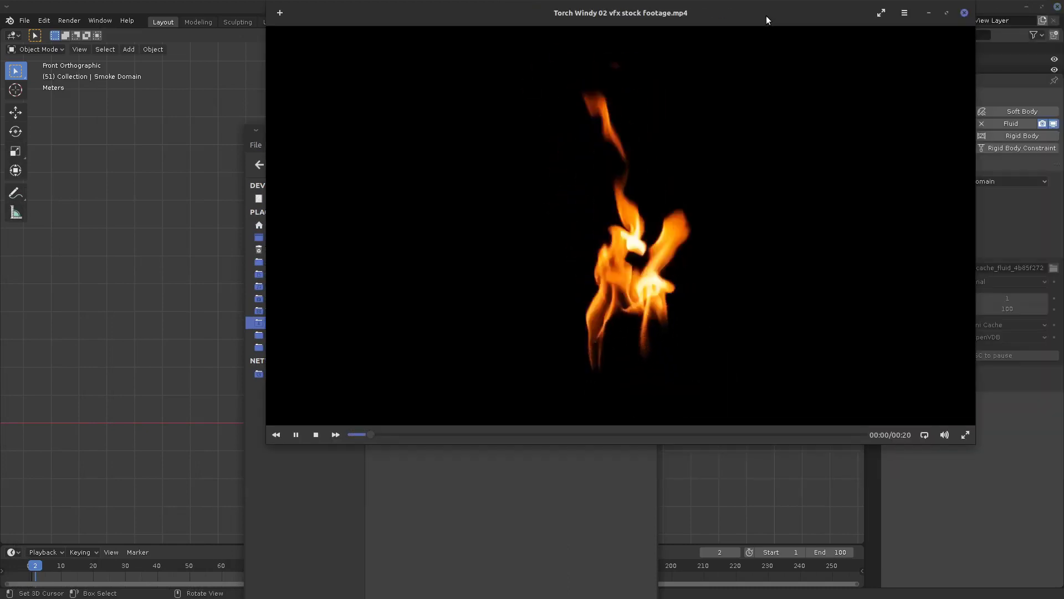
drag(760, 8, 619, 85)
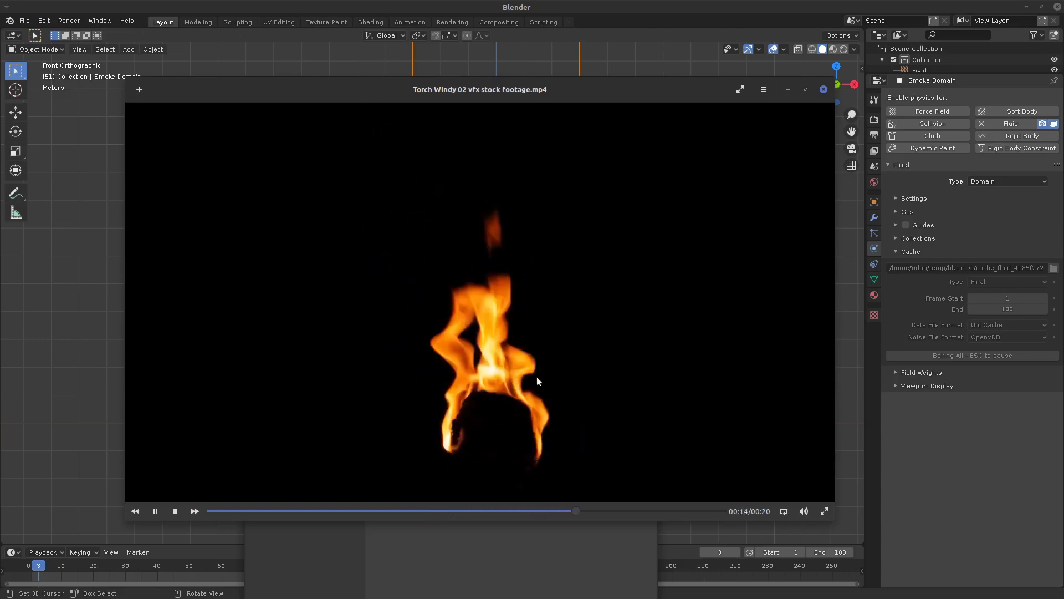
drag(593, 92, 599, 98)
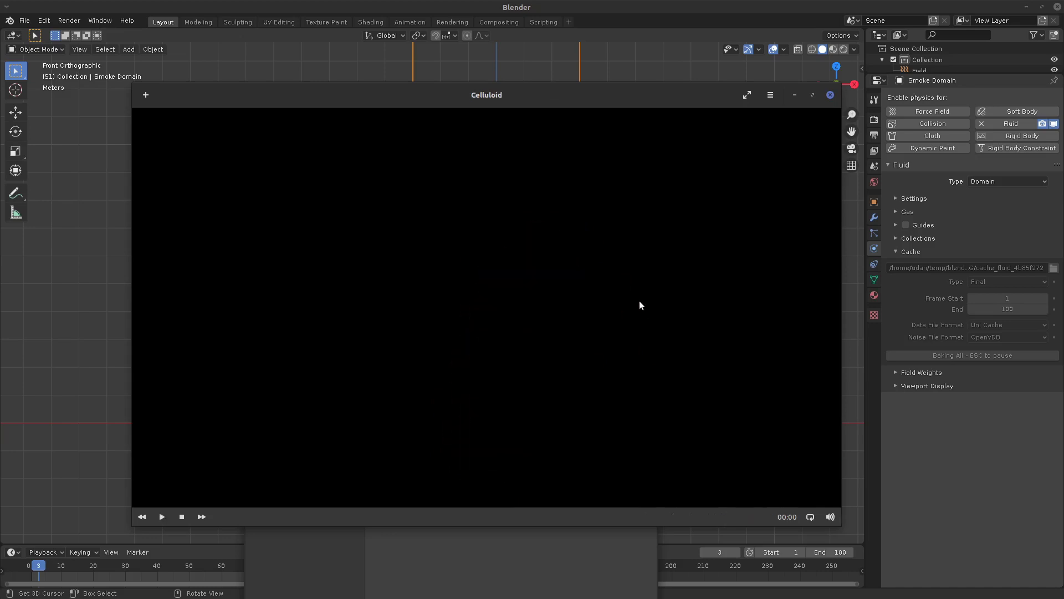
click(830, 95)
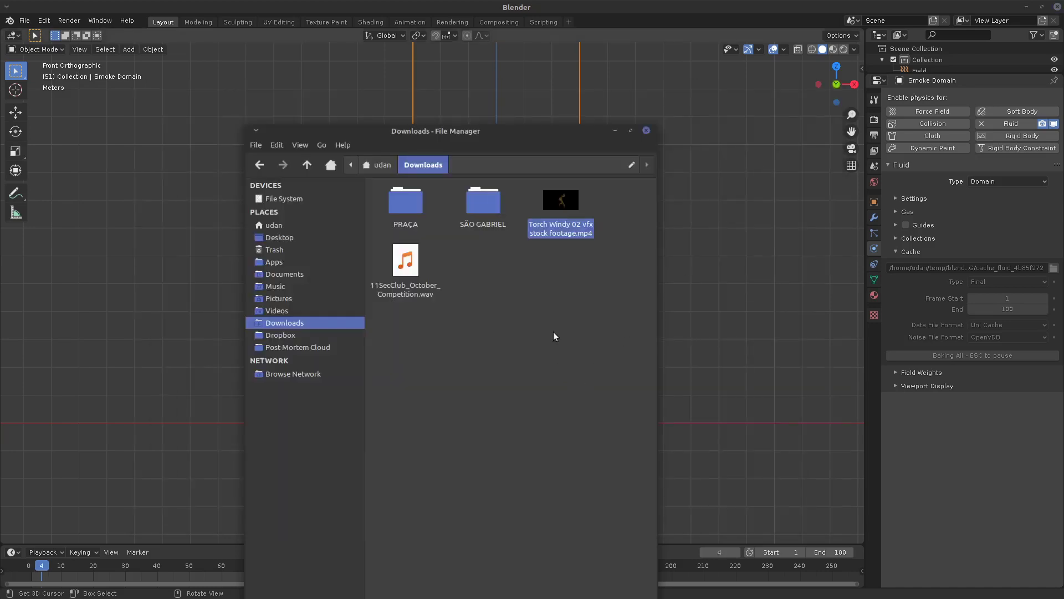
click(643, 12)
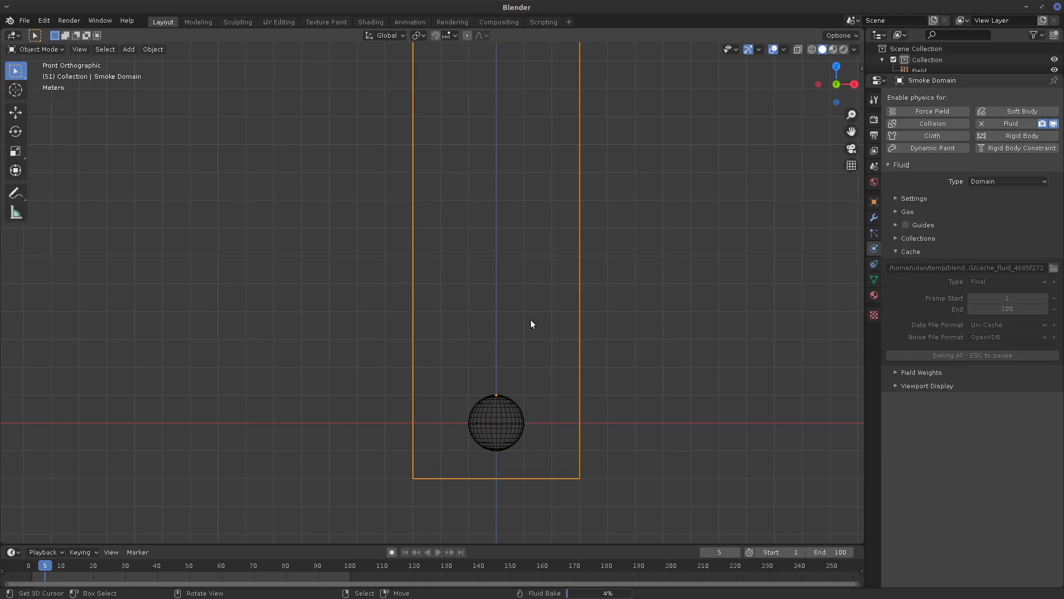
- Switch to the file manager, paste Torch Windy 02 vfx stock footage.mp4 into Dropbox's 2020-SB/knight folder, and close the file manager
click(1028, 7)
drag(594, 134, 590, 73)
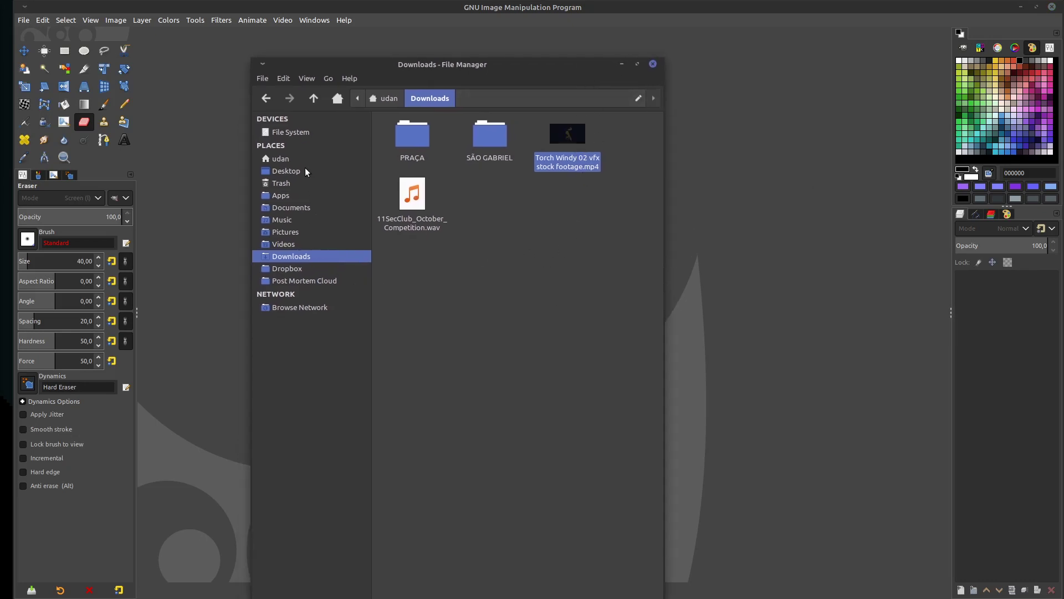
click(311, 267)
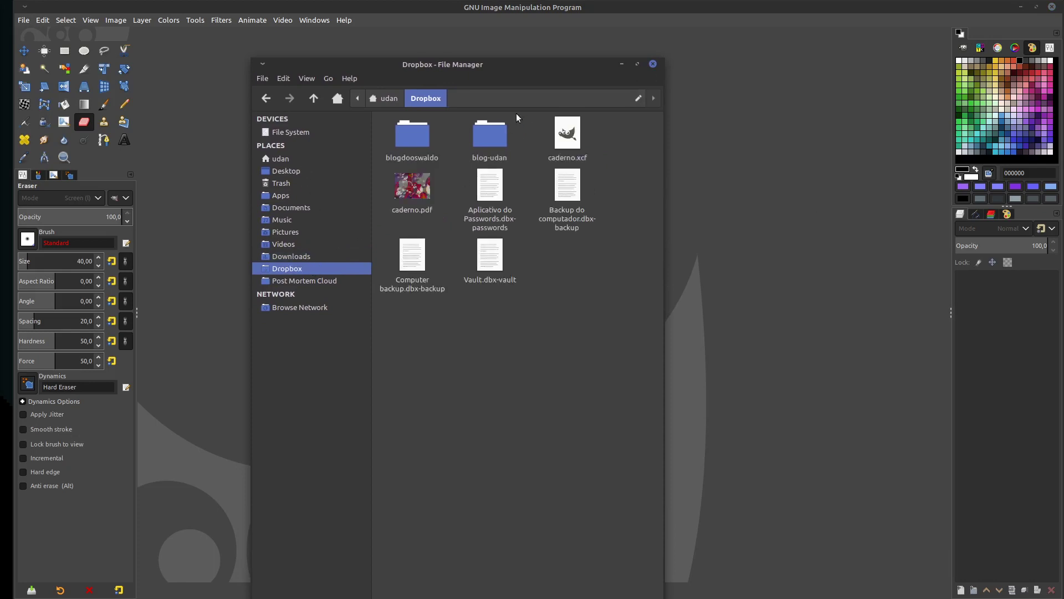
double_click(489, 139)
click(416, 136)
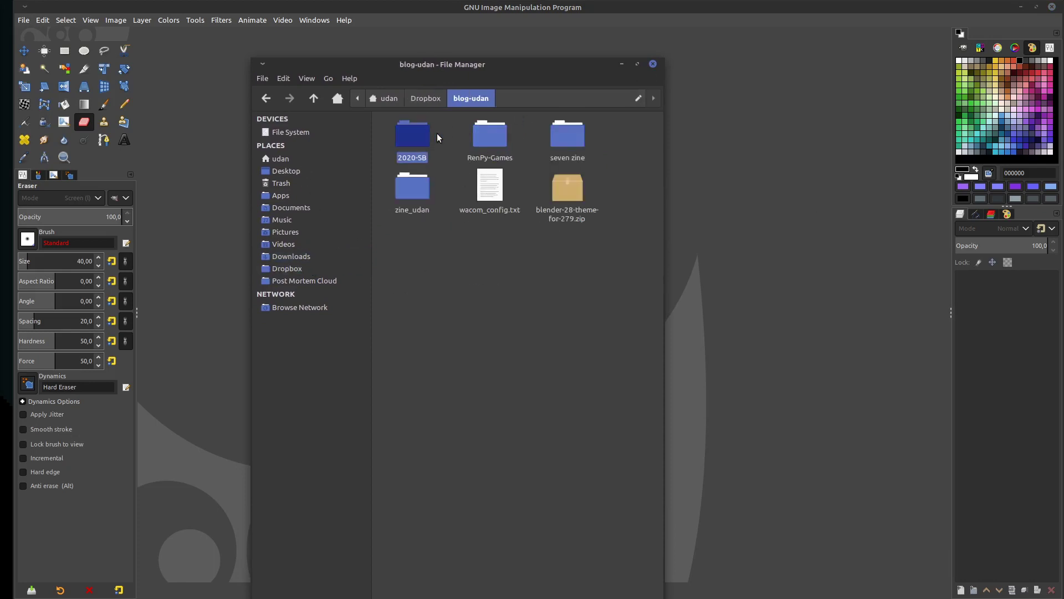
double_click(416, 137)
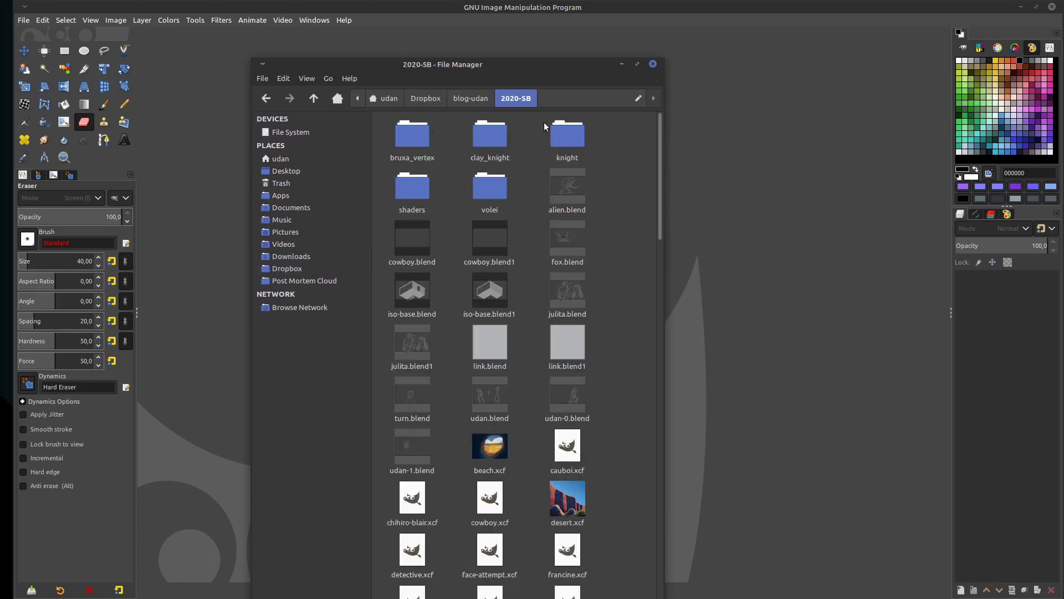
double_click(568, 138)
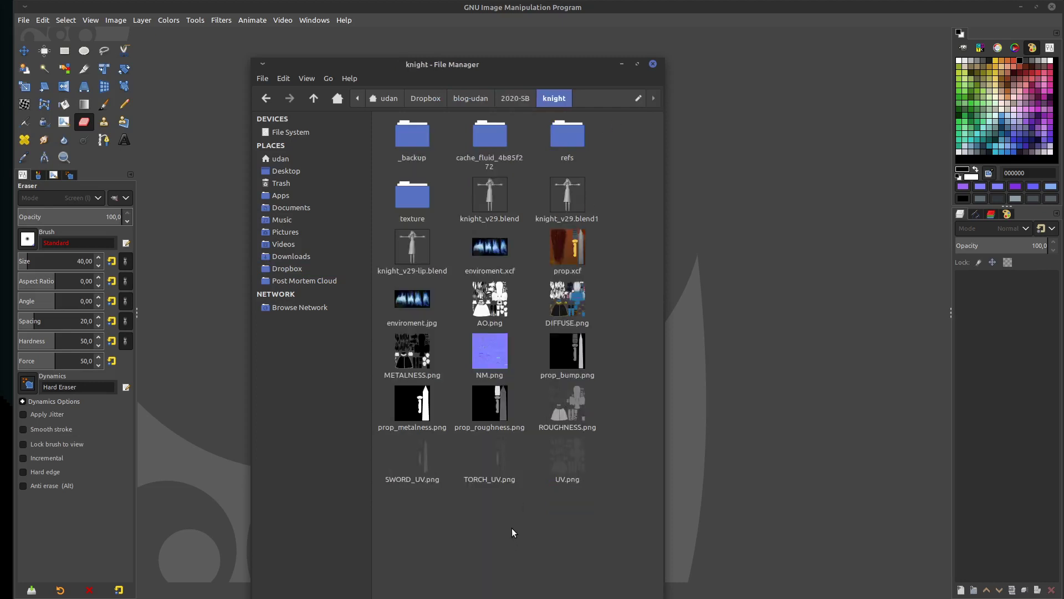
right_click(493, 318)
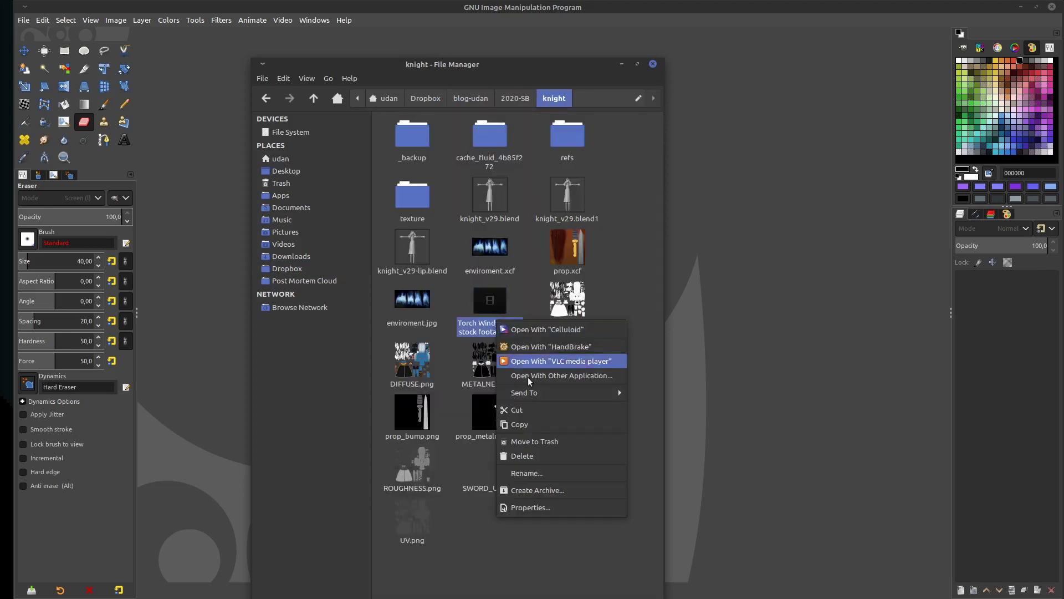
click(487, 541)
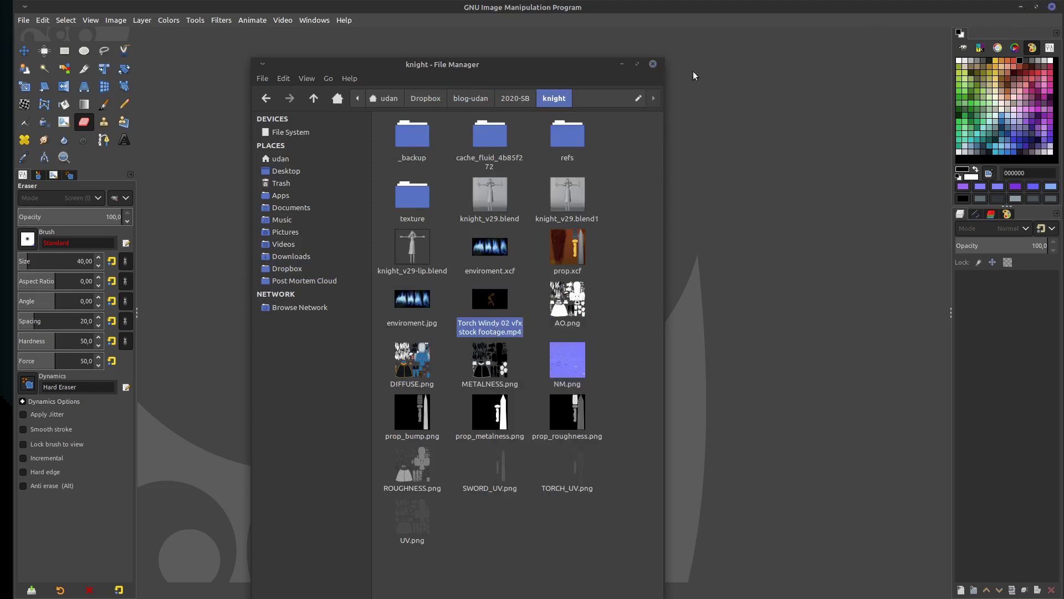
click(653, 63)
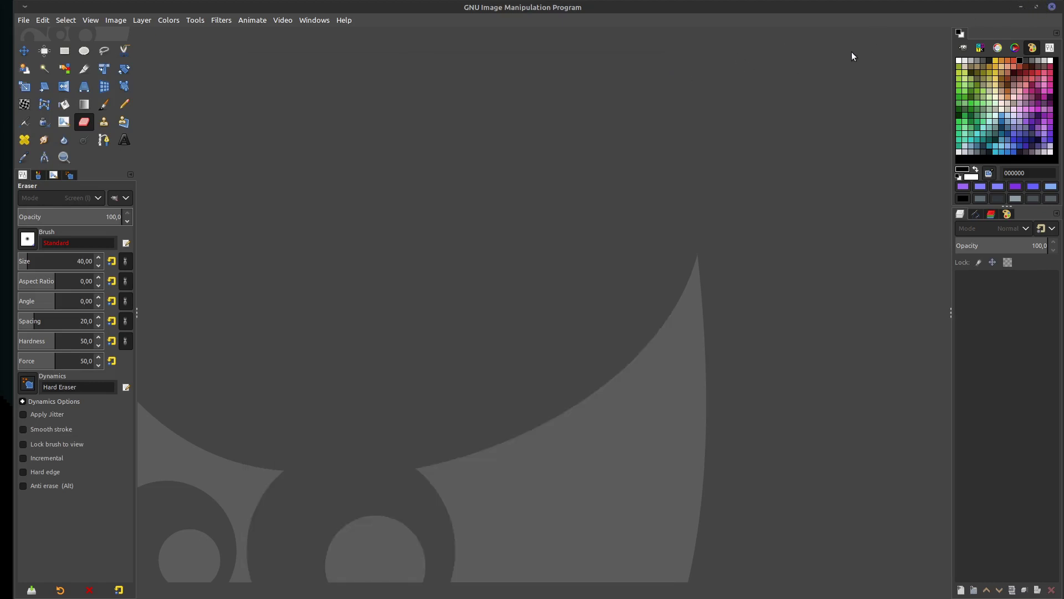
- Switch to the second Blender window, open the recent file knight_v29.blend, and show it in the Layout workspace
click(1022, 8)
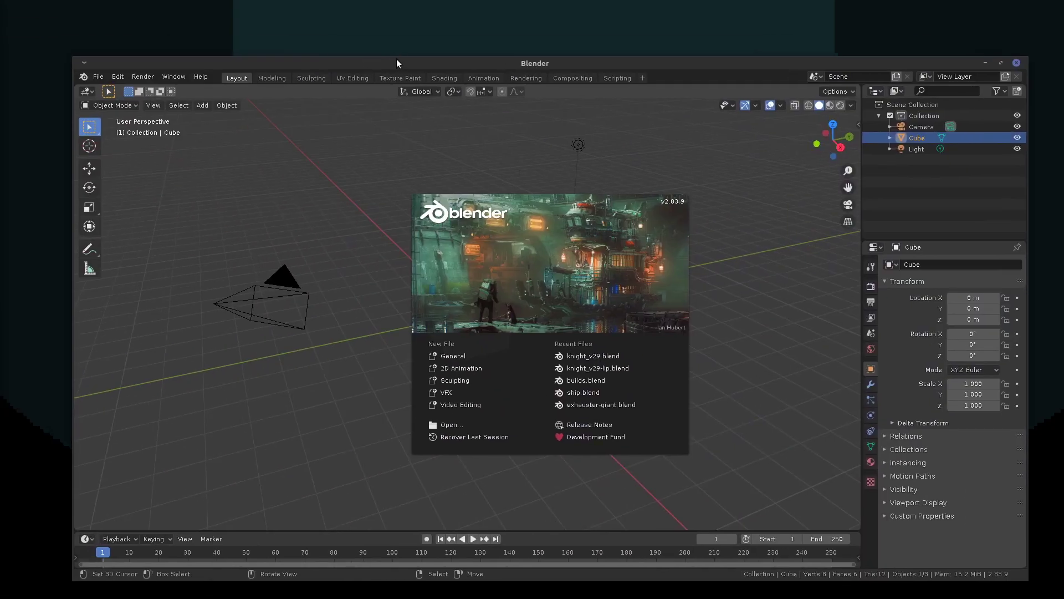
double_click(397, 59)
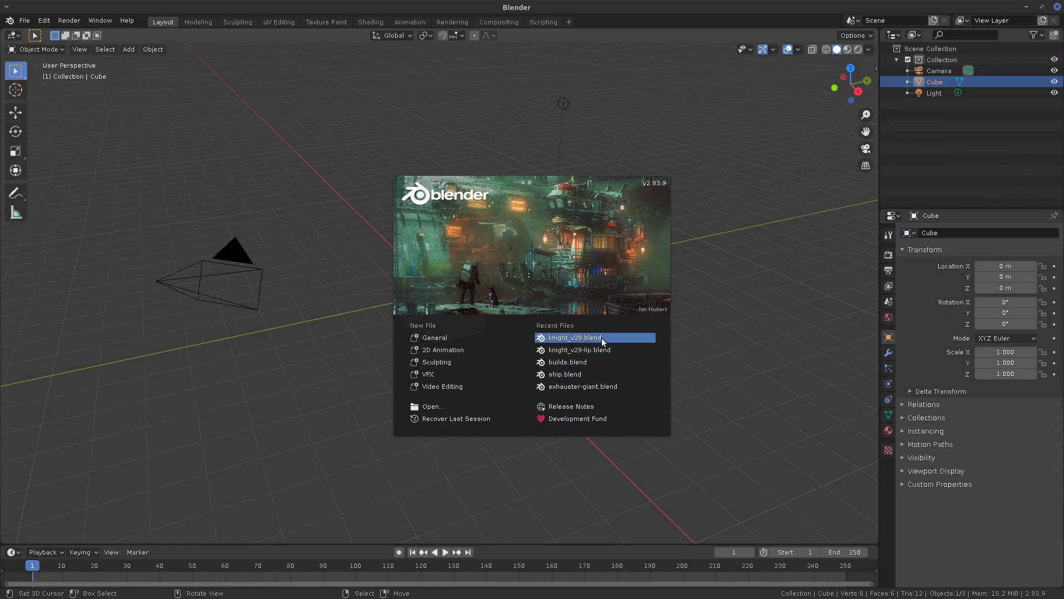
click(574, 338)
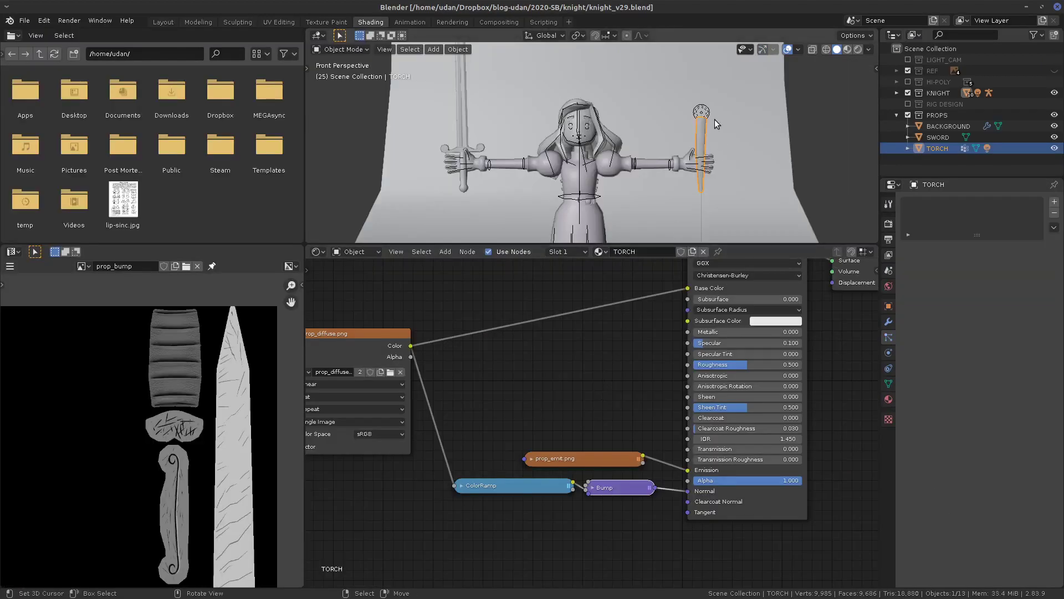
shift+middle_drag(713, 131, 677, 156)
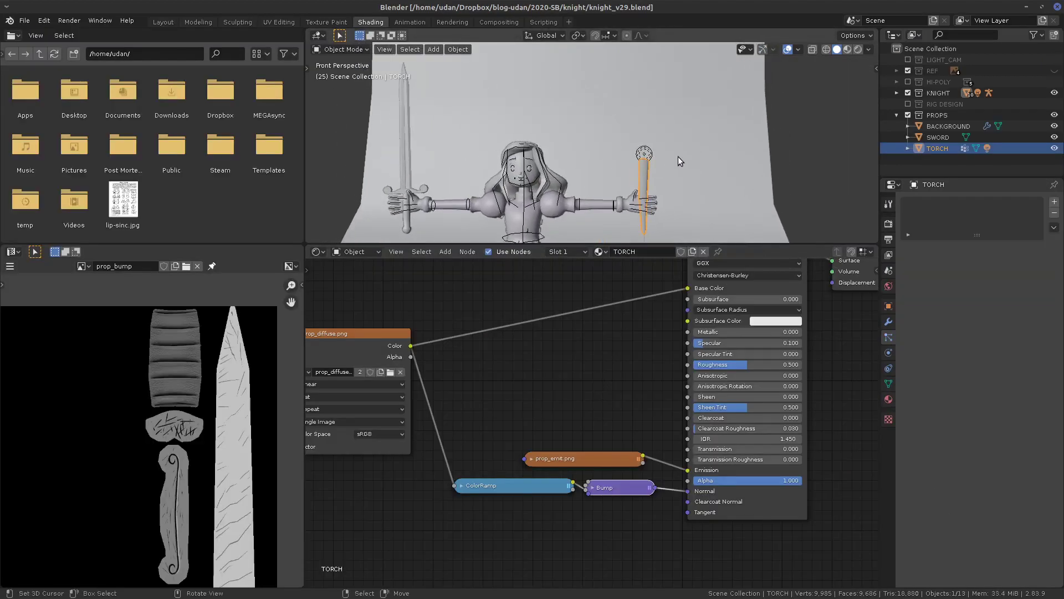
click(163, 22)
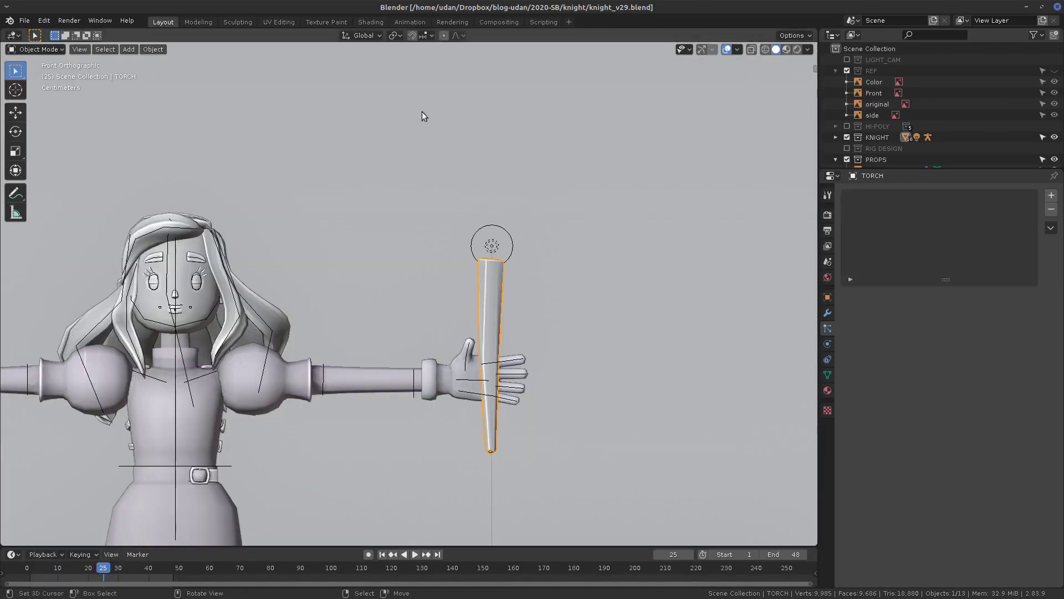
- Snap the 3D cursor to the edge loop at the torch's upper end, then return to Object Mode
click(498, 271)
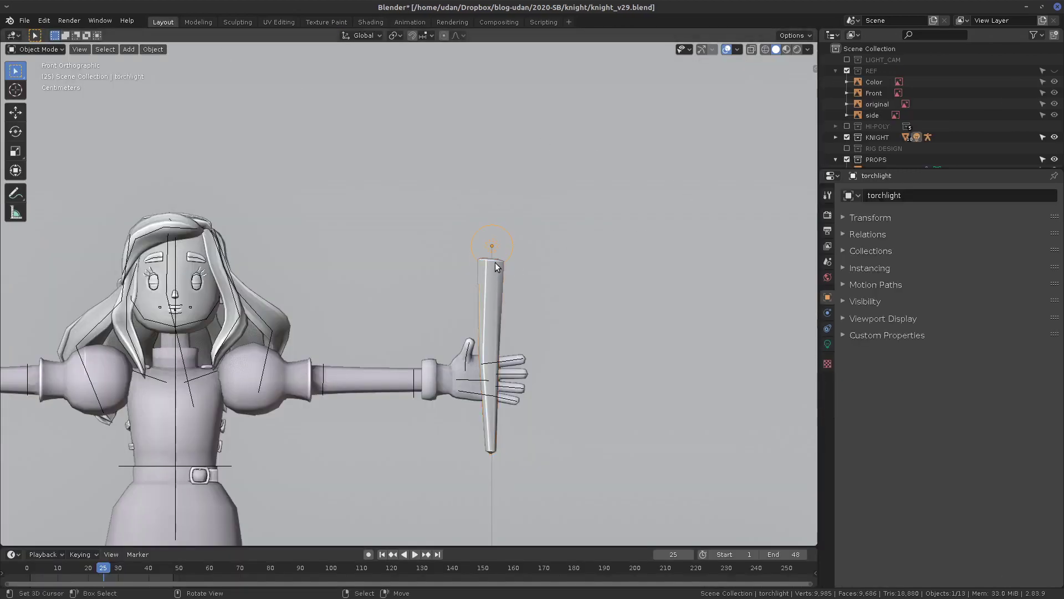
click(494, 262)
key(Tab)
alt+click(493, 259)
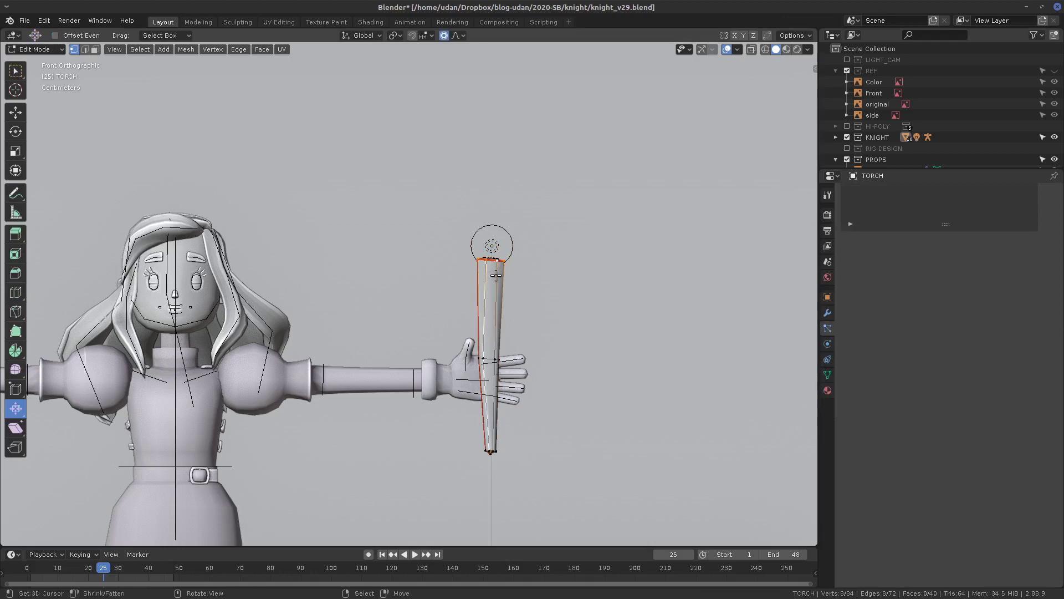
key(Tab)
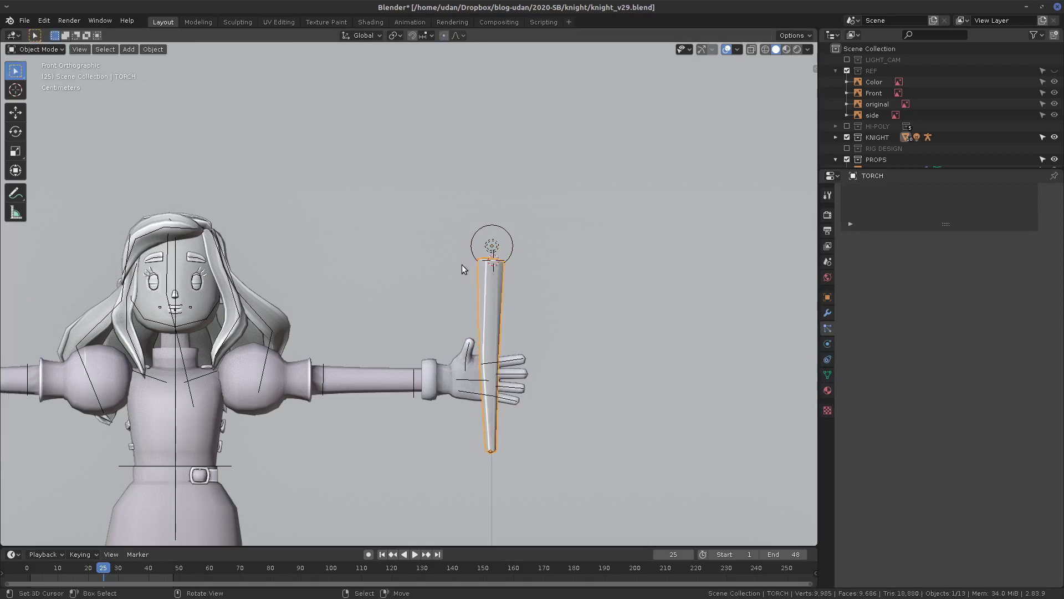
- Search the add-on preferences for "image" to check whether Import Images as Planes is enabled, and close the preferences
shift+middle_drag(473, 275, 524, 269)
click(25, 20)
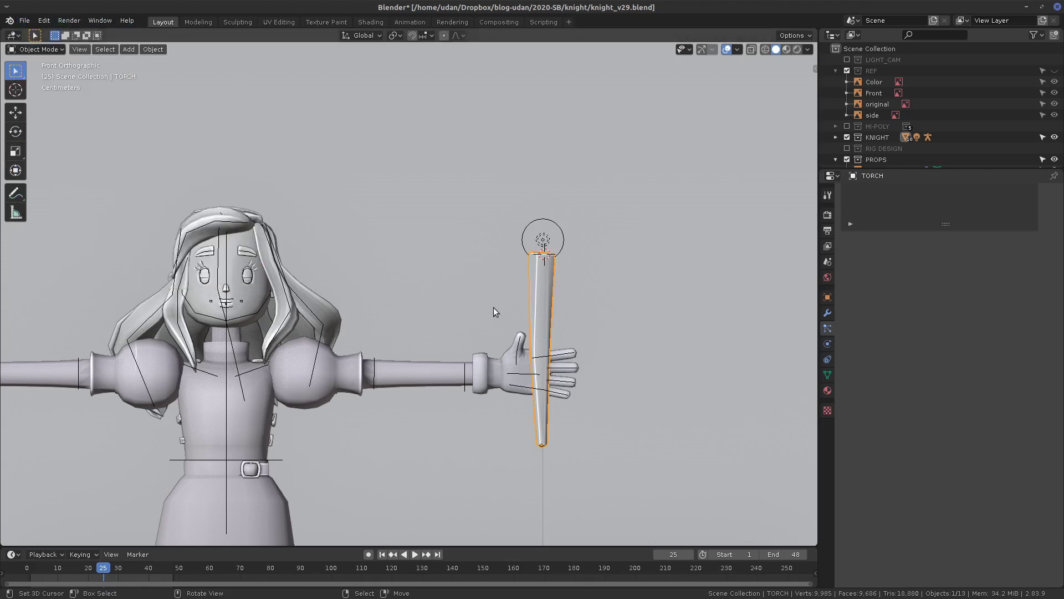
click(24, 20)
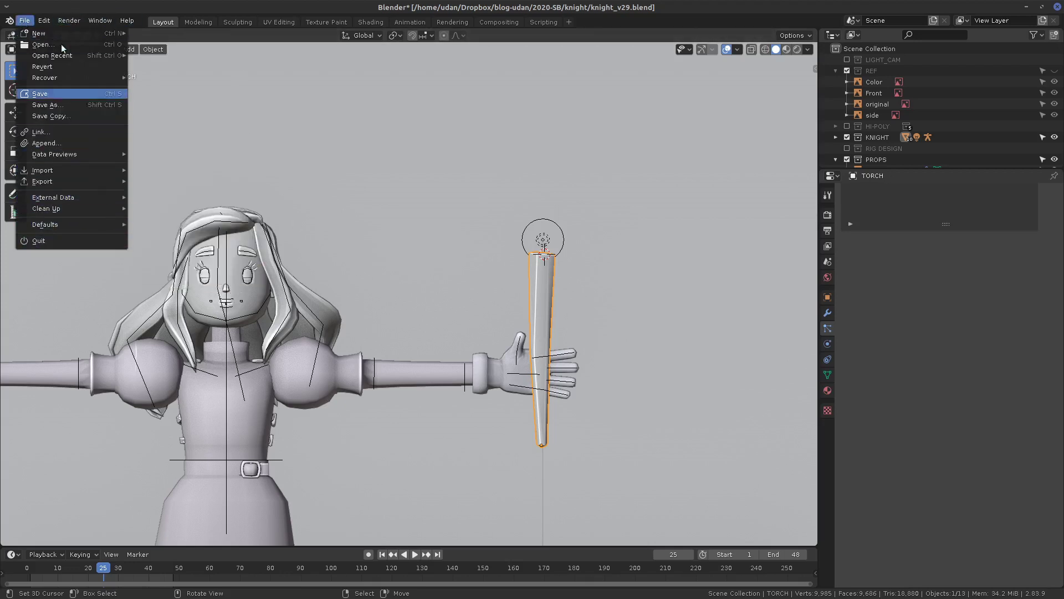
mouse_move(42, 20)
click(91, 181)
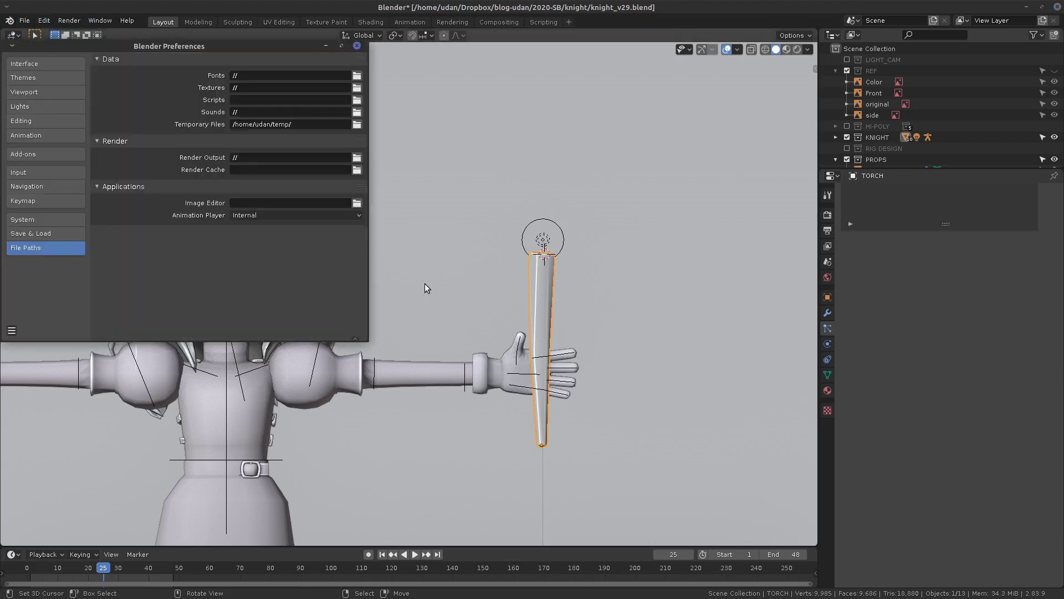
click(244, 30)
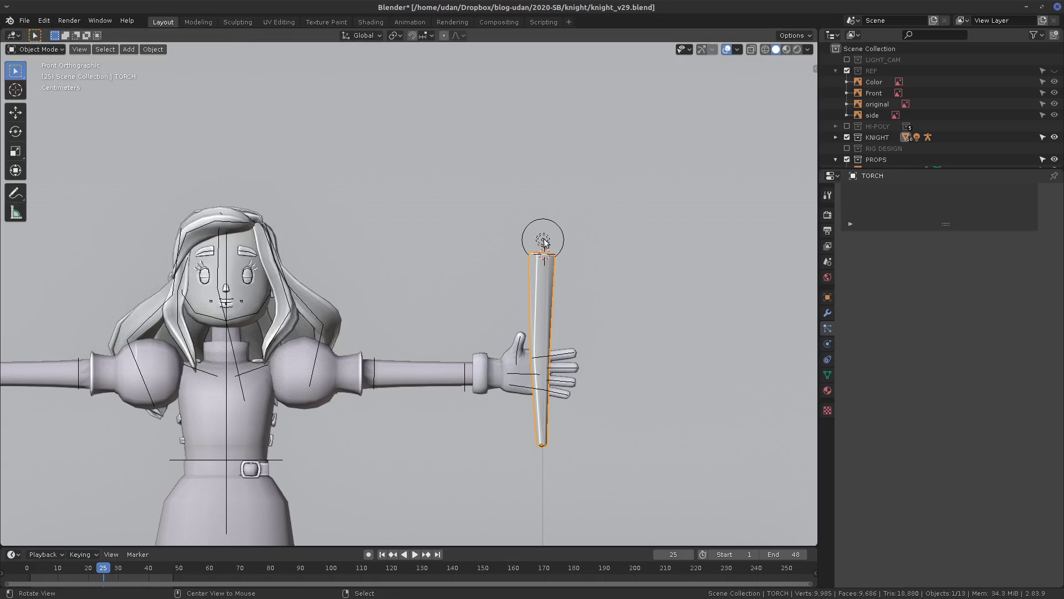
key(alt+Tab)
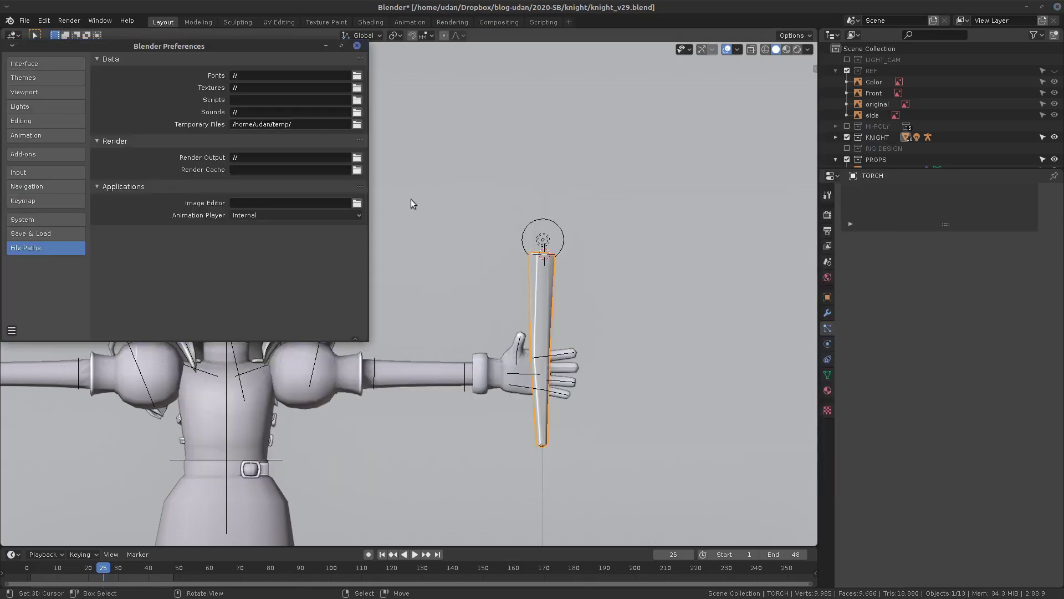
drag(222, 47, 439, 122)
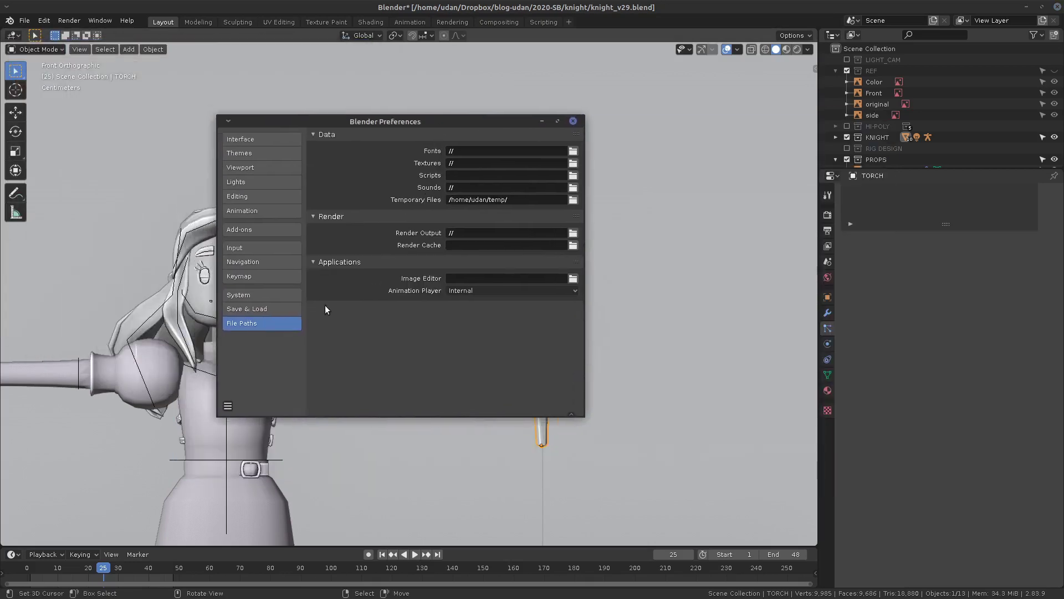
click(262, 230)
click(523, 152)
text(image)
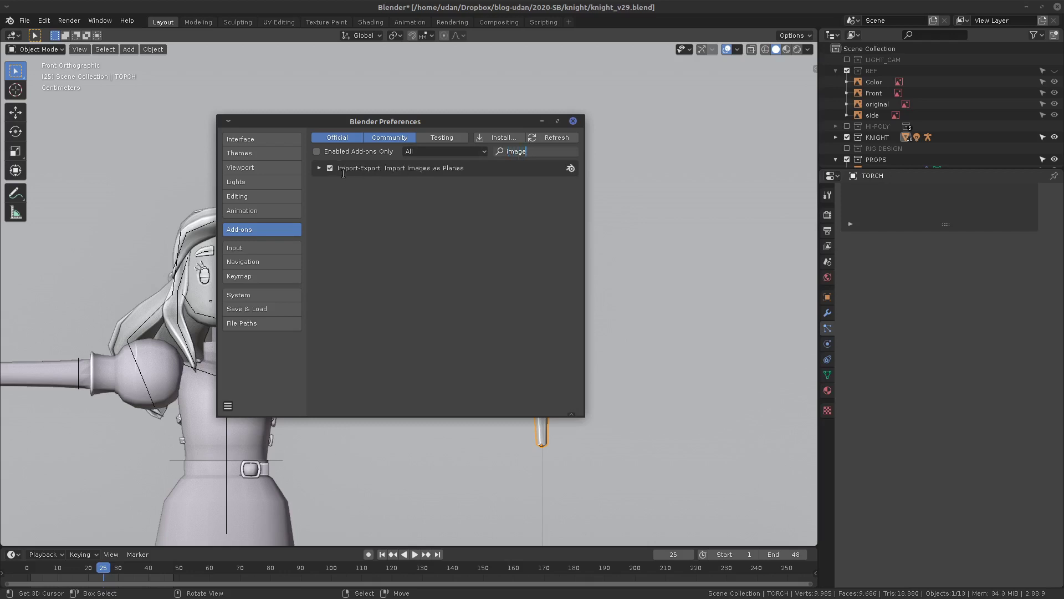
click(572, 121)
click(25, 20)
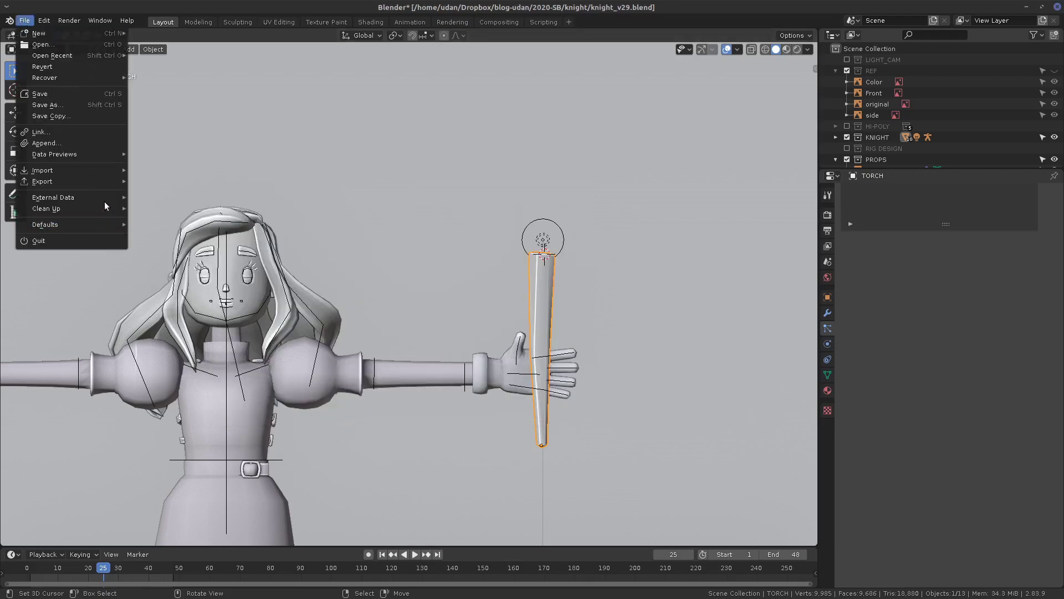
mouse_move(95, 170)
click(225, 284)
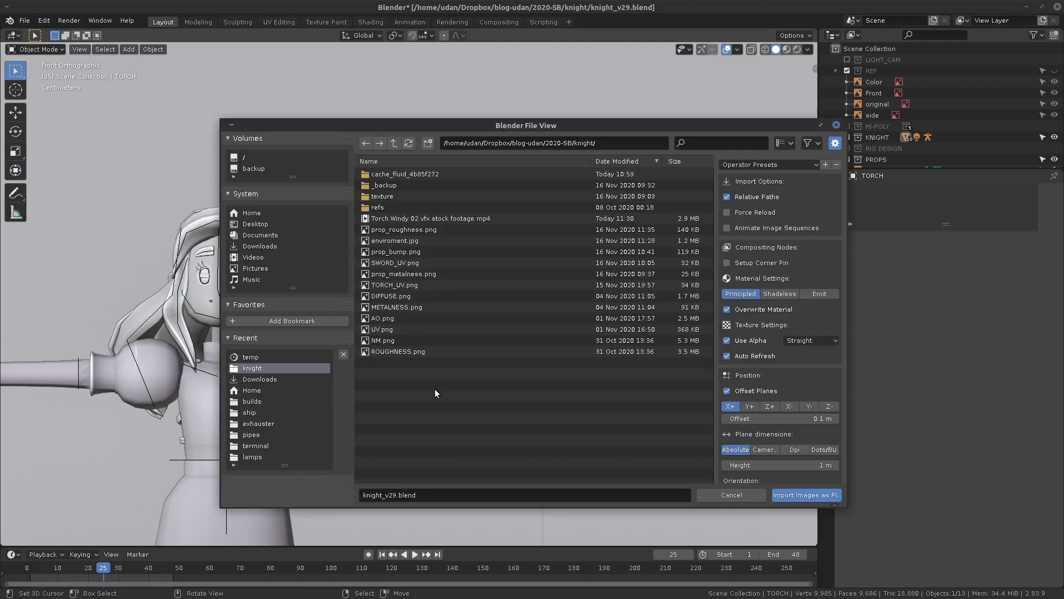
click(468, 218)
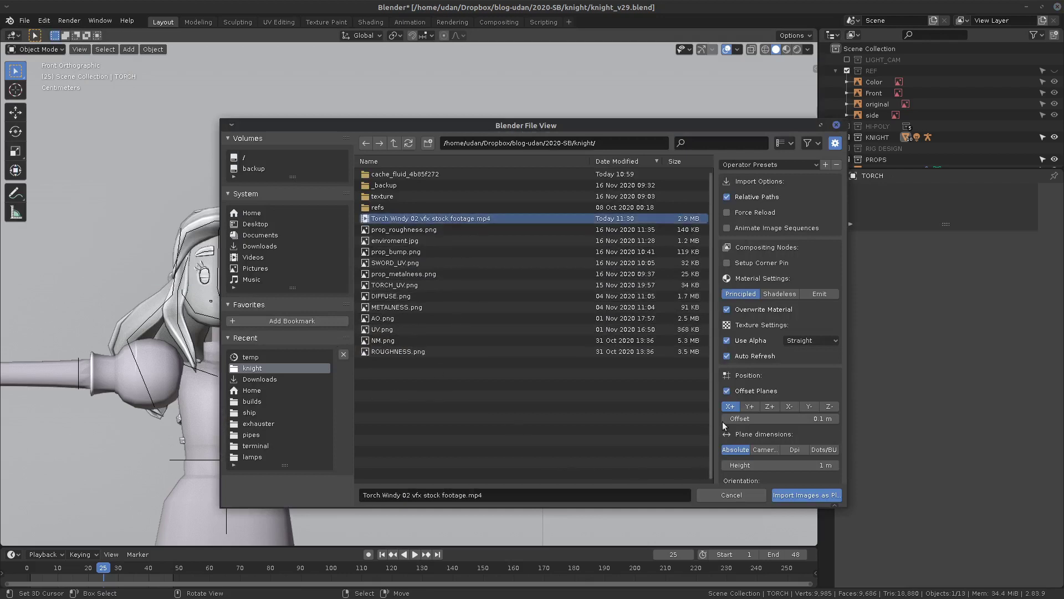
drag(743, 126, 564, 97)
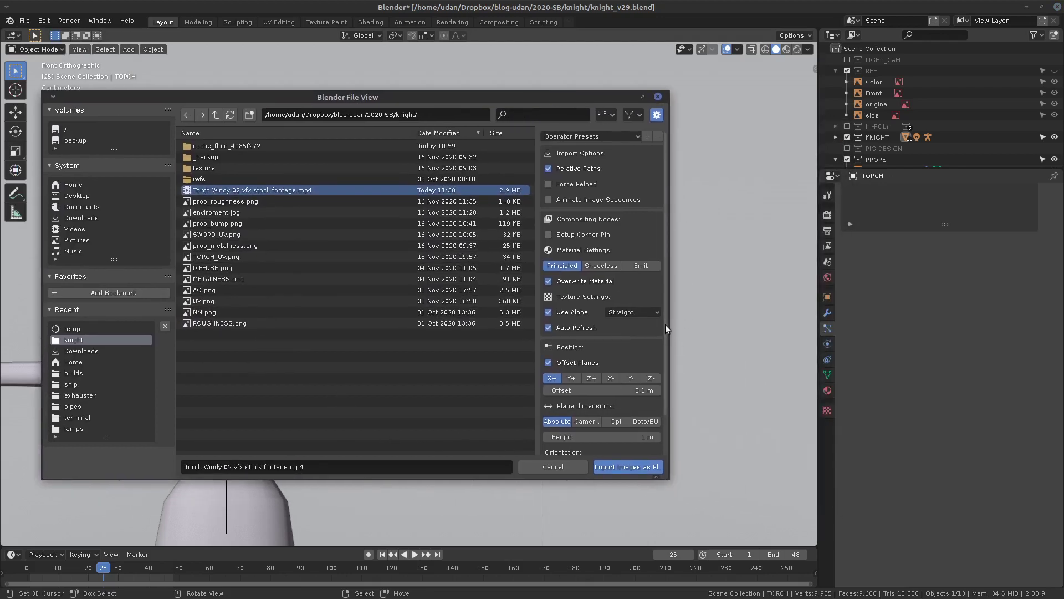
drag(668, 325, 759, 310)
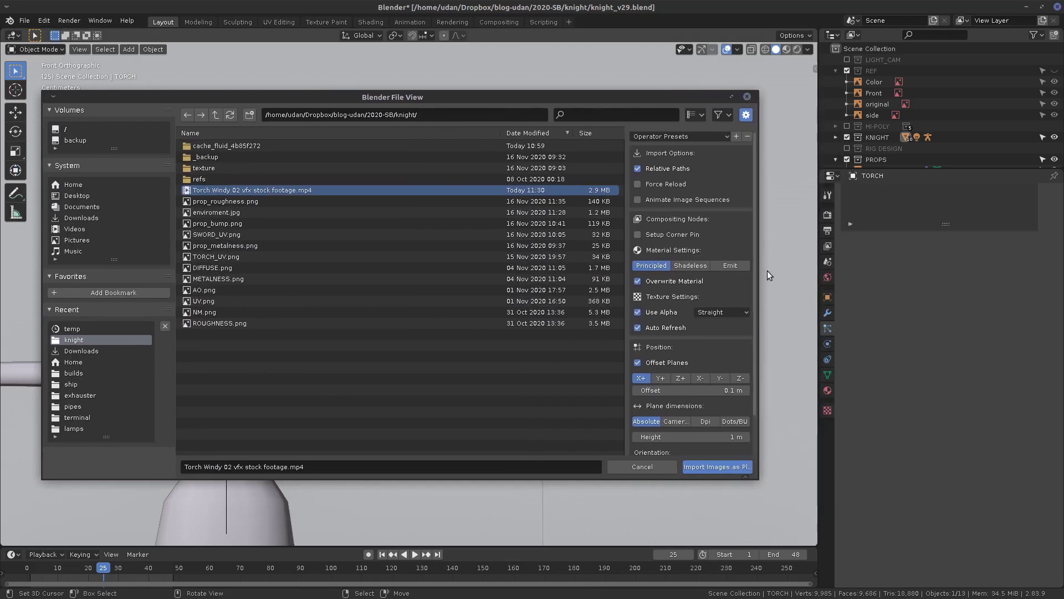
click(737, 312)
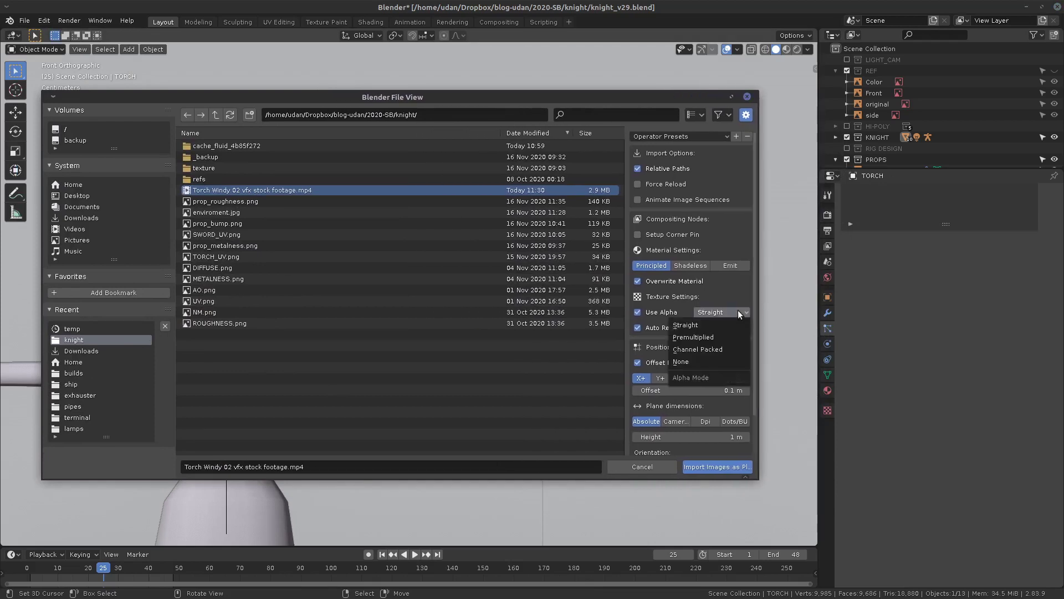
click(723, 361)
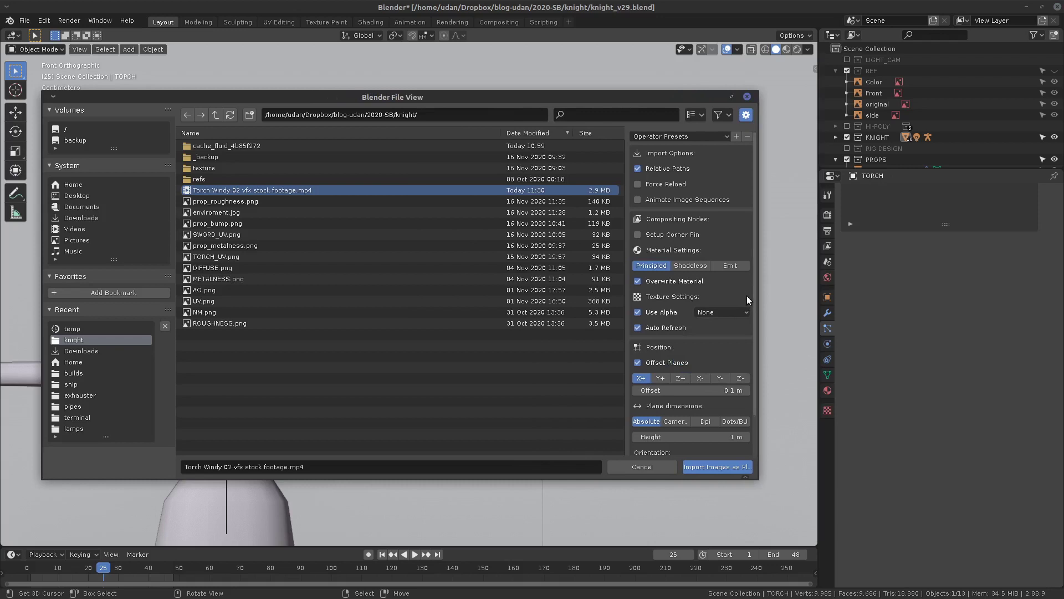
click(699, 266)
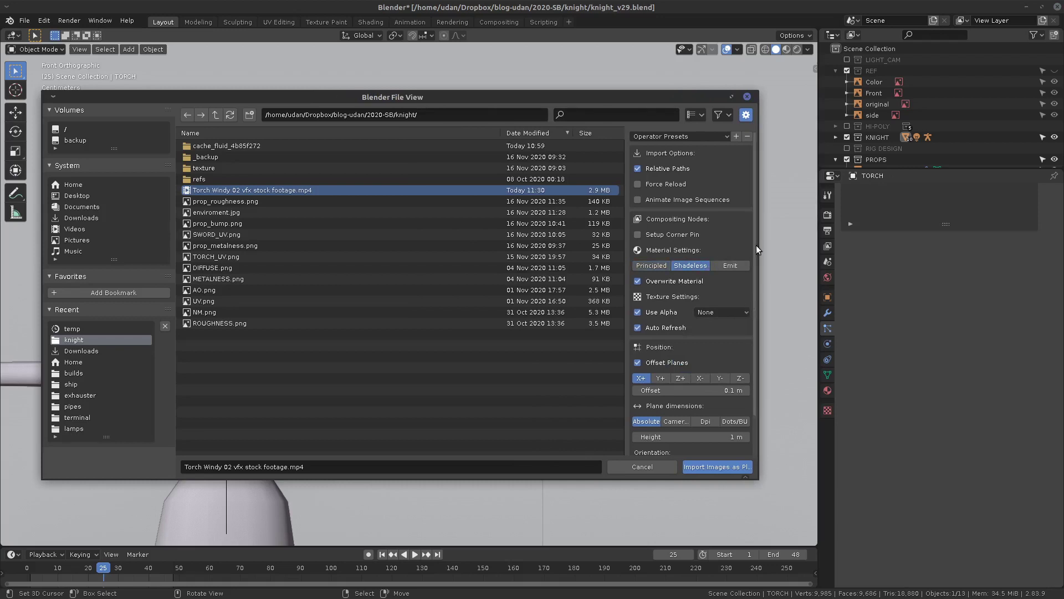
mouse_move(756, 244)
mouse_down()
mouse_move(753, 295)
mouse_move(756, 251)
mouse_up()
click(737, 266)
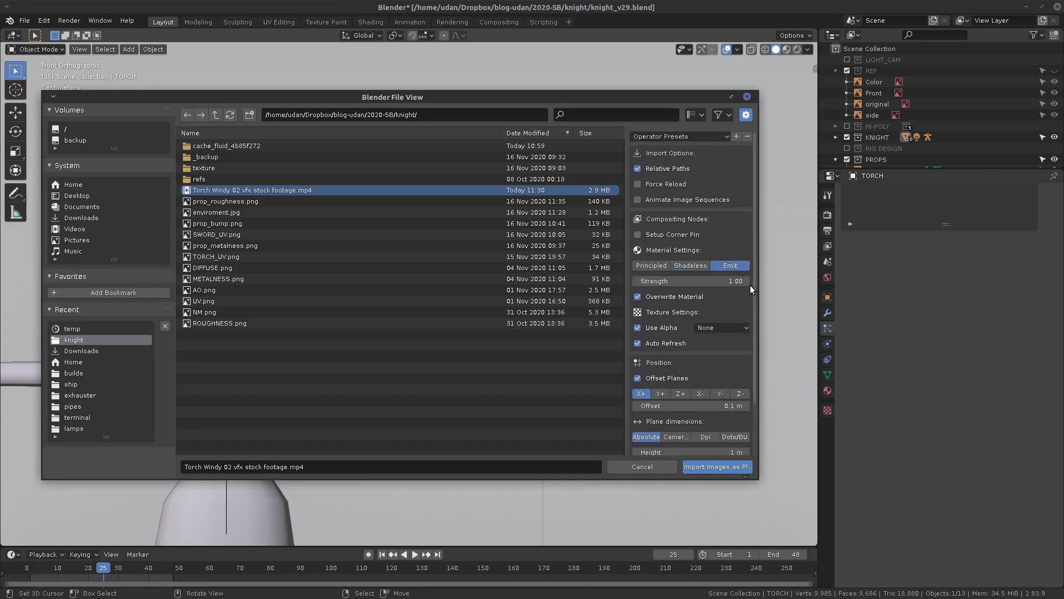
ctrl+scroll(731, 274, up, 2)
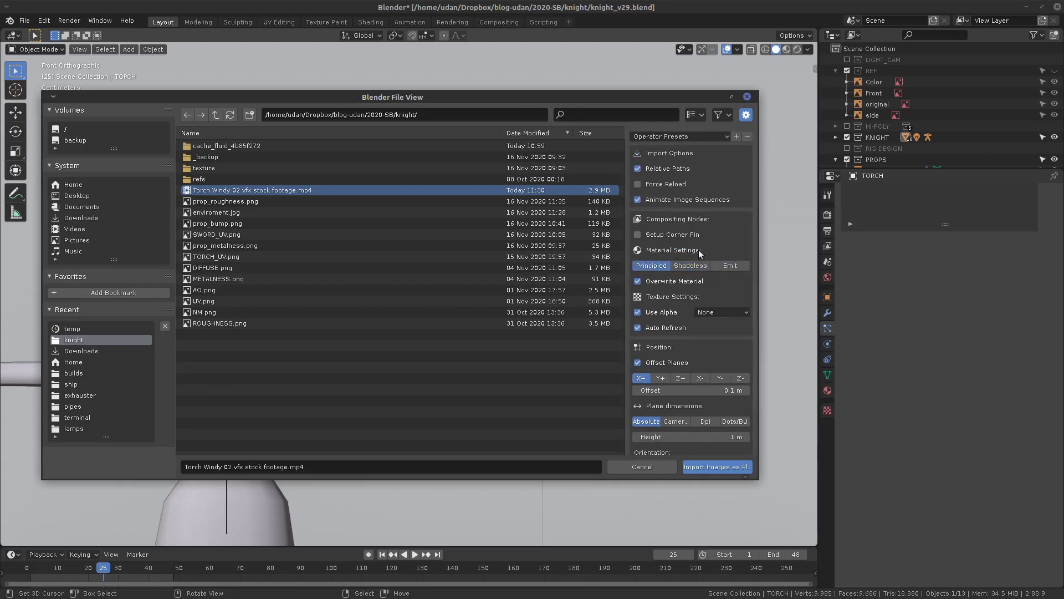
click(641, 200)
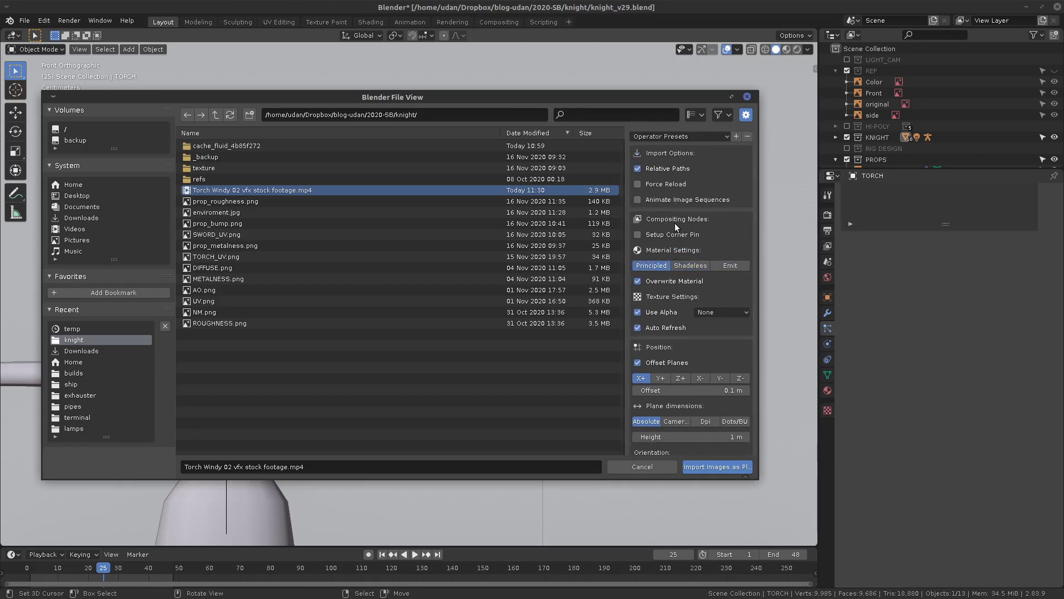
click(651, 467)
- Add a plane at the 3D cursor on the torch's upper end and rotate its mesh -90° in right view to stand upright
key(shift+a)
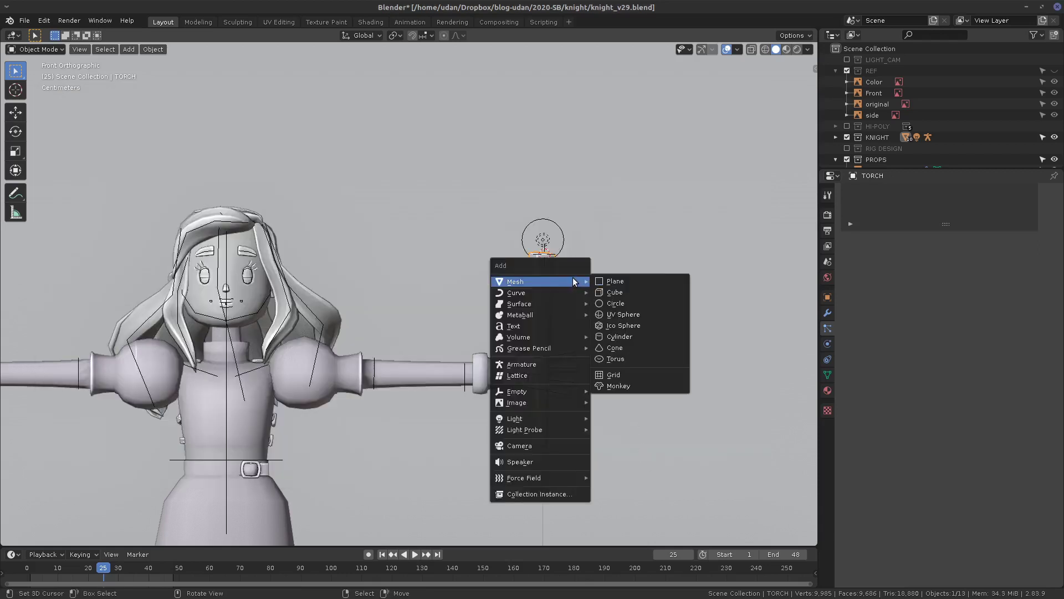
click(656, 281)
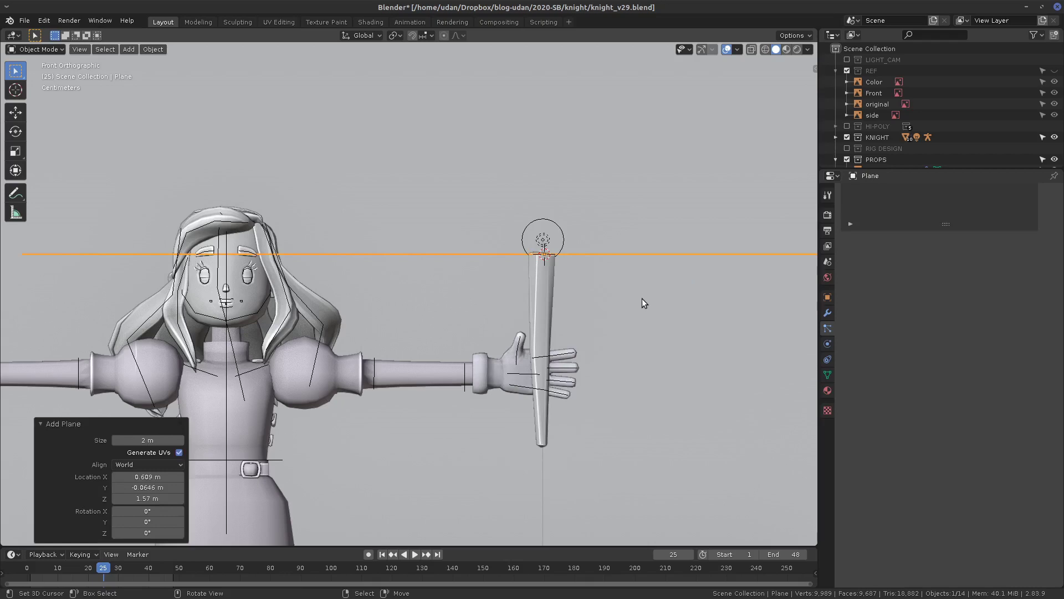
key(KP_3)
shift+middle_drag(392, 356, 726, 365)
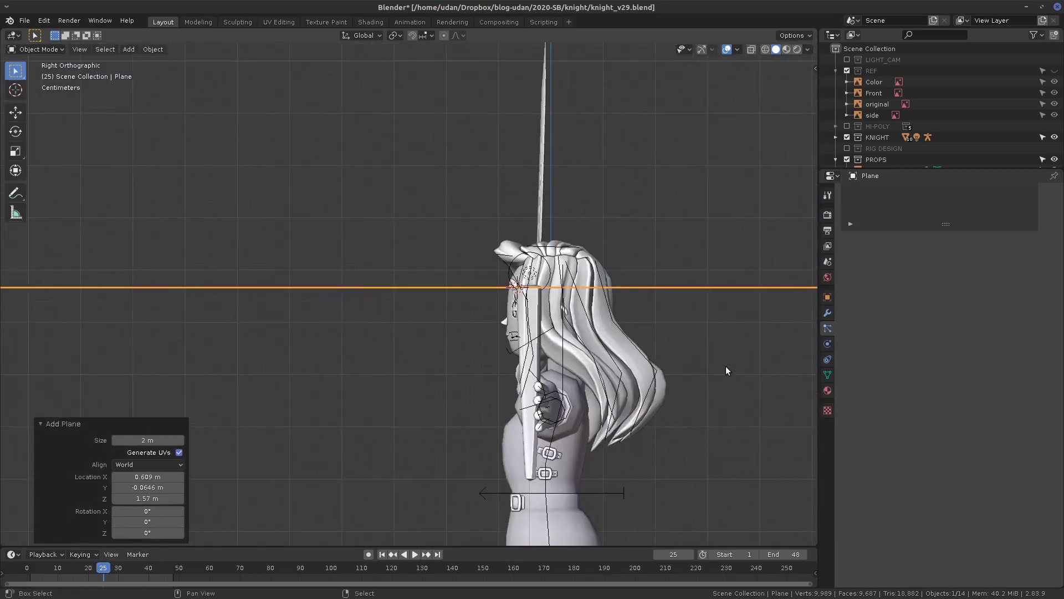
key(Tab)
key(r)
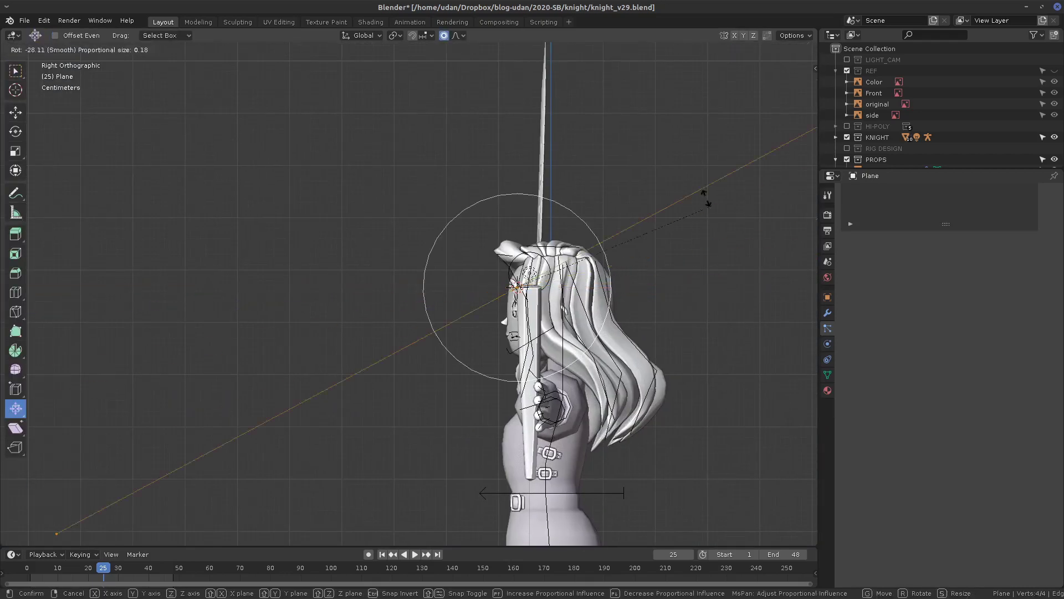
click(524, 159)
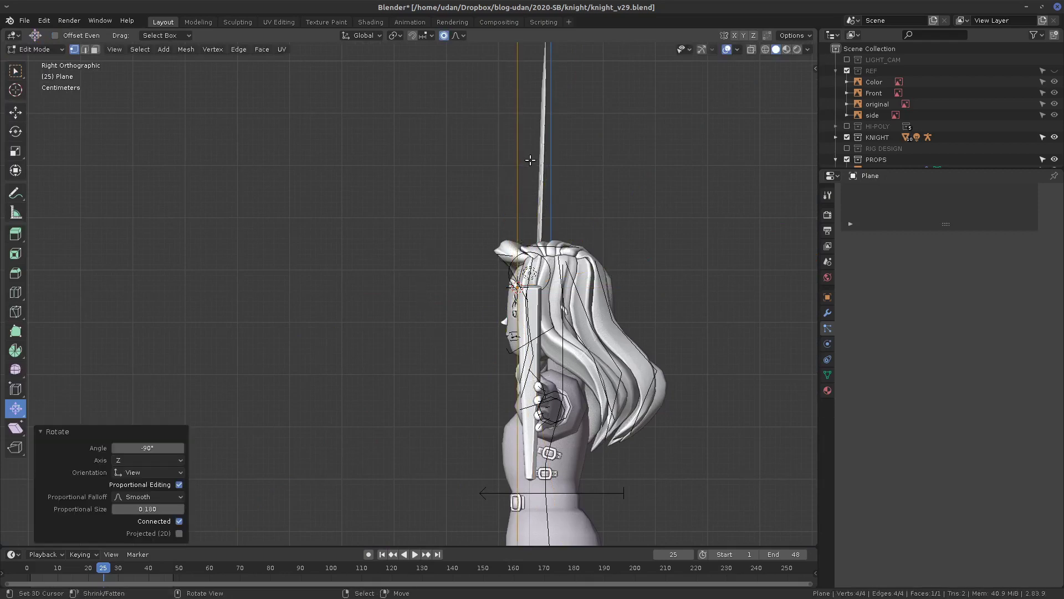
- Scale the plane's mesh to 0.190 in front view, stretch it by 1.8 along X, and return to Object Mode
key(KP_1)
key(s)
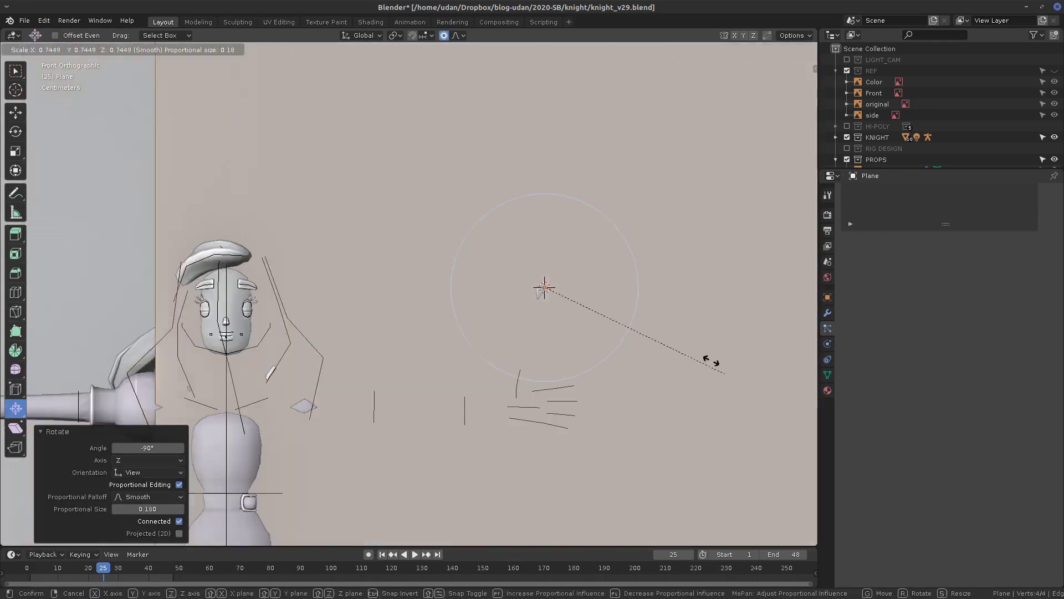
click(606, 284)
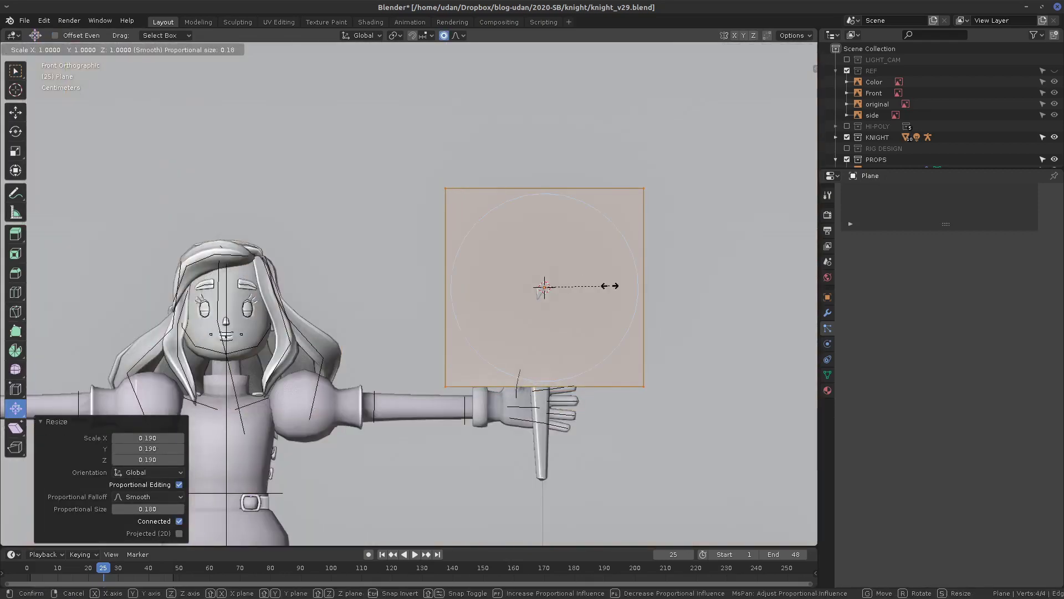
text(sx)
text(1.8)
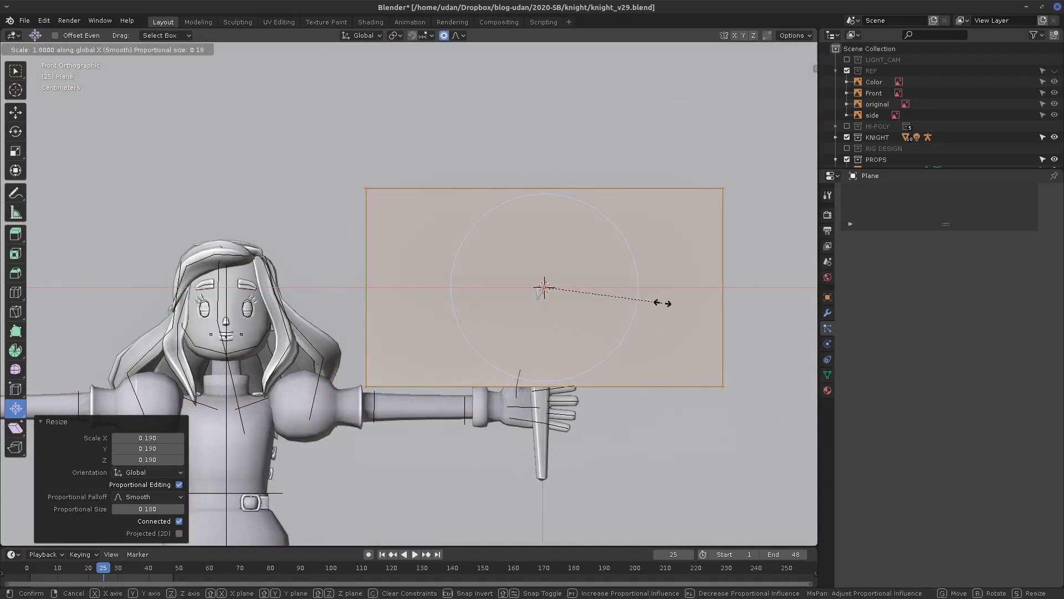
key(Return)
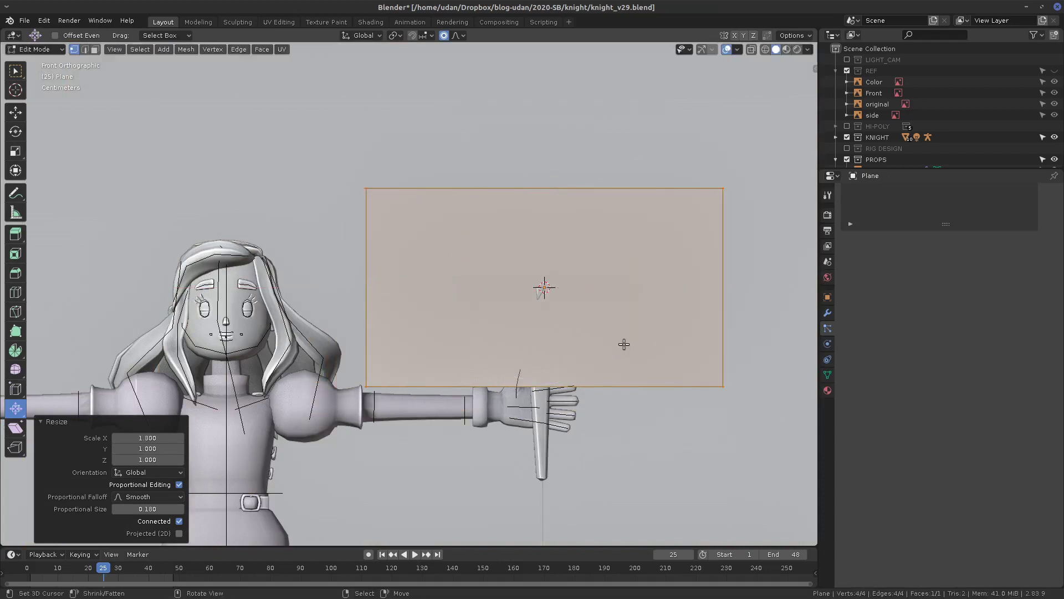
key(Tab)
key(Tab)
key(Tab)
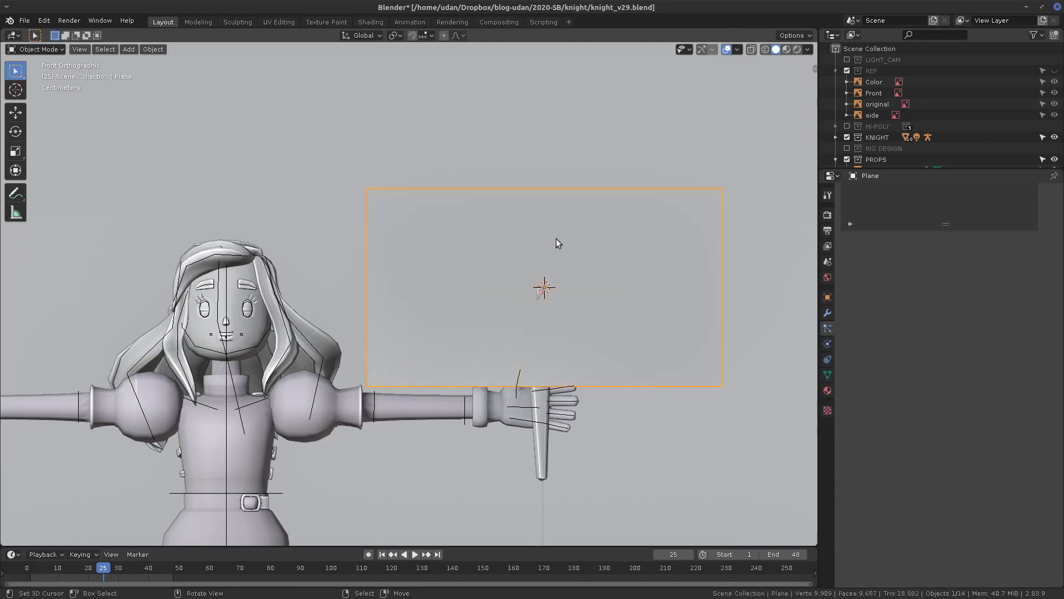
- Switch to the Shading workspace and create a new material for the plane, leaving no particle system on it
click(370, 22)
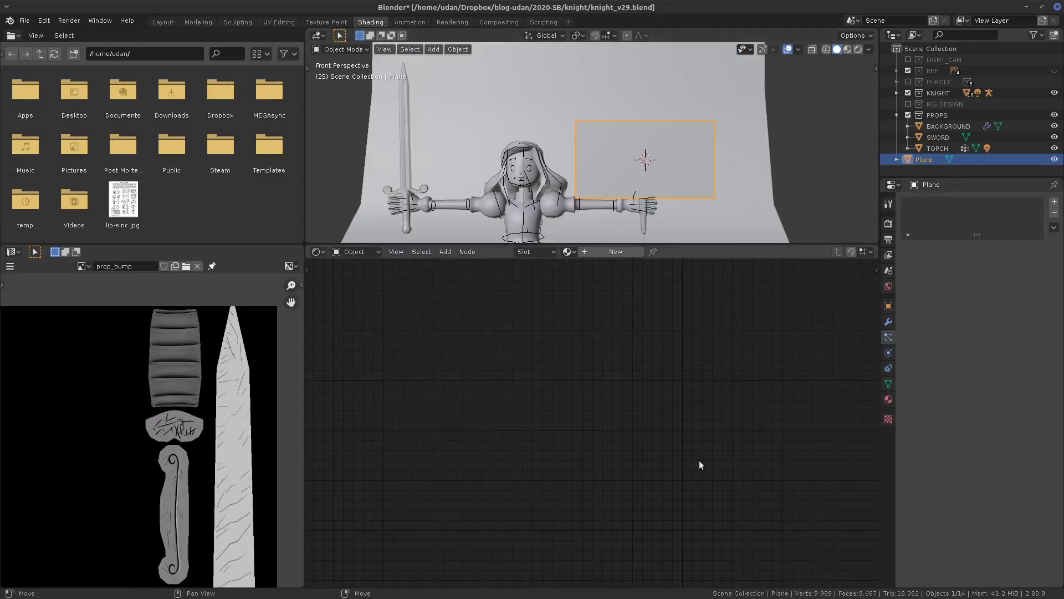
click(589, 253)
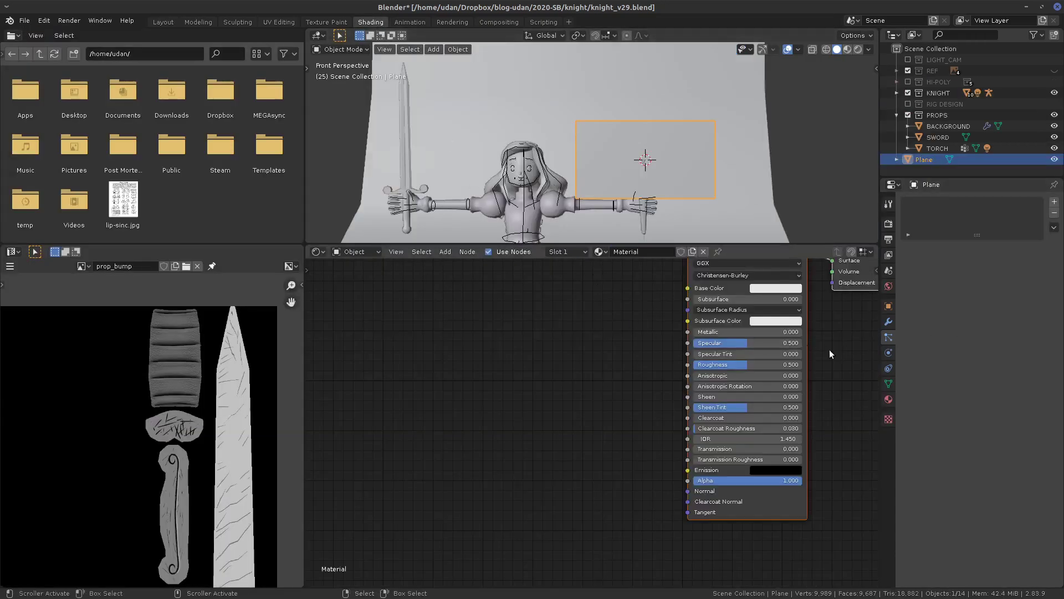
middle_drag(782, 417, 717, 466)
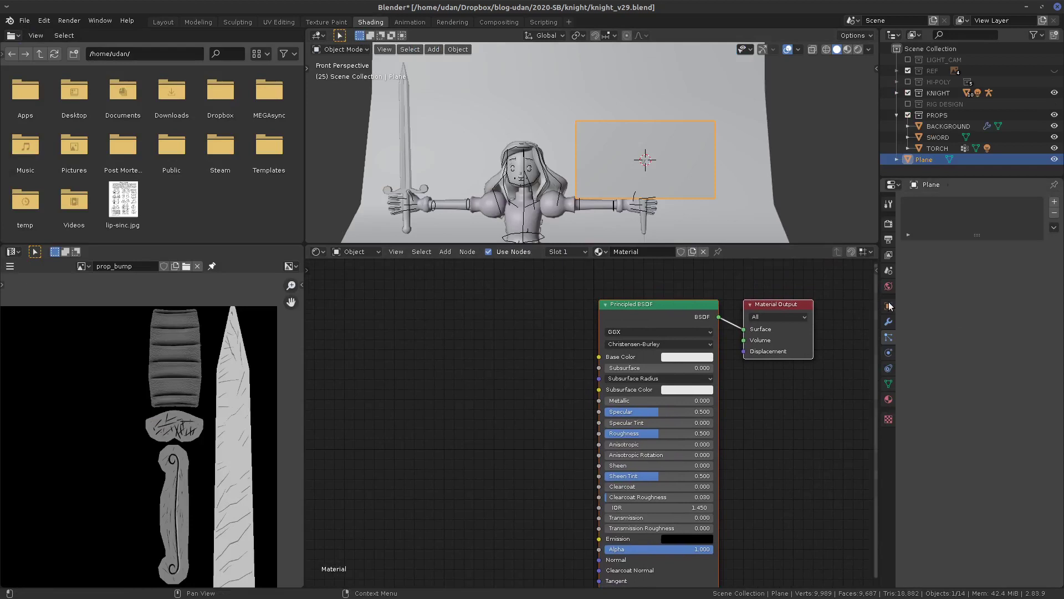
click(1054, 202)
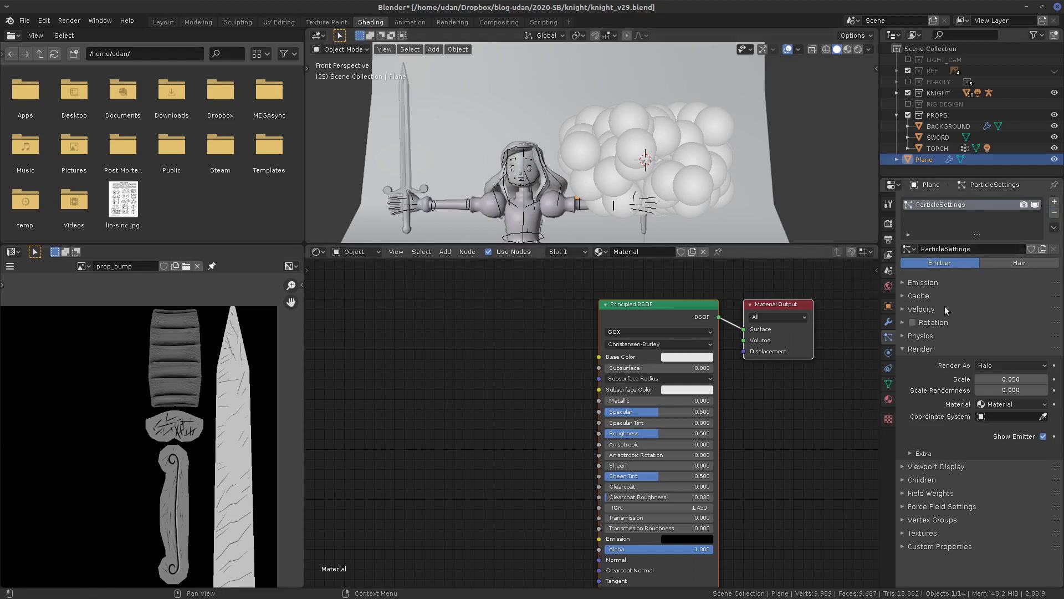
click(1054, 213)
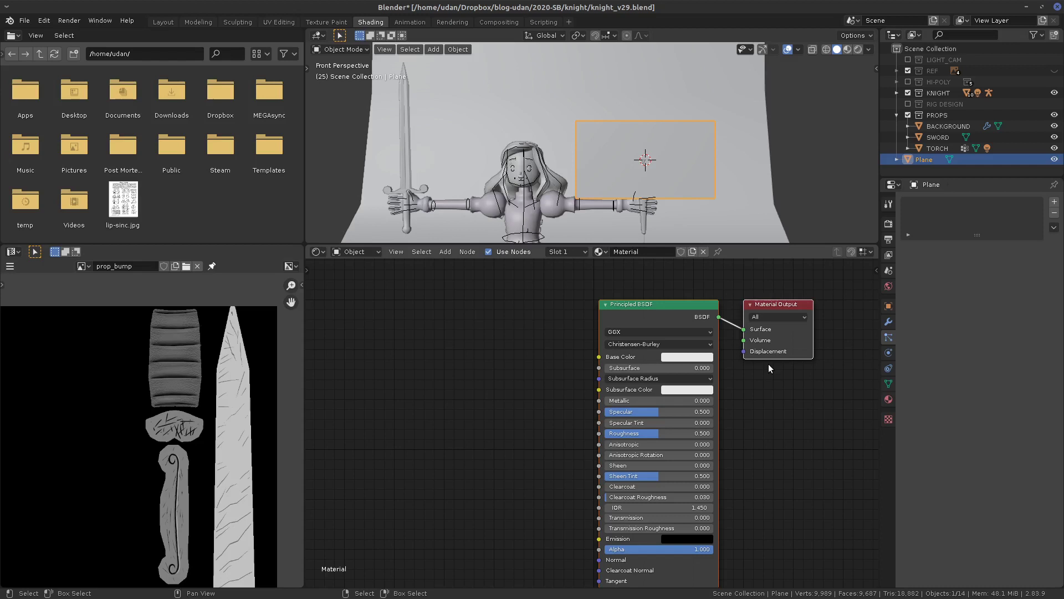
- Rename the plane's new material as STOCK-FOOTAGE
click(889, 399)
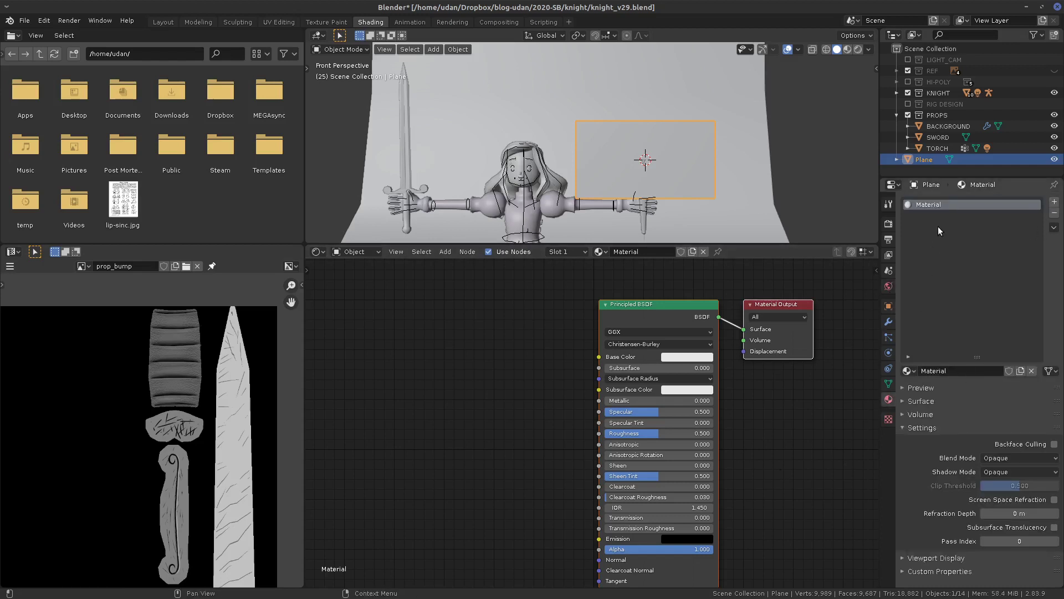
click(940, 368)
text(s)
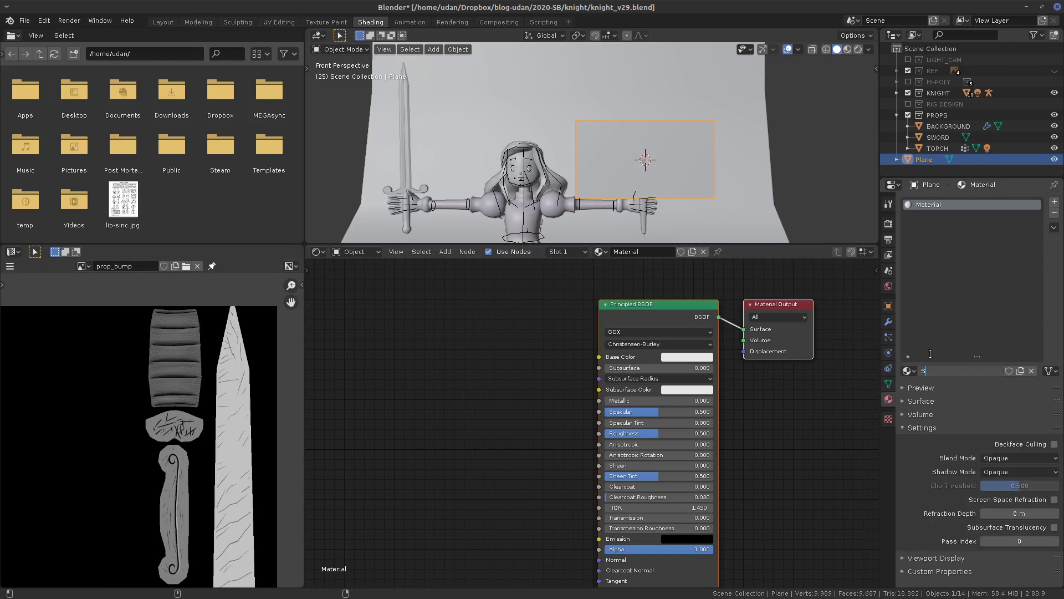
text(TOCK-FOOTAGE)
key(Return)
- Add an Image Texture node to the material and load Torch Windy 02 vfx stock footage.mp4 into it
key(shift+a)
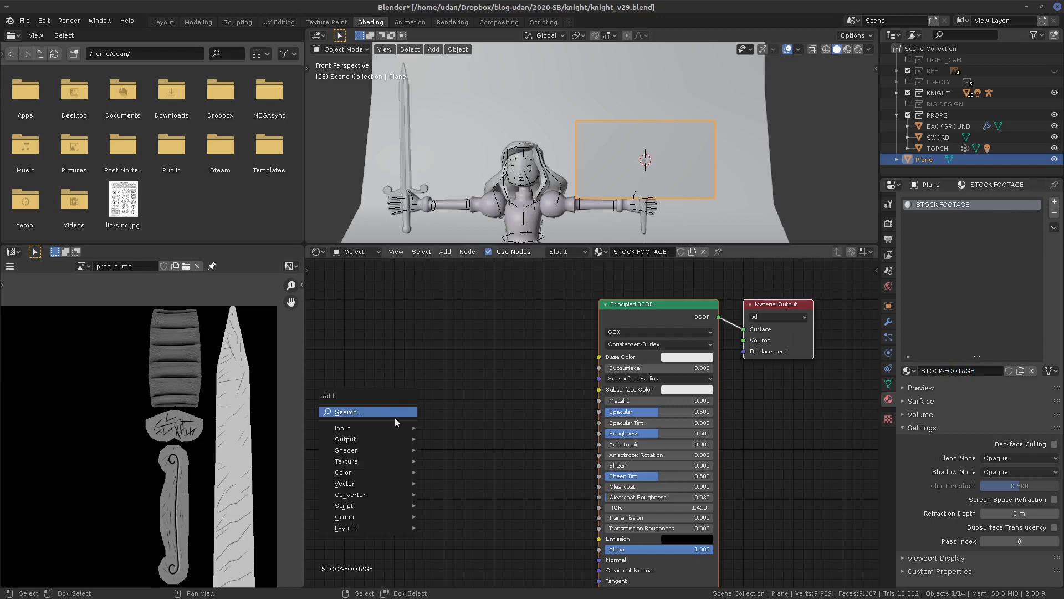
mouse_move(394, 428)
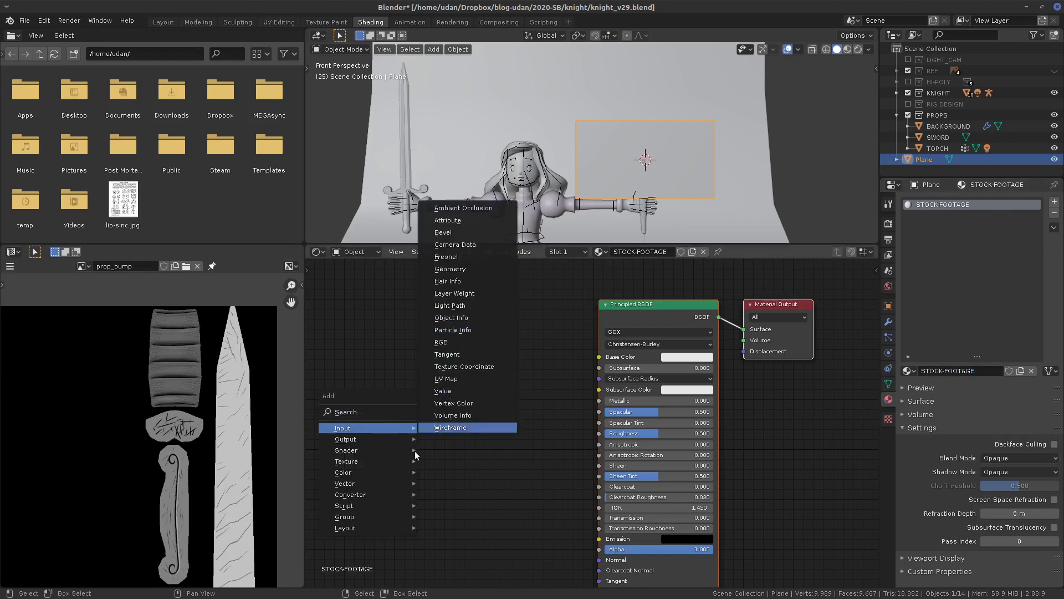
mouse_move(399, 463)
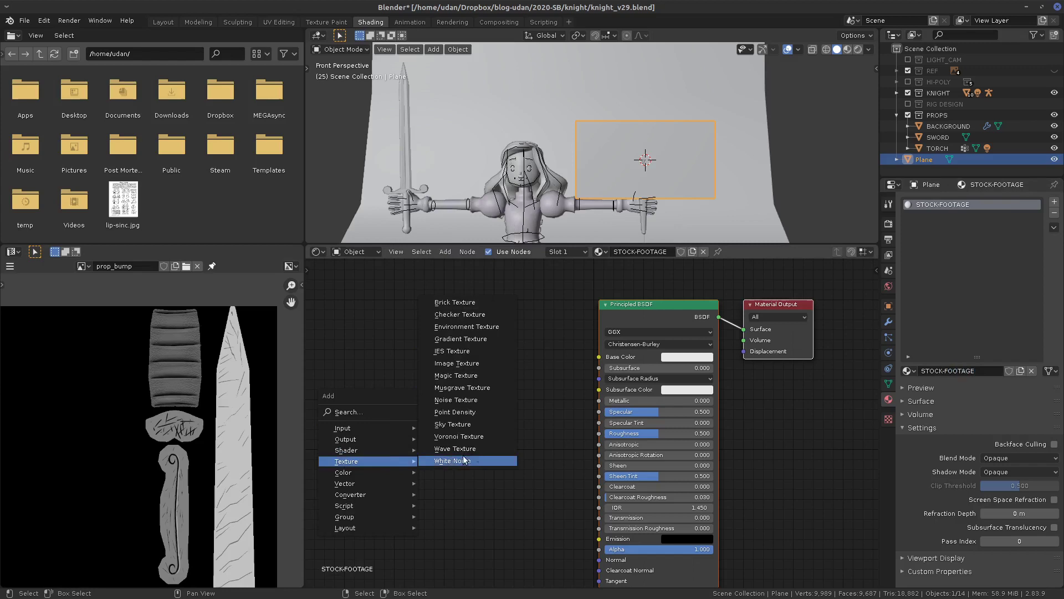
click(482, 363)
click(484, 378)
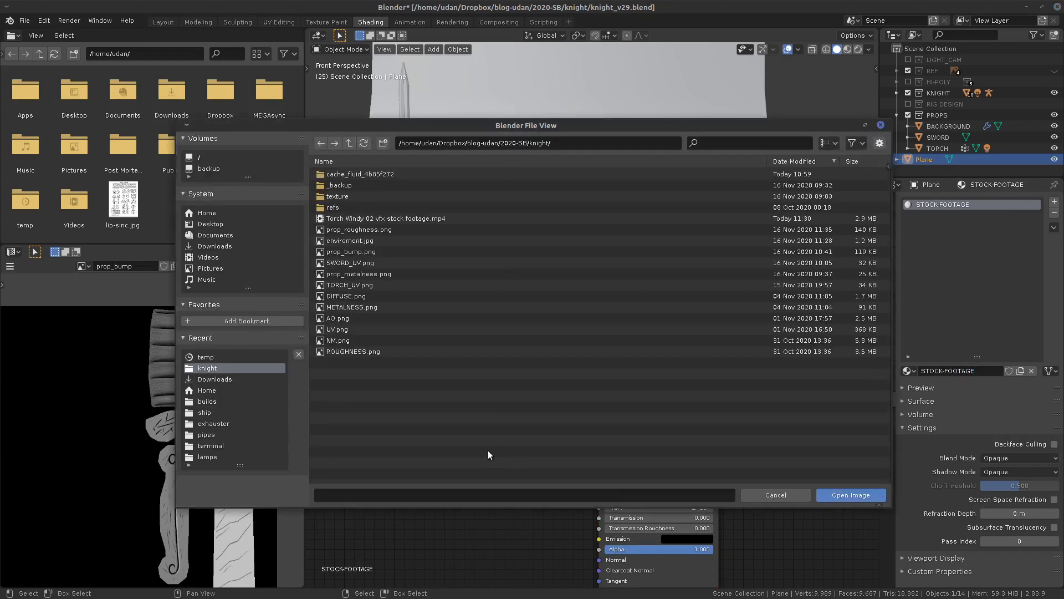
click(422, 219)
click(851, 495)
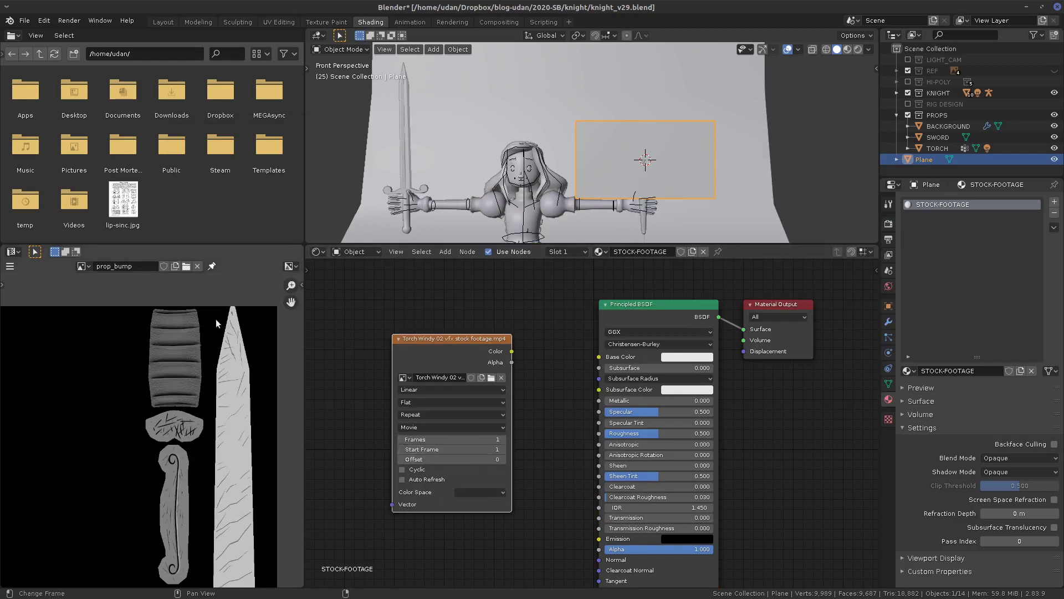
- Enable Cyclic and Auto Refresh on the footage's texture node and move the node farther from the Principled BSDF
click(417, 469)
click(425, 479)
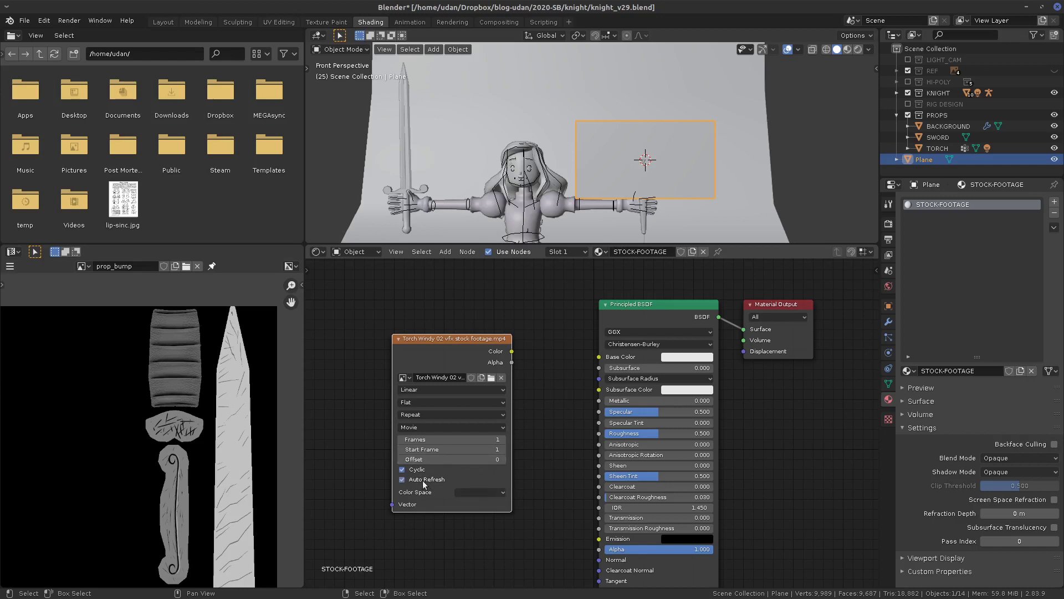
drag(456, 362, 434, 358)
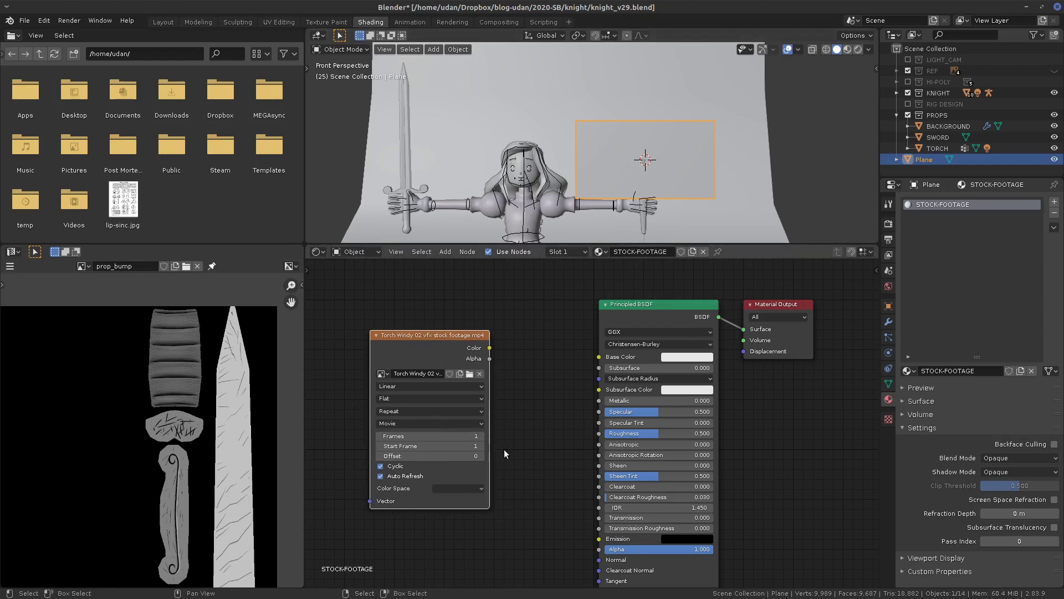
- Show the torch footage in the Image Editor, widen the editor, and scrub through the frames to examine how the flame moves
click(84, 266)
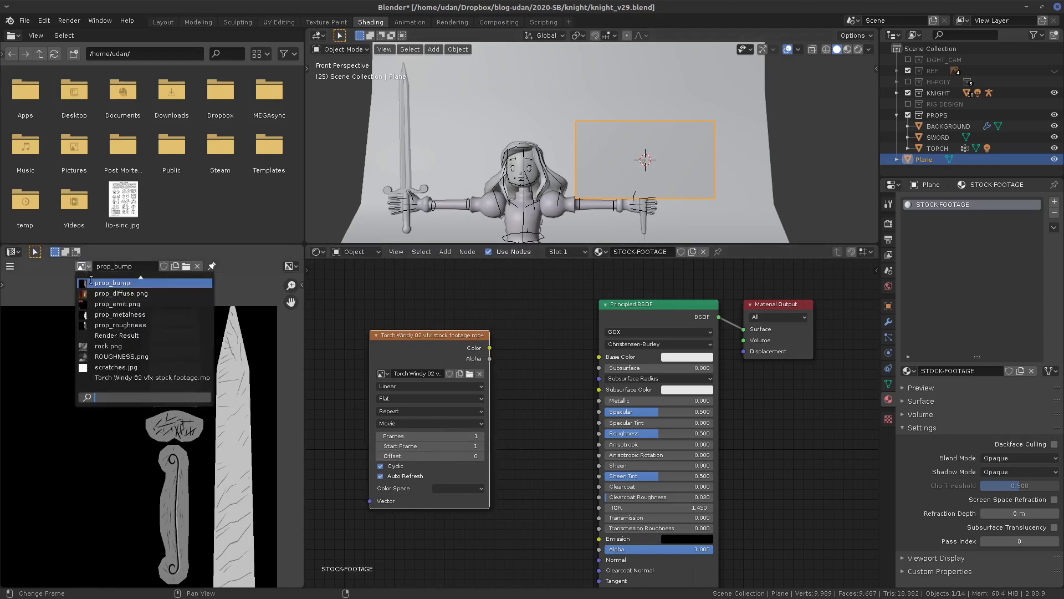
click(176, 378)
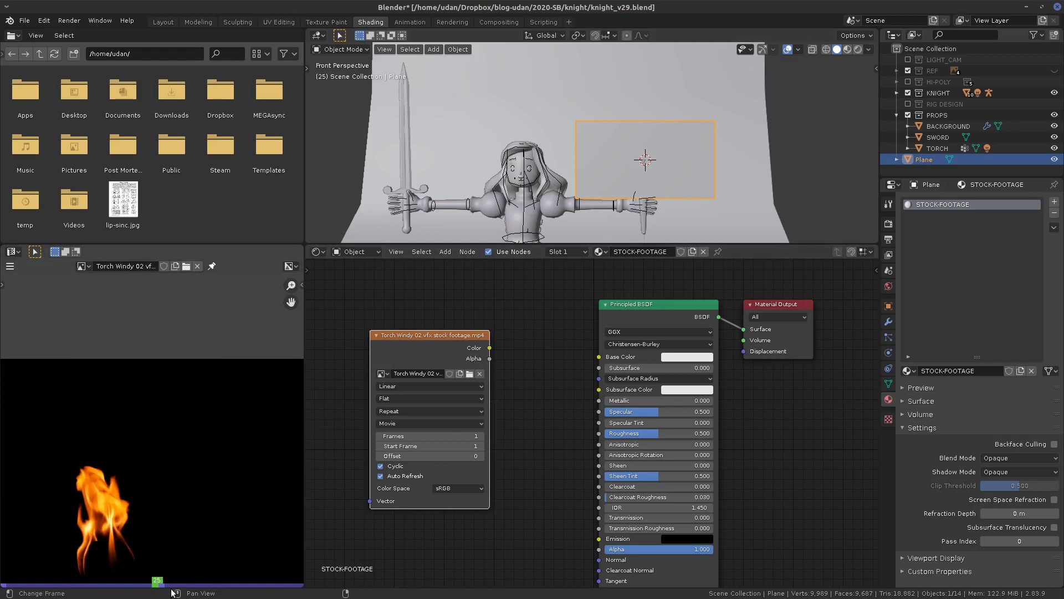
middle_drag(266, 568, 320, 578)
click(298, 581)
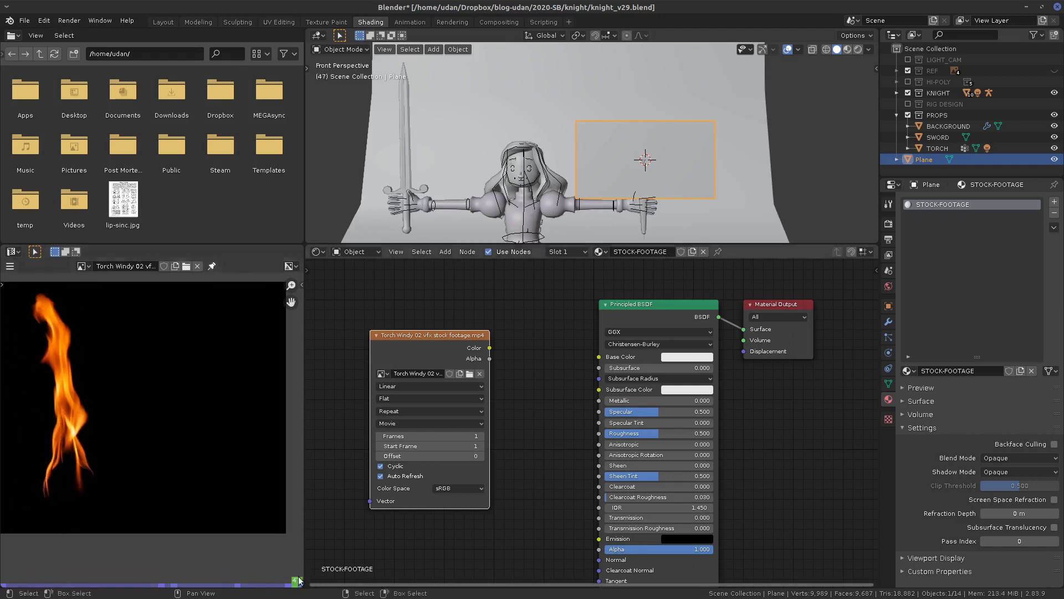
drag(306, 566, 508, 566)
key(Right)
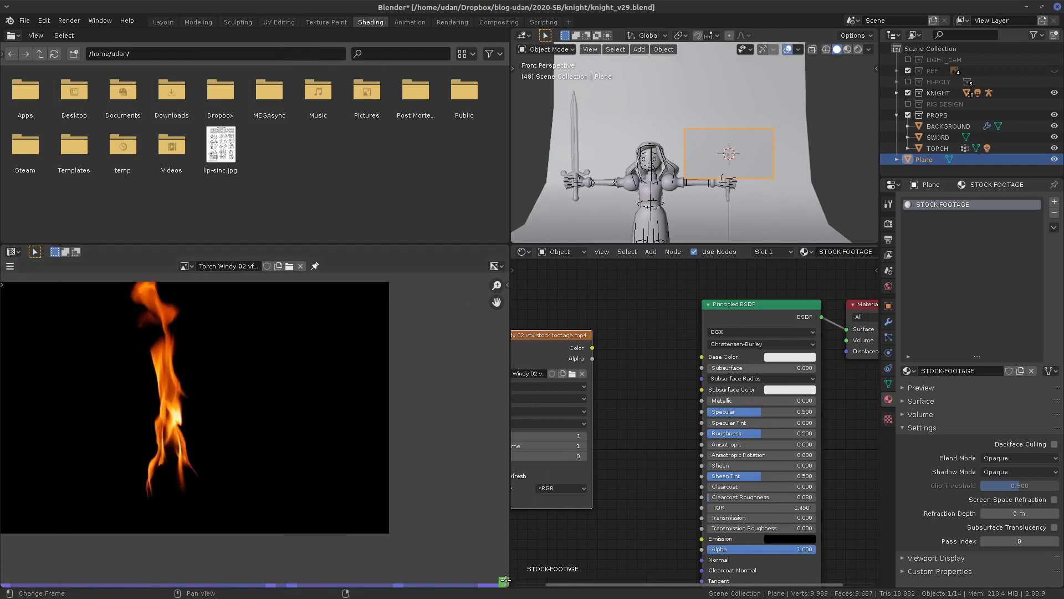
key(Right)
drag(305, 589, 25, 586)
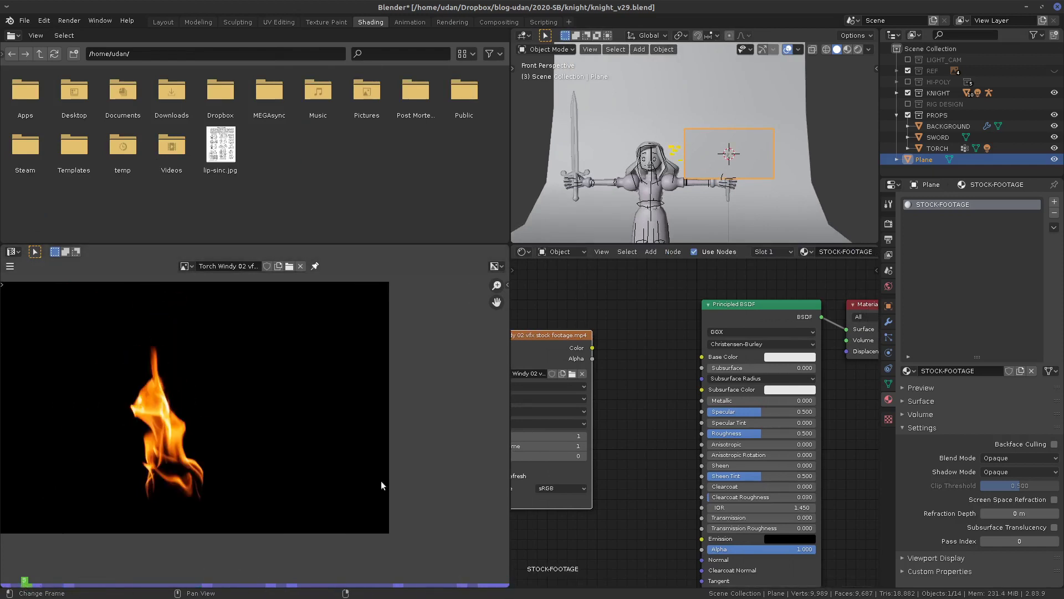
- Show the footage's image properties to check its length, narrow the Image Editor, and set the texture node's Start Frame to 501
click(508, 286)
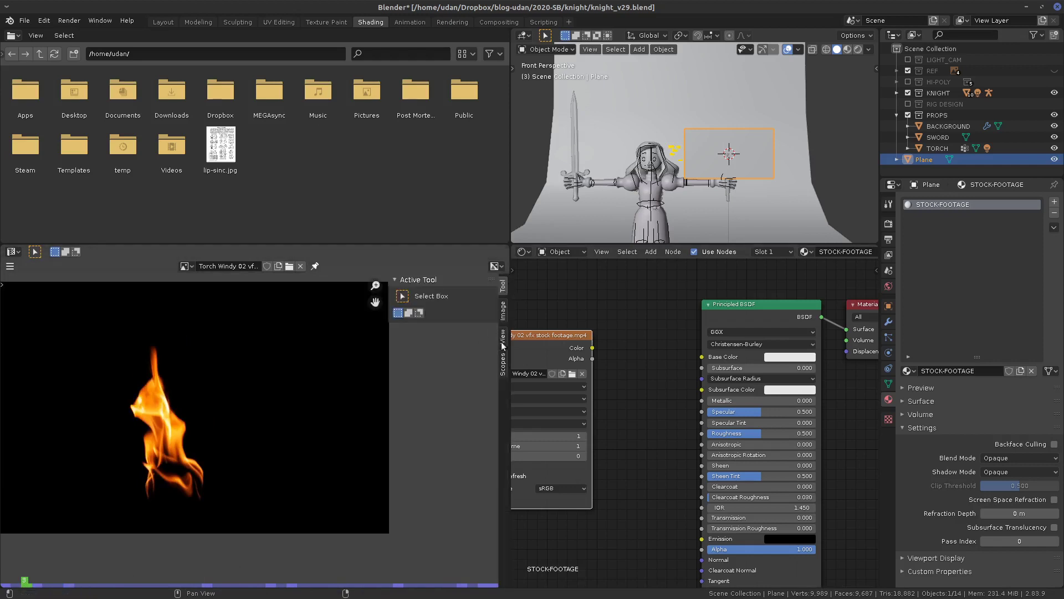
click(503, 312)
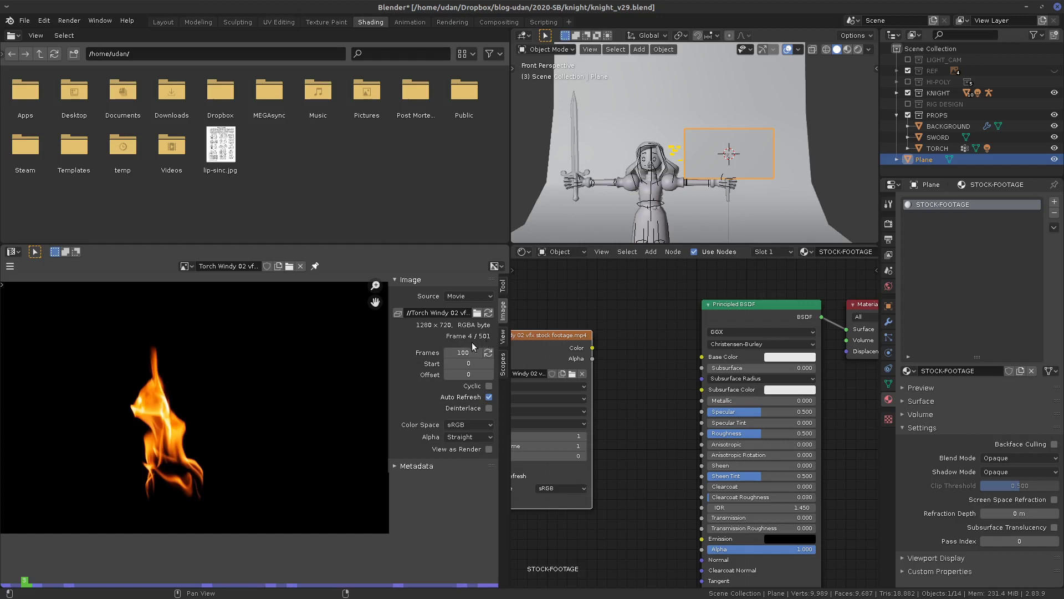
drag(511, 353, 313, 416)
click(461, 445)
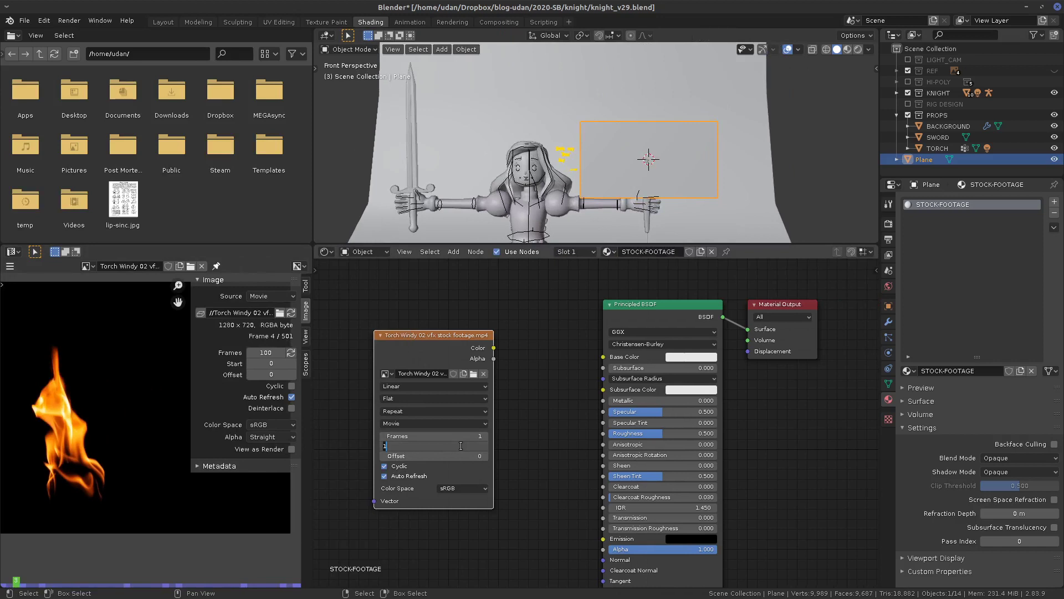
text(501)
key(Return)
- Connect the footage texture's Color output to the Principled BSDF's Base Color and Emission inputs, and move the texture node slightly lower
drag(494, 348, 603, 356)
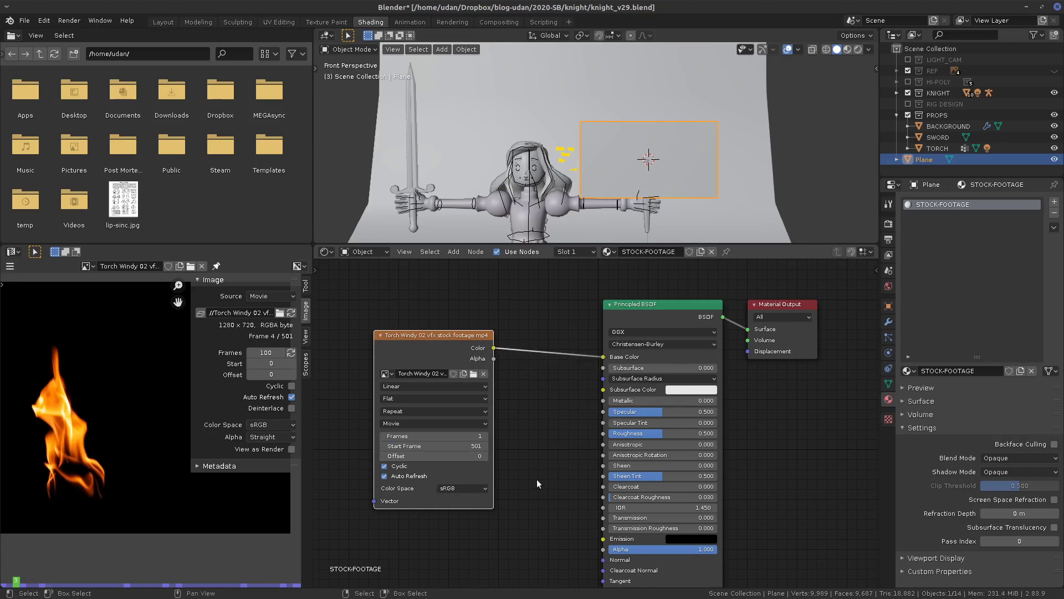
drag(496, 351, 603, 539)
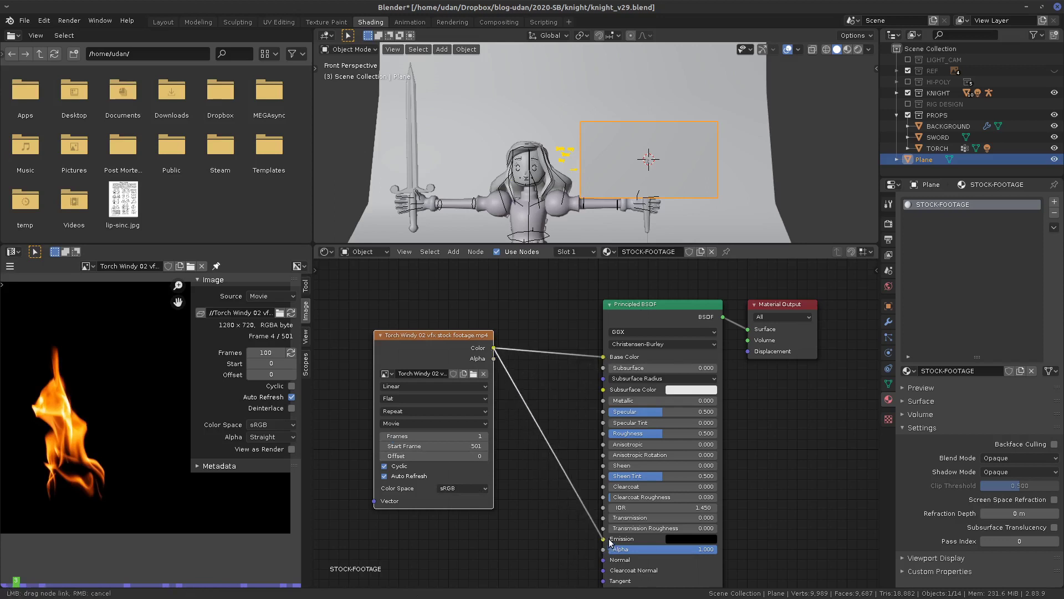
drag(454, 335, 457, 369)
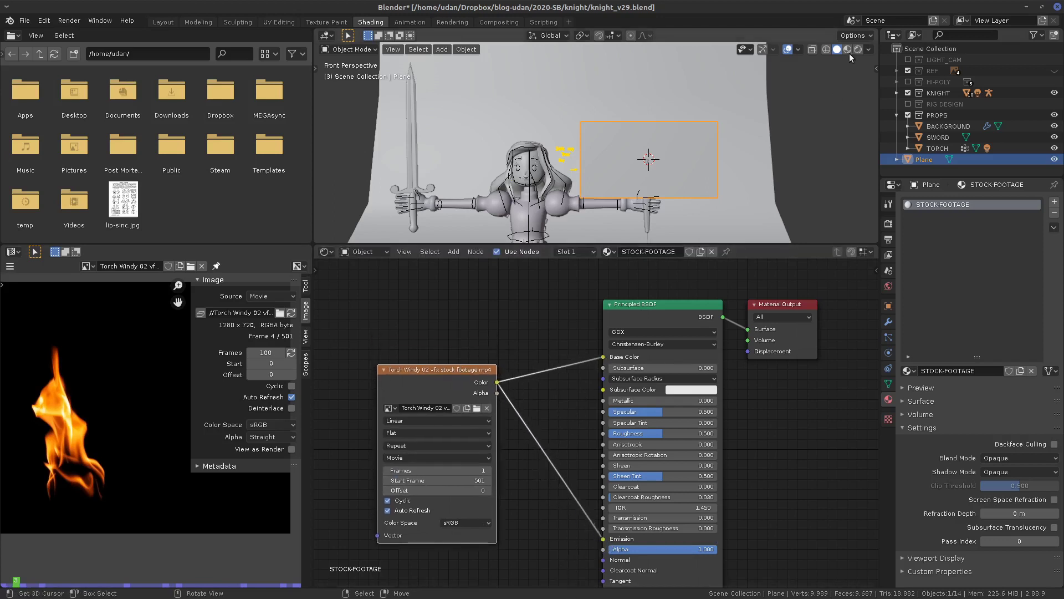
- Preview the materials in the viewport and set the Principled BSDF's Specular to 0, Roughness to 1 and Sheen Tint to 0
key(z)
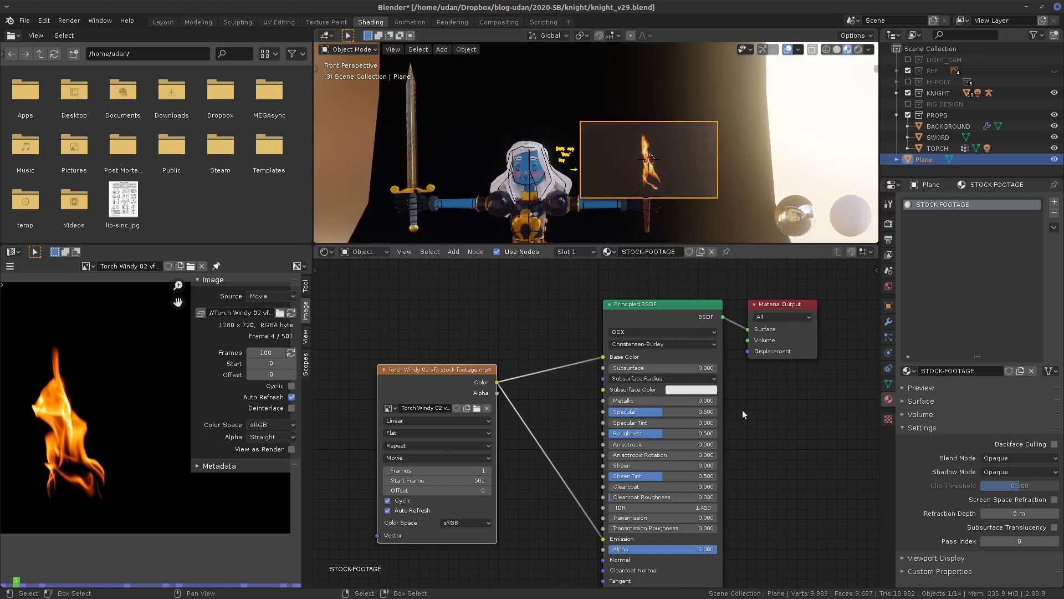
key(BackSpace)
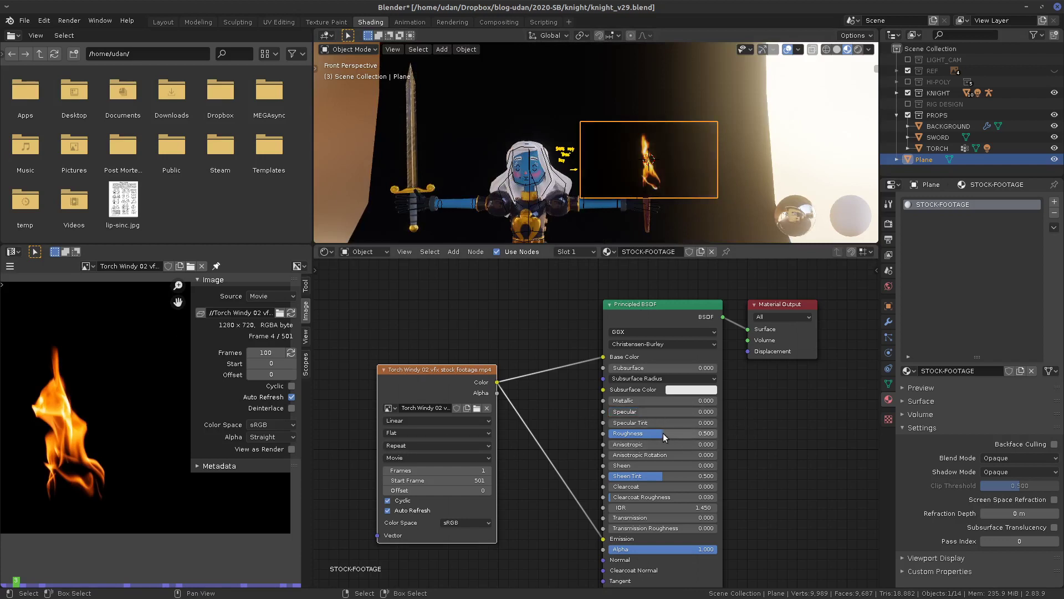
drag(663, 433, 825, 427)
key(BackSpace)
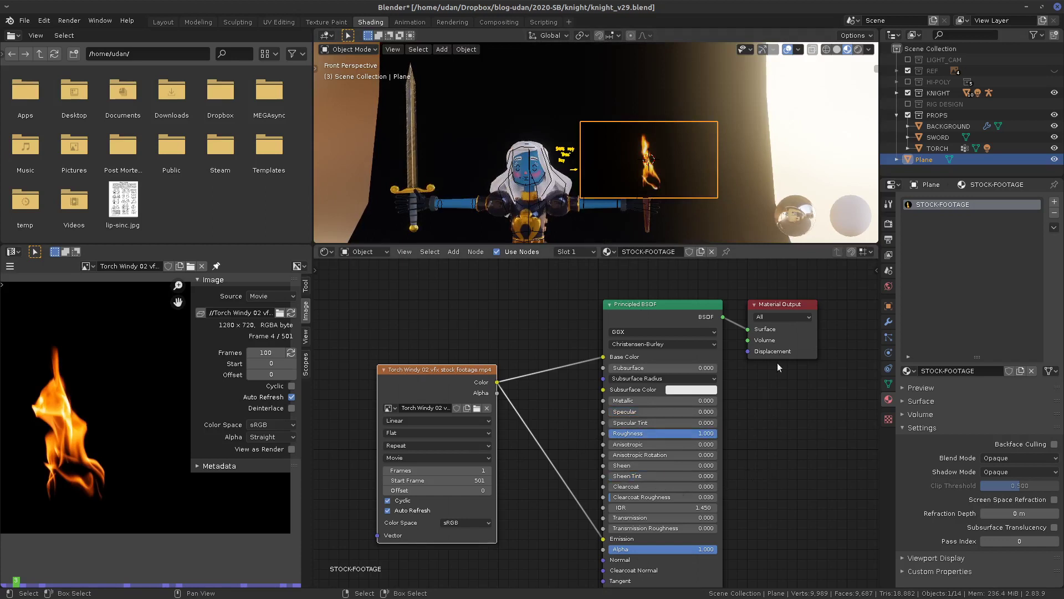
- Show the viewport in rendered shading and spread the nodes apart to make room between the Principled BSDF and Material Output
drag(781, 332, 804, 325)
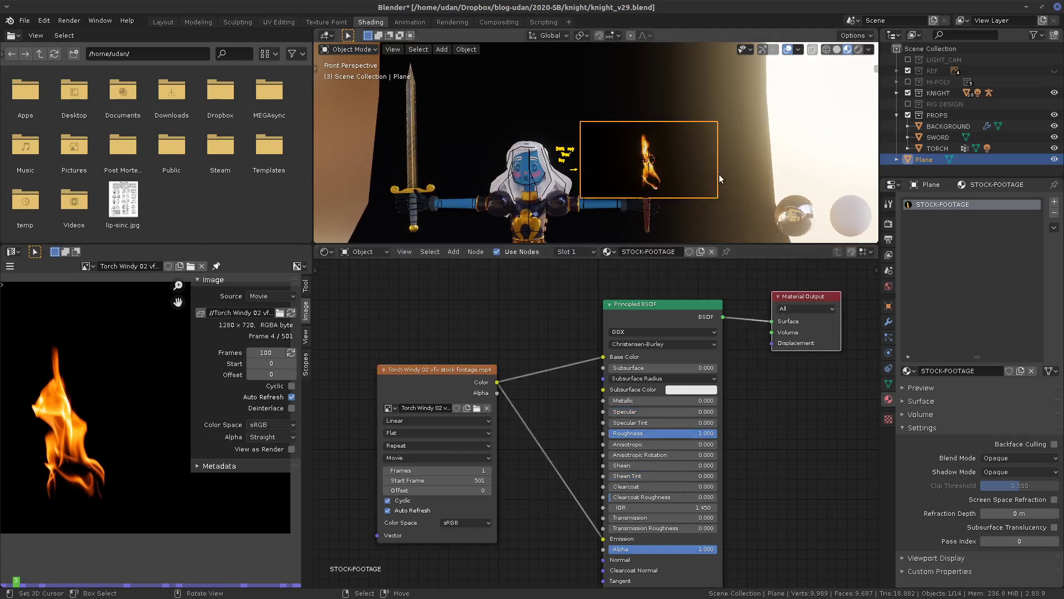
key(shift+z)
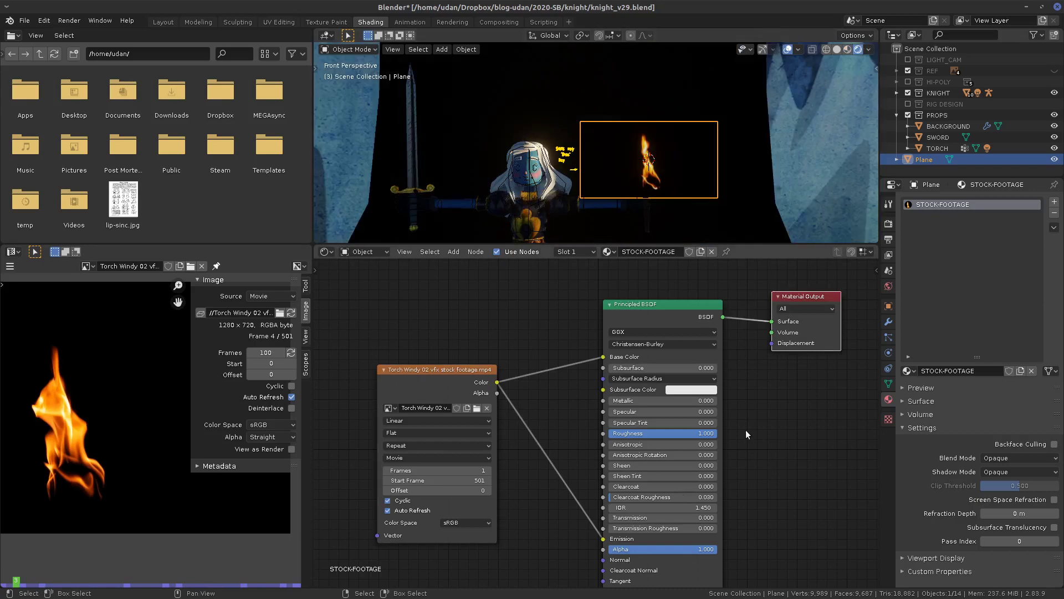
mouse_move(715, 204)
middle_down()
mouse_move(709, 182)
mouse_move(622, 184)
mouse_move(702, 195)
middle_up()
drag(455, 383, 410, 374)
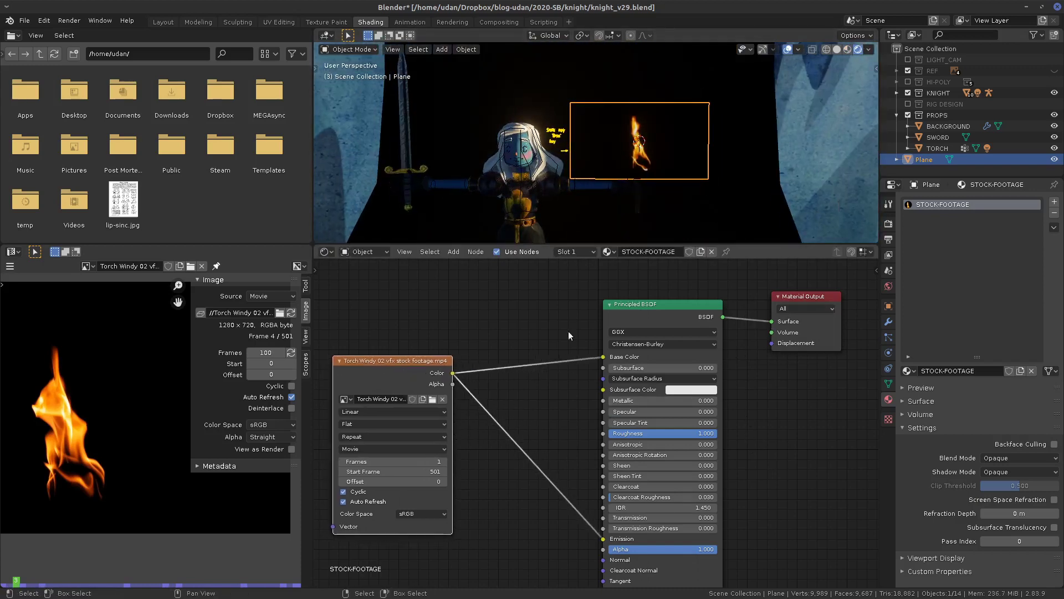
drag(661, 305, 548, 296)
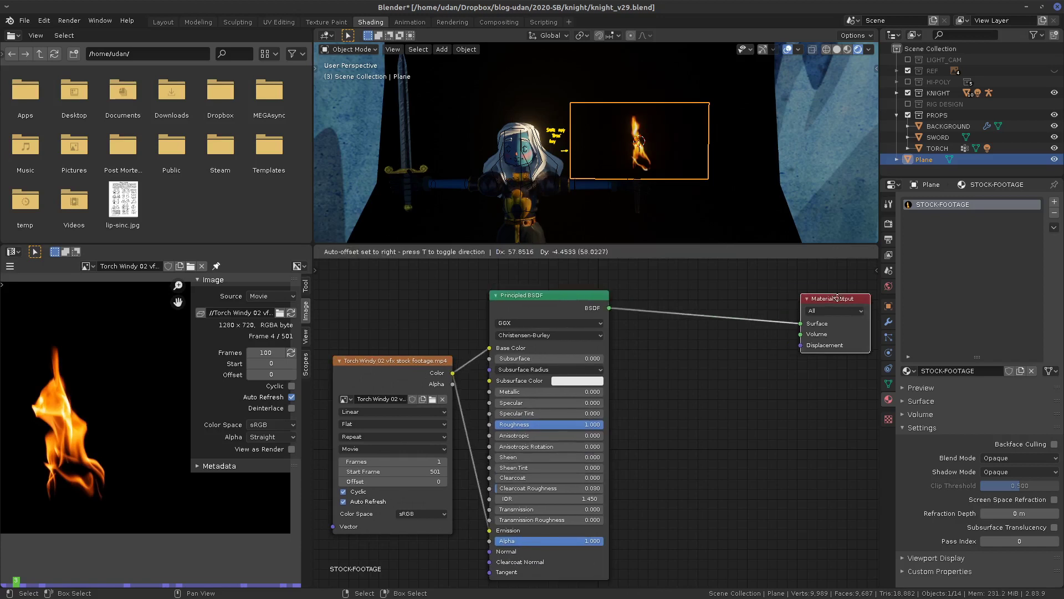
- Insert an Add Shader node into the link between the Principled BSDF and the Material Output
key(shift+a)
mouse_move(686, 422)
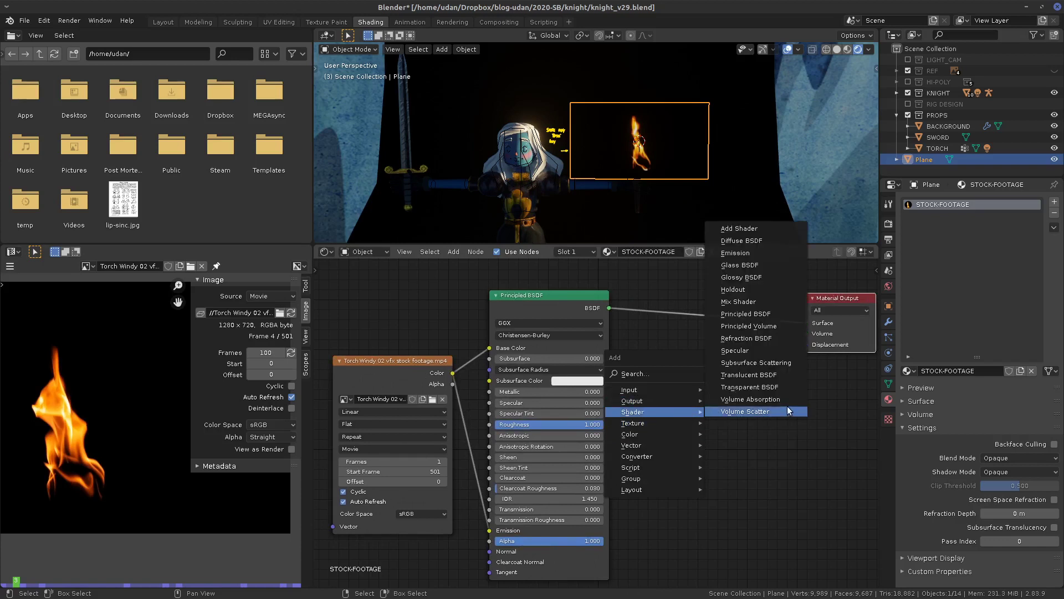
click(739, 228)
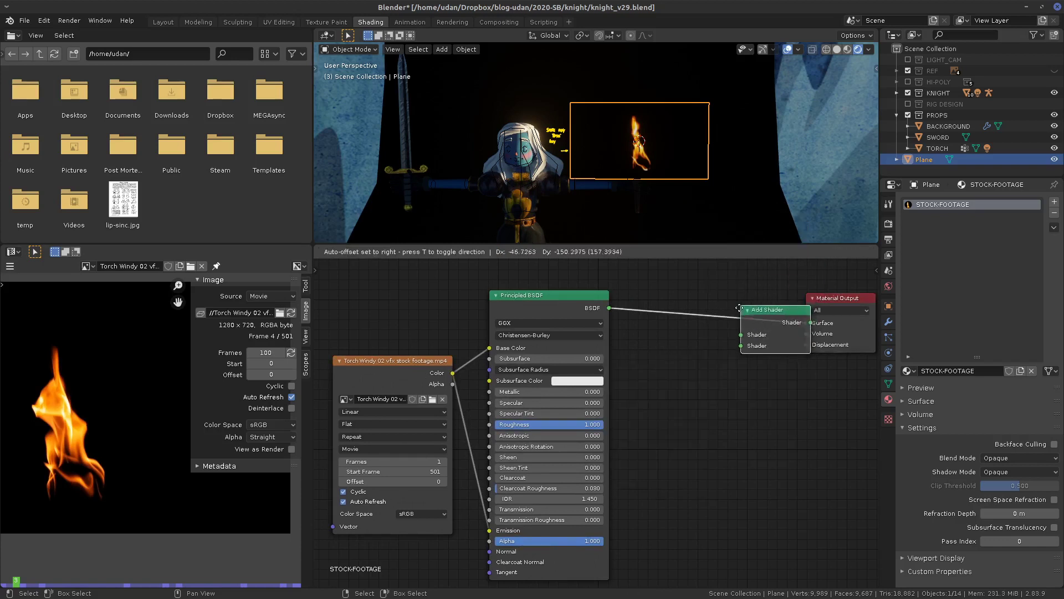
click(805, 357)
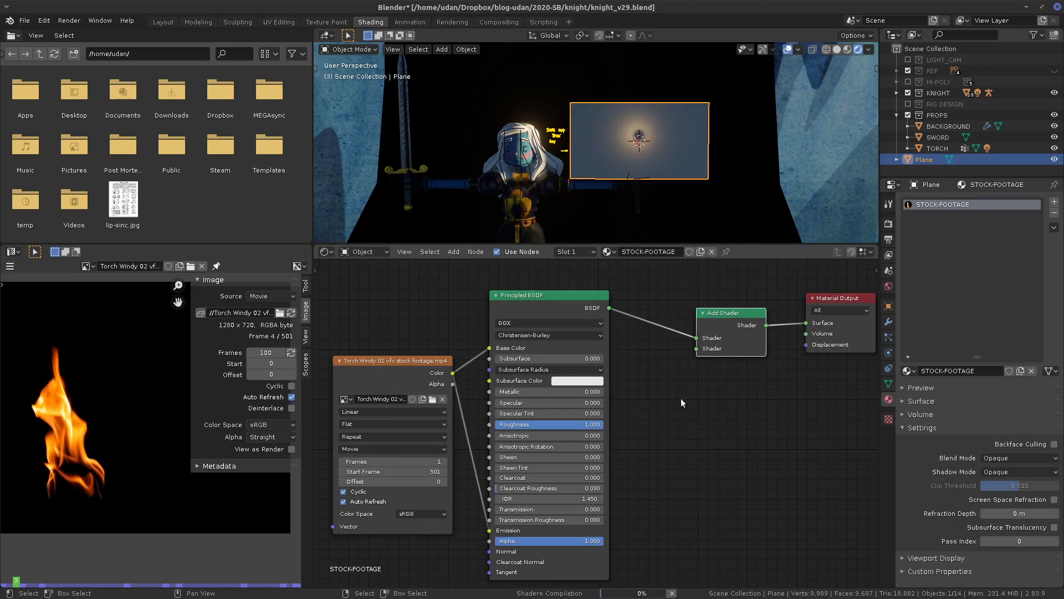
middle_drag(684, 388, 621, 440)
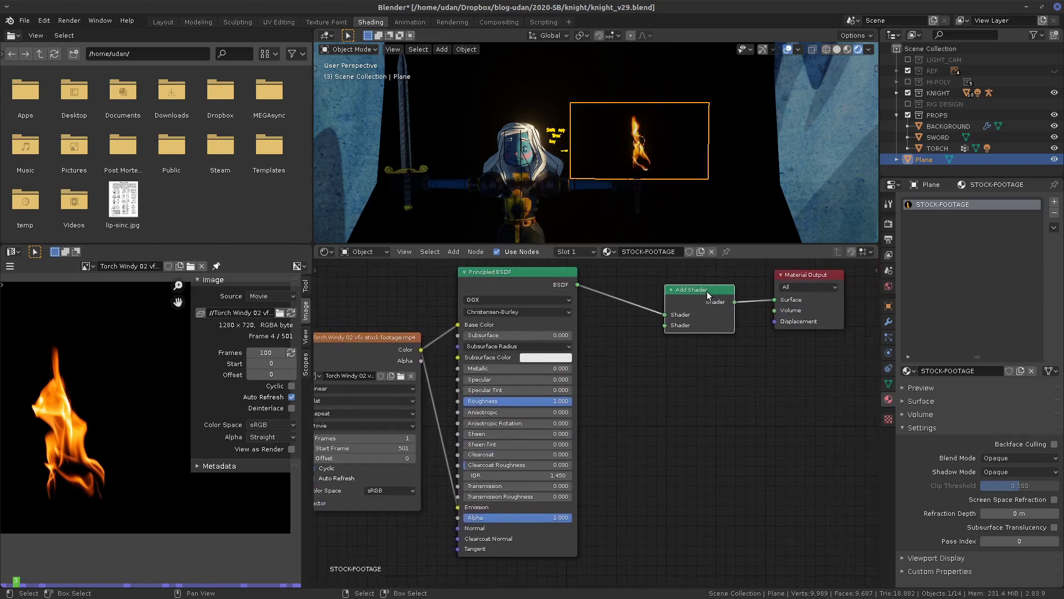
drag(668, 310, 699, 307)
- Try replacing the Principled BSDF's Emission link with a separate Emission shader fed by the footage's Color and linked to the Add Shader
drag(458, 507, 438, 461)
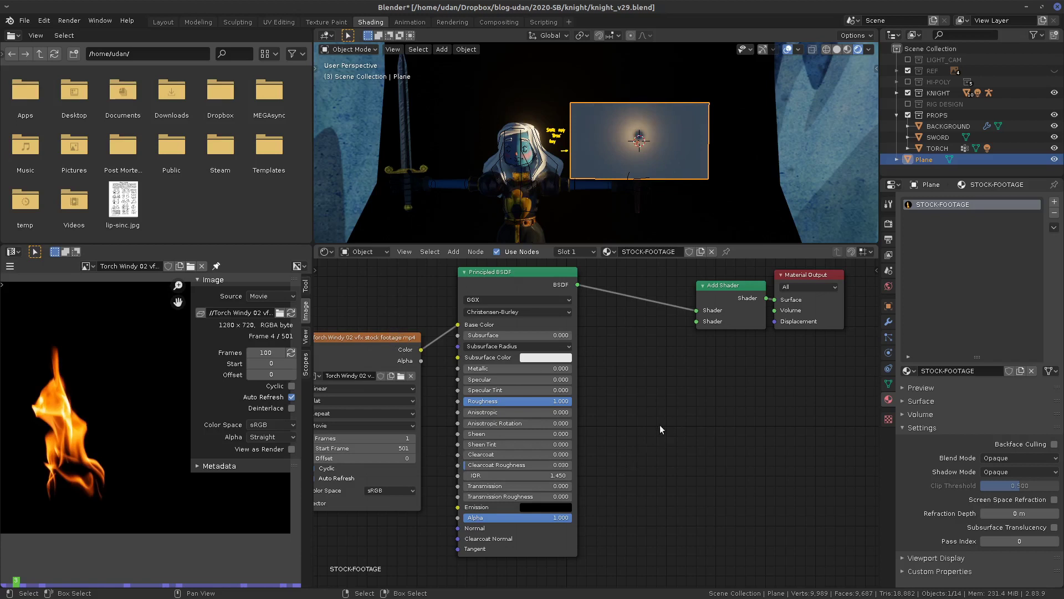
key(shift+a)
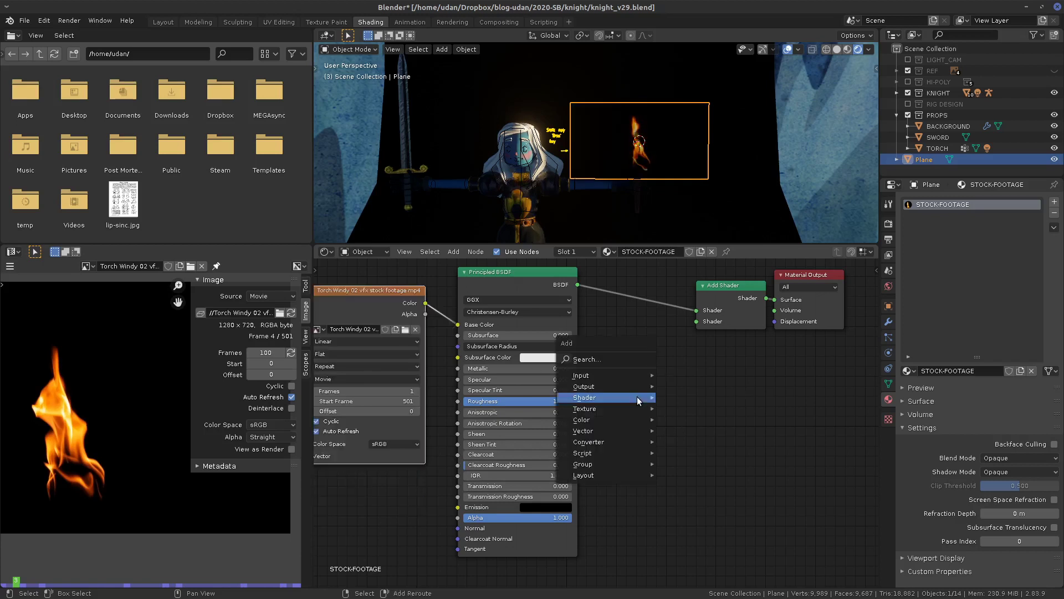
mouse_move(637, 397)
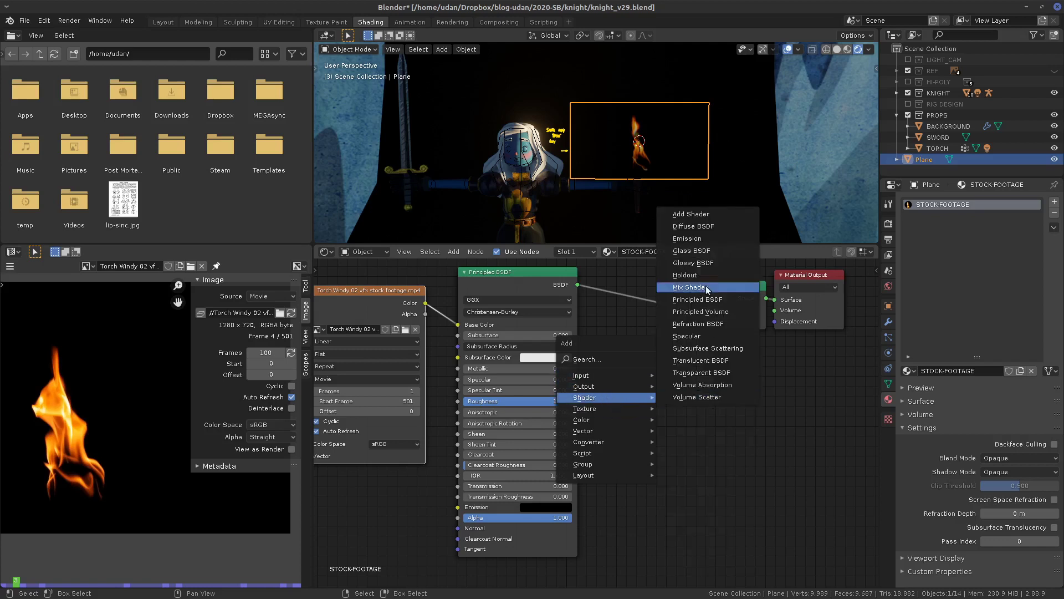
click(692, 238)
key(Escape)
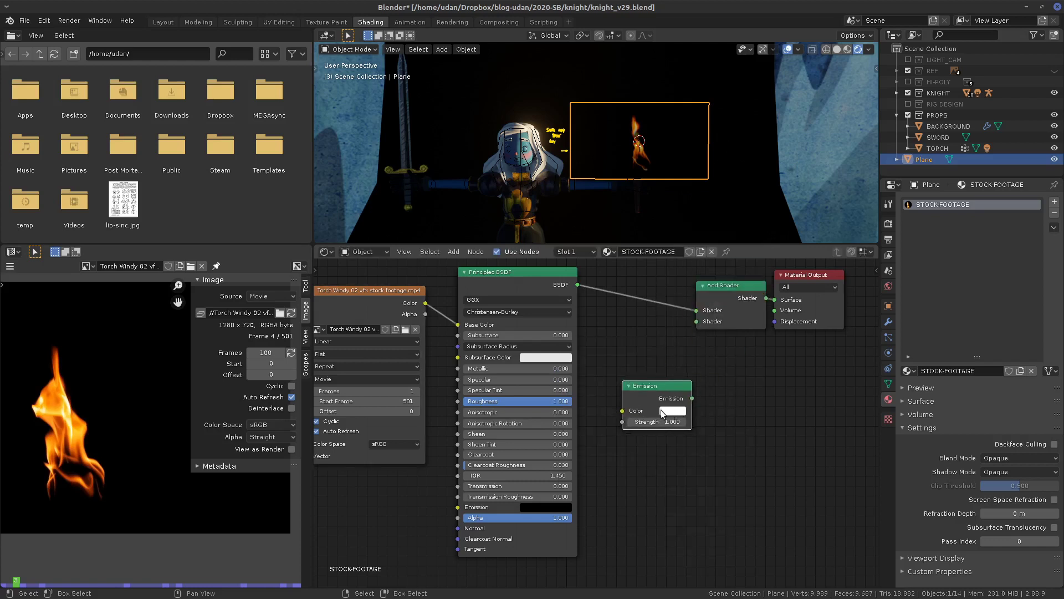
drag(425, 303, 696, 322)
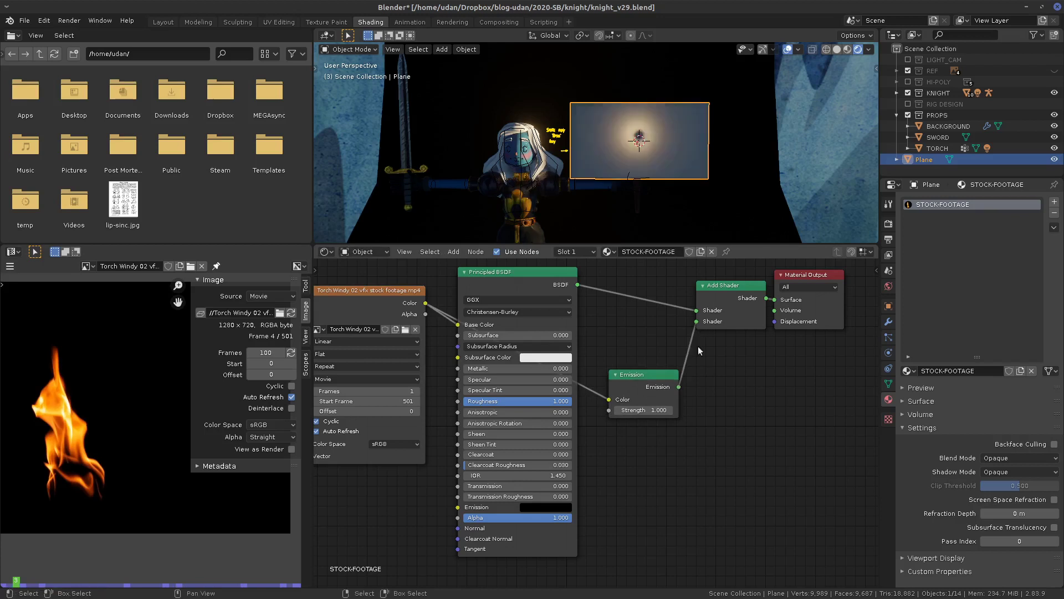
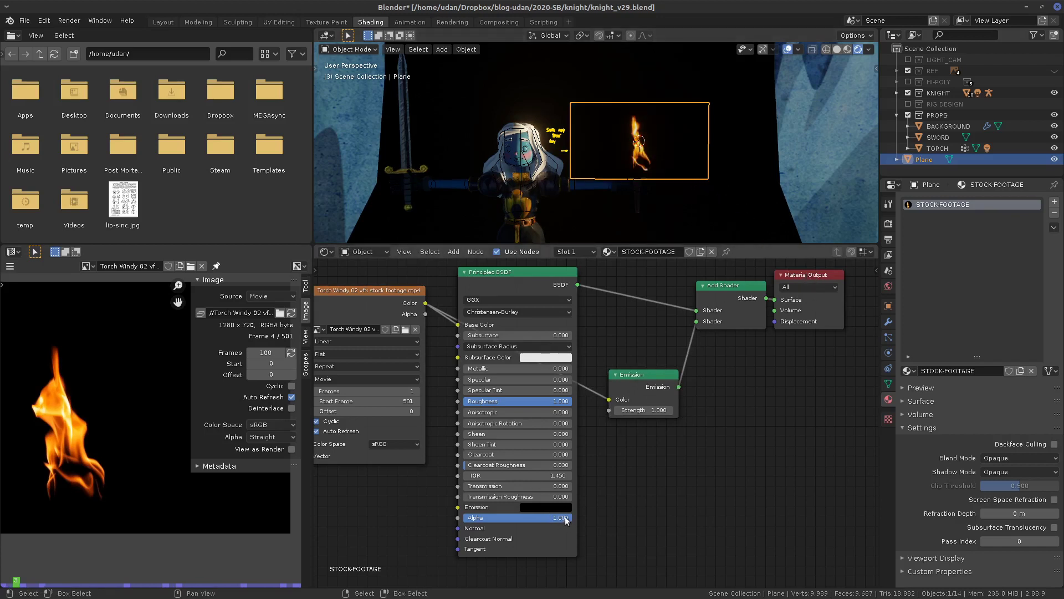
- Delete the separate Emission shader node
drag(567, 520, 653, 518)
drag(652, 381, 645, 381)
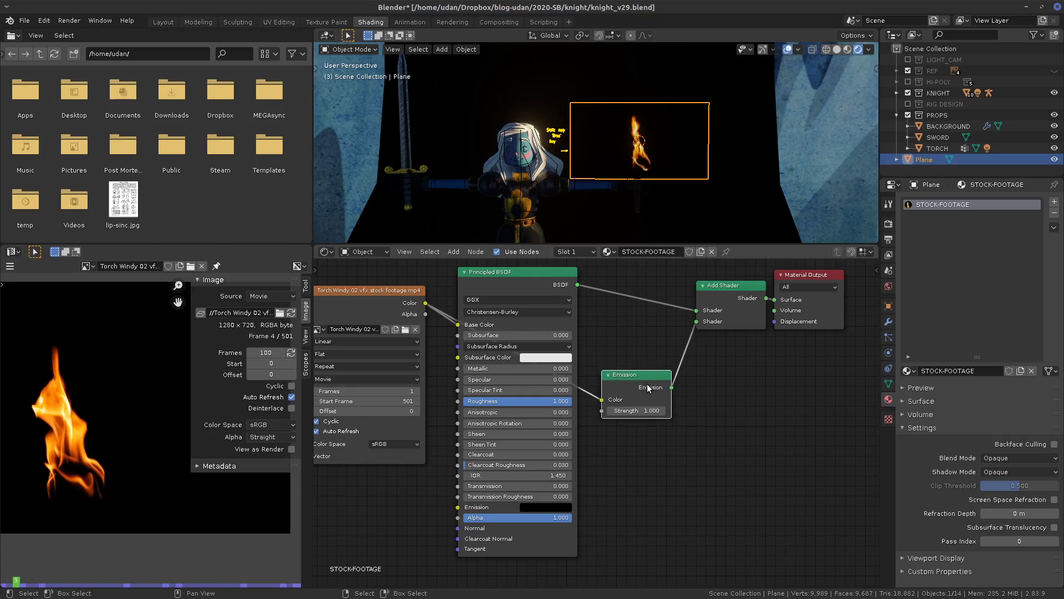
key(x)
- Add a Transparent BSDF node and connect it to the Add Shader's second Shader input
key(shift+a)
mouse_move(644, 398)
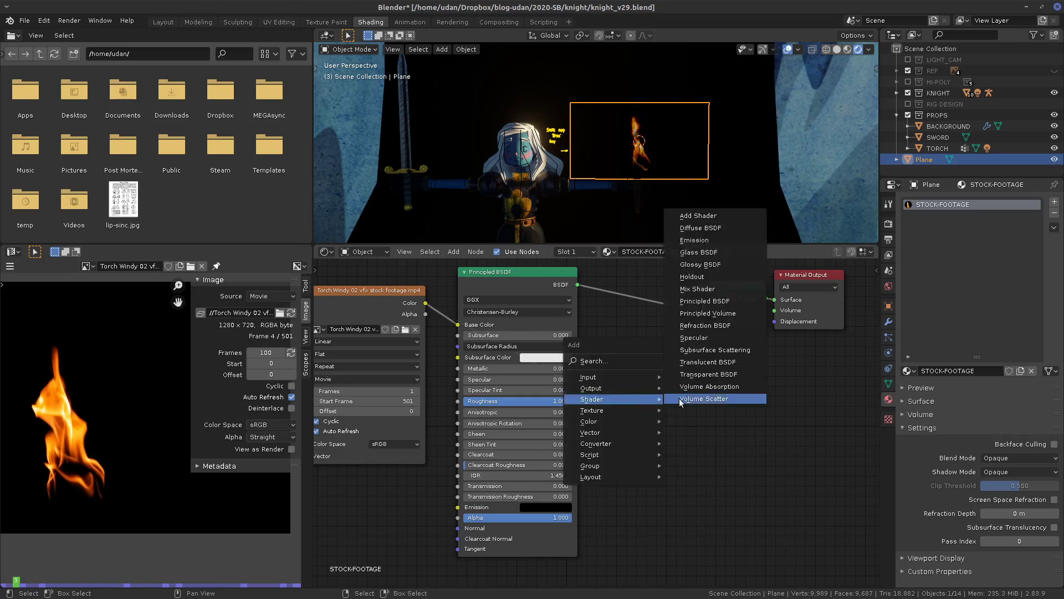
click(709, 374)
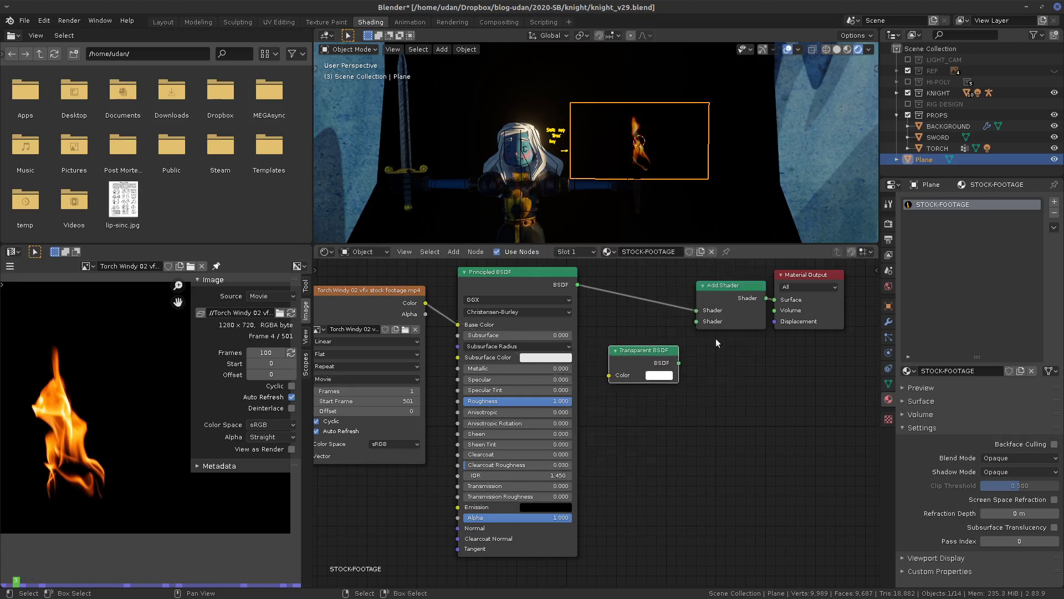
drag(678, 363, 697, 320)
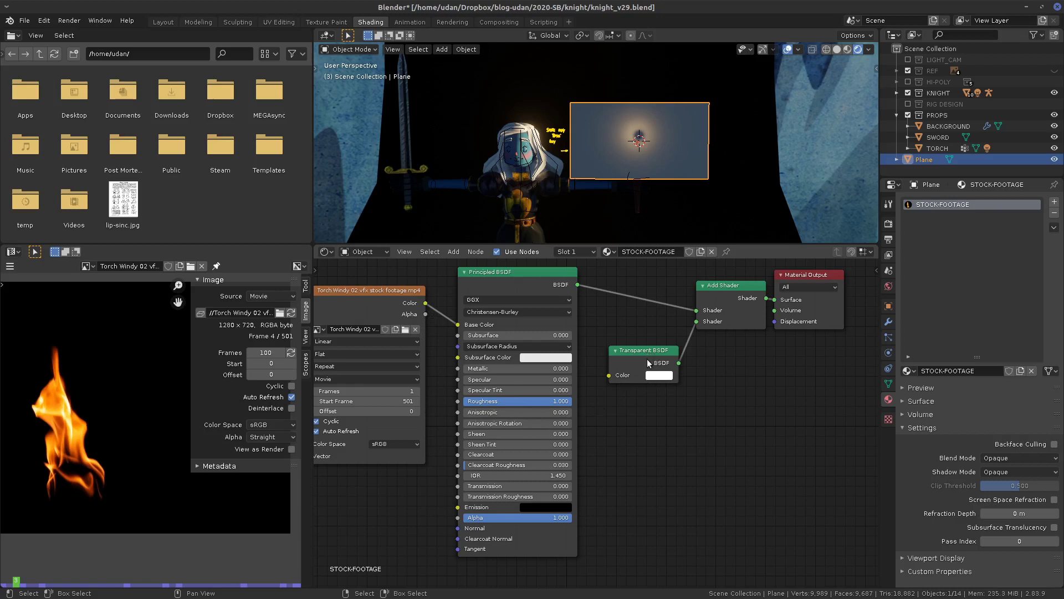
drag(646, 366, 640, 365)
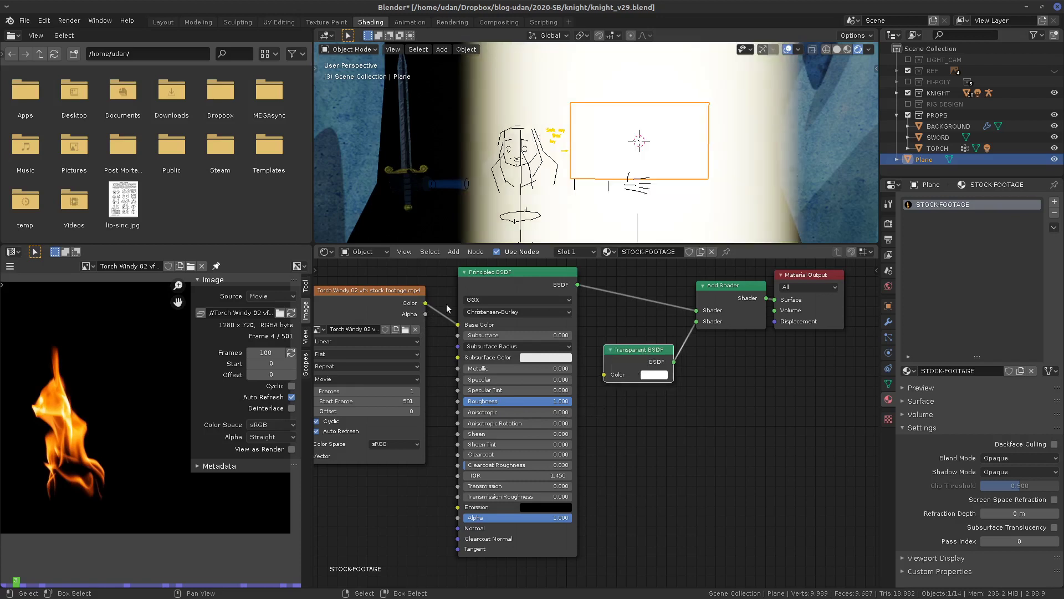
- Connect the footage texture's Color output to the Transparent BSDF's Color and the Principled BSDF's Emission
drag(425, 303, 604, 375)
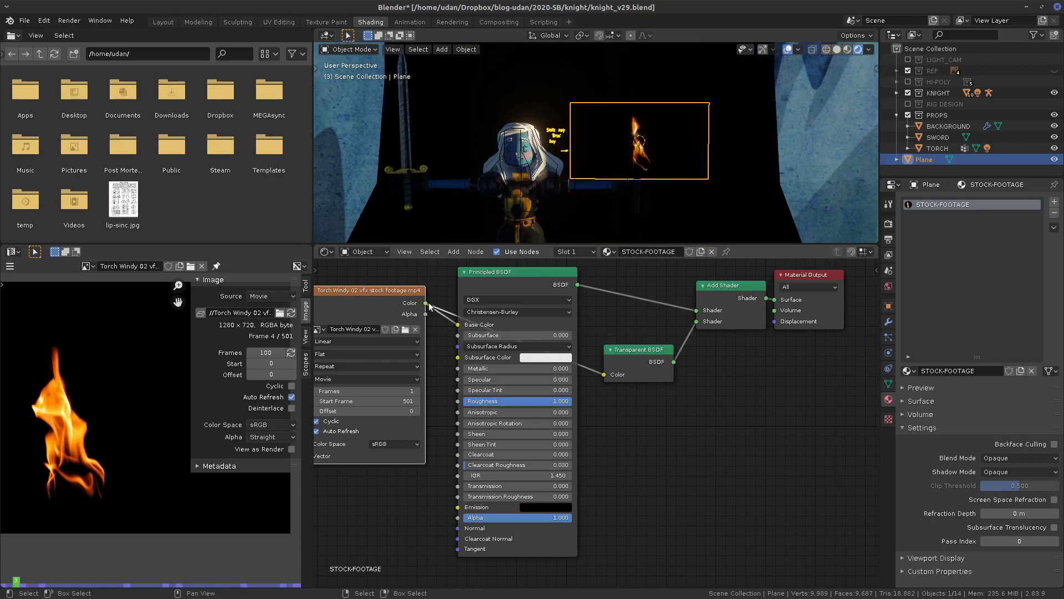
drag(427, 304, 458, 506)
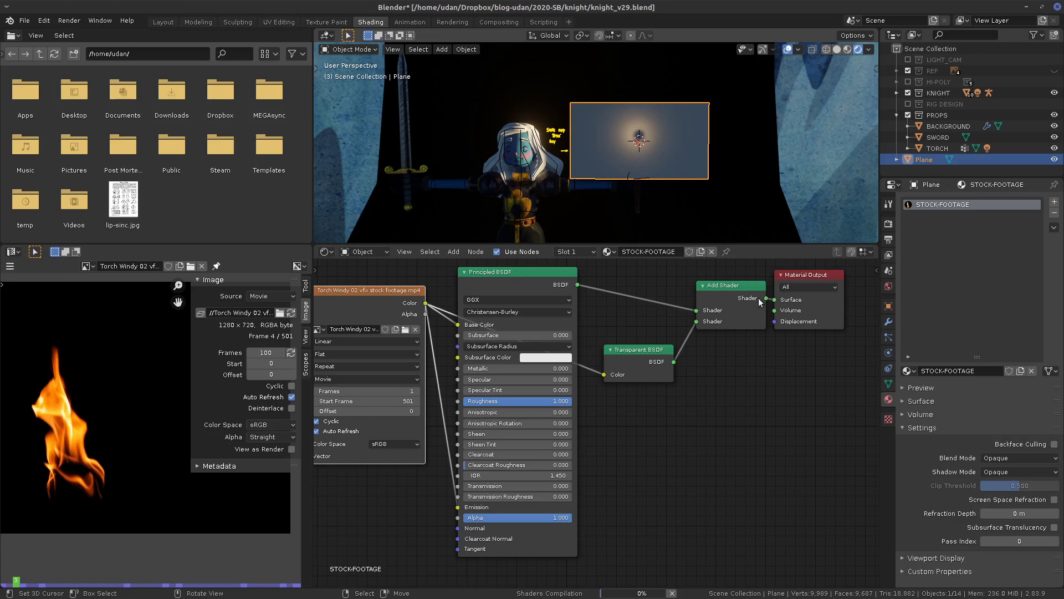
click(735, 298)
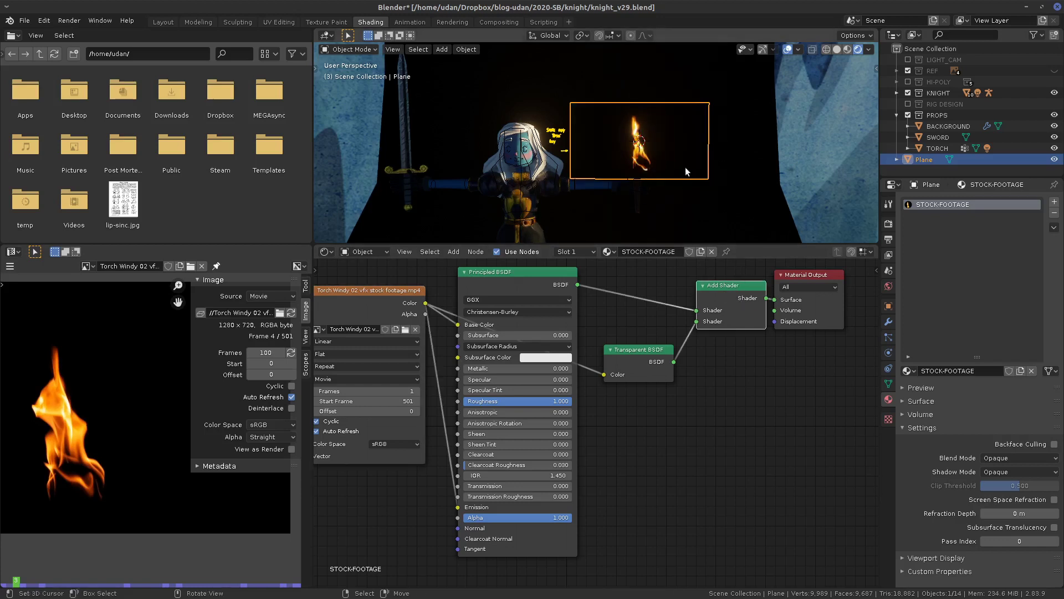
- Move the footage plane about 0.6 m across to the knight's head, and bring it forward along Y in front of the face
key(g)
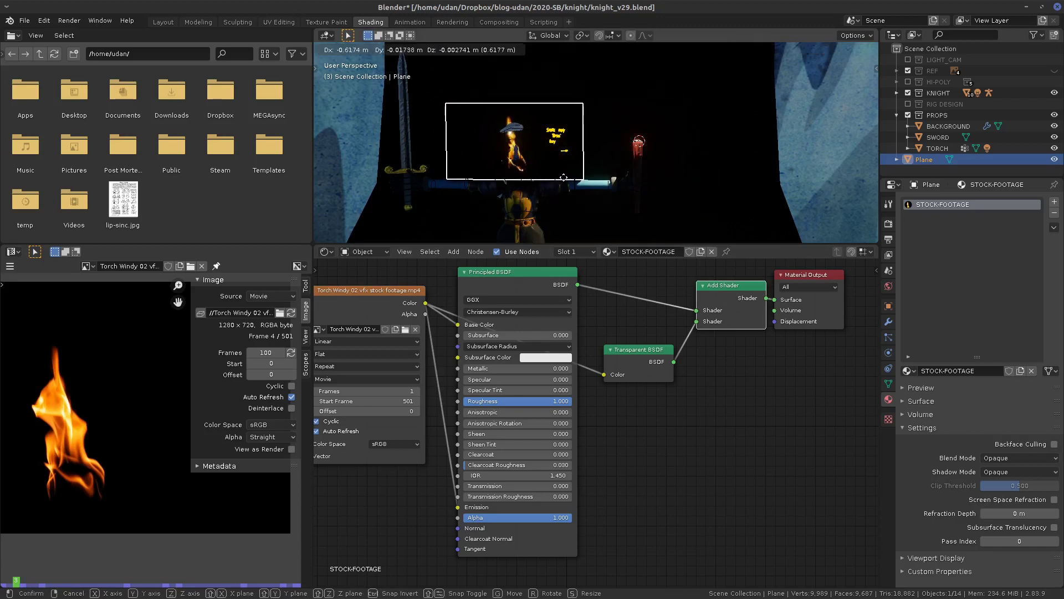
click(569, 178)
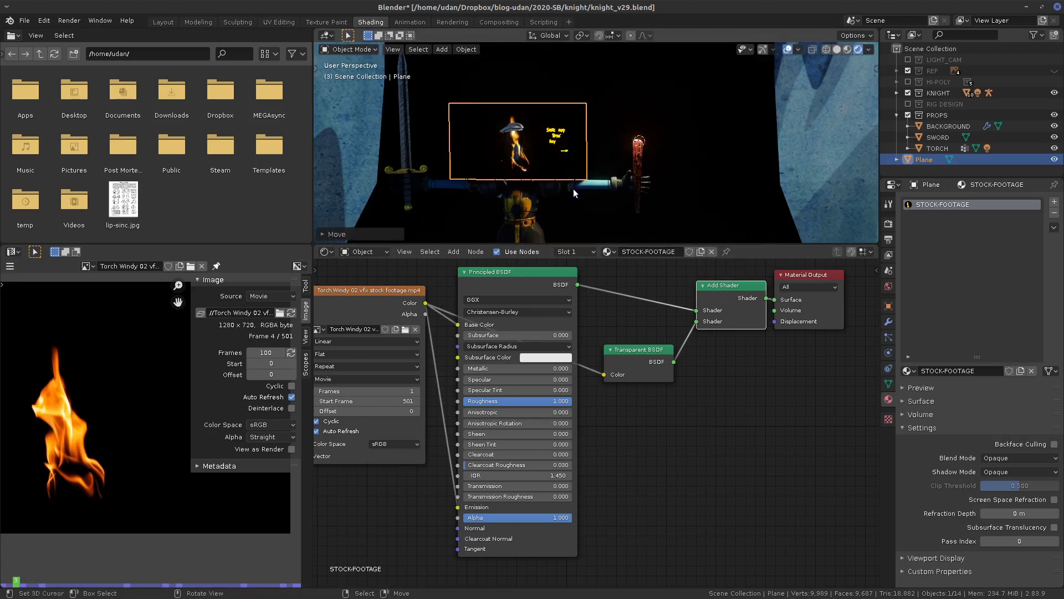
key(g)
key(y)
click(581, 166)
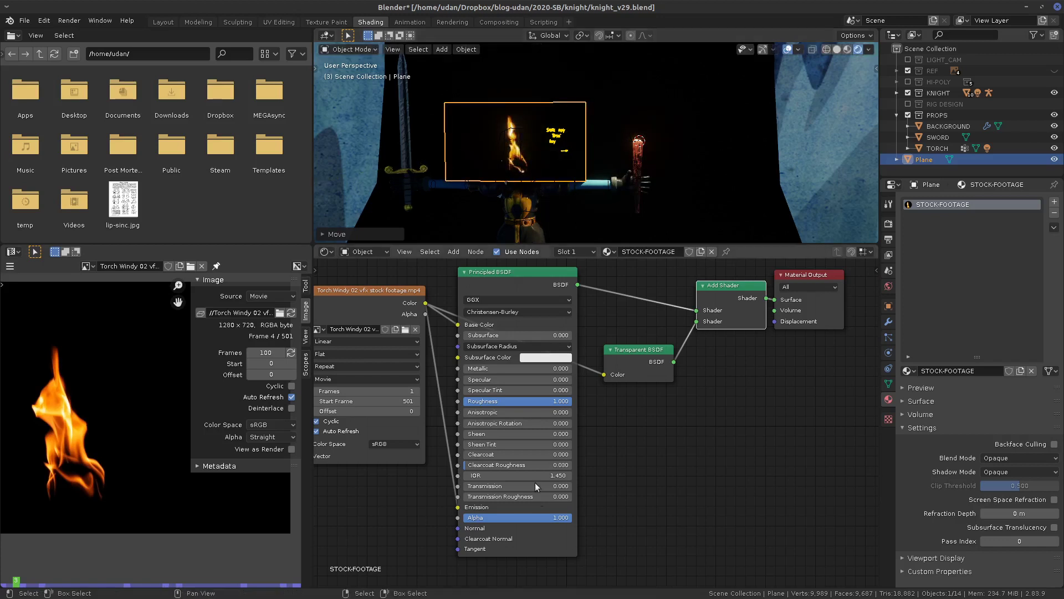
- Frame the whole node tree and move the footage texture node farther away from the Principled BSDF
drag(554, 517, 670, 512)
key(Home)
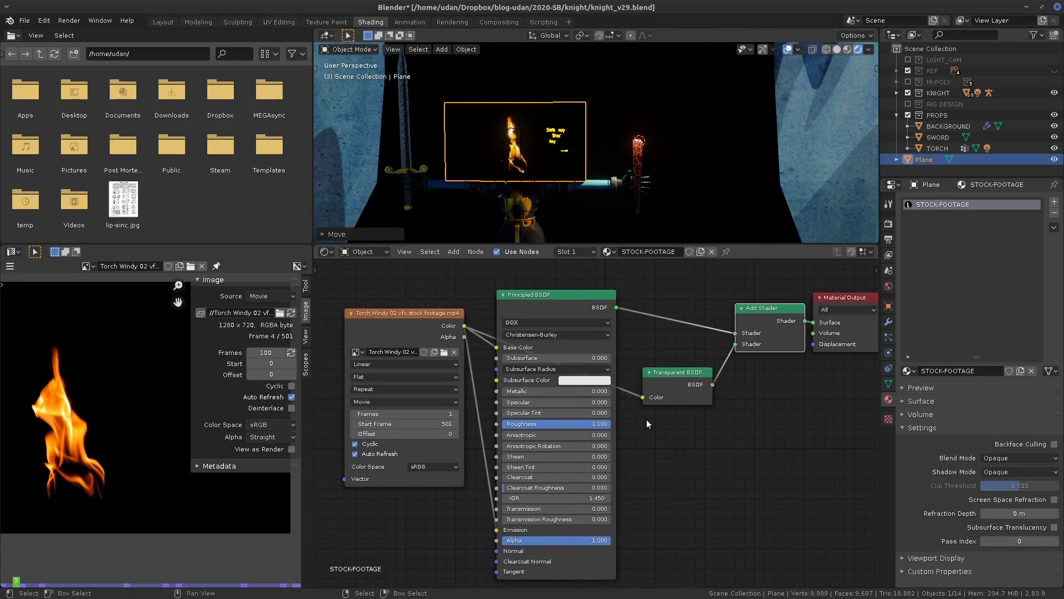
drag(411, 312, 371, 332)
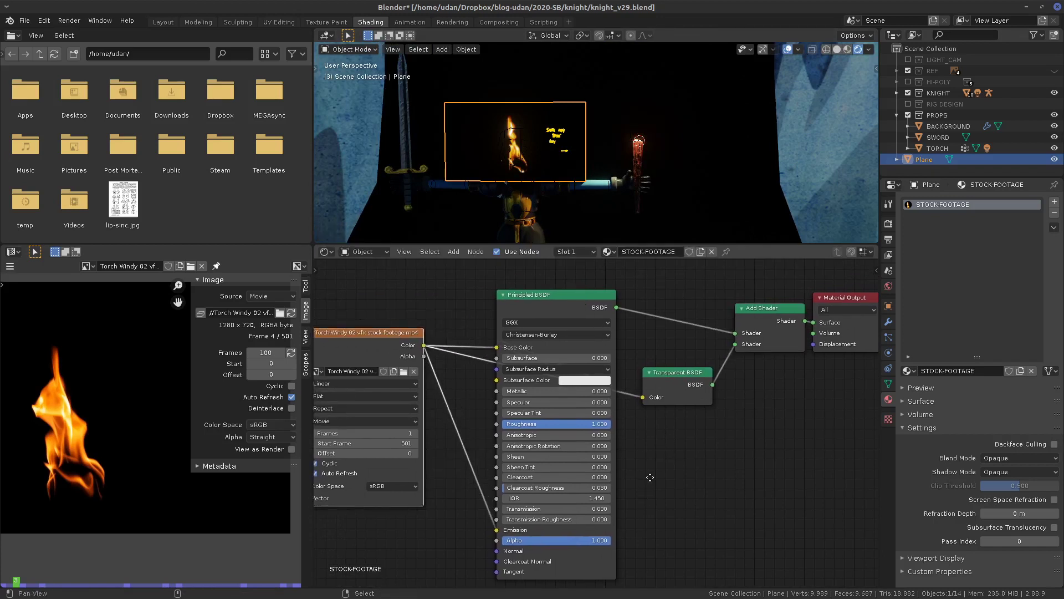
middle_drag(415, 360, 452, 357)
drag(452, 357, 427, 366)
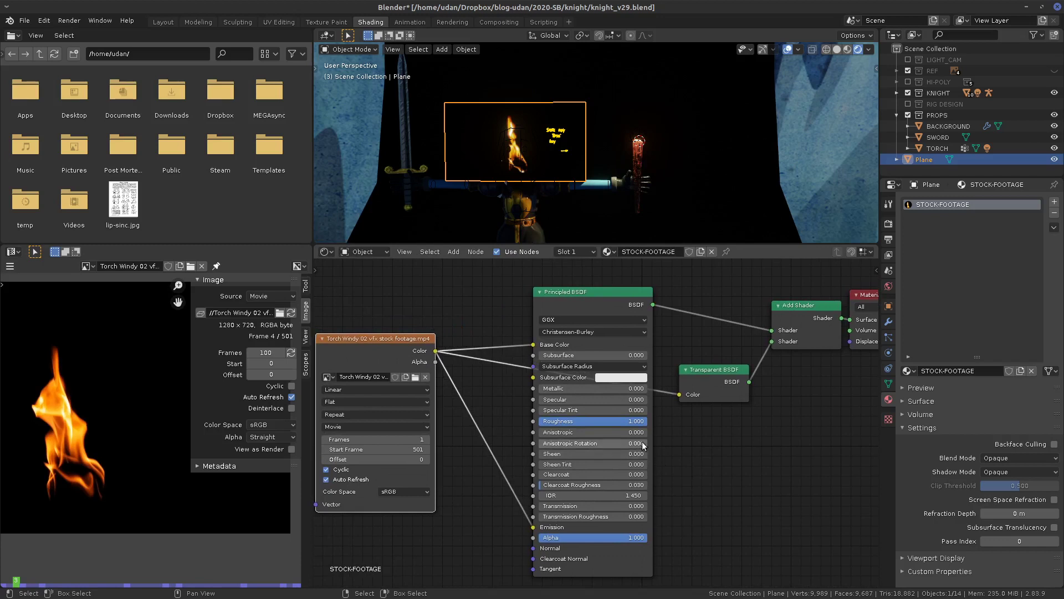
middle_drag(725, 450, 814, 425)
drag(466, 314, 394, 302)
- Add a ColorRamp node between the footage texture and the Principled BSDF, and connect the texture's Color output to its Fac input
key(shift+a)
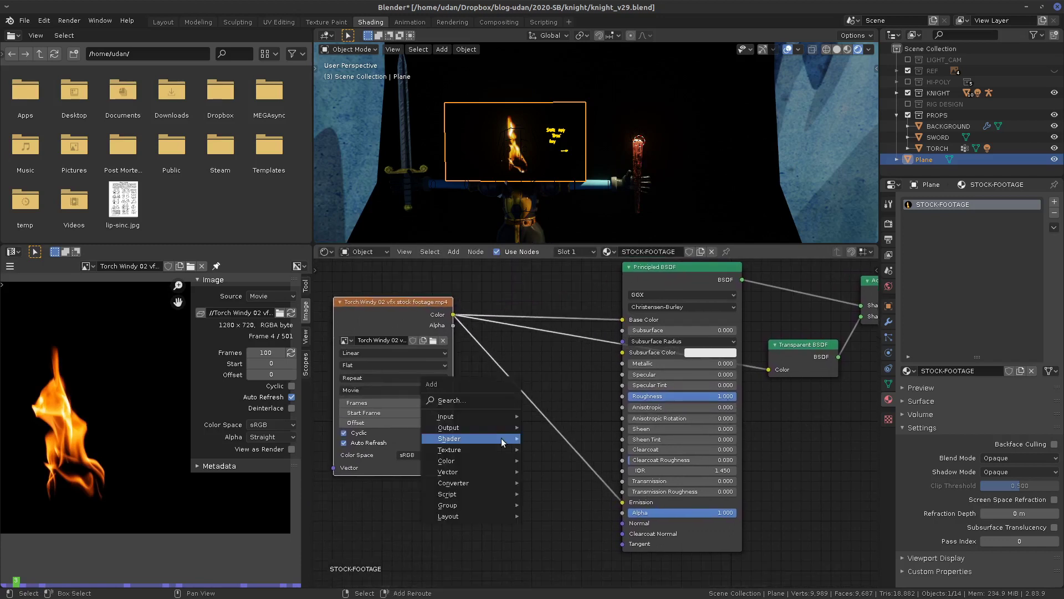
mouse_move(500, 439)
mouse_move(481, 460)
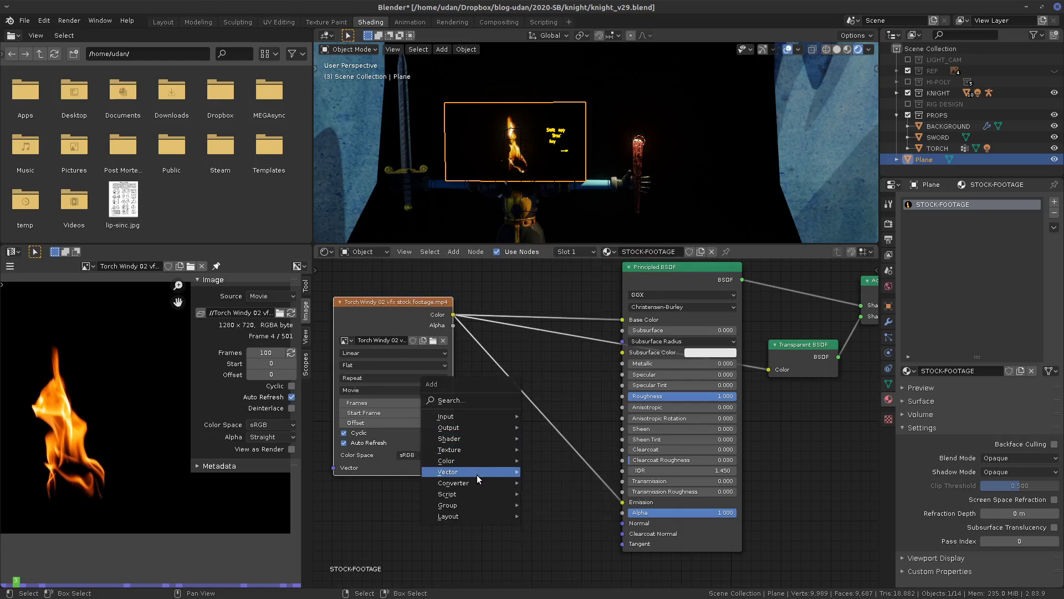
mouse_move(475, 483)
click(581, 341)
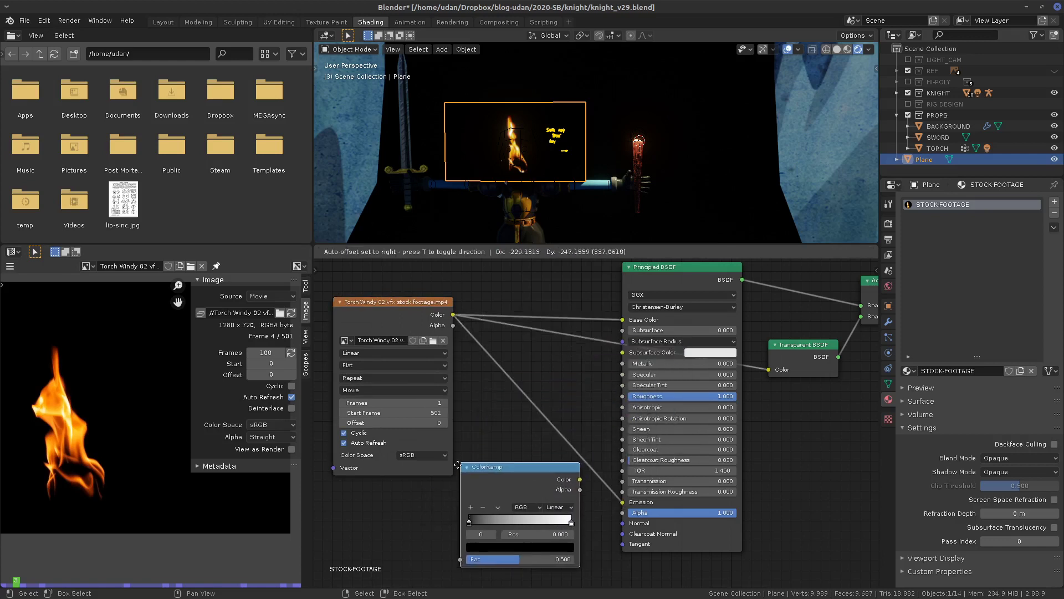
click(453, 470)
drag(434, 354, 461, 564)
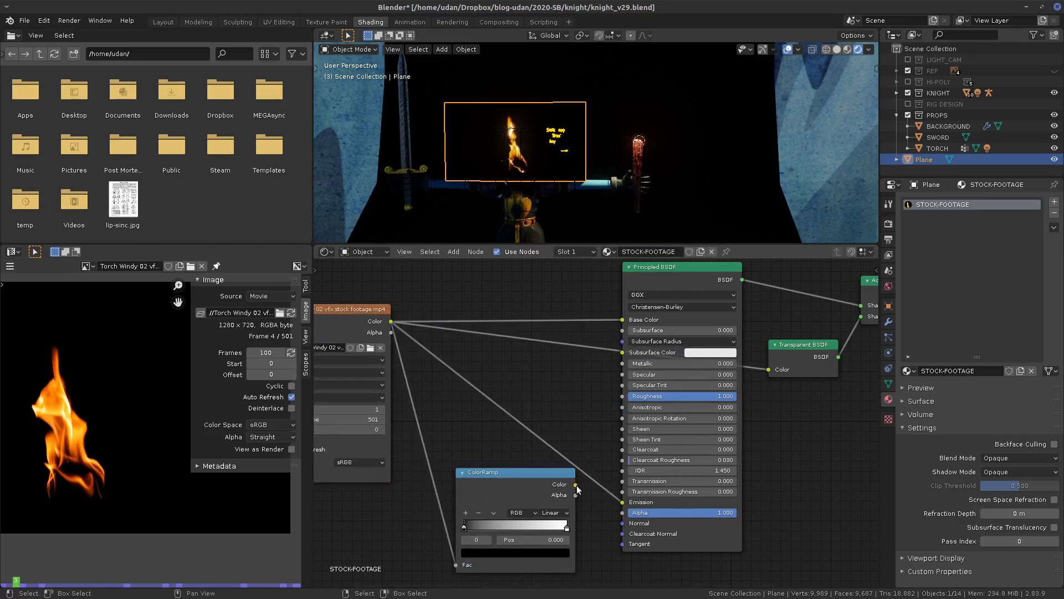
- Try driving the Principled BSDF's Alpha with the ColorRamp's Color output
drag(577, 488, 623, 513)
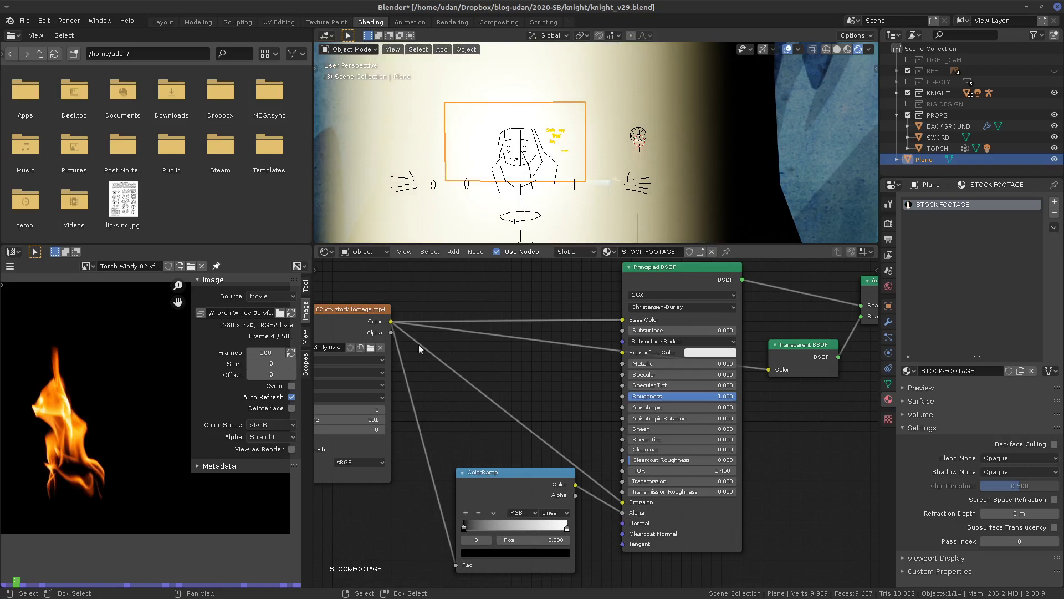
drag(623, 512, 604, 506)
drag(529, 484, 481, 453)
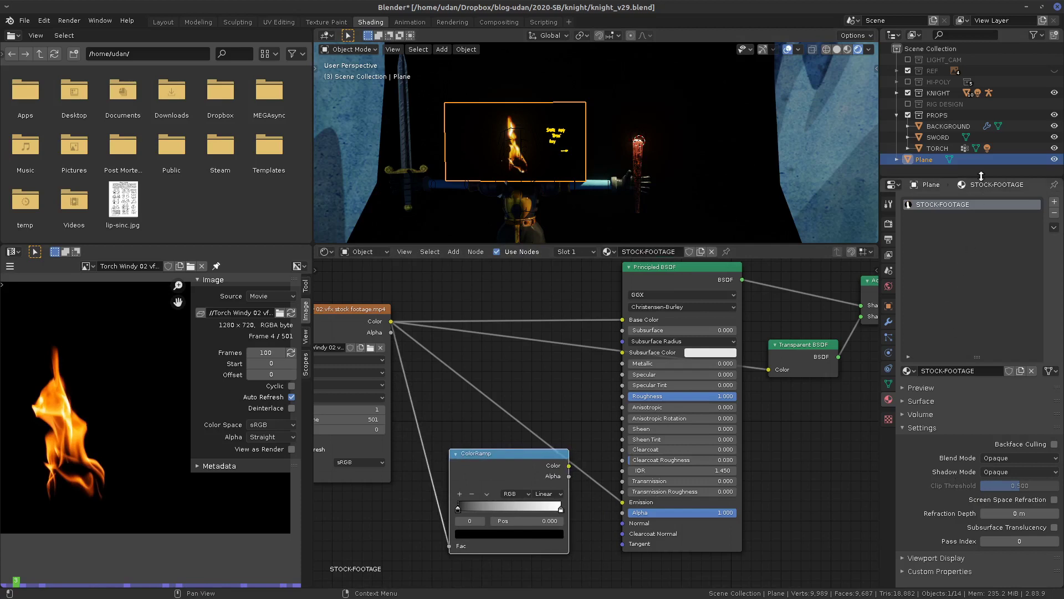
- Set the STOCK-FOOTAGE material's Blend Mode to Alpha Blend and its Shadow Mode to Alpha Hashed
drag(981, 176, 981, 70)
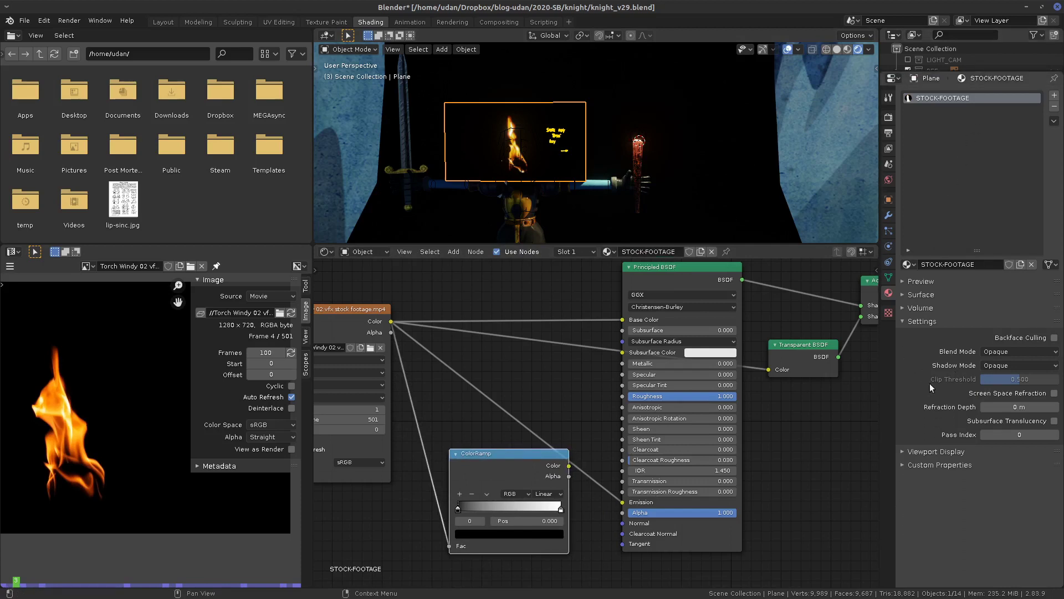
click(1026, 354)
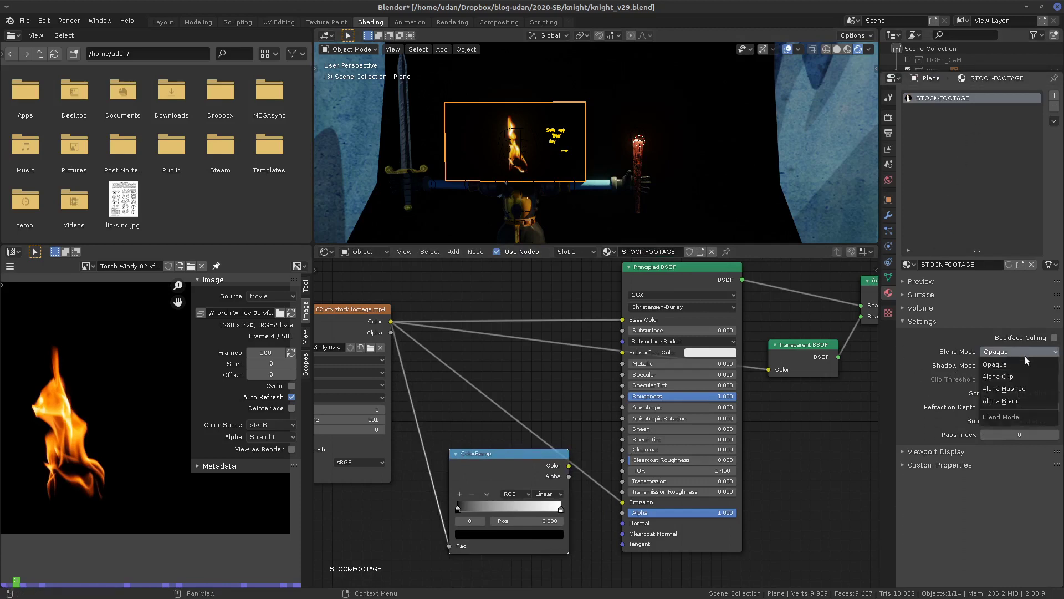
click(1013, 402)
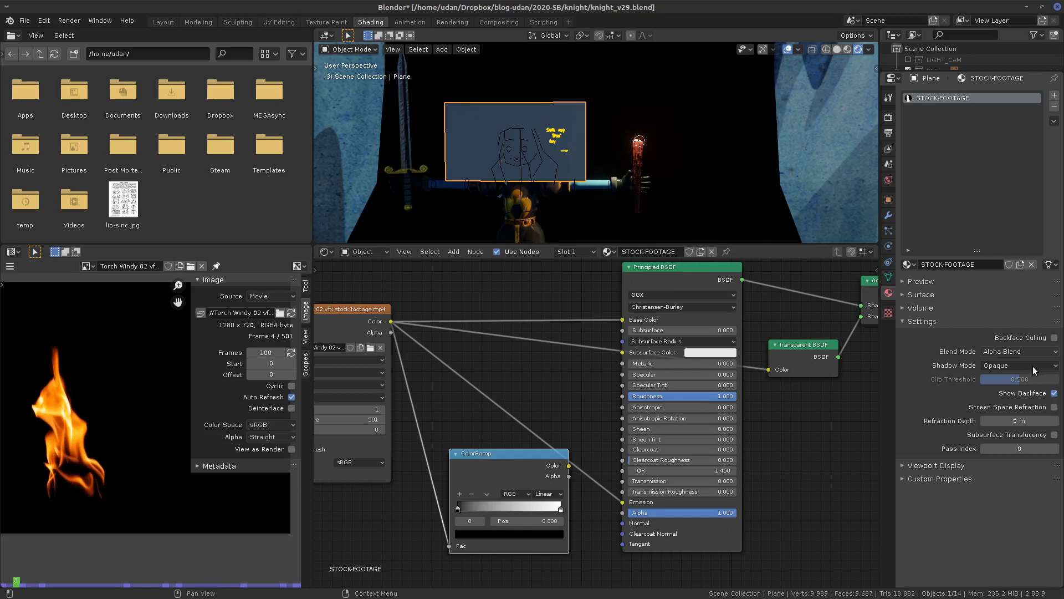
click(1034, 365)
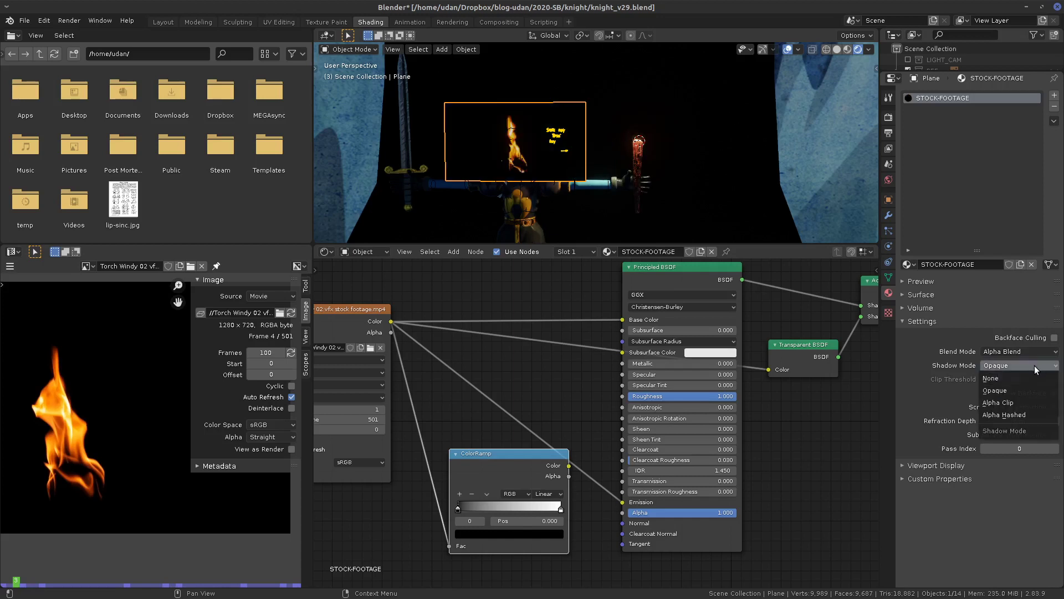
click(1021, 415)
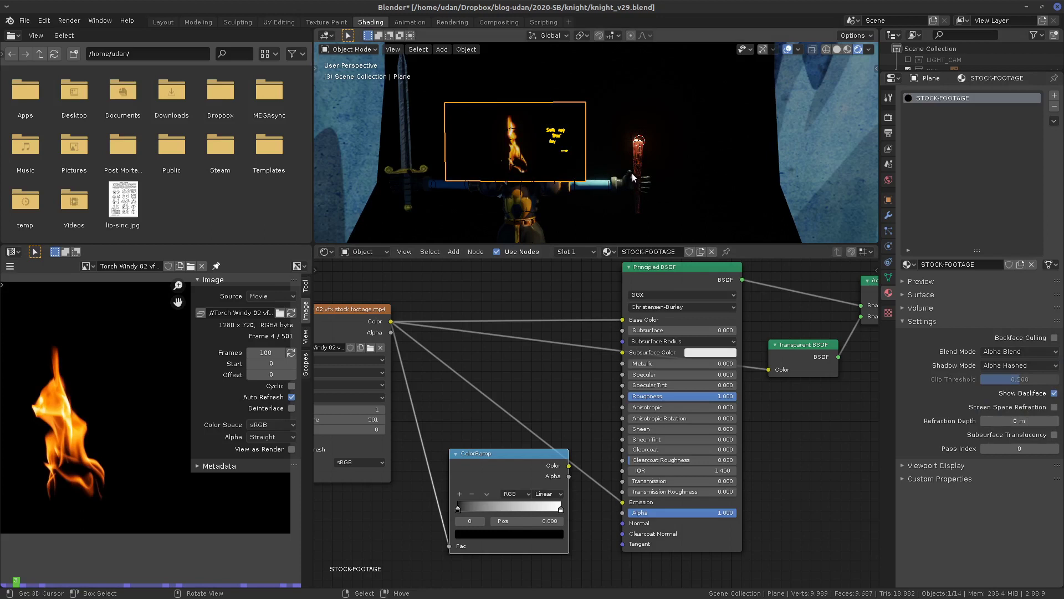
alt+middle_drag(632, 173, 641, 175)
mouse_move(554, 166)
mouse_down()
mouse_move(593, 167)
mouse_move(554, 165)
mouse_up()
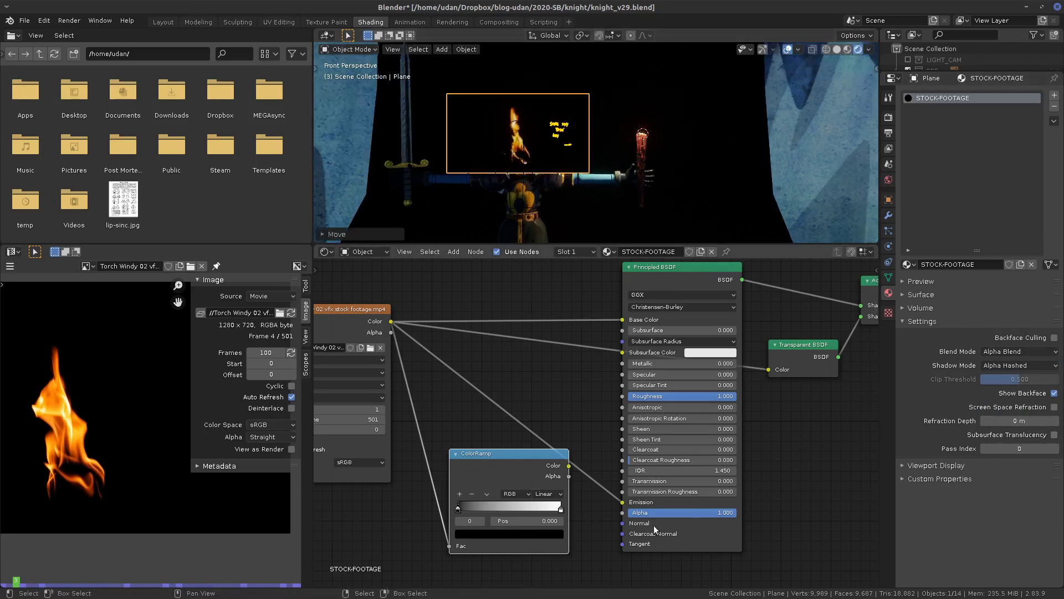
- Move the ColorRamp node clear of the other links and connect its Color output to the Transparent BSDF's Color
drag(532, 497, 525, 522)
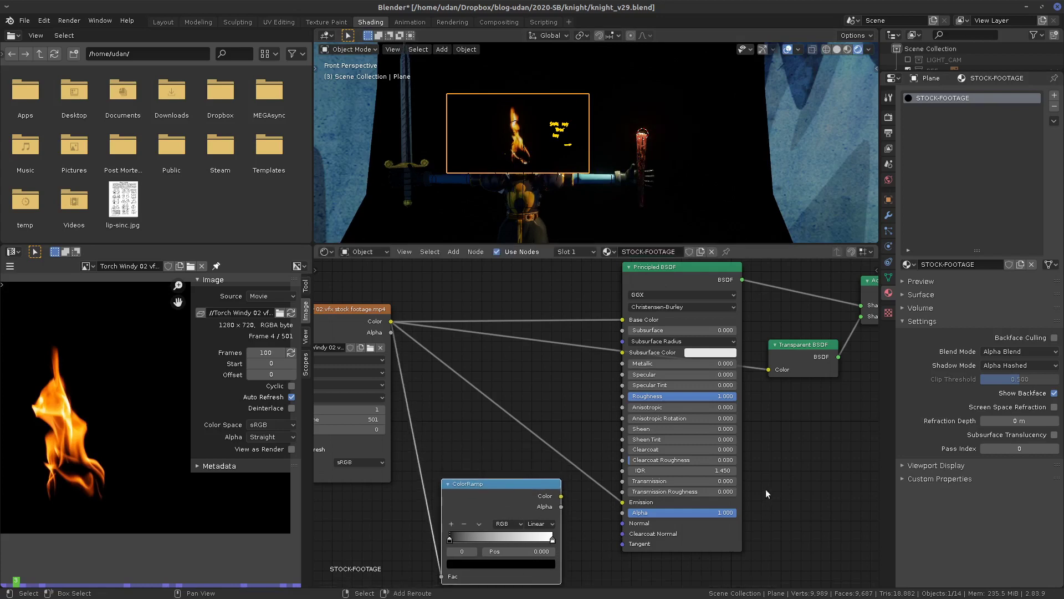
middle_drag(769, 489, 796, 484)
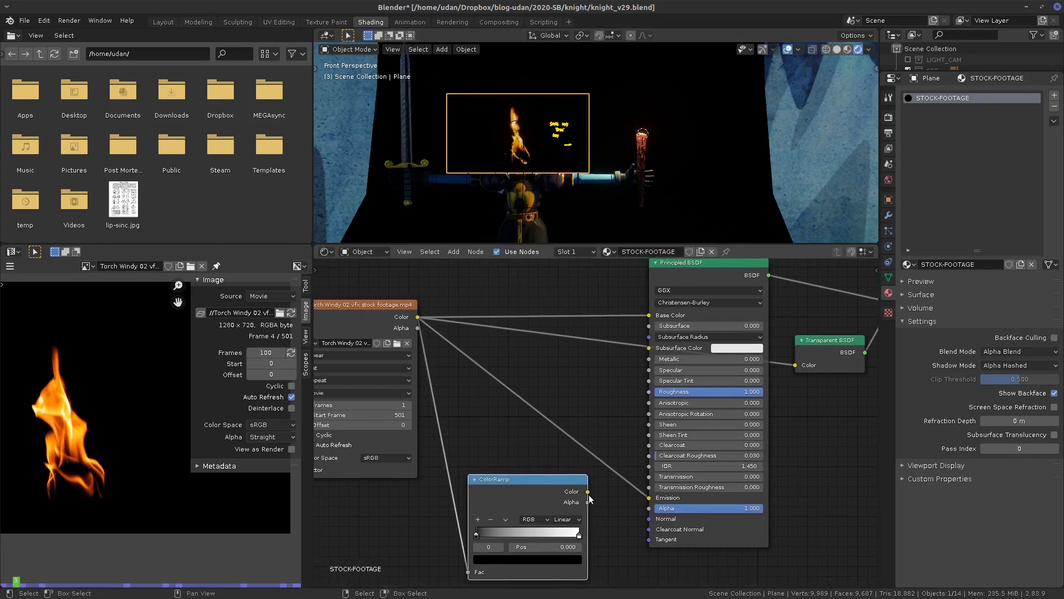
drag(588, 492, 800, 366)
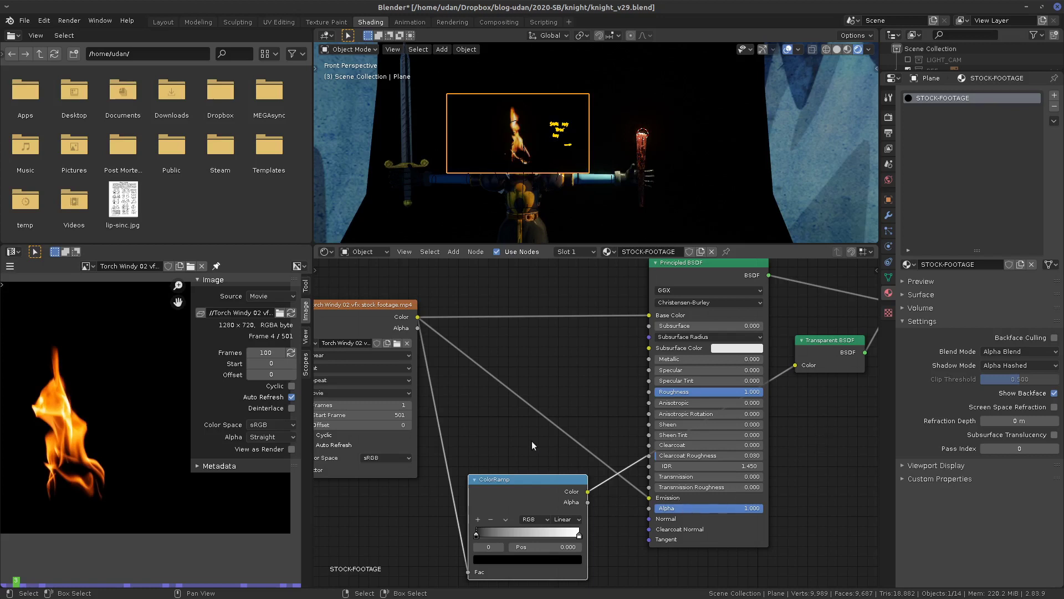
- Connect the ColorRamp's Color output to the Principled BSDF's Alpha as well, and shift the ColorRamp node nearer to it
drag(559, 487, 652, 509)
click(540, 483)
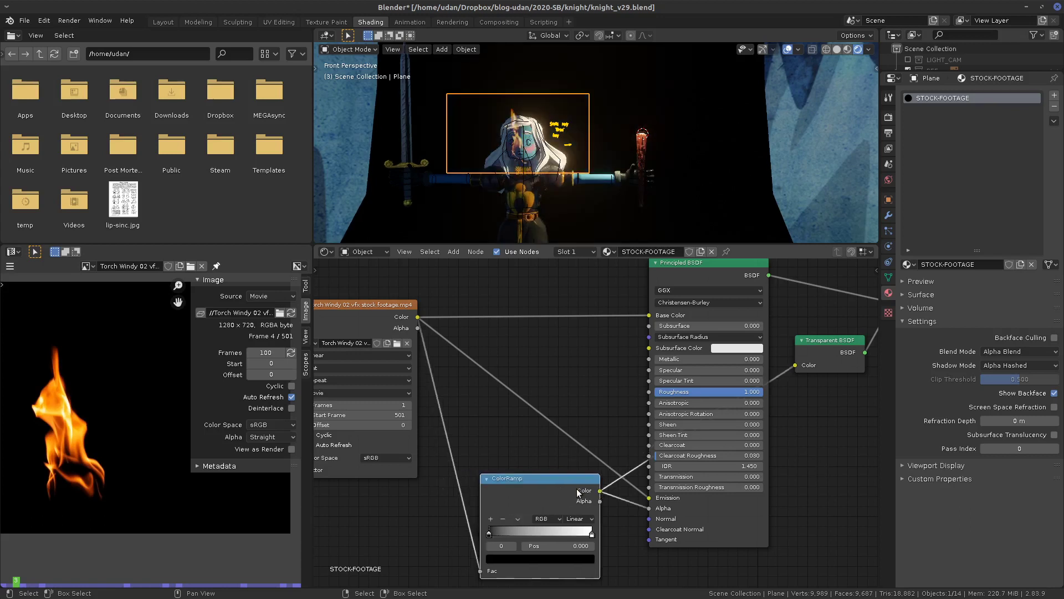
drag(555, 477, 577, 479)
- Delete the Principled BSDF node and move the ColorRamp and footage texture nodes closer to the Transparent BSDF
middle_drag(686, 383, 663, 421)
click(687, 302)
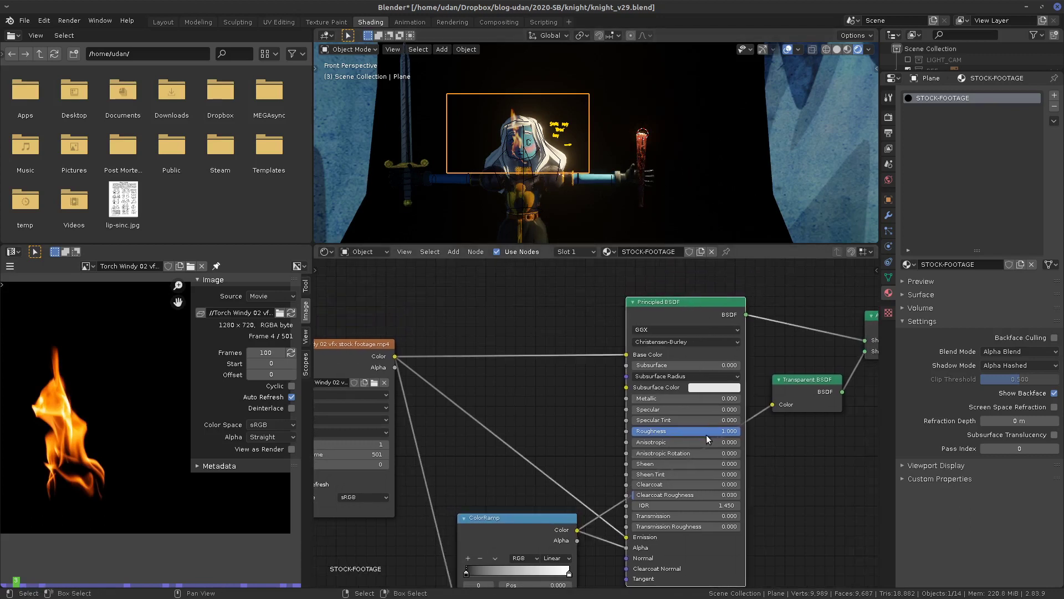
key(x)
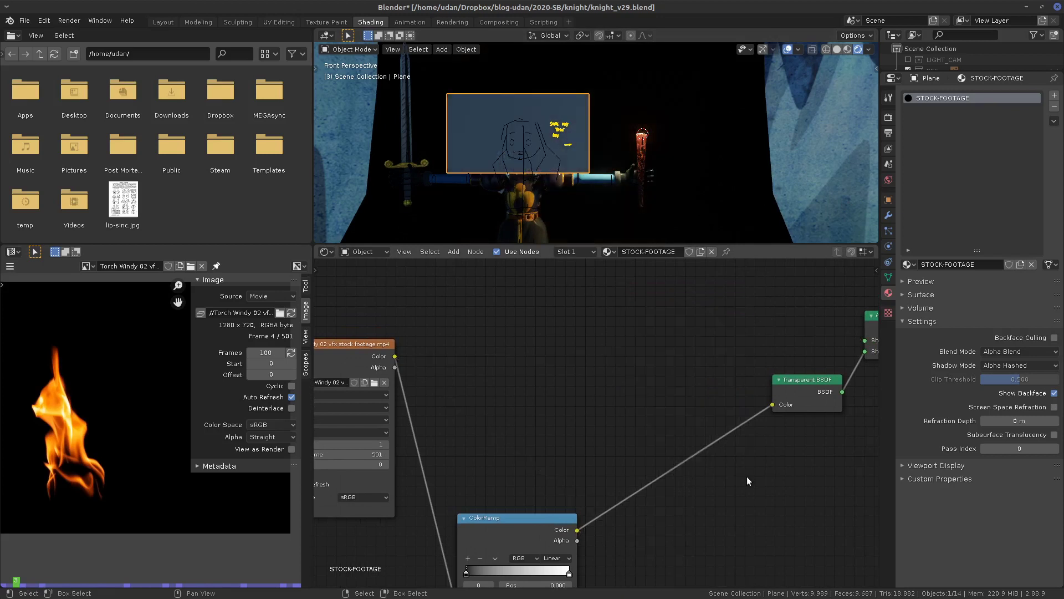
drag(499, 518, 592, 412)
drag(379, 342, 443, 320)
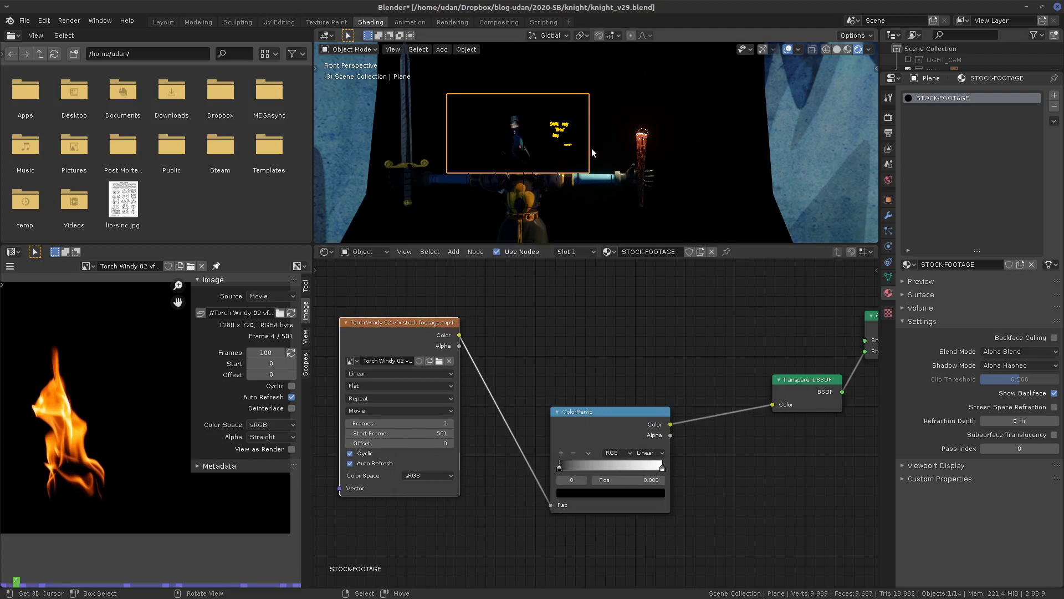
scroll(604, 151, up, 3)
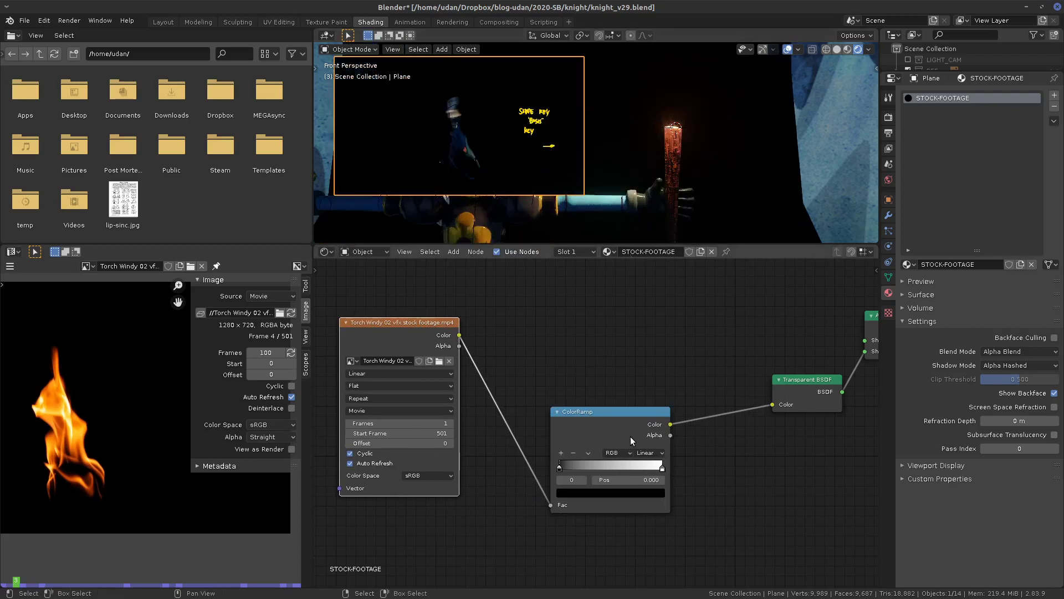
- Add an Emission shader, feed its Color from the footage texture's Color, and connect its output to the Add Shader's first input
key(shift+a)
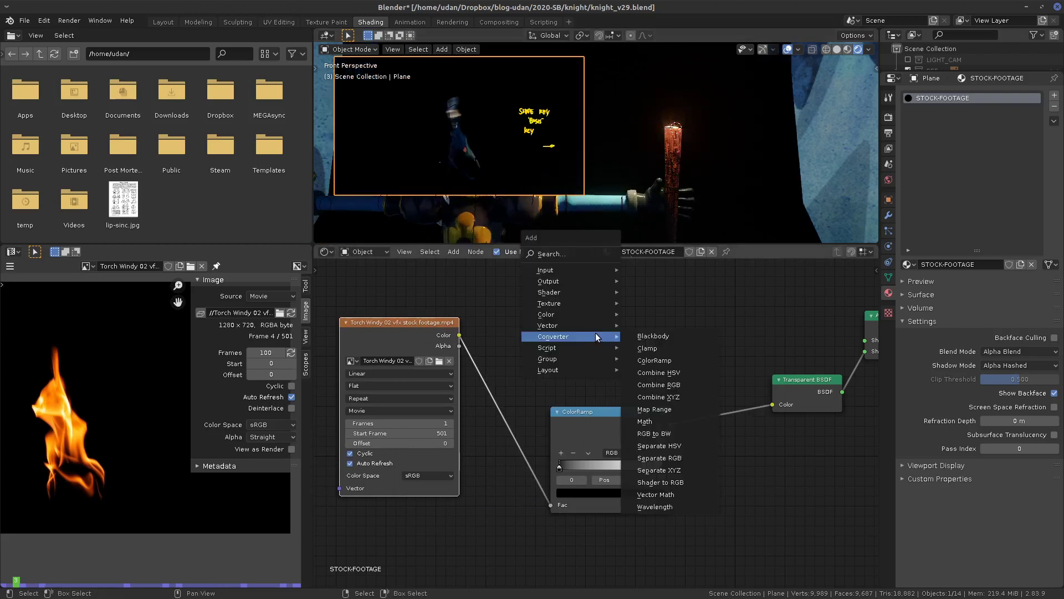
mouse_move(578, 301)
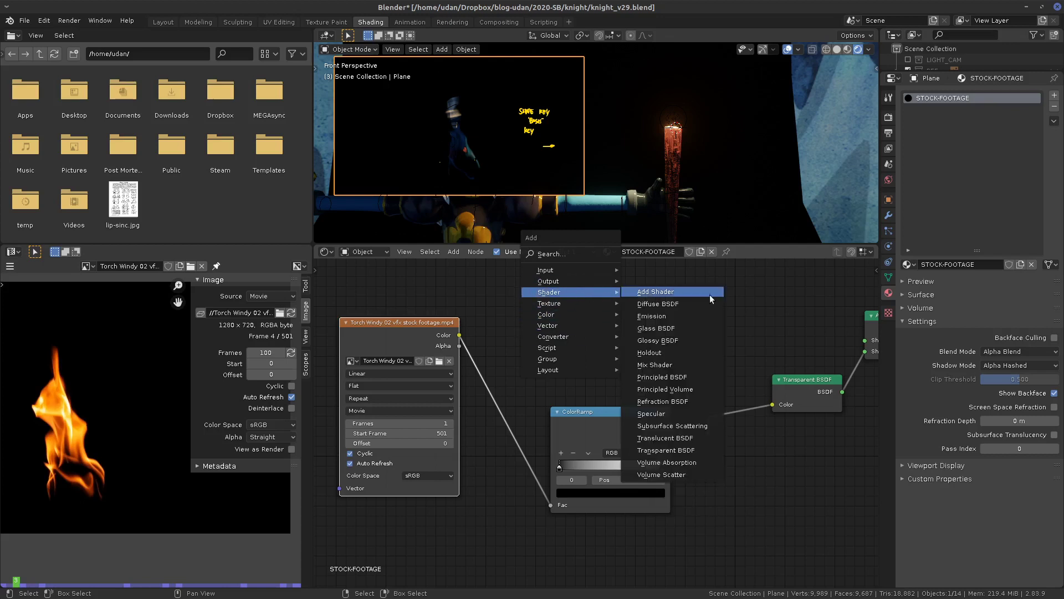
click(690, 316)
click(648, 288)
drag(459, 335, 640, 306)
drag(710, 294, 865, 340)
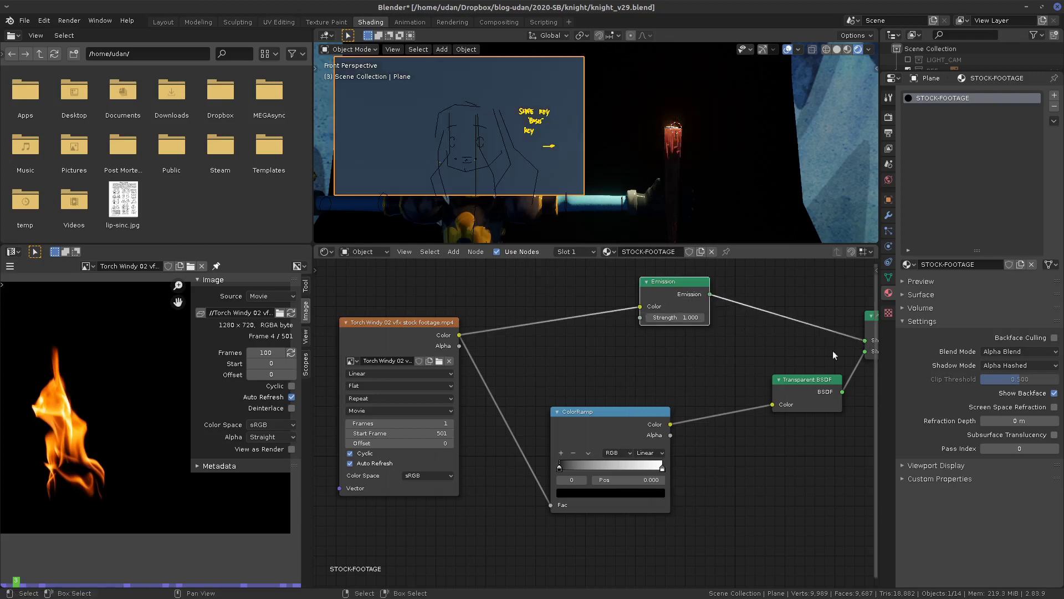
- Move the ColorRamp node beside the Transparent BSDF and reverse its gradient to run from white to black
drag(581, 428, 654, 406)
drag(685, 319, 688, 331)
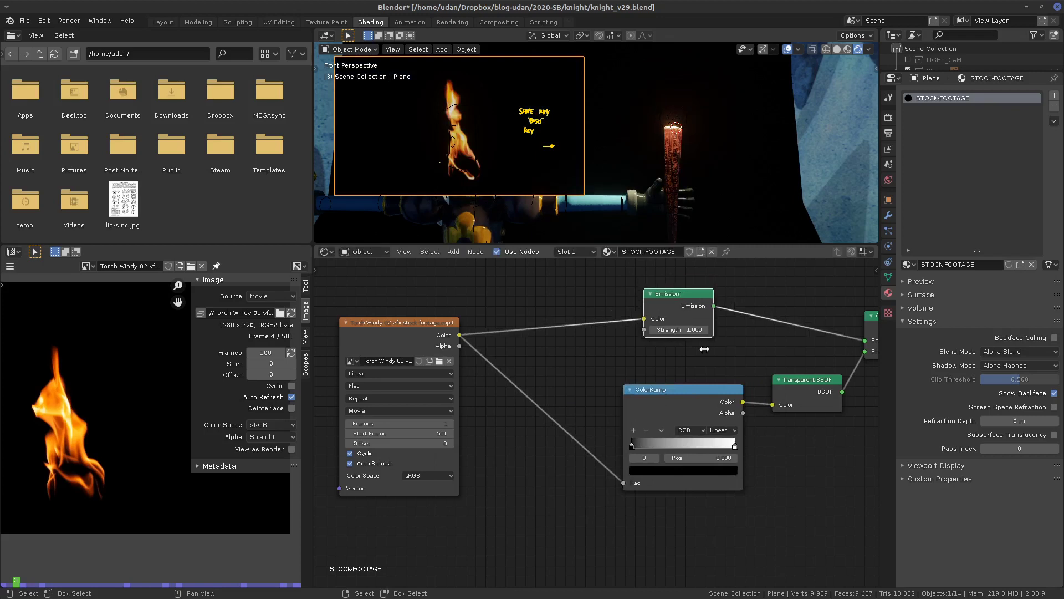
drag(735, 445, 582, 461)
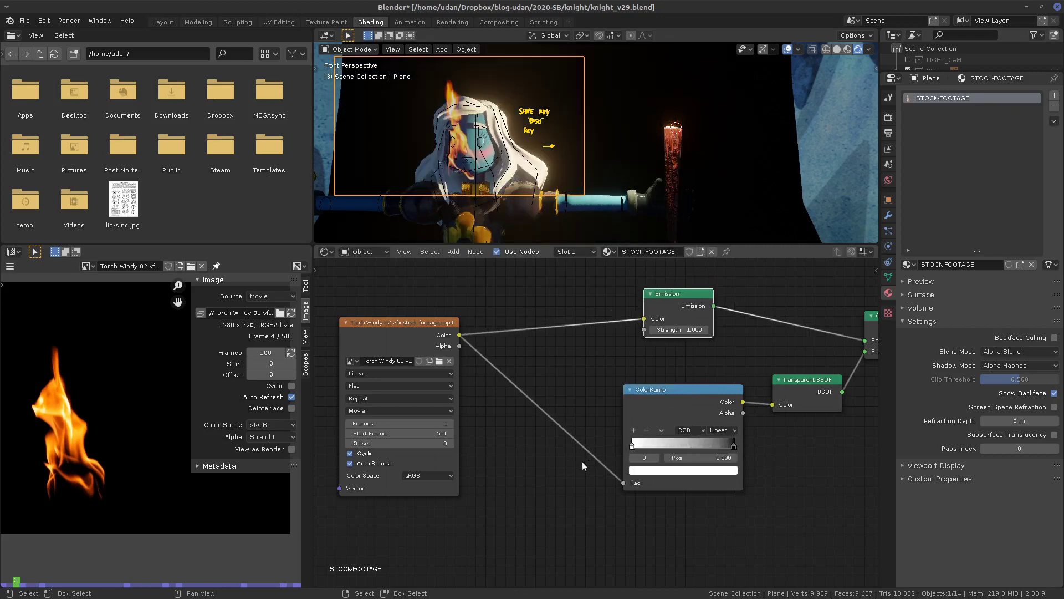
- Move the footage texture node closer to the Emission node and set the Emission Strength to 16.3
drag(417, 327, 510, 331)
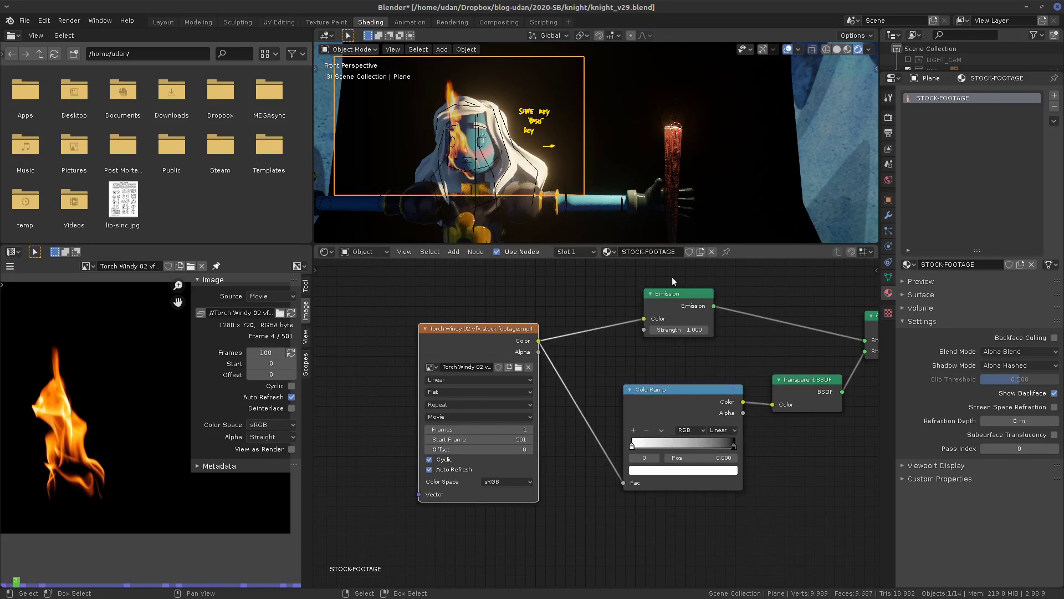
drag(687, 329, 734, 327)
- In front view, move the footage plane about 0.59 m along X and 0.11 m up onto the torch head
middle_drag(643, 193, 666, 172)
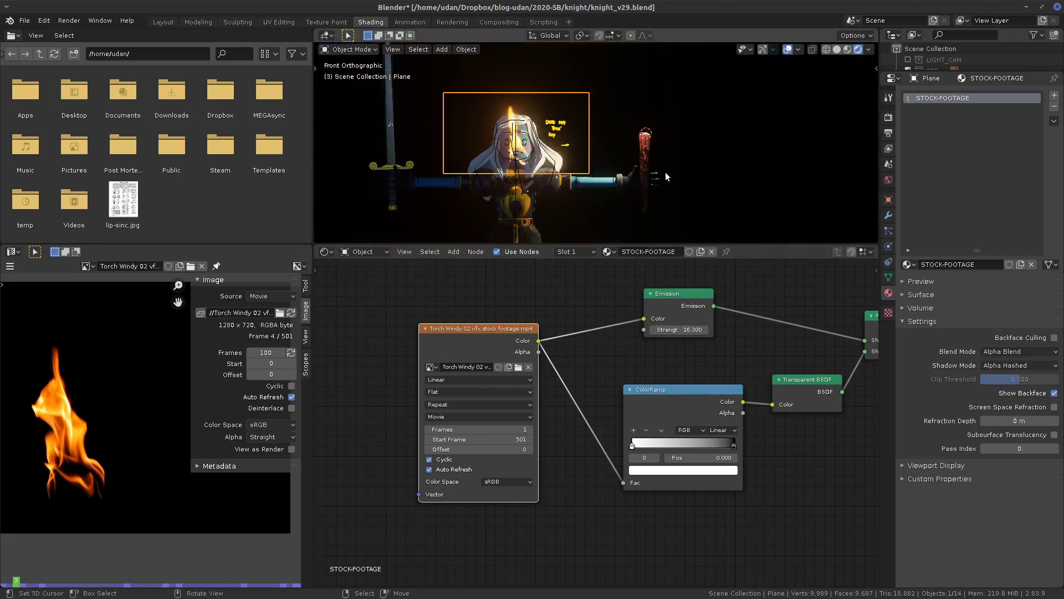
key(g)
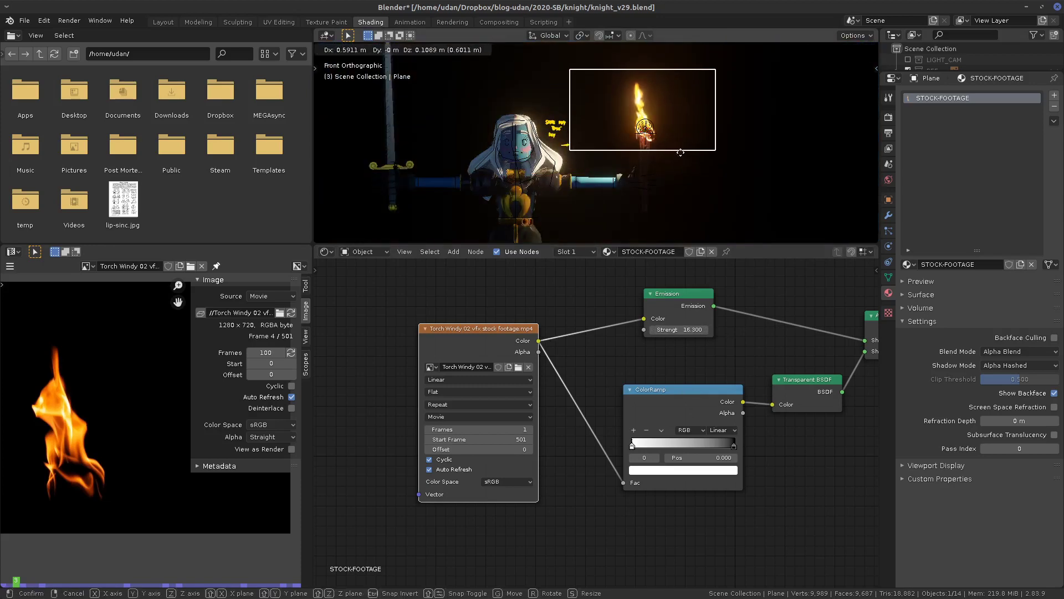
click(678, 153)
key(KP_Decimal)
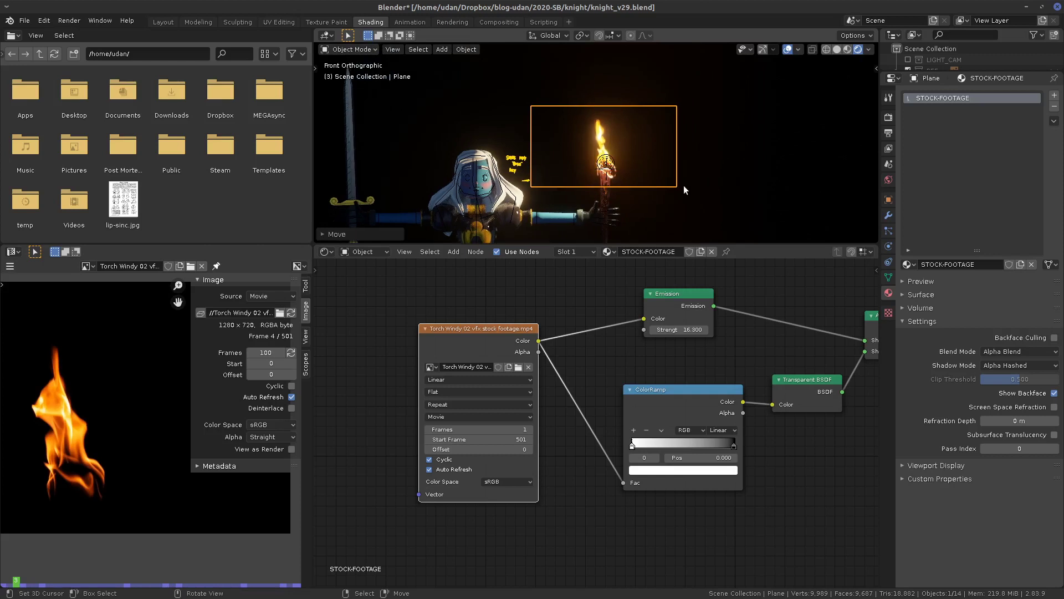
scroll(687, 189, up, 5)
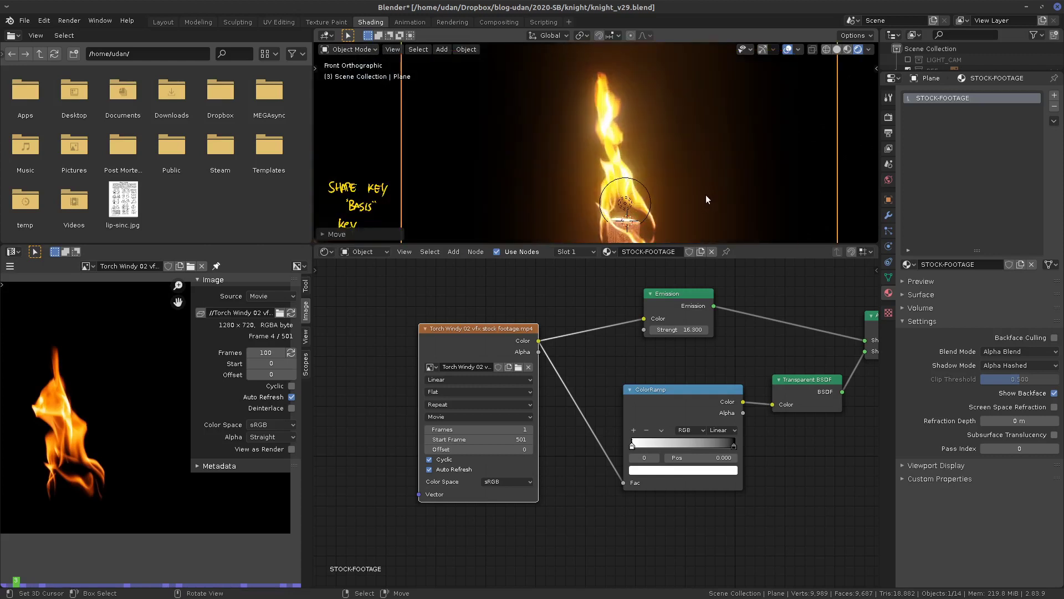
- Move the footage plane about 0.07 m along Y to line its depth up with the torch
key(KP_3)
shift+middle_drag(634, 204, 674, 156)
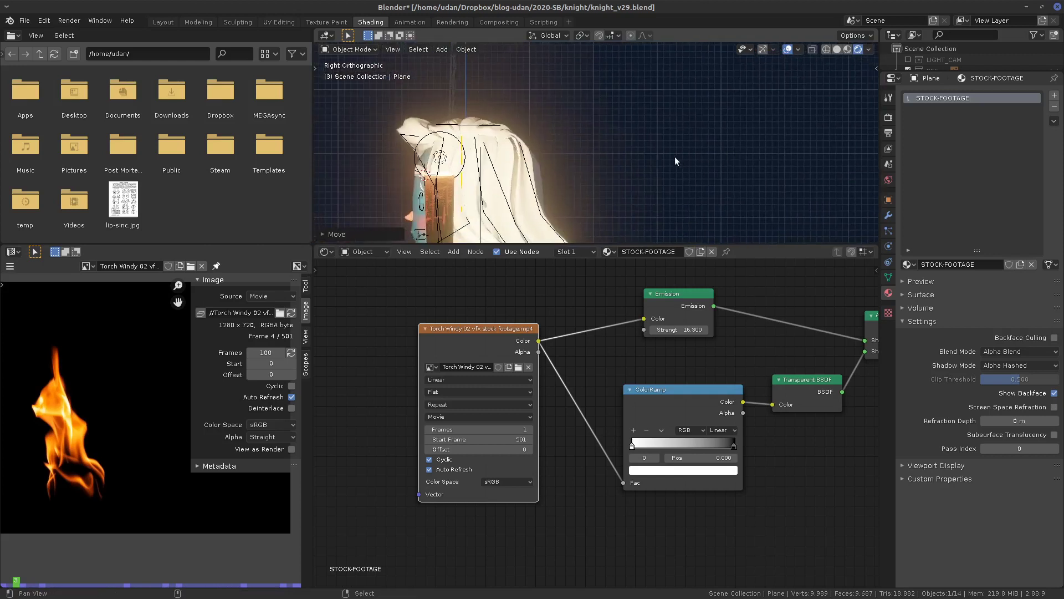
scroll(633, 175, down, 6)
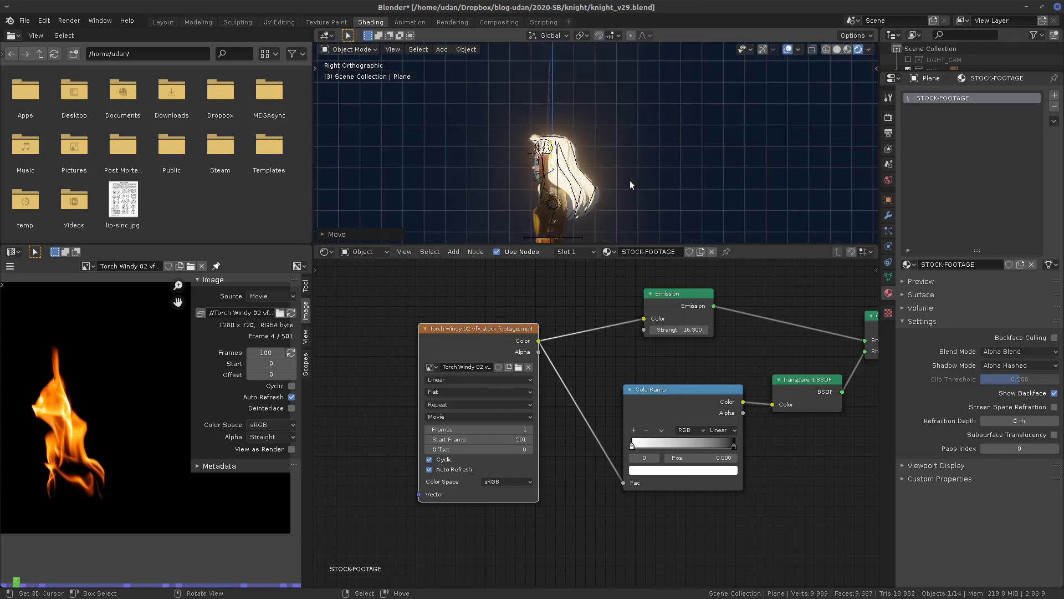
middle_drag(627, 181, 594, 155)
key(g)
key(y)
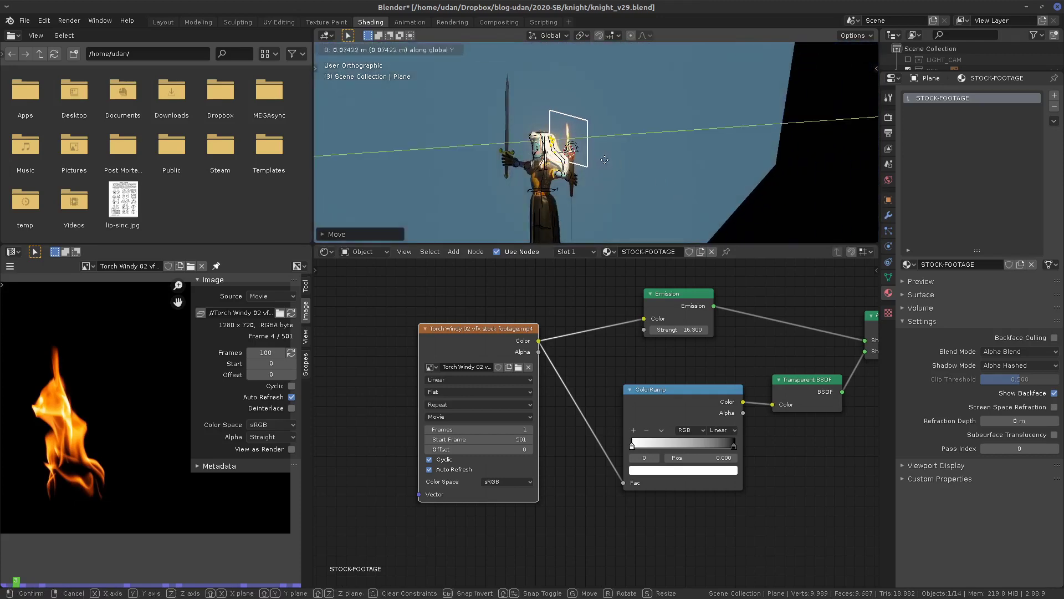
click(604, 160)
- In front view, shrink and lower the footage plane so its flame sits on the torch head, and play the animation
key(KP_1)
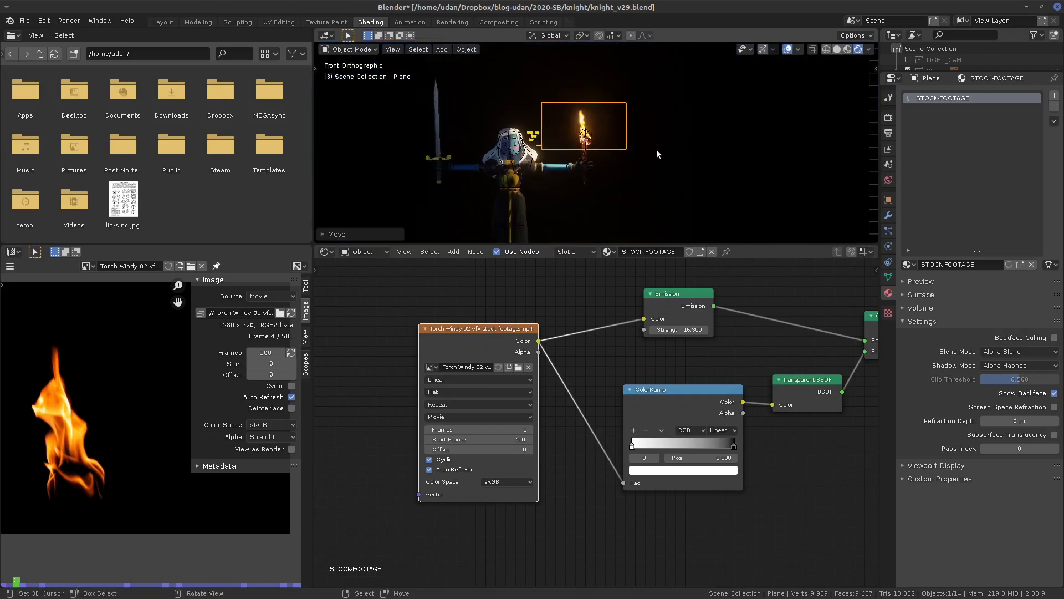
scroll(660, 148, up, 9)
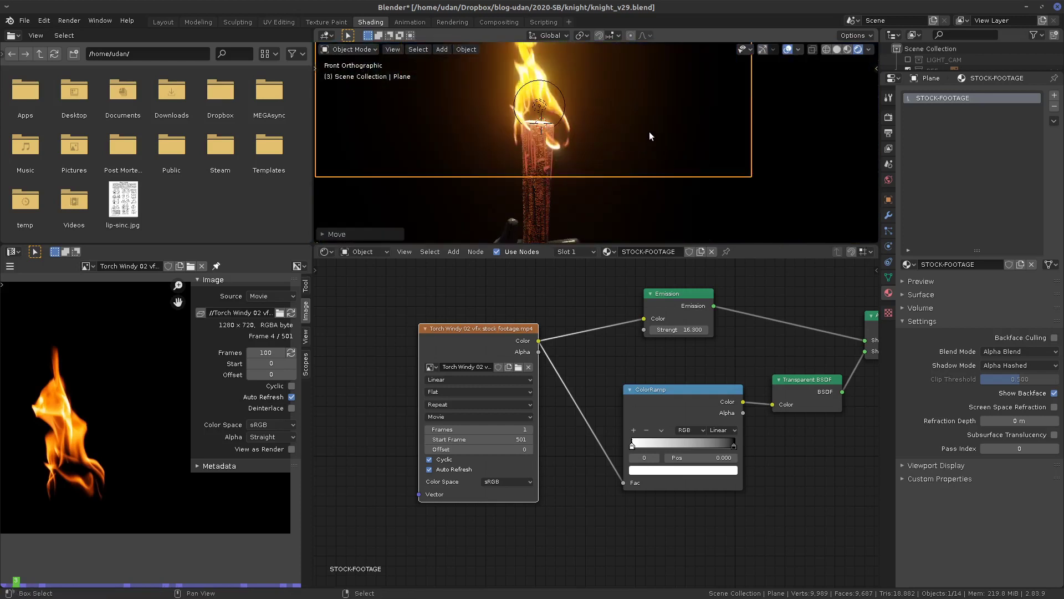
mouse_move(650, 131)
shift+middle_down()
mouse_move(723, 210)
mouse_move(740, 195)
shift+middle_up()
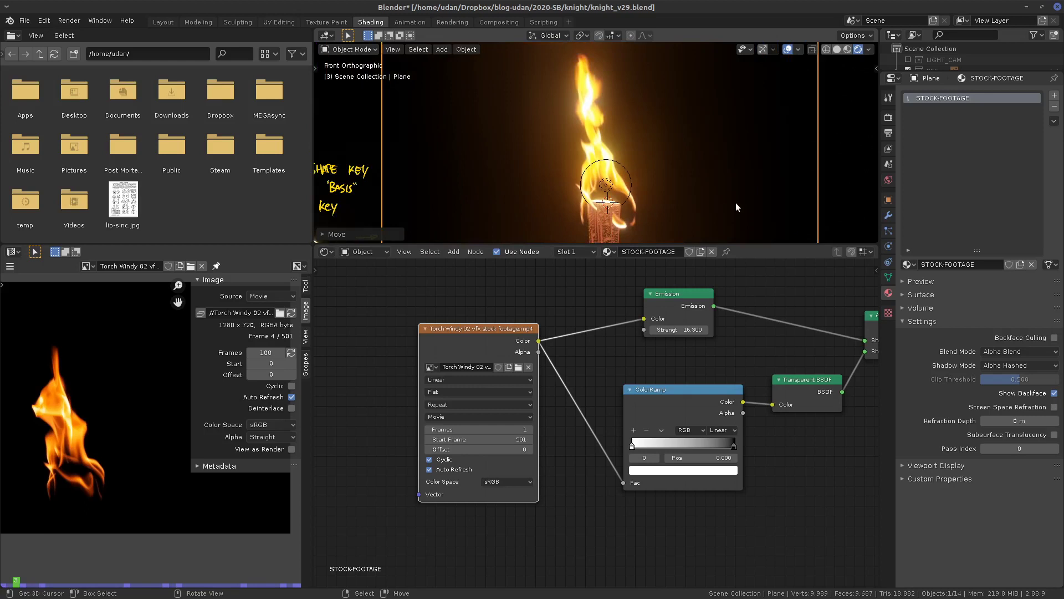
key(s)
click(650, 189)
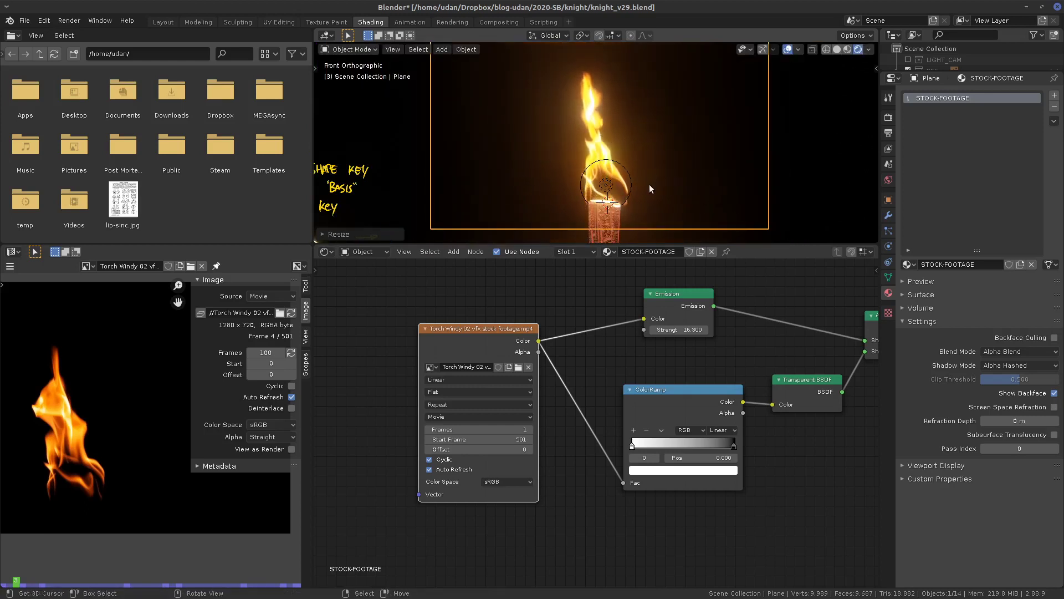
key(g)
click(660, 203)
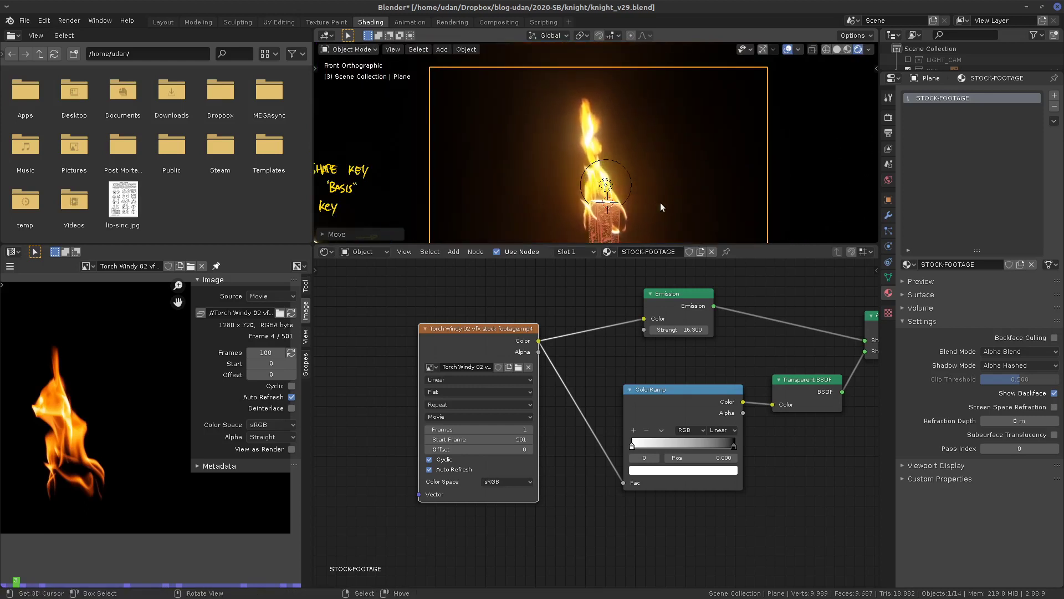
key(space)
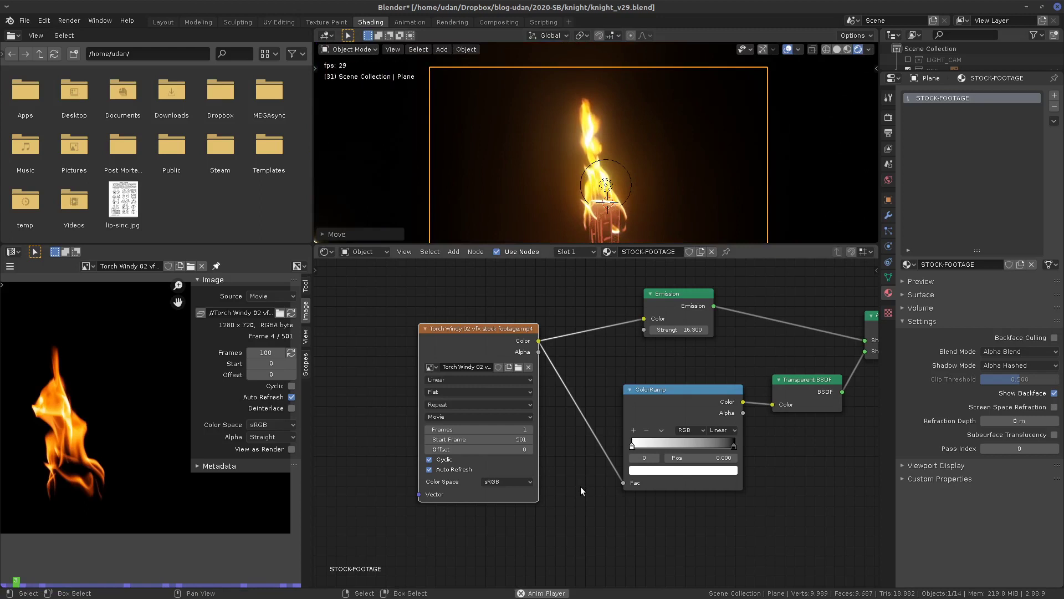
- Switch the viewport to Material Preview shading and play the animation to check the flame
key(Escape)
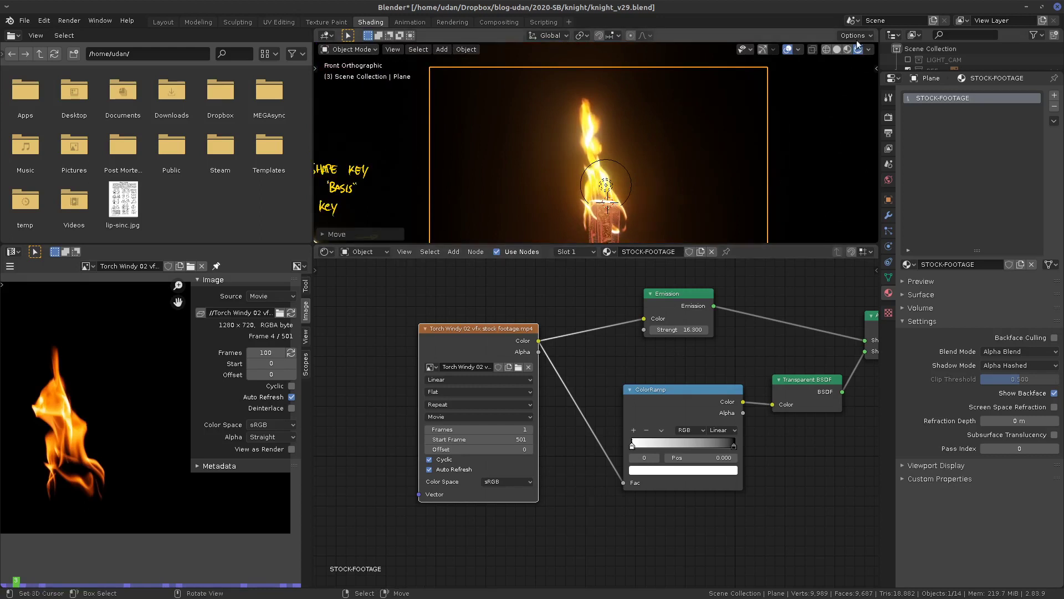
click(847, 50)
key(space)
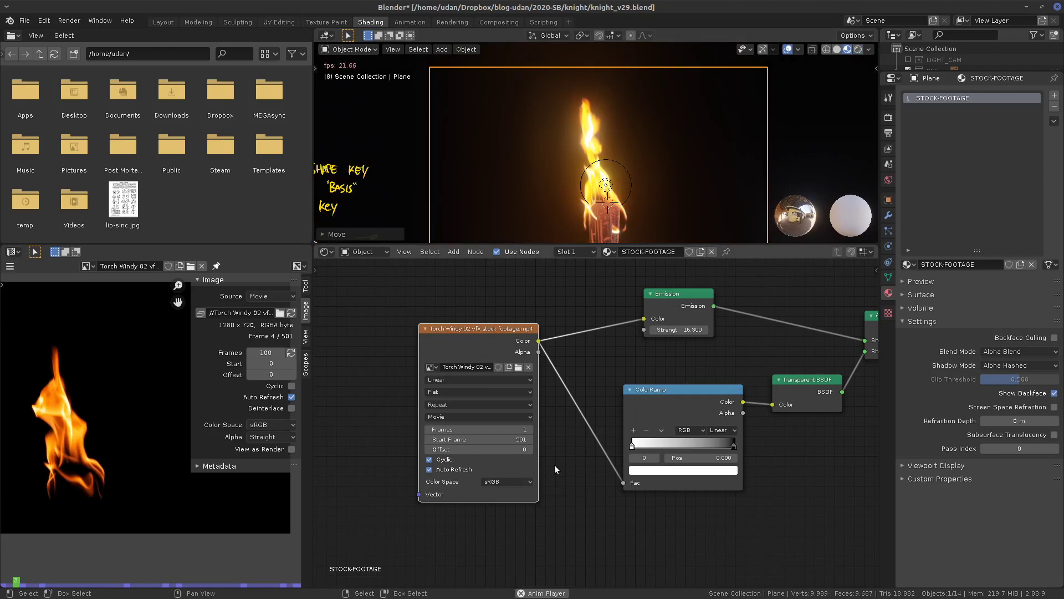
key(Escape)
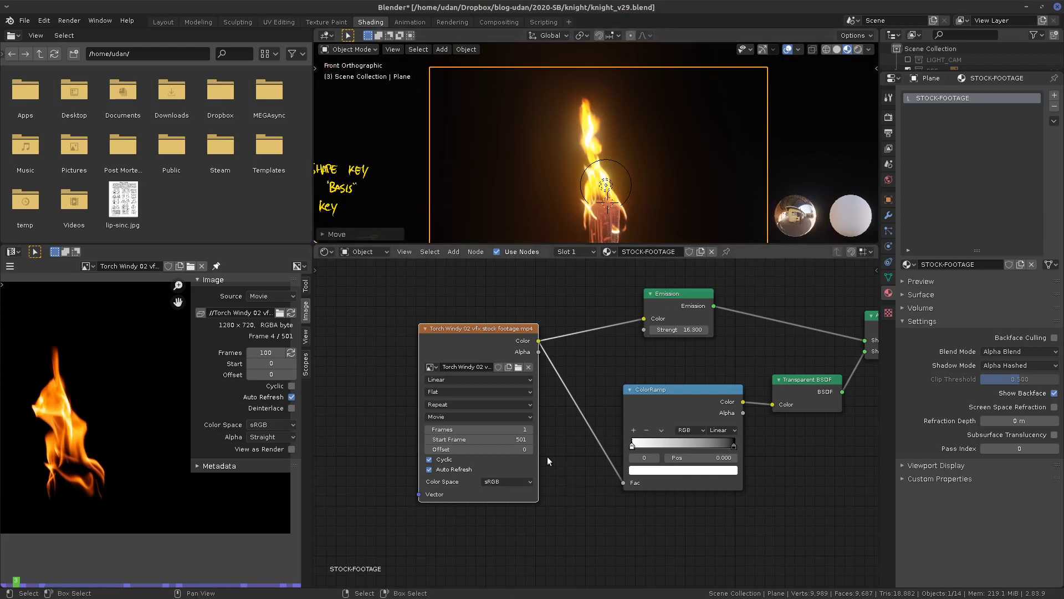
- Tidy the node tree by moving the Transparent BSDF, ColorRamp, Emission and footage texture nodes closer to the Add Shader
drag(496, 328, 498, 338)
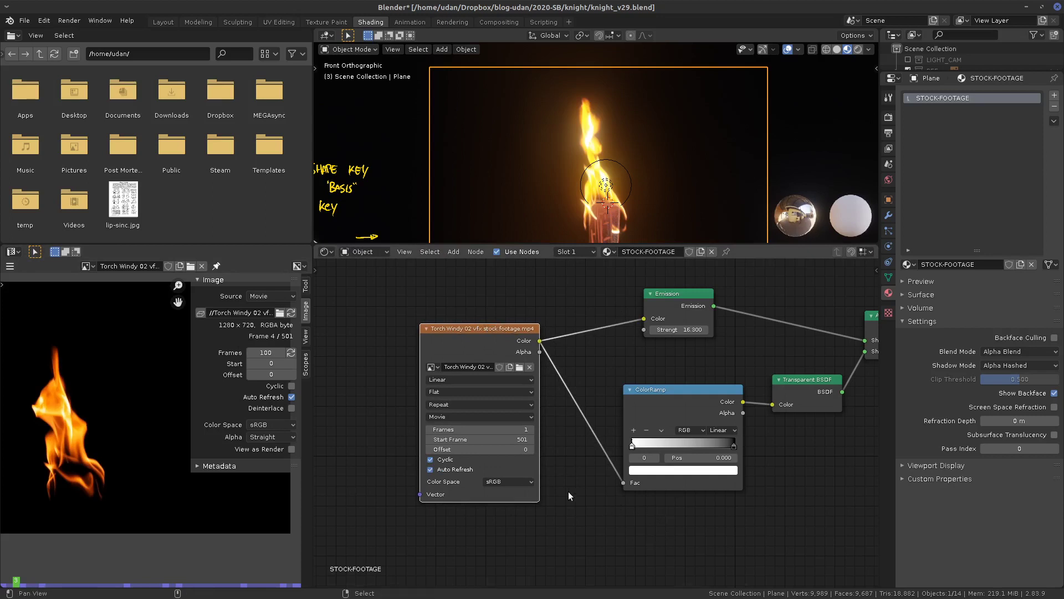
middle_drag(569, 492, 544, 504)
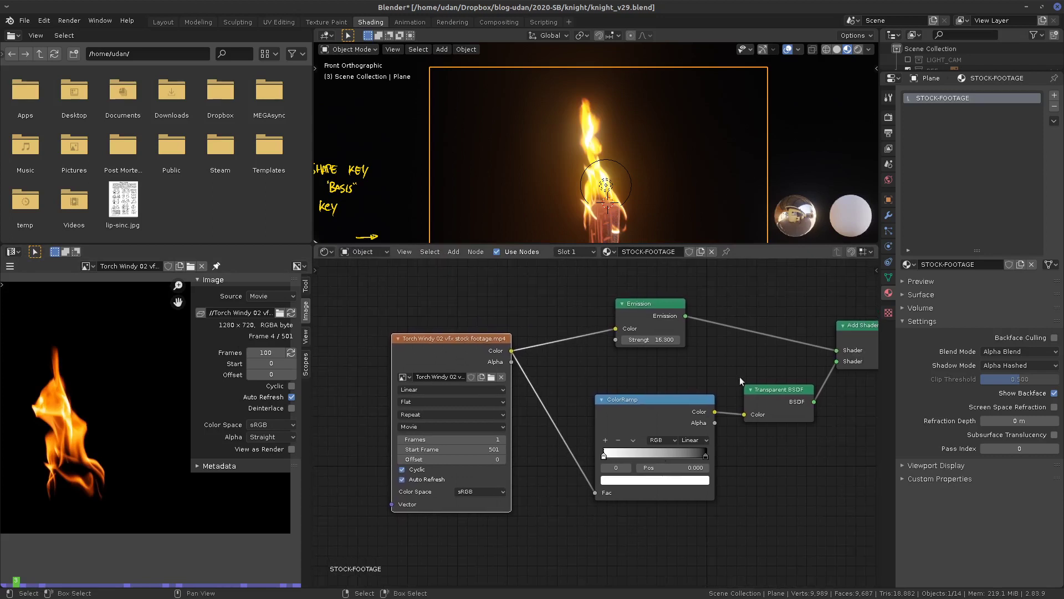
mouse_move(709, 199)
shift+middle_down()
mouse_move(717, 148)
mouse_move(728, 157)
shift+middle_up()
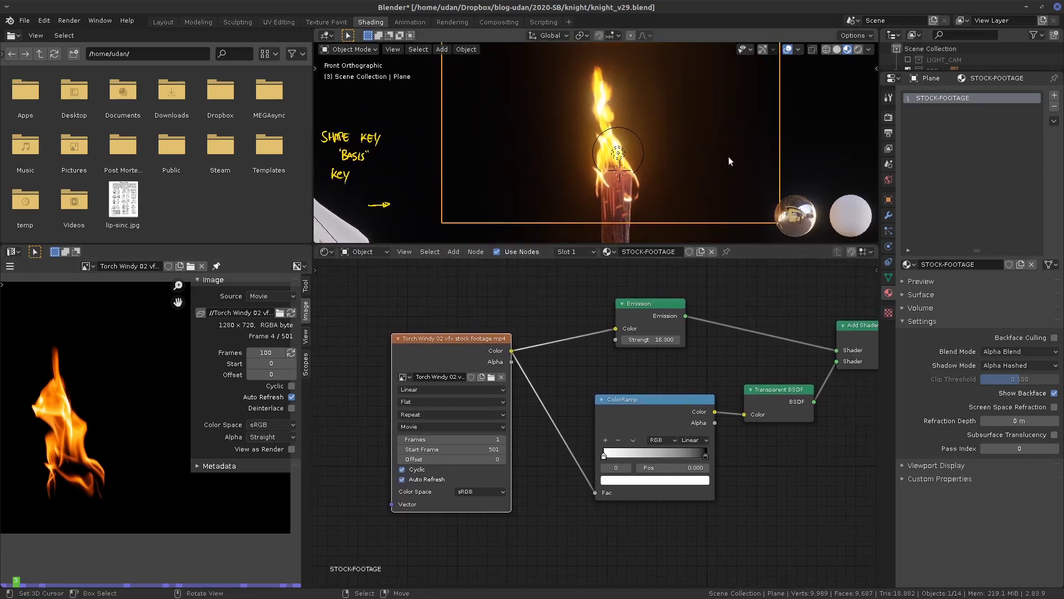
middle_drag(833, 446, 711, 449)
drag(820, 317, 824, 314)
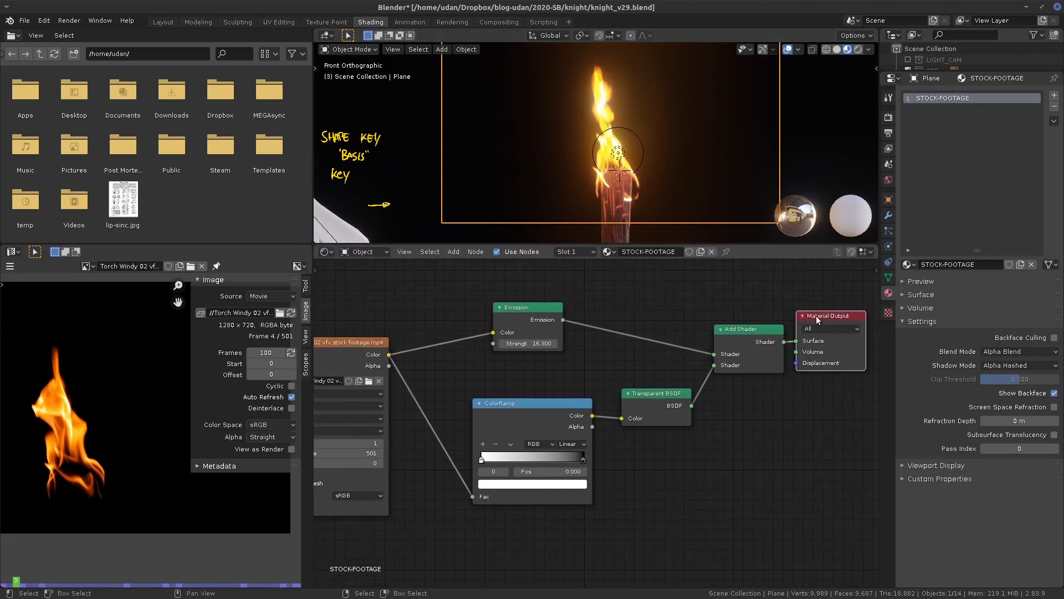
drag(656, 397, 661, 376)
click(564, 403)
drag(564, 403, 580, 388)
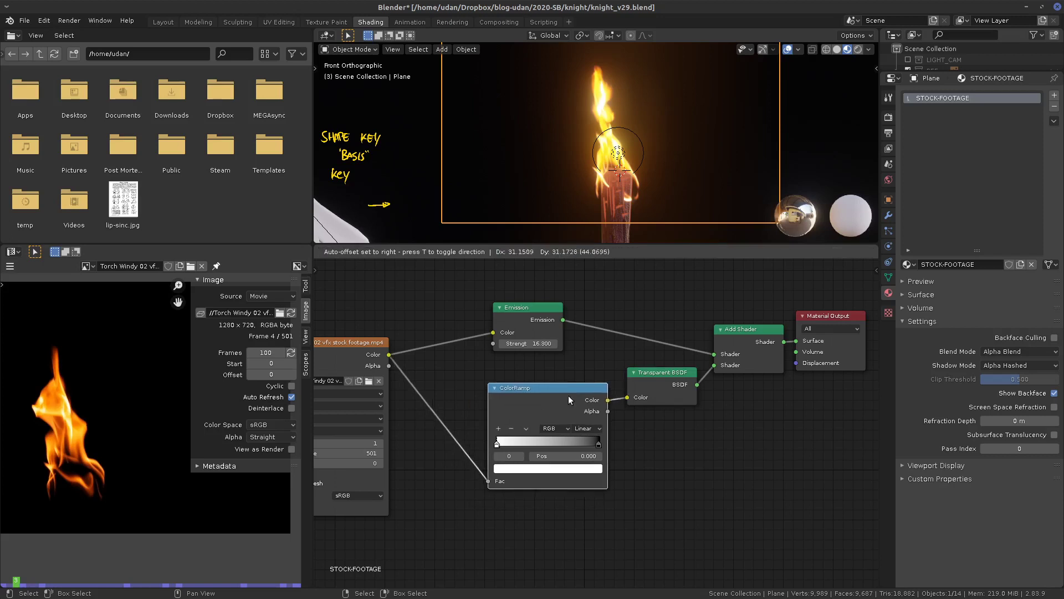
drag(529, 308, 646, 316)
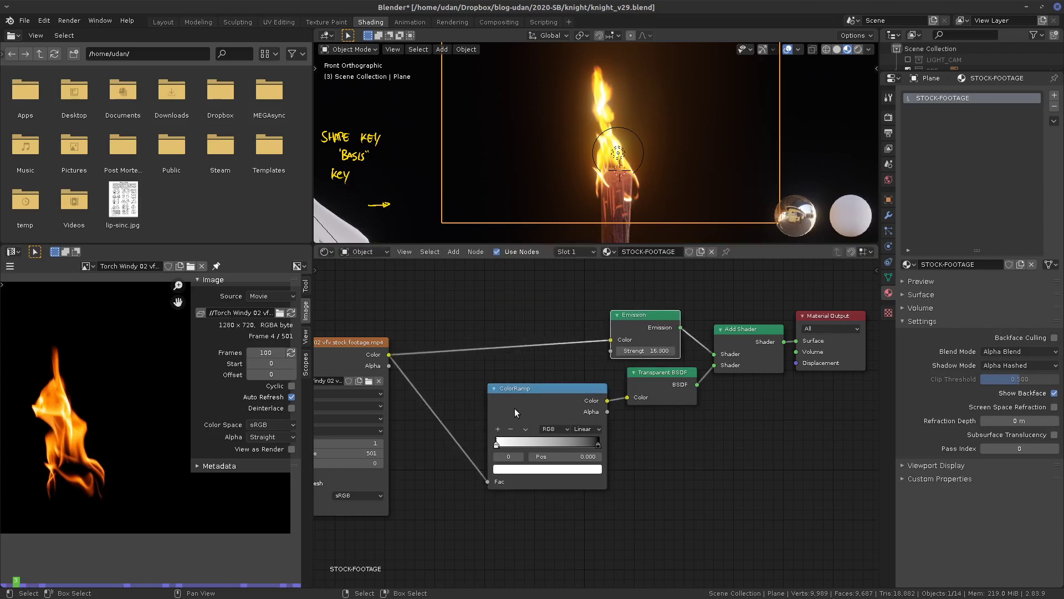
drag(349, 342, 428, 327)
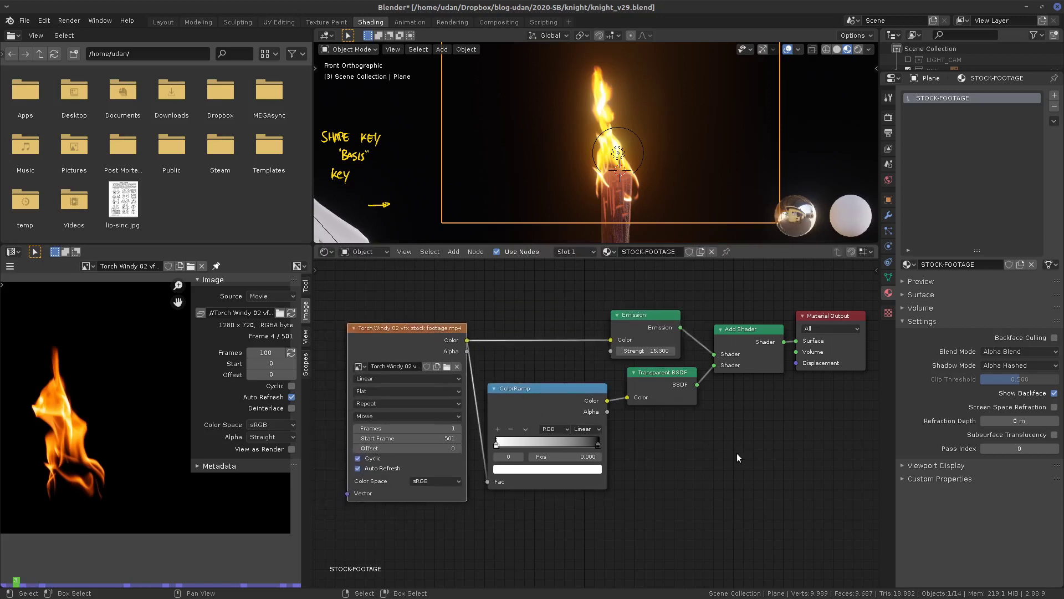
shift+scroll(737, 458, up, 1)
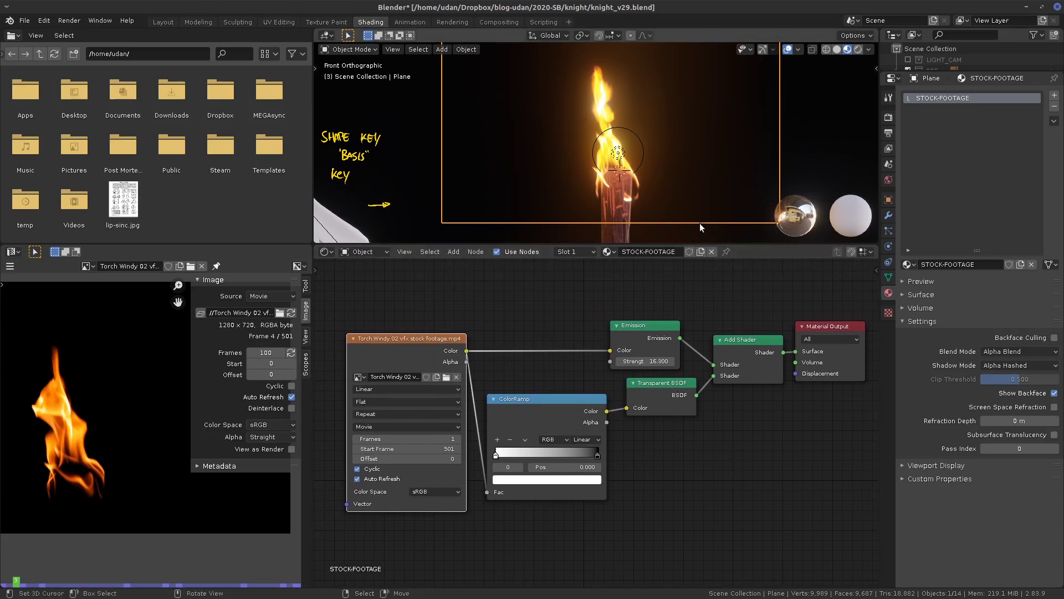
- Show the knight and torch in Rendered shading with the viewport overlays hidden
scroll(702, 224, down, 5)
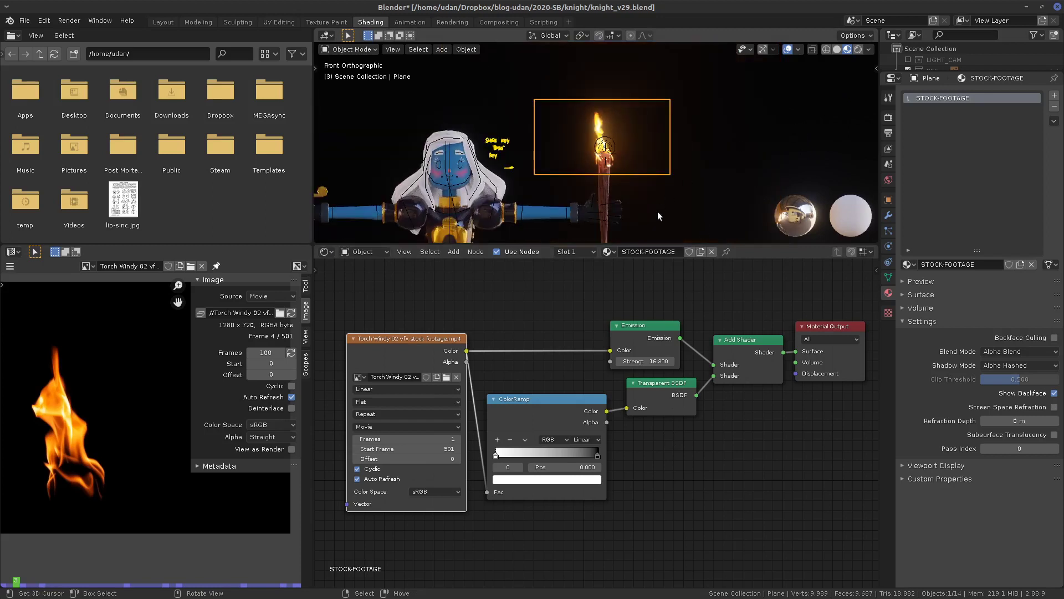
click(857, 49)
shift+middle_drag(715, 258, 733, 236)
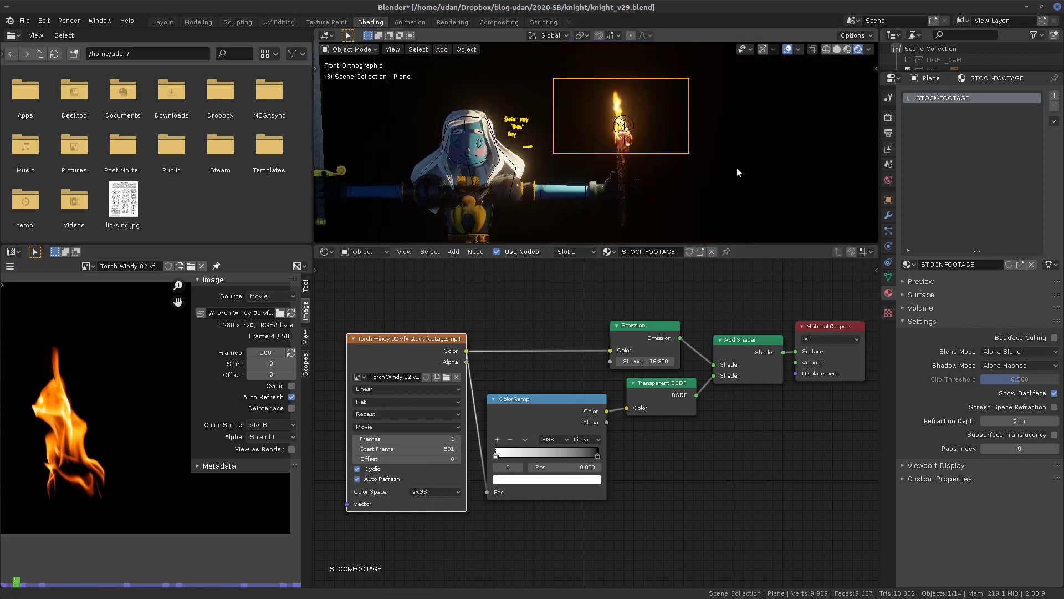
click(787, 50)
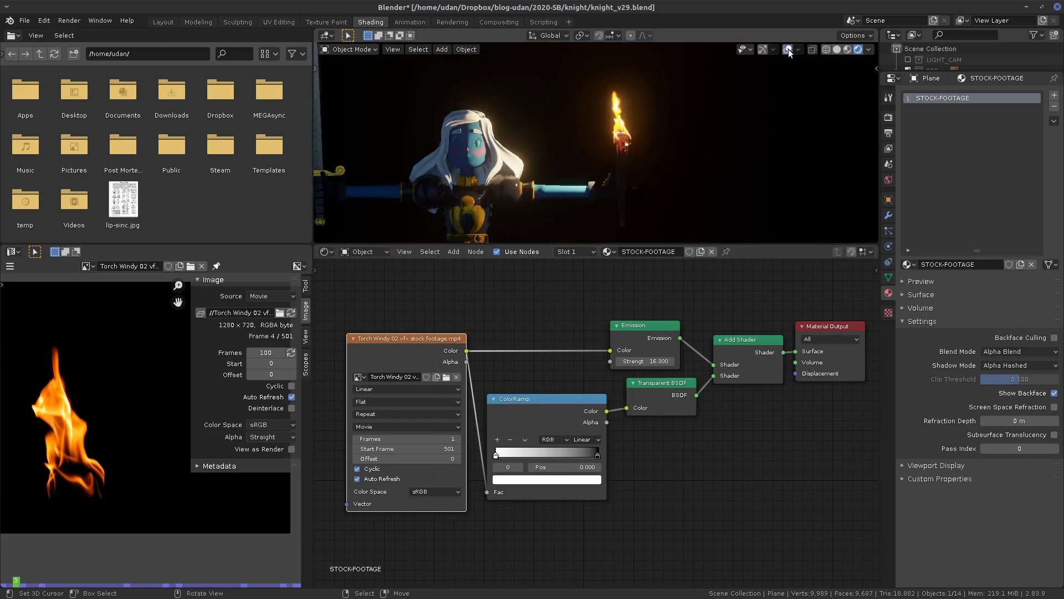
shift+middle_drag(696, 195, 725, 198)
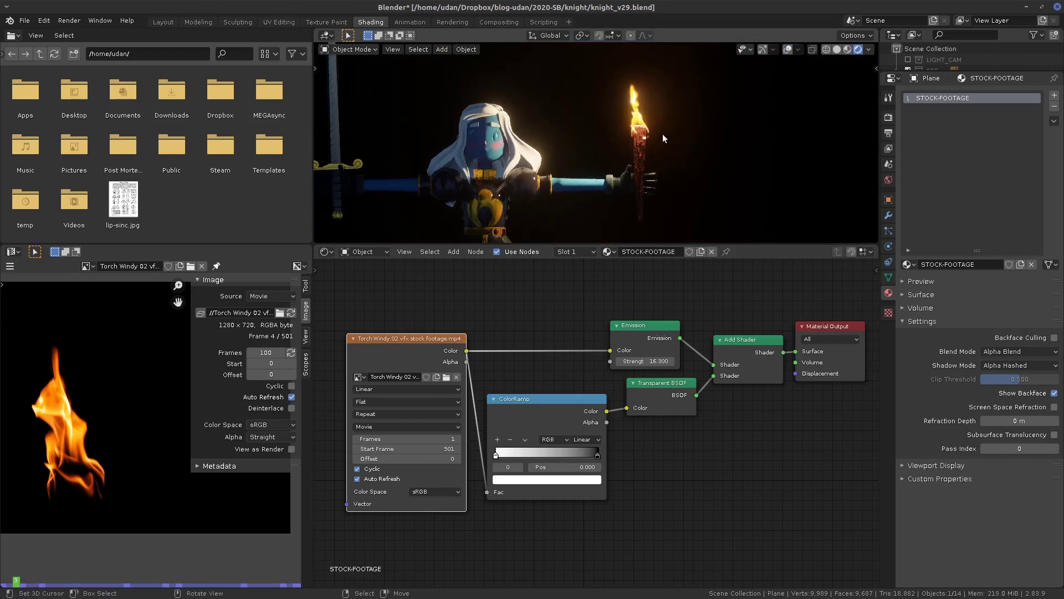
- Enlarge the footage plane slightly and reposition it so the flame sits on the torch head
key(s)
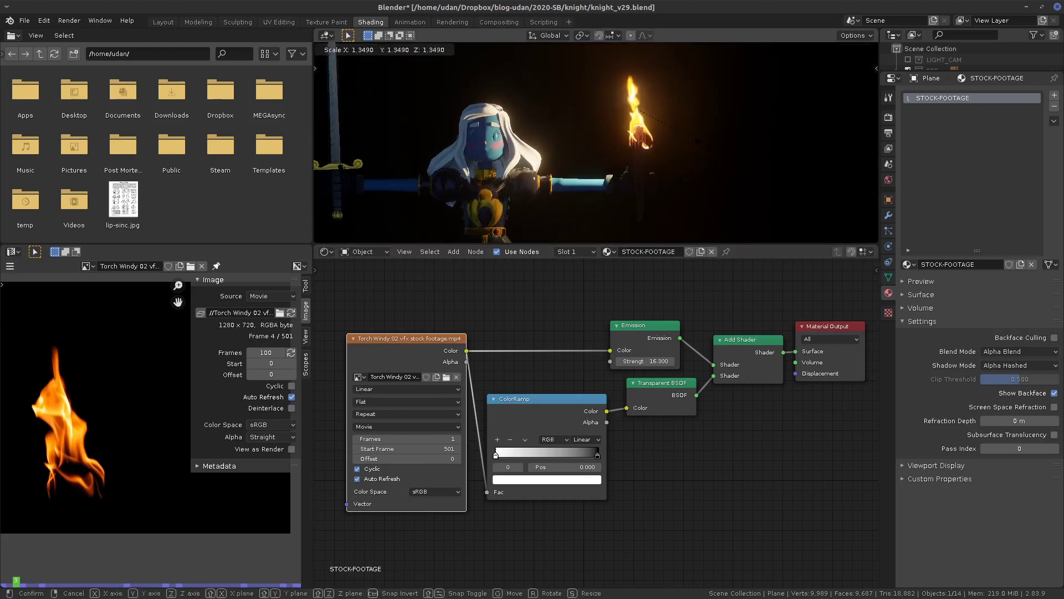
click(681, 158)
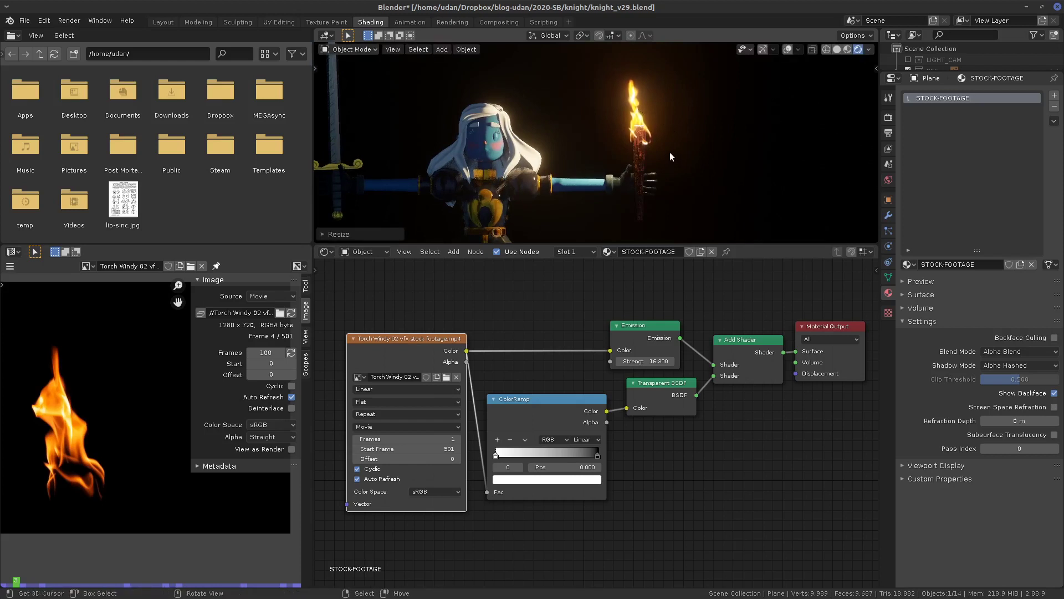
key(g)
click(690, 132)
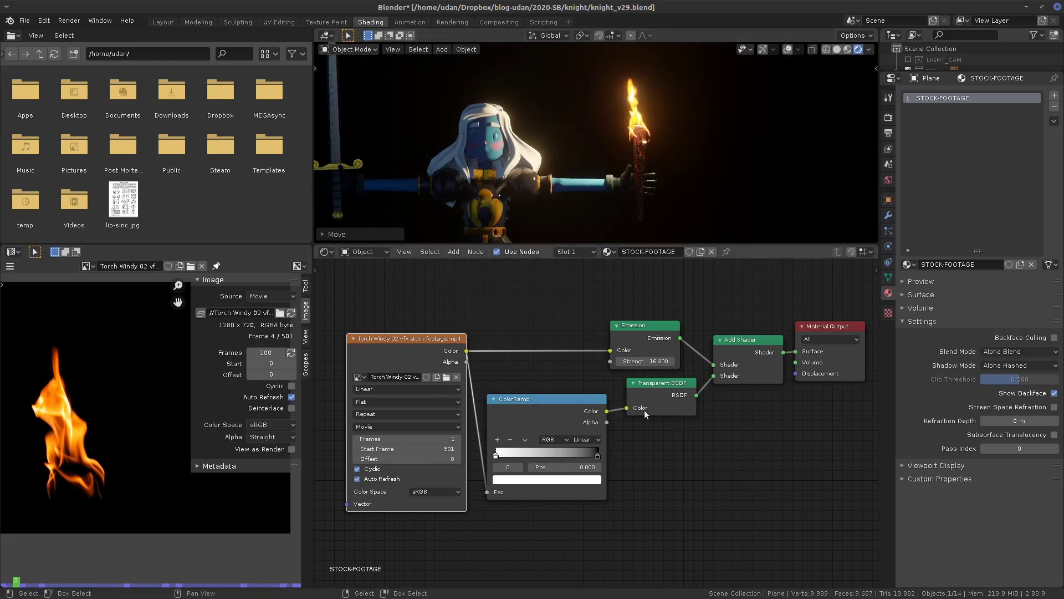
- Play the animation to check the torch flame in the rendered view
key(space)
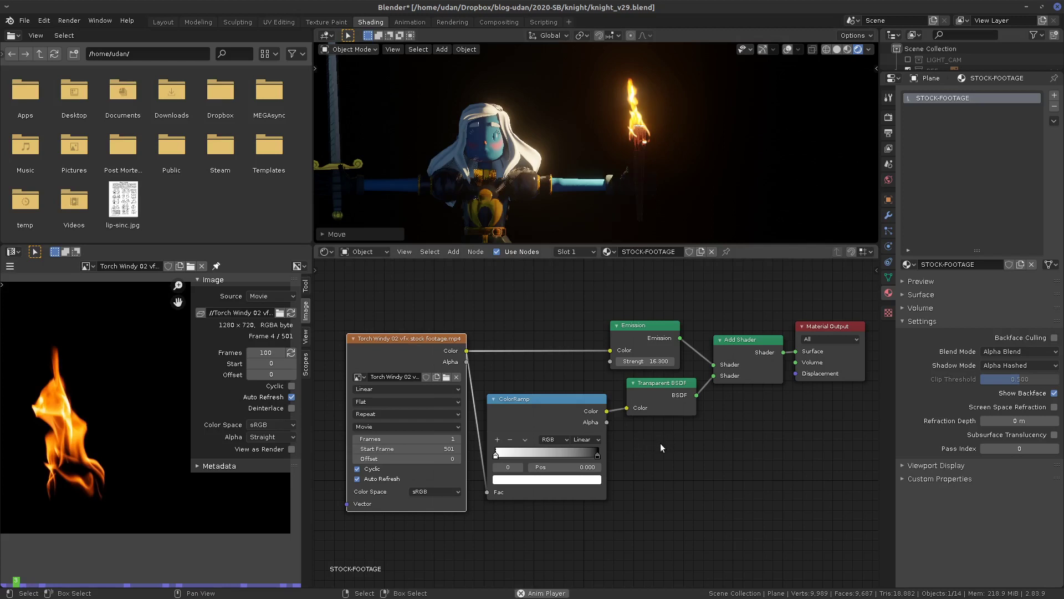
key(space)
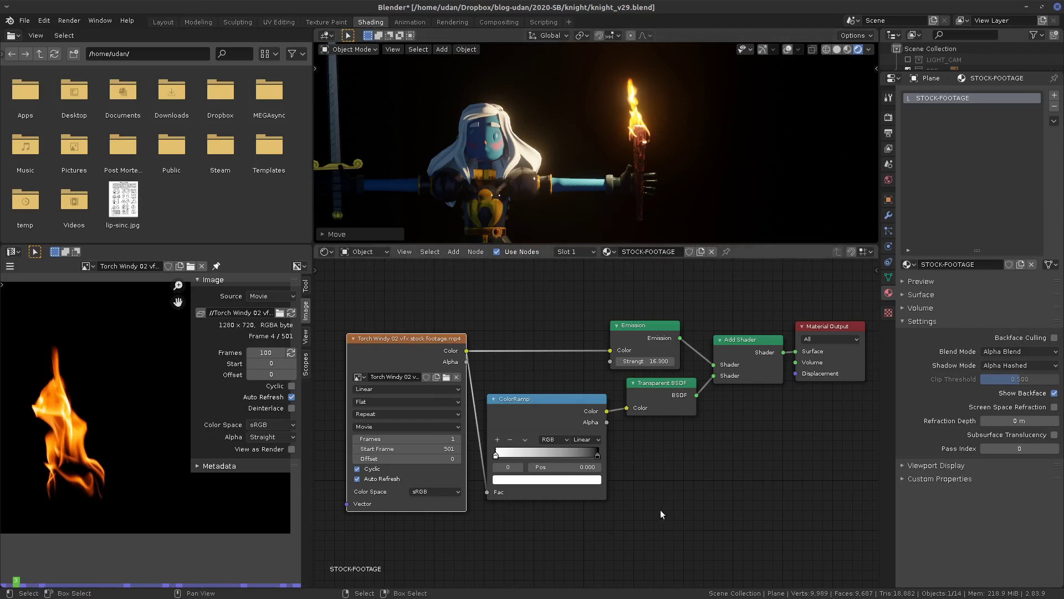
key(space)
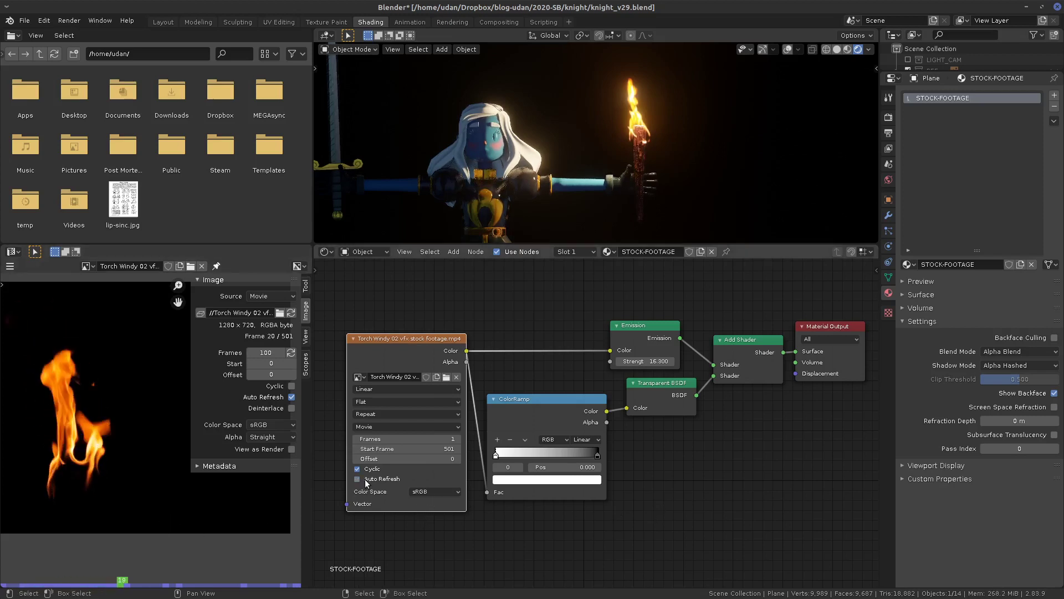
- Add a UV Map node set to UVMap and connect its UV output to the footage texture's Vector input
middle_drag(541, 475, 705, 453)
key(shift+a)
mouse_move(386, 443)
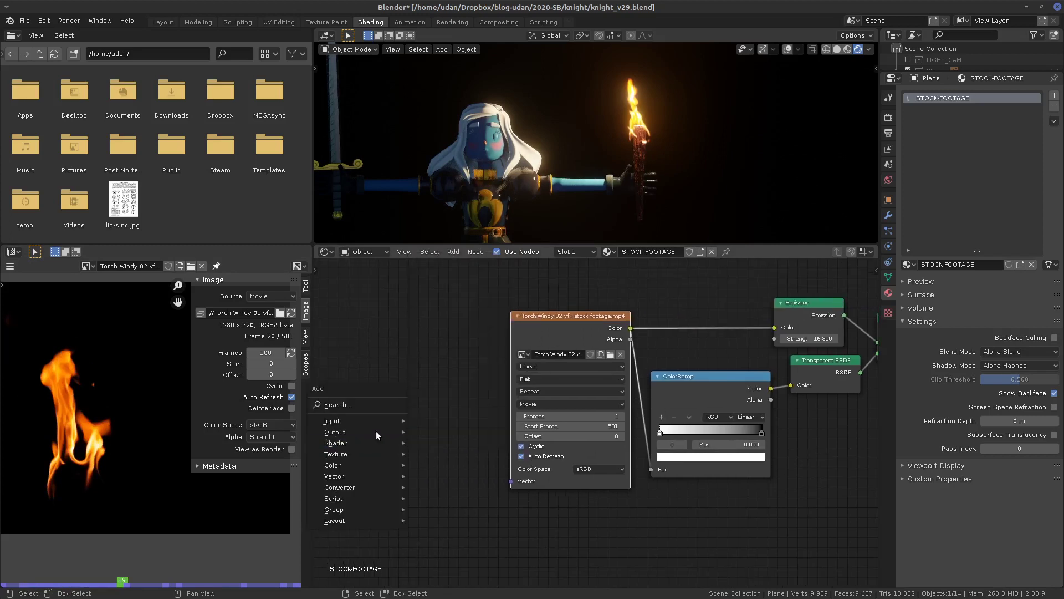
mouse_move(384, 424)
click(455, 368)
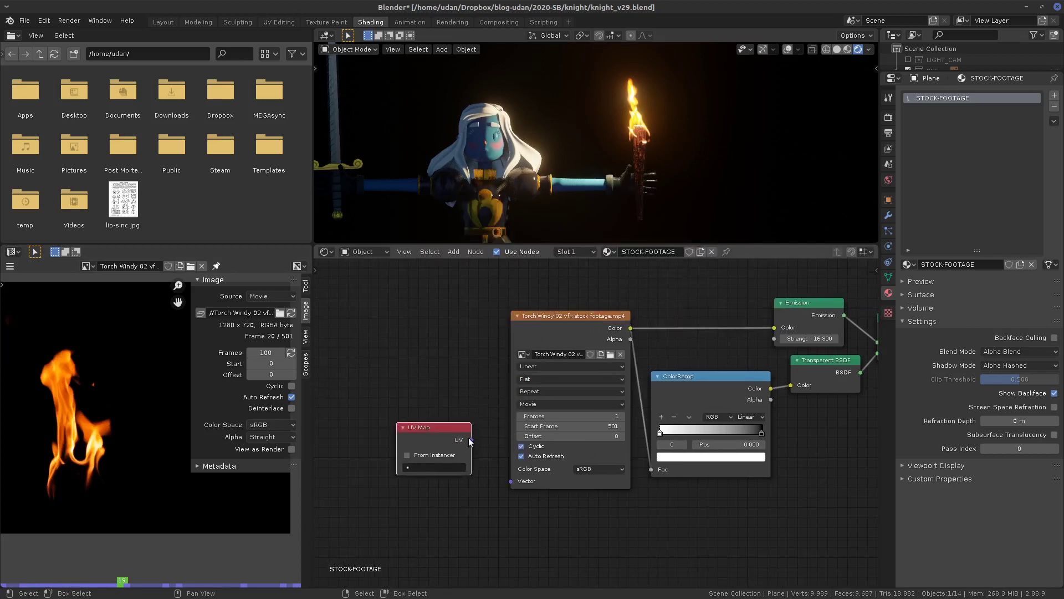
drag(471, 439, 512, 482)
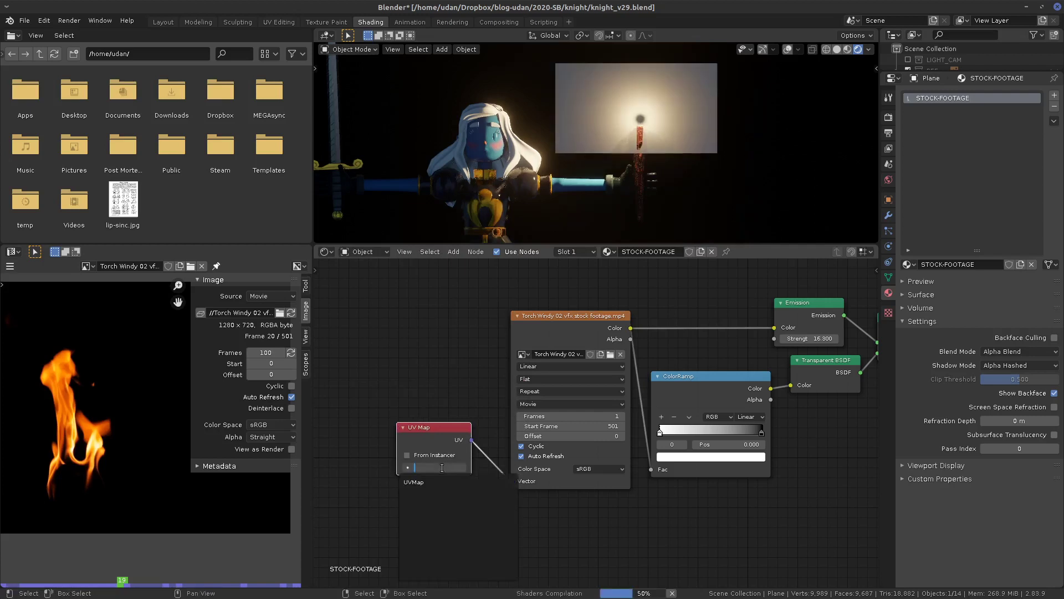
click(443, 467)
click(442, 486)
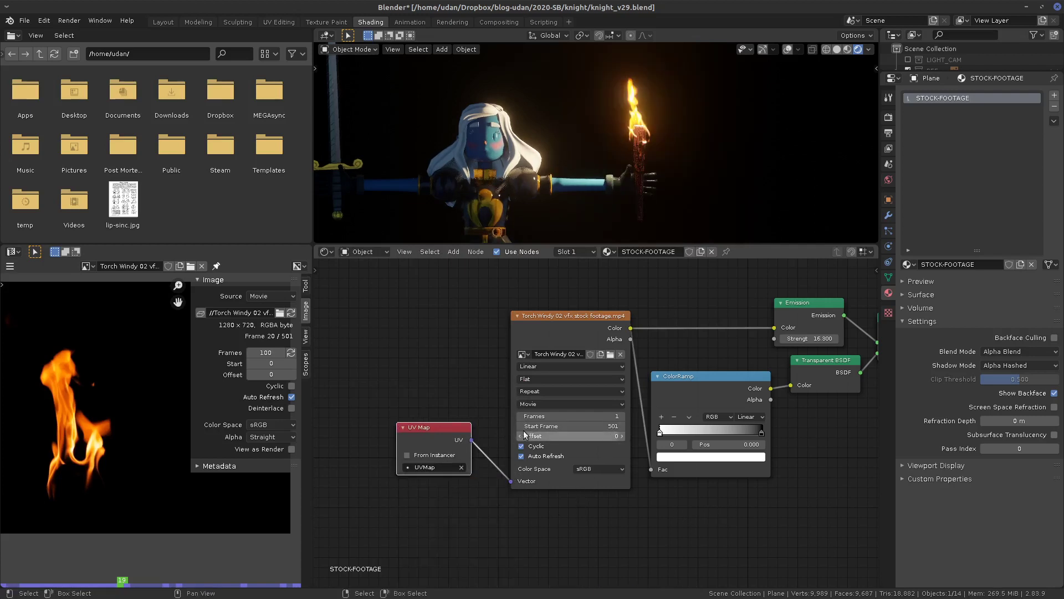
- Set the footage texture's Offset to 1 and its Start Frame to 0
drag(616, 436, 577, 441)
click(585, 443)
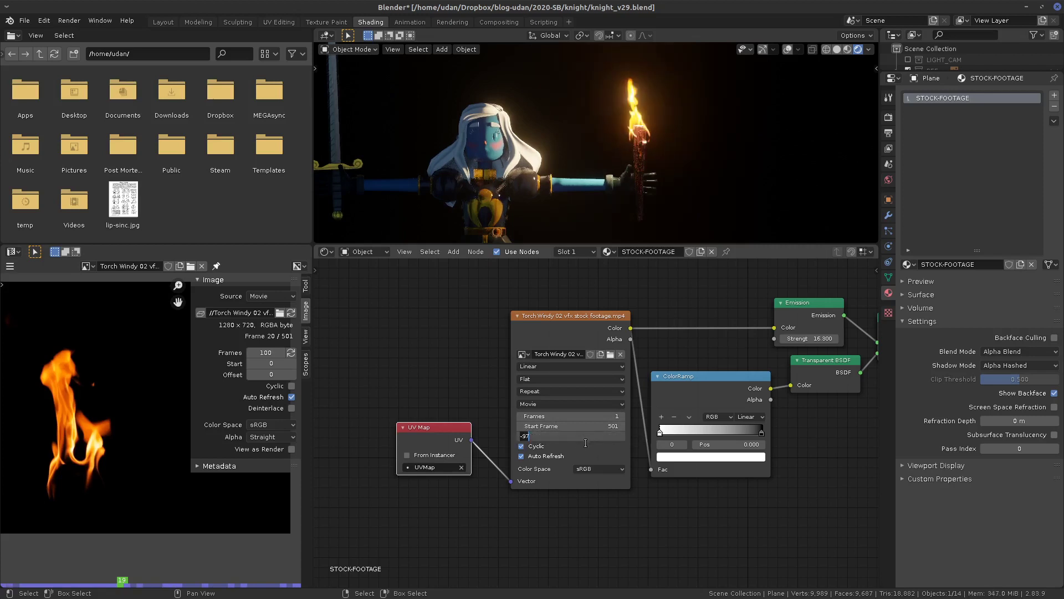
text(1)
key(Return)
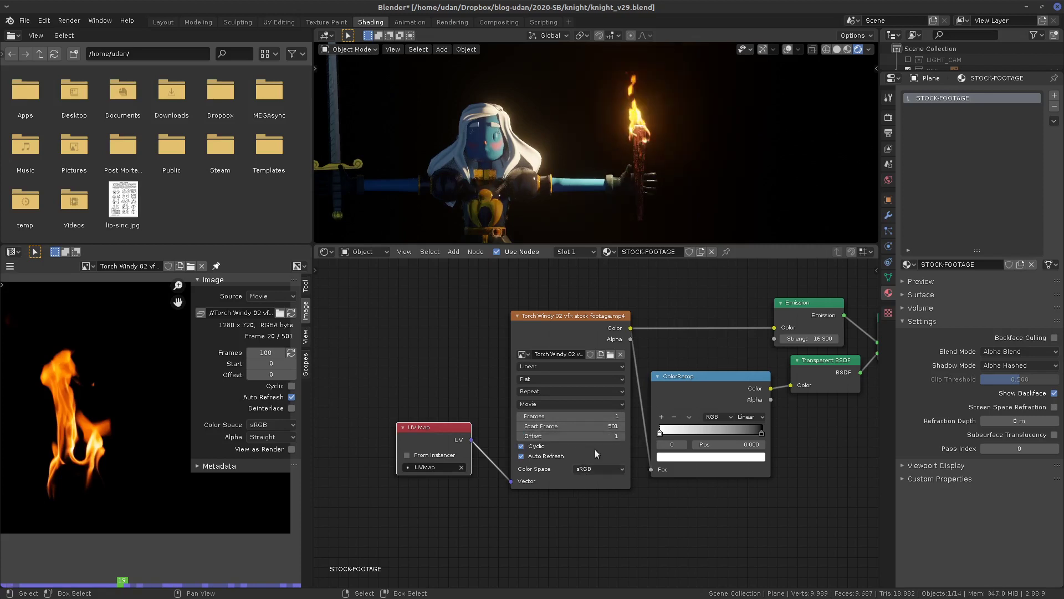
click(601, 426)
text(0)
key(Return)
- Play the animation to review the flame, briefly turning the viewport overlays on and off again
key(ctrl+F11)
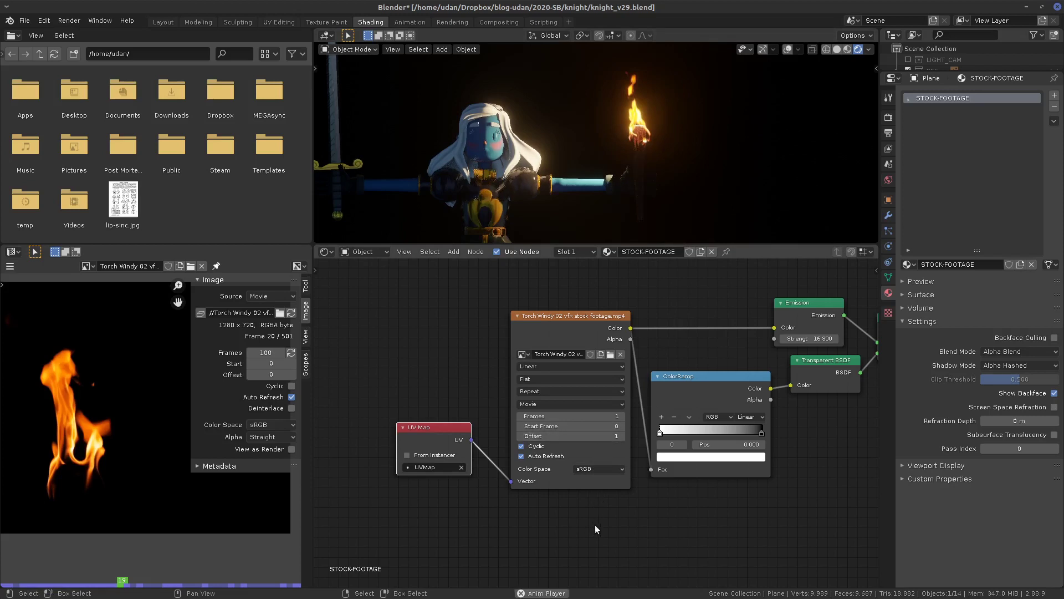
click(788, 49)
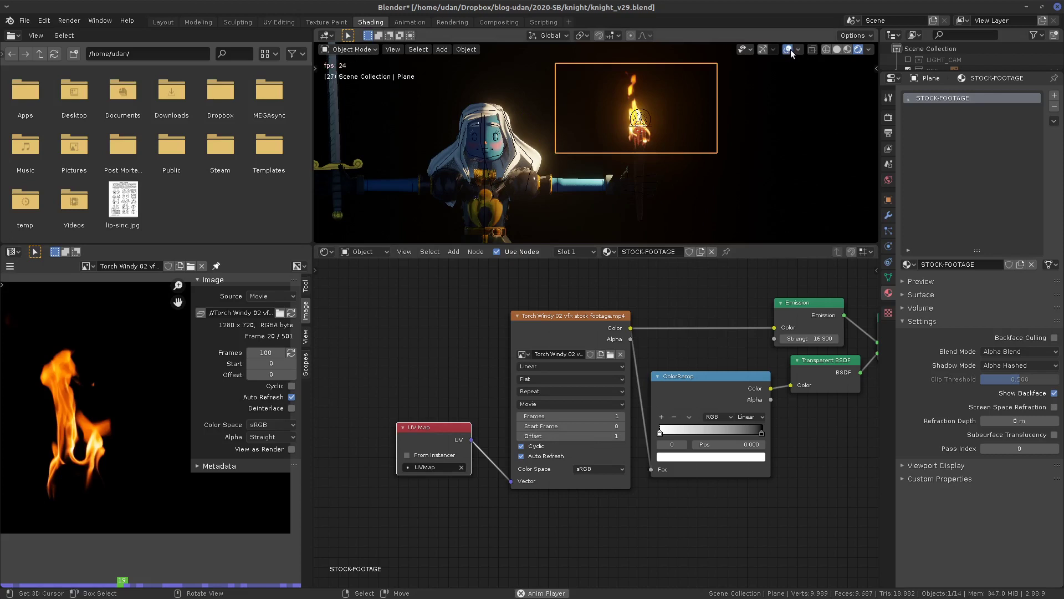
click(789, 49)
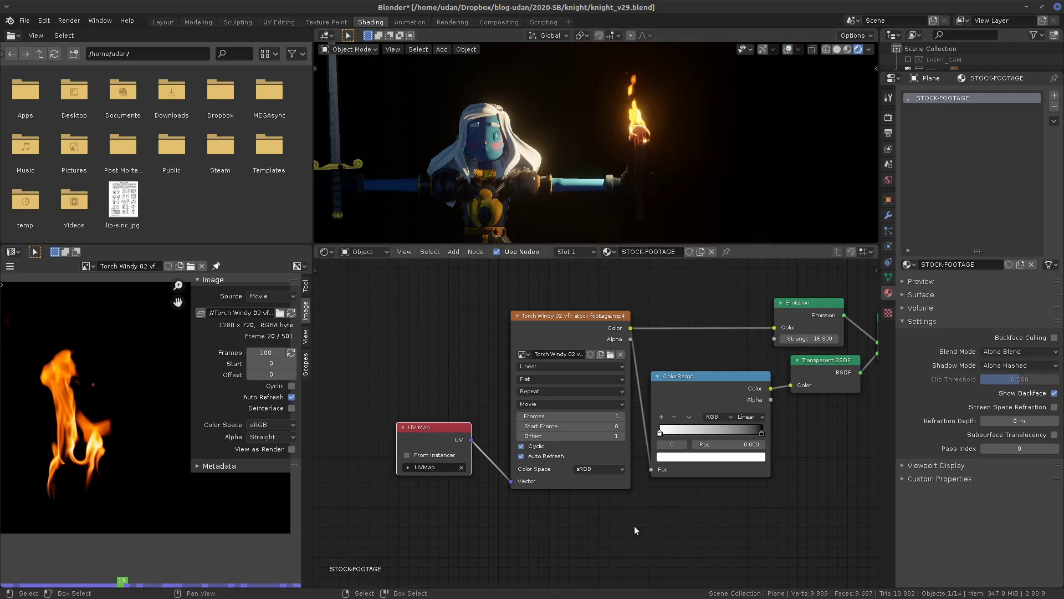
- Nudge the ColorRamp, Emission, Transparent BSDF and Add Shader nodes into a tighter, aligned layout
middle_drag(622, 510, 582, 511)
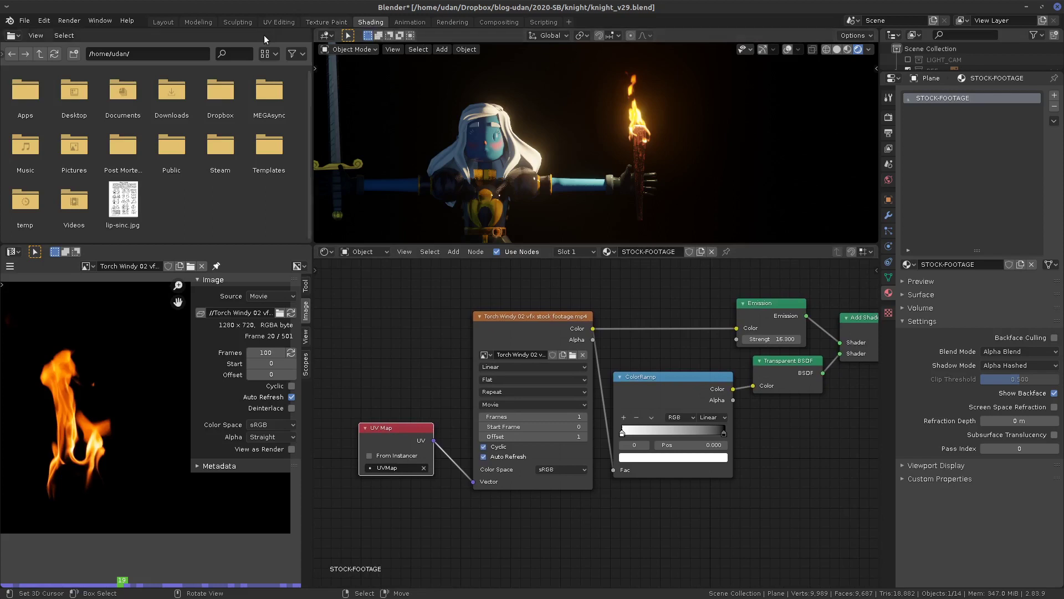
middle_drag(798, 450, 782, 448)
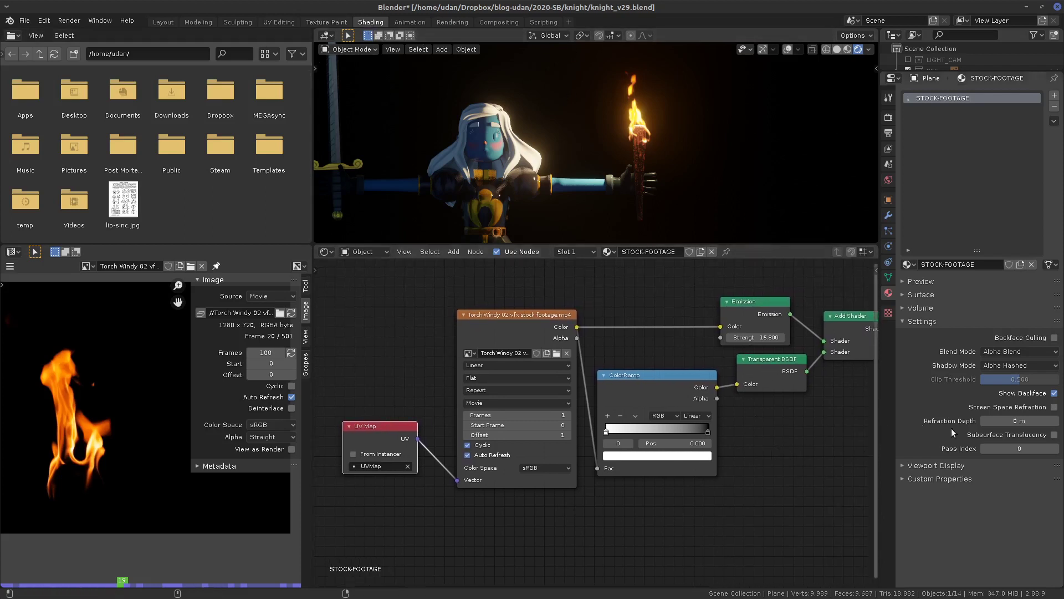
drag(693, 375, 691, 364)
click(760, 302)
drag(761, 302, 768, 301)
drag(775, 359, 764, 356)
drag(845, 317, 839, 314)
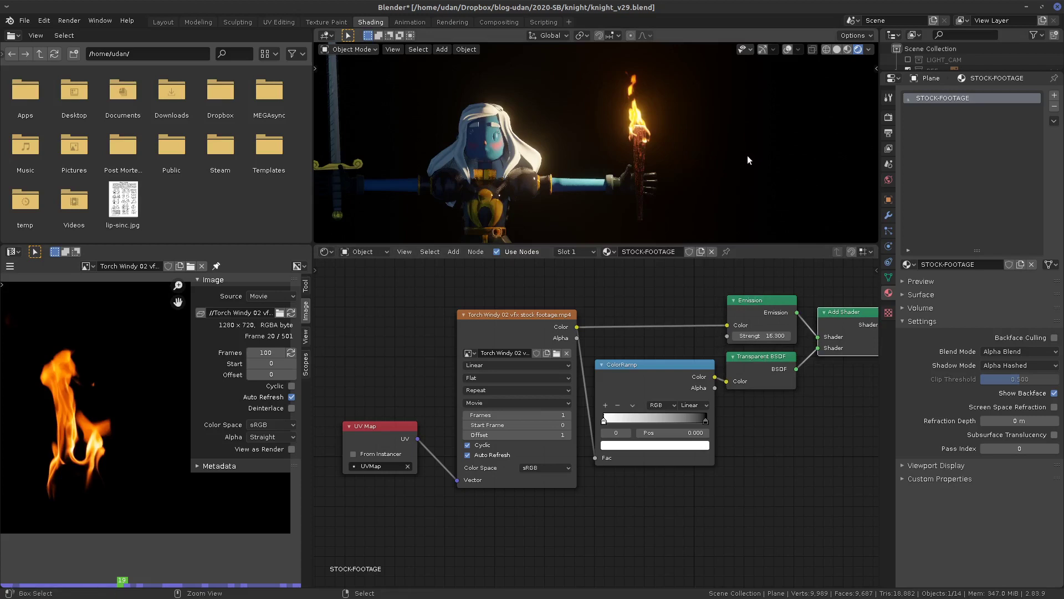
- Save knight_v29.blend and return to viewing the knight with the torch
key(ctrl+s)
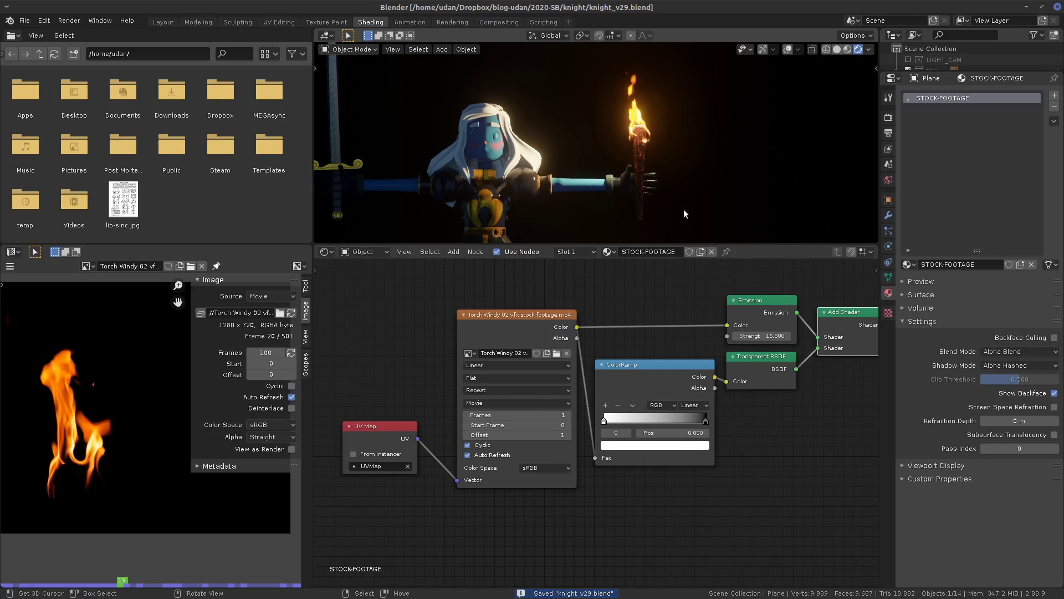
middle_drag(683, 204, 542, 210)
key(KP_0)
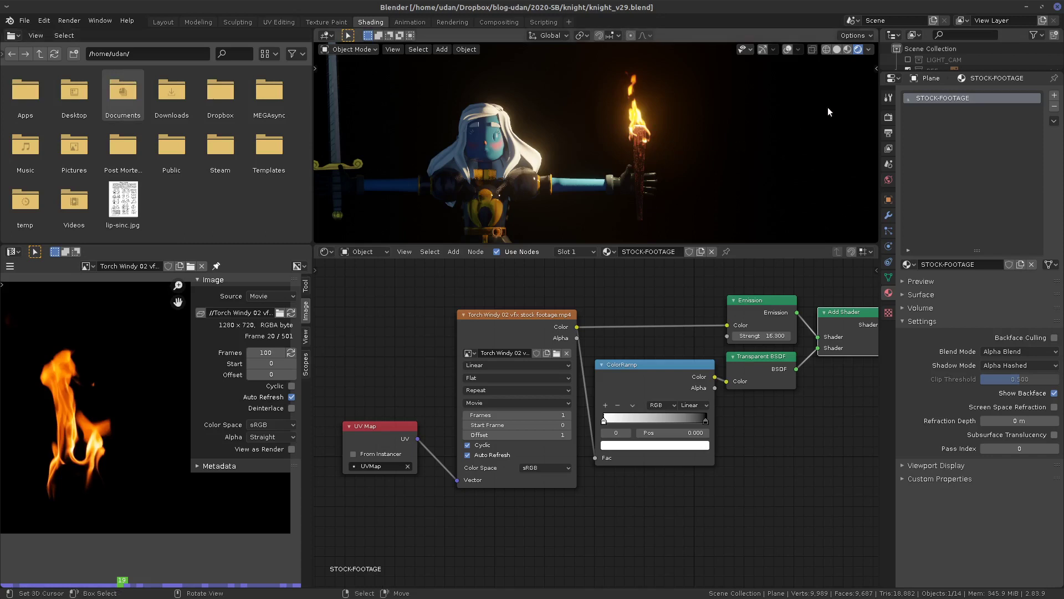
- Check the fluid bake in the other Blender window and return to the knight_v29.blend window
click(1026, 7)
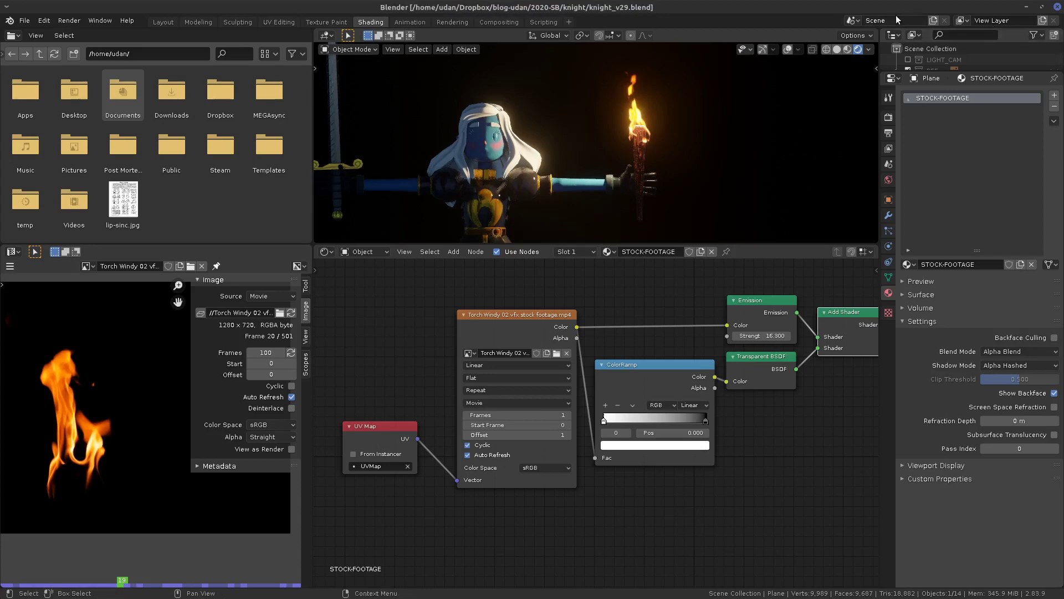
drag(859, 8, 855, 67)
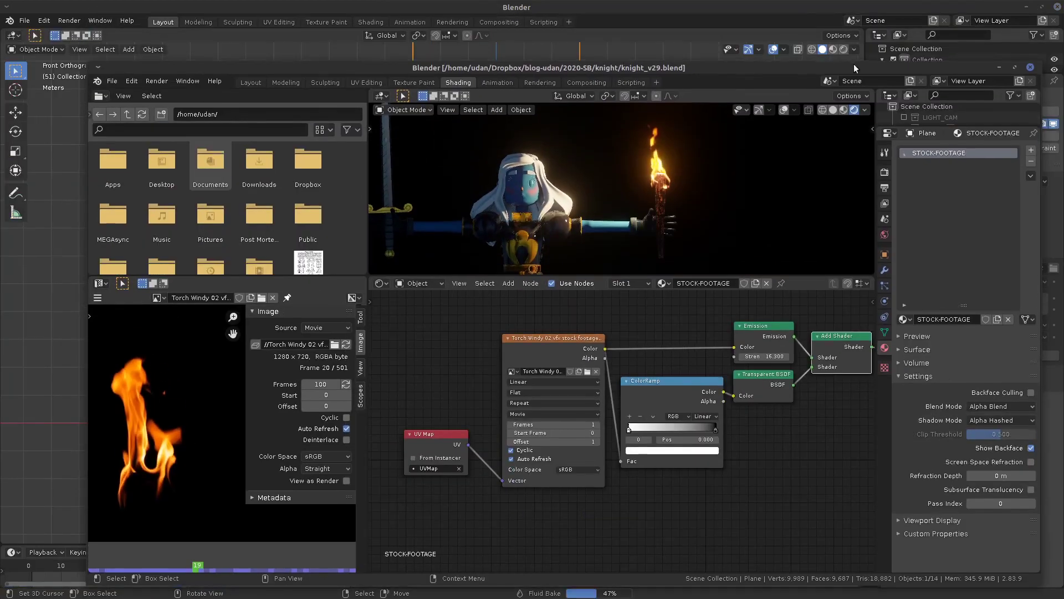
click(1000, 67)
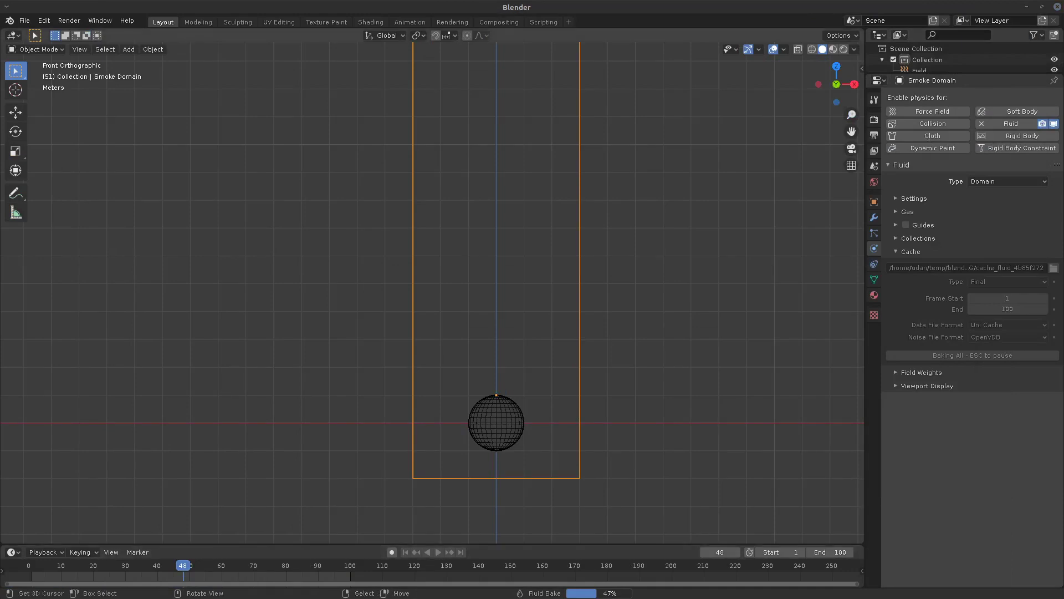
key(alt+Tab)
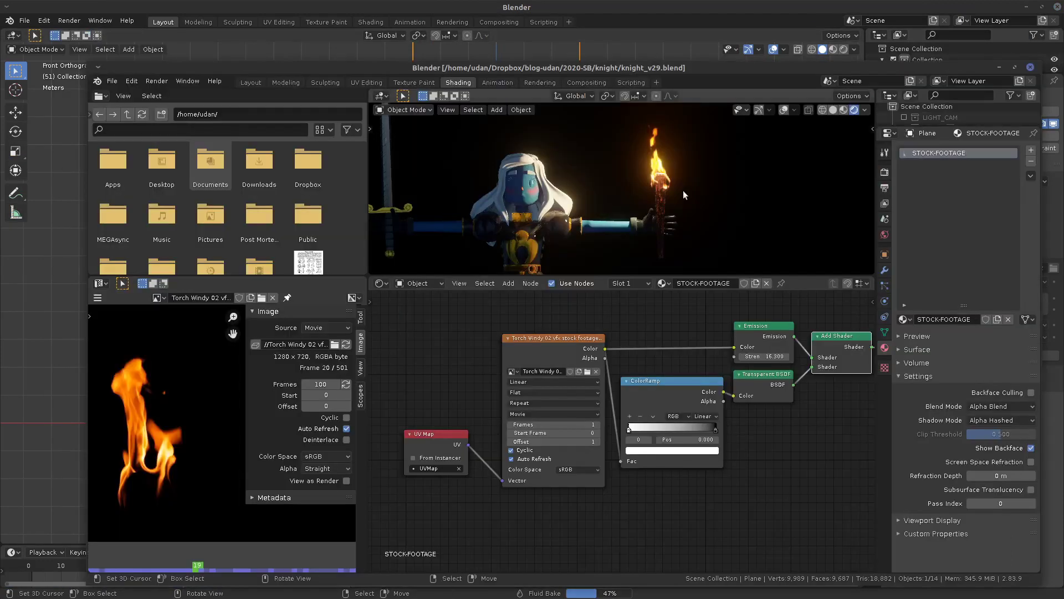
drag(690, 67, 621, 46)
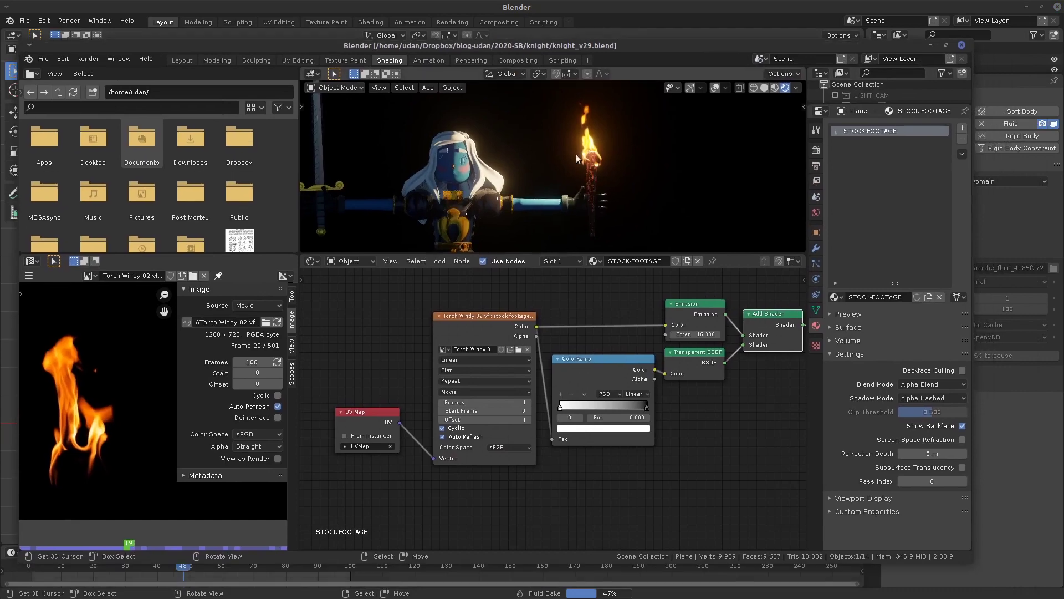
click(946, 45)
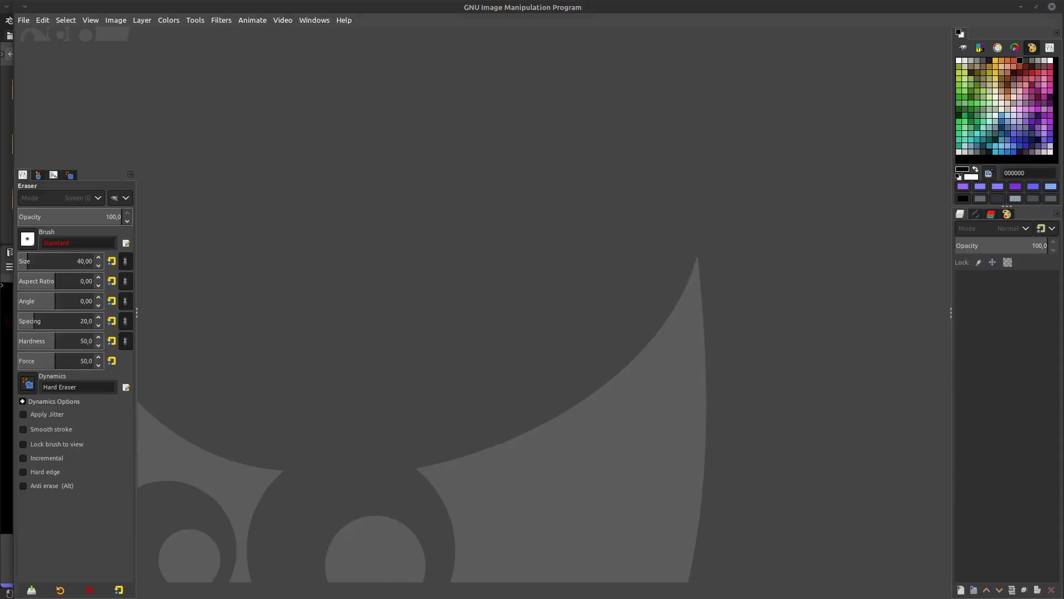
- In GIMP, browse for an image to open in the Dropbox/blog-udan/2020-SB/knight folder
click(24, 20)
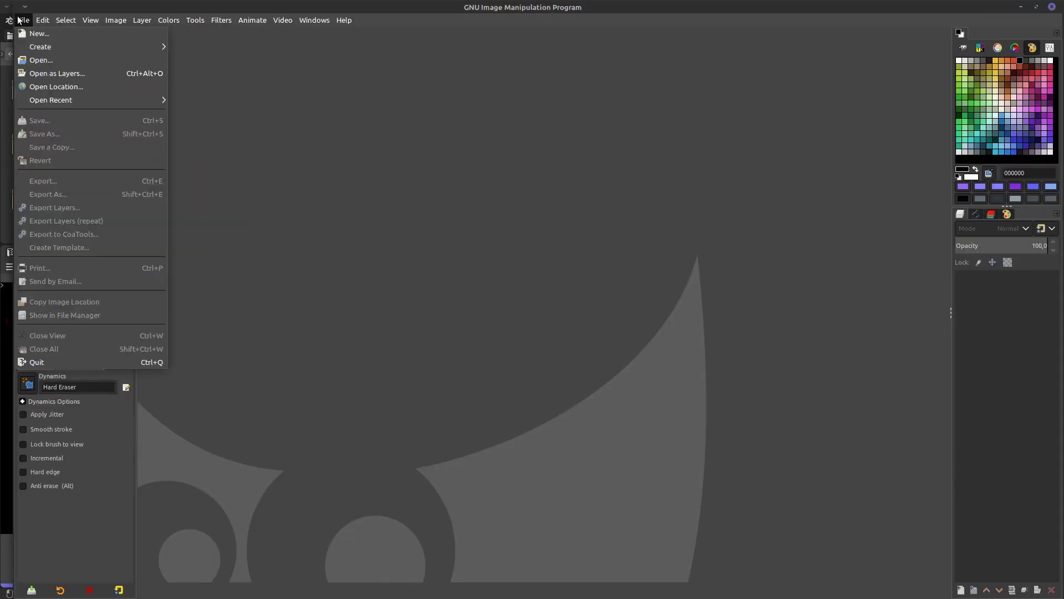
click(39, 64)
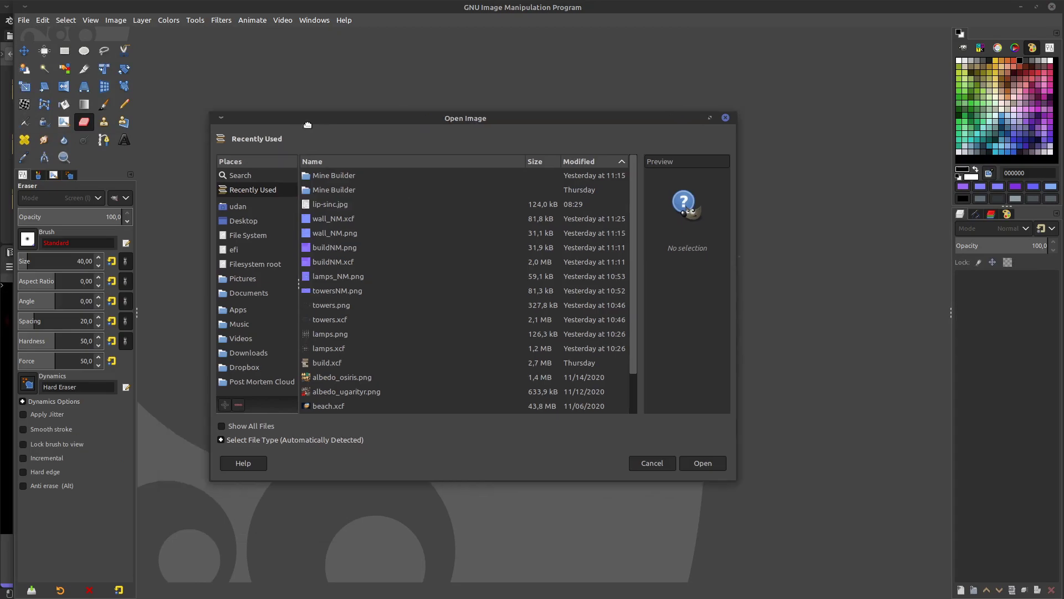
key(alt+Home)
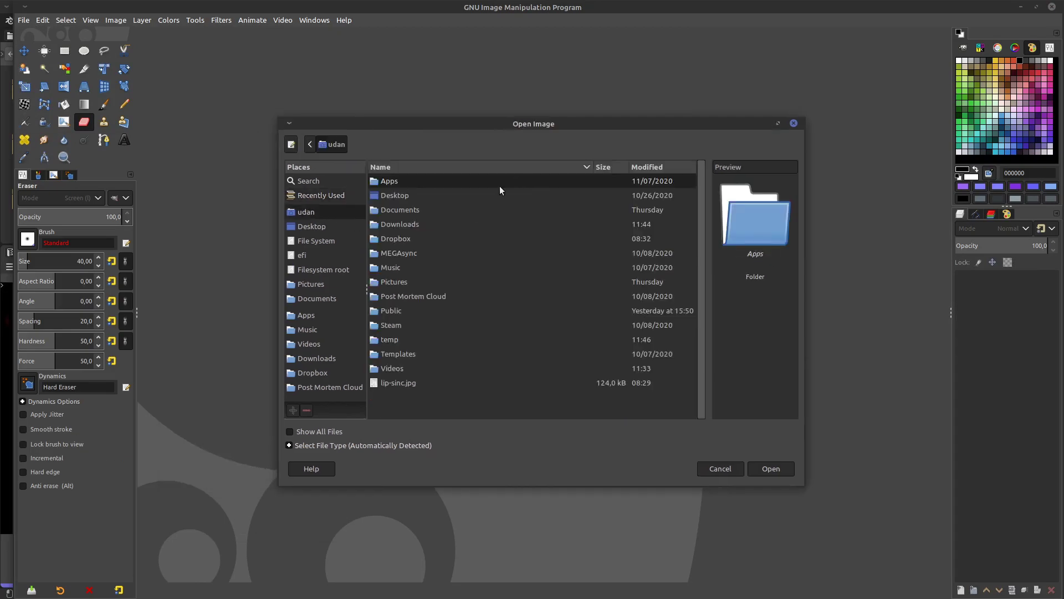
double_click(446, 239)
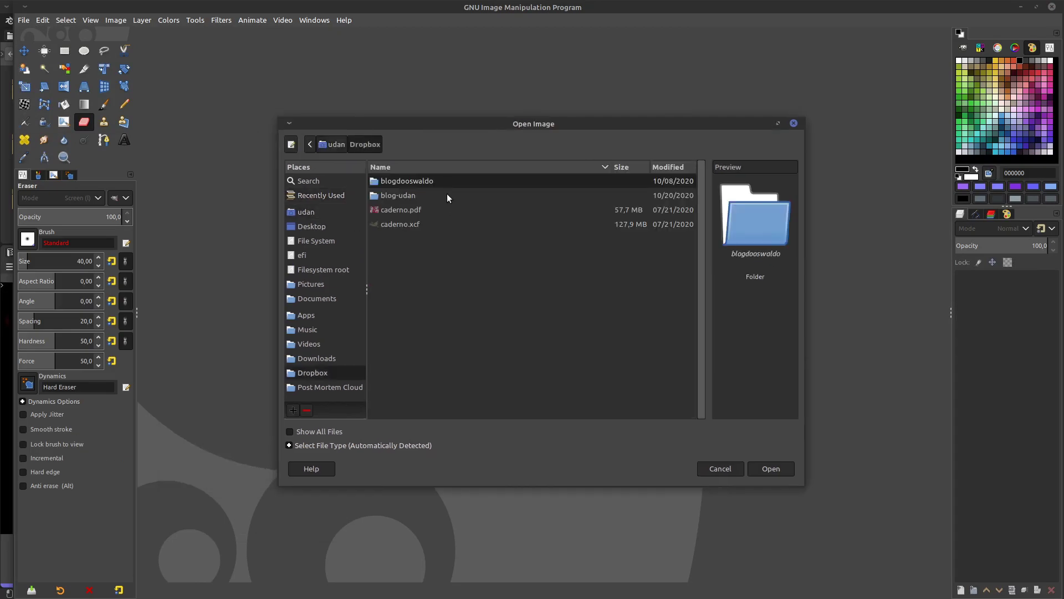
double_click(444, 181)
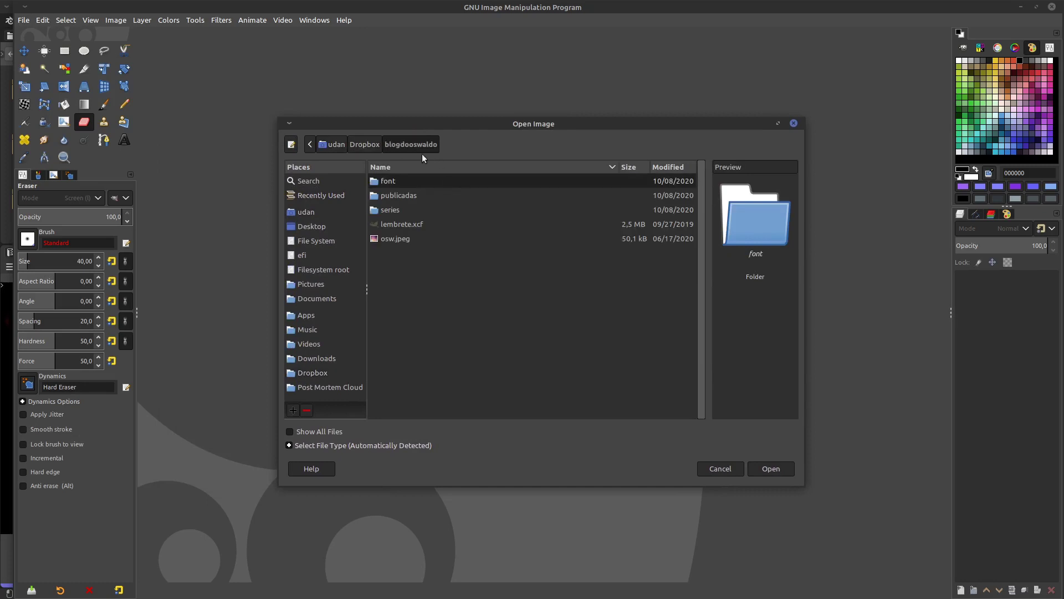
click(366, 143)
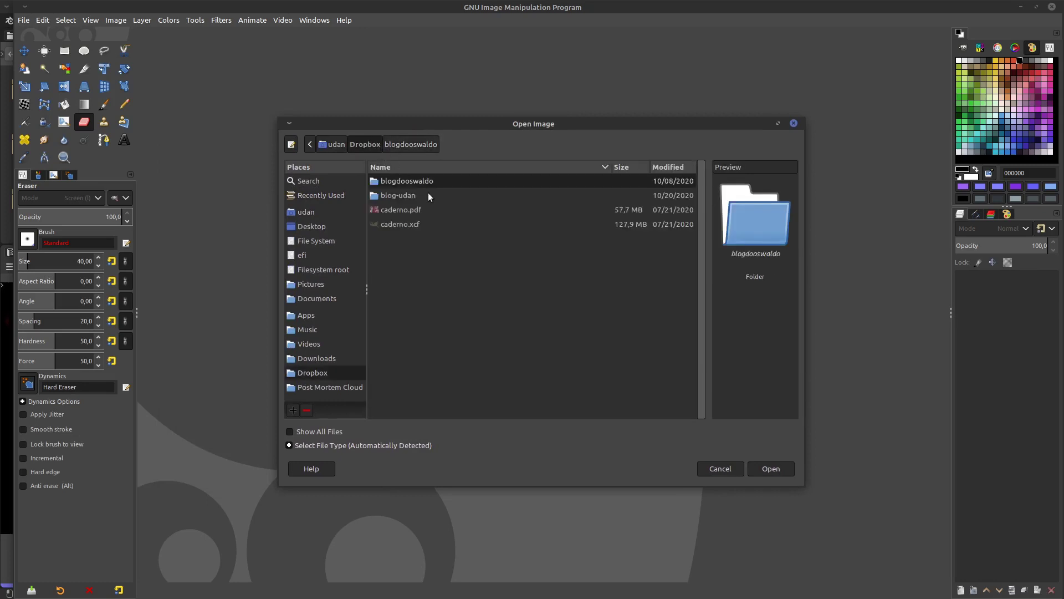
double_click(428, 194)
double_click(426, 178)
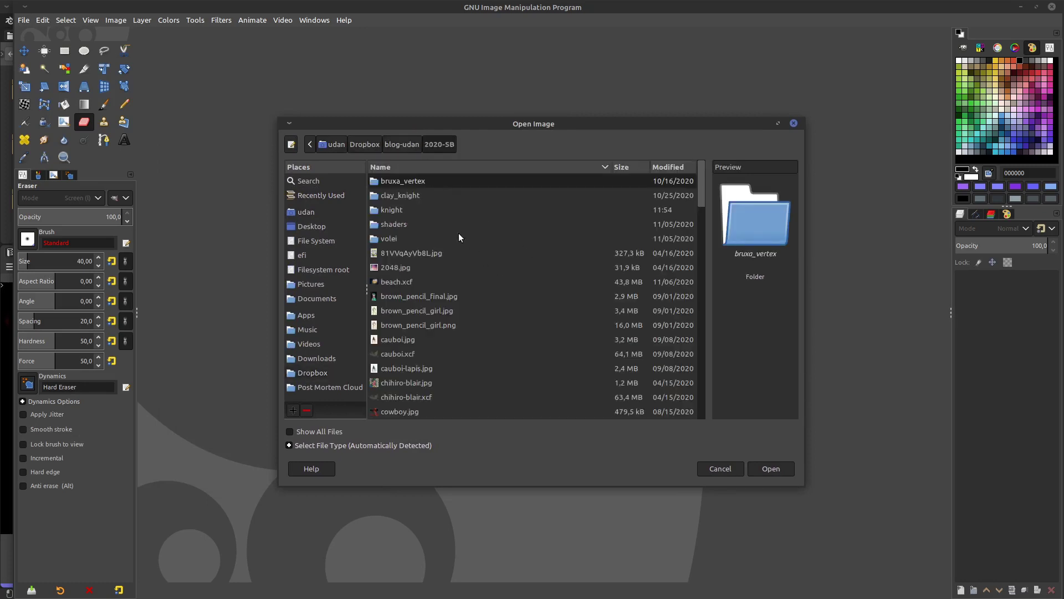
double_click(426, 210)
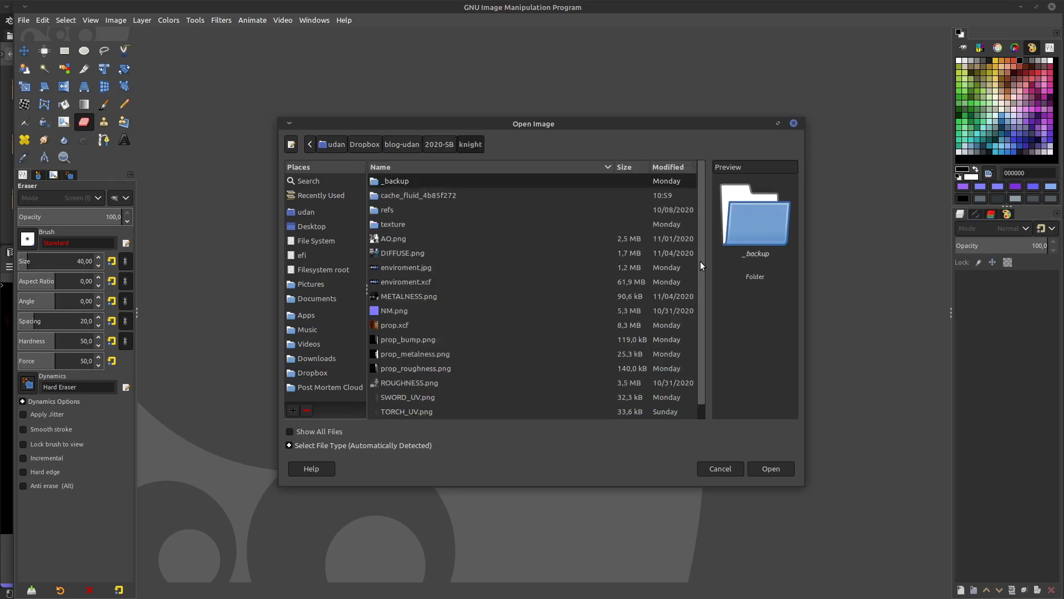
- Preview the concept images in the refs folder, open char_concept-orig.png for a closer look at the torch, and close GIMP
drag(700, 265, 700, 288)
double_click(418, 196)
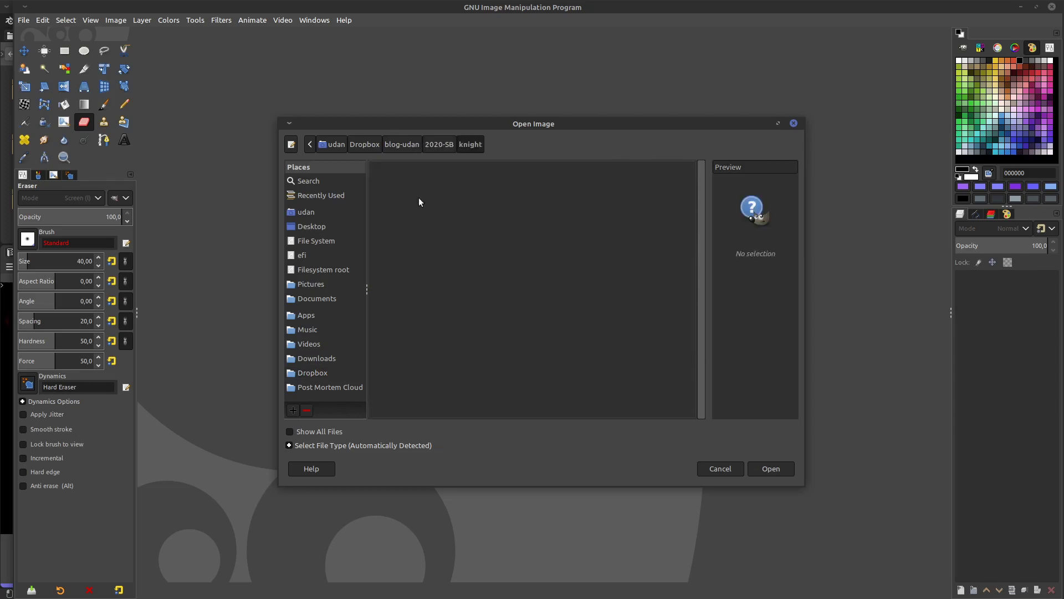
click(439, 195)
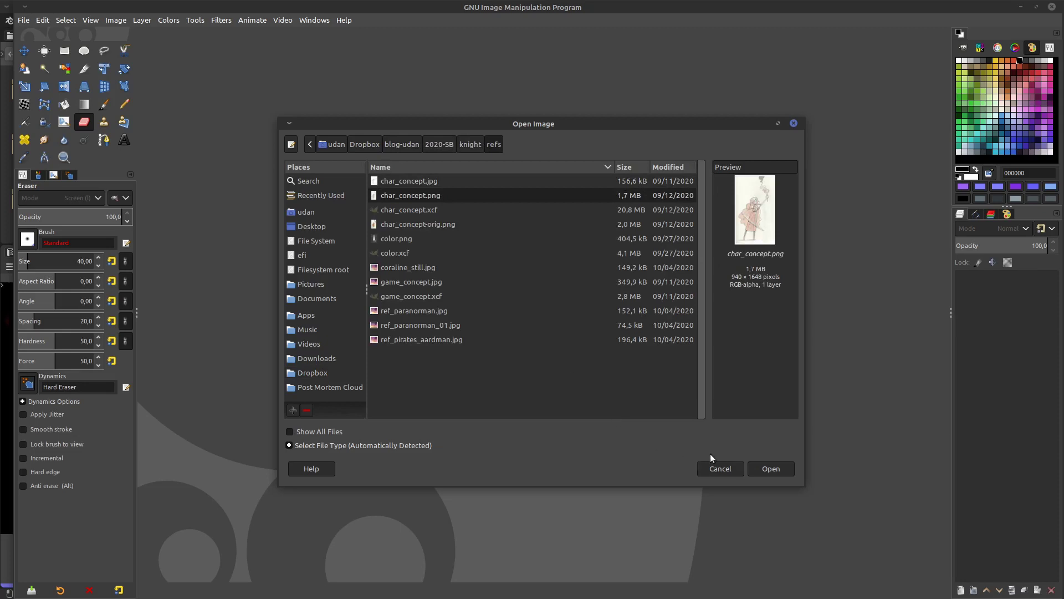
click(464, 183)
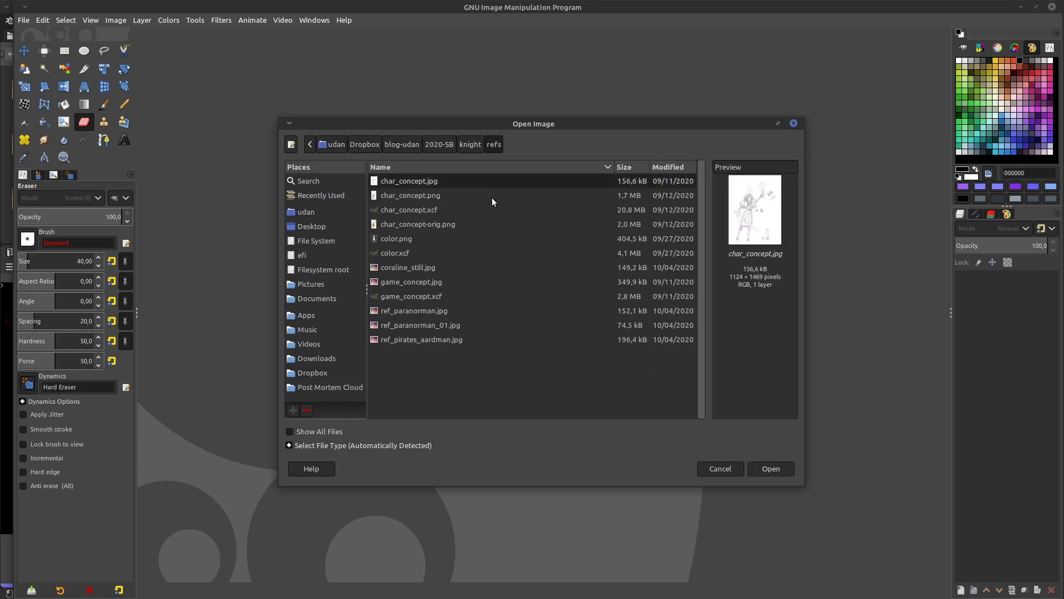
click(468, 197)
click(482, 224)
click(767, 471)
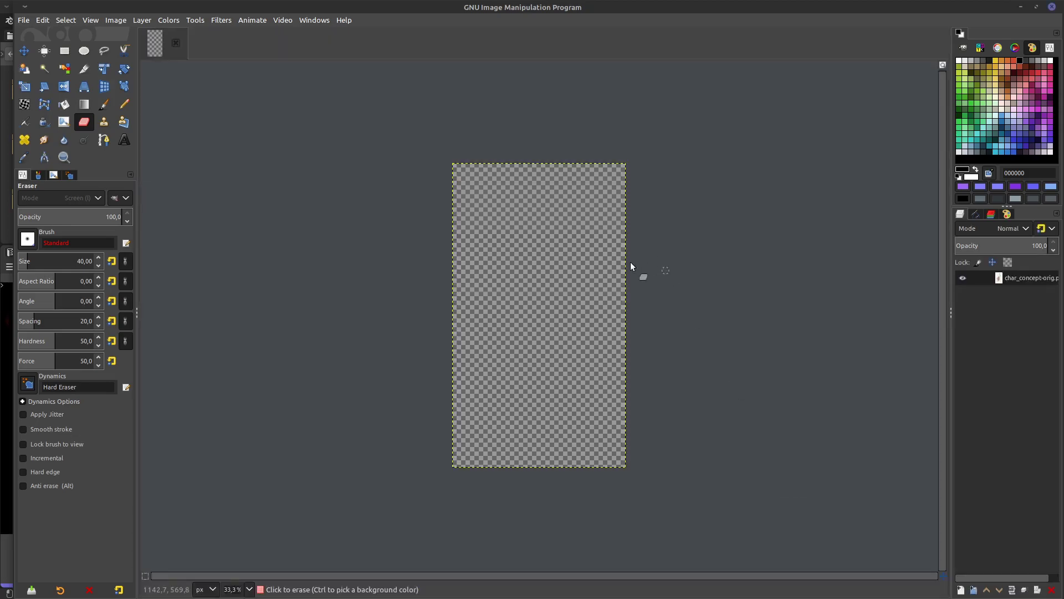
ctrl+scroll(609, 229, up, 3)
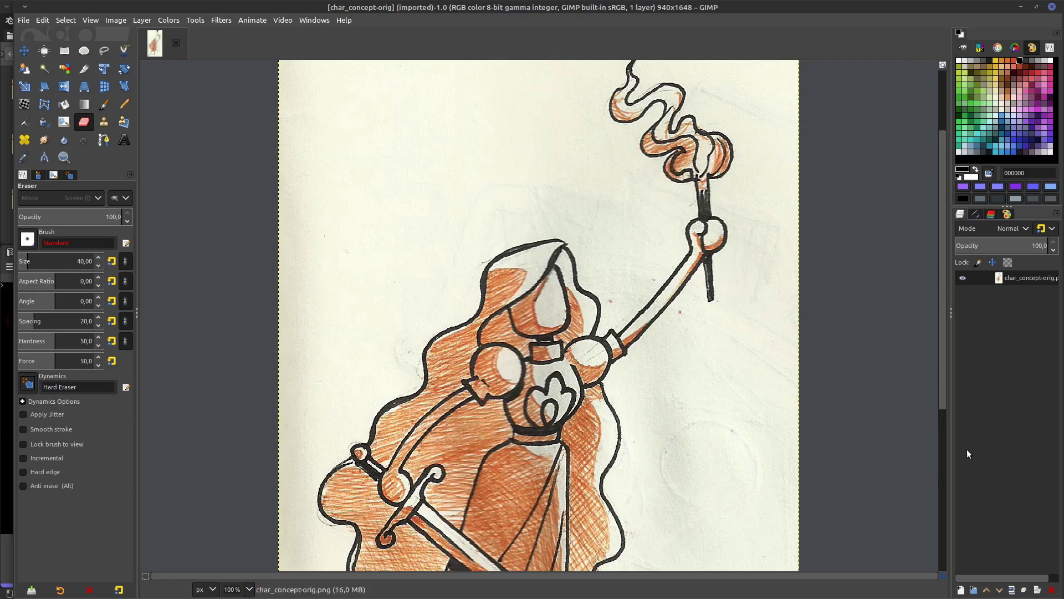
click(1051, 7)
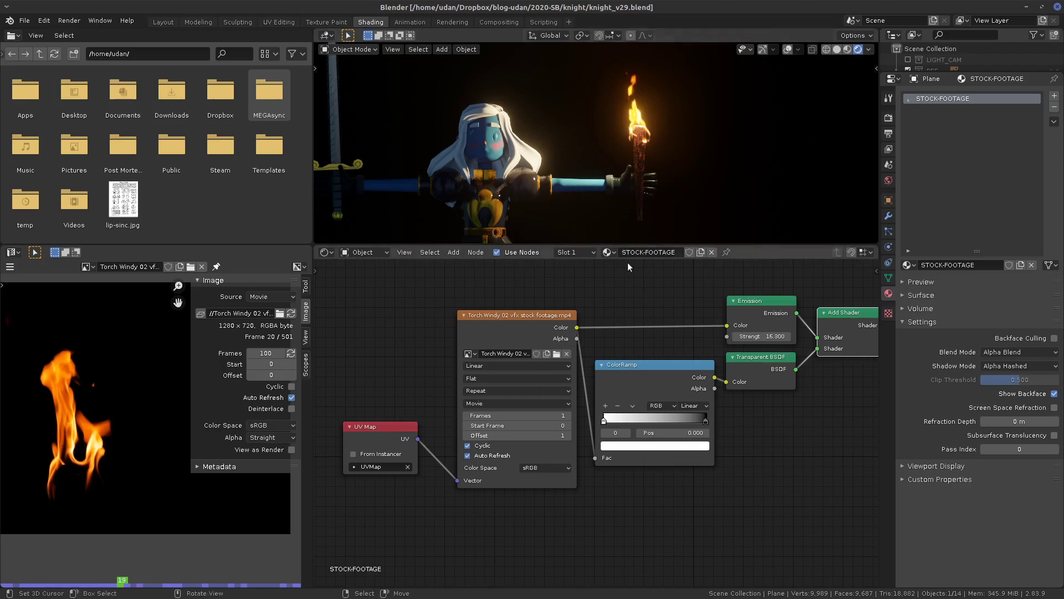
- In knight_v29.blend, move the UV Map node closer to the footage texture and pick Movie as the texture's source
drag(388, 432, 400, 455)
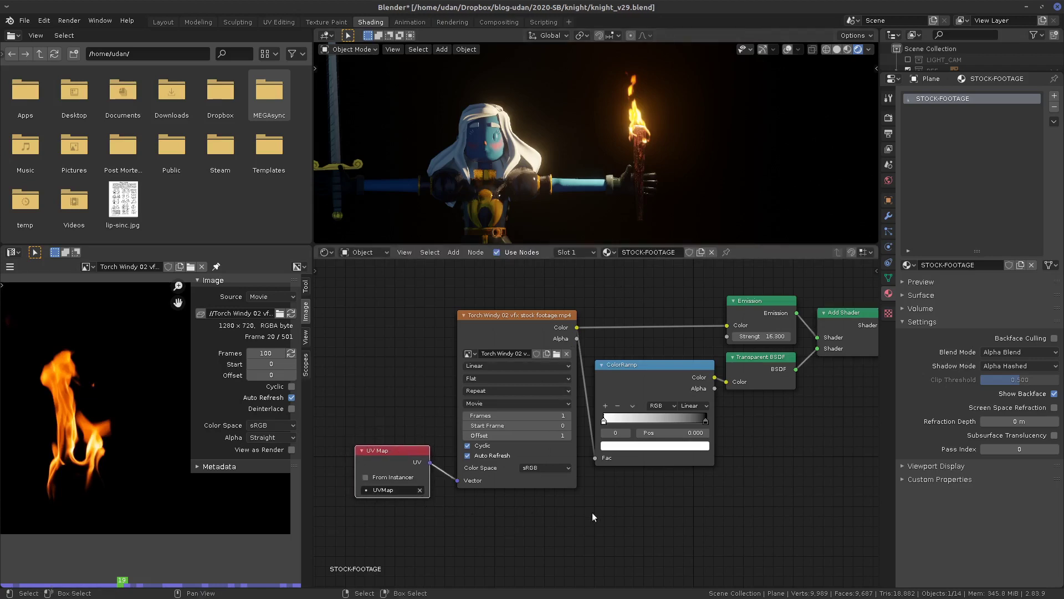
click(567, 403)
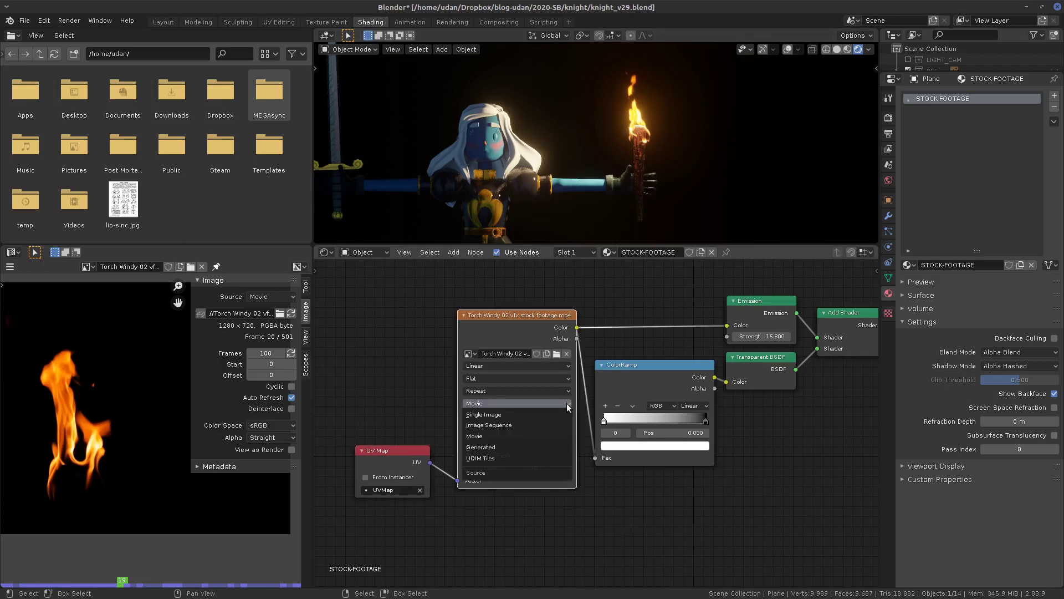
click(549, 436)
- Set the footage texture's Frames to 501
middle_drag(730, 481, 699, 487)
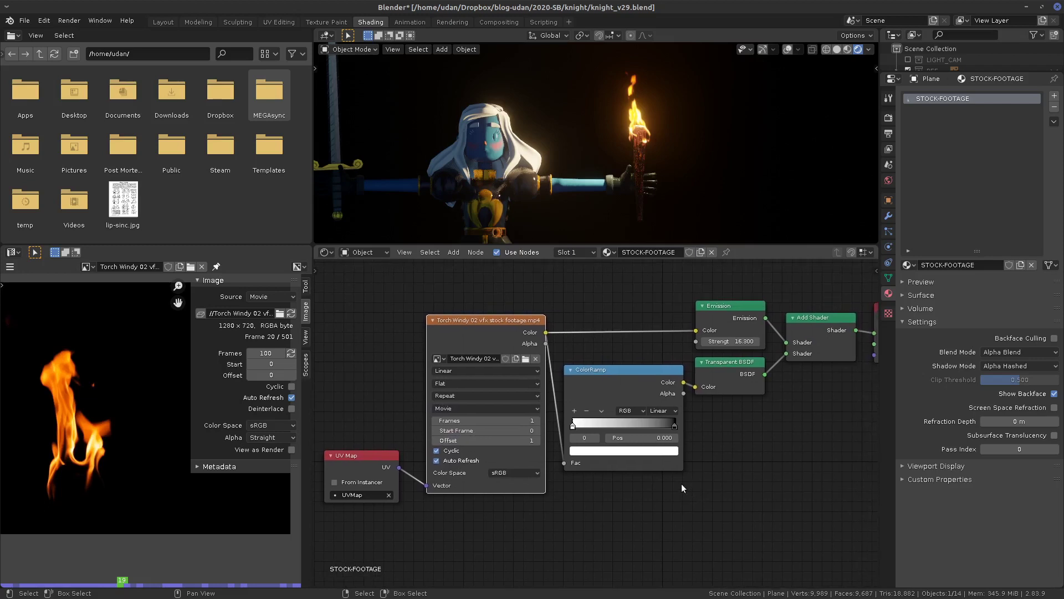
click(519, 430)
key(Return)
click(526, 421)
text(51)
text(01)
key(Return)
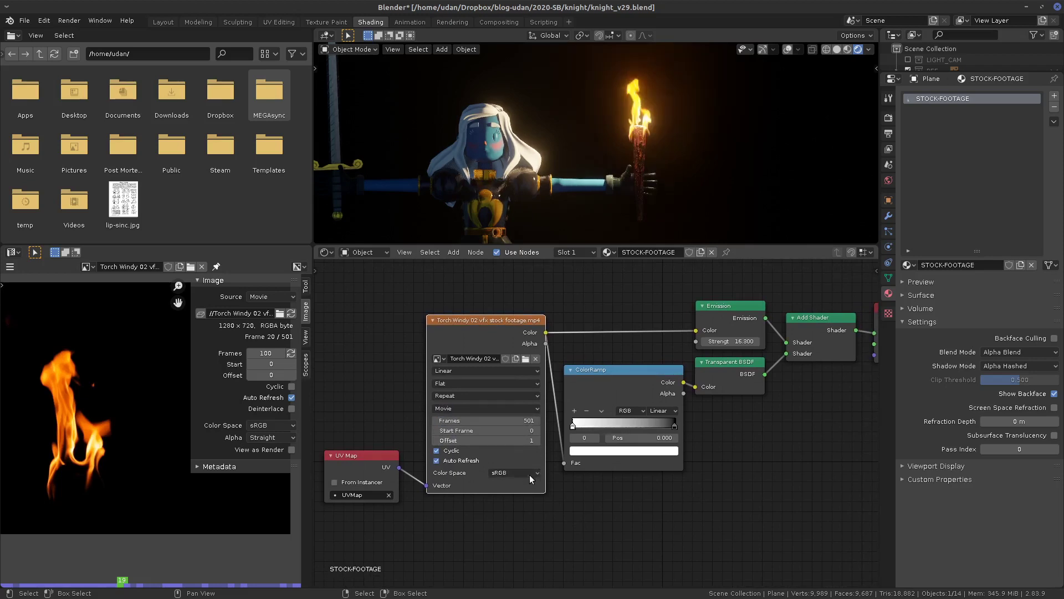
- Play the animation to review the flame and turn the viewport overlays on
key(space)
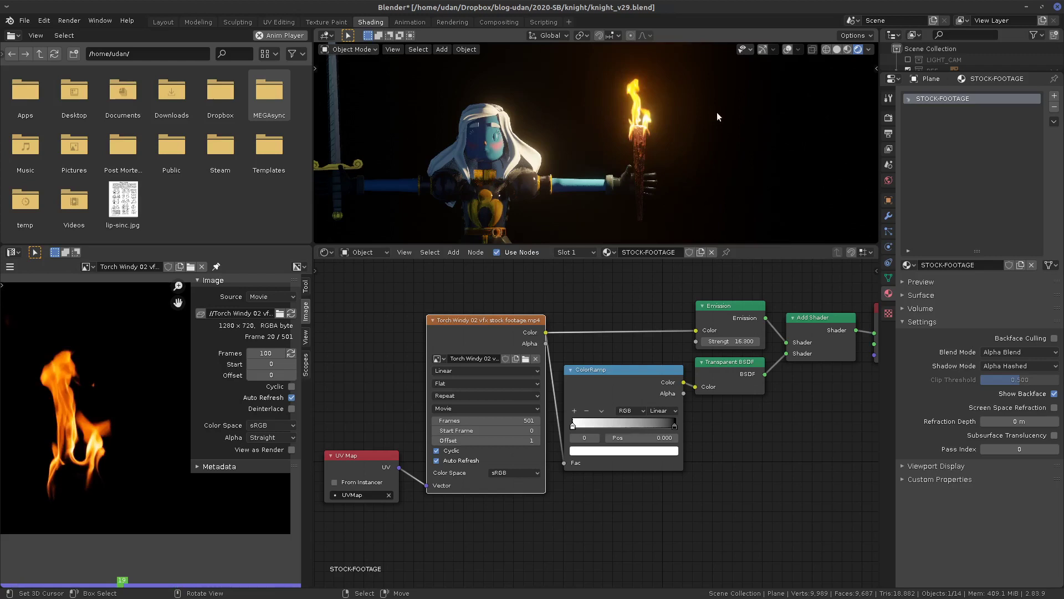
click(787, 49)
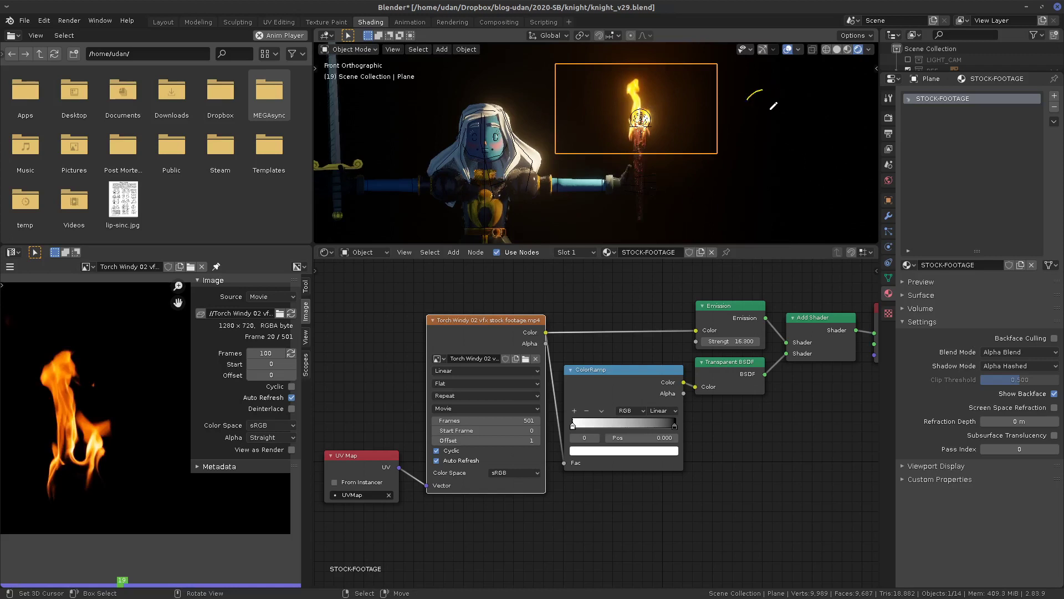
mouse_move(759, 92)
mouse_down()
mouse_move(745, 113)
mouse_move(770, 114)
mouse_up()
mouse_move(768, 95)
mouse_down()
mouse_move(778, 111)
mouse_move(788, 100)
mouse_move(834, 117)
mouse_up()
mouse_move(759, 135)
mouse_down()
mouse_move(757, 166)
mouse_move(771, 133)
mouse_move(768, 149)
mouse_move(799, 153)
mouse_move(793, 140)
mouse_move(811, 161)
mouse_up()
mouse_move(800, 140)
mouse_down()
mouse_move(823, 137)
mouse_move(830, 157)
mouse_move(842, 142)
mouse_move(861, 159)
mouse_up()
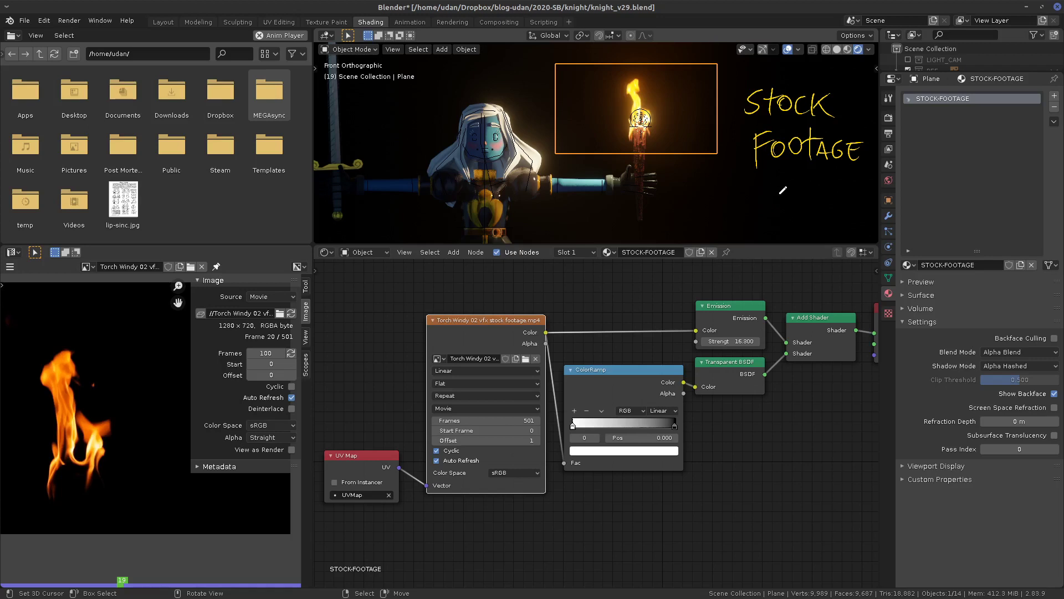
drag(782, 197, 771, 223)
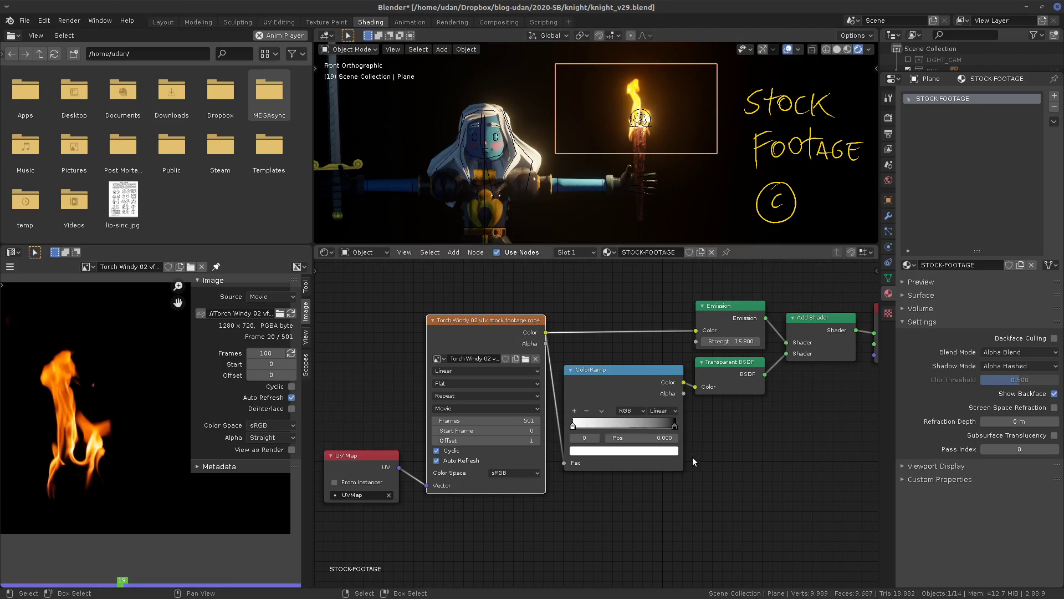
mouse_move(758, 93)
ctrl+mouse_down()
mouse_move(762, 203)
mouse_move(777, 99)
mouse_move(775, 192)
mouse_move(794, 191)
mouse_move(809, 88)
mouse_move(820, 108)
mouse_move(828, 102)
mouse_move(844, 179)
ctrl+mouse_up()
mouse_move(854, 115)
ctrl+mouse_down()
mouse_move(856, 150)
mouse_move(837, 161)
ctrl+mouse_up()
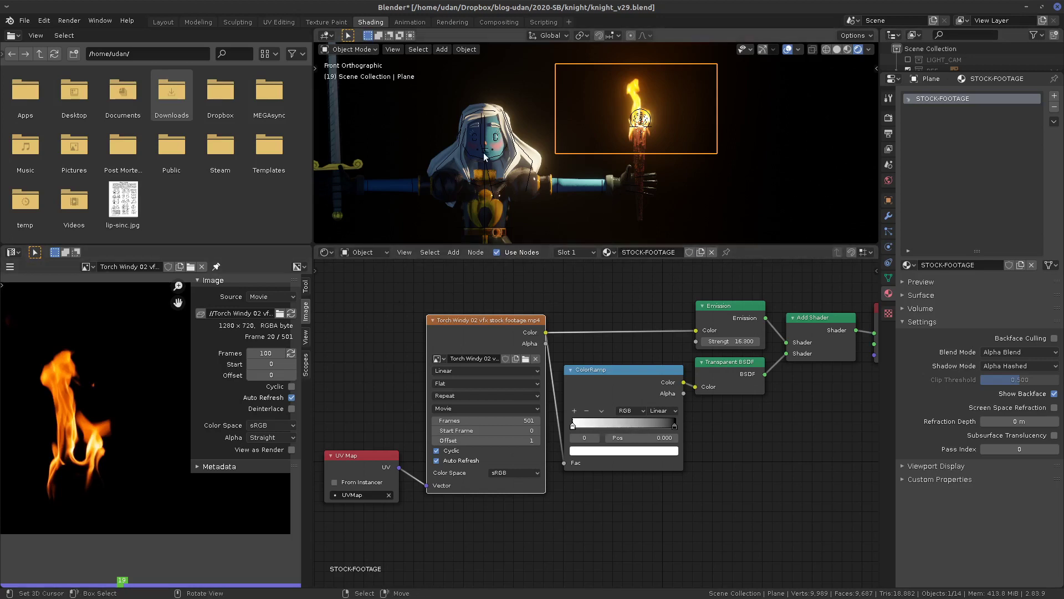
- Save knight_v29.blend and put its window away
key(ctrl+s)
click(1042, 7)
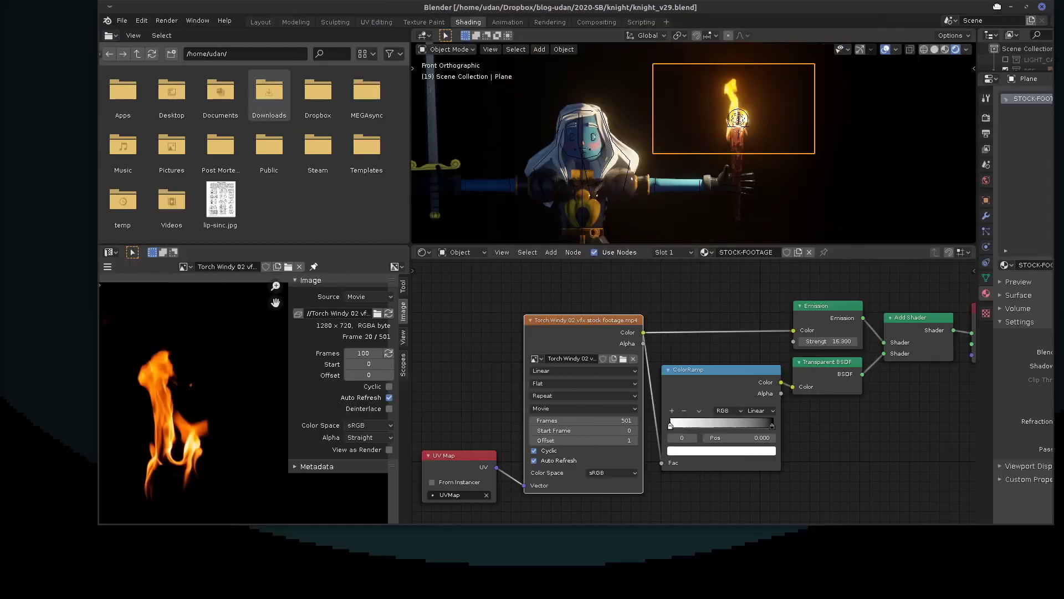
click(1029, 14)
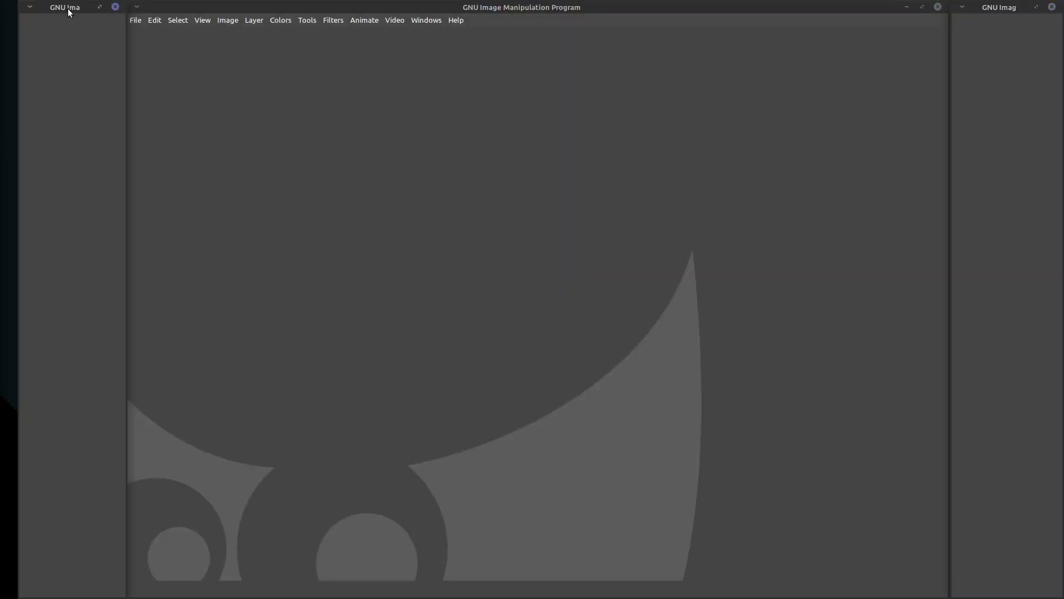
- Fit the GIMP toolbox and image window side by side and create a new 2048 × 2048 px image
mouse_move(68, 9)
mouse_down()
mouse_move(32, 8)
mouse_move(51, 8)
mouse_up()
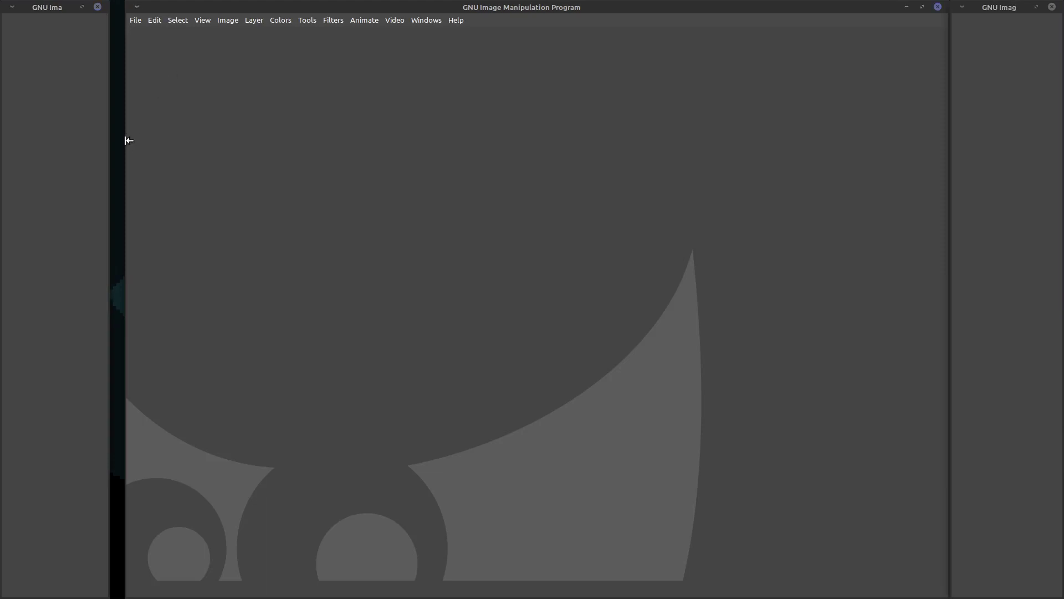
drag(128, 140, 115, 126)
click(121, 20)
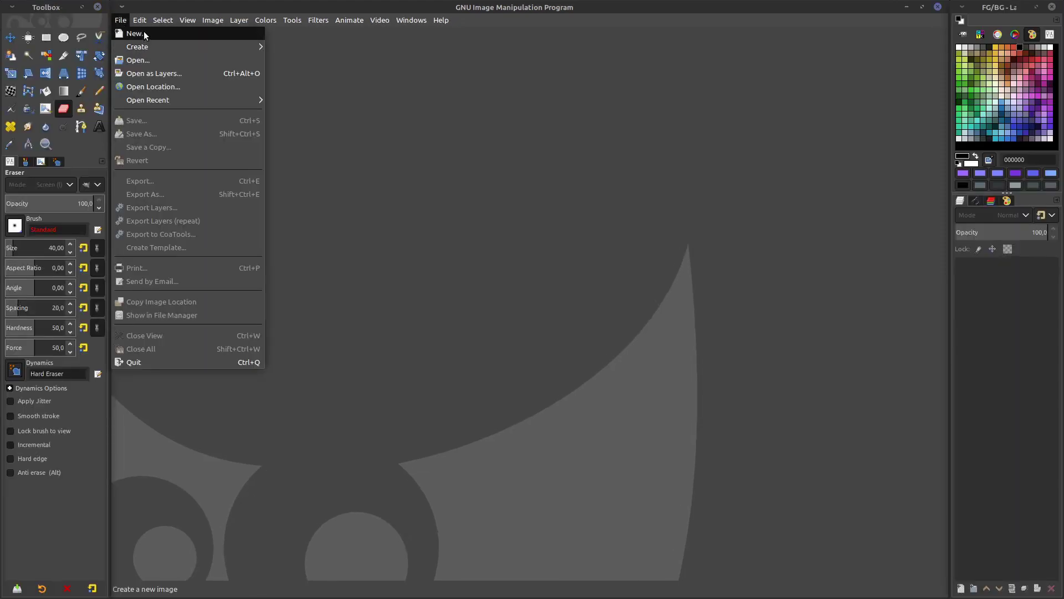
click(145, 34)
click(379, 208)
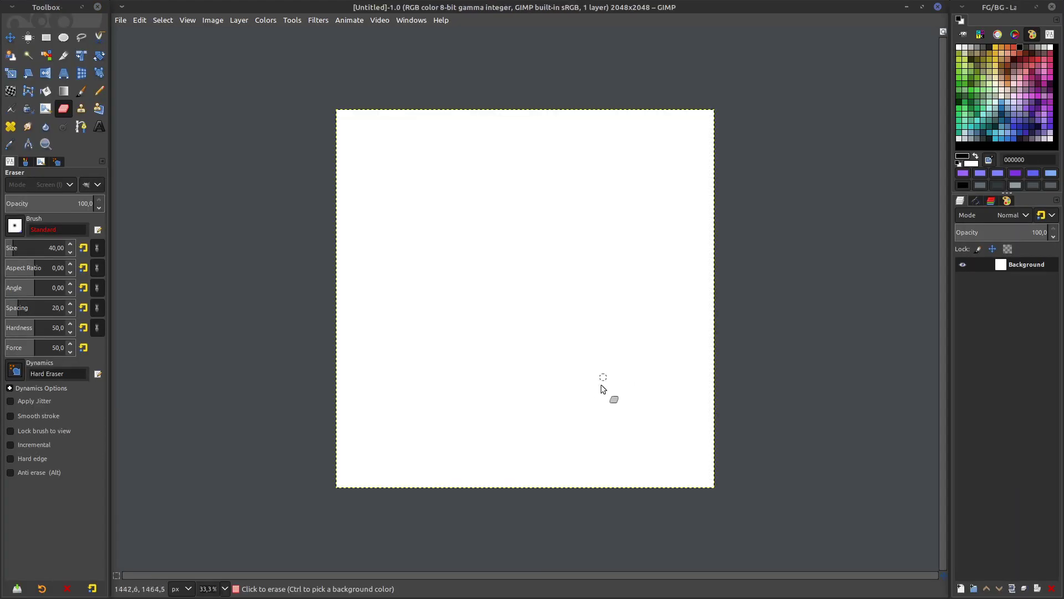
- Add a transparent layer and sketch the flame's left outer edge with the Paintbrush in black, using several overlapping strokes
click(961, 589)
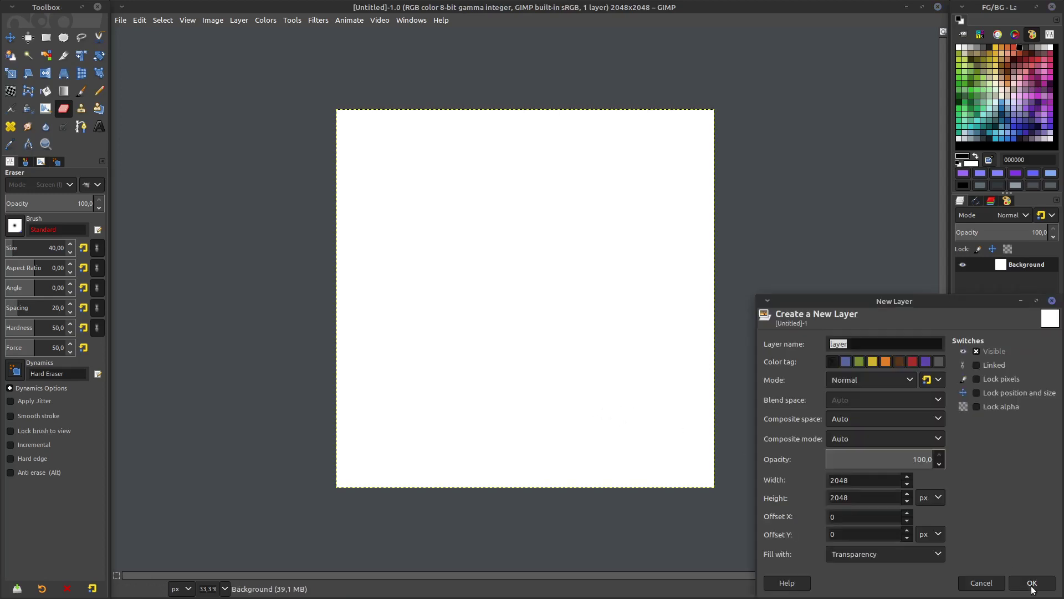
click(1032, 582)
ctrl+scroll(594, 380, up, 1)
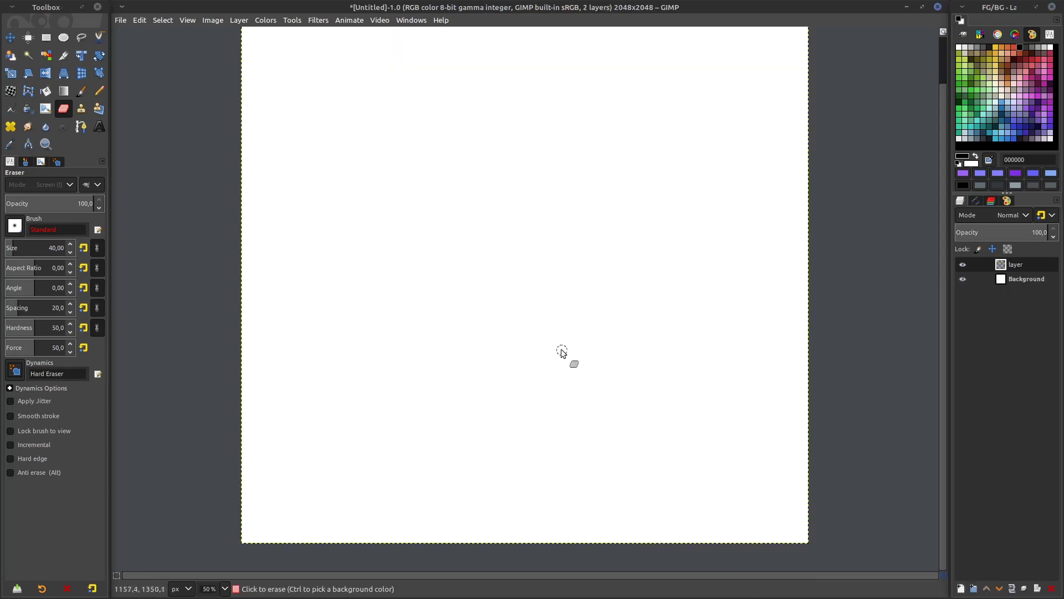
key(p)
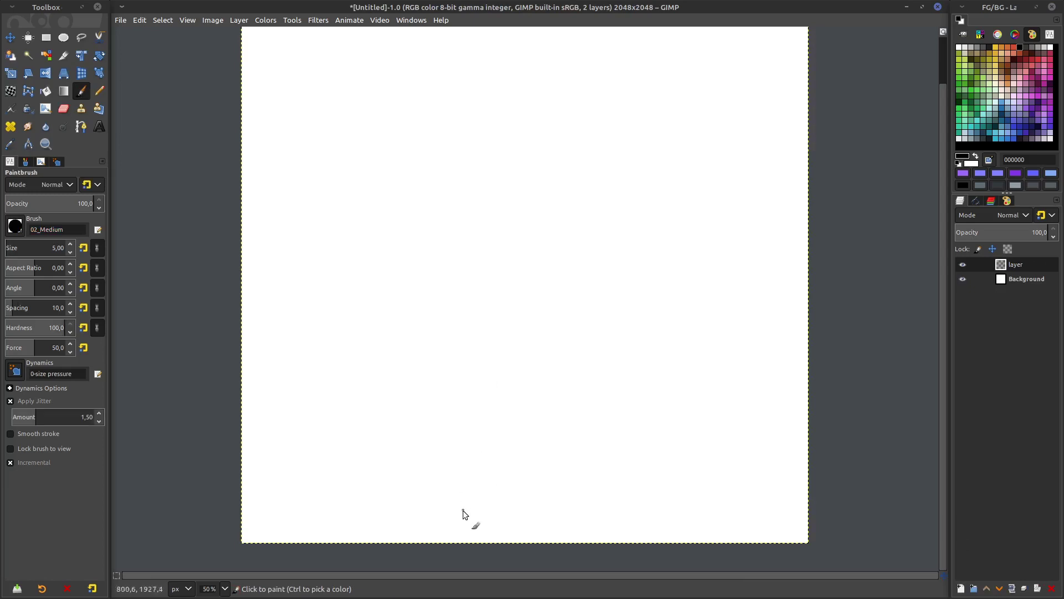
mouse_move(446, 517)
mouse_down()
mouse_move(363, 475)
mouse_move(395, 367)
mouse_move(505, 311)
mouse_move(545, 276)
mouse_up()
click(490, 416)
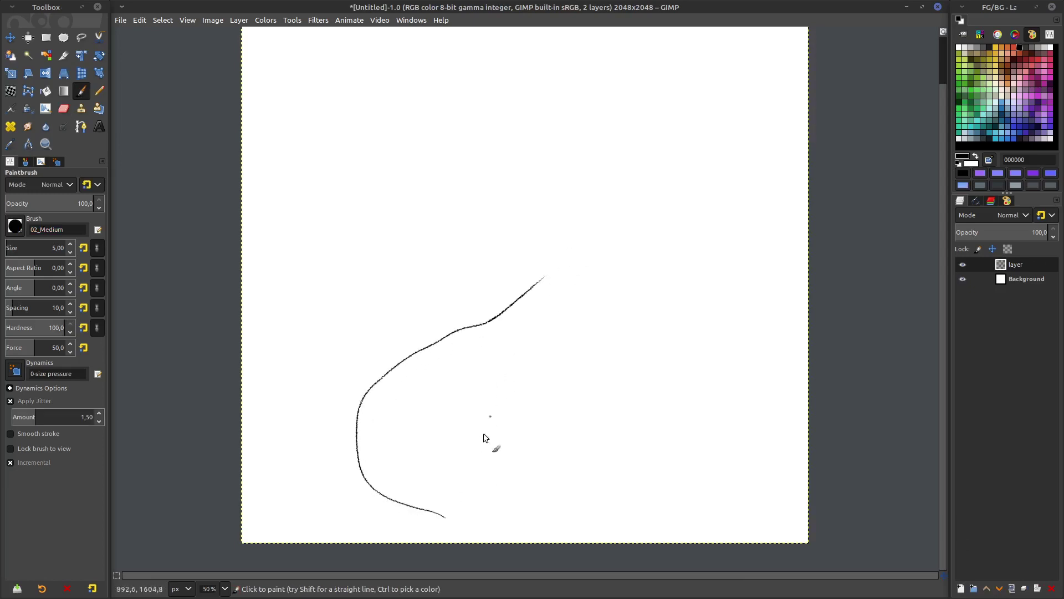
mouse_move(444, 514)
mouse_down()
mouse_move(378, 484)
mouse_move(352, 413)
mouse_move(372, 390)
mouse_move(361, 397)
mouse_move(361, 380)
mouse_move(545, 276)
mouse_up()
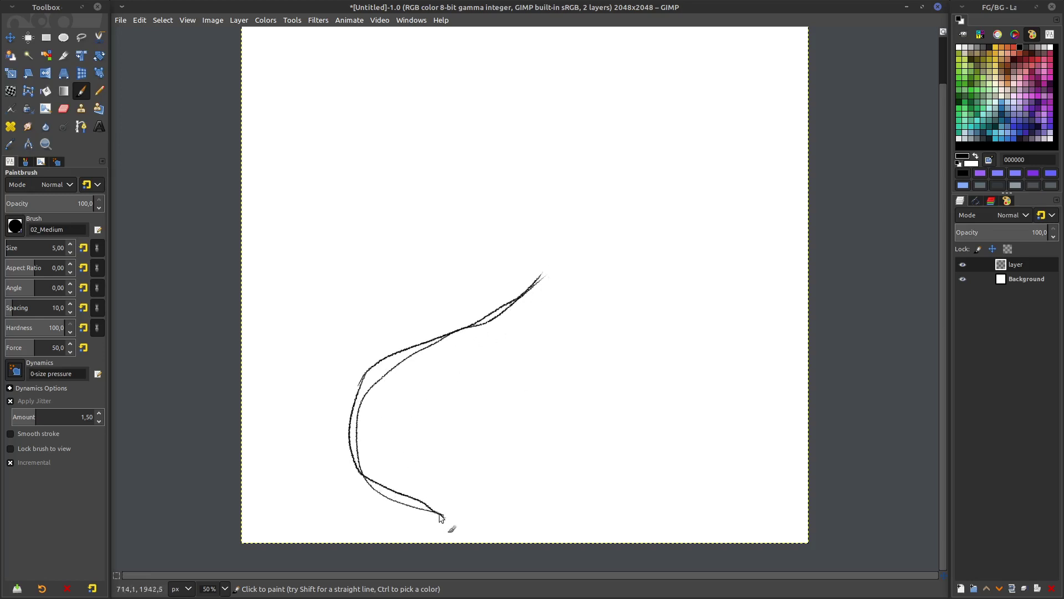
mouse_move(442, 517)
mouse_down()
mouse_move(353, 451)
mouse_move(397, 354)
mouse_move(537, 297)
mouse_move(544, 269)
mouse_up()
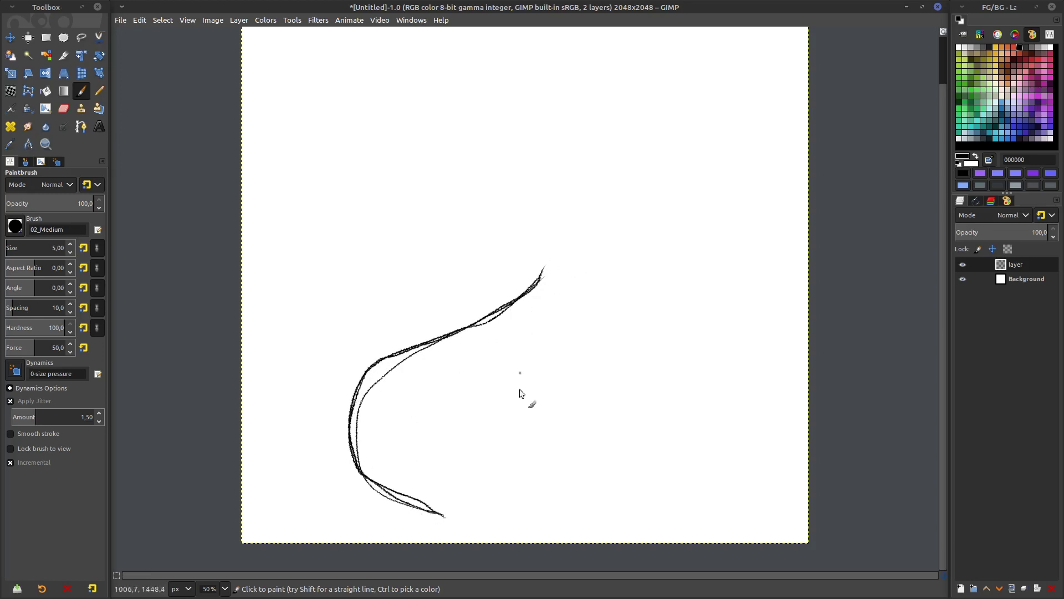
- Complete the flame outline with its right edge and inner tongue contour, and merge the sketch layer down into Background
mouse_move(515, 519)
mouse_down()
mouse_move(630, 451)
mouse_move(663, 394)
mouse_move(663, 335)
mouse_move(640, 334)
mouse_move(603, 285)
mouse_move(595, 243)
mouse_move(498, 310)
mouse_move(404, 352)
mouse_move(560, 489)
mouse_move(623, 465)
mouse_move(664, 415)
mouse_move(664, 342)
mouse_move(607, 302)
mouse_move(578, 239)
mouse_up()
click(535, 338)
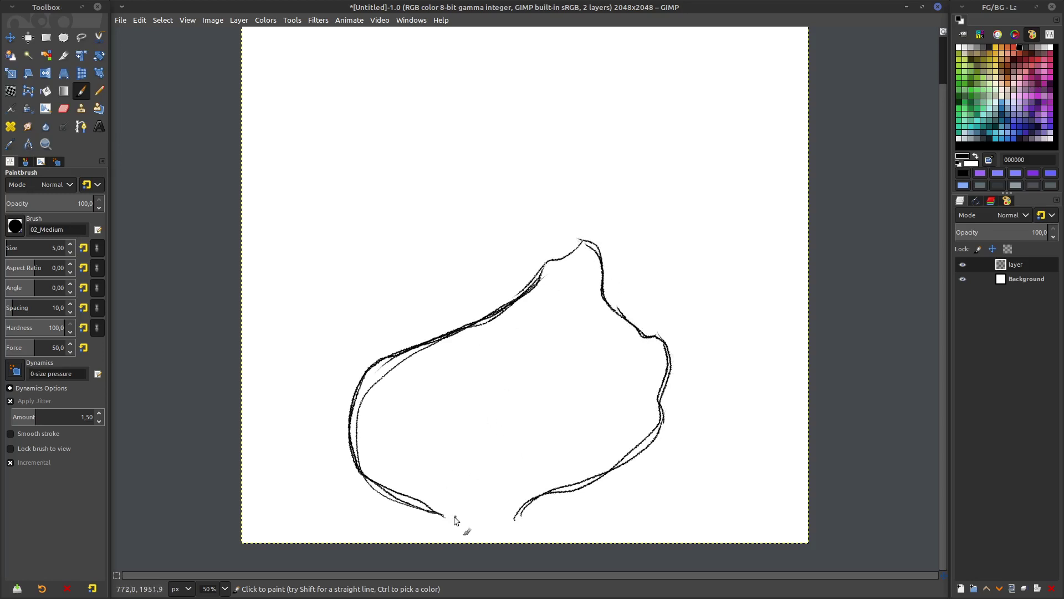
mouse_move(454, 517)
mouse_down()
mouse_move(457, 472)
mouse_move(443, 475)
mouse_move(501, 383)
mouse_move(579, 371)
mouse_move(524, 475)
mouse_move(519, 510)
mouse_move(512, 499)
mouse_move(536, 435)
mouse_move(571, 388)
mouse_move(559, 374)
mouse_move(481, 413)
mouse_move(447, 497)
mouse_move(458, 508)
mouse_move(447, 496)
mouse_move(460, 521)
mouse_up()
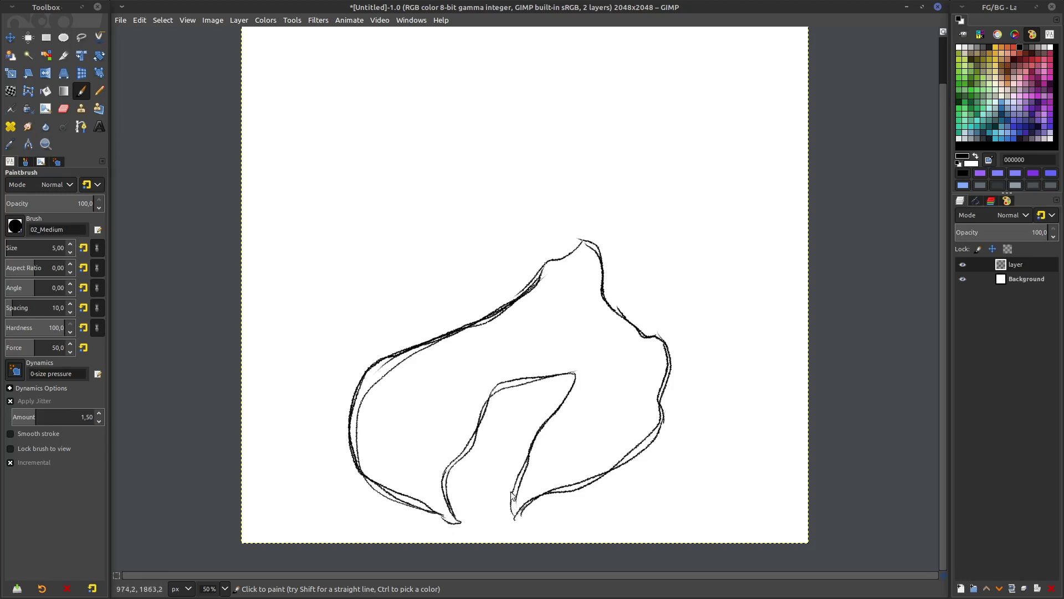
mouse_move(512, 494)
mouse_down()
mouse_move(515, 525)
mouse_move(508, 504)
mouse_move(546, 421)
mouse_move(574, 377)
mouse_up()
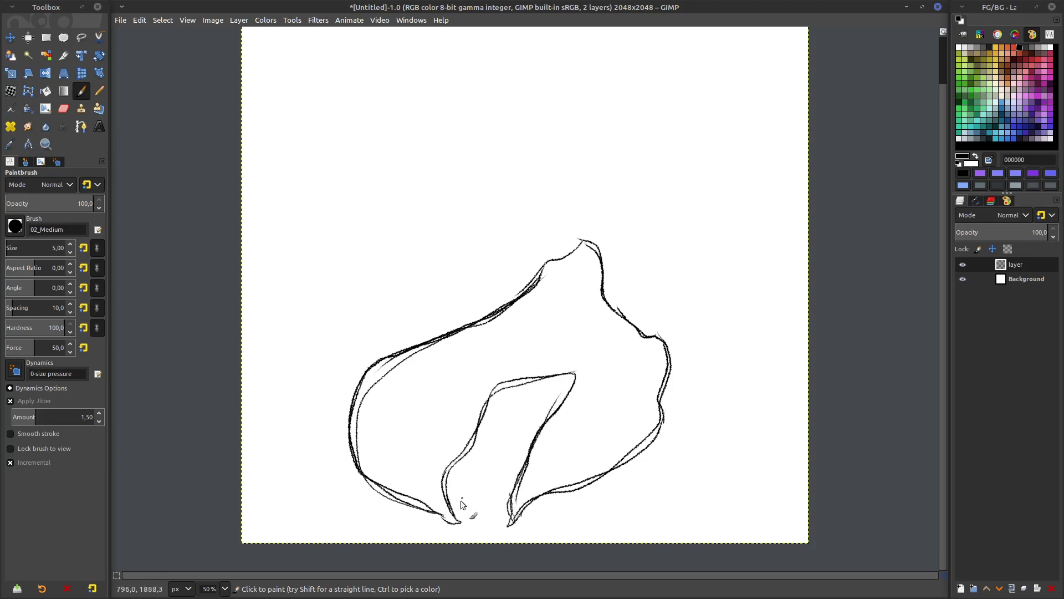
drag(463, 501, 496, 402)
right_click(1013, 264)
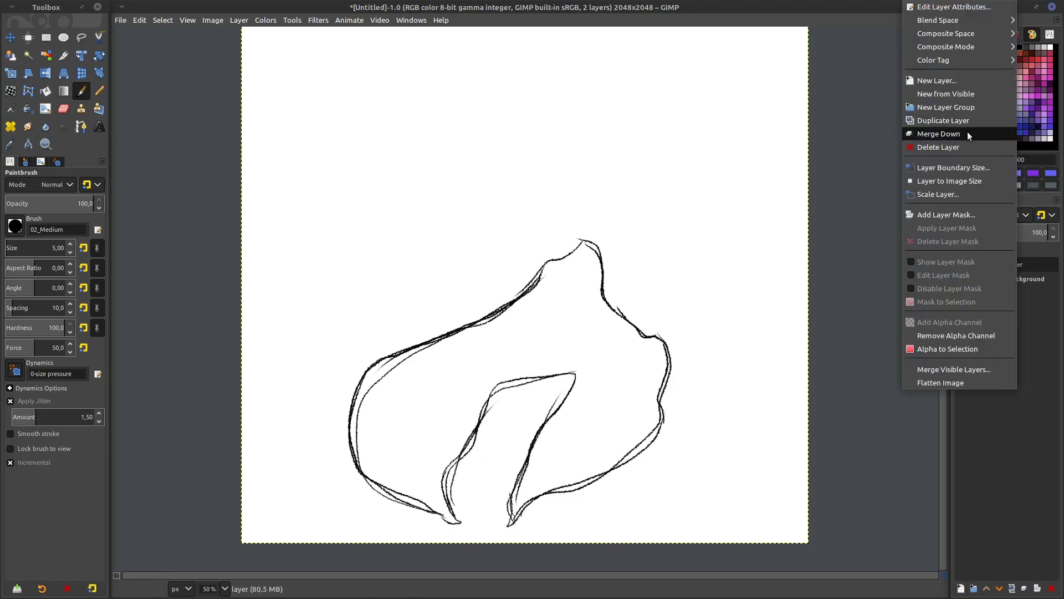
click(966, 133)
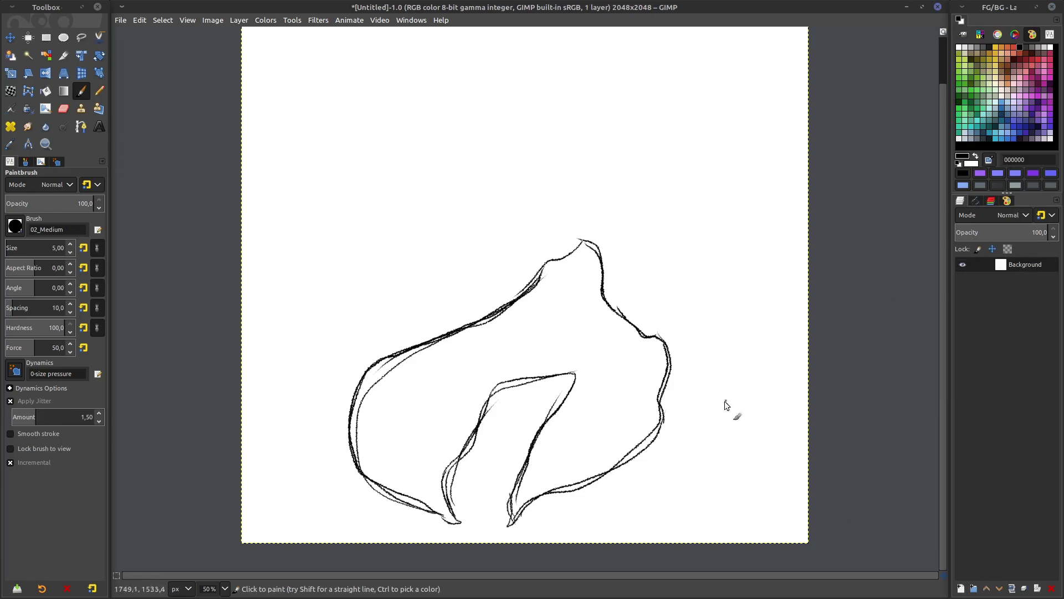
- Duplicate the Background layer, fill the copy with white, and set its opacity to 50
scroll(732, 397, down, 1)
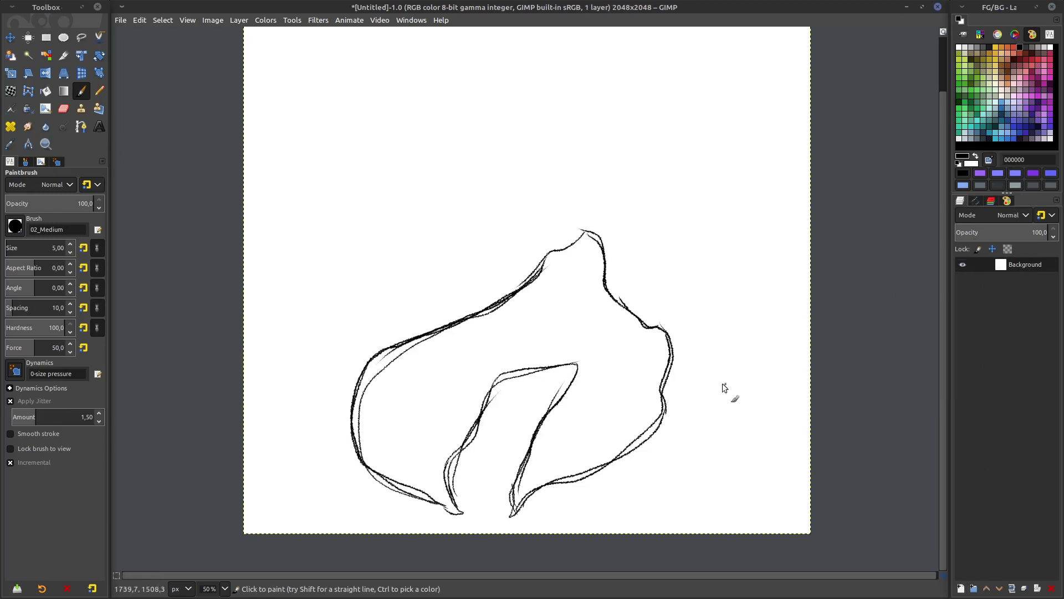
click(1013, 588)
mouse_move(1042, 235)
mouse_down()
mouse_move(973, 233)
mouse_move(1046, 234)
mouse_up()
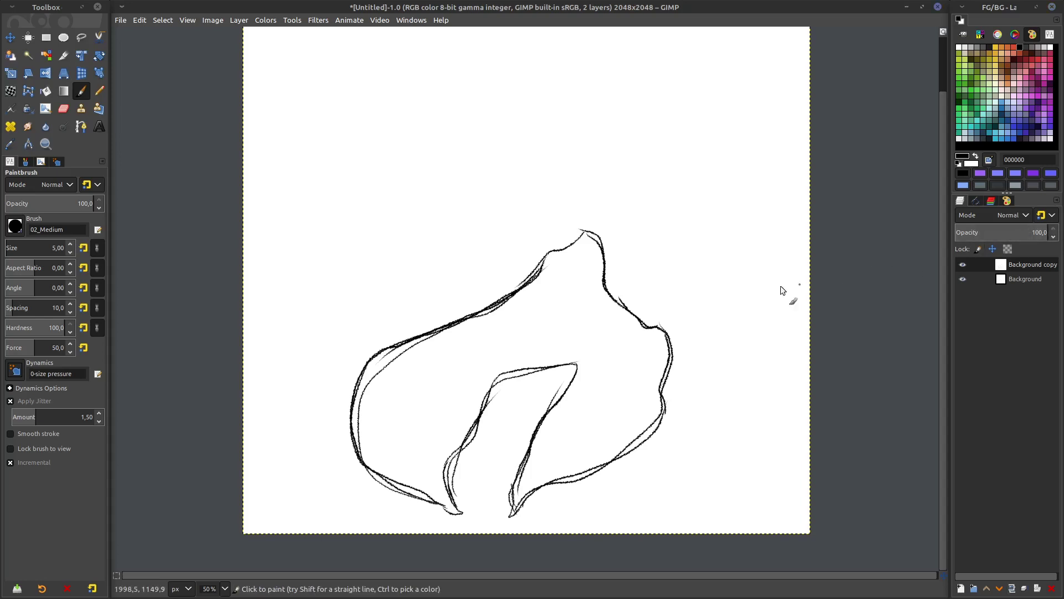
key(x)
key(ctrl+comma)
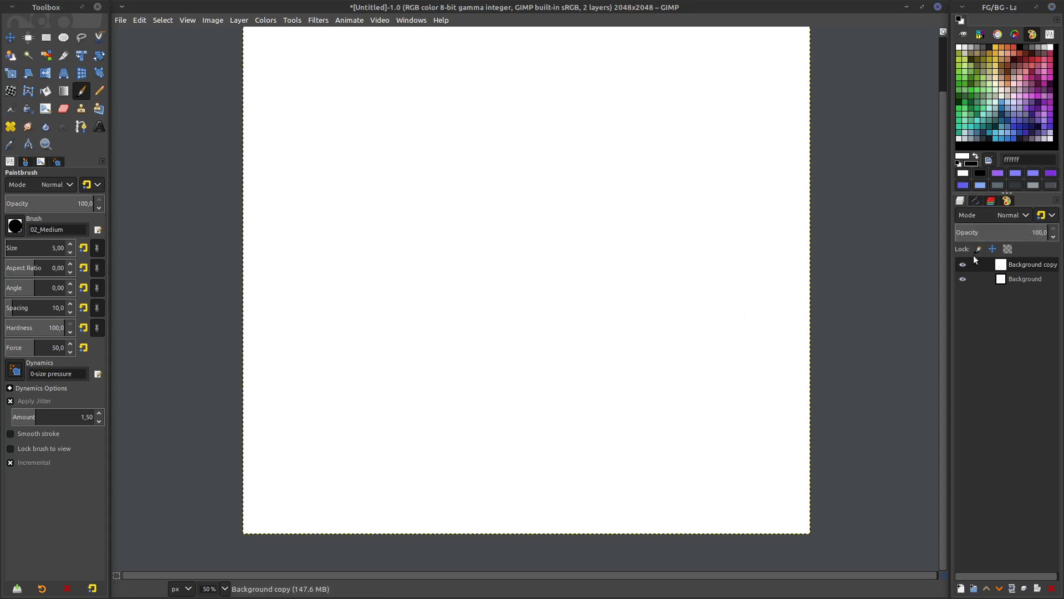
click(996, 234)
drag(996, 234, 1002, 233)
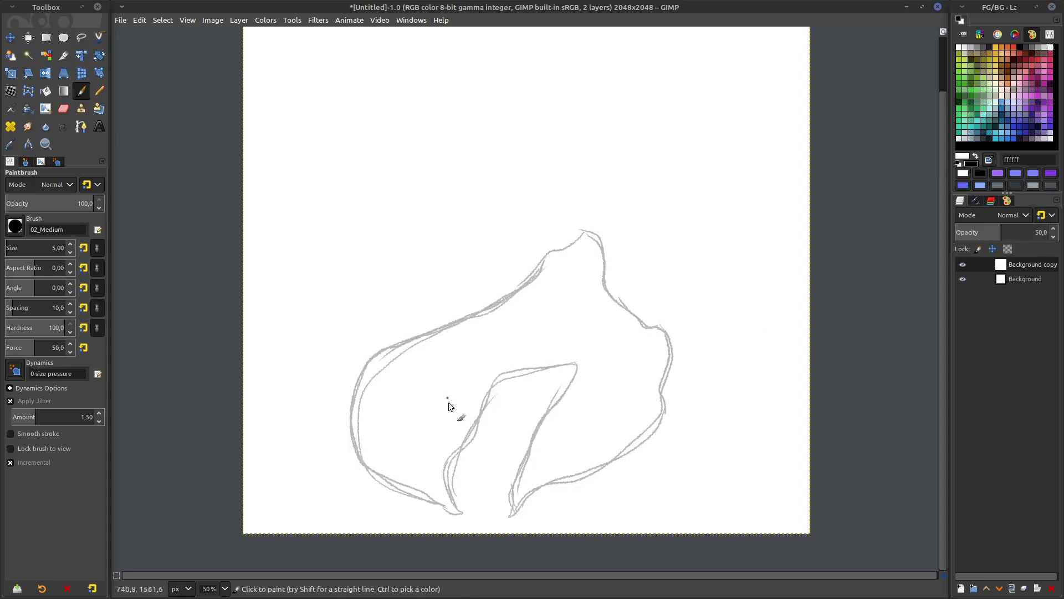
- Paint a second flame shape in black on Background copy, with its outer outline and inner tongue differing from the first drawing
key(x)
drag(444, 515, 391, 469)
mouse_move(395, 430)
mouse_down()
mouse_move(388, 379)
mouse_move(410, 257)
mouse_move(462, 250)
mouse_move(479, 228)
mouse_move(514, 233)
mouse_move(588, 279)
mouse_move(690, 424)
mouse_move(638, 483)
mouse_move(514, 512)
mouse_move(544, 431)
mouse_move(529, 373)
mouse_move(496, 354)
mouse_move(466, 377)
mouse_move(462, 505)
mouse_move(460, 433)
mouse_move(475, 362)
mouse_up()
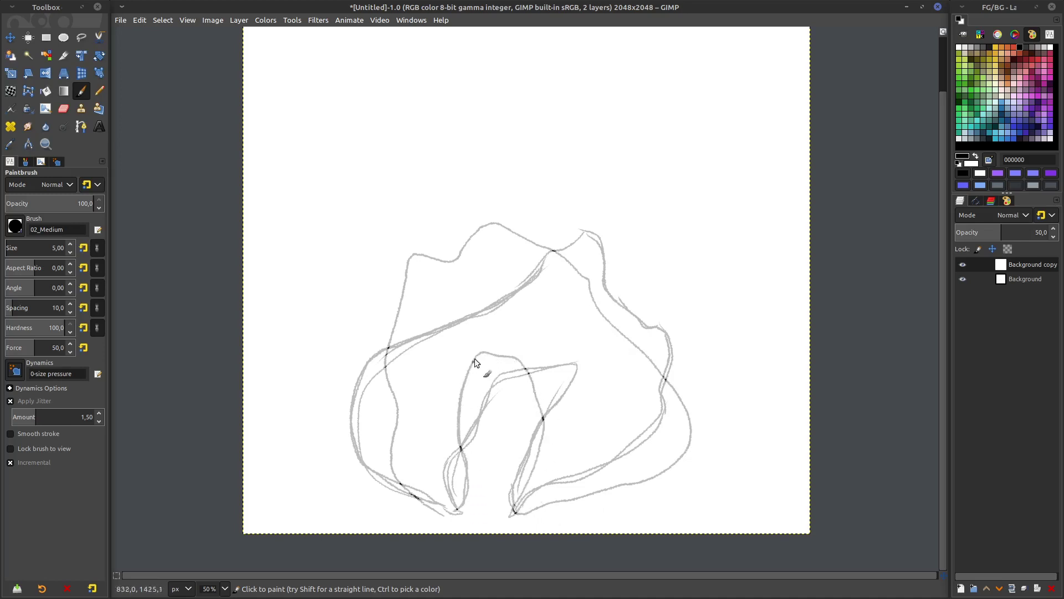
mouse_move(534, 383)
mouse_down()
mouse_move(538, 466)
mouse_move(518, 504)
mouse_up()
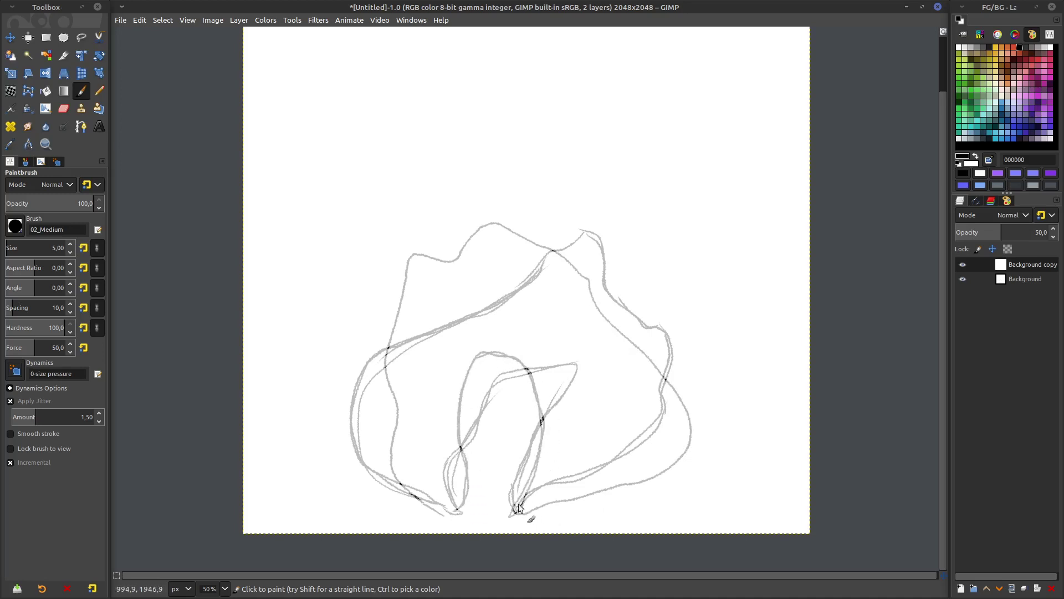
- Insert a white-filled layer between Background and Background copy, and lower its opacity to 38.7
click(1023, 276)
click(961, 589)
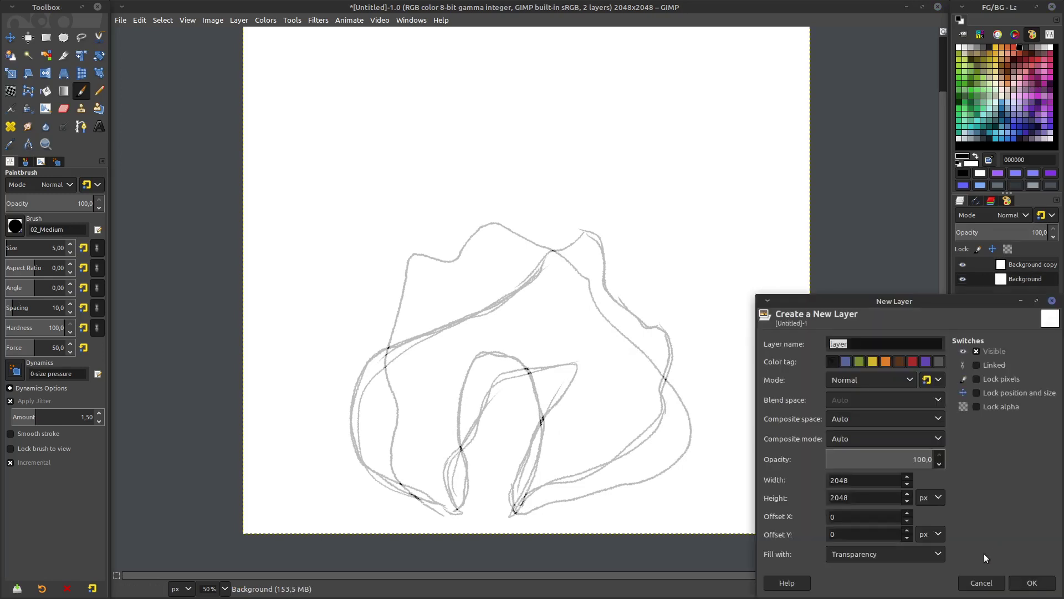
click(936, 553)
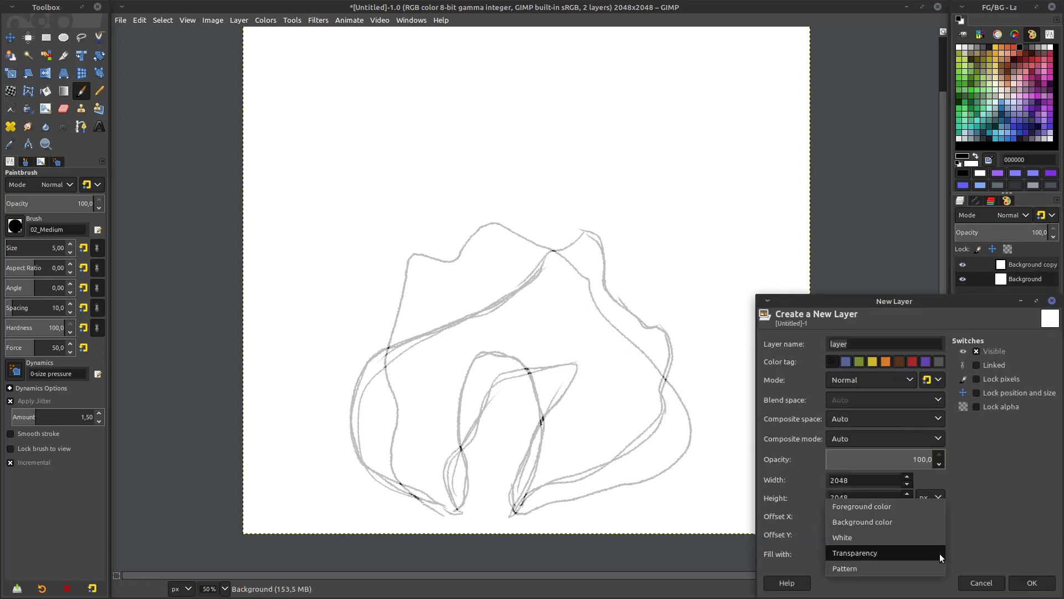
click(930, 537)
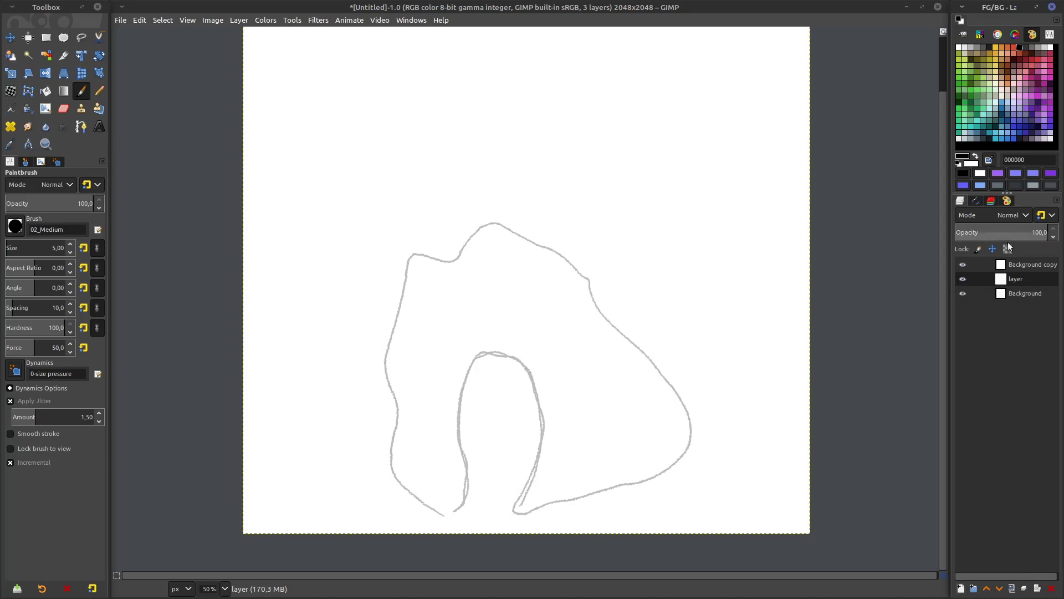
mouse_move(1042, 232)
mouse_down()
mouse_move(980, 237)
mouse_move(992, 235)
mouse_up()
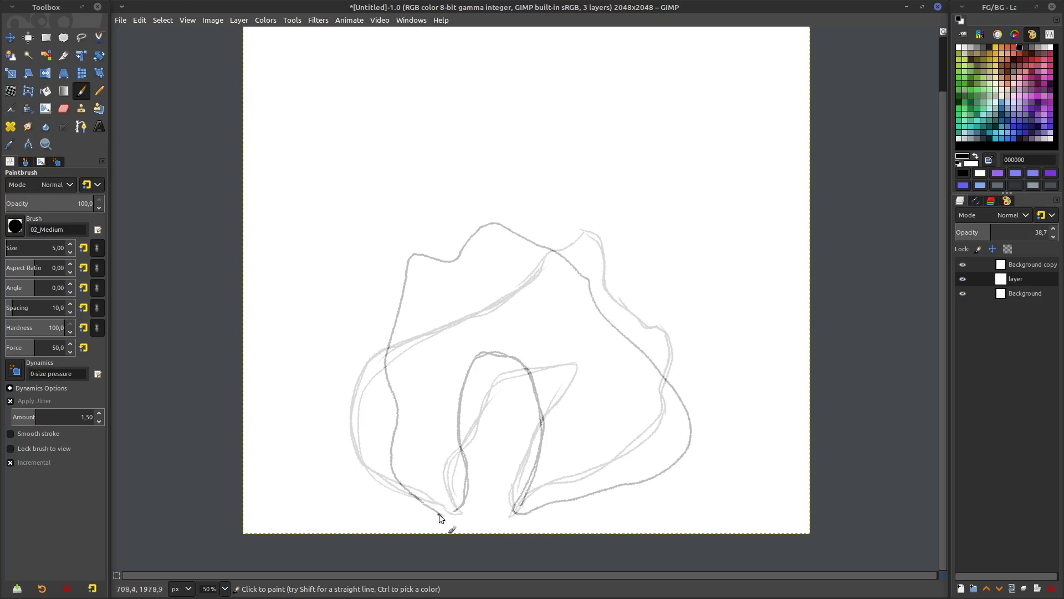
- Paint the in-between flame's outer and inner contours on the middle layer, and restore that layer to full opacity
mouse_move(371, 348)
mouse_down()
mouse_move(384, 326)
mouse_move(480, 268)
mouse_move(532, 207)
mouse_move(620, 285)
mouse_up()
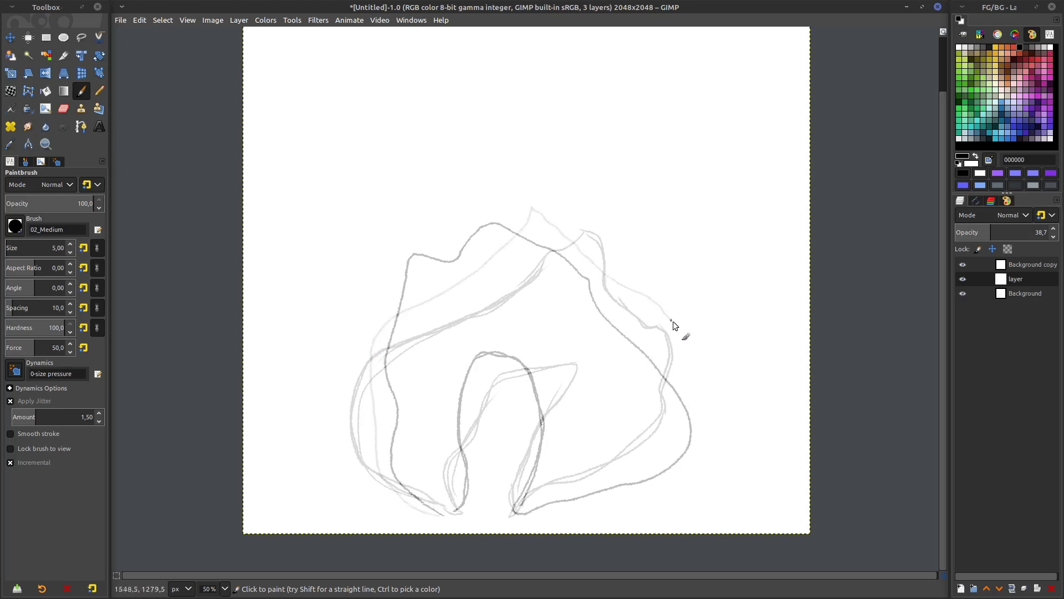
mouse_move(673, 321)
mouse_down()
mouse_move(684, 371)
mouse_move(673, 432)
mouse_move(630, 464)
mouse_move(517, 513)
mouse_move(541, 402)
mouse_up()
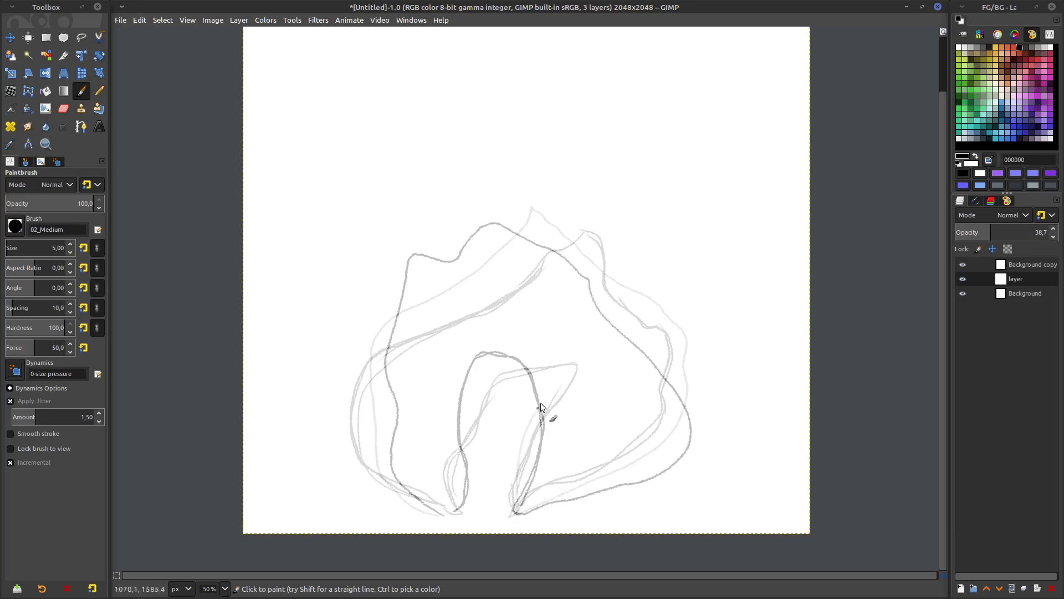
mouse_move(520, 358)
mouse_down()
mouse_move(477, 365)
mouse_move(464, 419)
mouse_up()
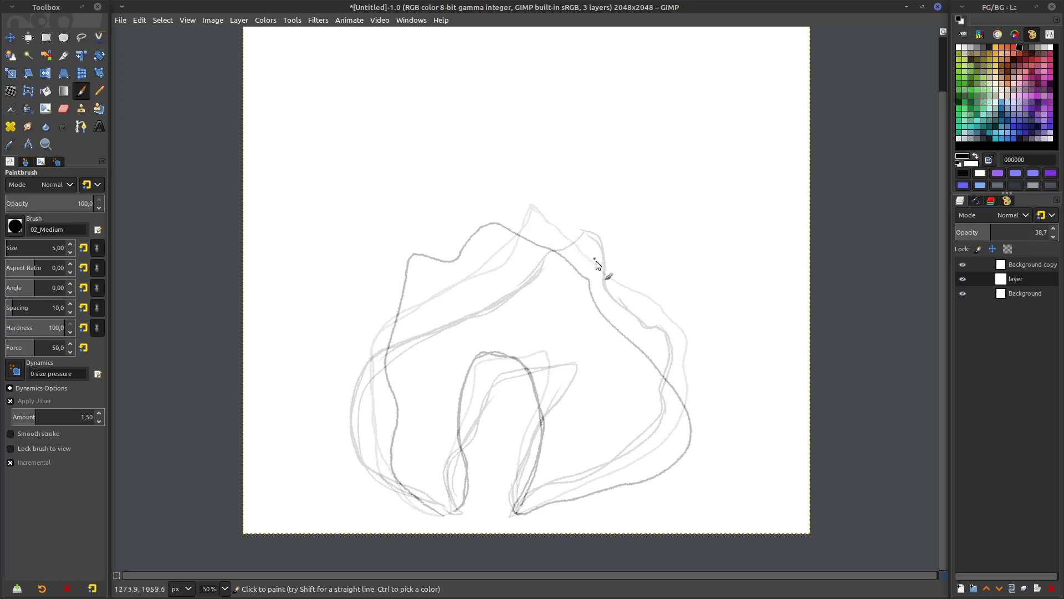
mouse_move(577, 245)
mouse_down()
mouse_move(634, 300)
mouse_move(645, 301)
mouse_move(620, 279)
mouse_move(678, 313)
mouse_move(693, 344)
mouse_up()
key(ctrl+z)
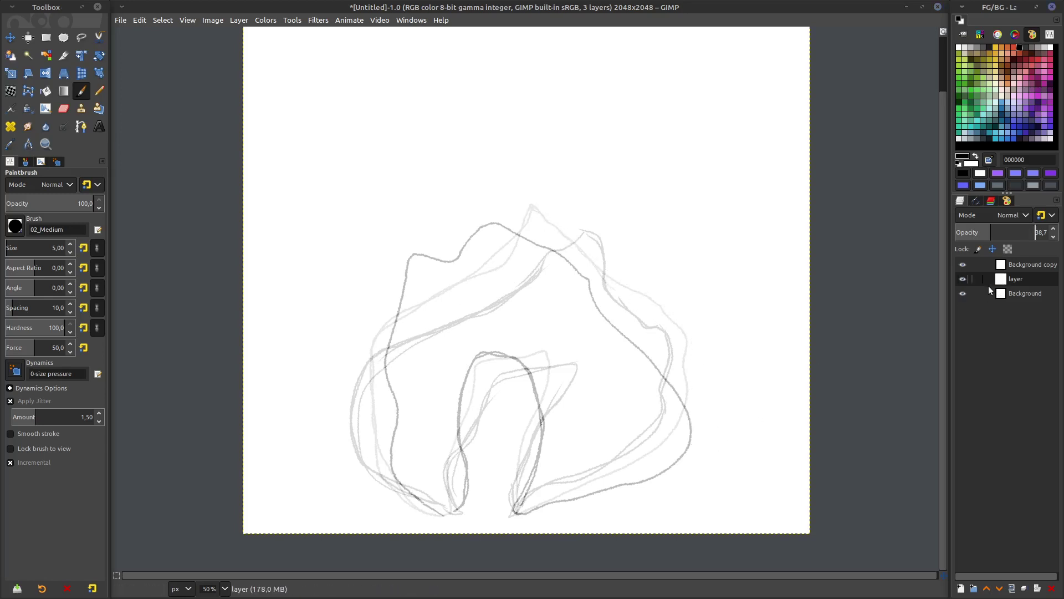
drag(990, 232, 1052, 233)
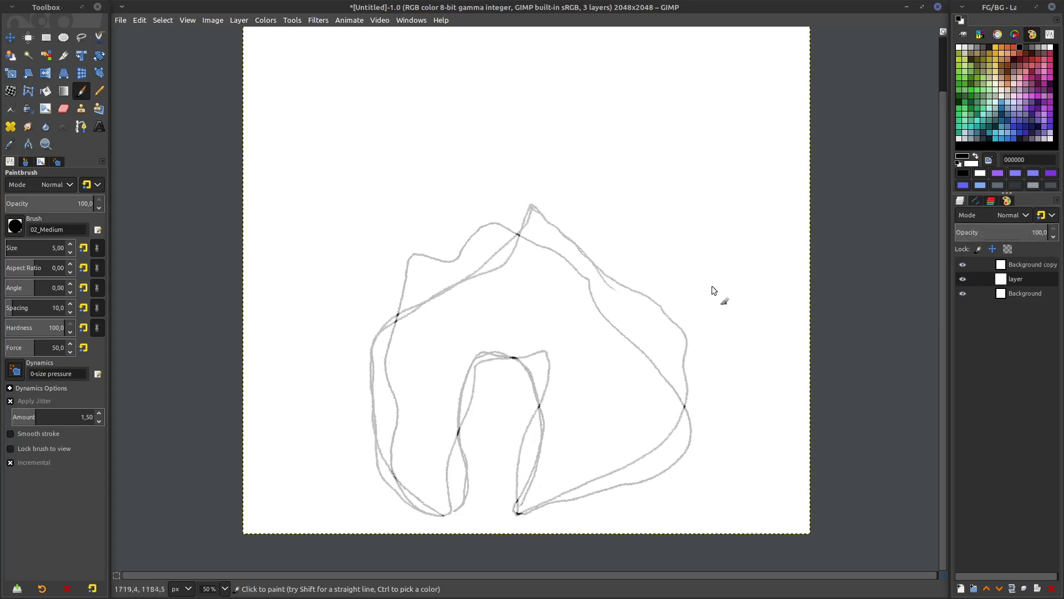
- Open the layers in Animation Playback, set the rate to 24 fps, and play the flame animation
click(320, 20)
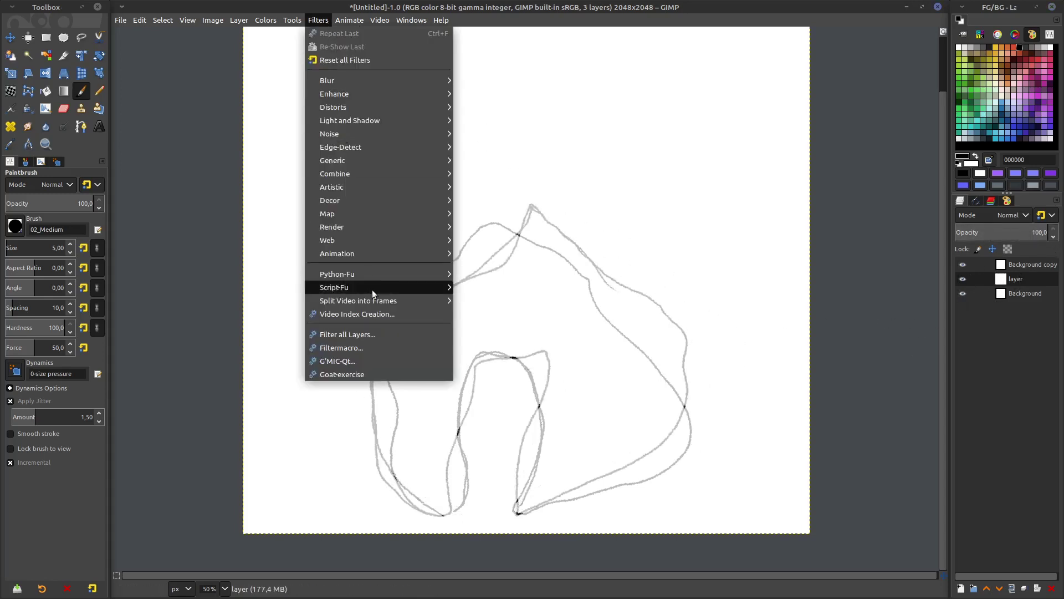
mouse_move(371, 255)
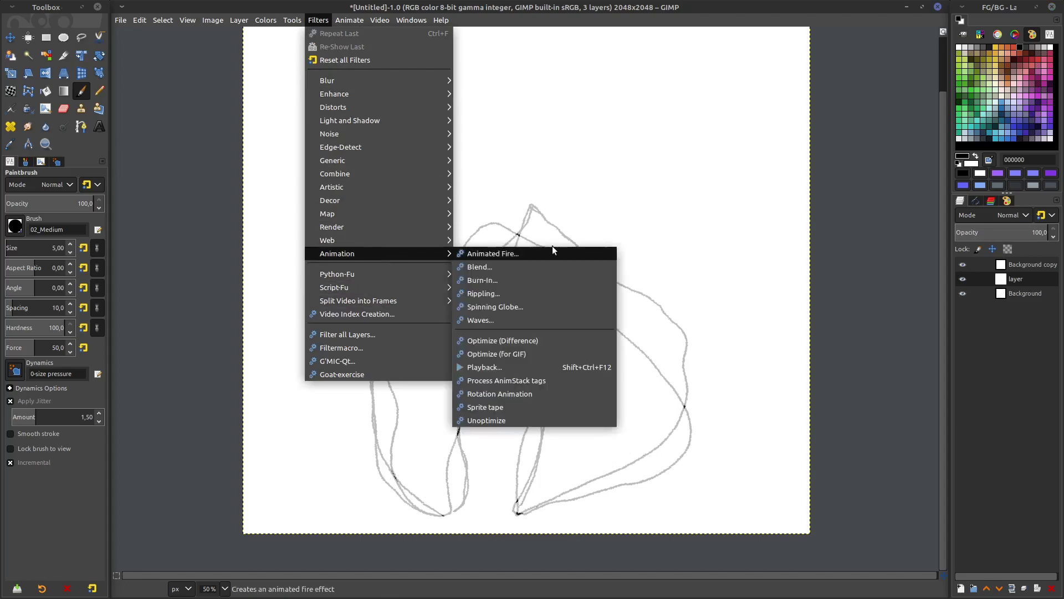
click(577, 368)
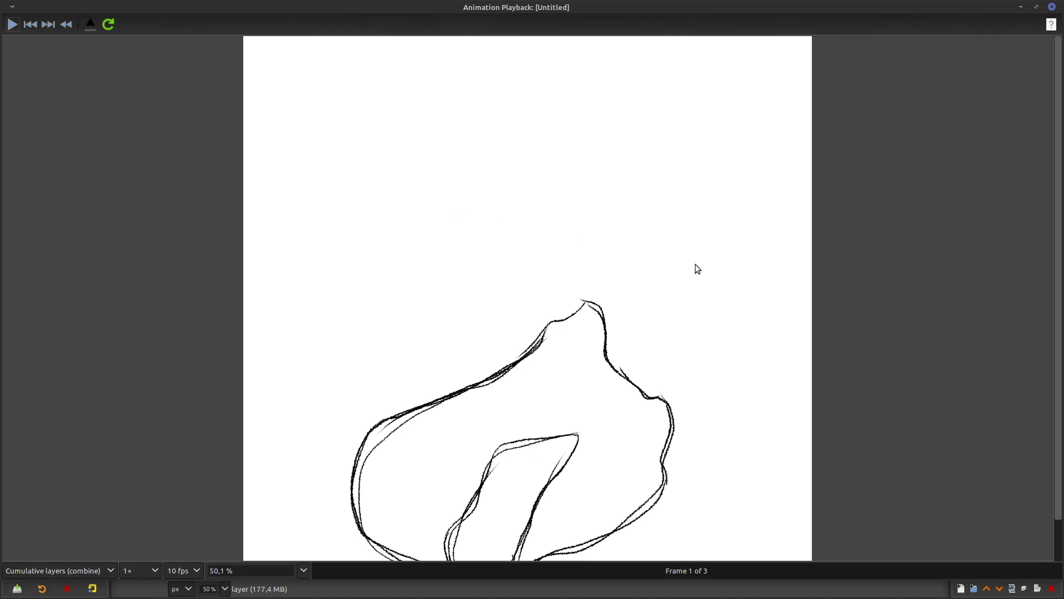
click(304, 570)
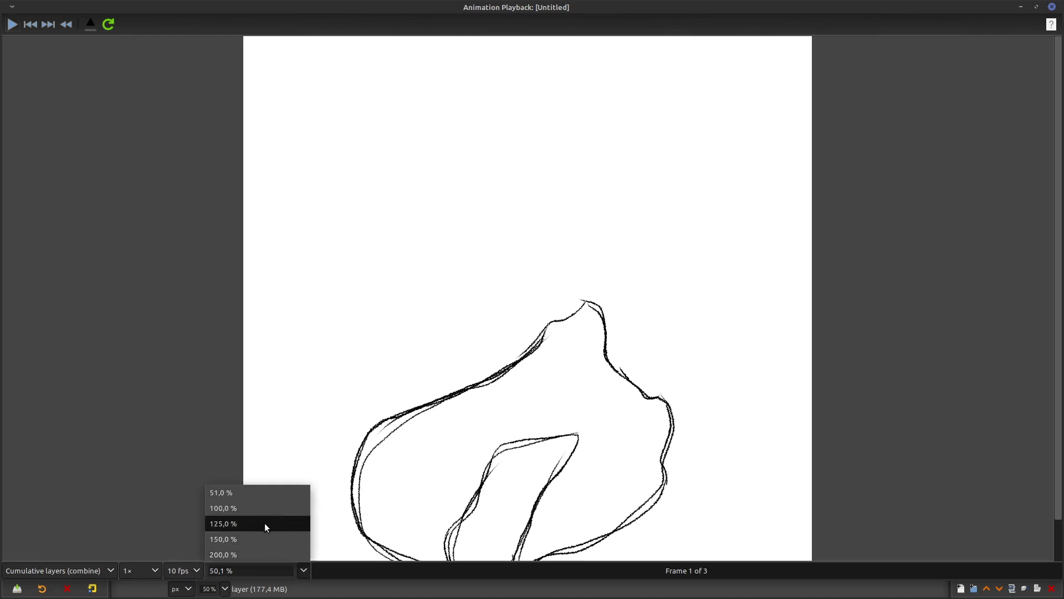
click(876, 352)
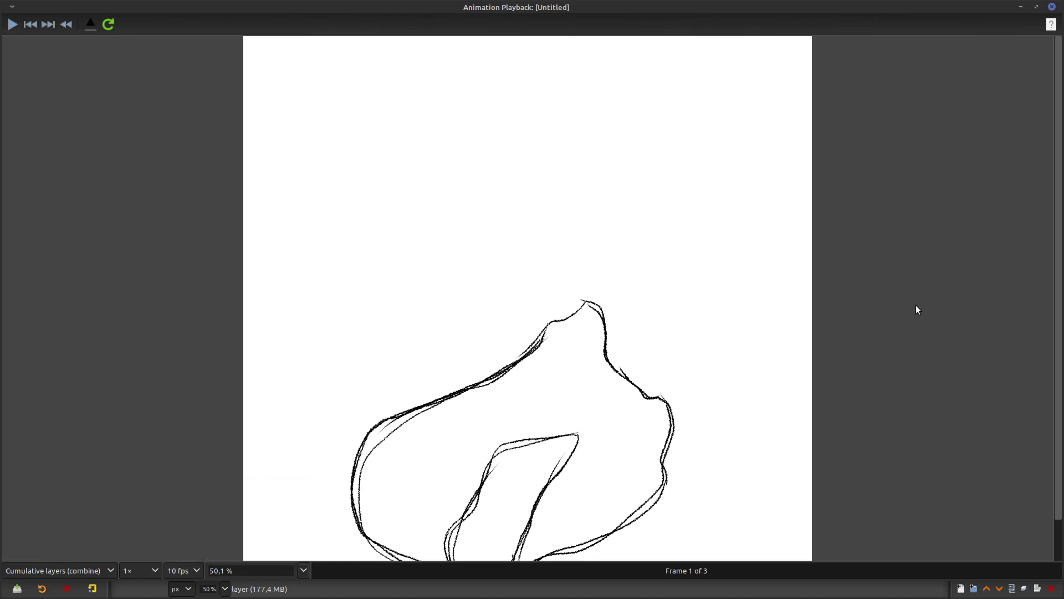
scroll(1046, 304, down, 3)
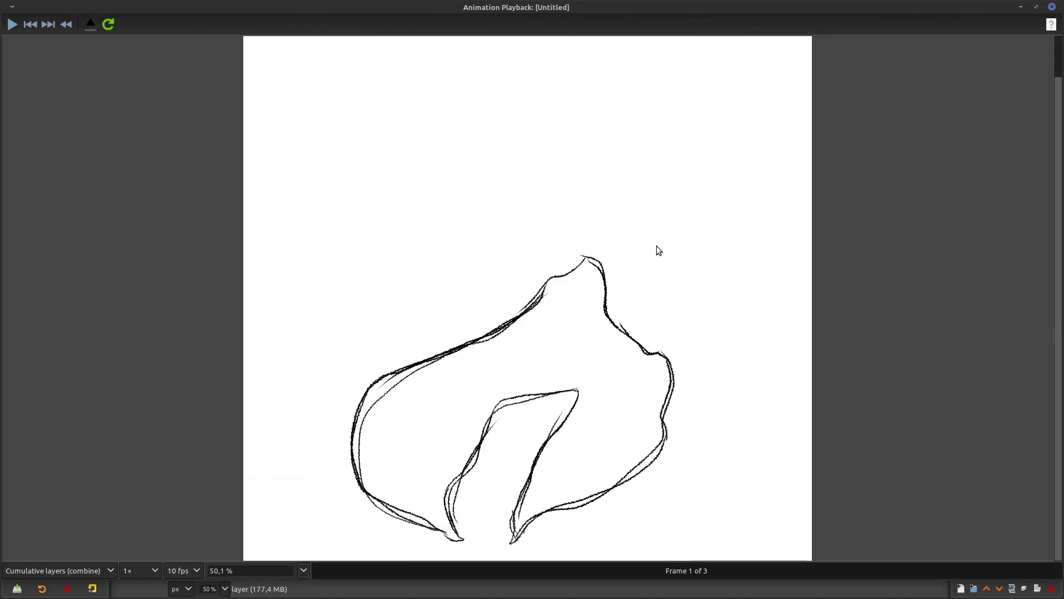
click(197, 571)
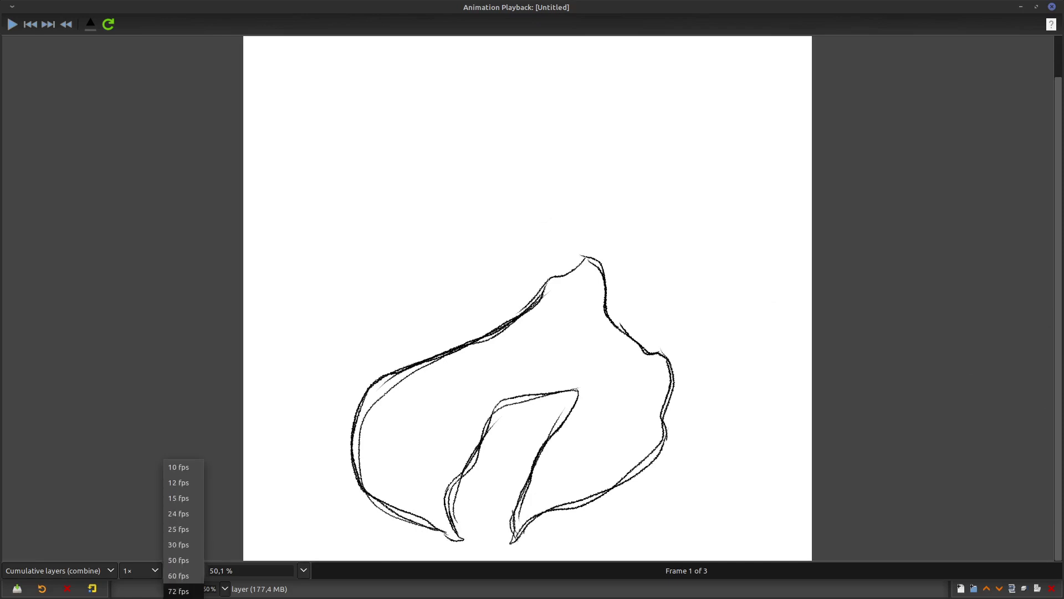
click(191, 513)
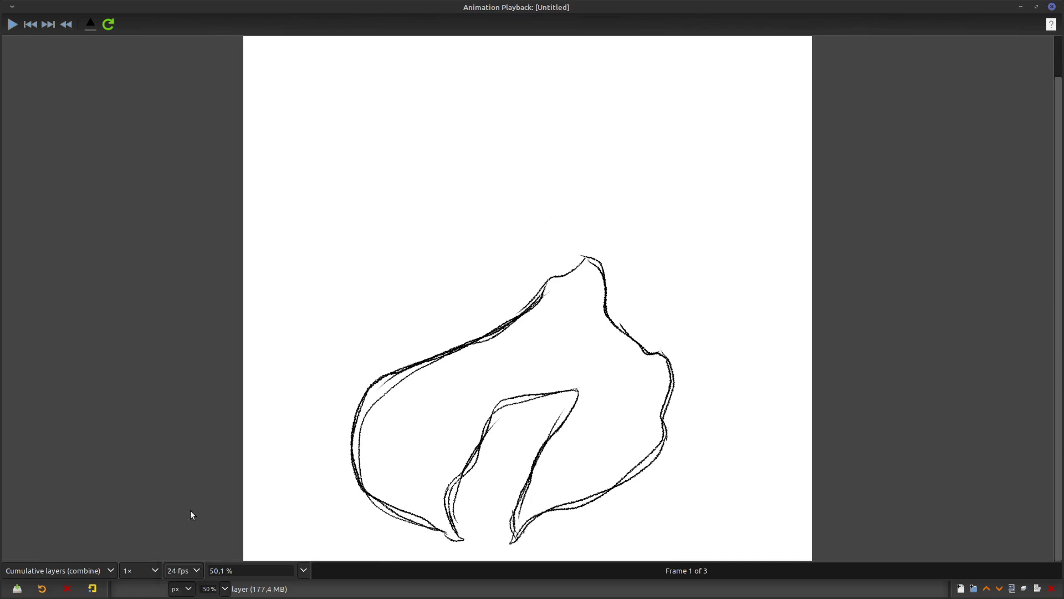
click(12, 24)
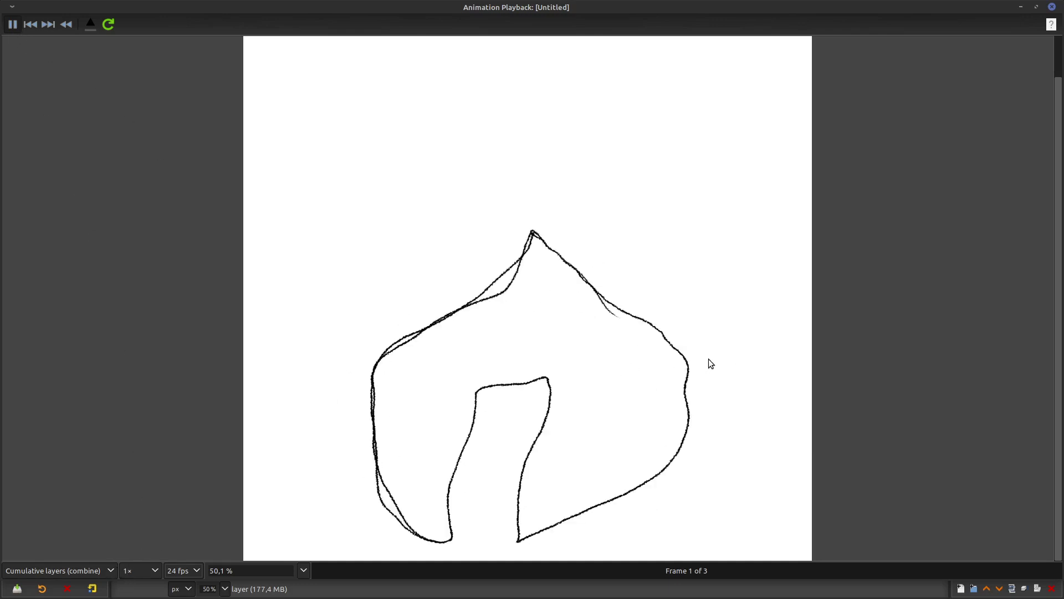
- Restore the animation playback window to a smaller size and reposition it over the image window
click(1036, 7)
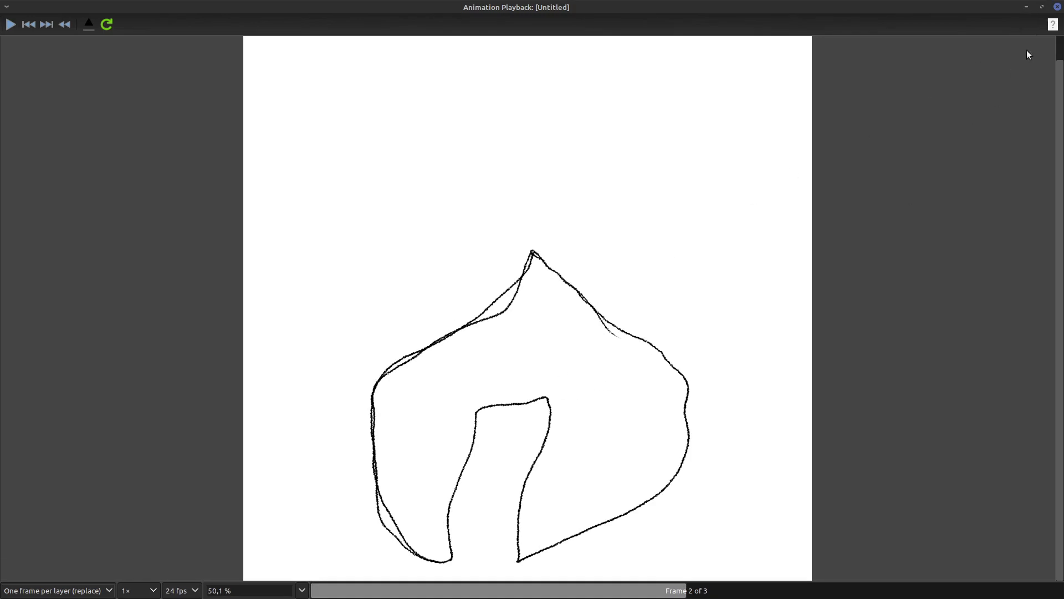
click(1042, 6)
mouse_move(941, 4)
mouse_down()
mouse_move(499, 122)
mouse_move(388, 122)
mouse_move(520, 107)
mouse_move(352, 91)
mouse_up()
drag(256, 102, 214, 40)
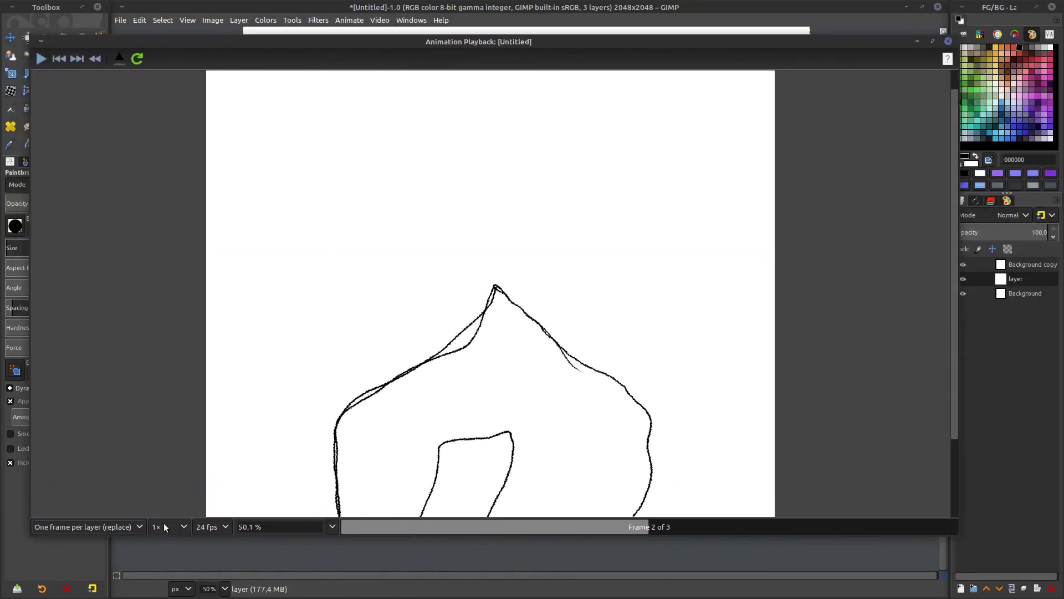
- Play the flame animation with one frame per layer (replace) at 24 fps, and close the playback window
click(131, 527)
click(131, 527)
drag(952, 245, 939, 354)
key(space)
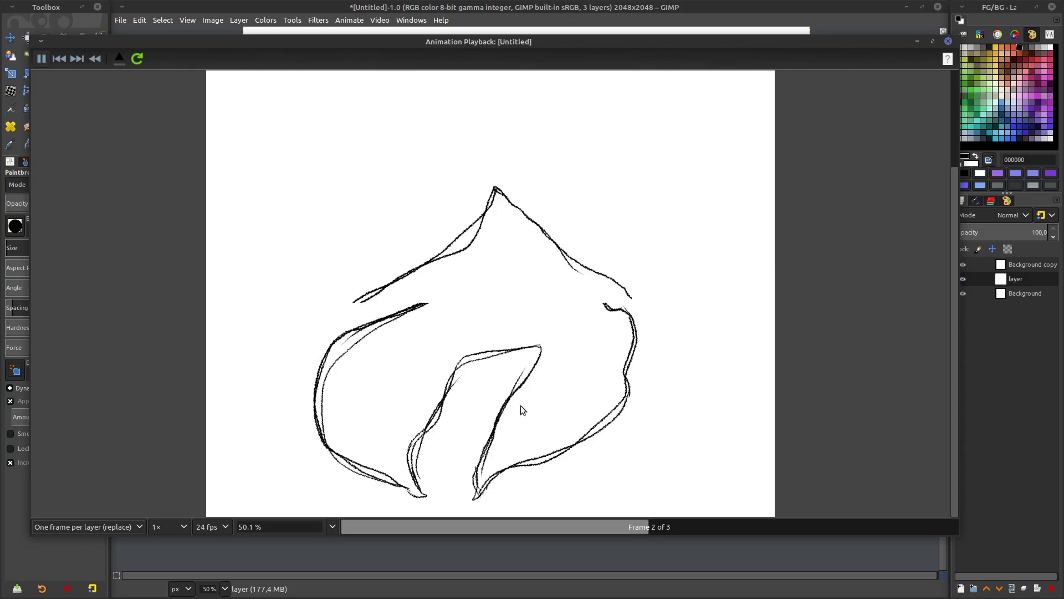
click(949, 42)
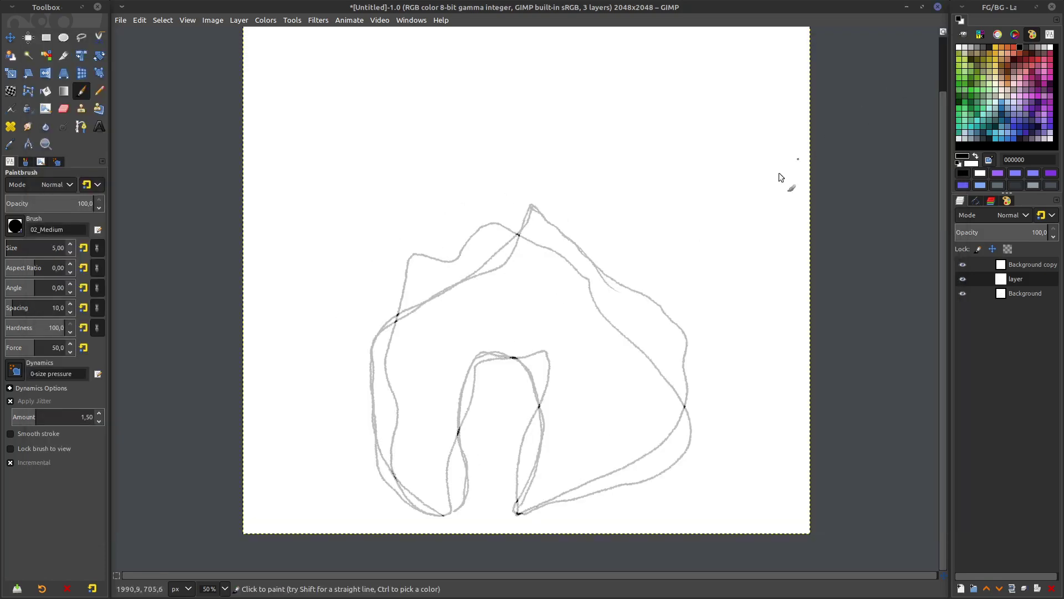
- Hide Background copy and the middle layer to view the Background drawing alone, and show Background copy again
click(963, 265)
click(963, 279)
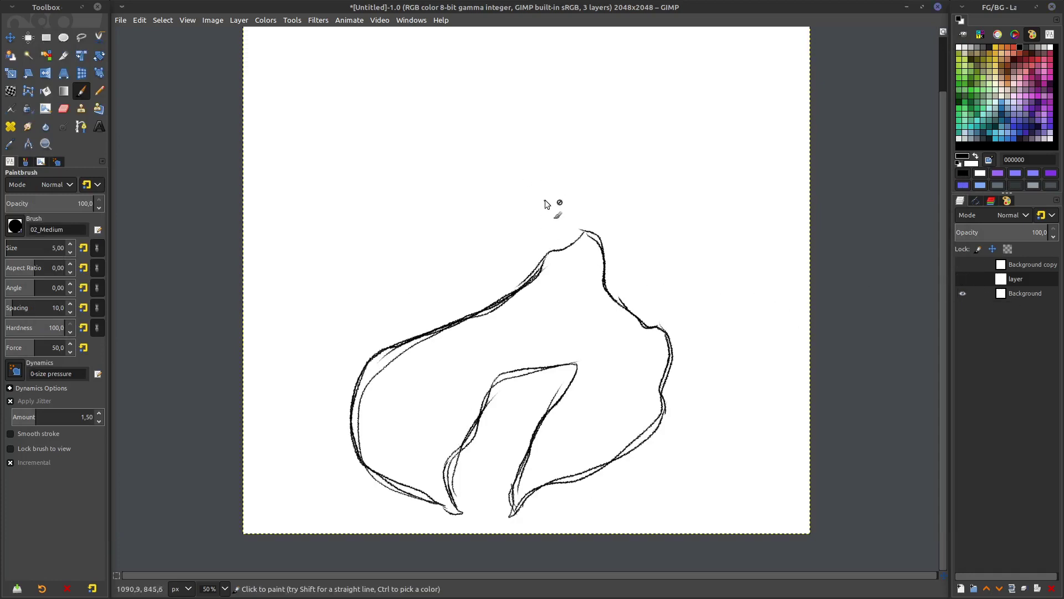
click(567, 202)
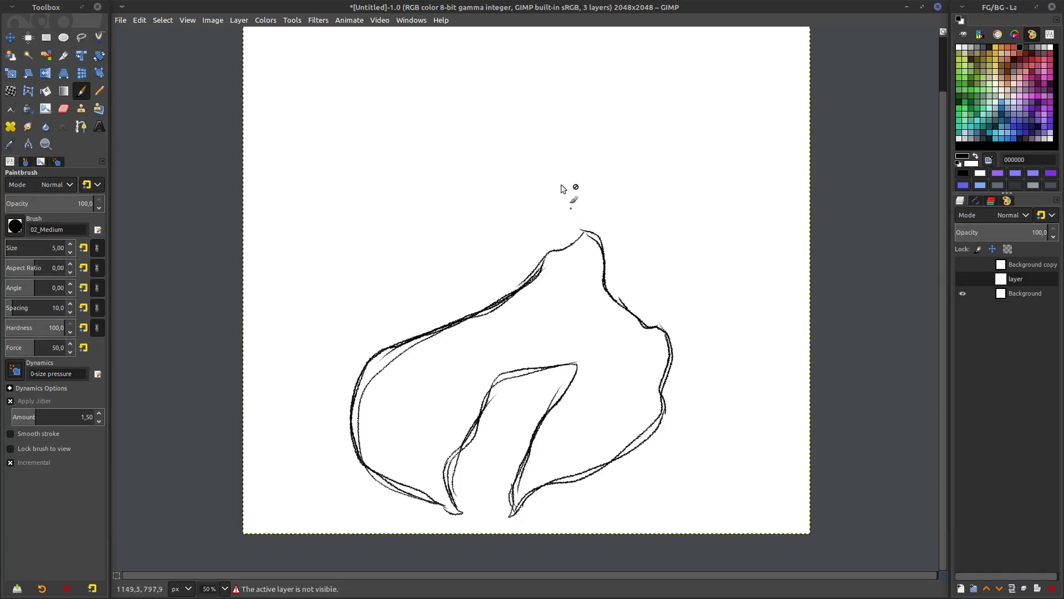
click(963, 265)
click(962, 279)
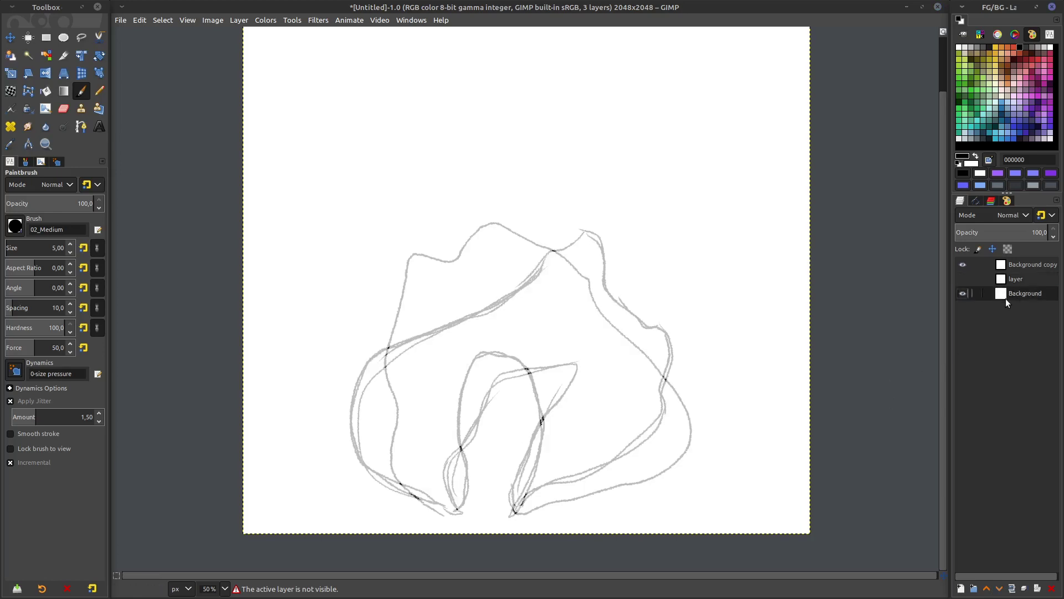
- Show only the Background layer and draw a small curved spark above the flame's peak and each of its two sides
click(968, 278)
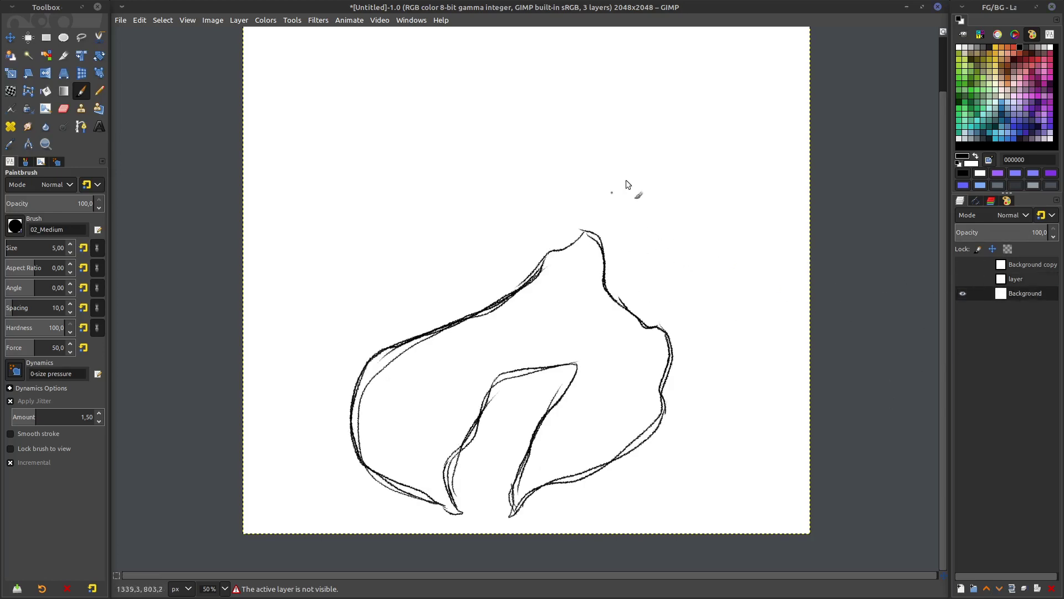
mouse_move(575, 215)
mouse_down()
mouse_move(567, 169)
mouse_move(558, 202)
mouse_move(576, 215)
mouse_up()
mouse_move(659, 316)
mouse_down()
mouse_move(667, 284)
mouse_move(661, 323)
mouse_up()
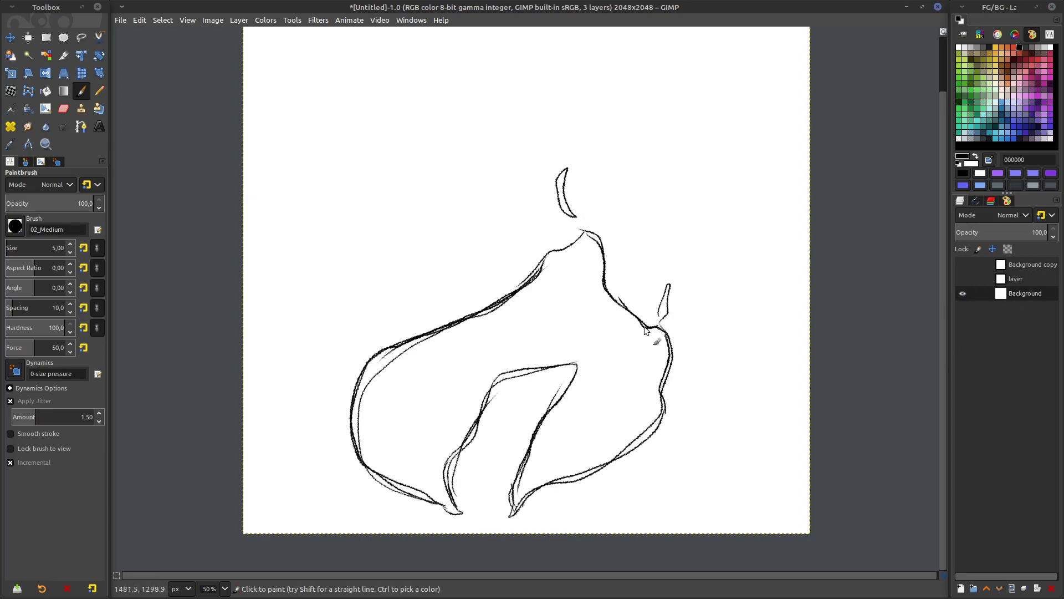
drag(381, 331, 400, 302)
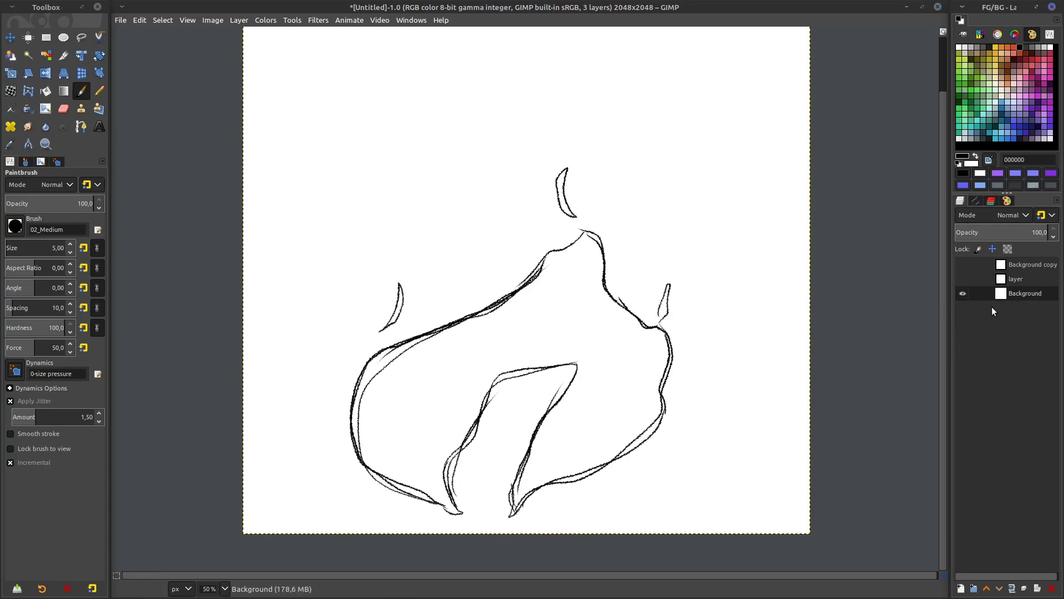
- Show only the layer named "layer", retrace its outer and inner flame outlines, and close the base with curved strokes
shift+click(962, 279)
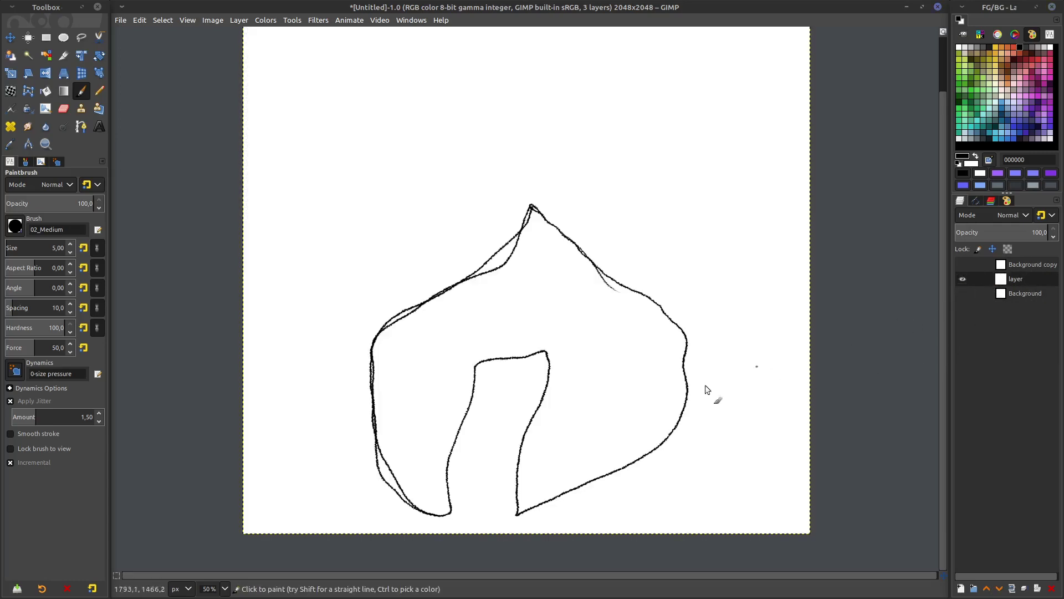
mouse_move(436, 512)
mouse_down()
mouse_move(368, 420)
mouse_move(416, 312)
mouse_move(528, 212)
mouse_move(623, 258)
mouse_move(637, 280)
mouse_up()
mouse_move(533, 511)
mouse_down()
mouse_move(684, 411)
mouse_move(697, 353)
mouse_move(684, 335)
mouse_move(686, 302)
mouse_move(644, 282)
mouse_move(565, 213)
mouse_up()
key(ctrl+z)
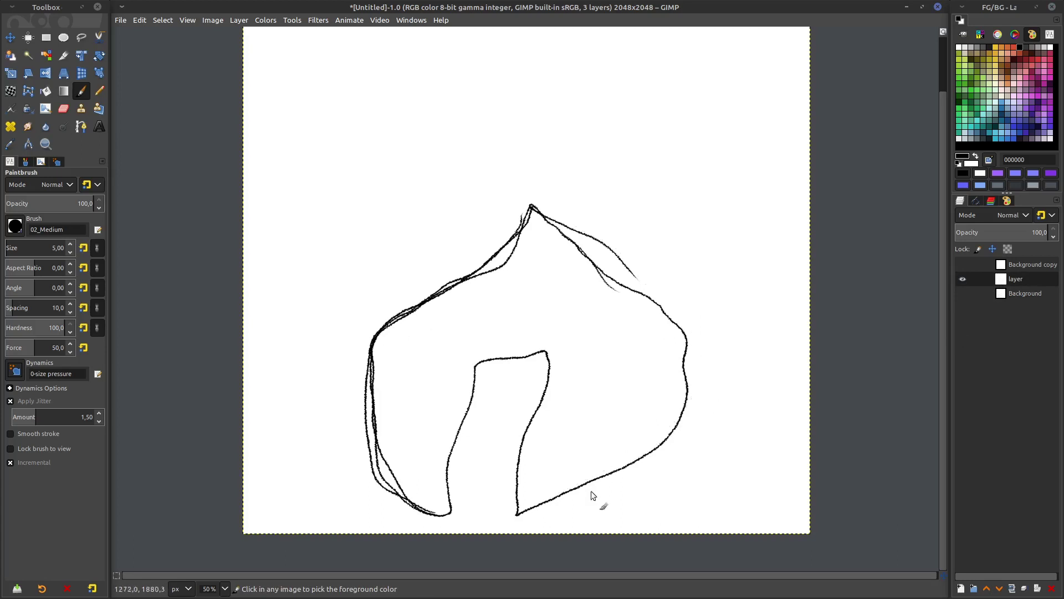
mouse_move(565, 501)
mouse_down()
mouse_move(670, 416)
mouse_move(695, 344)
mouse_move(686, 300)
mouse_move(673, 311)
mouse_move(618, 273)
mouse_move(532, 204)
mouse_up()
mouse_move(477, 367)
mouse_down()
mouse_move(550, 358)
mouse_move(519, 509)
mouse_move(543, 363)
mouse_up()
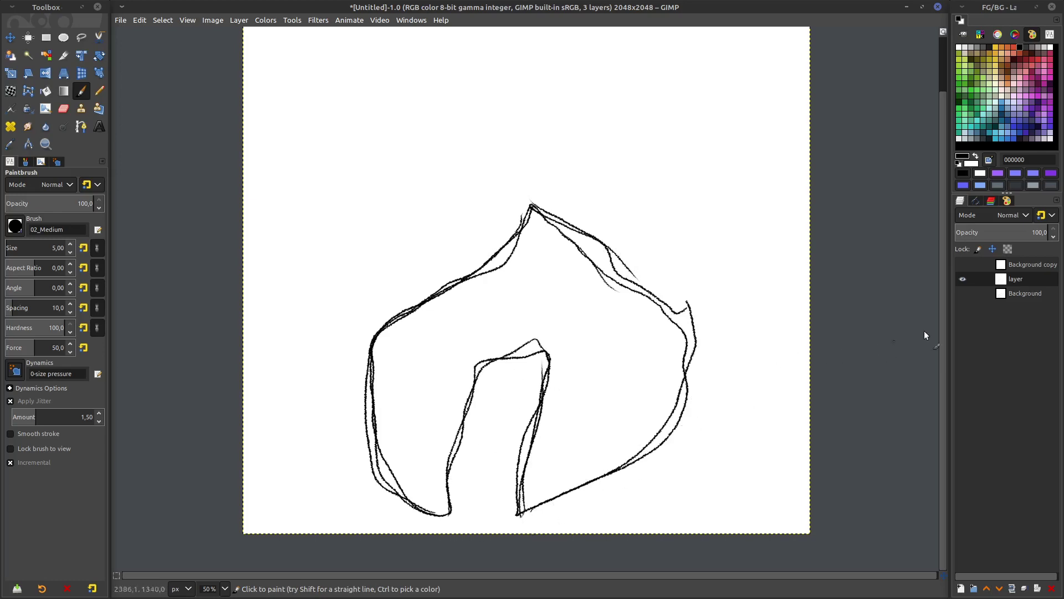
drag(435, 507, 510, 523)
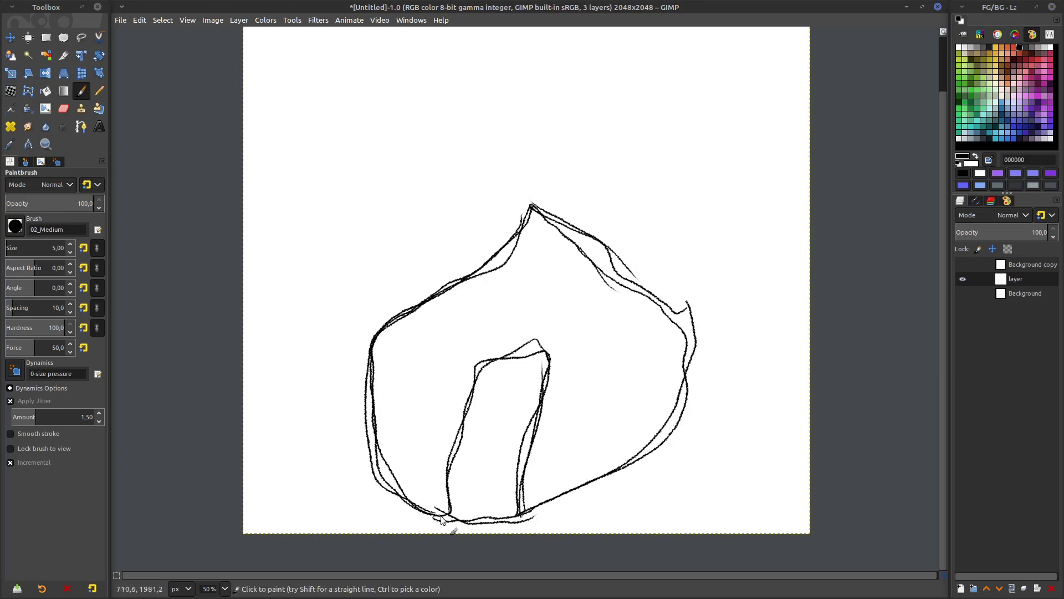
- Switch to the Background layer alone and close the gap at the flame's base with curved strokes
click(963, 279)
click(962, 294)
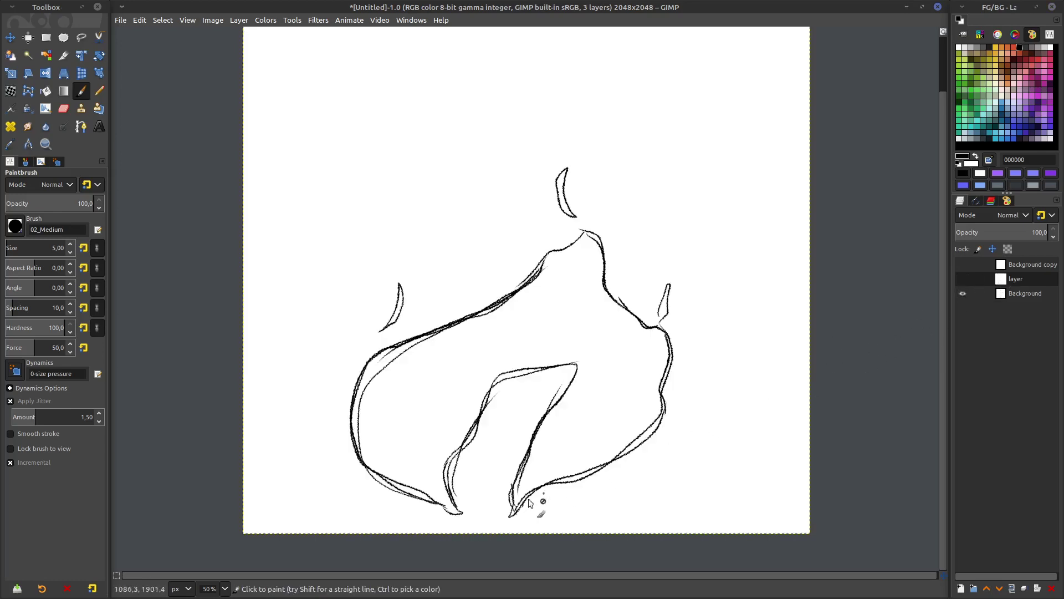
click(1019, 292)
mouse_move(460, 507)
mouse_down()
mouse_move(488, 521)
mouse_move(523, 513)
mouse_move(452, 513)
mouse_up()
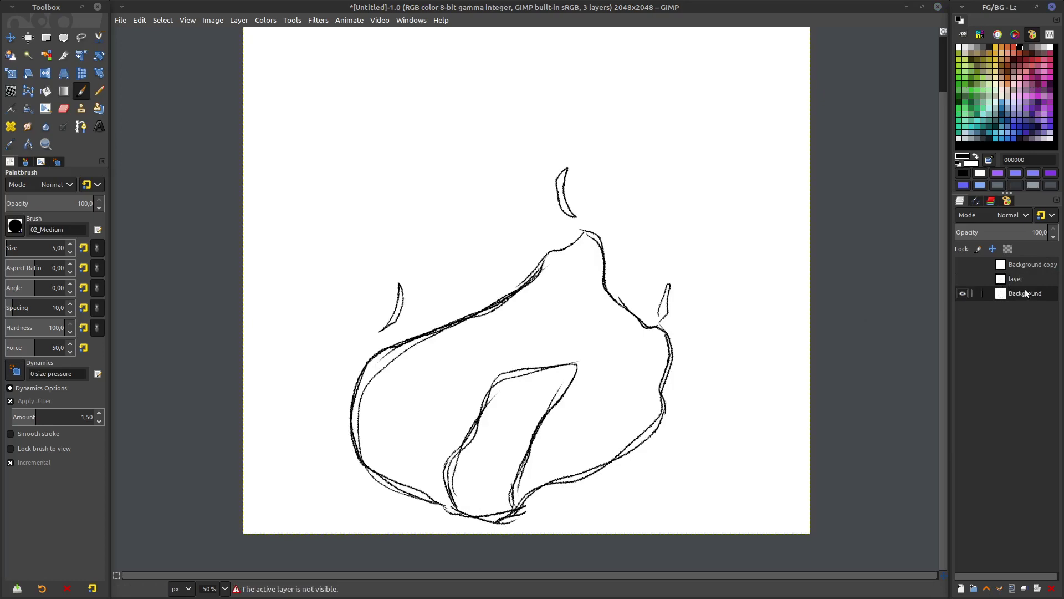
- Show only the Background copy layer and retrace its flame outlines with a second line and pointed tips
click(963, 293)
click(963, 278)
click(962, 278)
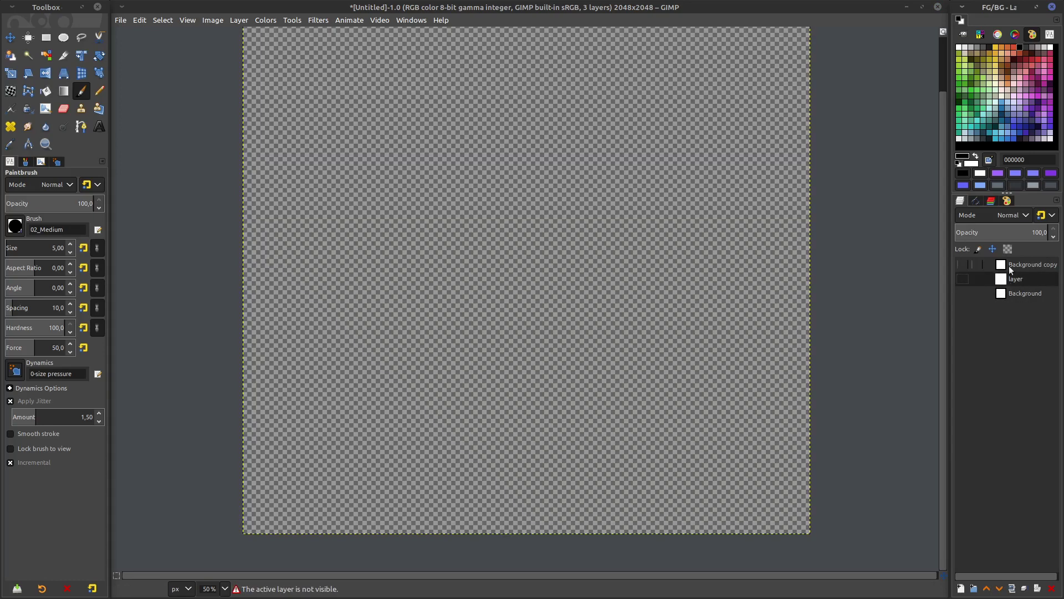
click(968, 265)
click(963, 264)
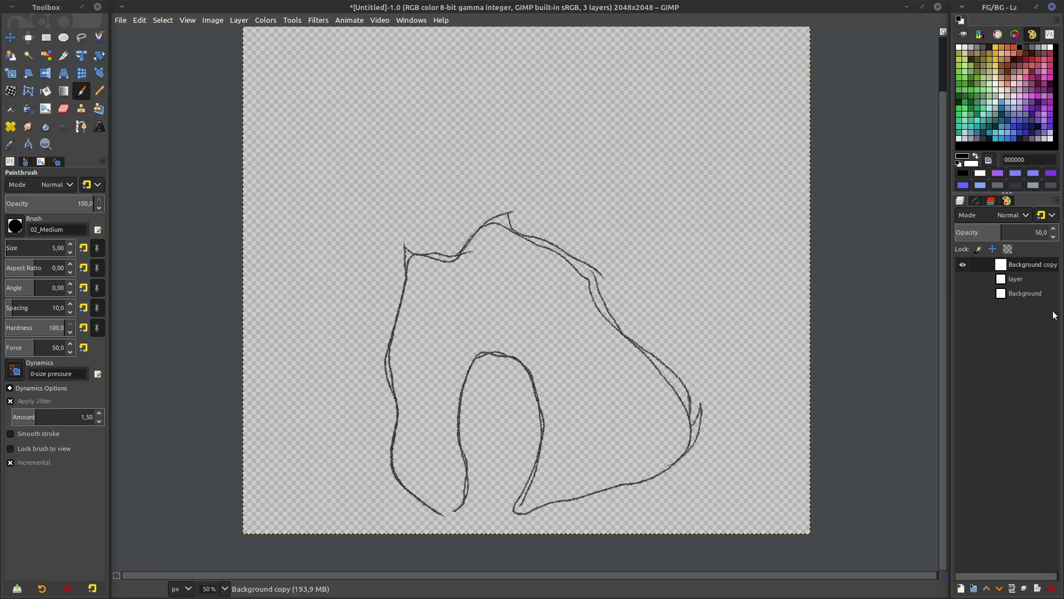
- Hide Background copy and make "layer" the active layer, visible over Background
click(963, 278)
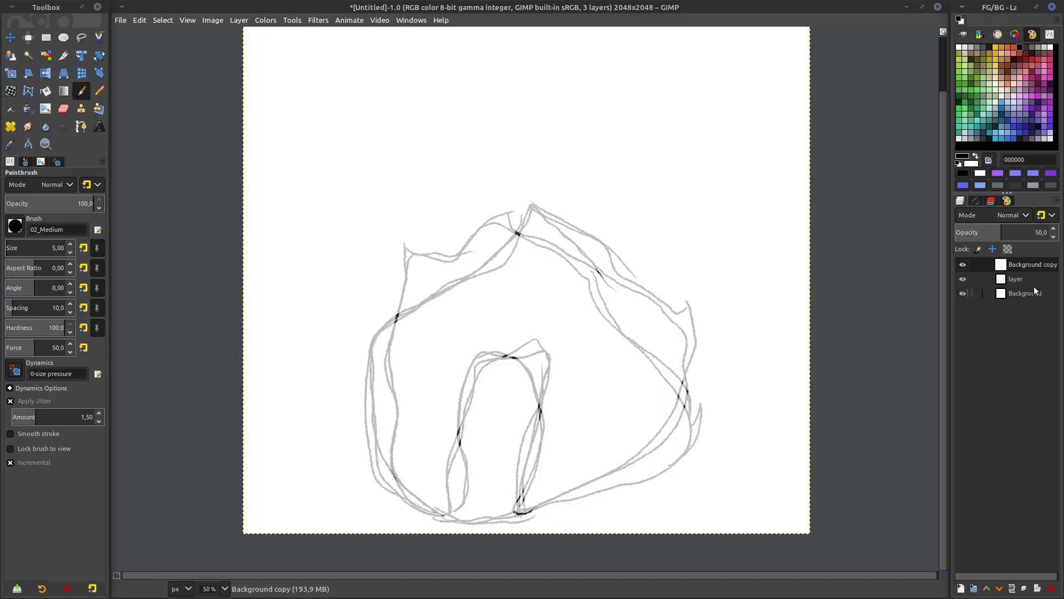
click(1009, 296)
click(962, 265)
click(966, 279)
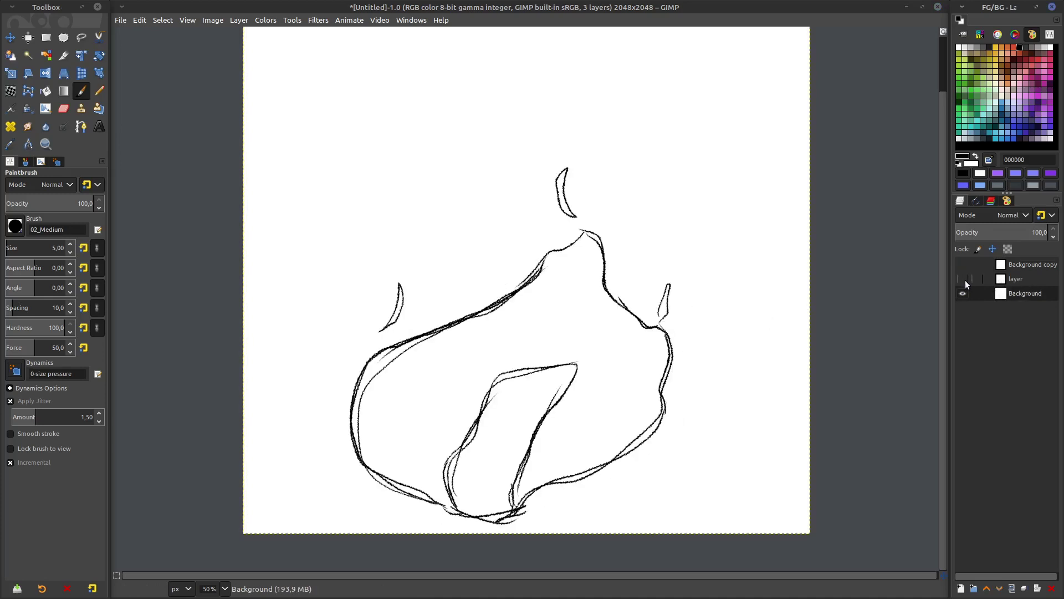
click(1013, 283)
click(966, 278)
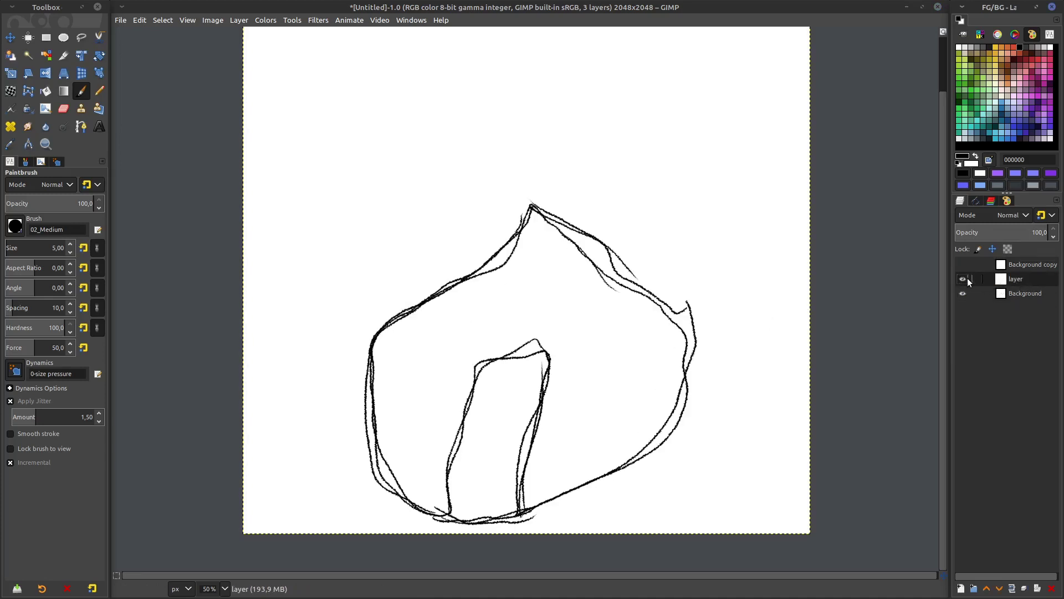
- Lower the opacity of "layer" to 36.3 and draw three curved sparks higher than those on Background
drag(998, 232, 985, 235)
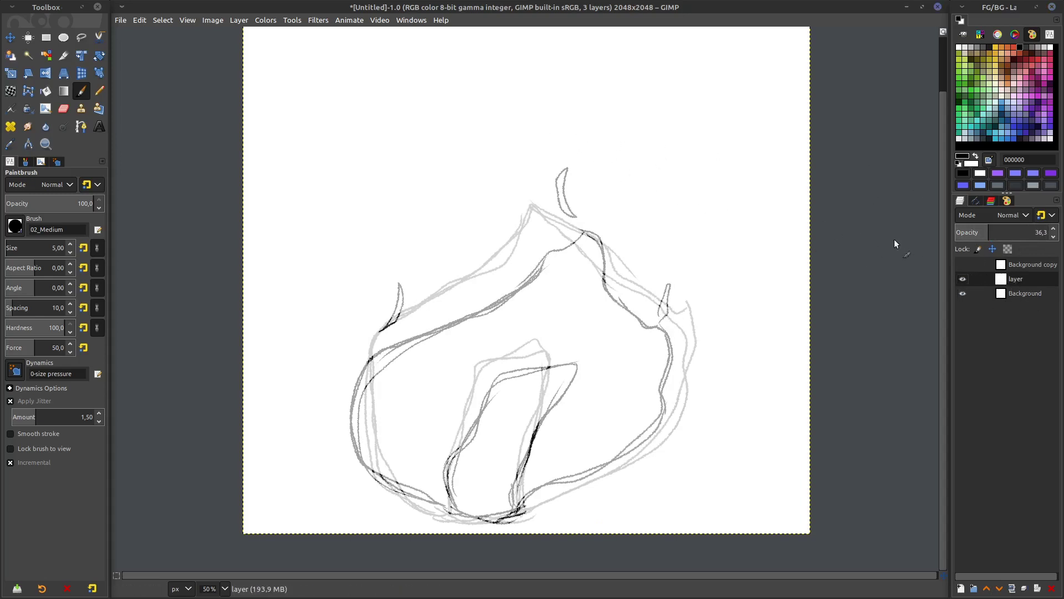
drag(567, 152, 561, 99)
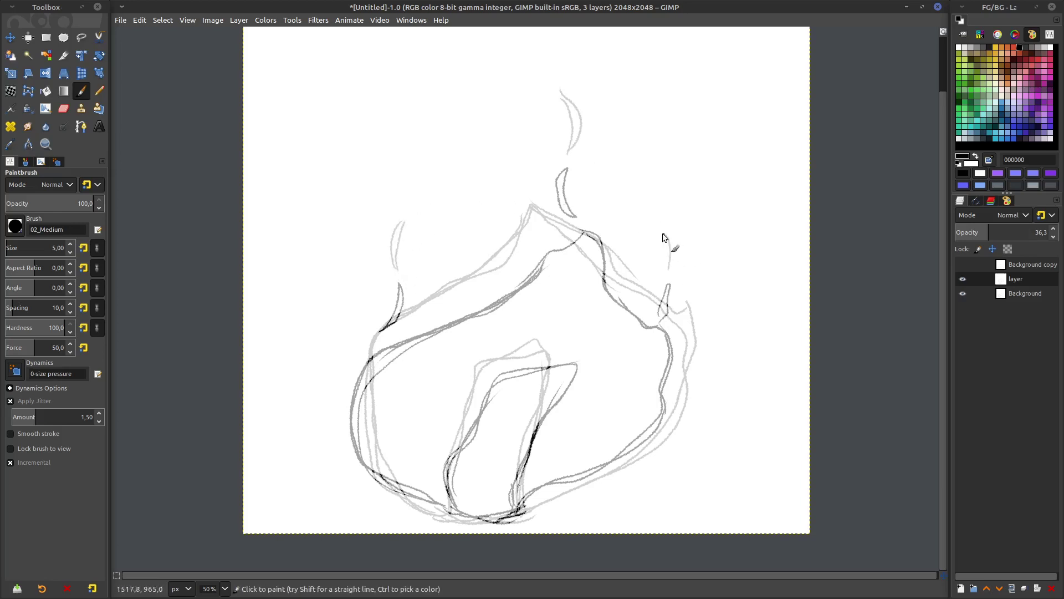
drag(675, 254, 671, 271)
- Show and select Background copy, and draw three small curved sparks above the ones on the layers below
click(1017, 263)
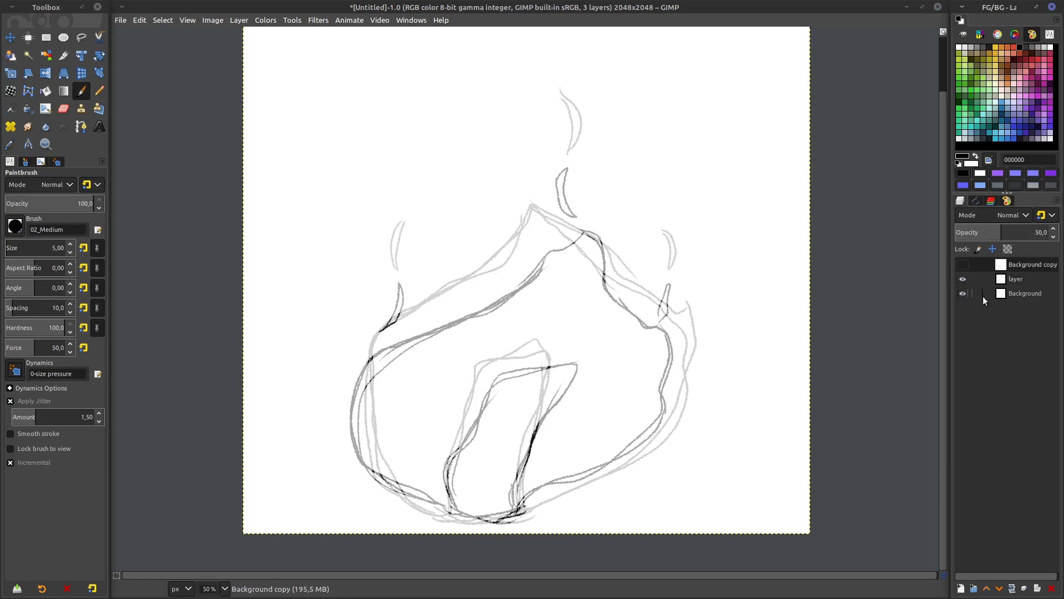
click(963, 265)
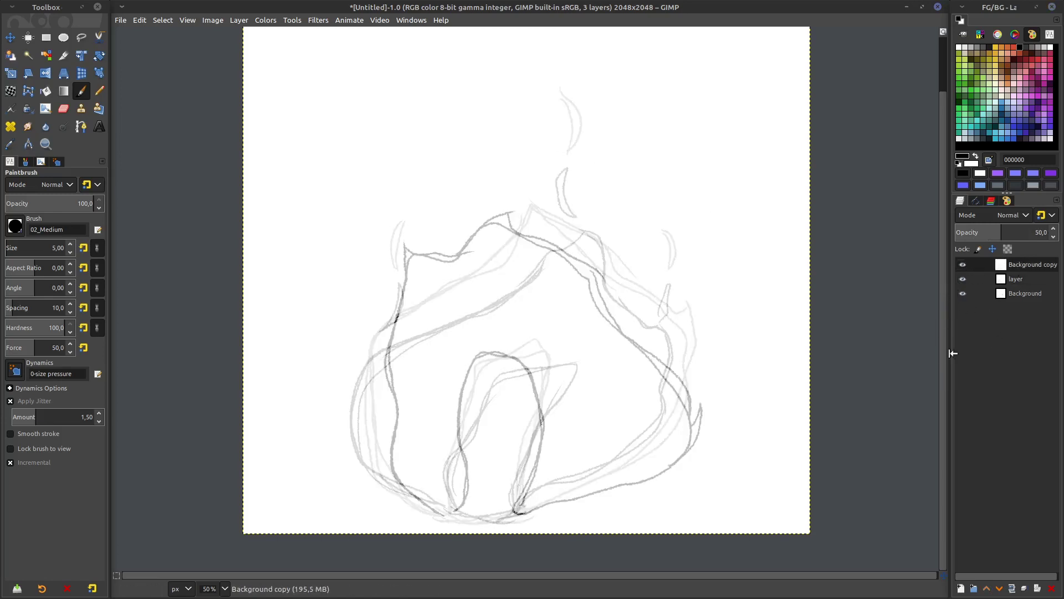
drag(561, 48, 555, 80)
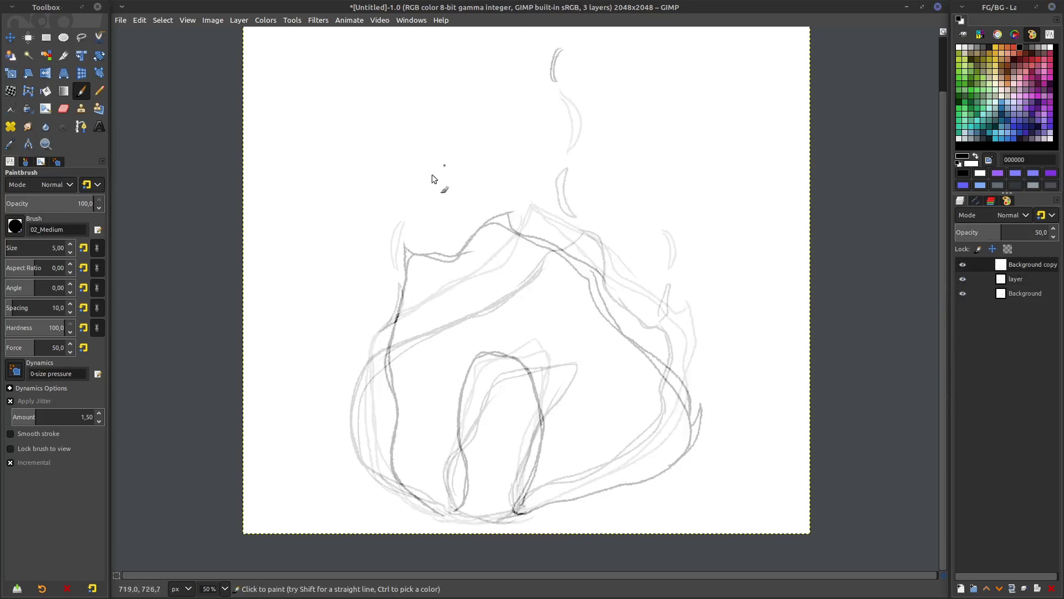
drag(408, 192, 401, 153)
drag(656, 223, 656, 212)
- Add a new layer directly above Background and sketch a wide outer flame outline with pointed tips on it
click(1022, 292)
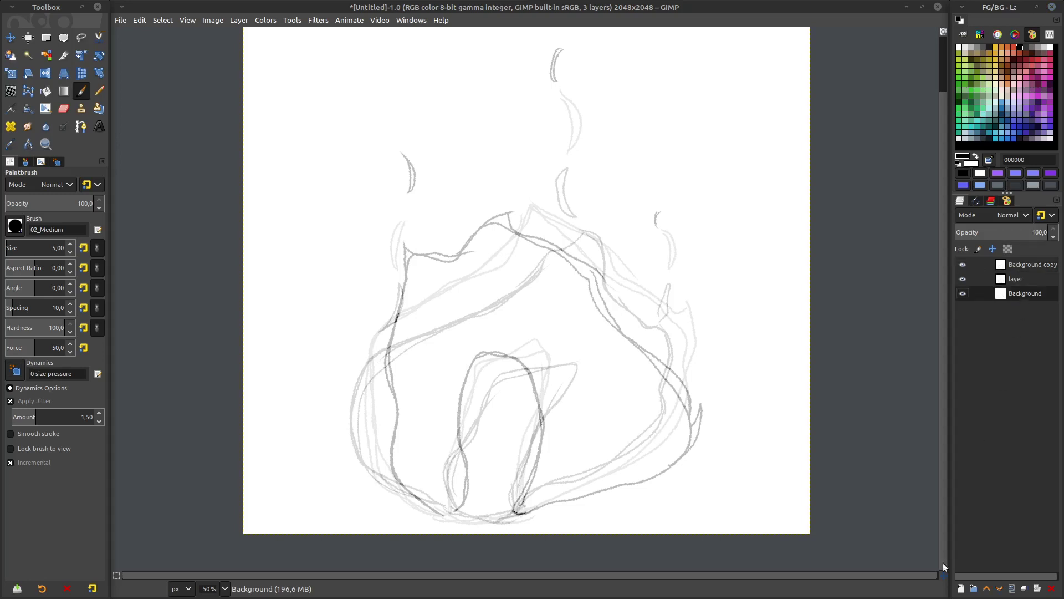
click(959, 589)
key(Return)
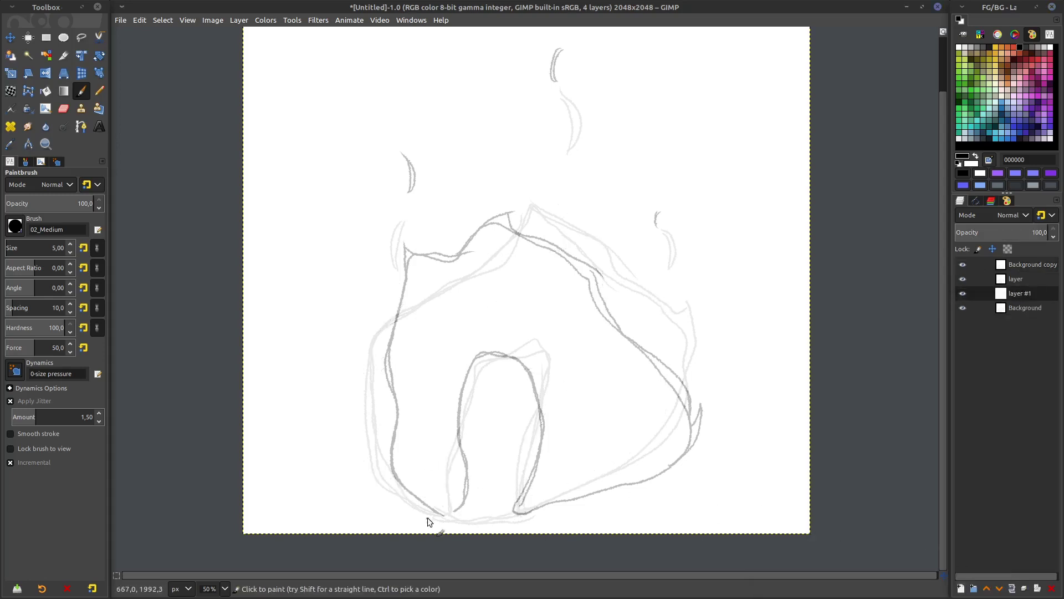
mouse_move(434, 518)
mouse_down()
mouse_move(359, 471)
mouse_move(361, 439)
mouse_move(341, 404)
mouse_move(350, 313)
mouse_move(388, 281)
mouse_move(456, 296)
mouse_move(550, 257)
mouse_up()
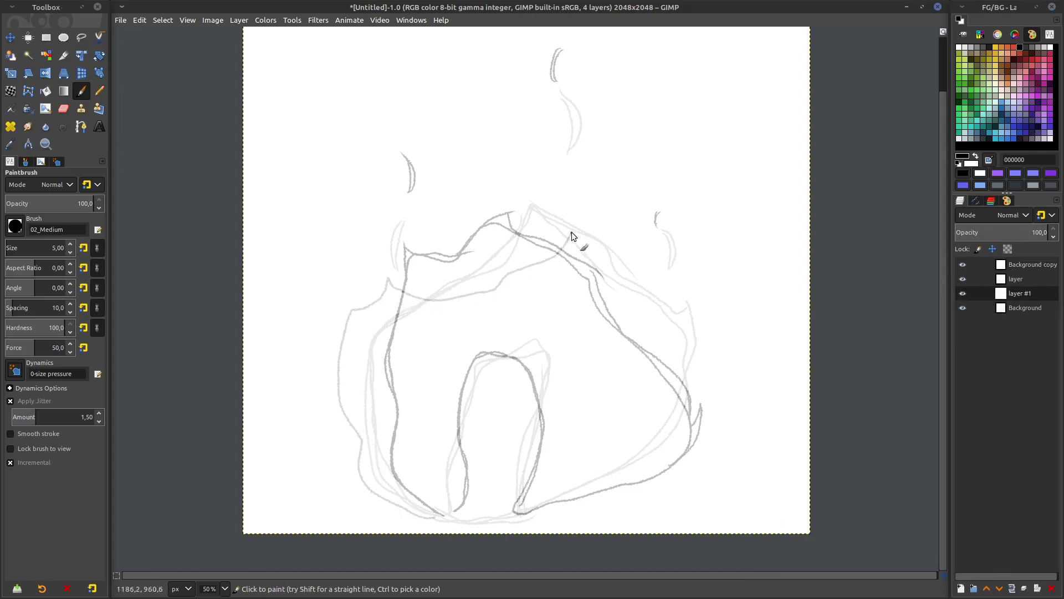
mouse_move(581, 222)
mouse_down()
mouse_move(668, 335)
mouse_move(679, 294)
mouse_up()
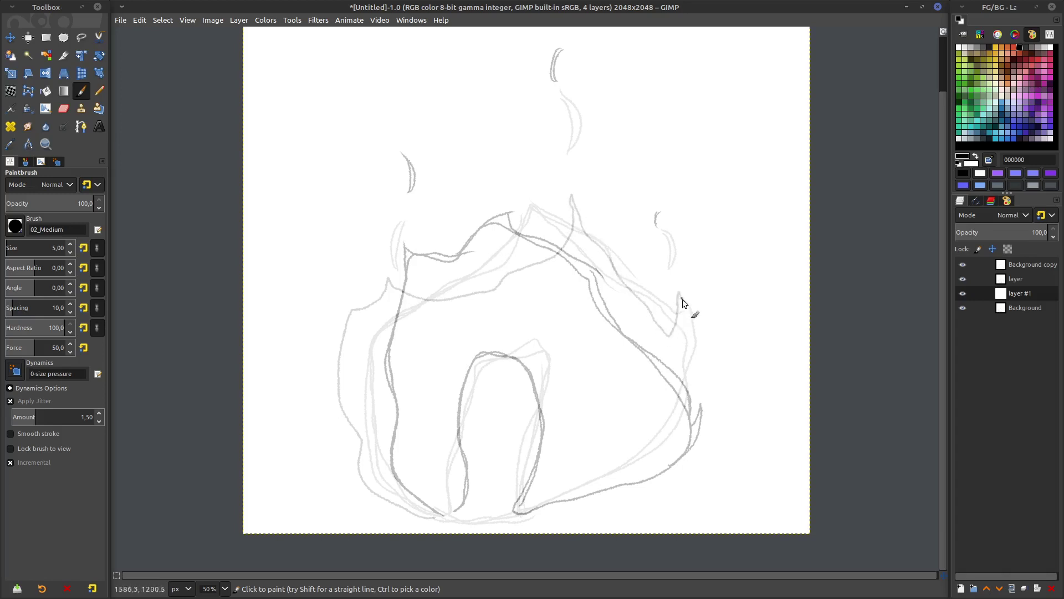
mouse_move(703, 453)
mouse_down()
mouse_move(665, 482)
mouse_move(536, 520)
mouse_up()
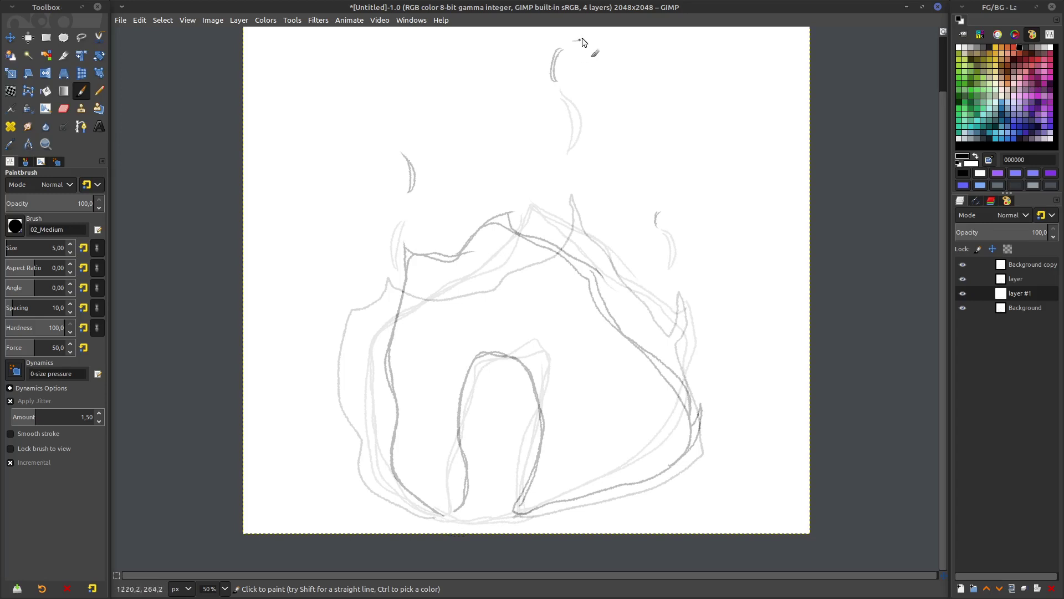
- Draw tiny sparks above the earlier ones and sketch a broad inner flame outline on layer #1
click(391, 135)
mouse_move(460, 398)
mouse_down()
mouse_move(492, 375)
mouse_move(549, 382)
mouse_up()
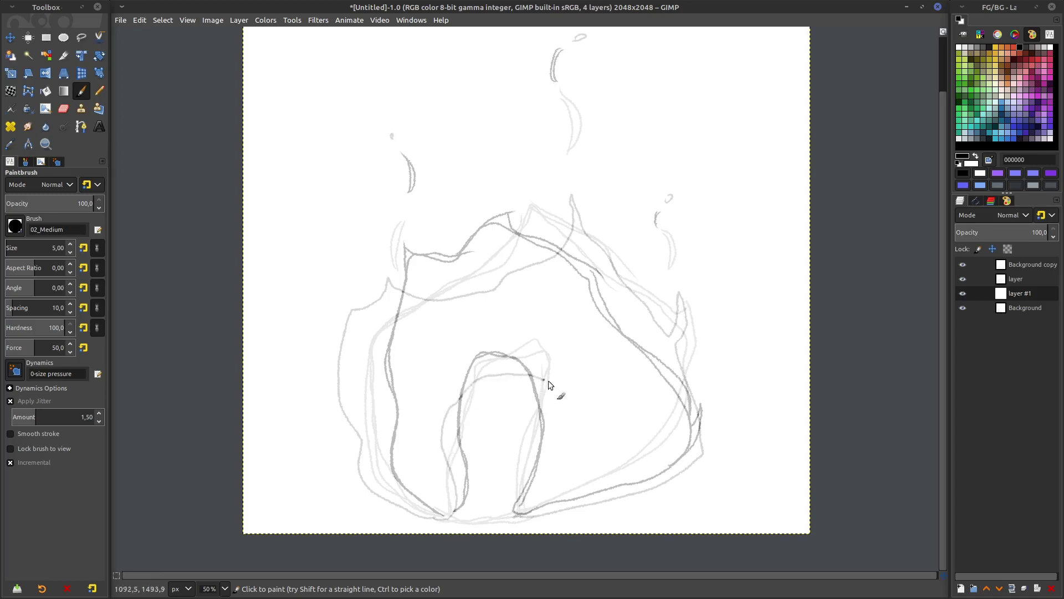
mouse_move(551, 438)
mouse_down()
mouse_move(545, 481)
mouse_move(524, 514)
mouse_up()
mouse_move(552, 382)
mouse_down()
mouse_move(474, 384)
mouse_move(450, 408)
mouse_up()
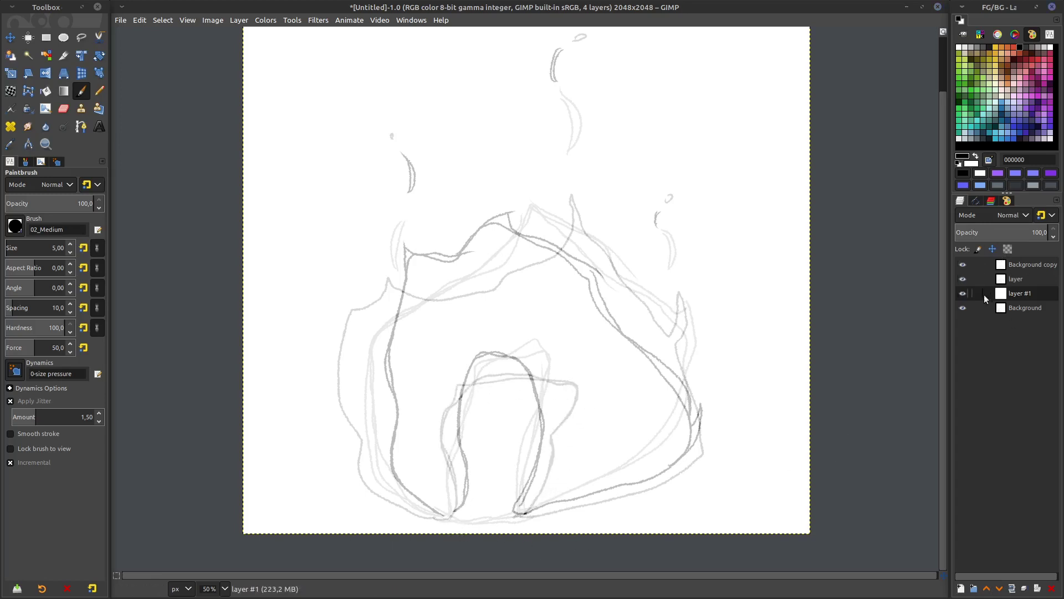
- Move layer #1 below Background in the stack and hide Background copy and "layer" to check Background
drag(1003, 298, 1013, 321)
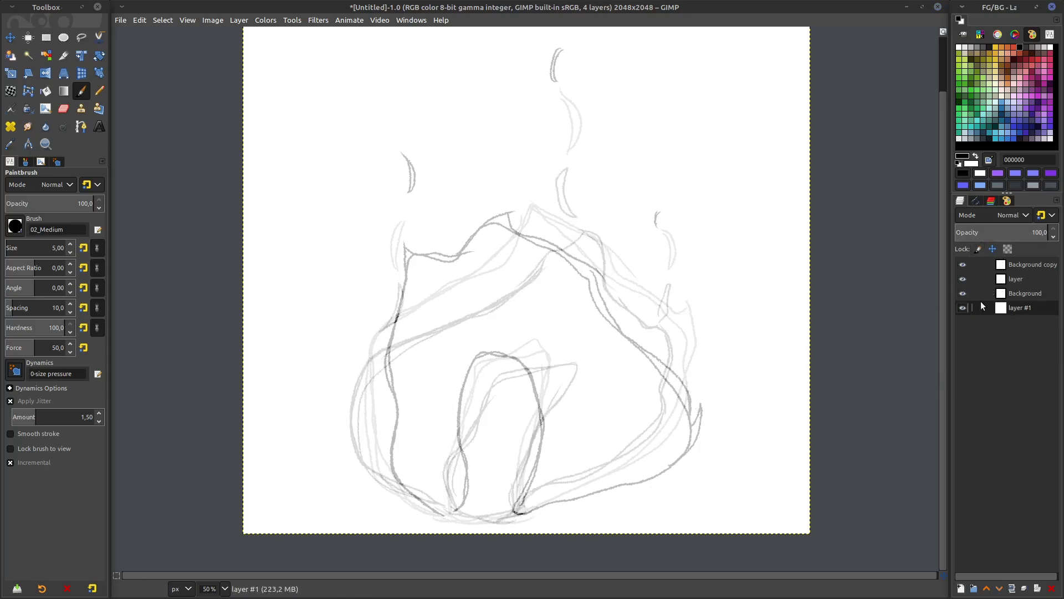
drag(963, 265, 977, 297)
click(960, 294)
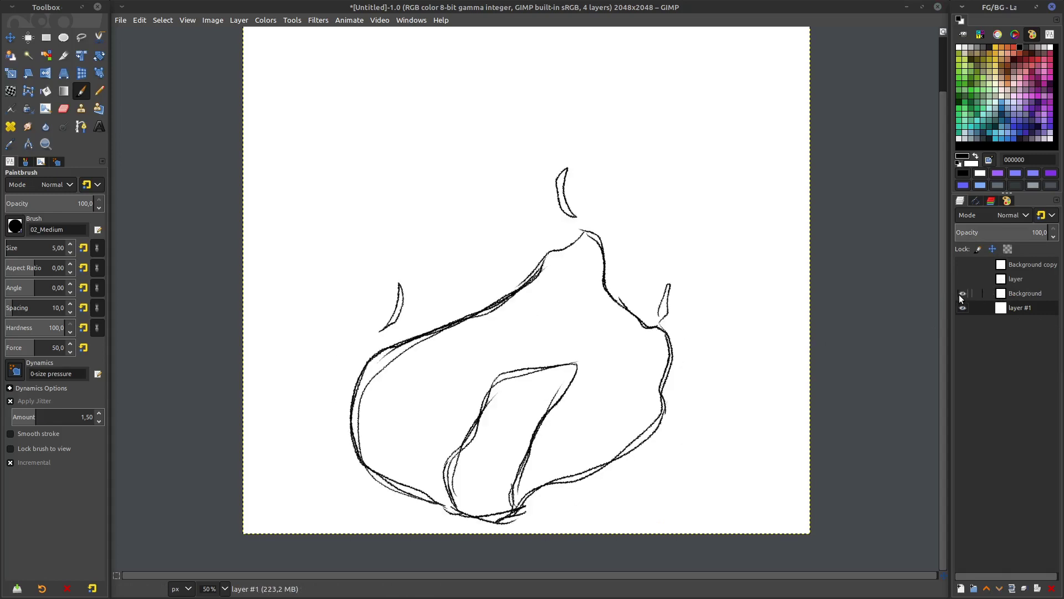
- Show "layer" and Background copy again and set the opacity of both to 100
click(963, 280)
click(1015, 279)
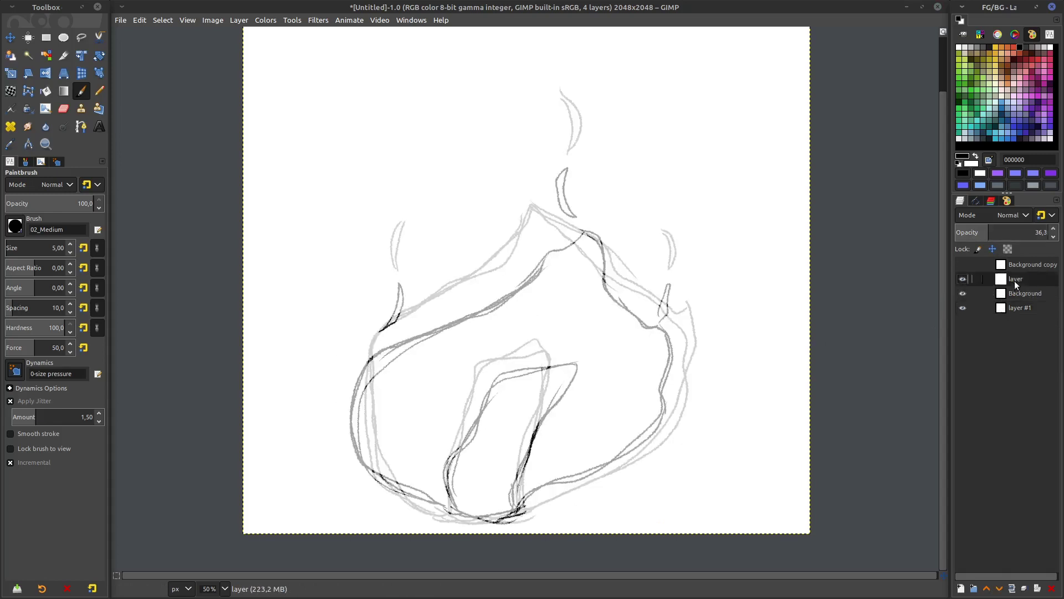
drag(984, 230, 1053, 231)
click(966, 264)
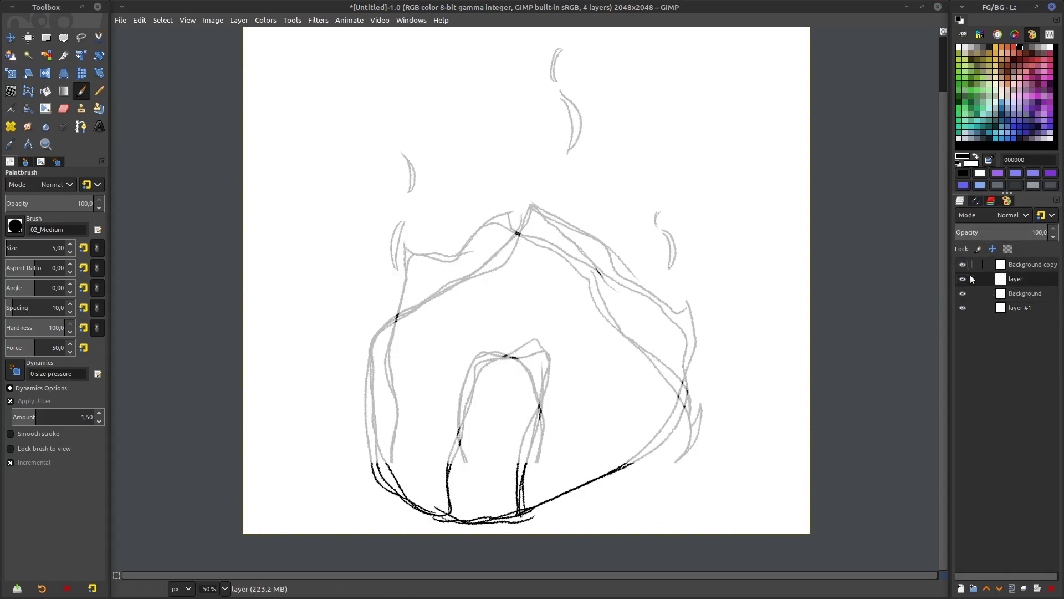
click(977, 264)
drag(987, 230, 1053, 232)
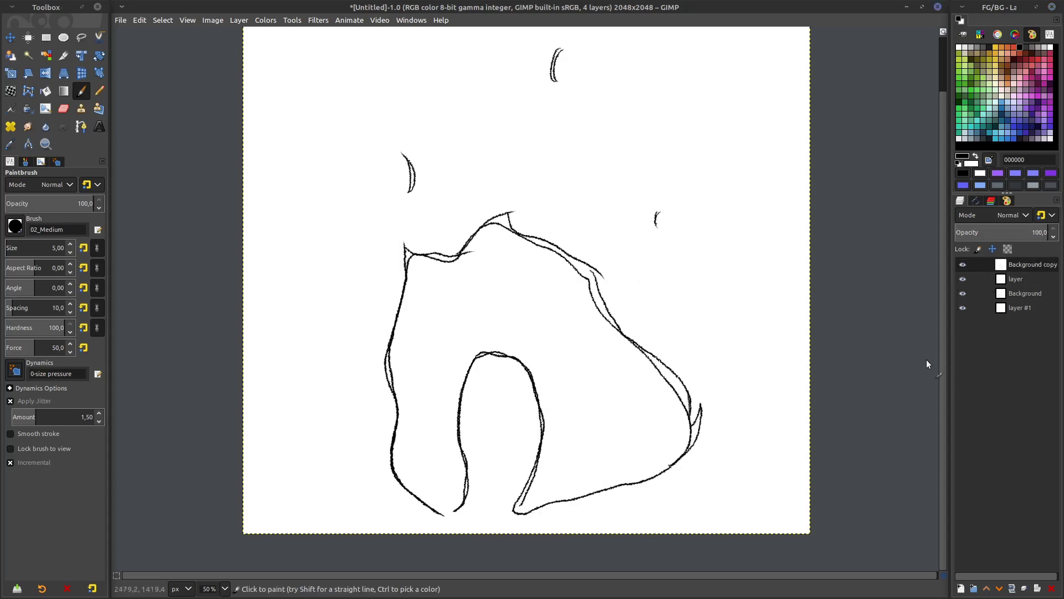
- Play the layers as an animation in Animation Playback to review the flame's motion, and return to the image window
click(321, 20)
click(384, 48)
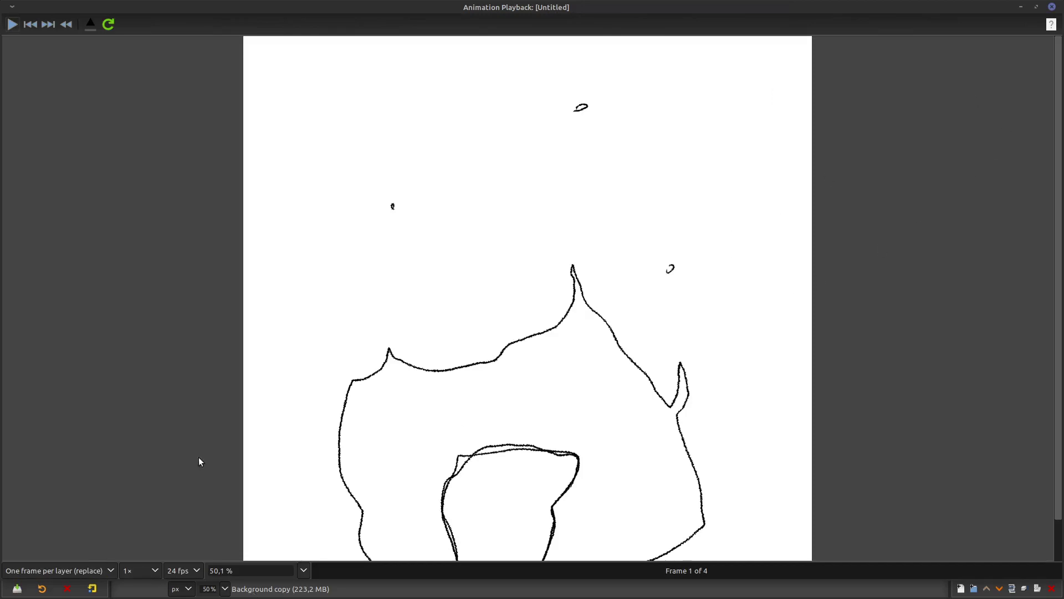
click(12, 24)
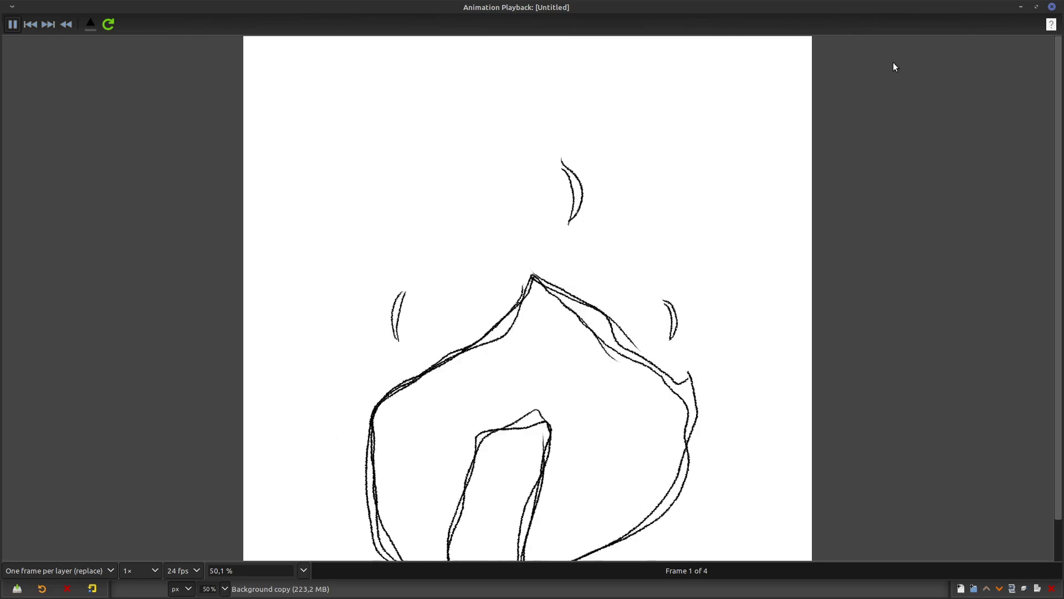
key(alt+Tab)
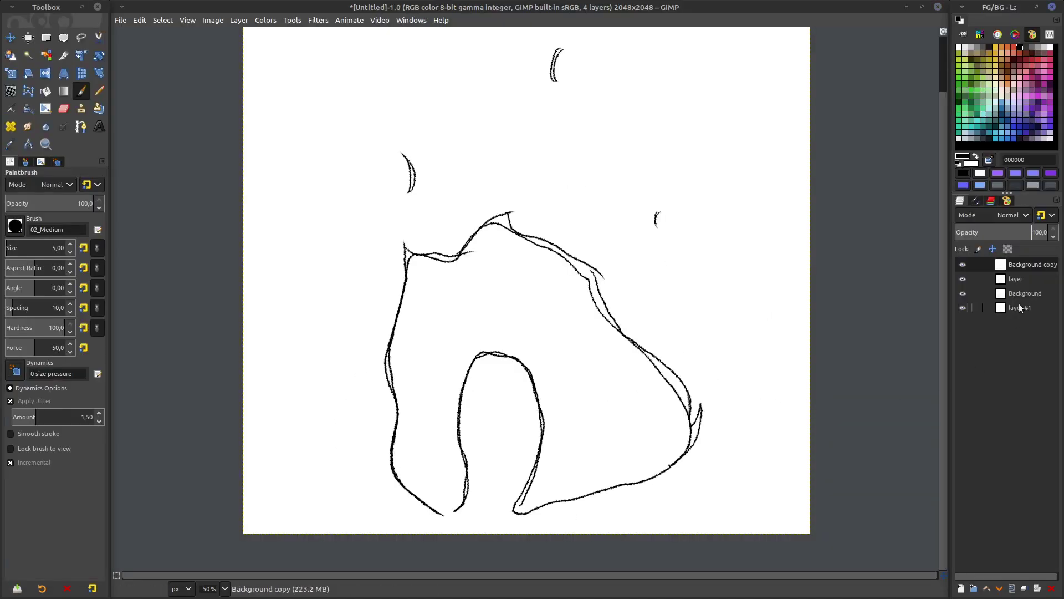
- Add a new layer directly above layer #1
click(960, 588)
click(1032, 583)
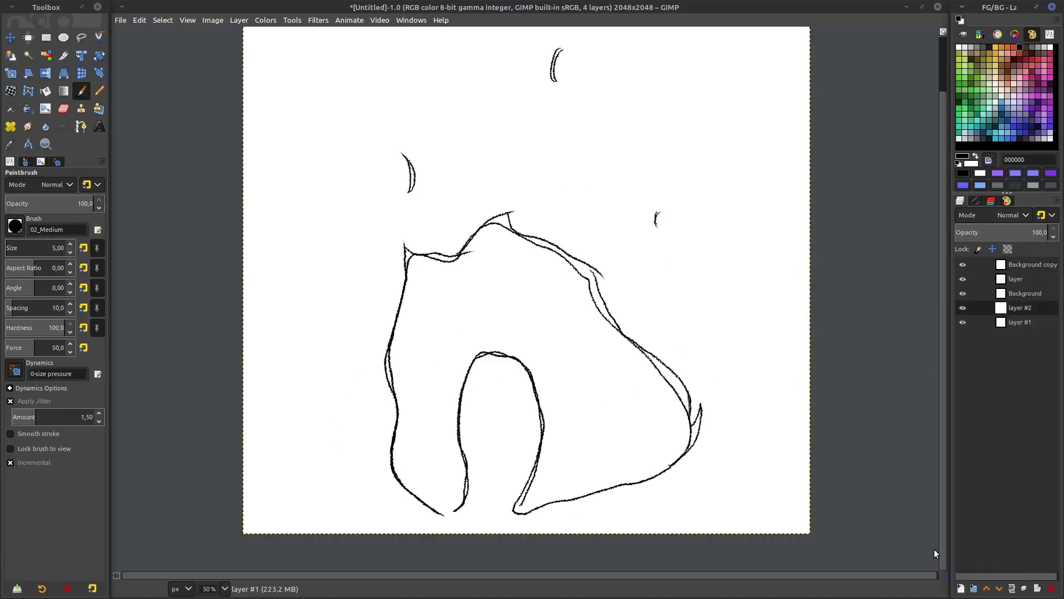
- Hide Background copy, "layer" and Background, and lower the opacity of layer #2 to 67.9
ctrl+scroll(527, 428, up, 1)
scroll(537, 471, down, 3)
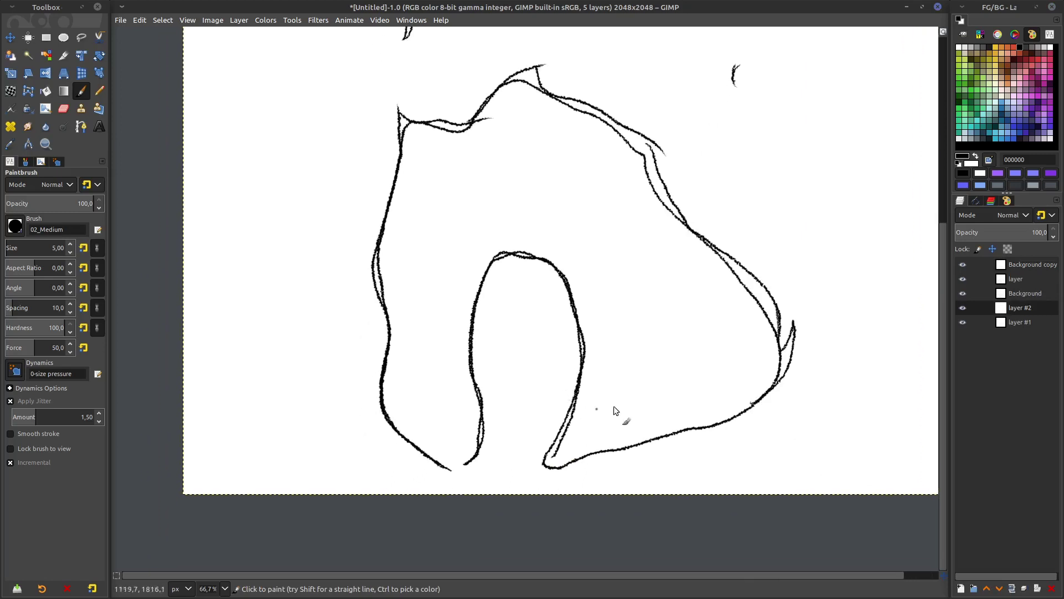
click(963, 264)
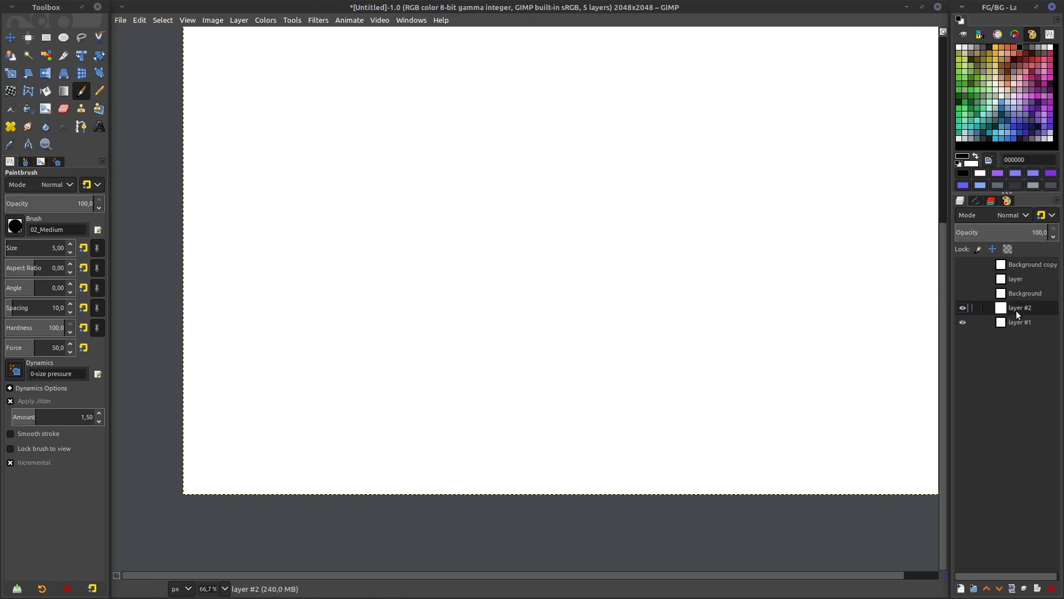
click(963, 320)
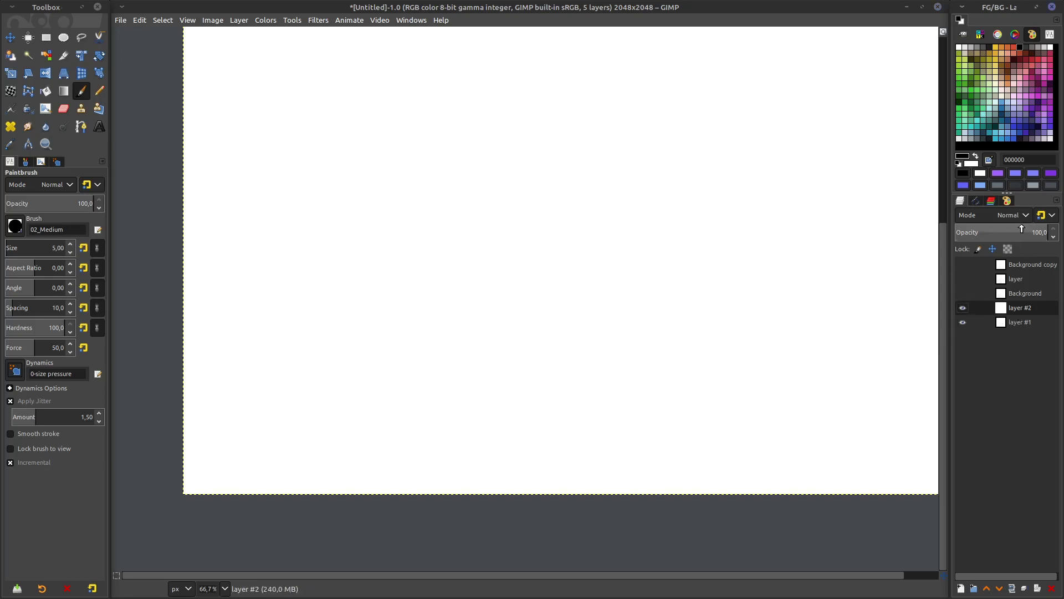
mouse_move(1018, 231)
mouse_down()
mouse_move(1008, 233)
mouse_move(1045, 238)
mouse_move(1016, 233)
mouse_up()
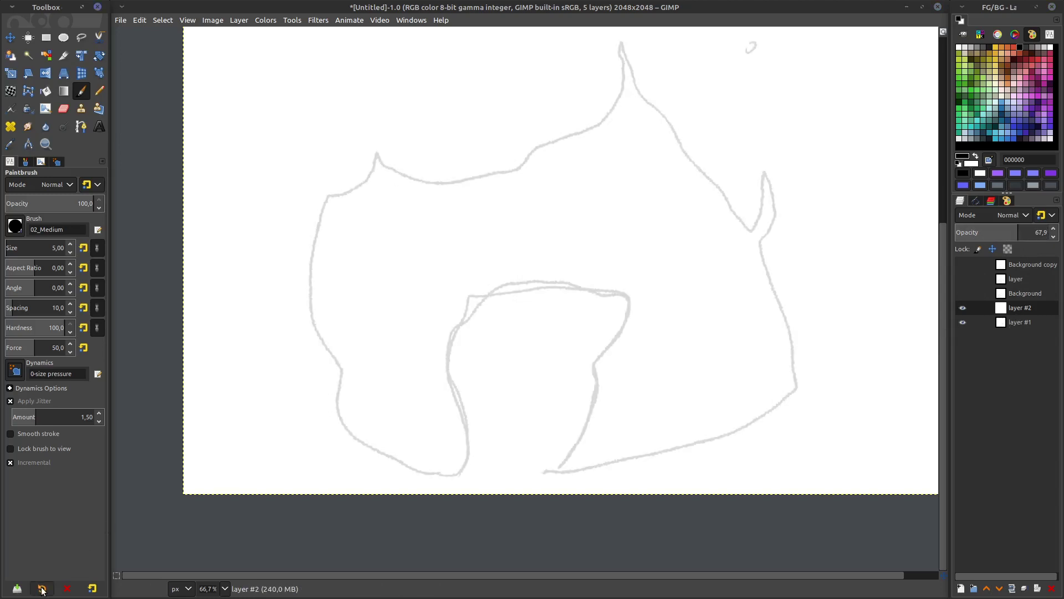
- Clear the white fill of layer #2 so that it is fully transparent
click(14, 370)
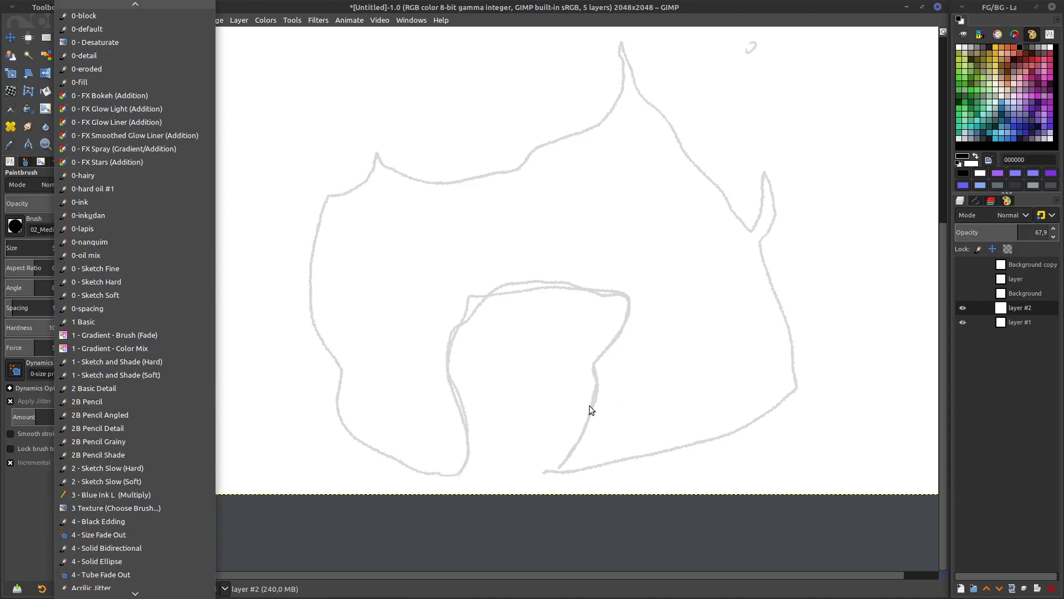
click(661, 523)
middle_drag(534, 380, 508, 404)
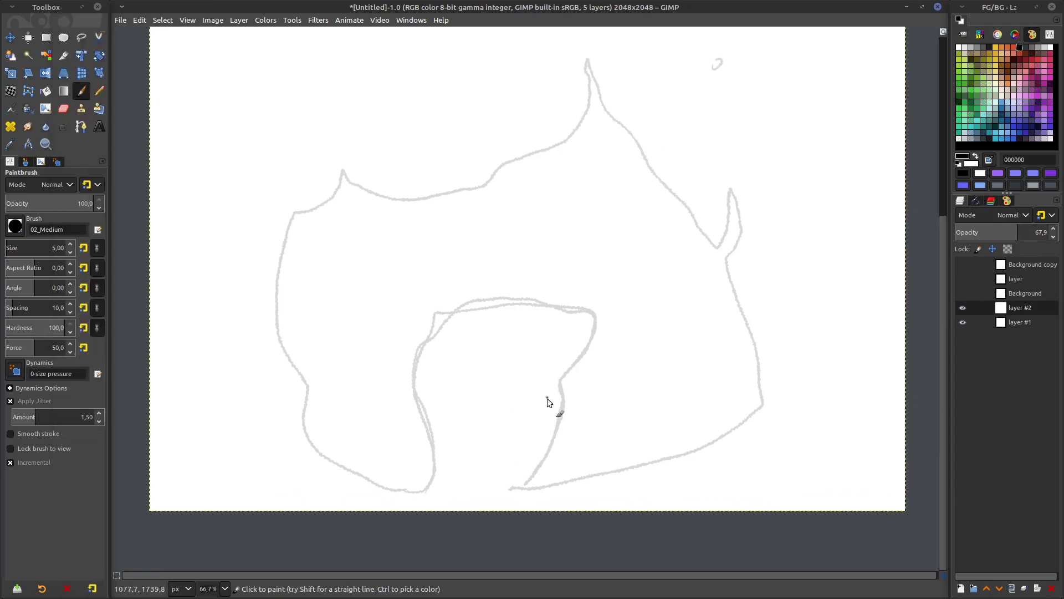
key(Delete)
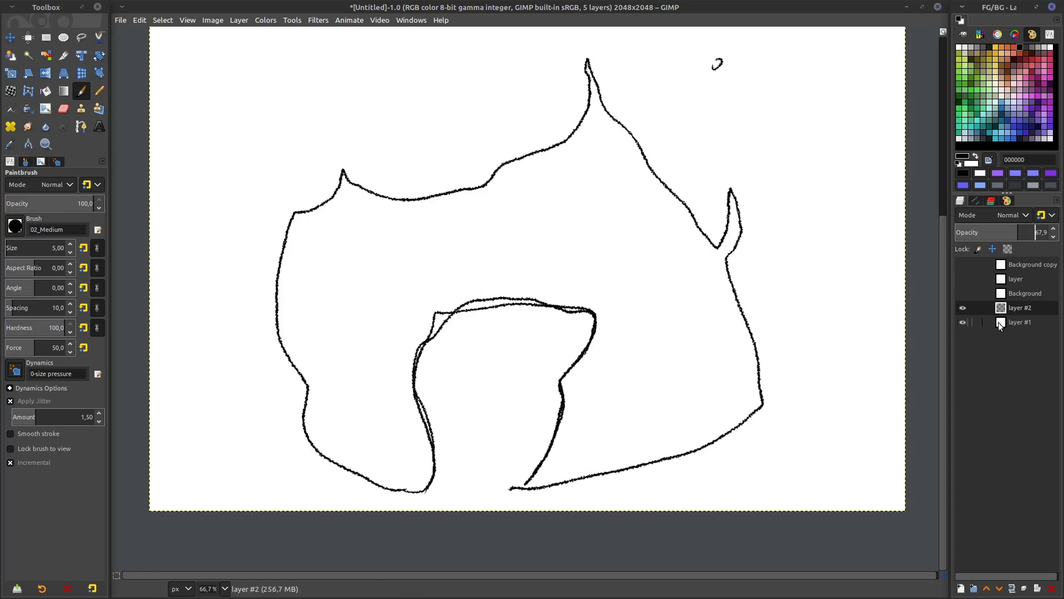
middle_drag(623, 435, 621, 440)
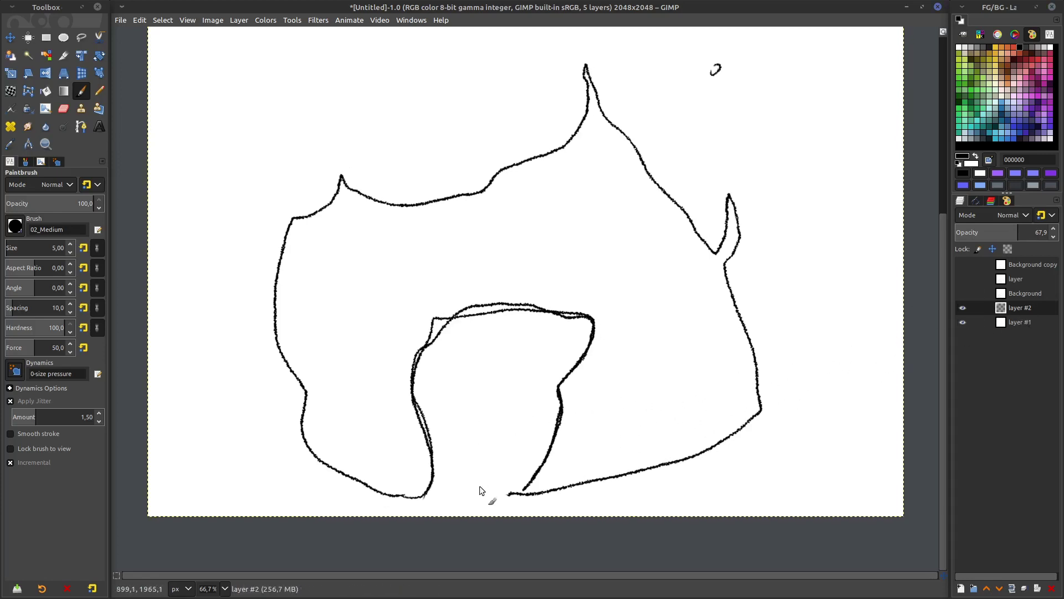
- Colorize the line art on layer #1 light turquoise with a lightness of 0.536
click(1020, 323)
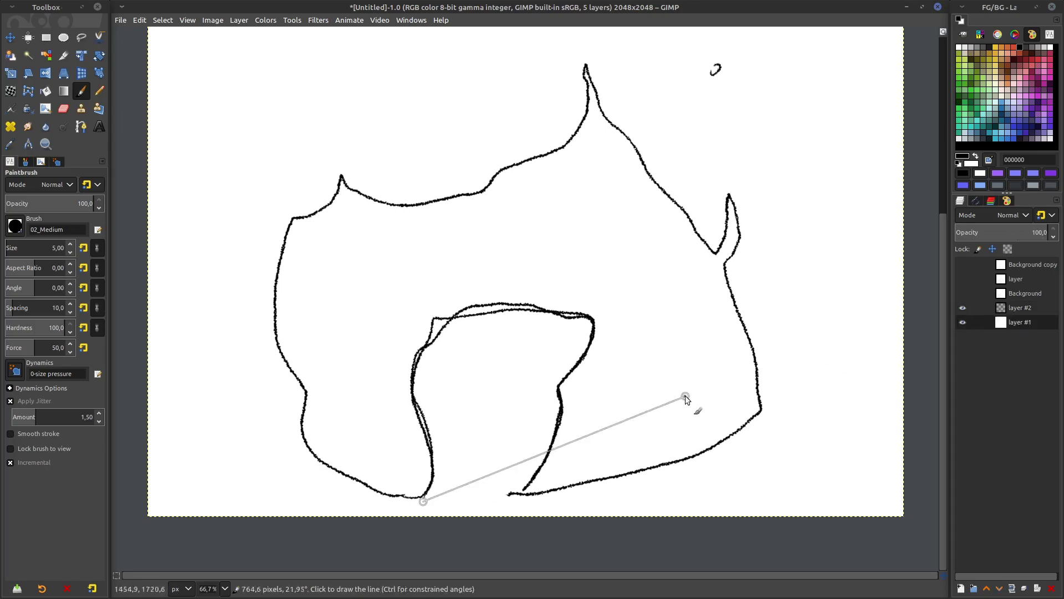
key(ctrl+shift+f)
mouse_move(765, 203)
mouse_down()
mouse_move(869, 206)
mouse_move(808, 211)
mouse_up()
click(854, 270)
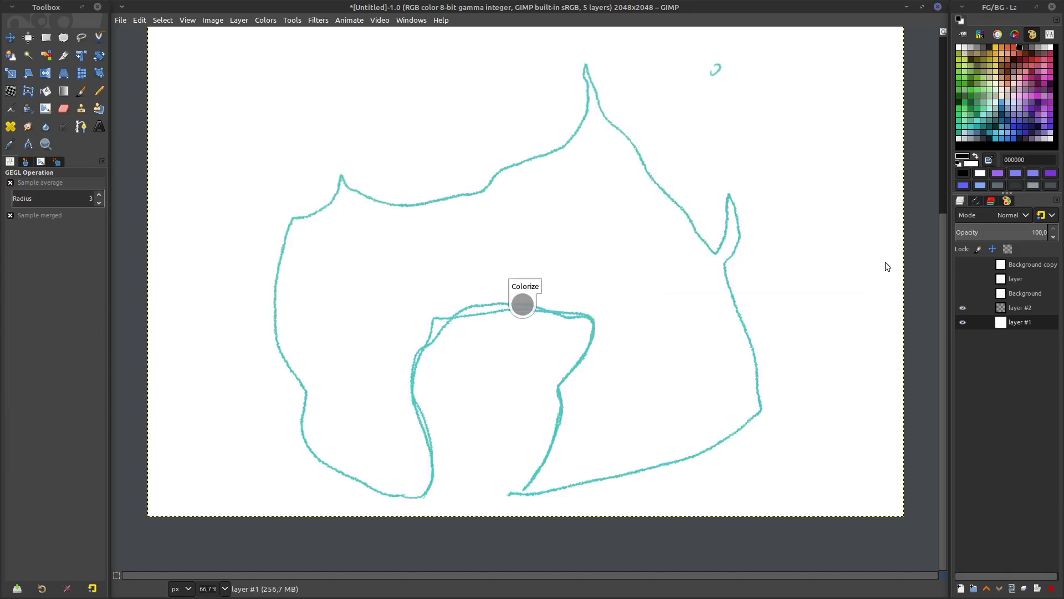
- Show Background, "layer" and Background copy again, and colorize Background with the most recent Colorize settings
click(1020, 294)
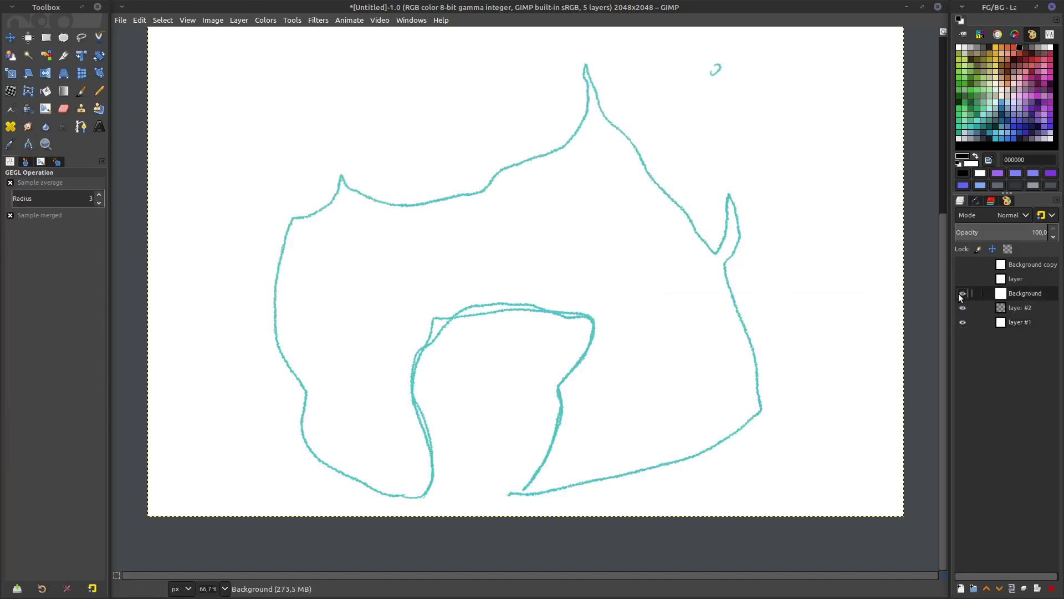
drag(963, 279, 962, 260)
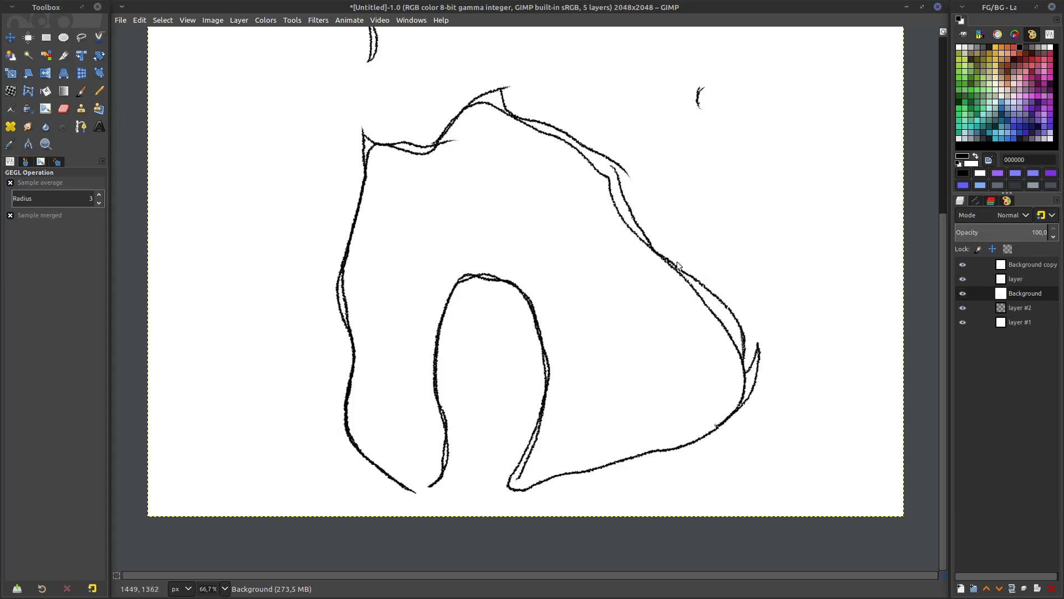
key(ctrl+shift+f)
click(794, 137)
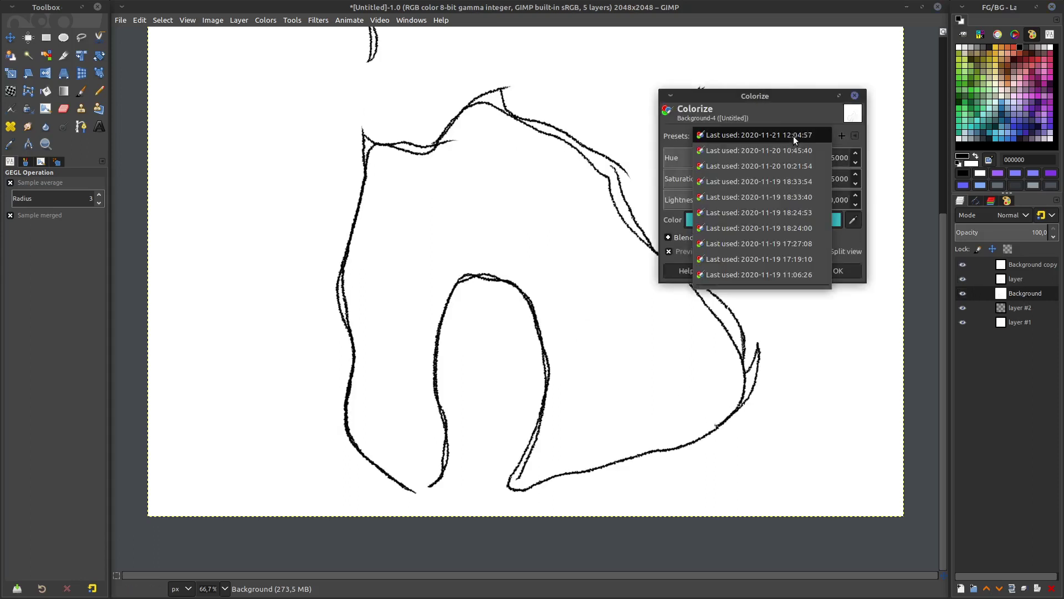
click(794, 136)
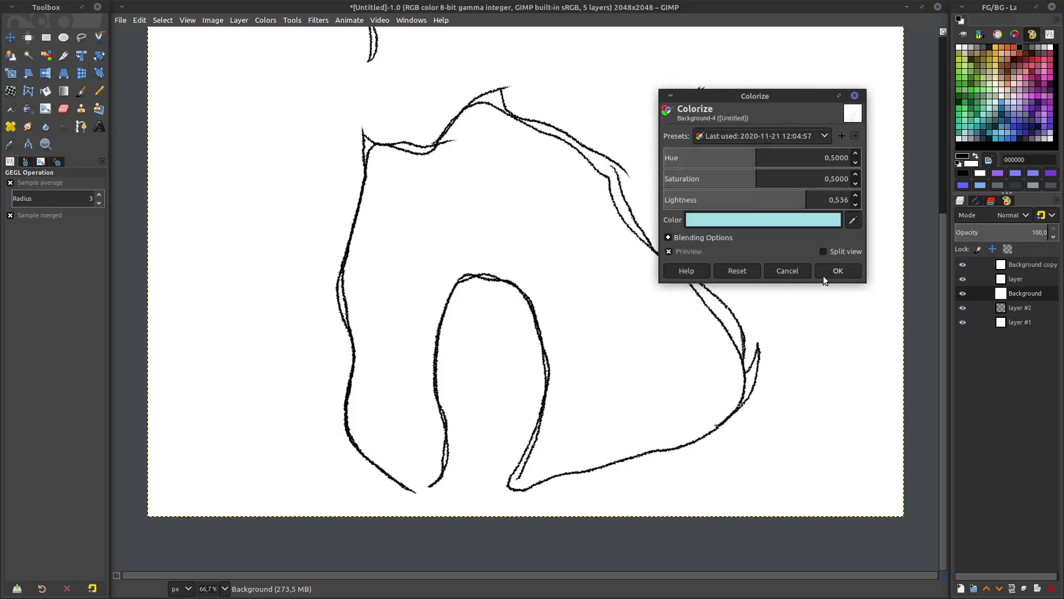
click(837, 271)
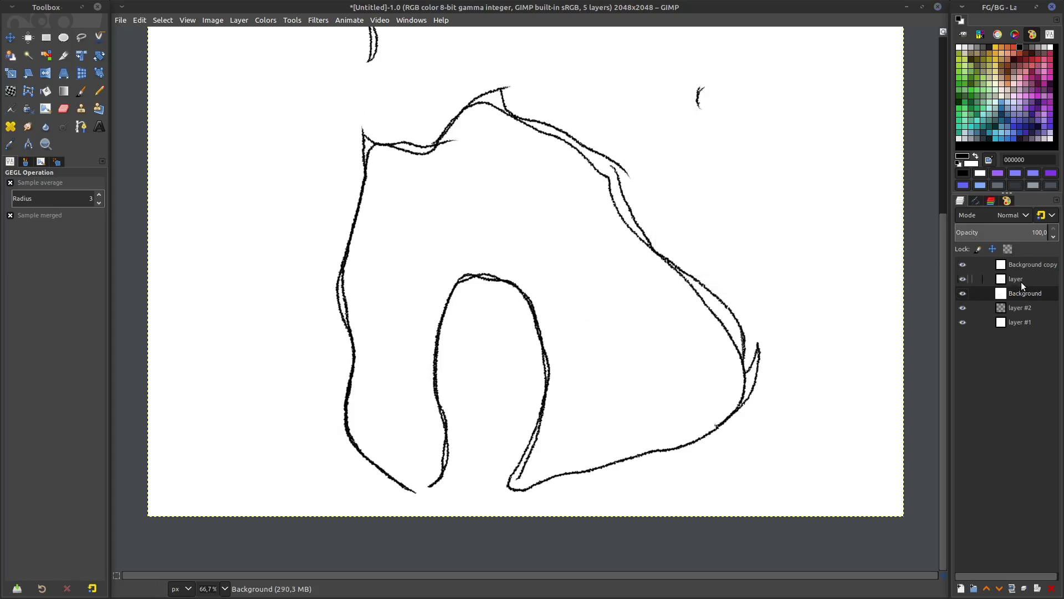
- Colorize the layer named "layer" with the same last-used settings
click(1023, 280)
key(ctrl+shift+f)
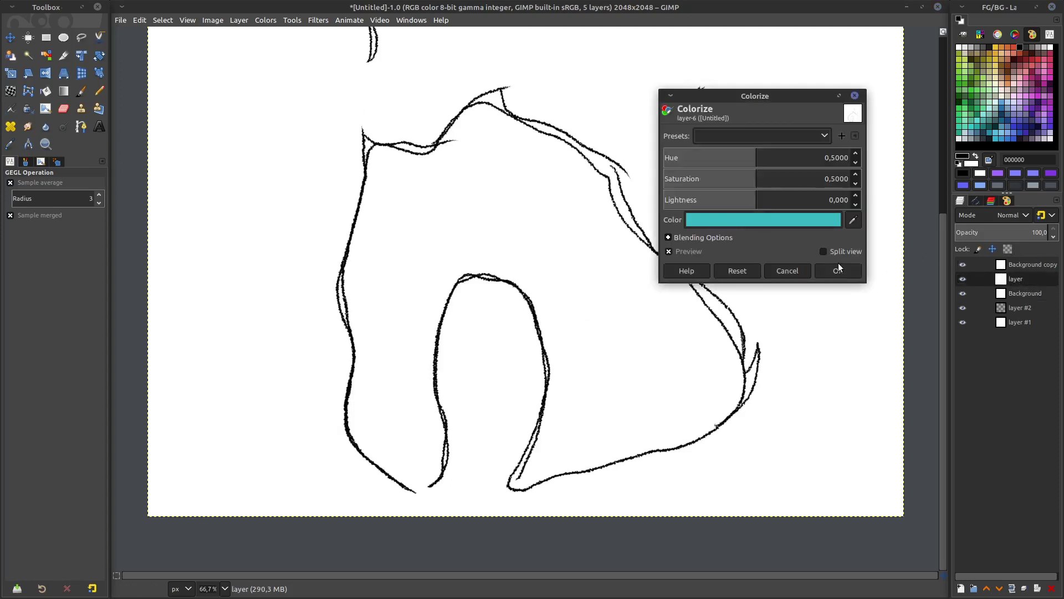
click(789, 138)
click(798, 135)
click(840, 272)
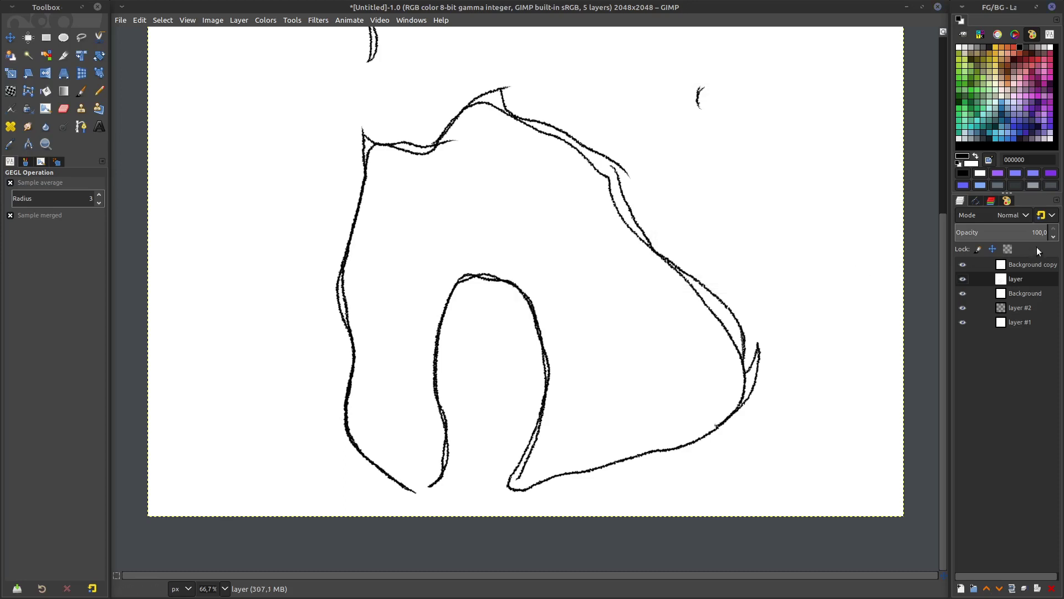
- Colorize Background copy with the same last-used turquoise settings
click(1022, 265)
key(ctrl+shift+f)
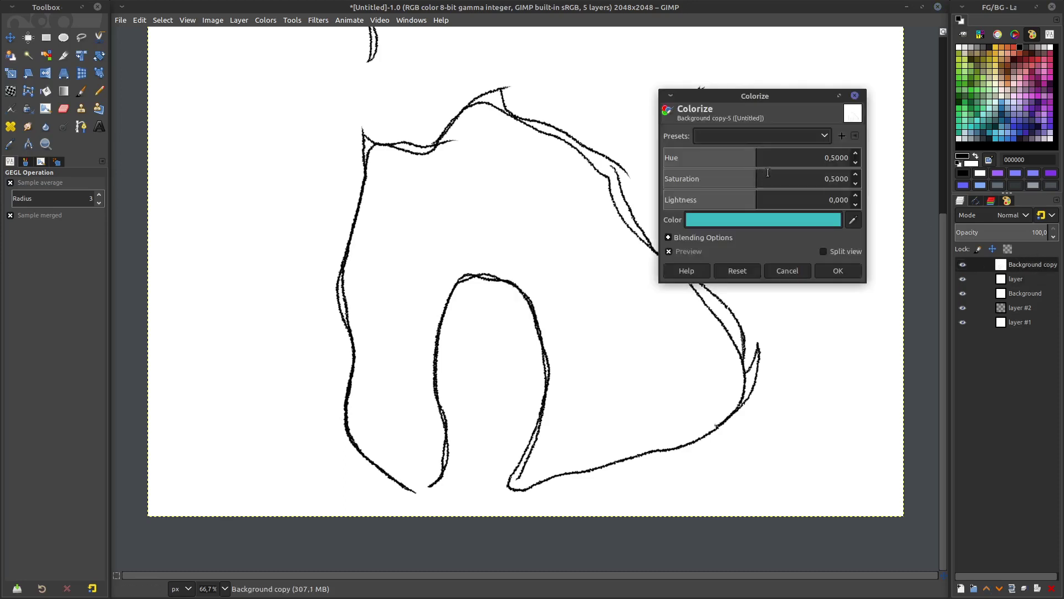
click(767, 136)
click(787, 136)
click(839, 270)
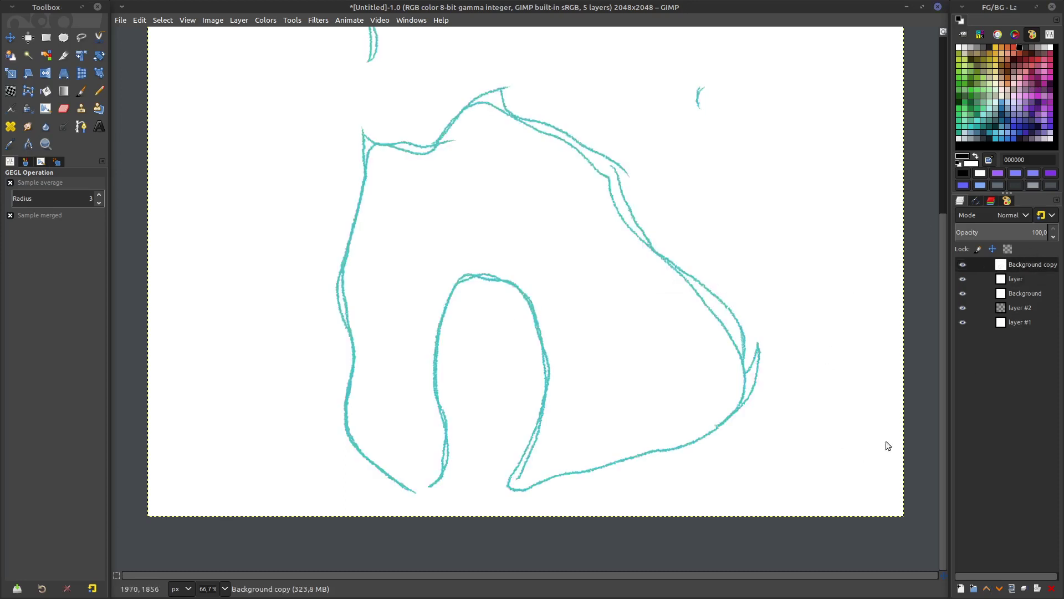
- Make layer #2 the active layer and hide Background, "layer" and Background copy to expose the turquoise sketch on layer #1
click(1017, 309)
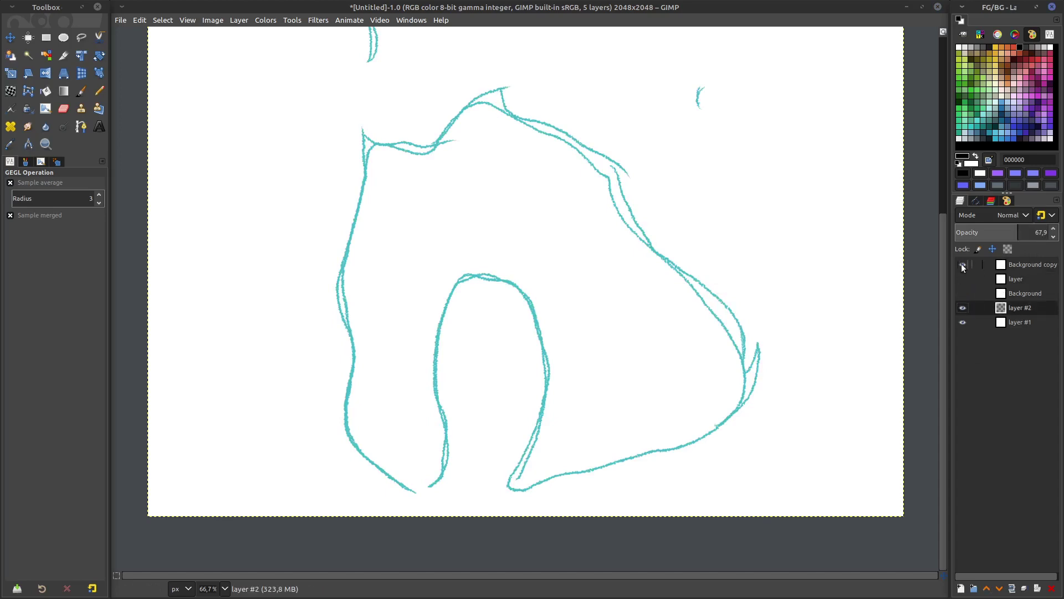
click(962, 265)
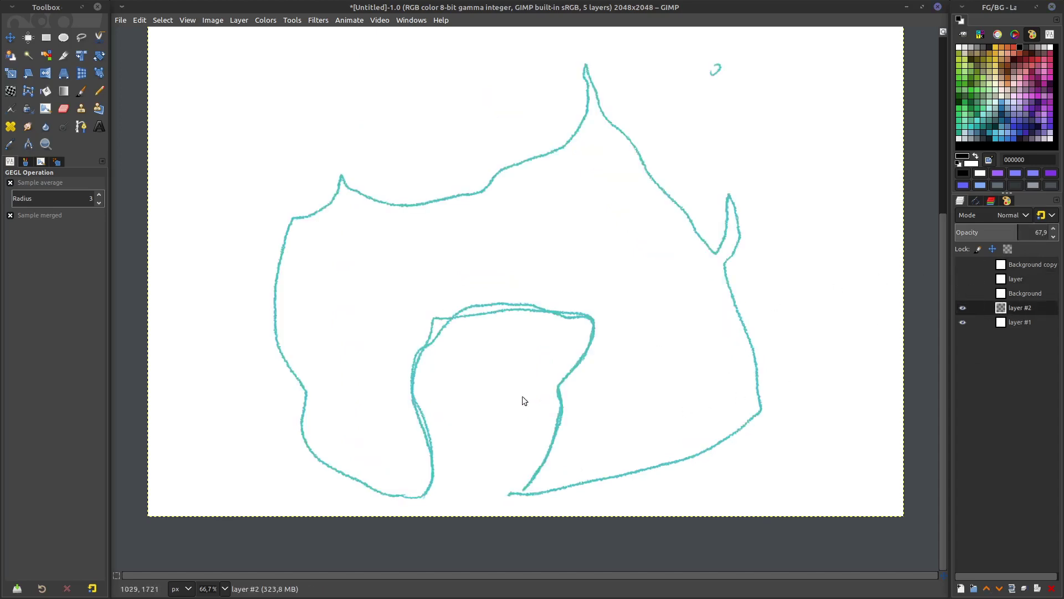
middle_drag(522, 396, 547, 431)
ctrl+scroll(522, 364, up, 1)
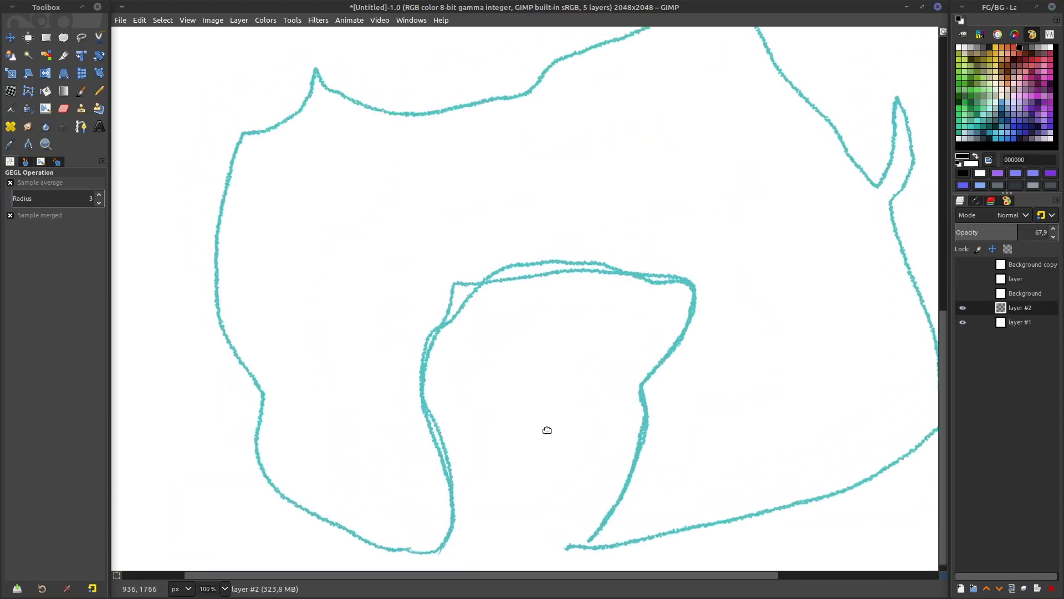
ctrl+scroll(465, 373, down, 1)
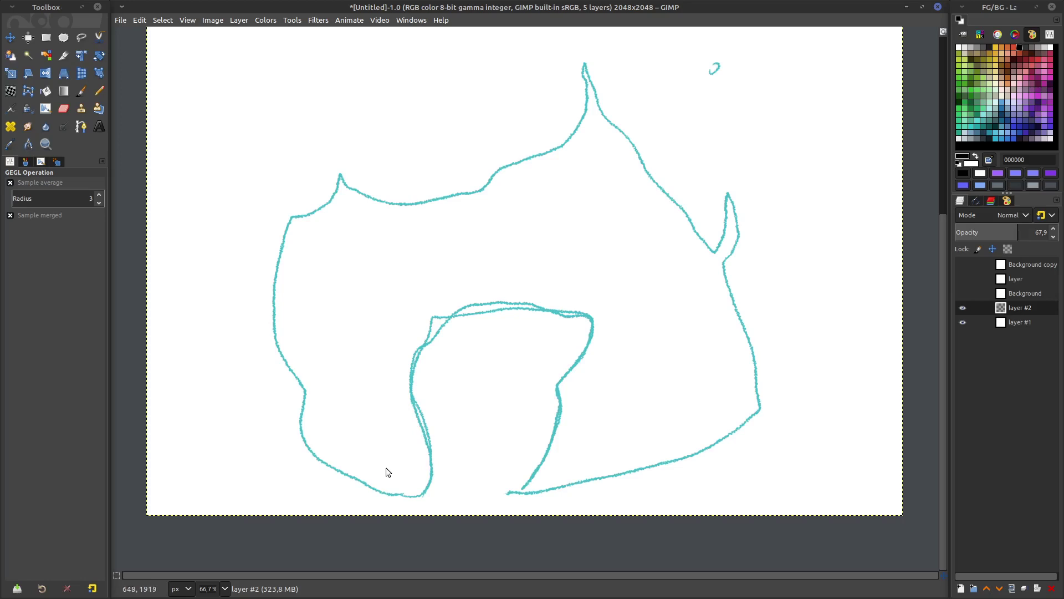
- Try tracing the flame's left contour on layer #2 with the Paintbrush and the 0-eroded preset, and undo the strokes
click(80, 90)
click(41, 588)
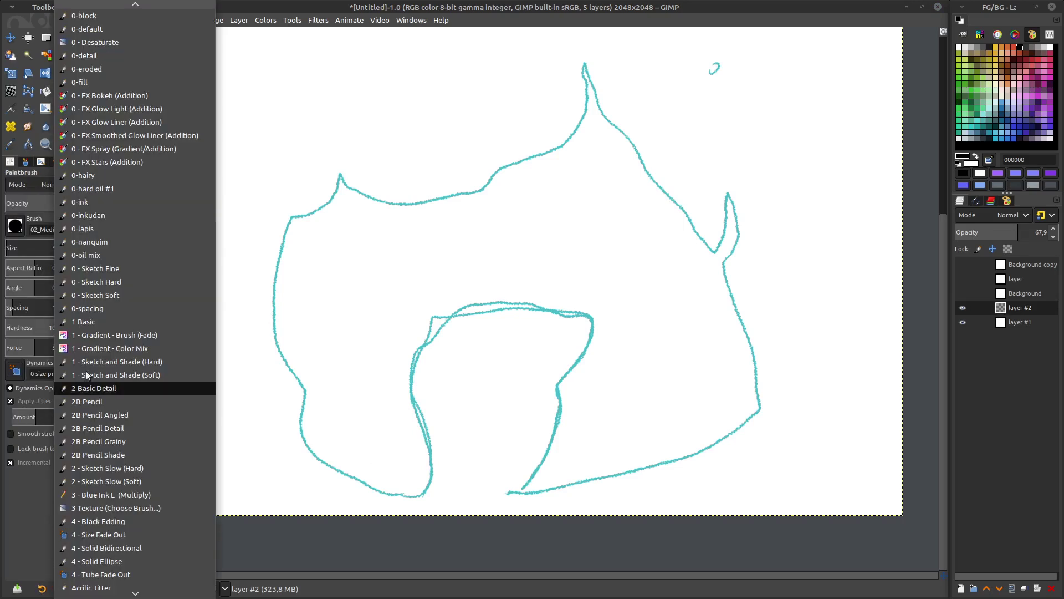
click(83, 69)
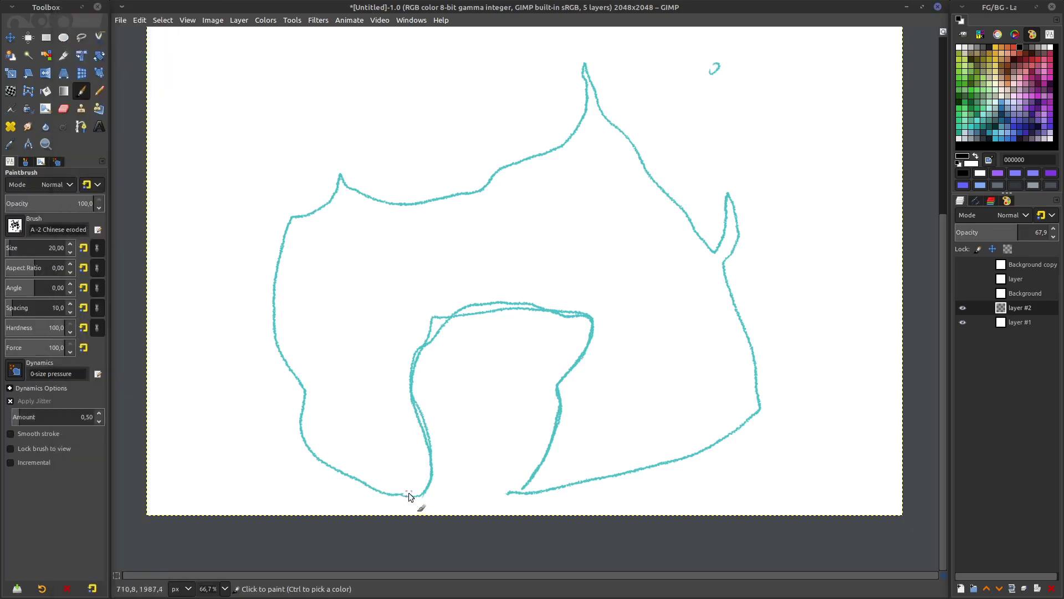
mouse_move(409, 497)
mouse_down()
mouse_move(355, 481)
mouse_move(305, 442)
mouse_up()
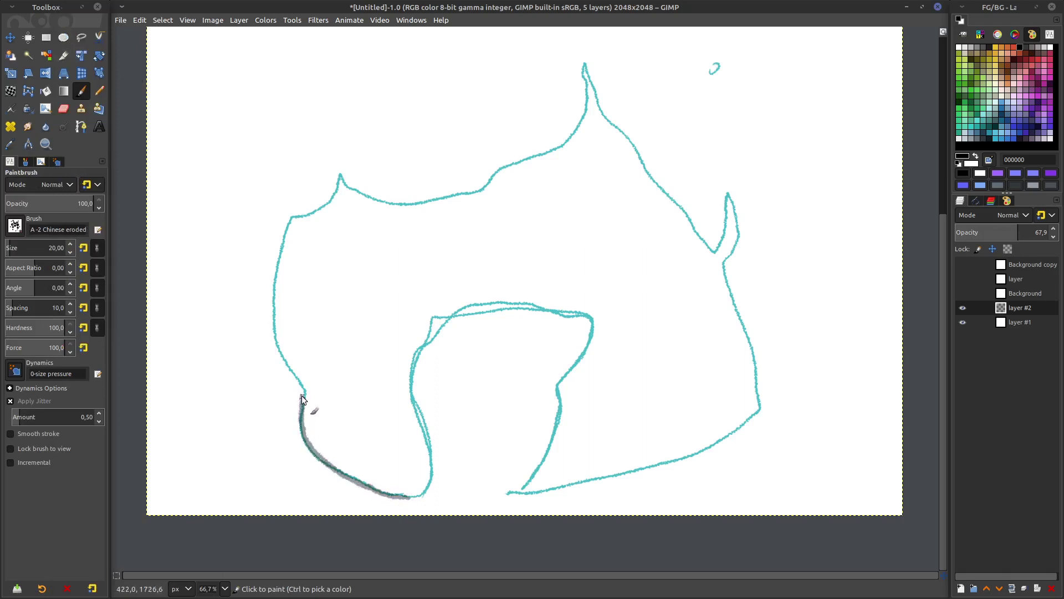
drag(302, 399, 284, 353)
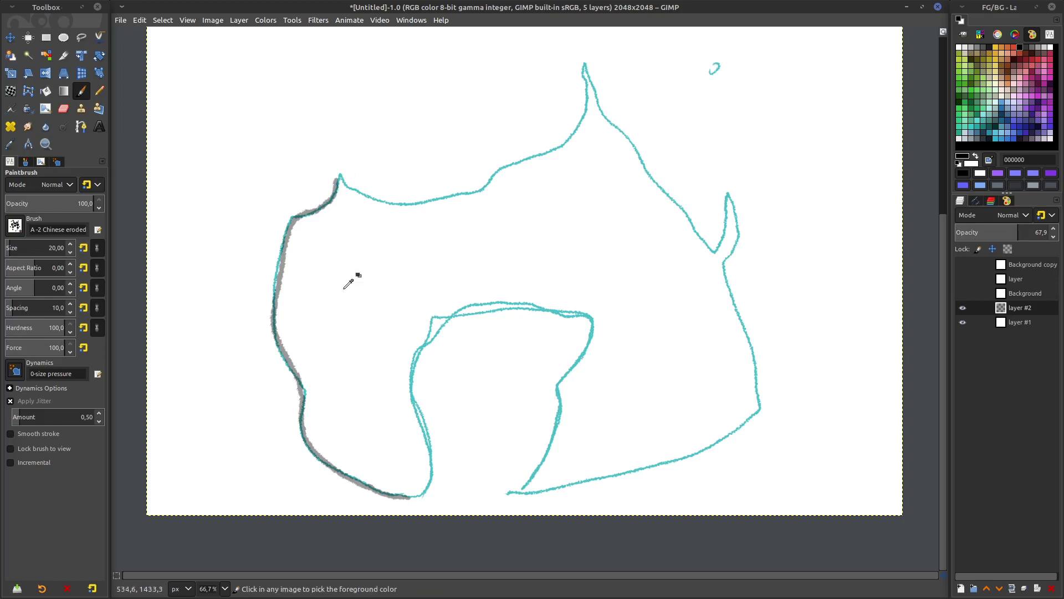
key(ctrl+z)
- Set layer #2's opacity to 100 and load the inking Paintbrush preset with brush 02_Medium, size 10 and smooth stroke
click(42, 588)
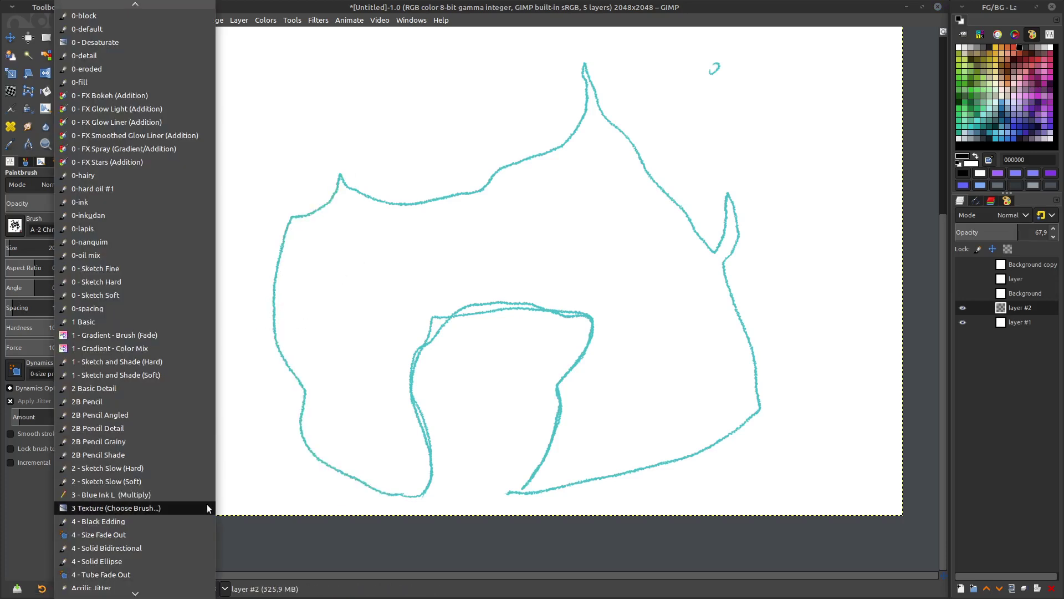
drag(1020, 232, 1060, 239)
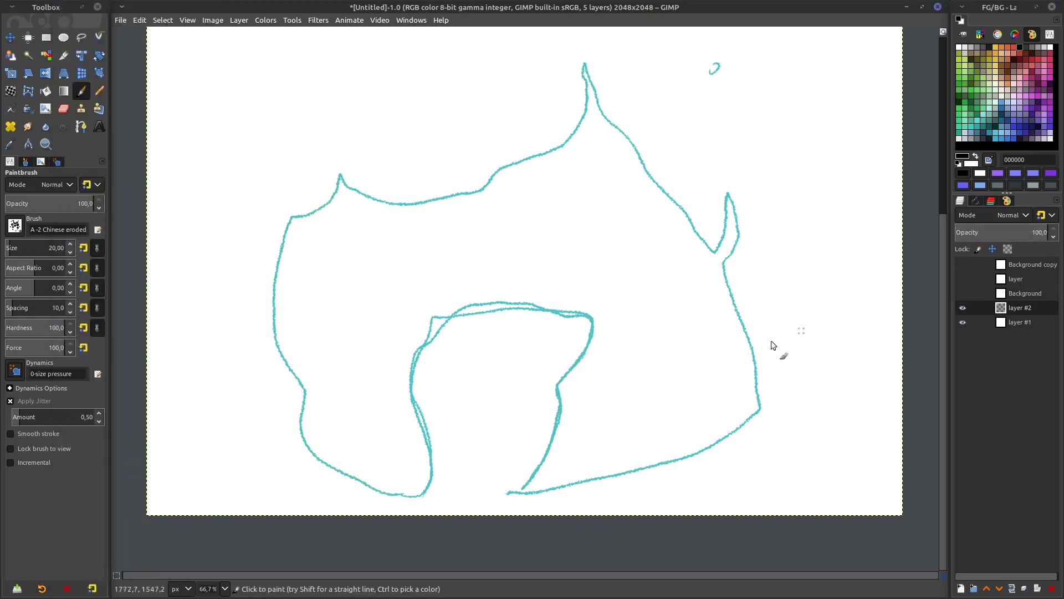
click(42, 585)
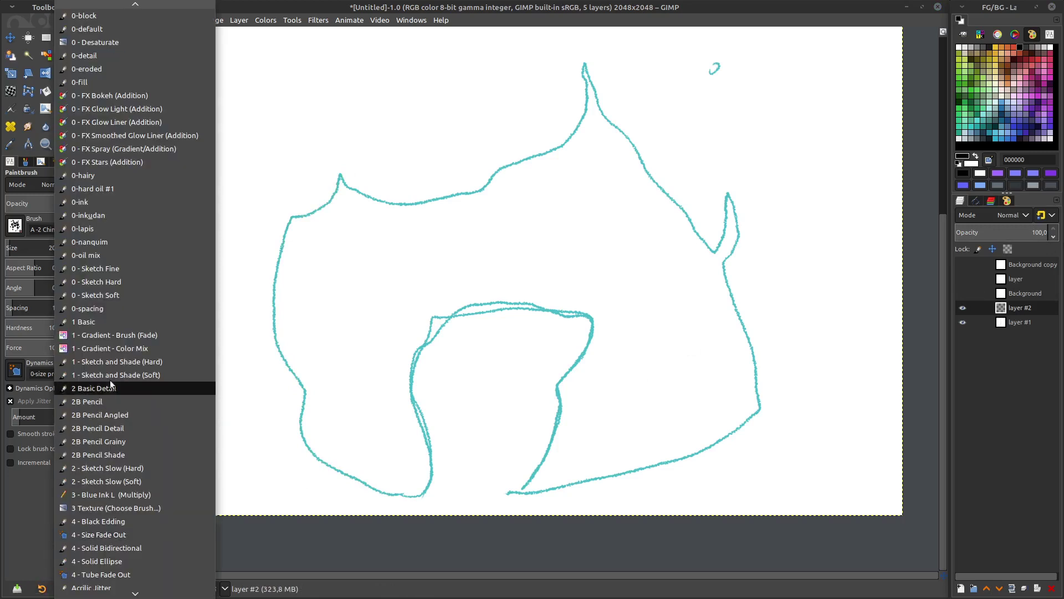
click(118, 216)
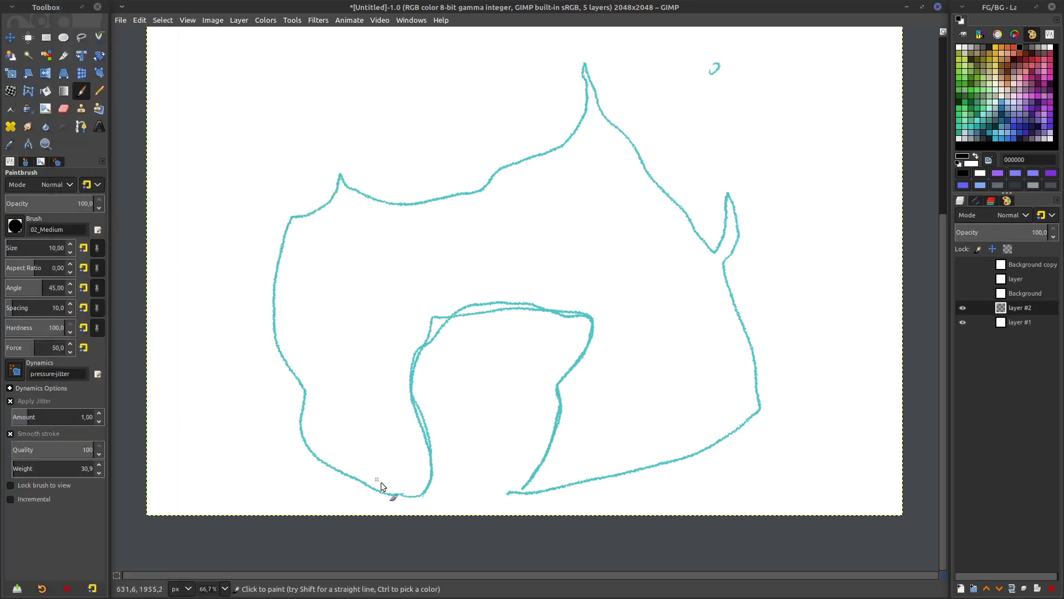
- Ink the flame's outer contour on layer #2 from the lower left, over the pointed tips, down to the lower right corner
mouse_move(413, 497)
mouse_down()
mouse_move(347, 477)
mouse_move(299, 429)
mouse_move(272, 294)
mouse_move(289, 217)
mouse_move(332, 197)
mouse_move(340, 176)
mouse_move(363, 197)
mouse_move(401, 206)
mouse_move(468, 198)
mouse_move(546, 153)
mouse_up()
drag(583, 104, 583, 55)
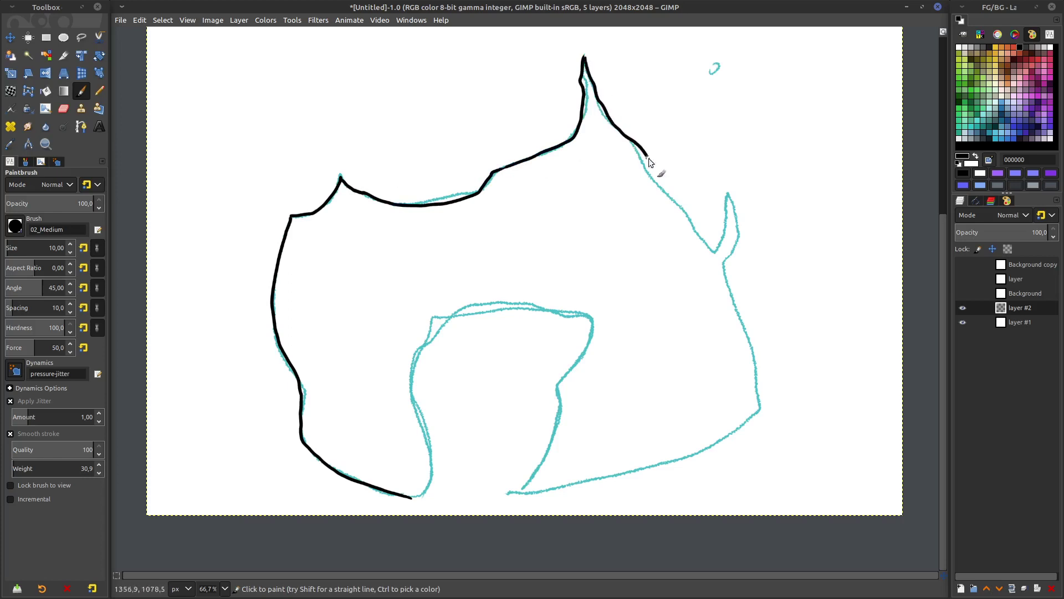
mouse_move(649, 161)
mouse_down()
mouse_move(715, 252)
mouse_move(729, 194)
mouse_up()
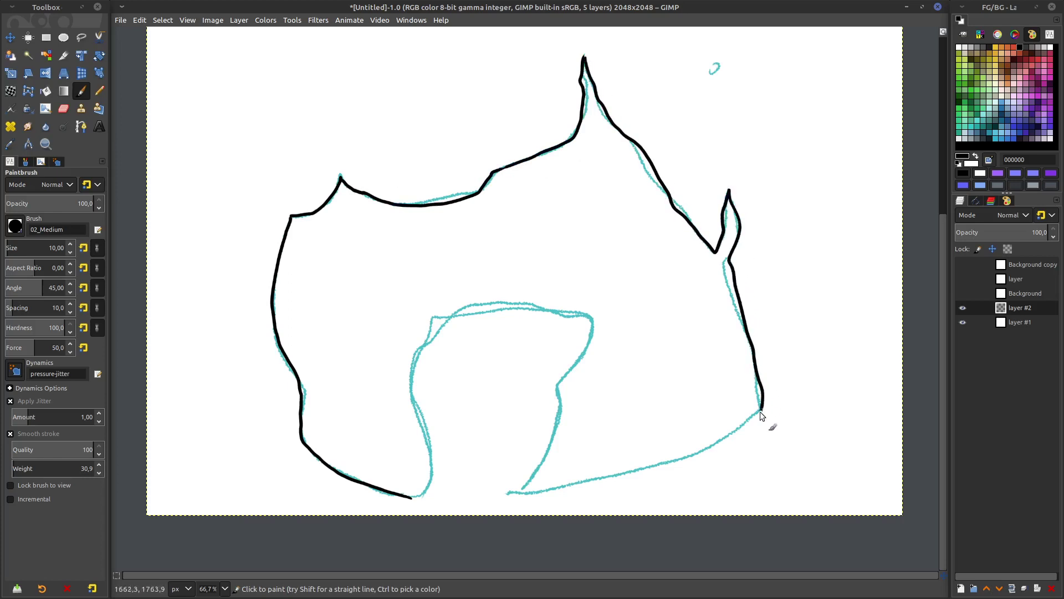
- Ink the small spark, the inner arch and the flame's lower right edge on layer #2, closing the outline
drag(709, 71, 710, 71)
mouse_move(413, 497)
mouse_down()
mouse_move(414, 380)
mouse_move(439, 319)
mouse_move(561, 307)
mouse_move(586, 319)
mouse_move(589, 338)
mouse_move(520, 494)
mouse_move(653, 470)
mouse_up()
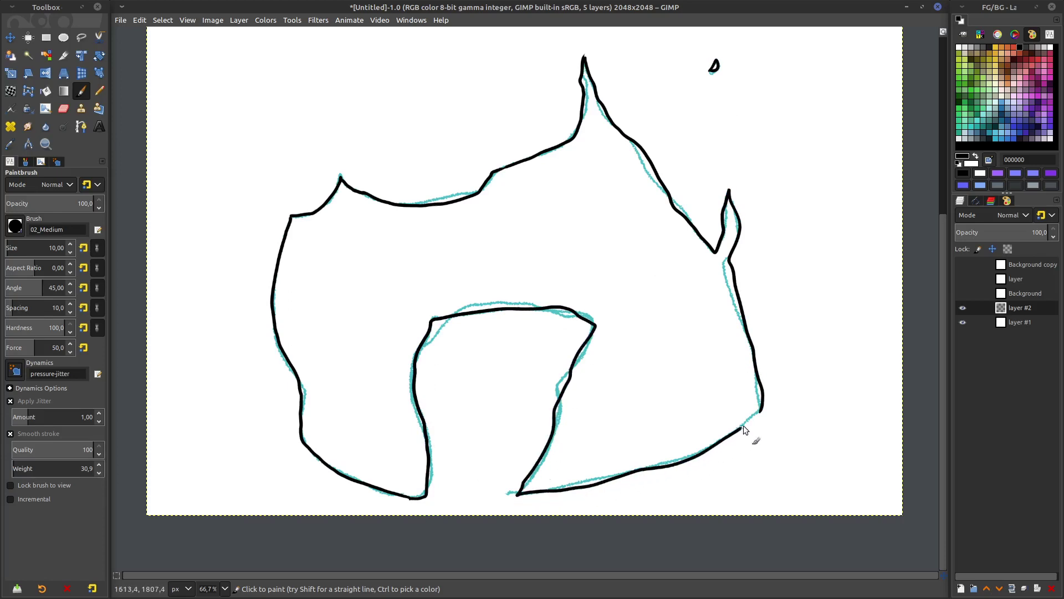
drag(743, 425, 762, 408)
scroll(588, 449, right, 1)
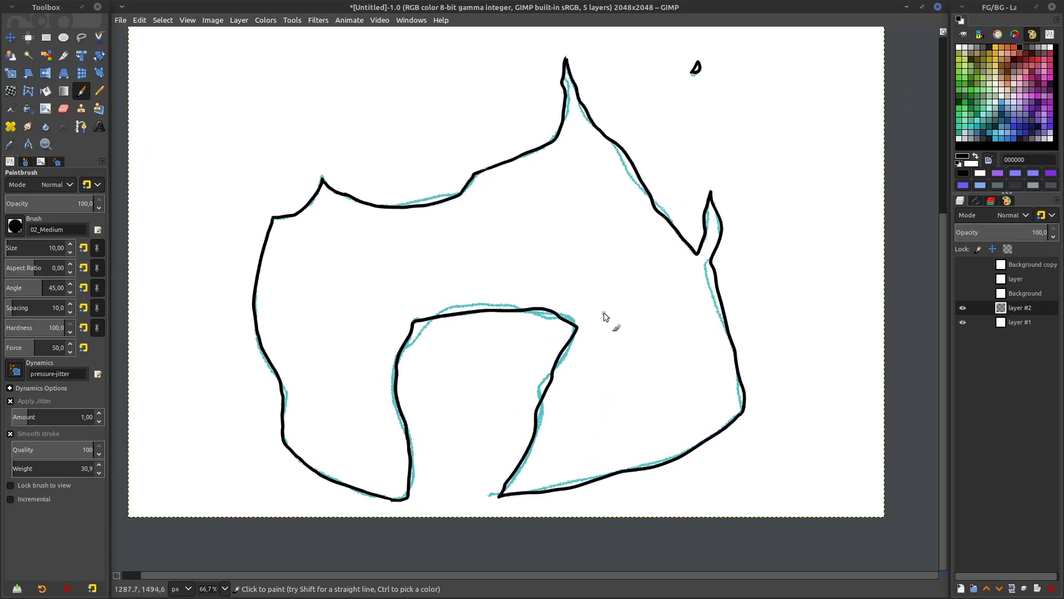
key(u)
click(606, 337)
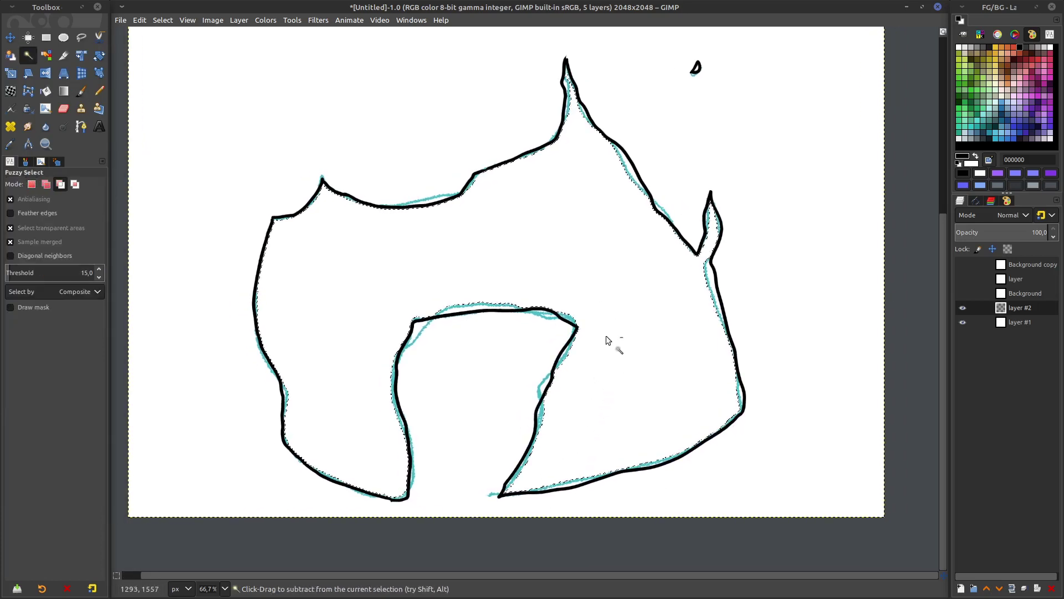
key(ctrl+shift+a)
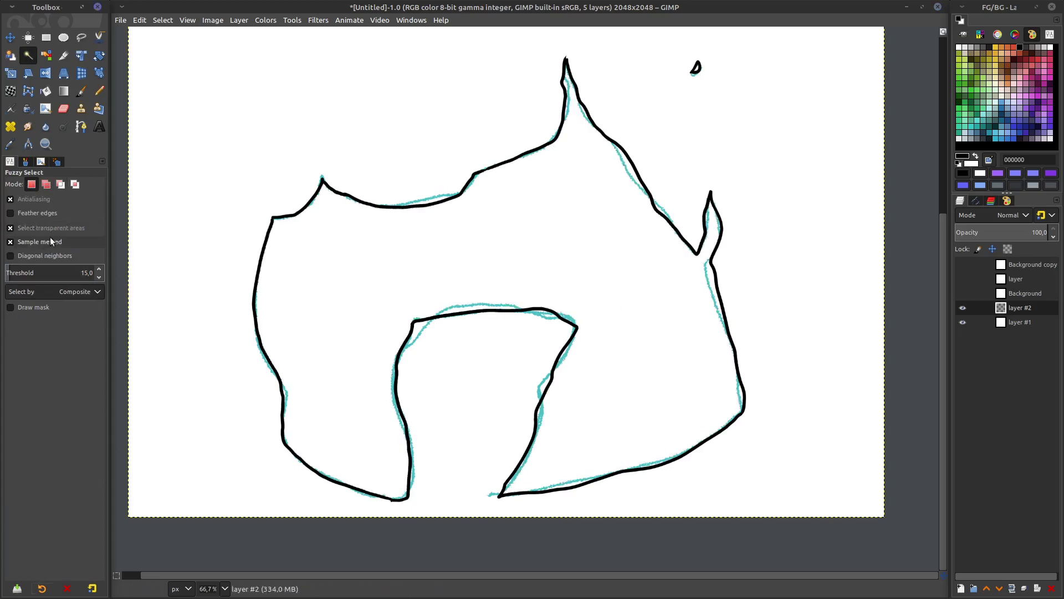
- With Fuzzy Select and Sample merged off, select the flame's interior on layer #2, grow the selection, fill it with black and deselect
click(67, 242)
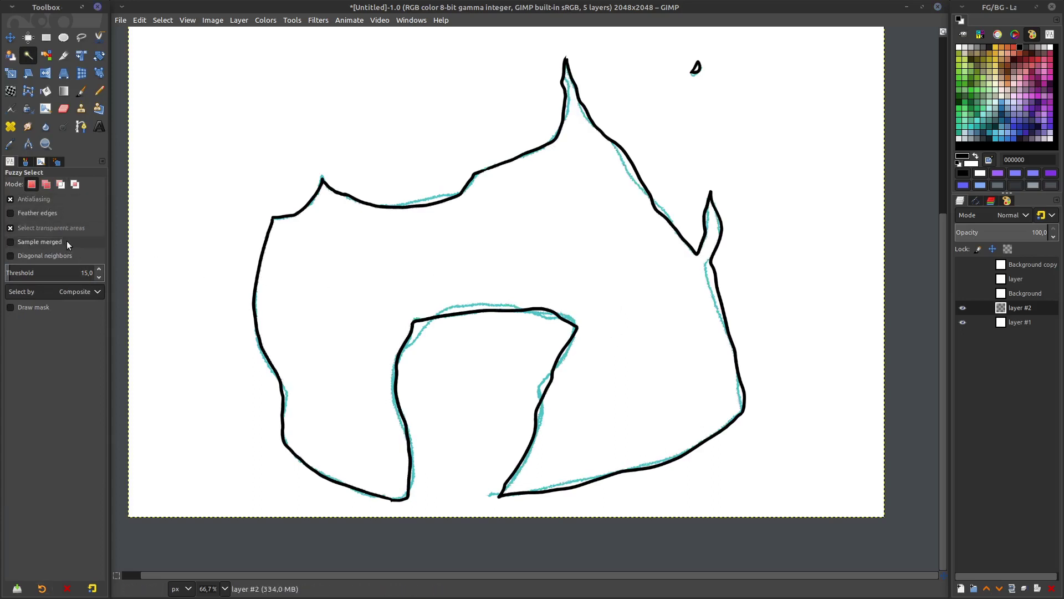
click(679, 369)
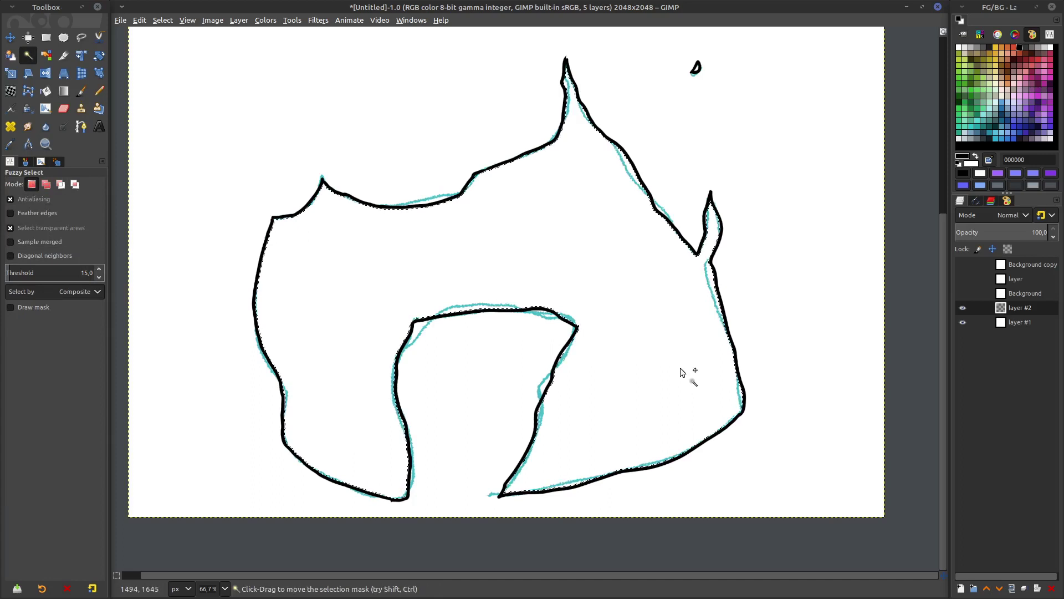
key(alt+s)
key(g)
click(726, 403)
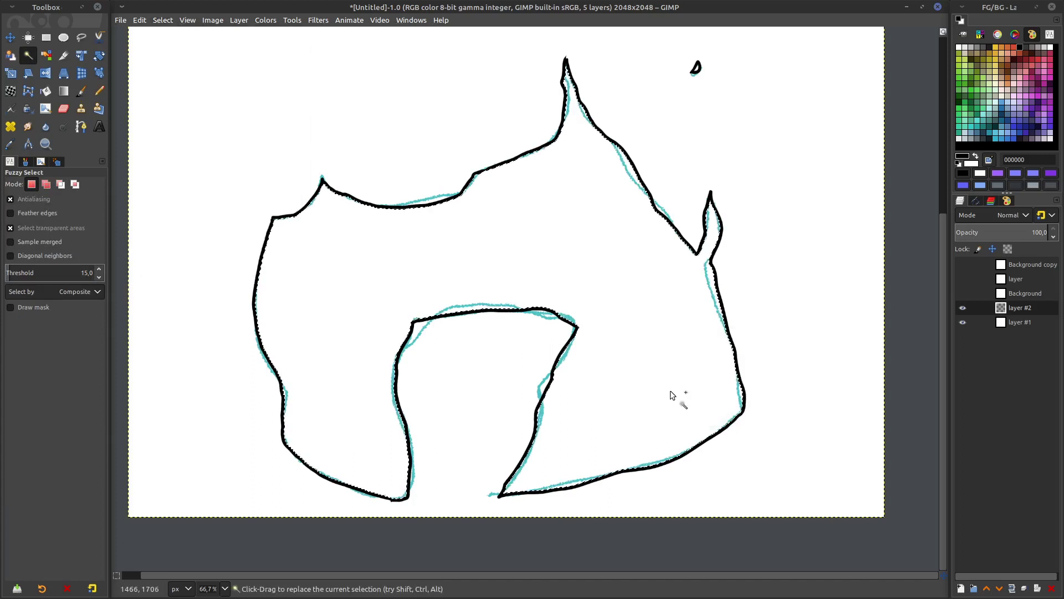
key(ctrl+comma)
key(ctrl+shift+a)
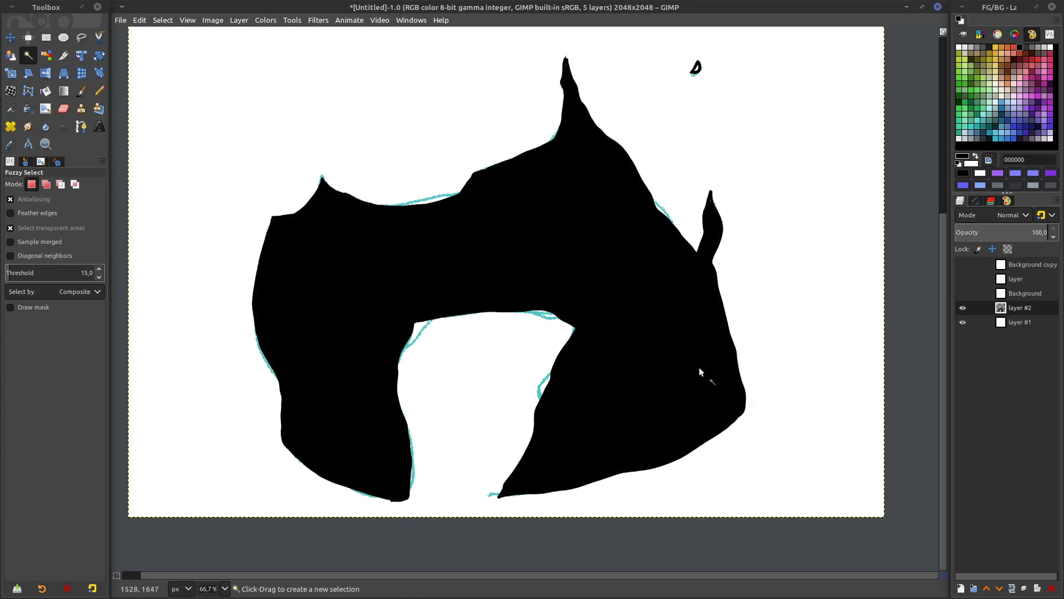
- Add a layer mask to layer #2 and invert the mask to white for full opacity
right_click(1012, 308)
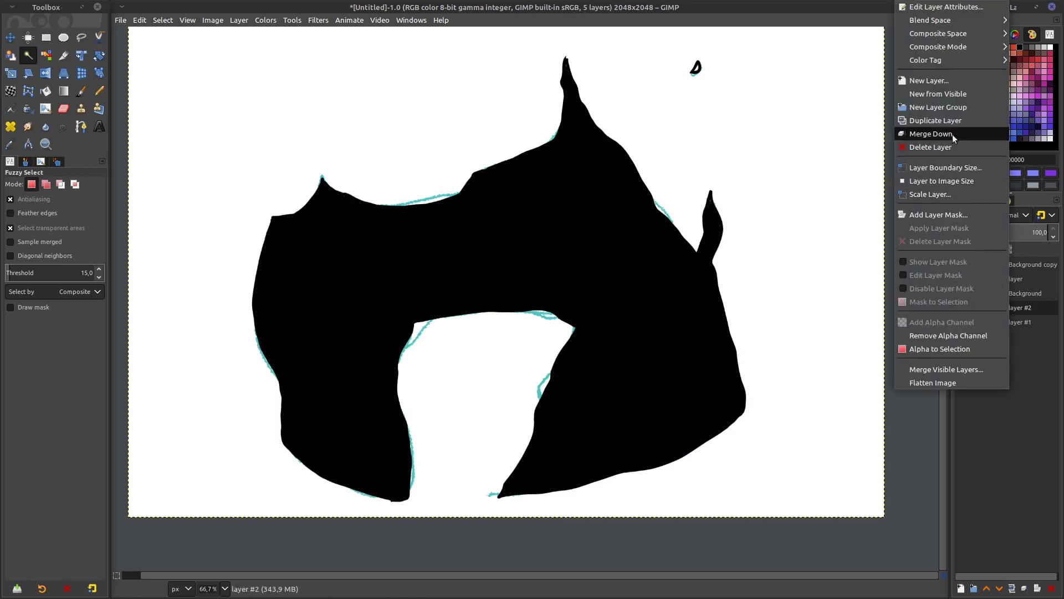
click(953, 215)
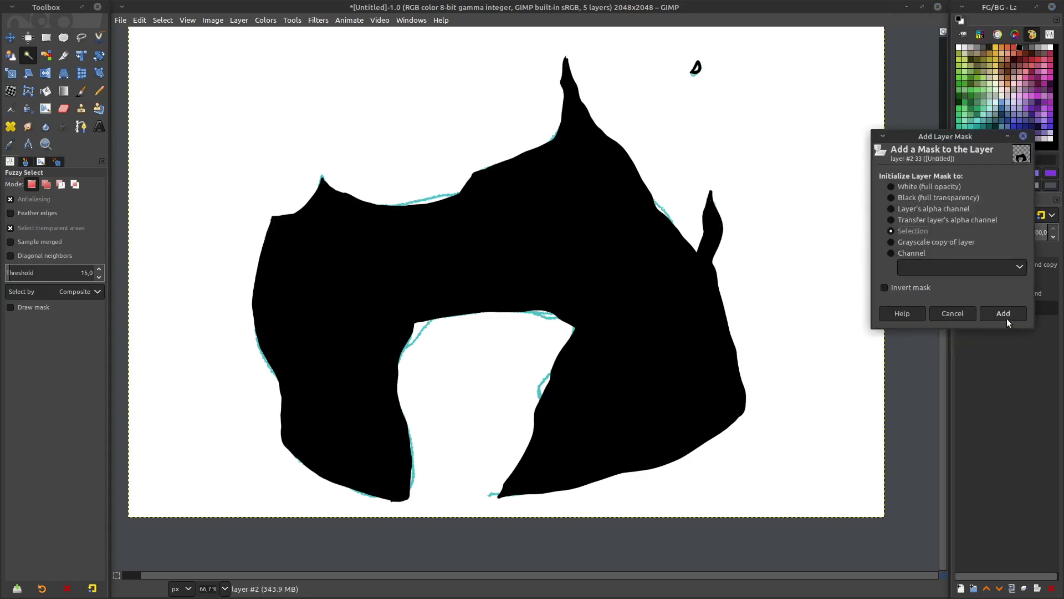
click(1006, 314)
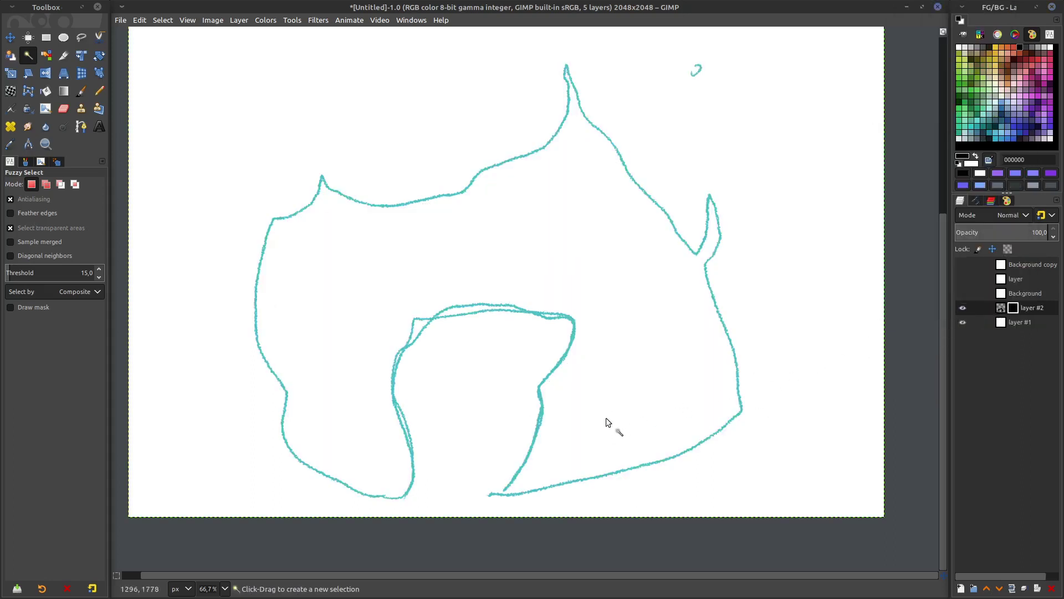
key(ctrl+i)
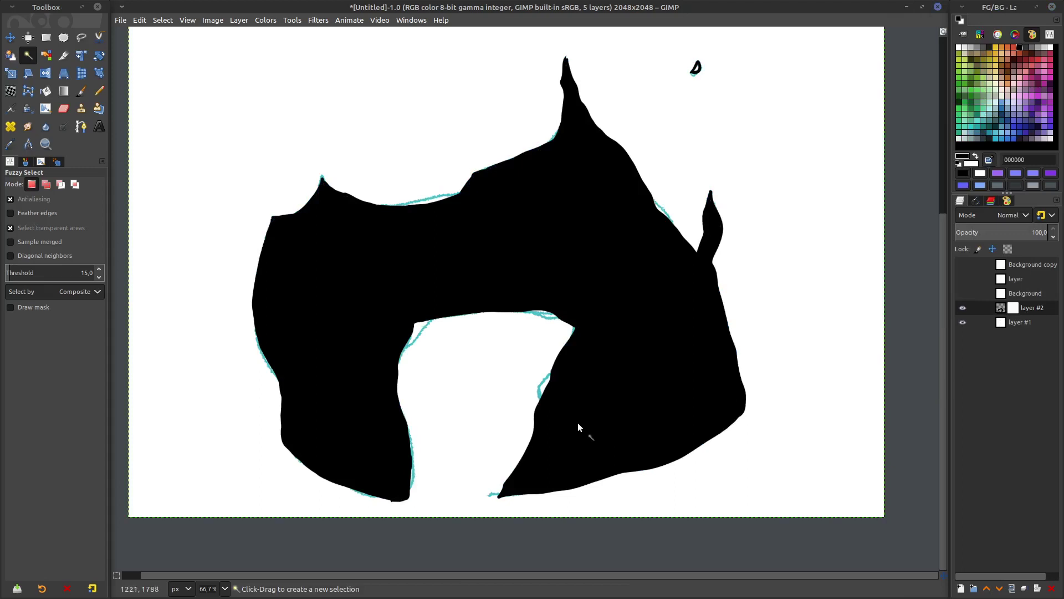
- Draw a linear FG to BG gradient on layer #2's mask, fading the flame from its base up towards the tallest tip
key(g)
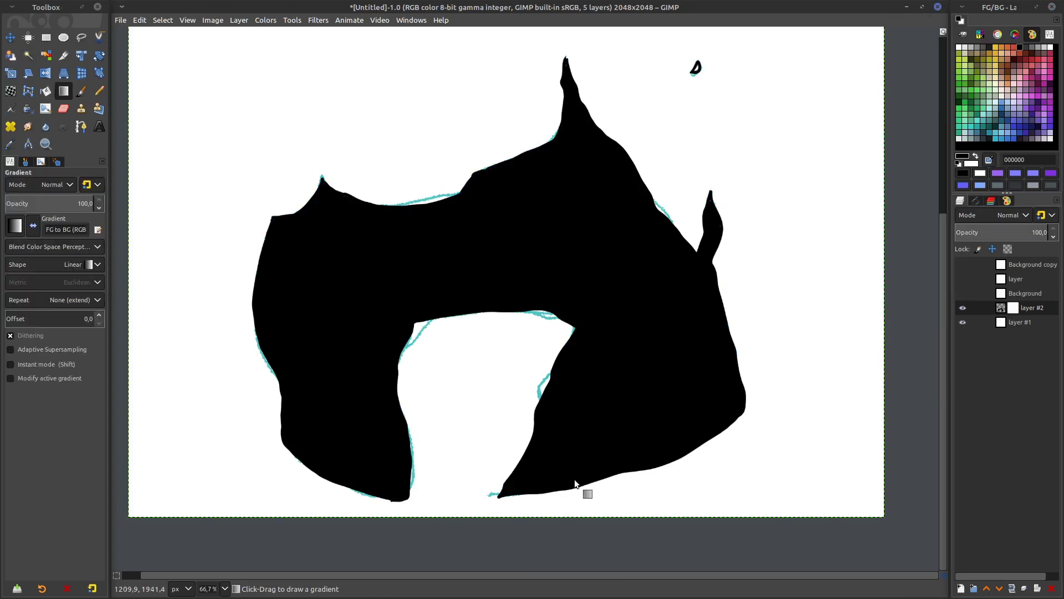
drag(575, 482, 573, 327)
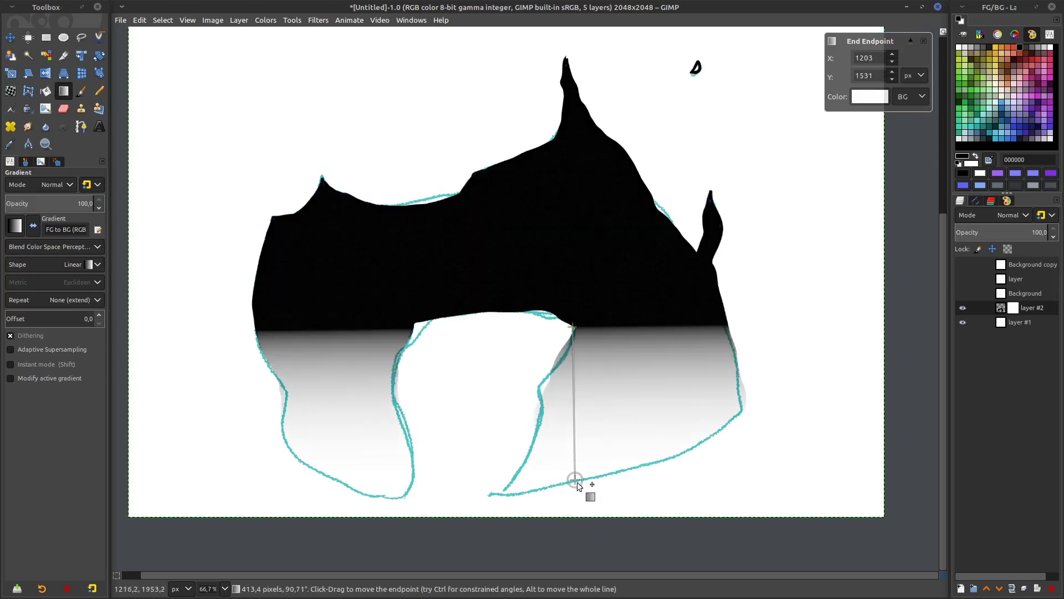
drag(577, 486, 490, 506)
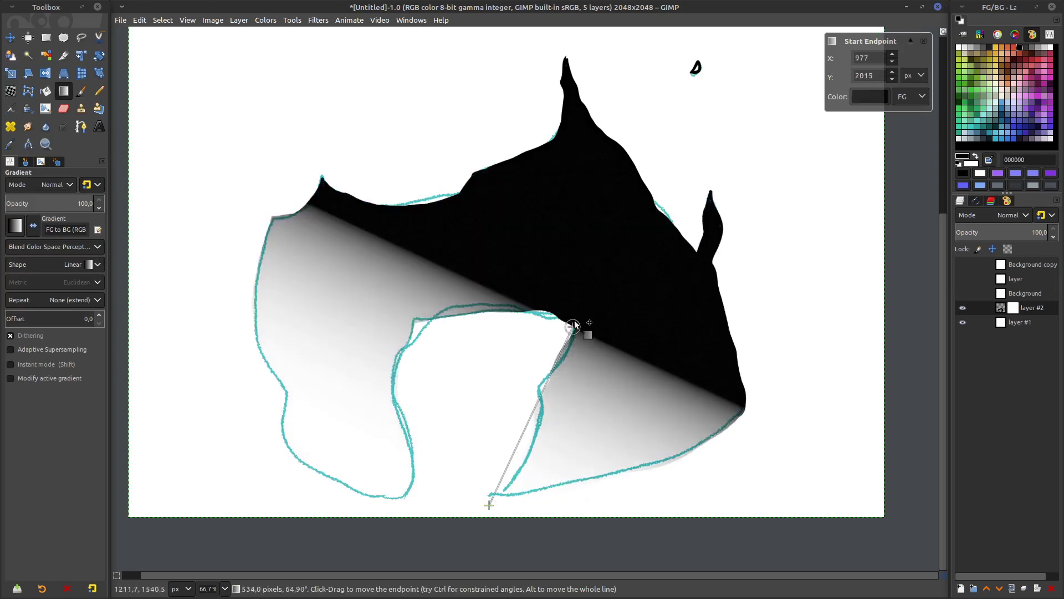
drag(573, 326, 562, 171)
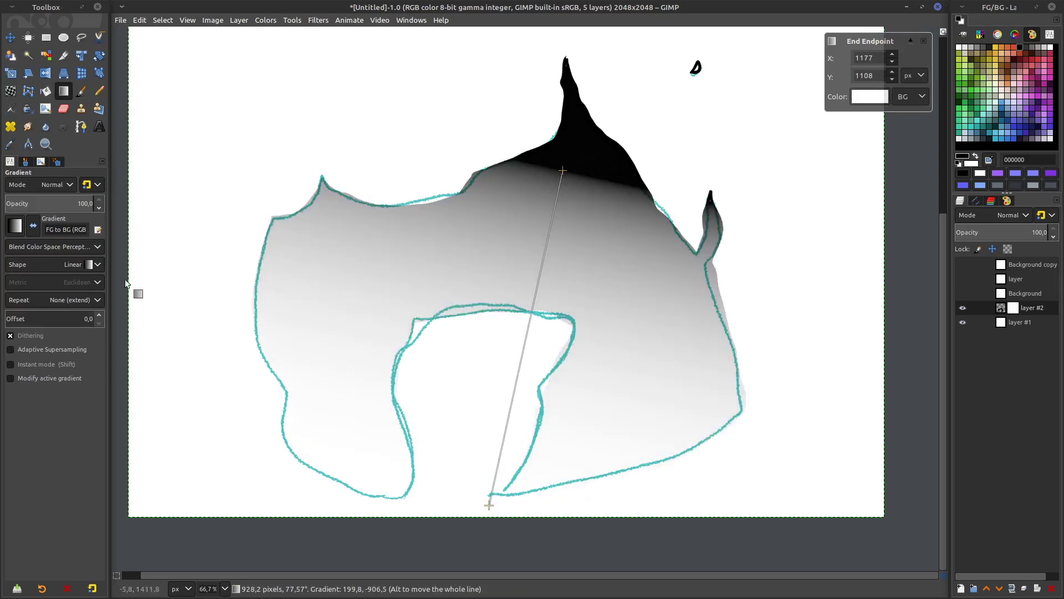
- Change the mask gradient's shape to Radial and place its endpoints between the flame's base and the top of the inner arch
click(98, 265)
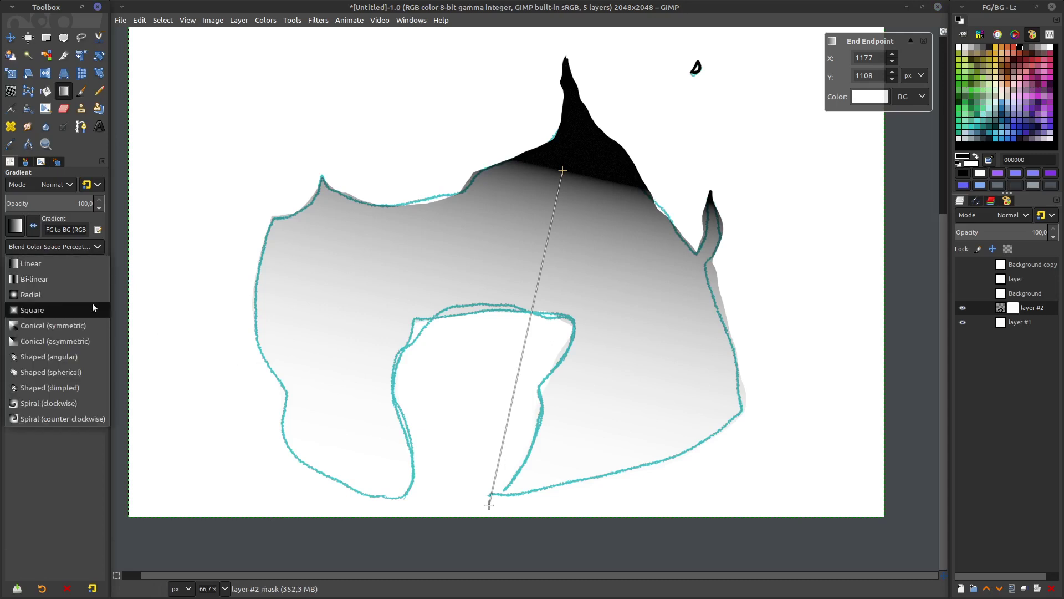
click(88, 298)
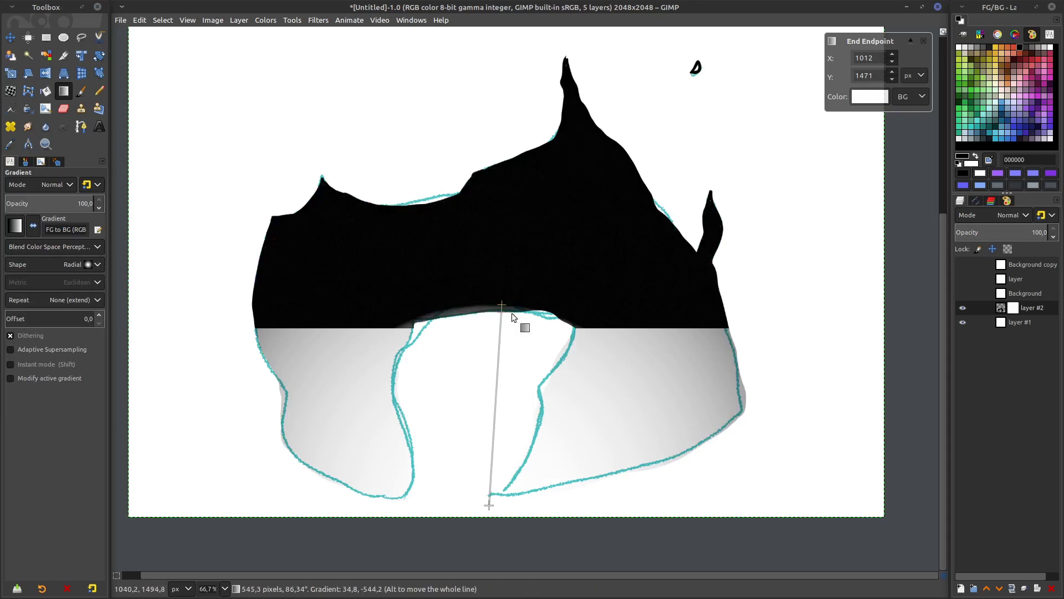
drag(501, 305, 495, 302)
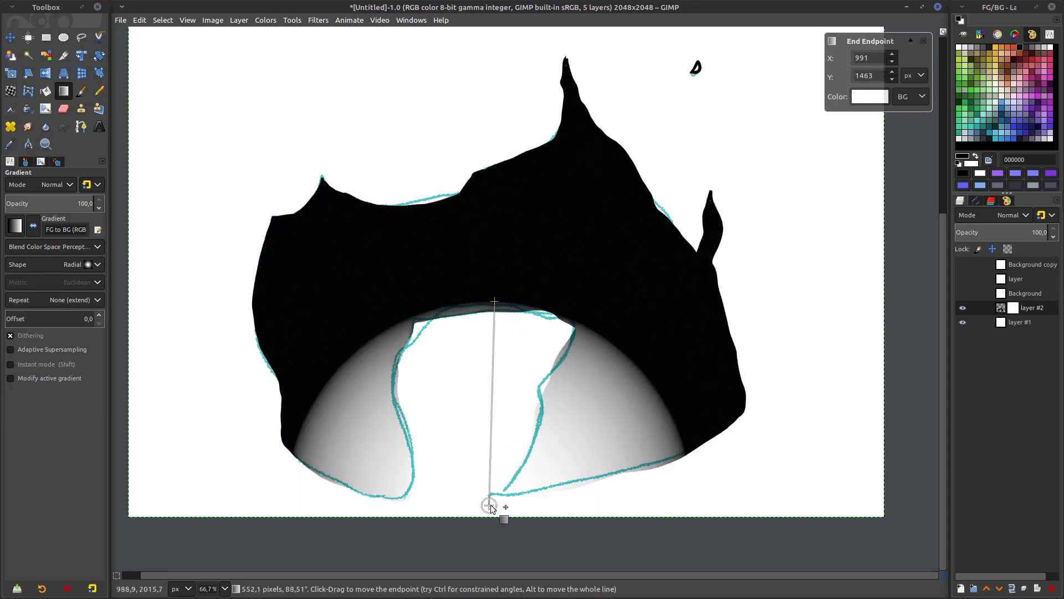
drag(488, 503, 488, 487)
- Hide layer #1, shrink the radial mask gradient so only the flame's lower inner legs fade, and apply it
click(962, 323)
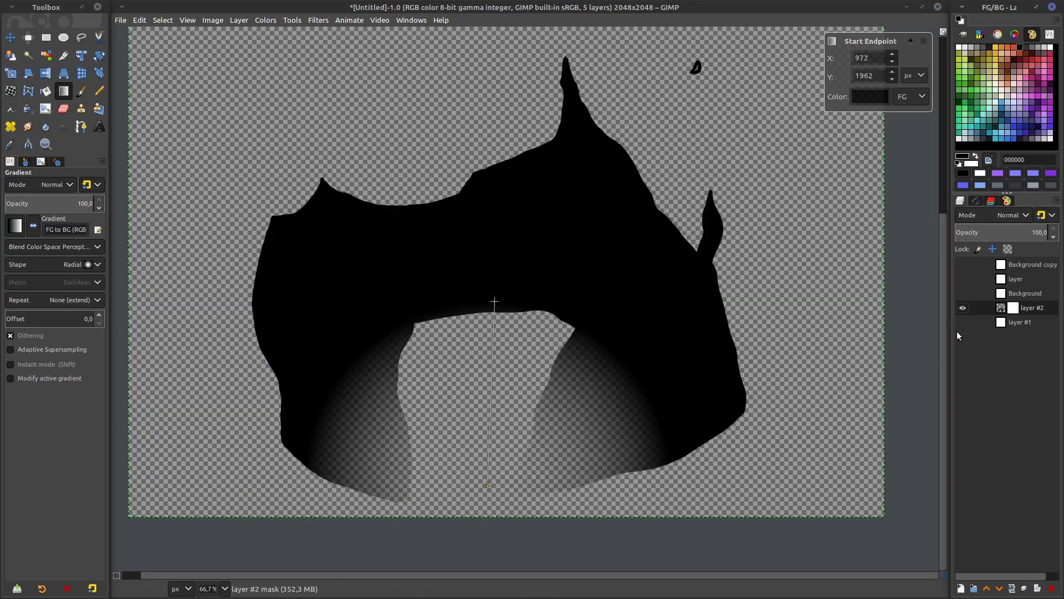
drag(495, 301, 488, 336)
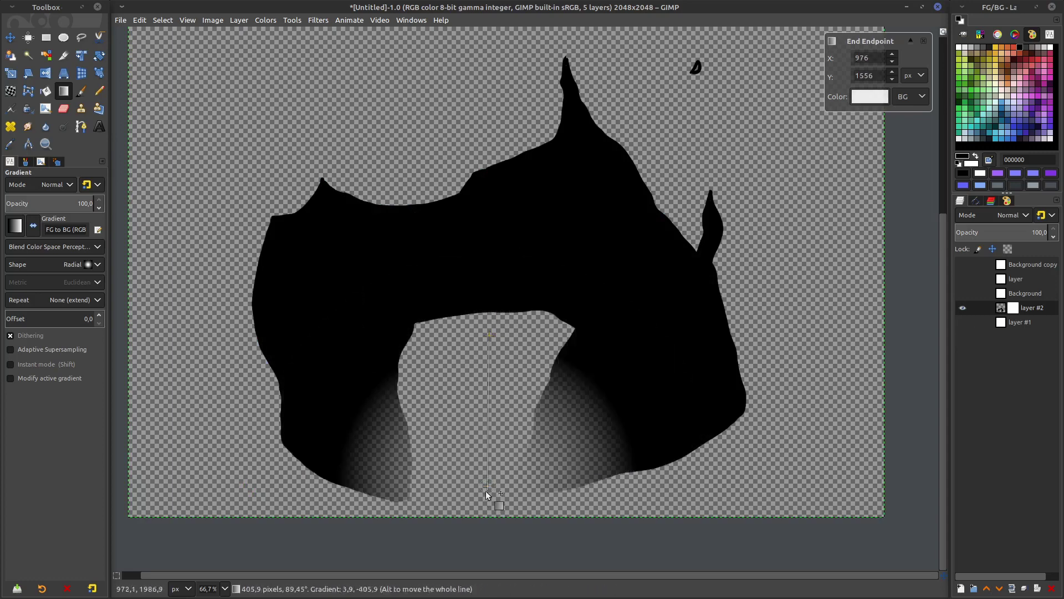
drag(480, 501, 468, 500)
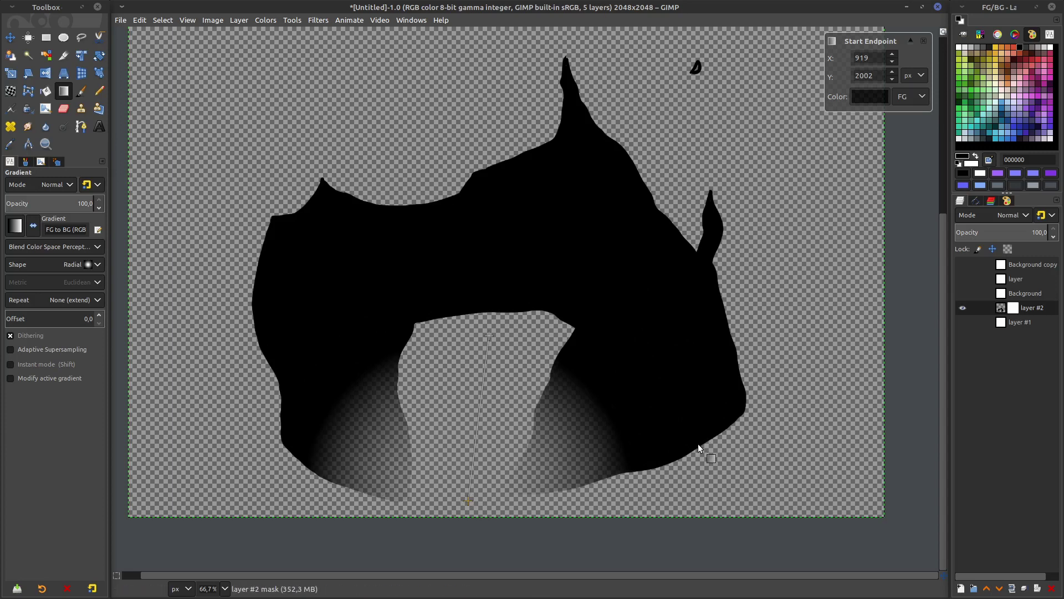
key(Return)
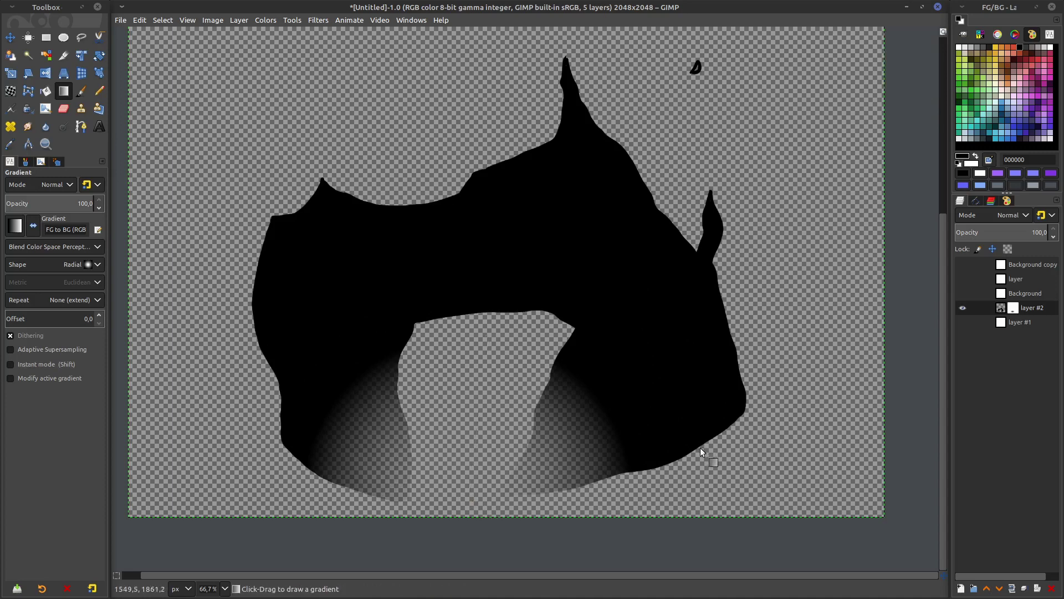
click(961, 588)
click(1045, 586)
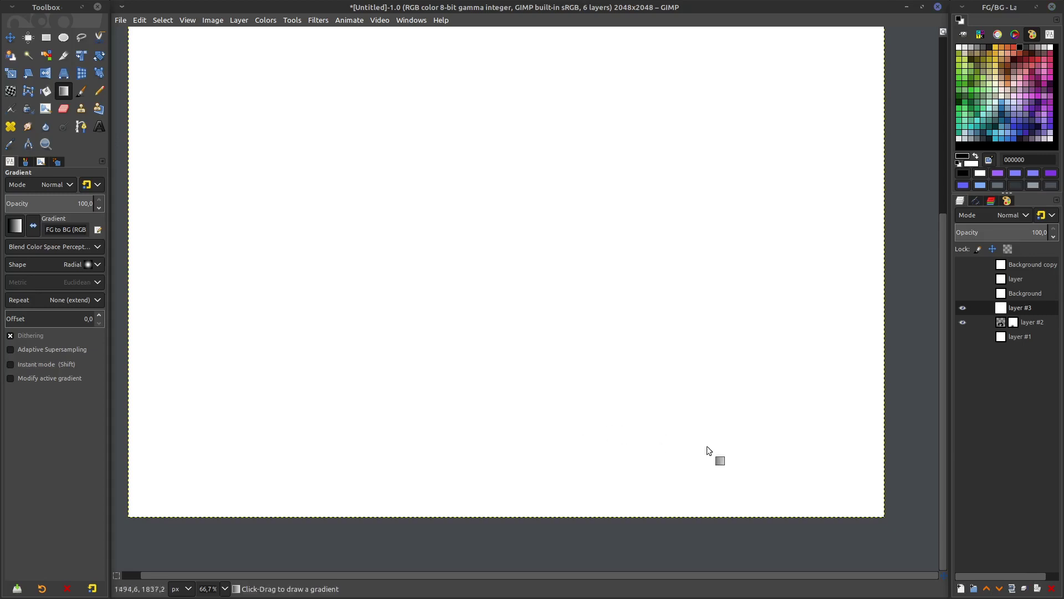
click(1051, 588)
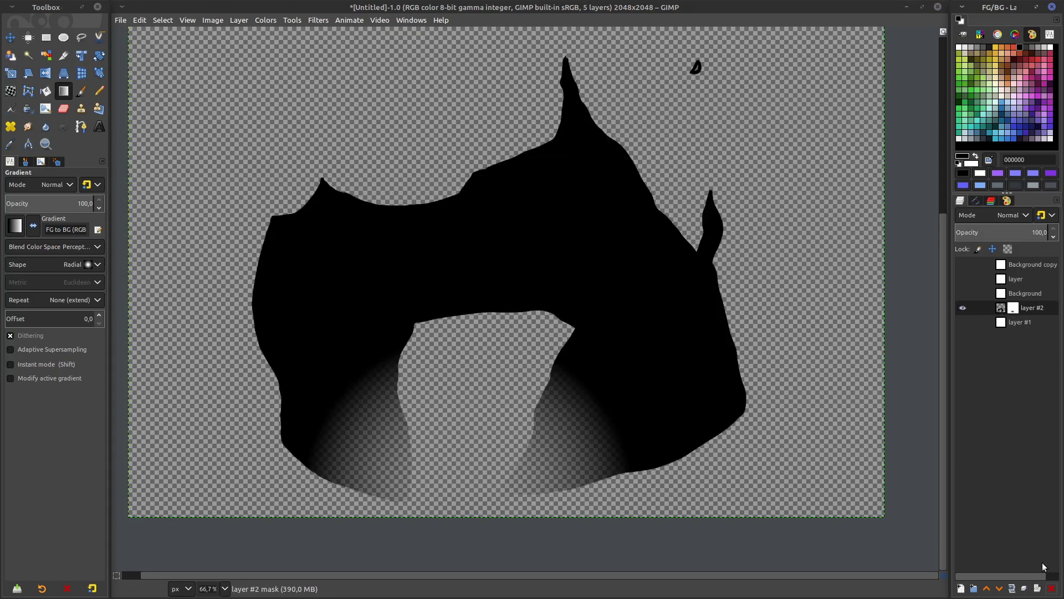
- Duplicate layer #2 together with its mask, delete the copy, and restore it by undoing the deletion
click(1012, 588)
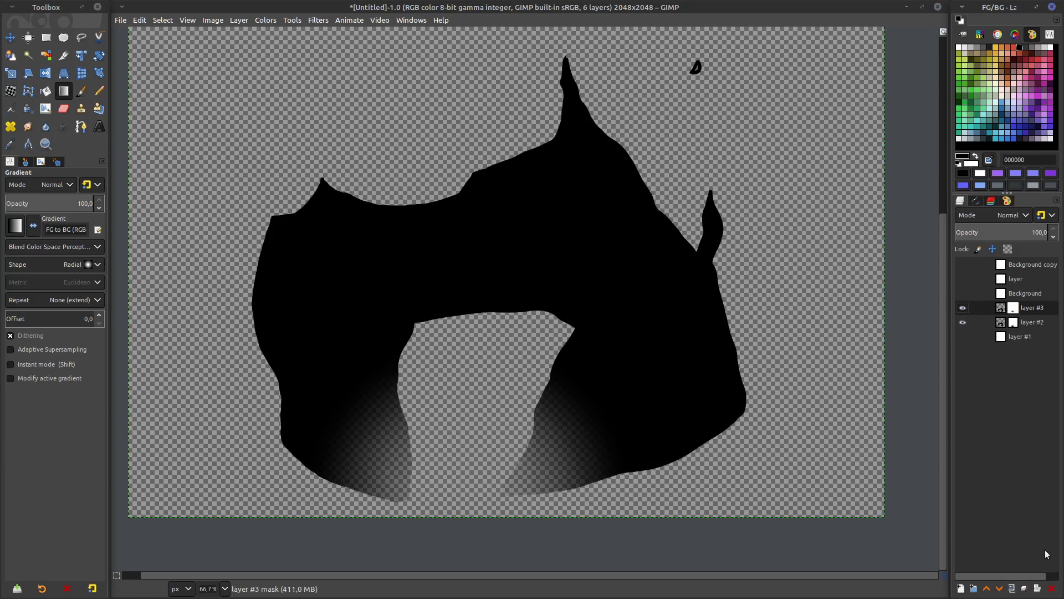
click(1051, 588)
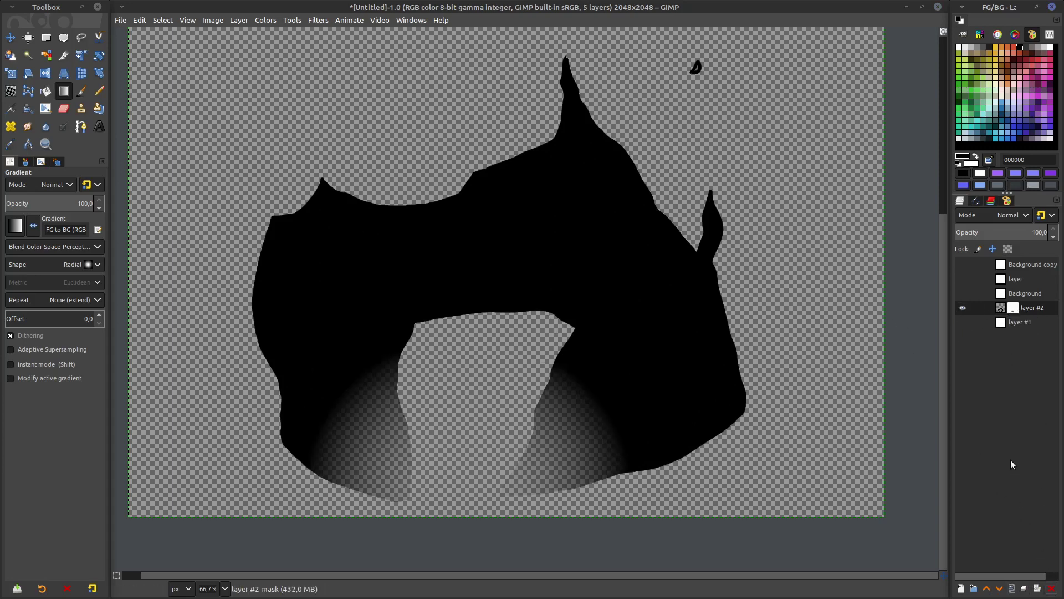
key(ctrl+z)
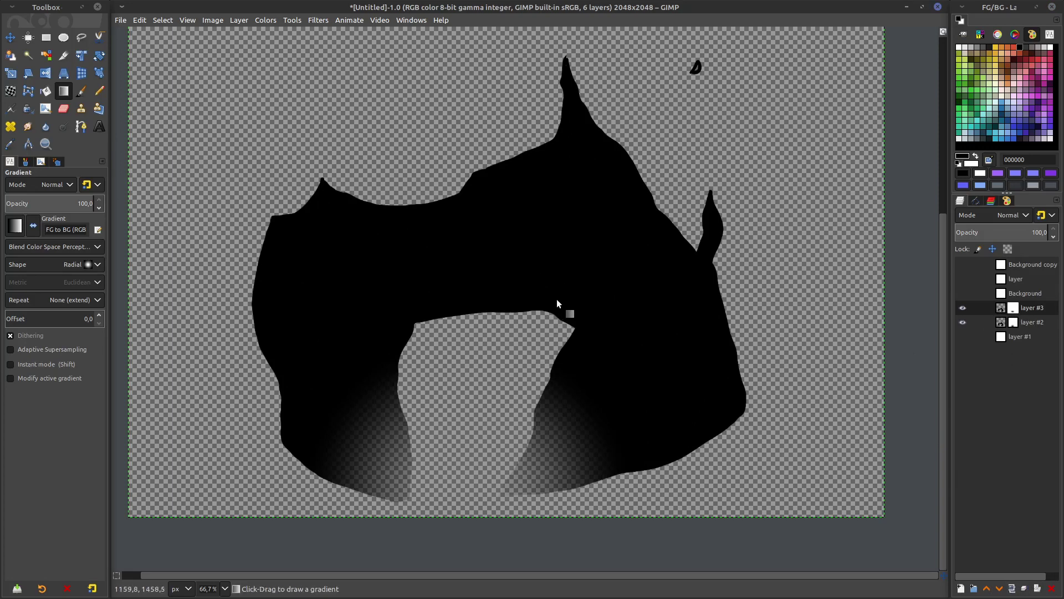
- Target layer #3's image instead of its mask and set the Gradient tool to Shaped (spherical) with the Fire inside gradient
middle_drag(569, 260, 554, 242)
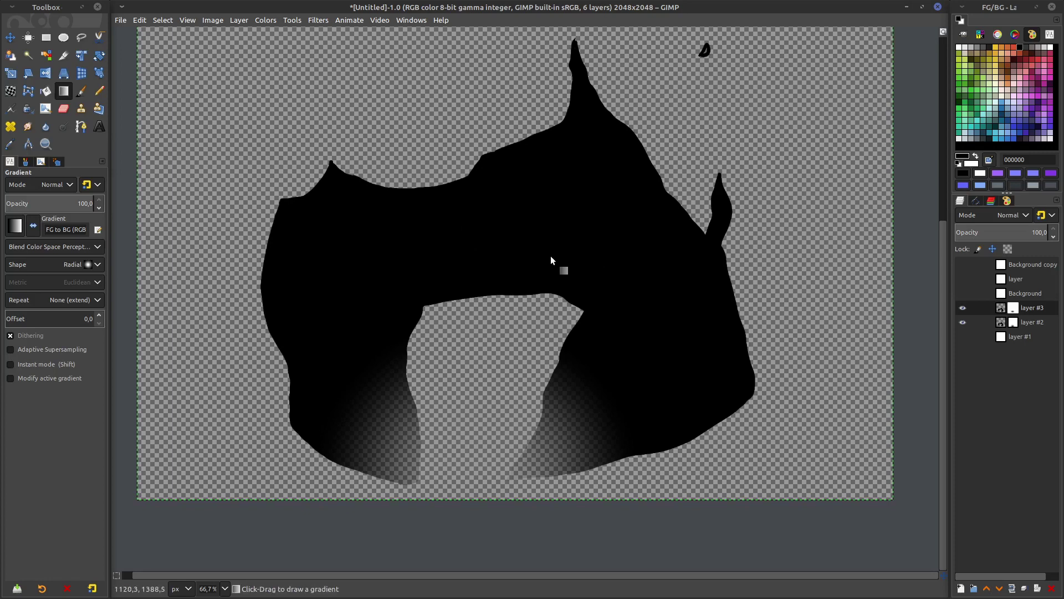
key(shift)
click(87, 269)
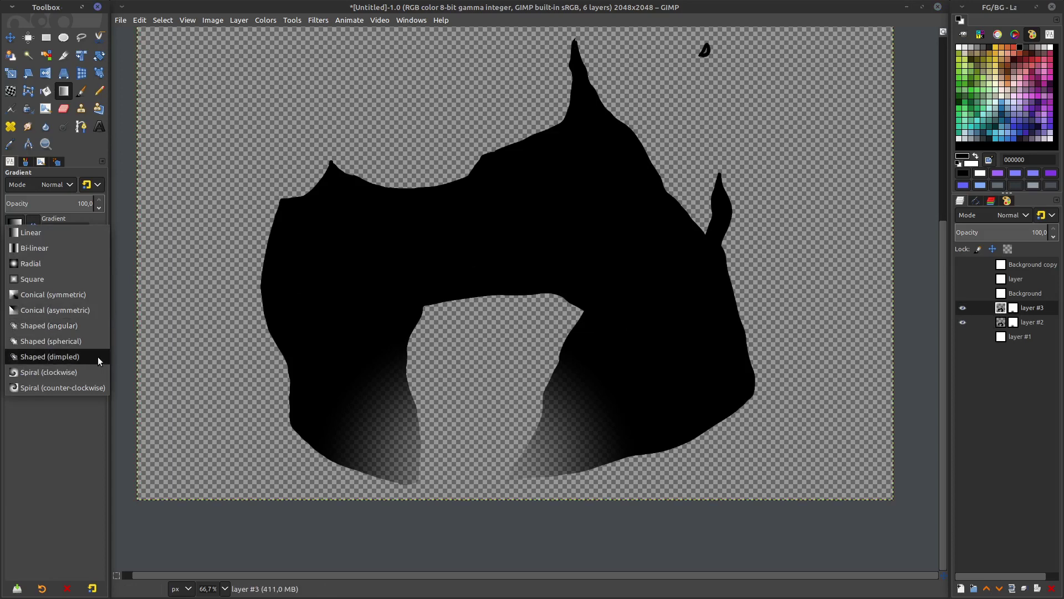
click(94, 341)
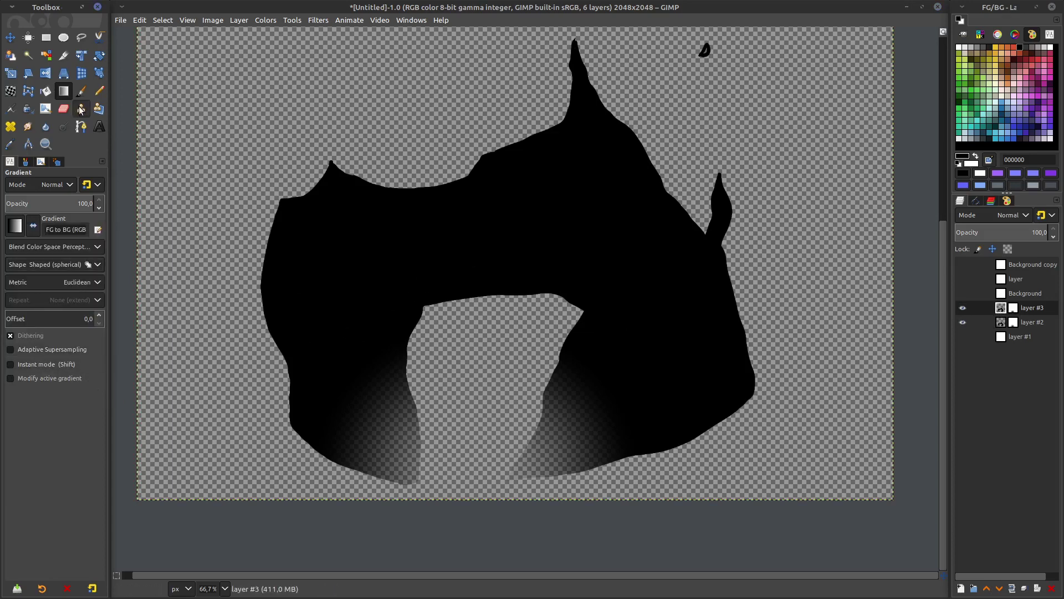
click(15, 226)
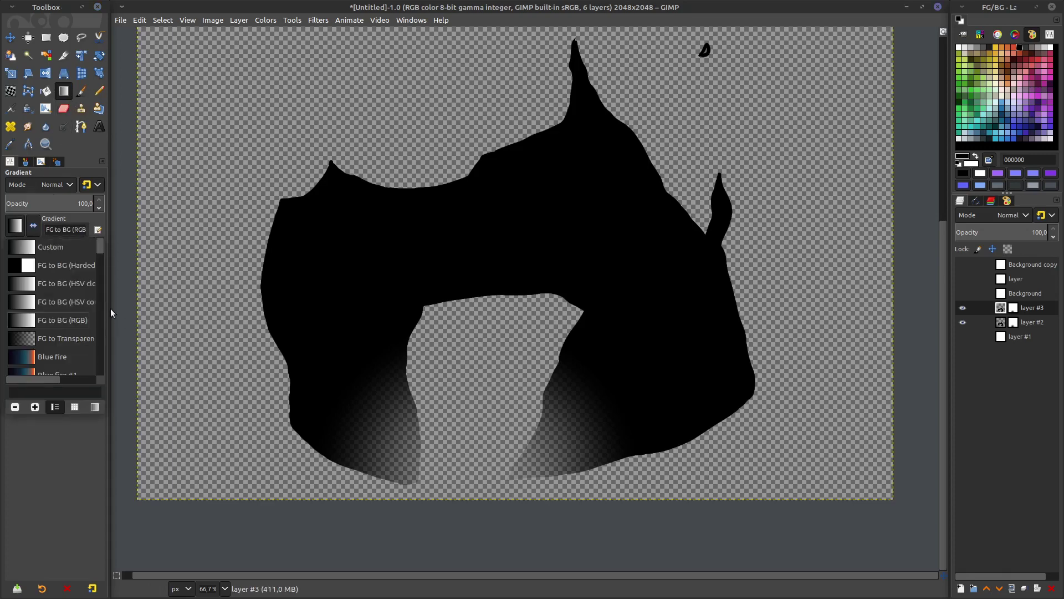
drag(99, 249, 101, 258)
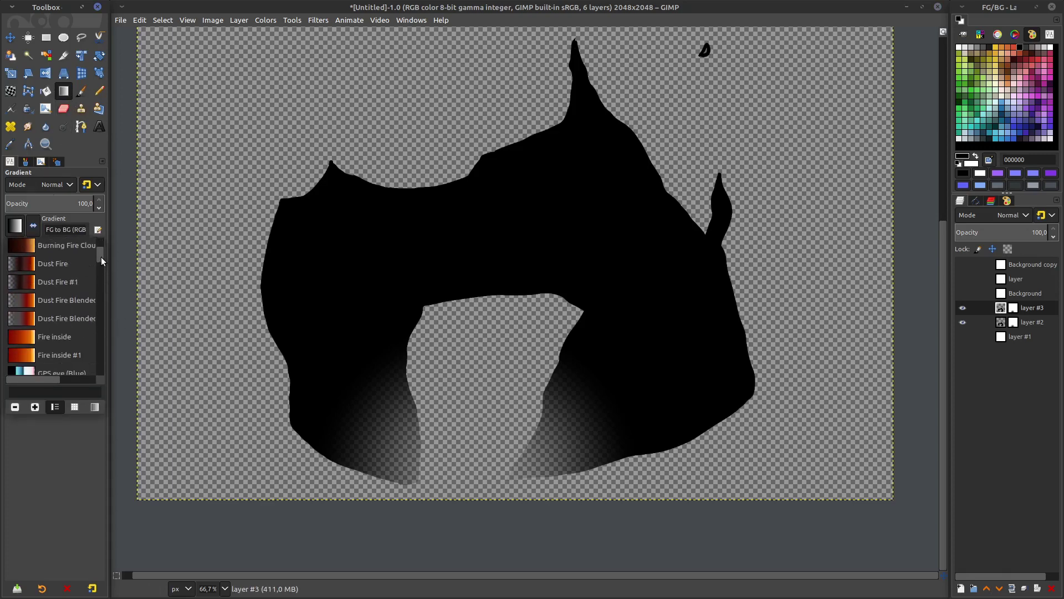
scroll(88, 301, down, 1)
click(23, 346)
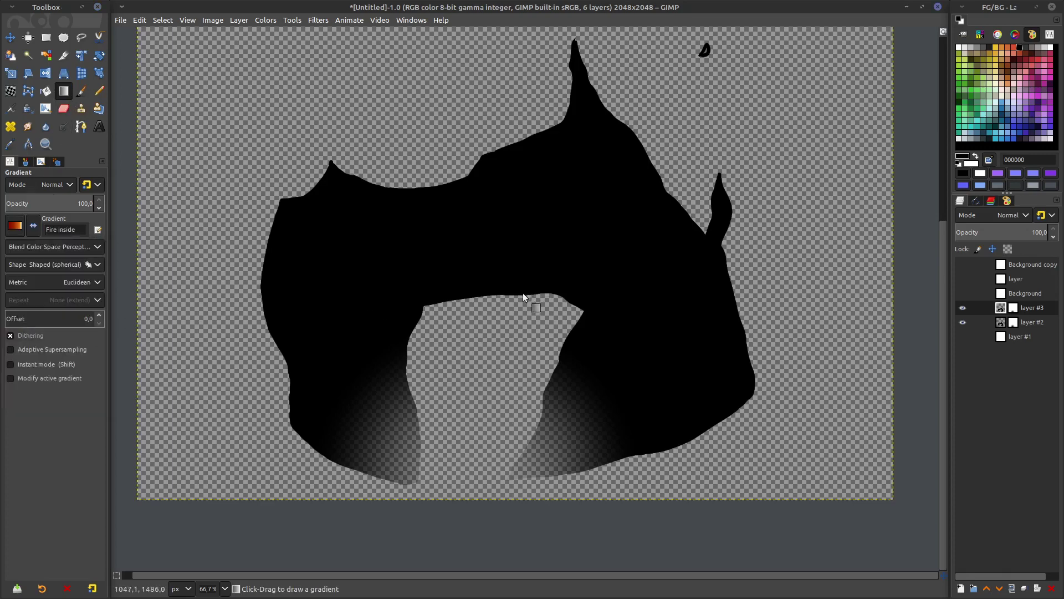
- Draw the Fire inside gradient from the inner arch to below the tallest tip on layer #3, lock its alpha channel, and adjust the end point
drag(524, 293, 591, 130)
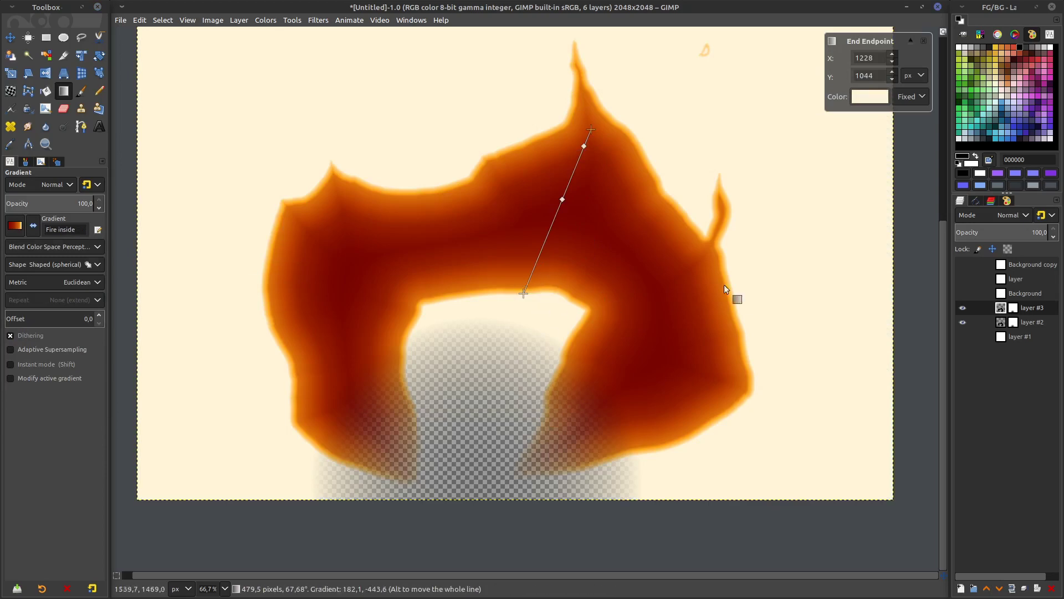
click(1009, 249)
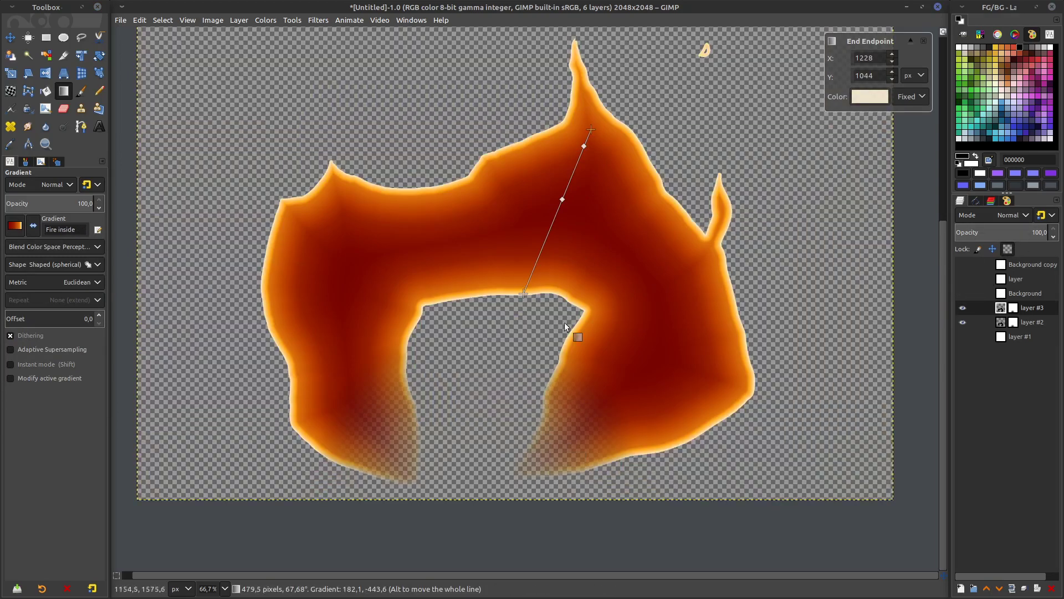
drag(591, 130, 593, 129)
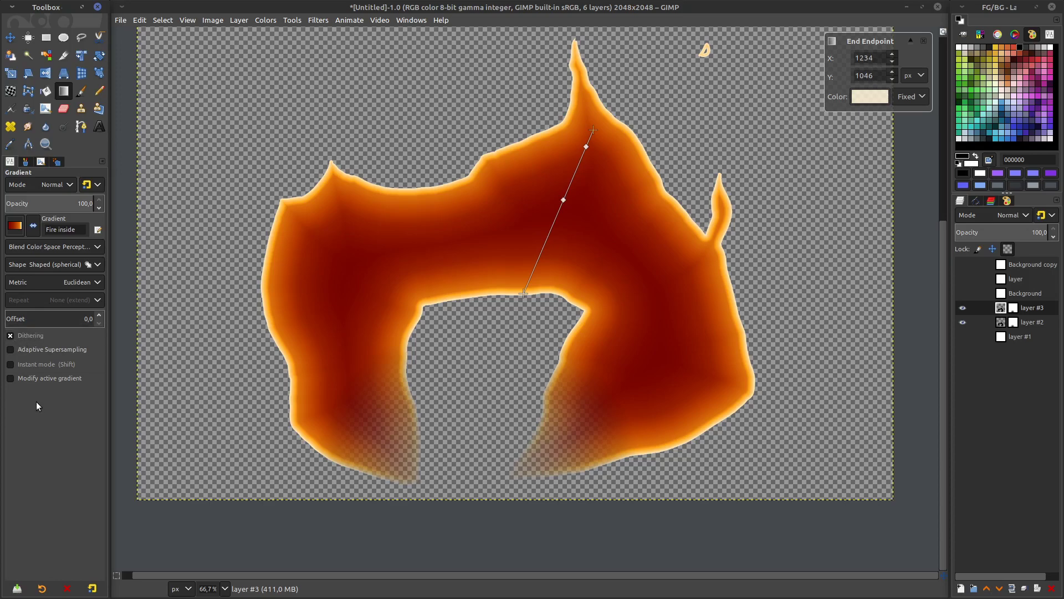
- Reverse the Fire inside gradient on layer #3, extend its end point down between the flame's legs, and place stop 1 at 12.12
click(34, 227)
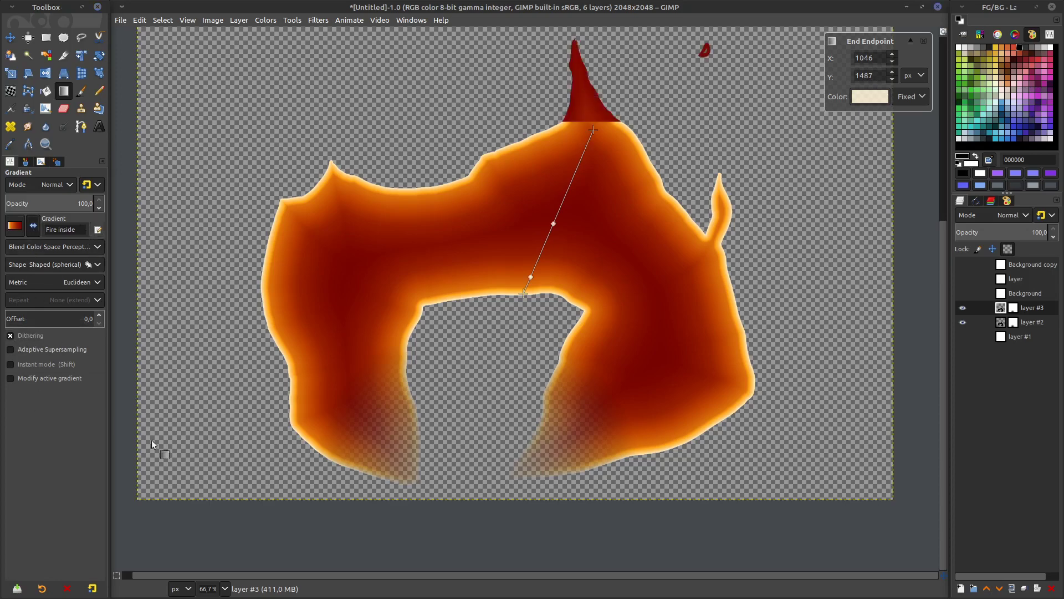
drag(525, 300, 449, 438)
click(576, 167)
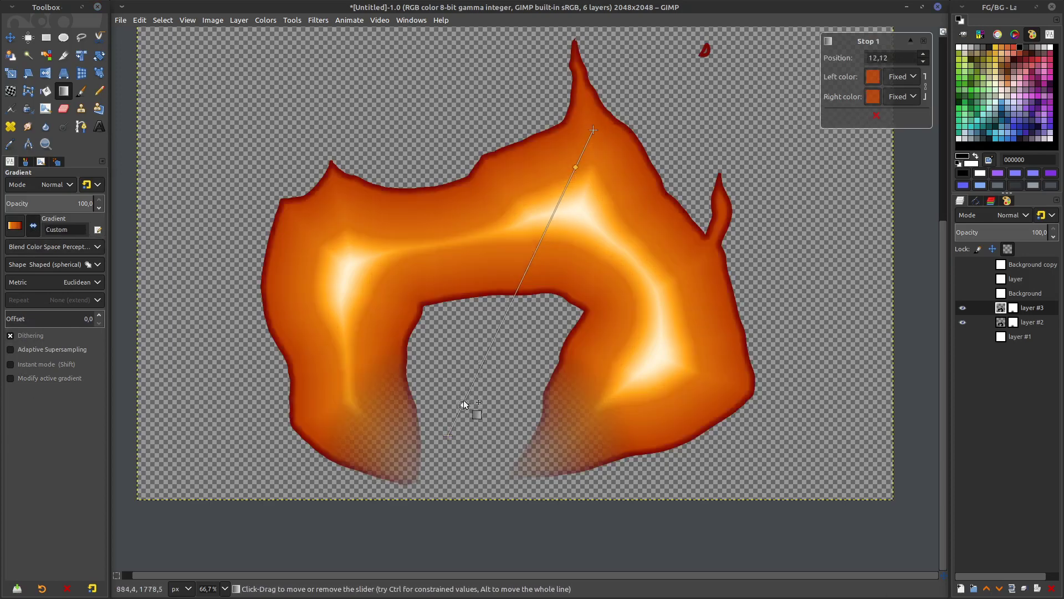
- Rebalance the gradient's colors by placing stop 1 at 7.69, stop 2 at 64.71 and midpoint 2 at 33.27
drag(463, 405, 456, 419)
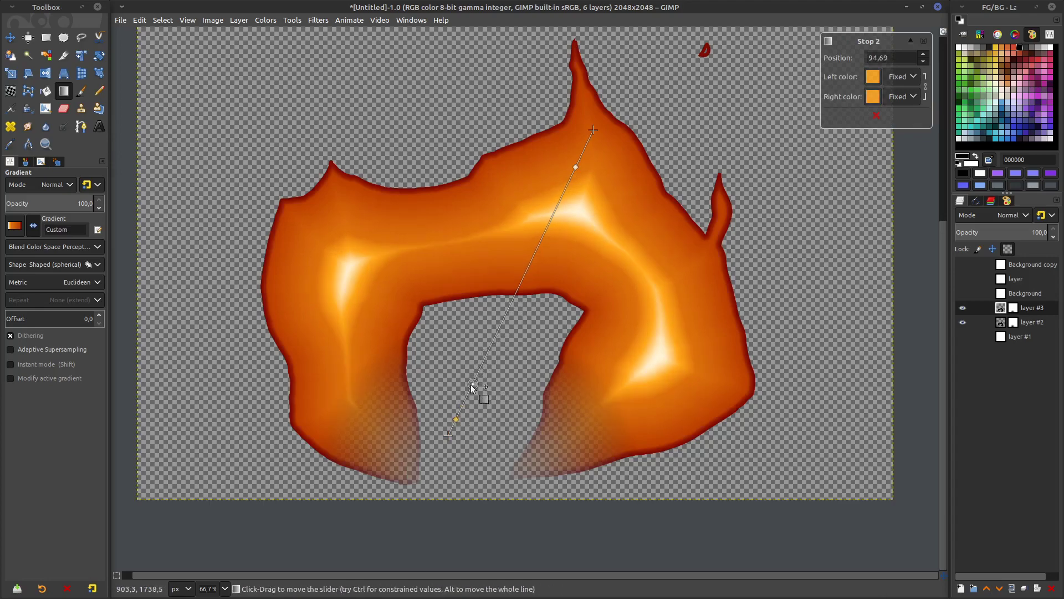
drag(472, 384, 541, 244)
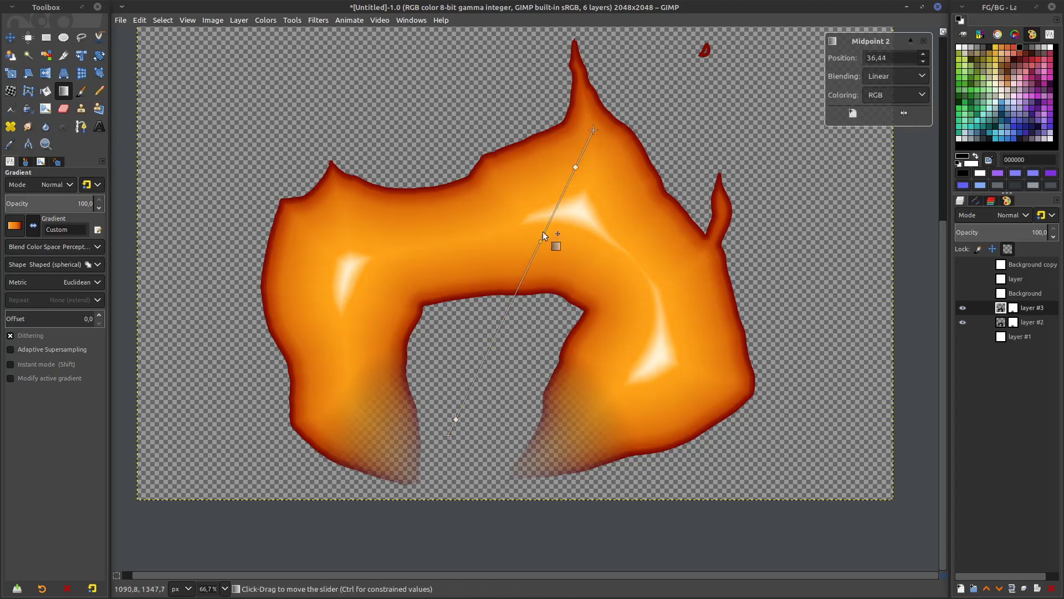
mouse_move(576, 167)
mouse_down()
mouse_move(556, 219)
mouse_move(582, 155)
mouse_up()
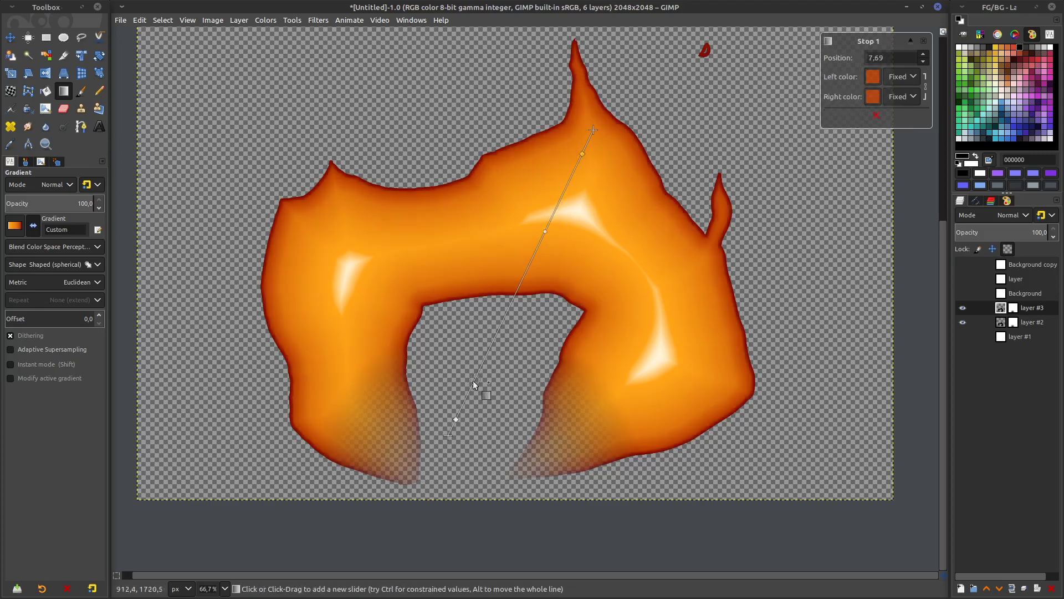
drag(457, 418, 500, 329)
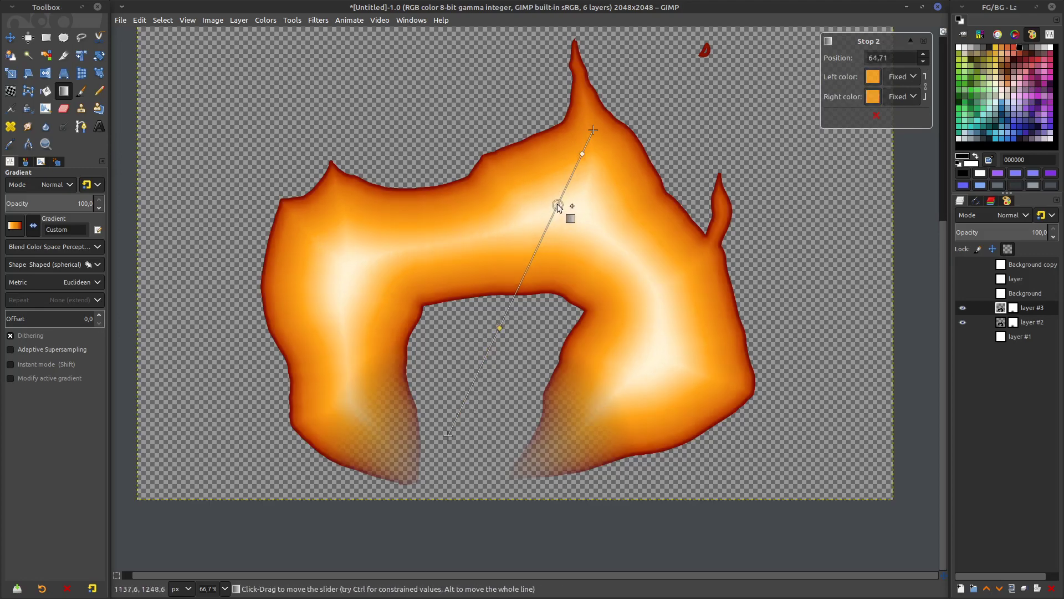
drag(563, 195, 566, 188)
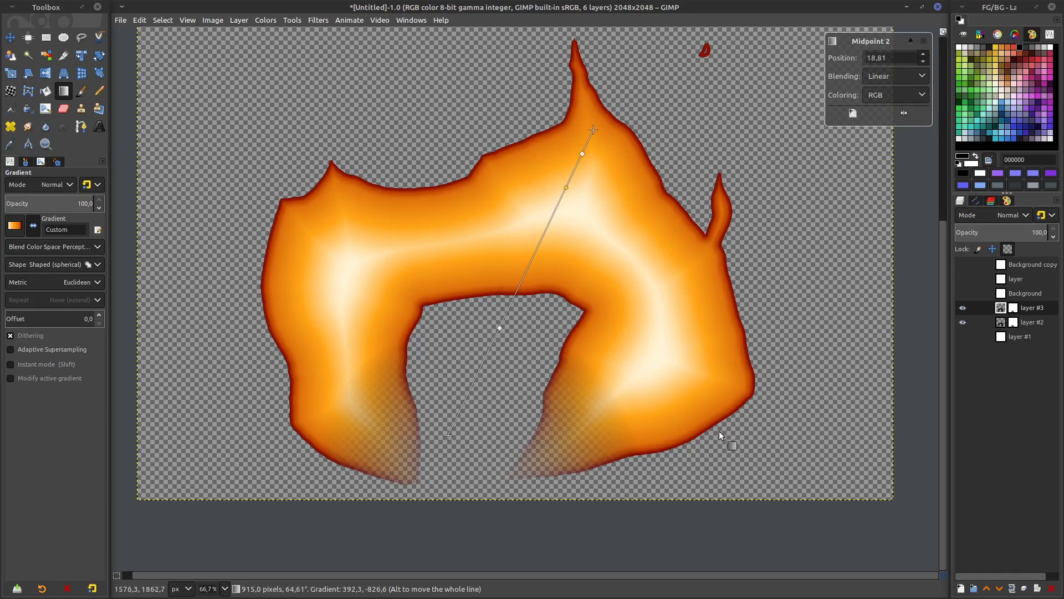
drag(566, 190, 505, 330)
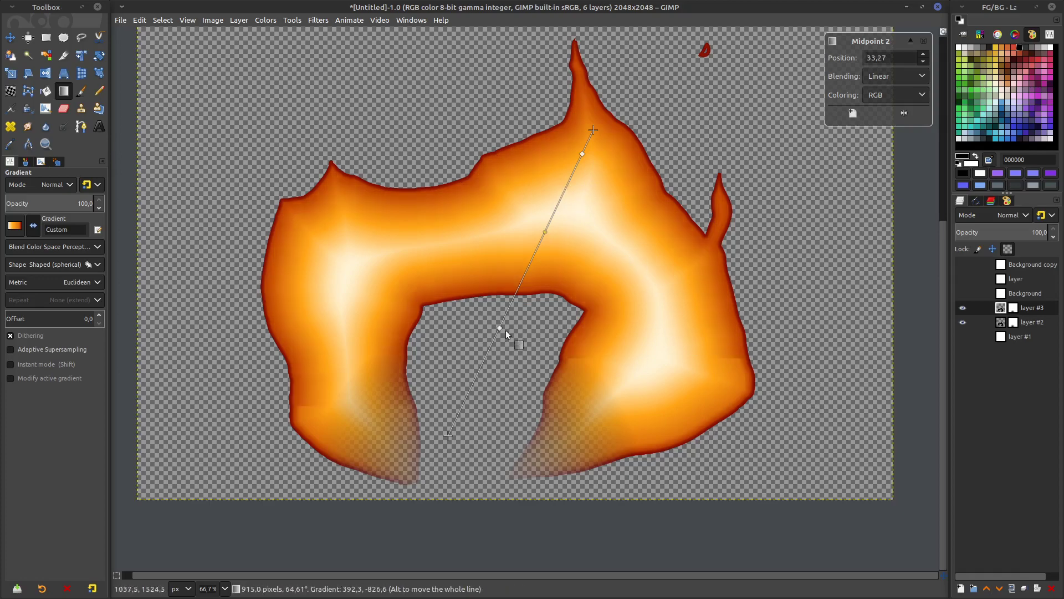
- Try moving gradient stop 1 onto stop 2 at position 64.71, and discard the whole gradient
click(580, 157)
drag(581, 157, 501, 323)
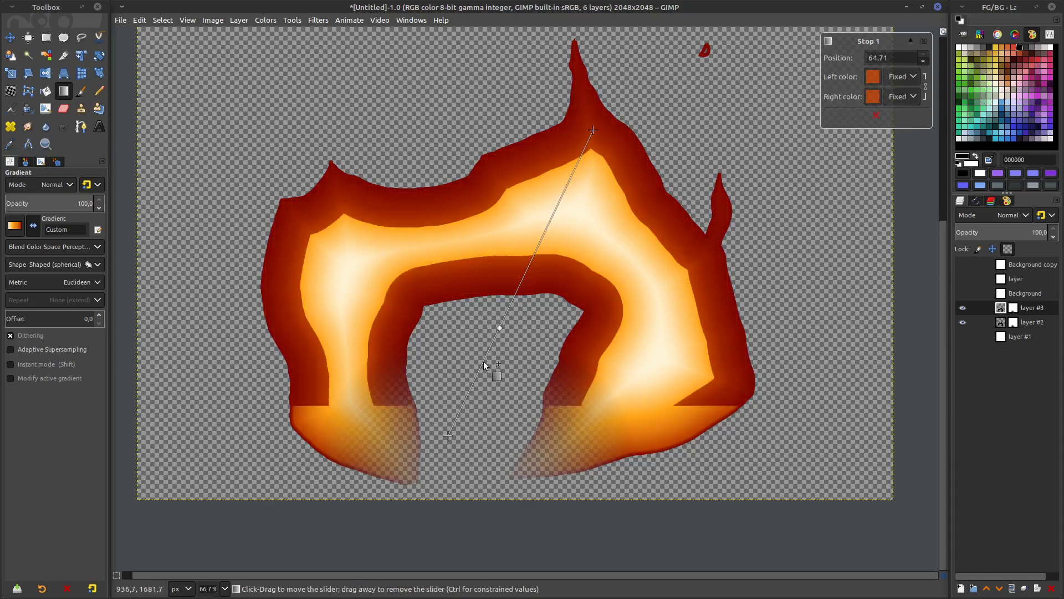
click(499, 328)
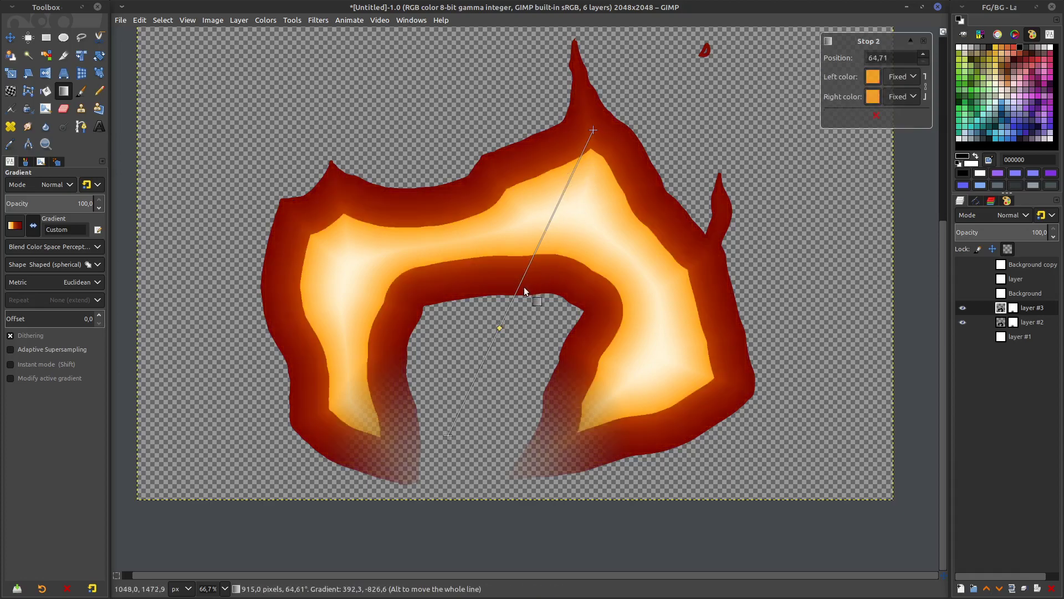
key(Escape)
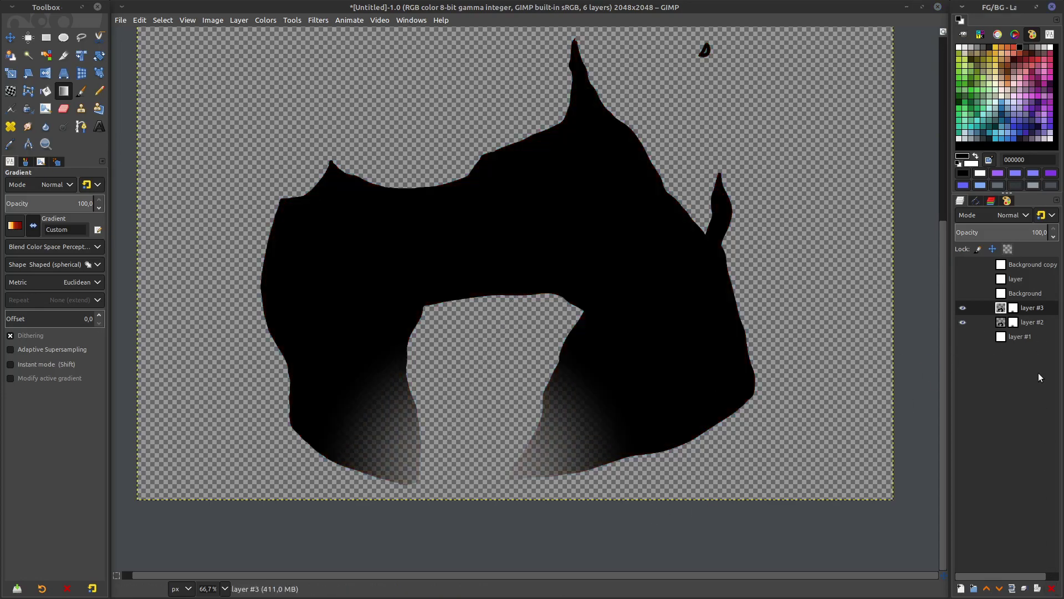
- Delete layer #3 and remove the layer mask from layer #2 without applying it
click(1051, 588)
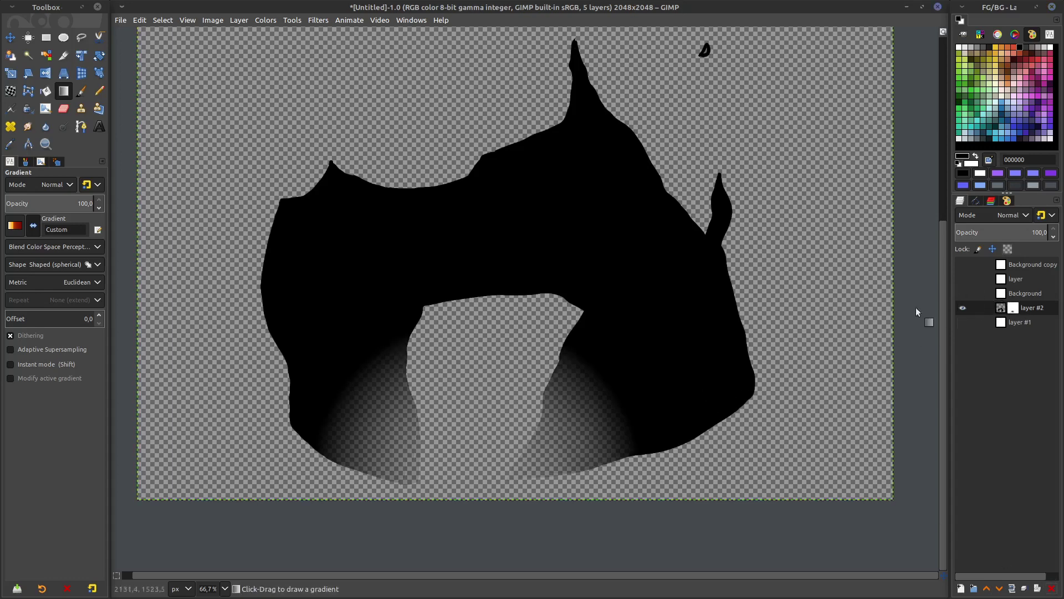
scroll(672, 373, up, 4)
scroll(672, 373, right, 1)
scroll(651, 327, up, 4)
scroll(651, 327, right, 1)
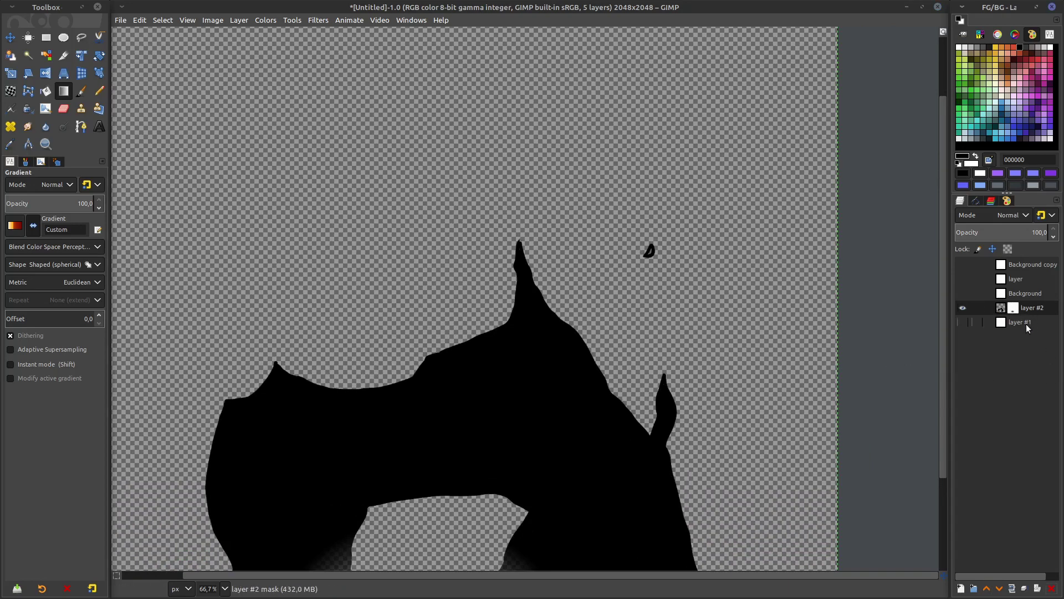
right_click(1019, 308)
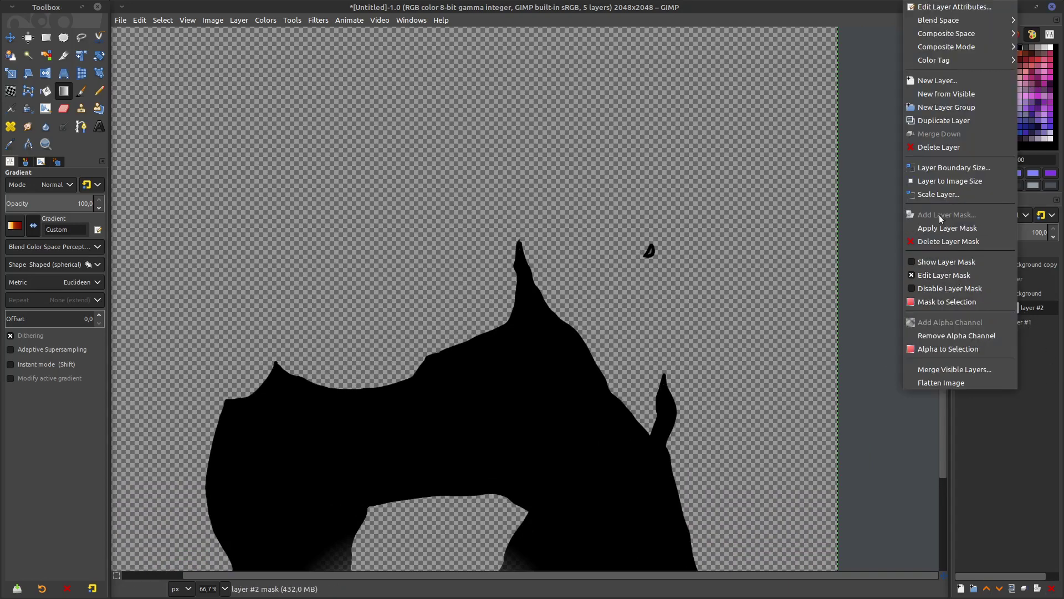
click(958, 241)
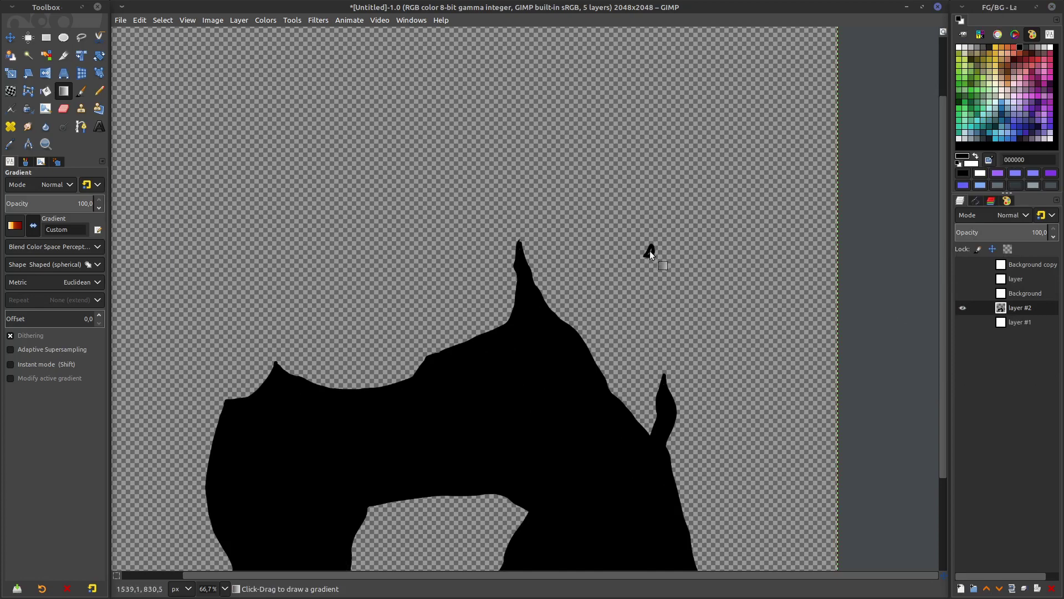
- Discard a trial gradient at the spark, fill the spark's gap with the black Paintbrush, and add a small mark above the left peak
drag(649, 253, 652, 252)
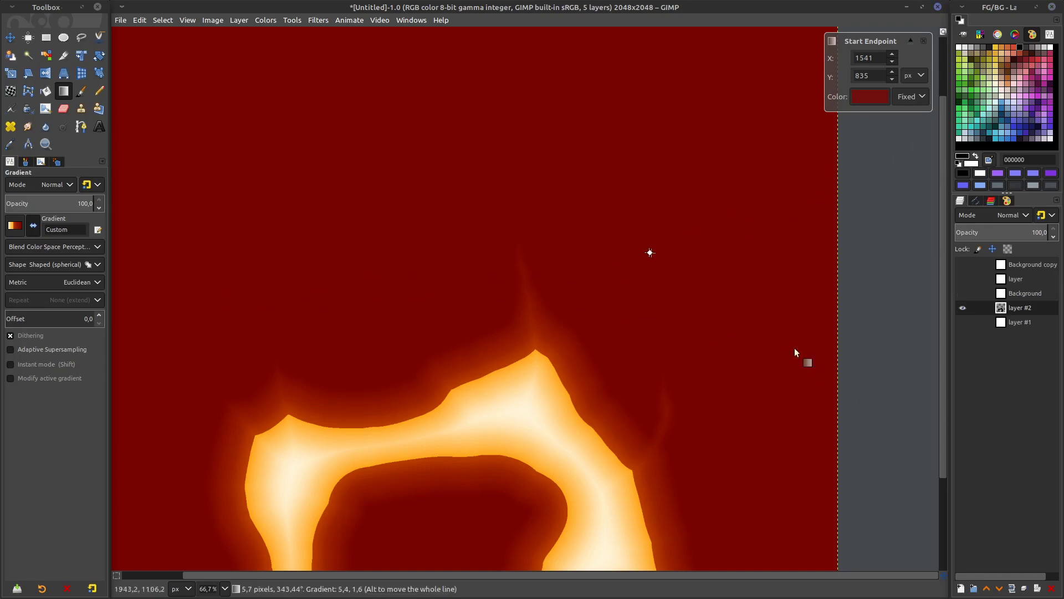
key(Escape)
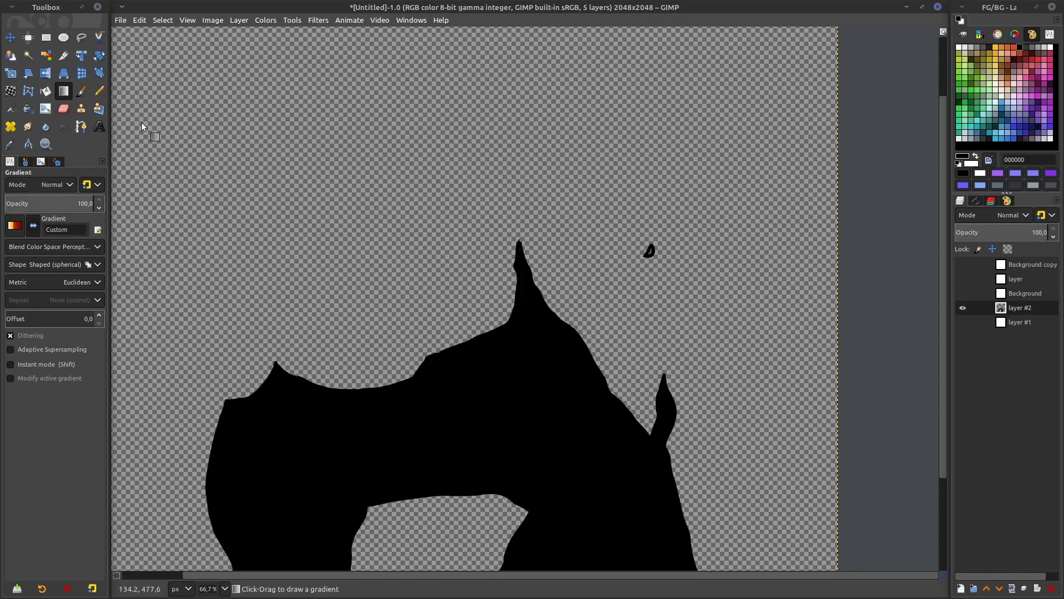
key(p)
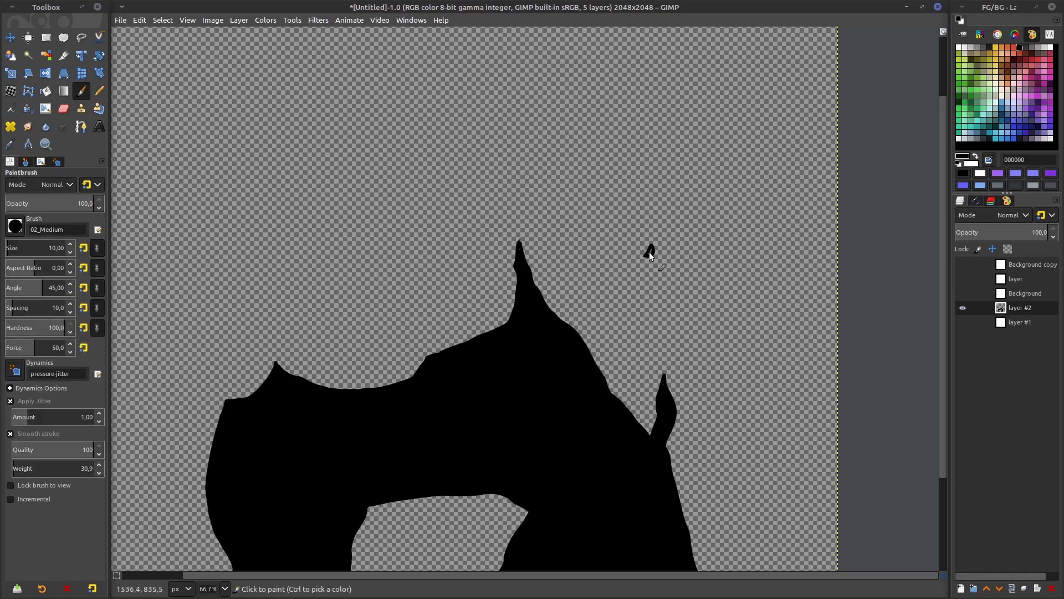
scroll(657, 258, down, 5)
scroll(657, 258, left, 2)
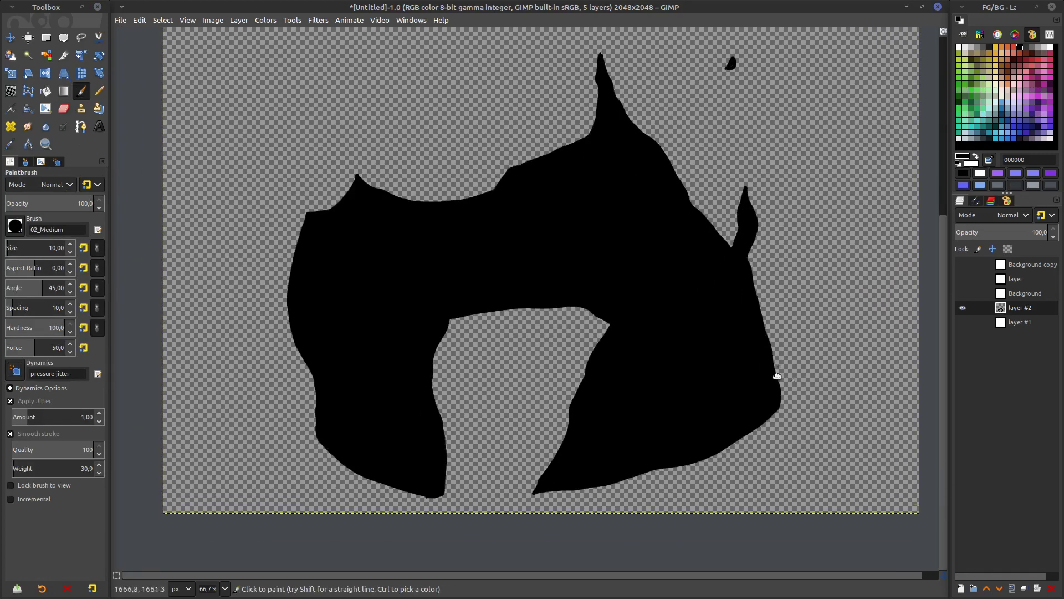
scroll(777, 373, up, 3)
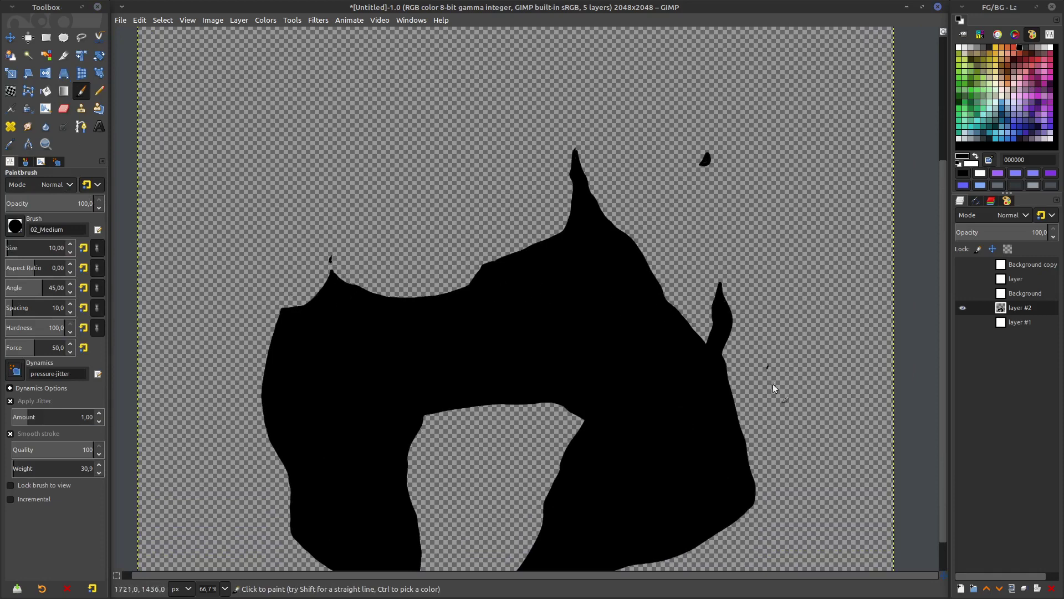
- Hide layer #2, show the Background sketch layer, and add a new white layer directly above it
click(966, 308)
click(1022, 295)
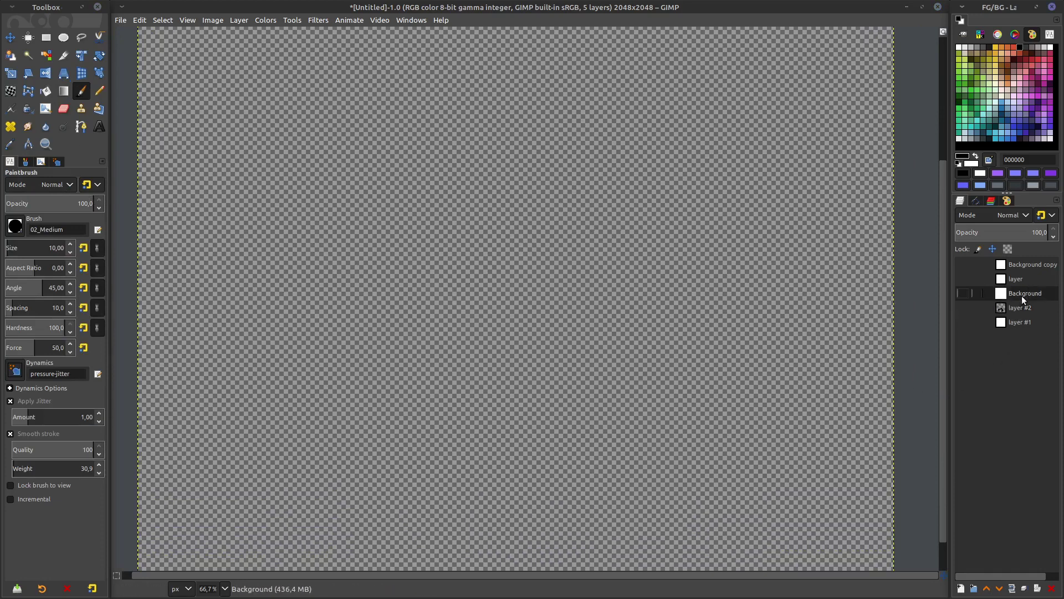
click(962, 294)
click(960, 588)
click(1009, 583)
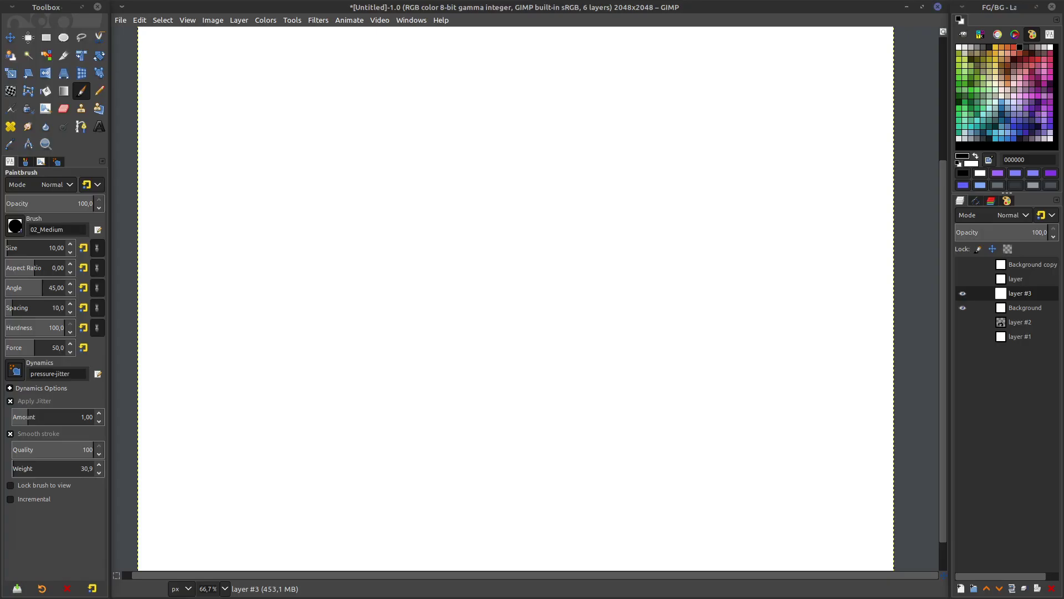
- Hide layer #3 and the Background layer, and show layer #2 with the black flame silhouette again
click(963, 293)
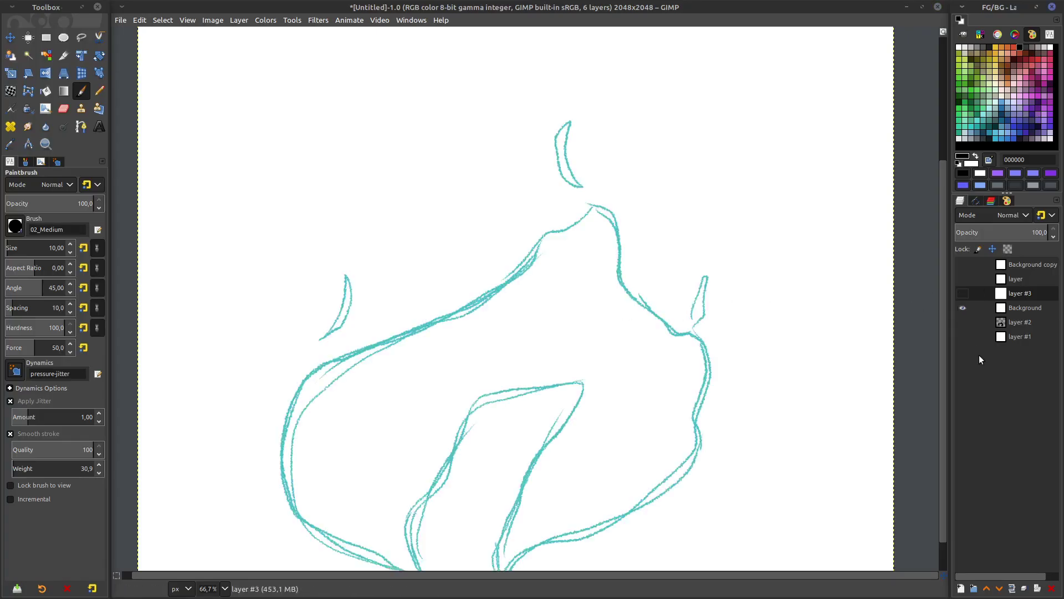
click(963, 308)
click(964, 323)
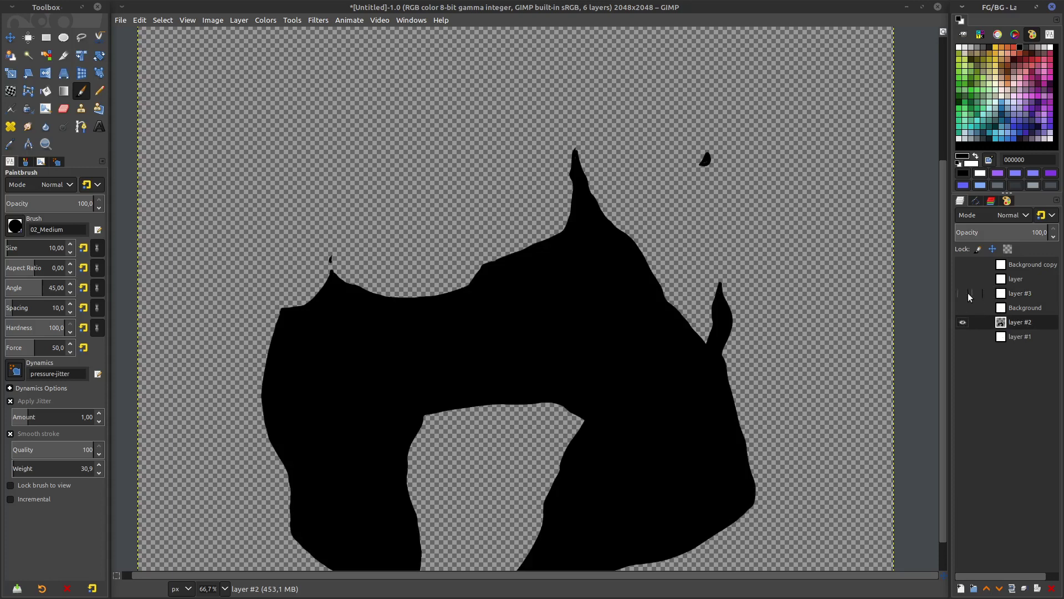
click(964, 323)
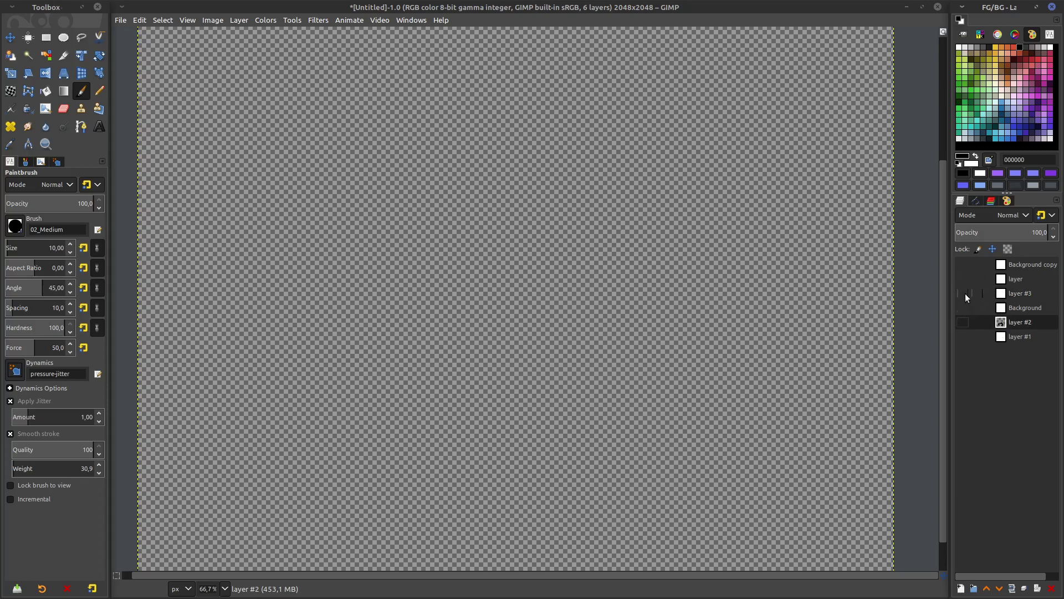
click(963, 323)
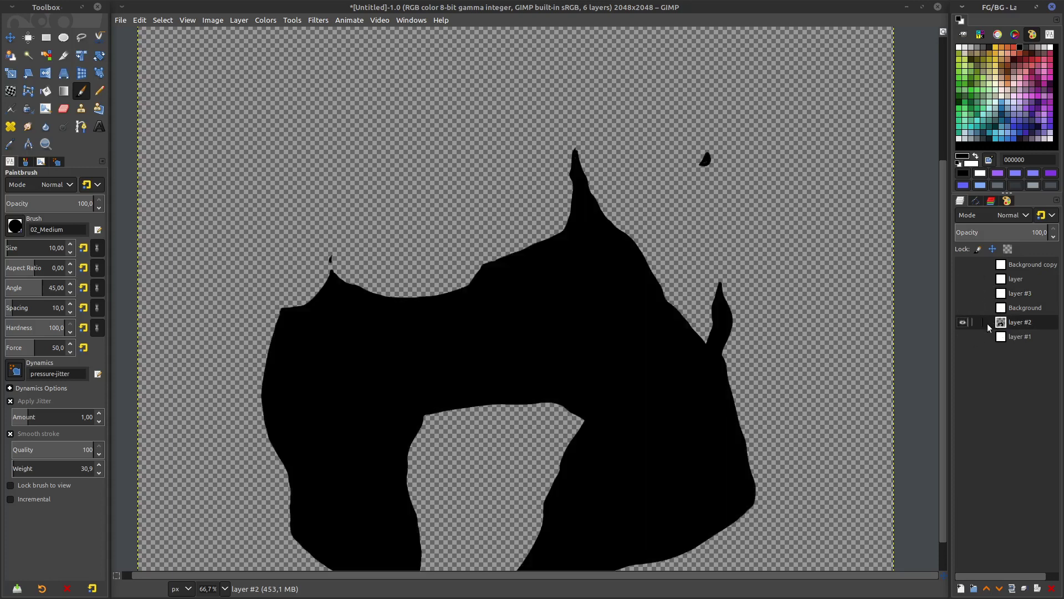
middle_drag(604, 346, 603, 240)
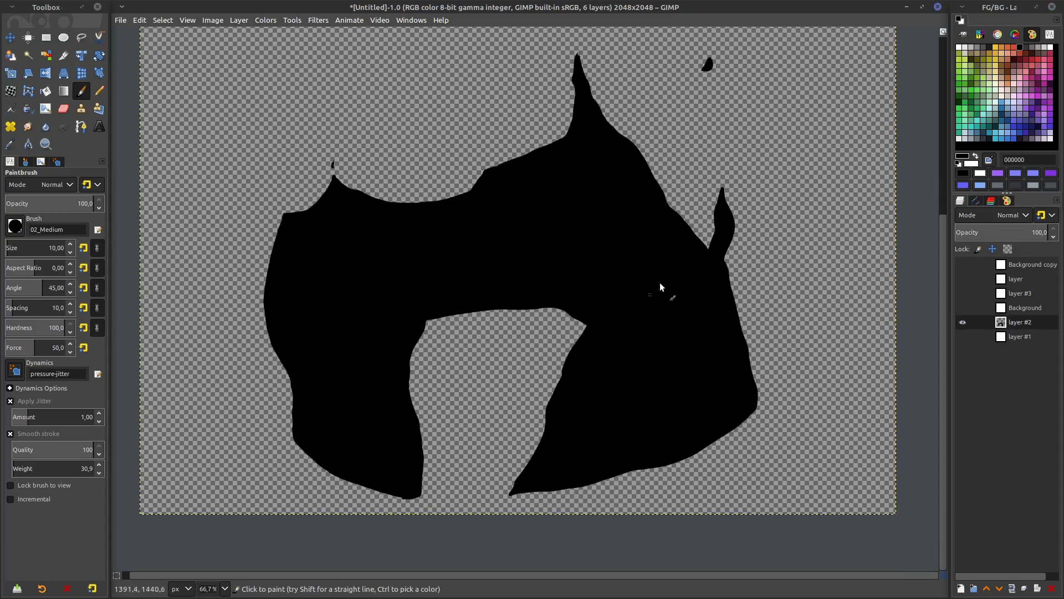
- Switch to Blender, stop the fire simulation playback, and hide the viewport overlays
click(907, 8)
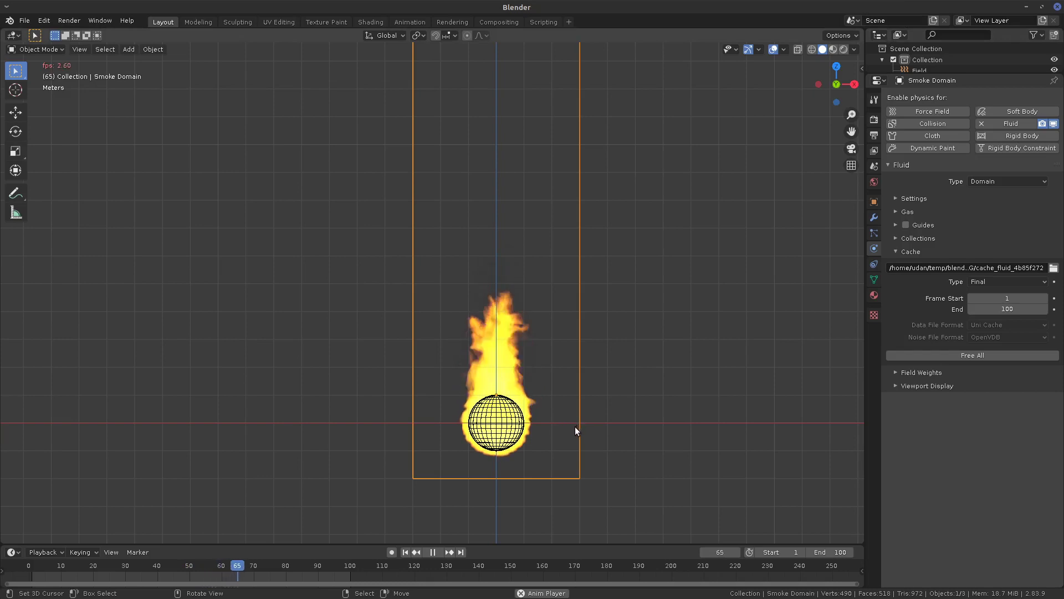
key(Escape)
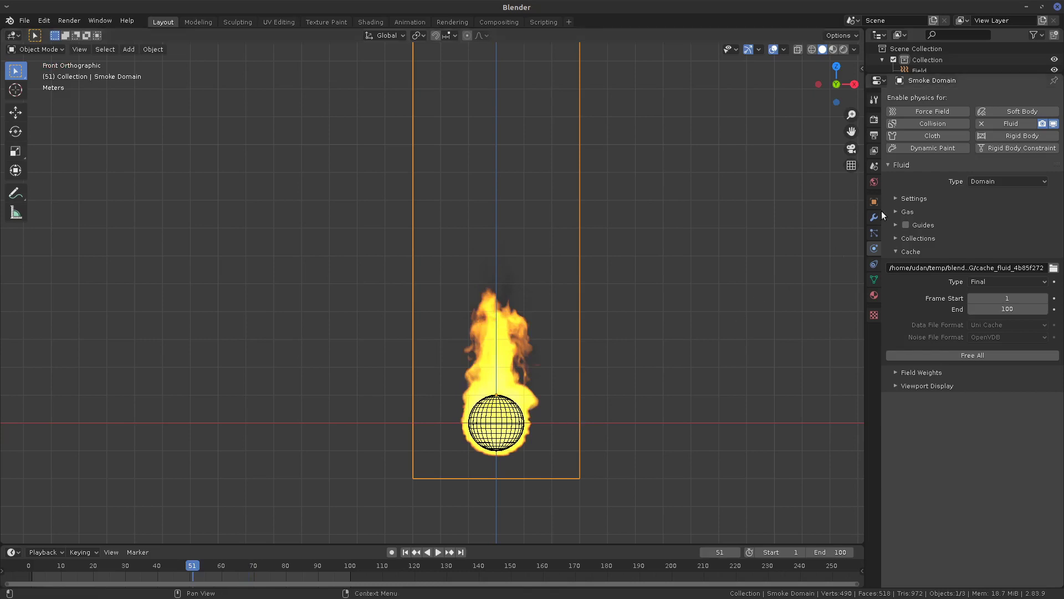
click(773, 50)
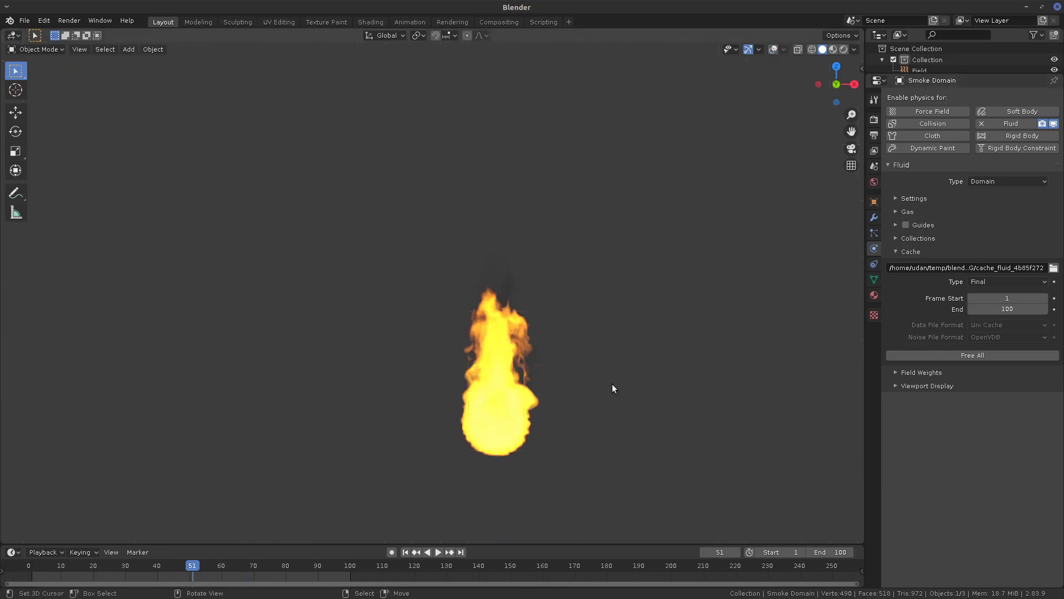
- Set both the world's surface color and its viewport display color to black
click(874, 295)
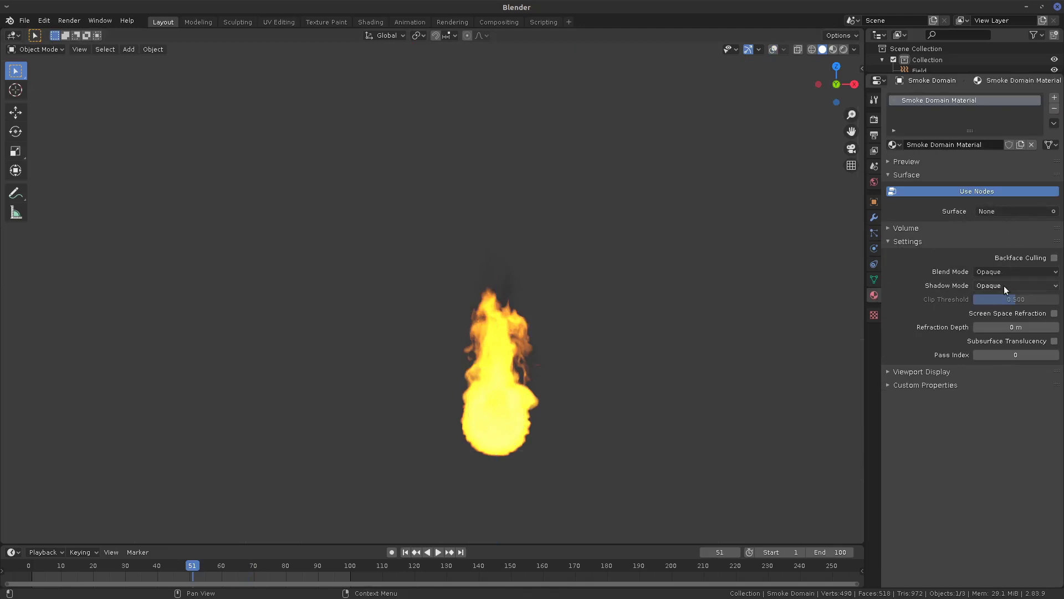
click(874, 182)
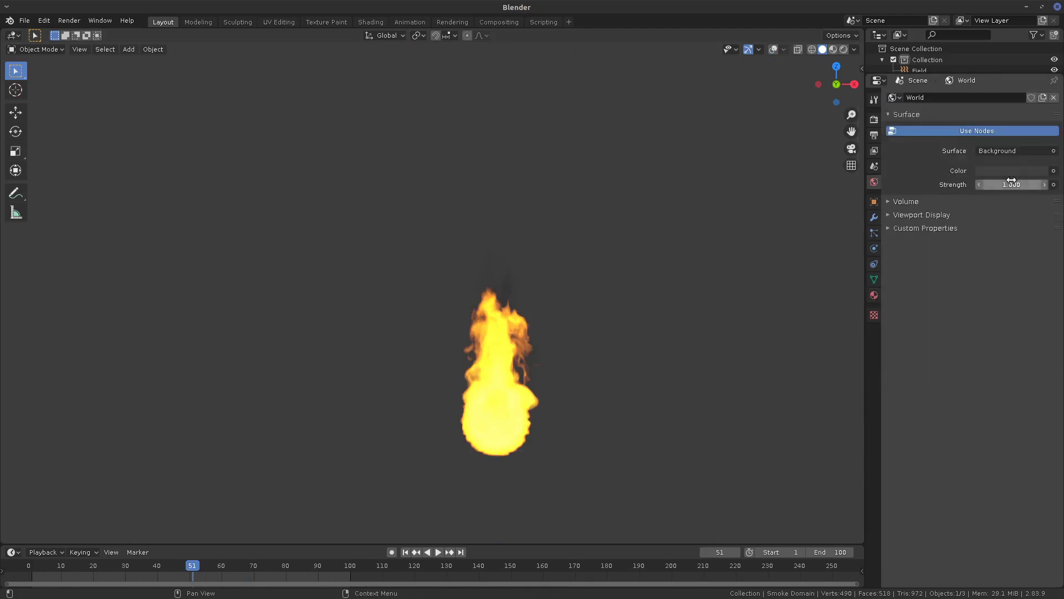
click(1028, 171)
drag(1039, 233, 1039, 265)
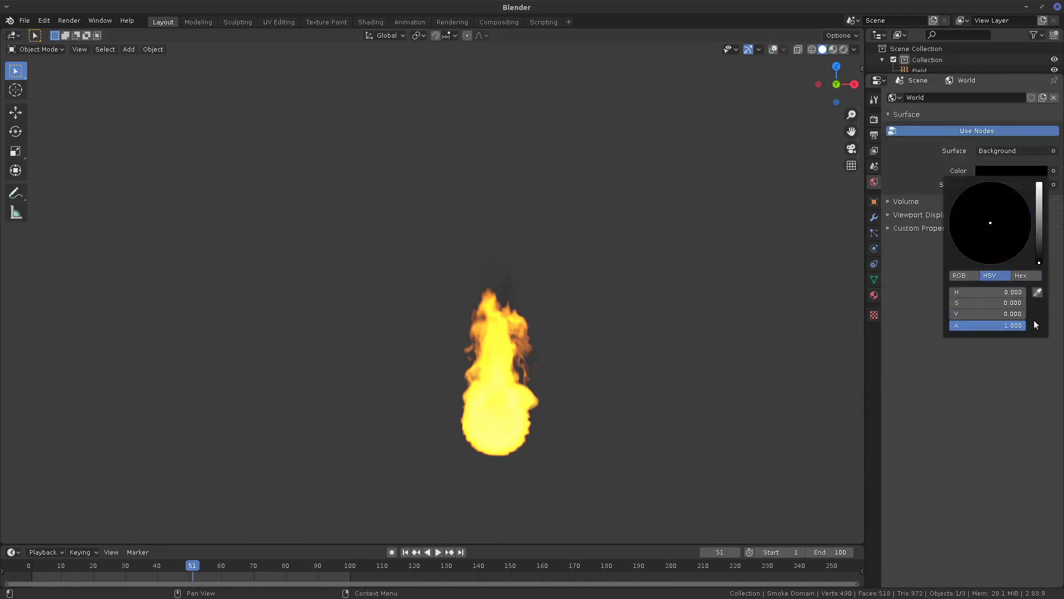
click(900, 214)
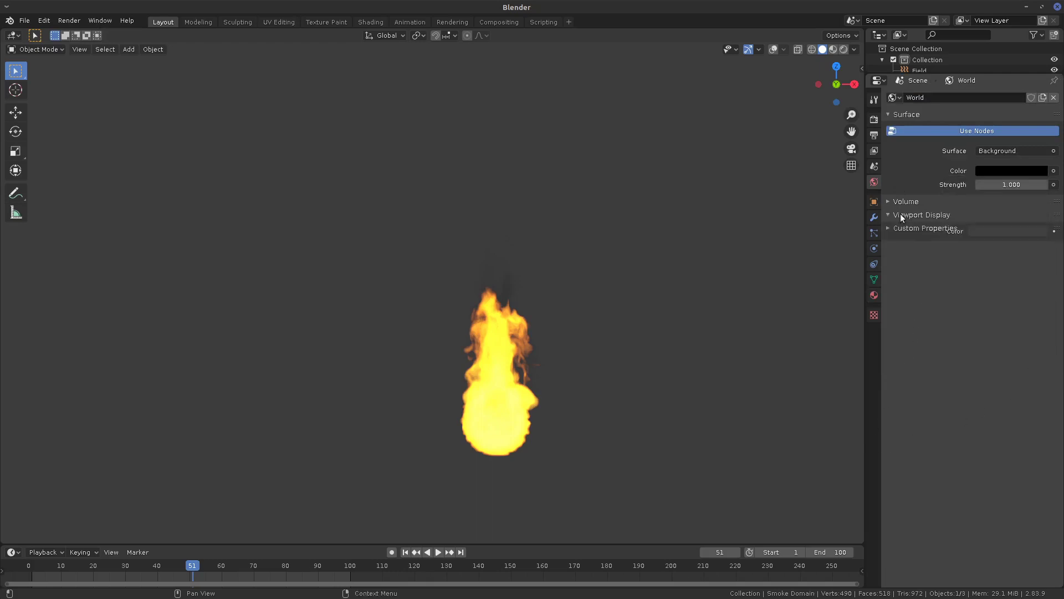
click(1035, 229)
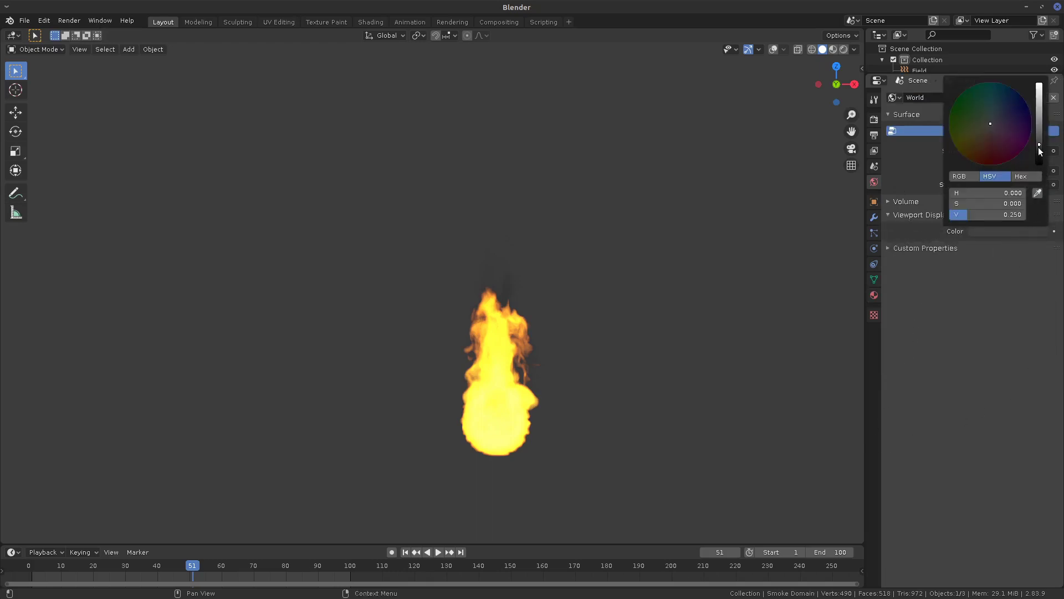
drag(1039, 147, 1034, 235)
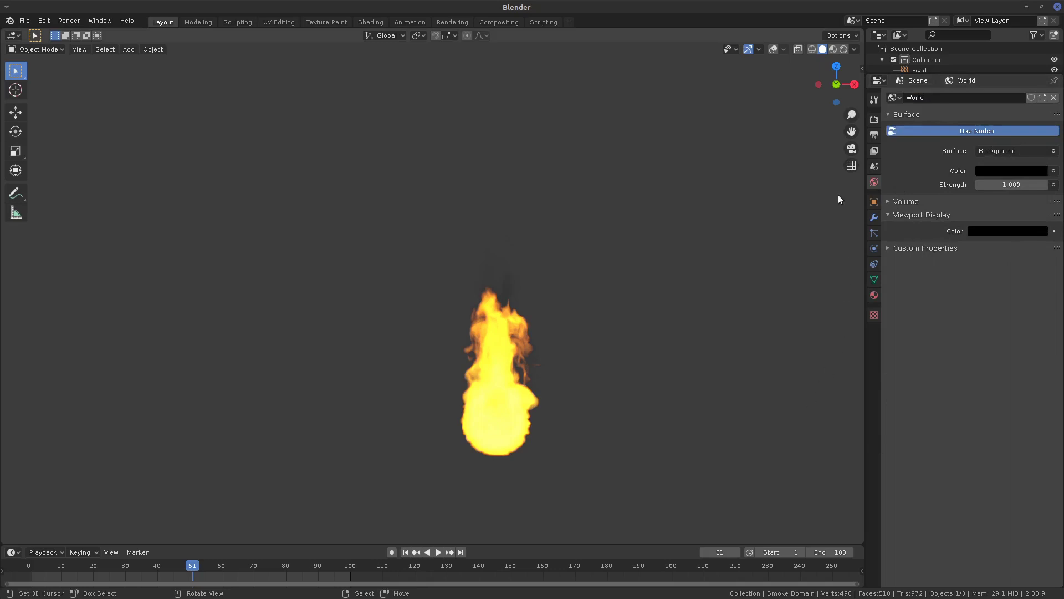
- Try the Viewport and World background options for the Solid viewport shading
click(854, 50)
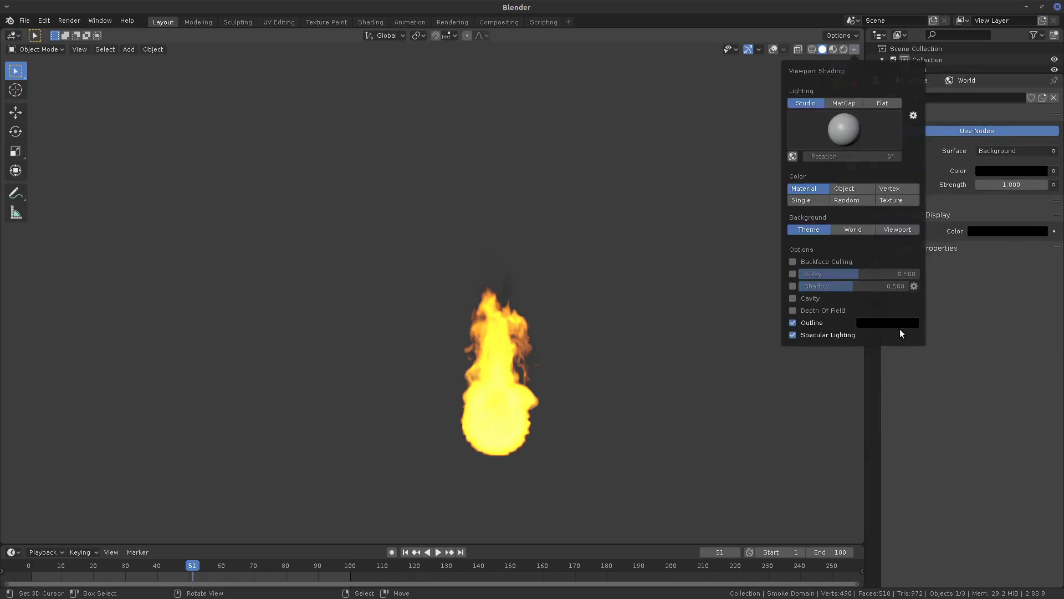
click(894, 230)
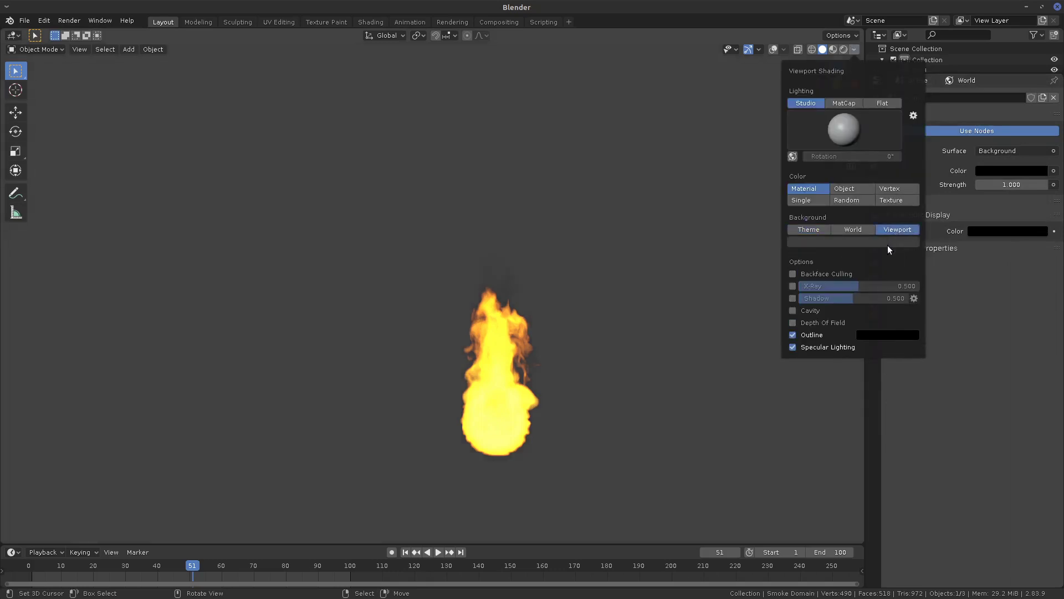
click(861, 229)
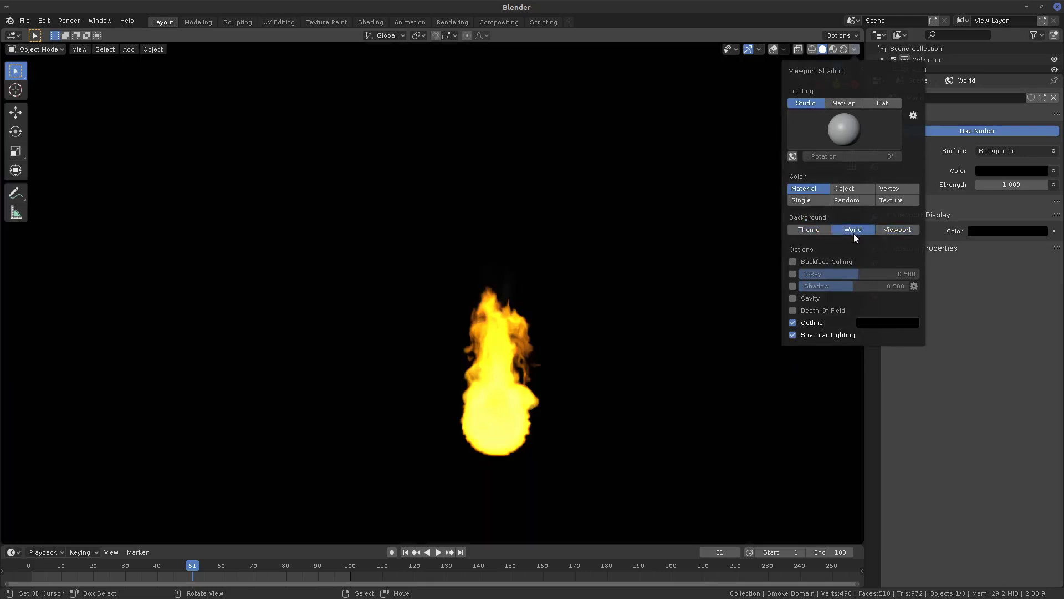
- Switch the viewport shading background to Viewport and set its custom color to black
click(854, 49)
click(891, 229)
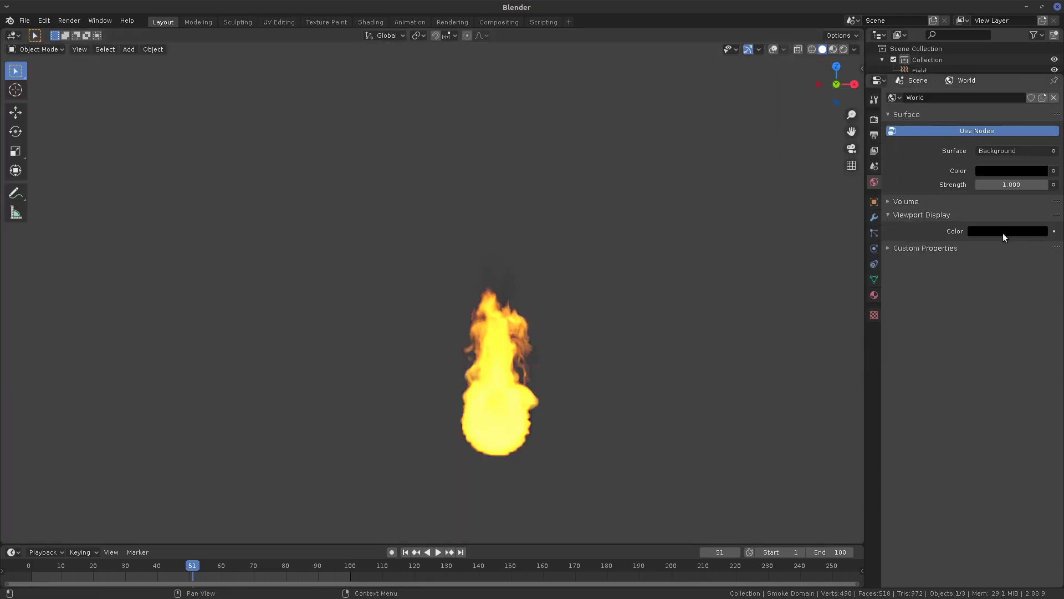
click(905, 216)
click(900, 218)
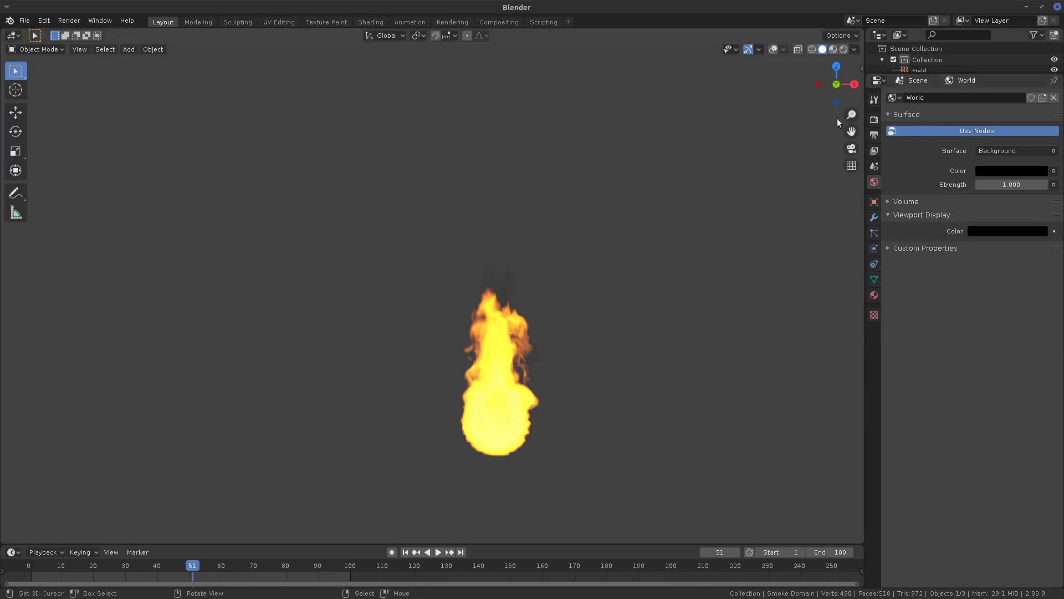
click(853, 50)
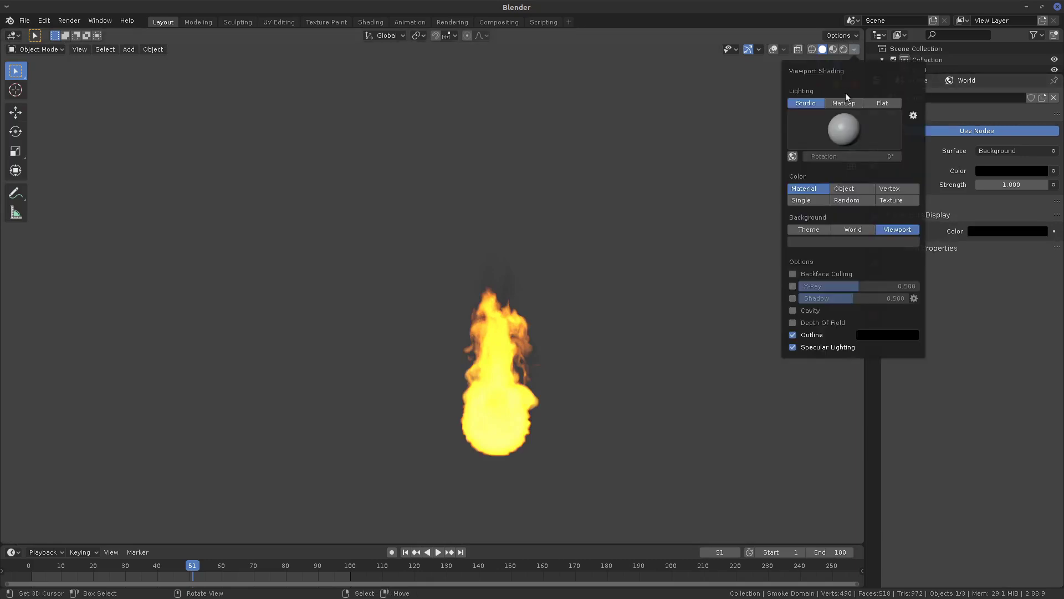
click(862, 230)
click(897, 230)
click(883, 242)
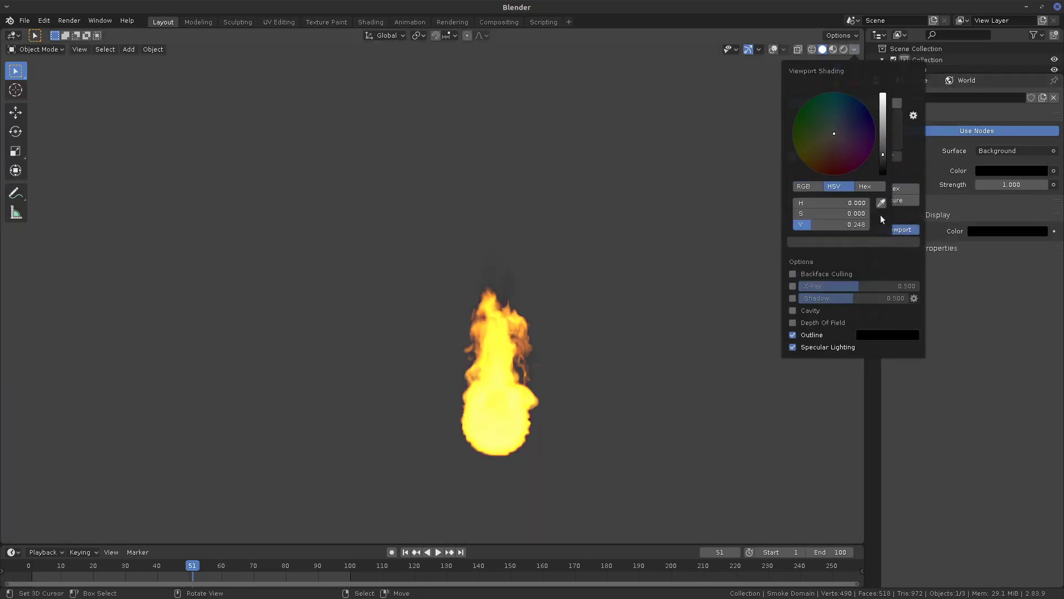
drag(883, 105, 883, 177)
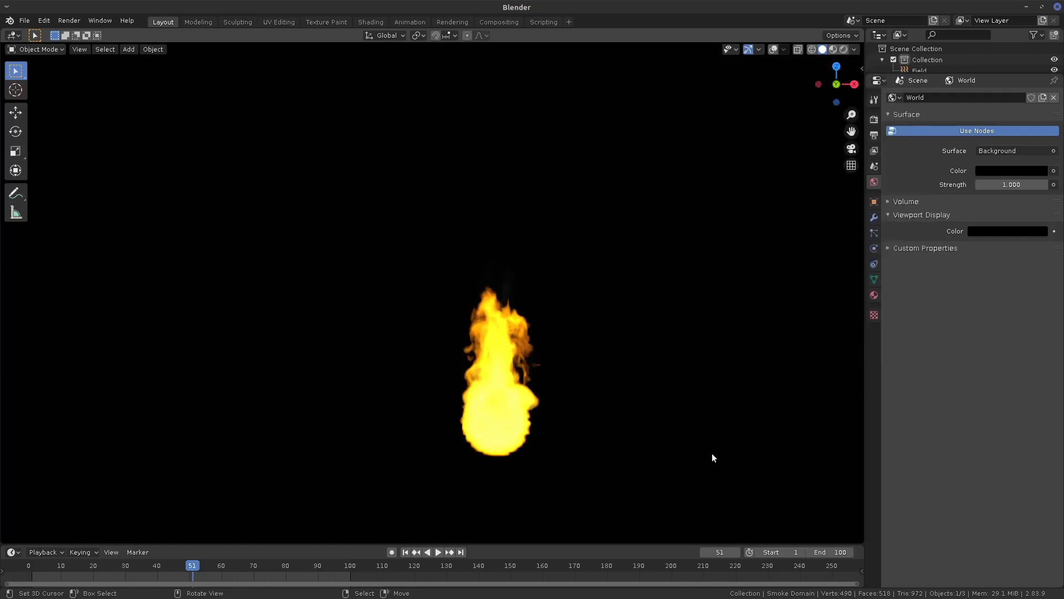
- Check the fire up close and in Rendered shading, return to Solid shading, and restore the front view
shift+middle_drag(606, 392, 557, 373)
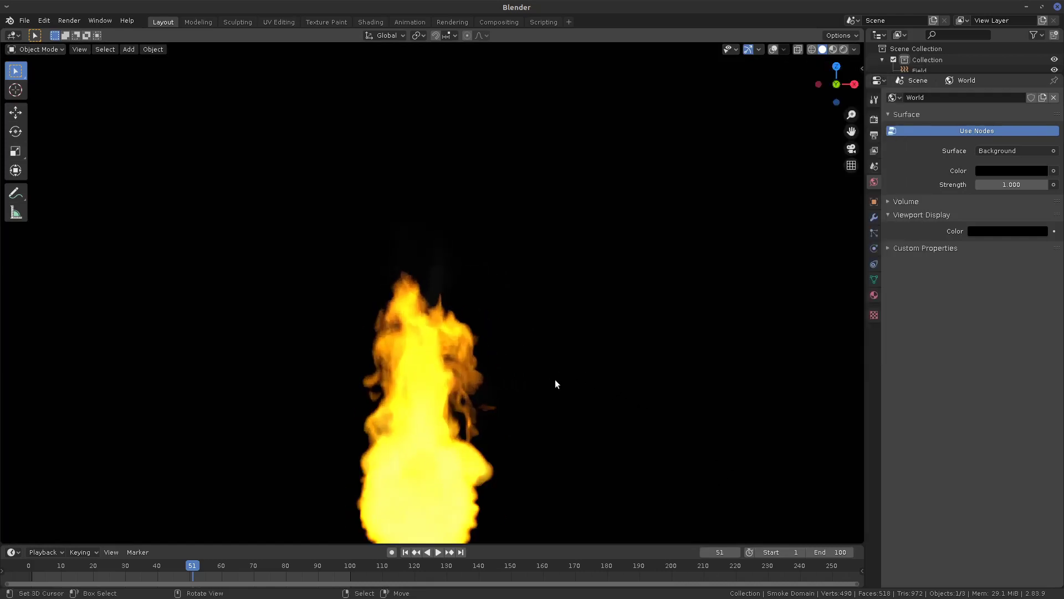
shift+middle_drag(544, 399, 551, 396)
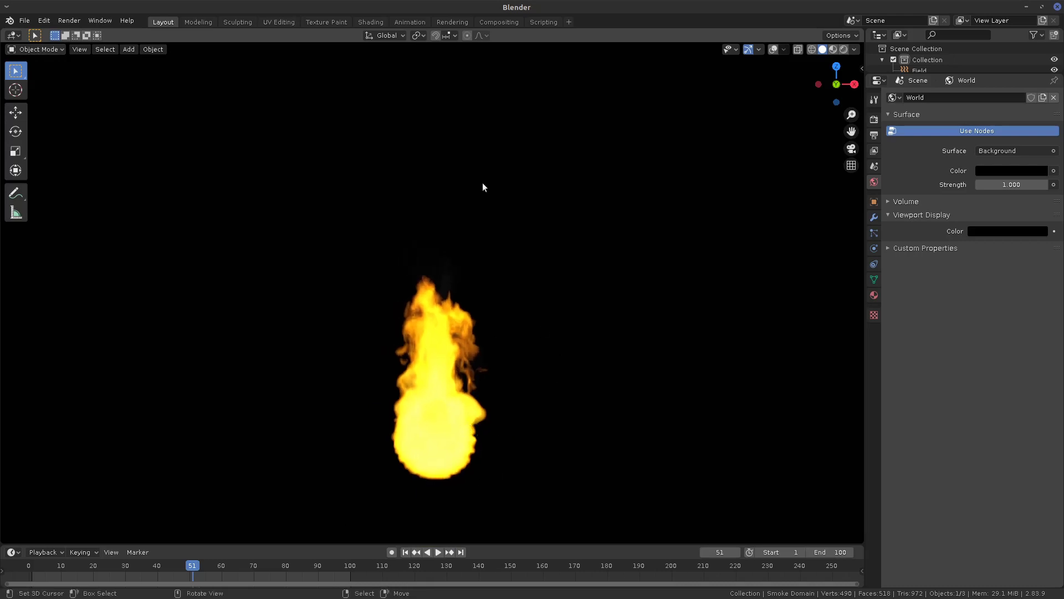
key(z)
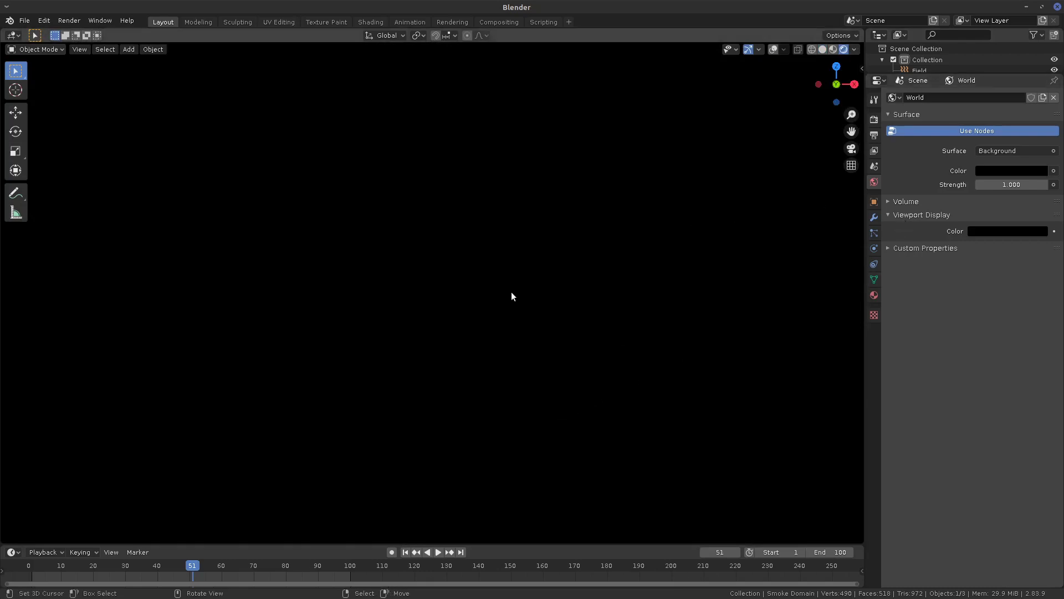
click(821, 50)
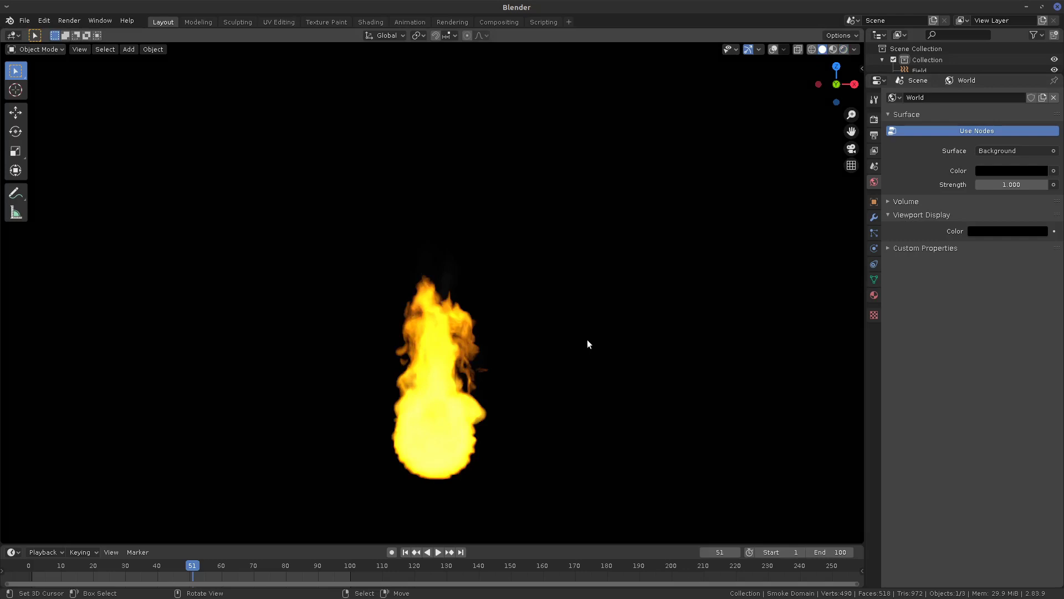
middle_drag(561, 373, 525, 375)
key(KP_1)
- Review the fire's growth by scrubbing the early frames and playing the animation, and end at frame 6
click(47, 571)
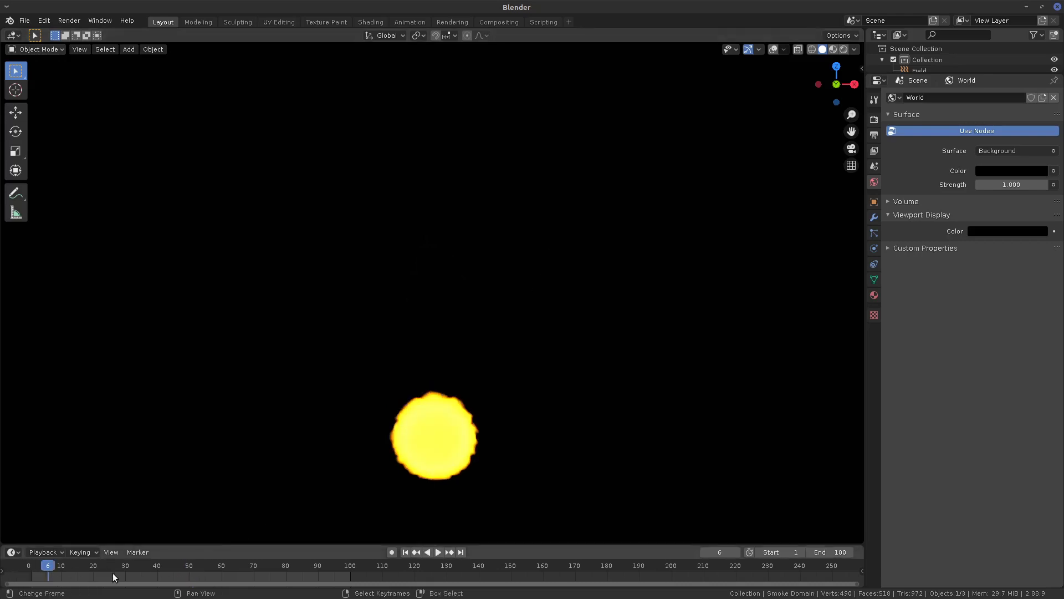
drag(112, 573, 45, 581)
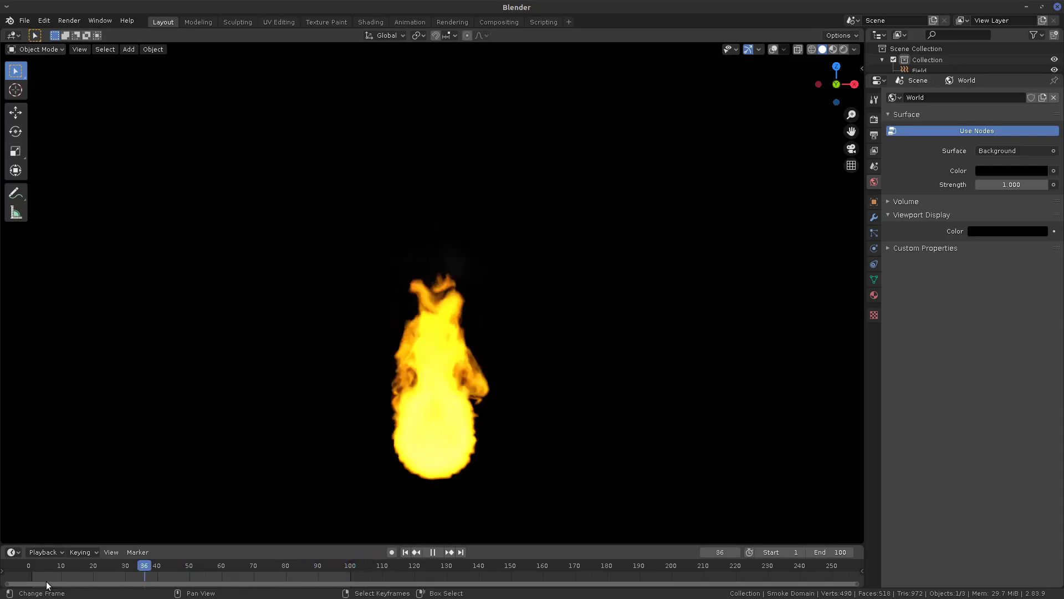
key(space)
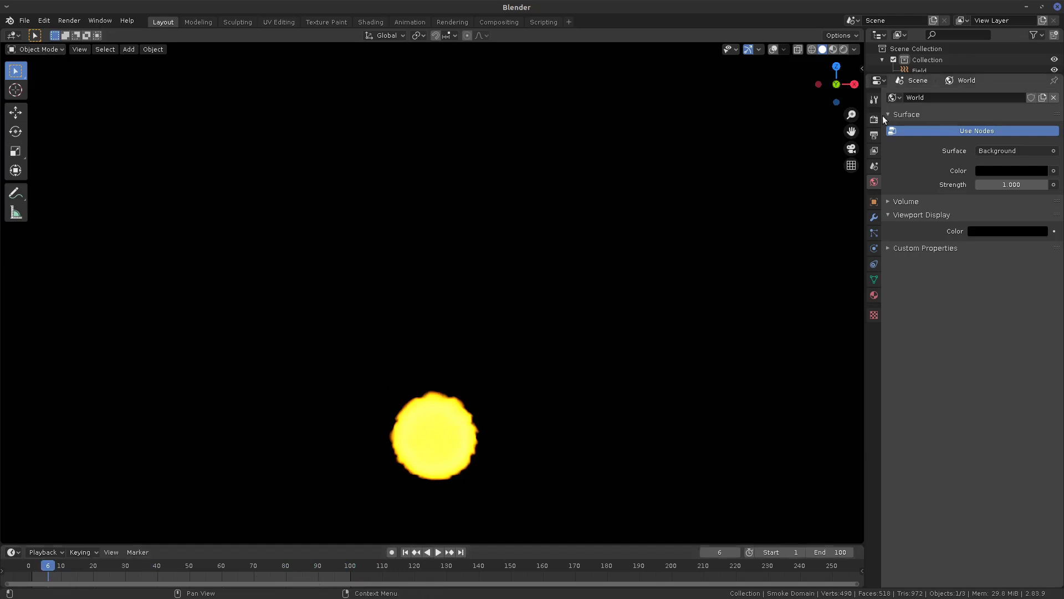
- Start choosing a render output folder and browse to the knight project folder
click(874, 120)
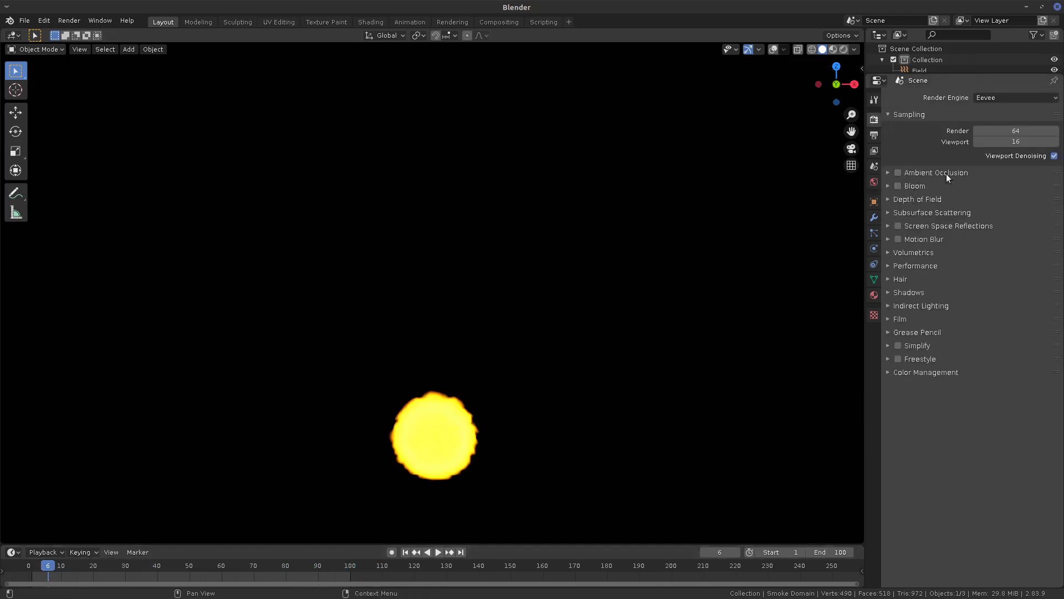
click(874, 135)
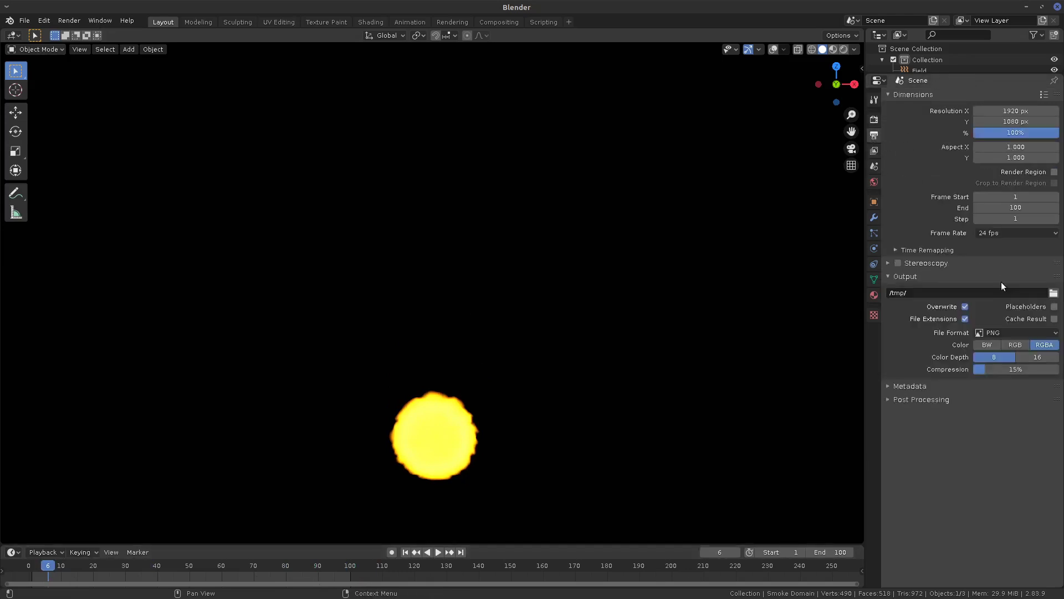
click(1053, 293)
click(271, 368)
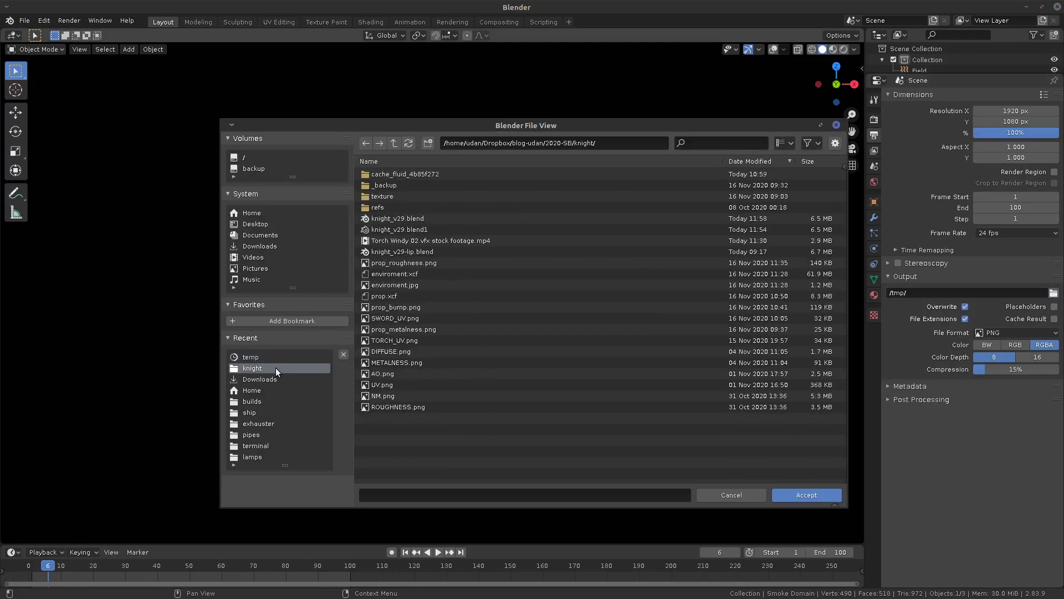
click(401, 196)
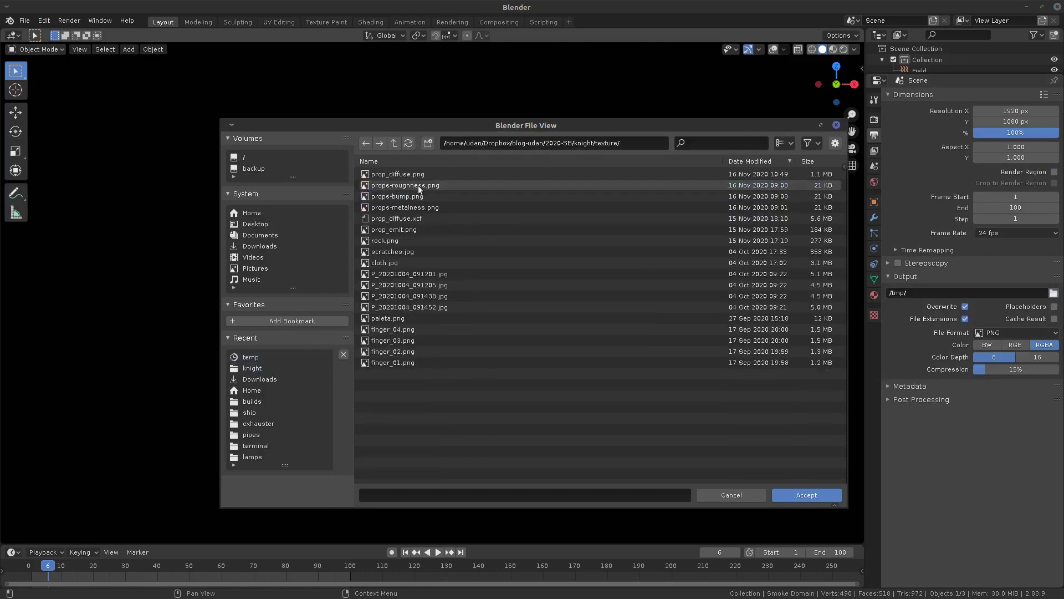
click(394, 143)
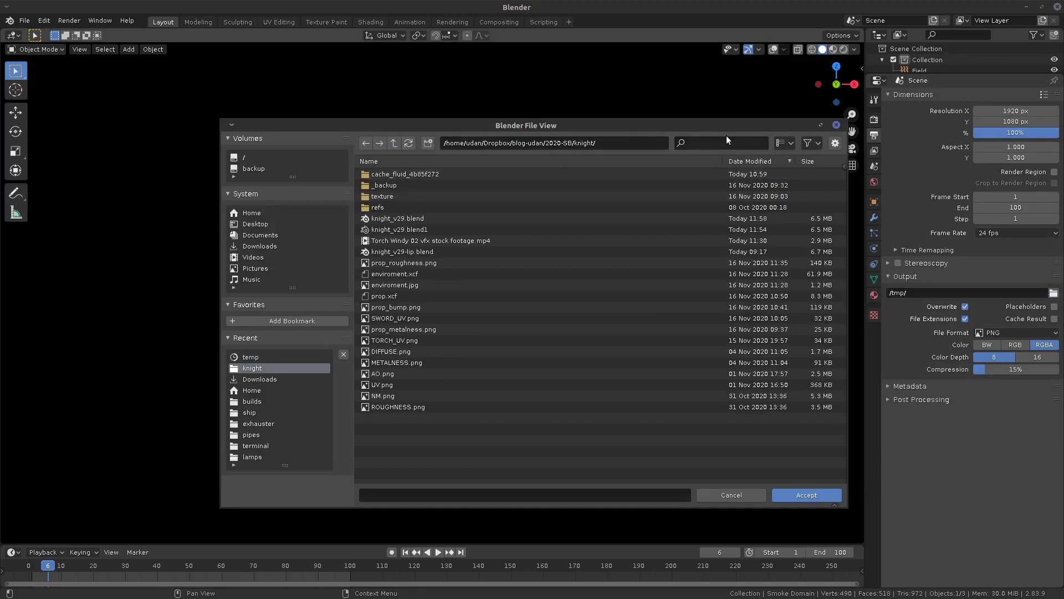
- Create a new folder named fire inside the knight folder and accept it as the render output path
click(588, 139)
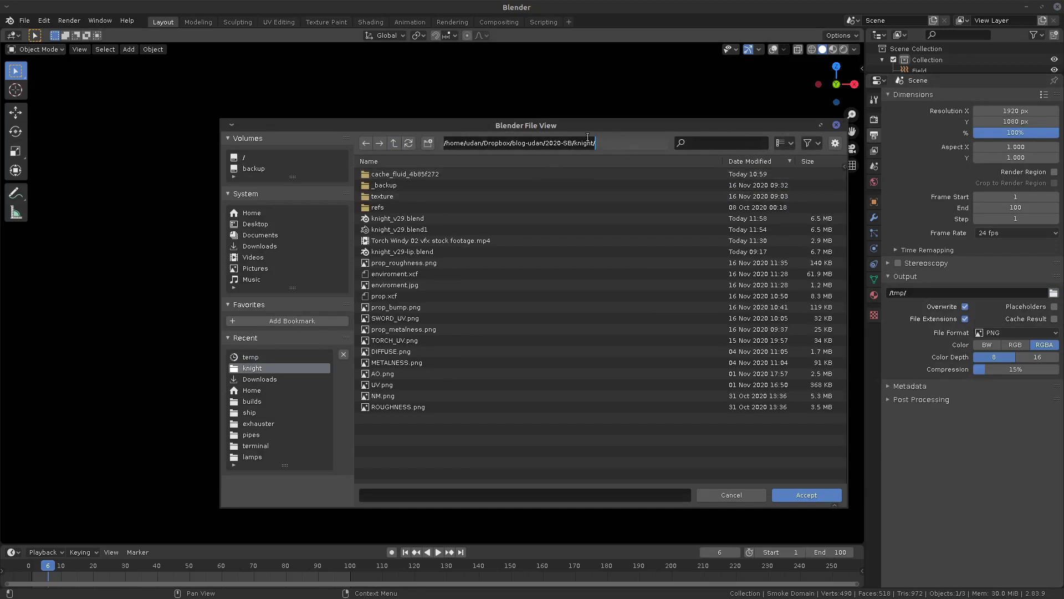
key(End)
text(out)
key(Return)
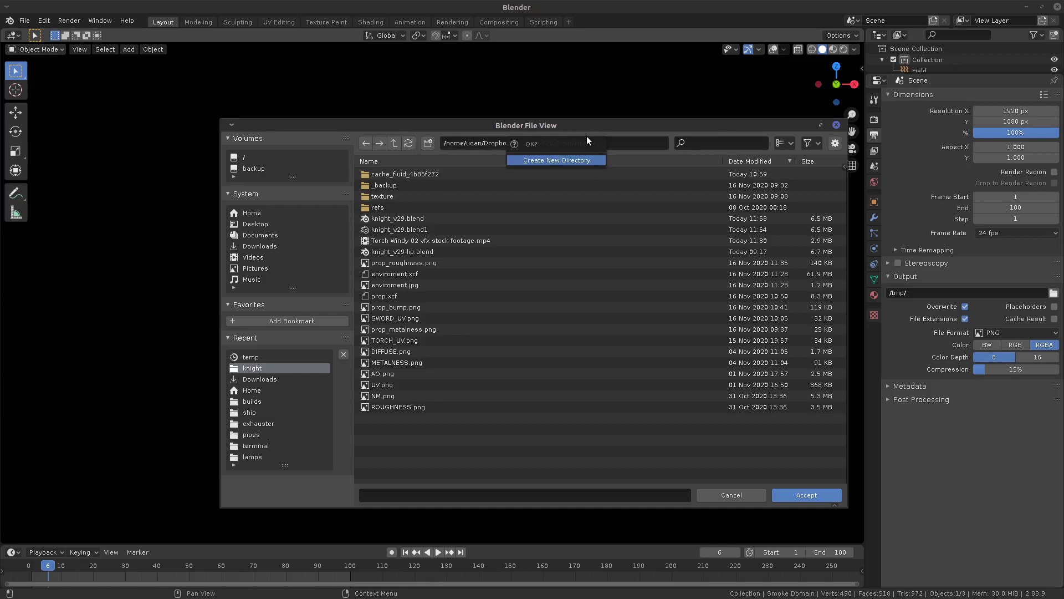
click(559, 160)
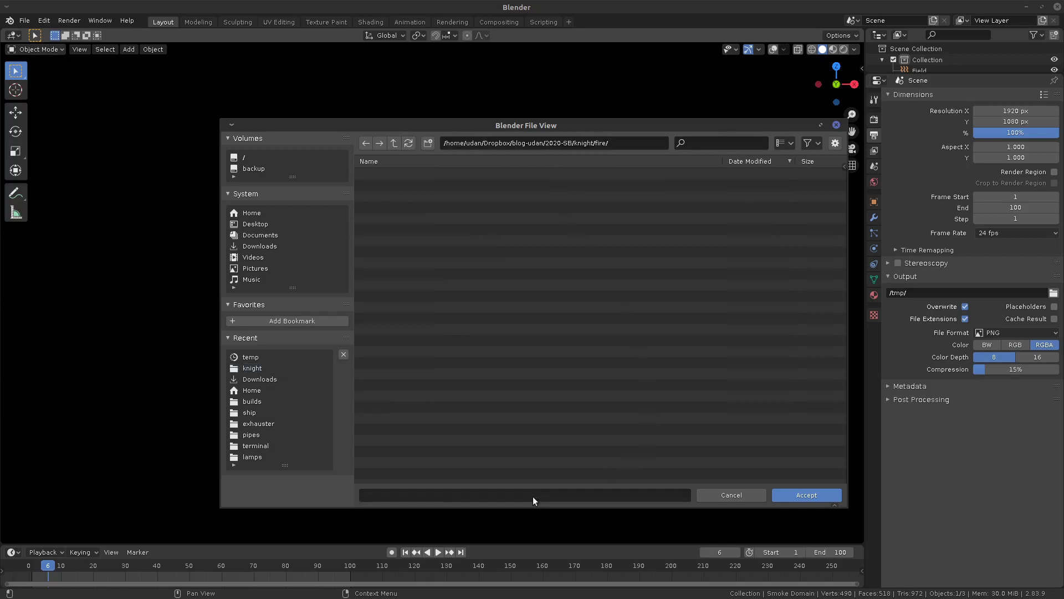
click(433, 497)
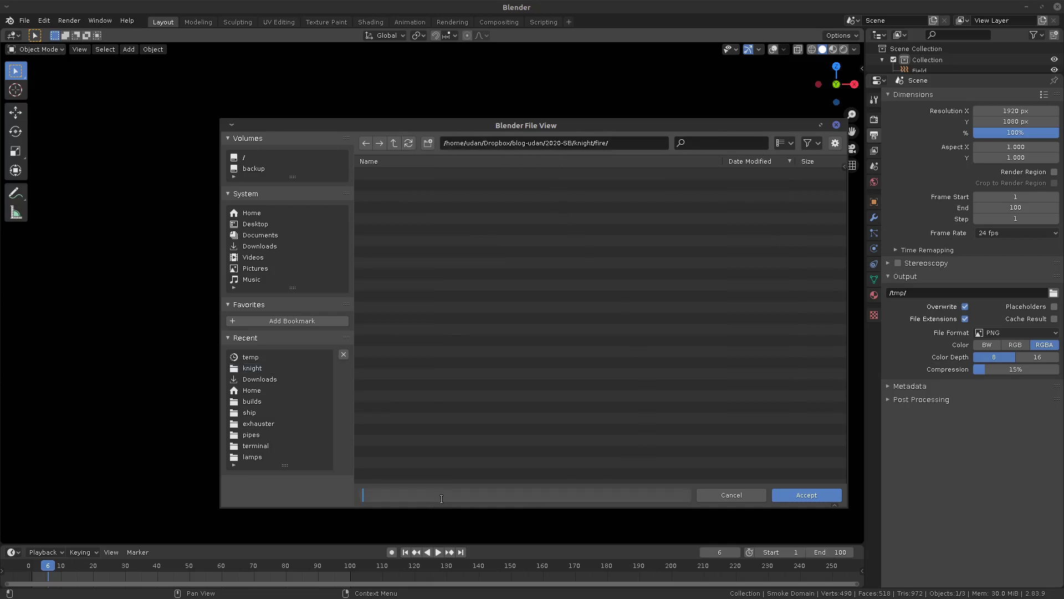
click(809, 494)
click(808, 496)
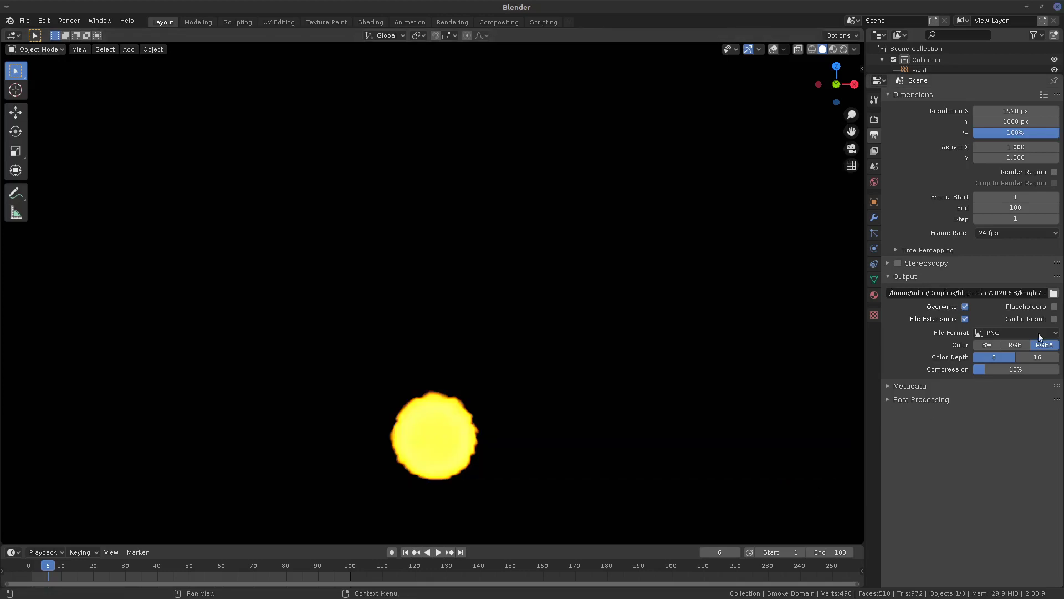
- Set the render output file format to JPEG
click(1019, 333)
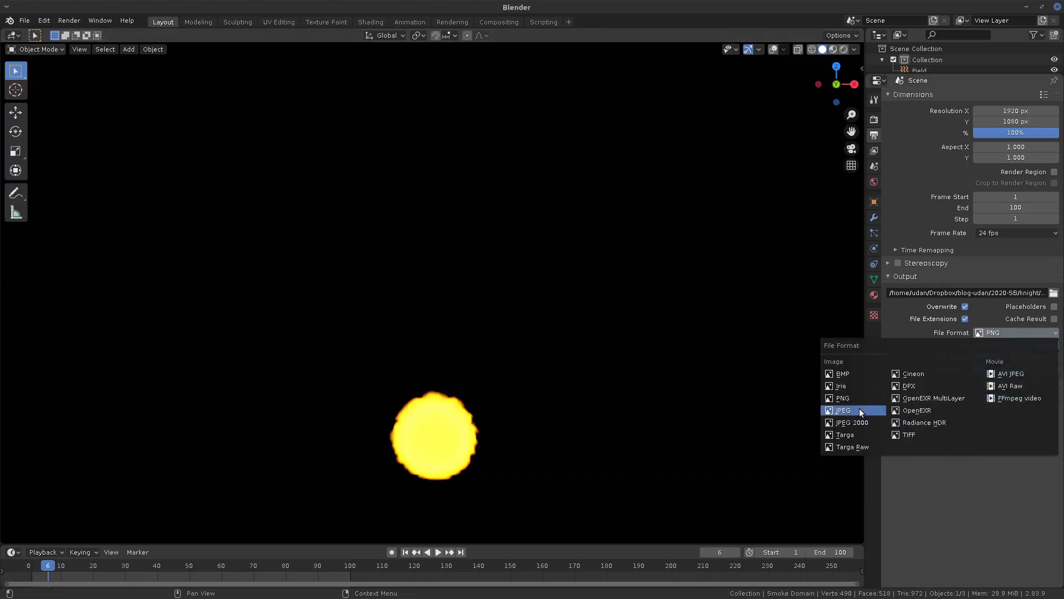
click(860, 408)
click(1000, 331)
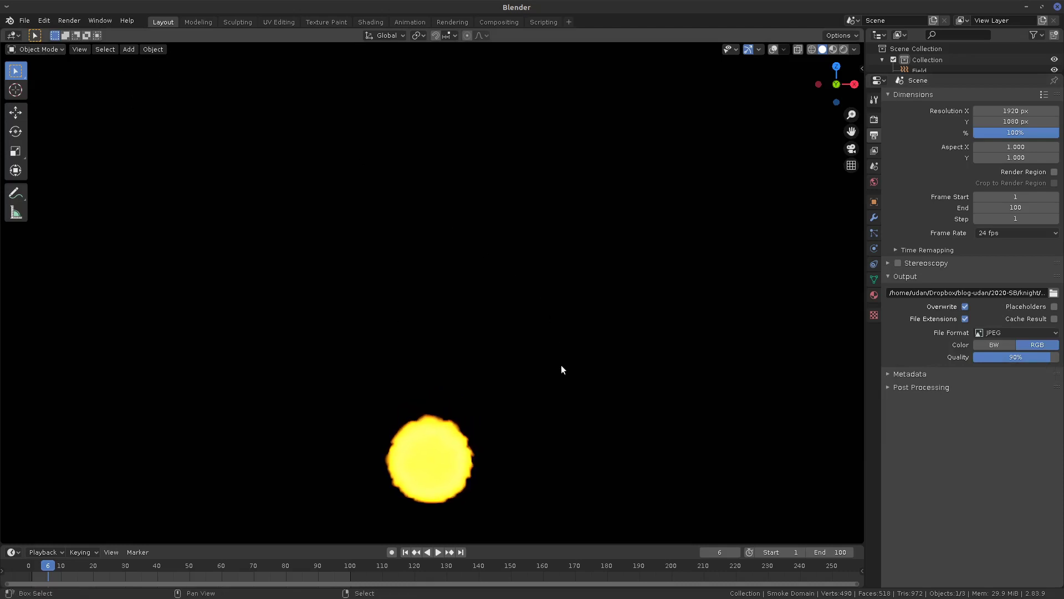
- Play the fire animation briefly, stop it, and move the timeline to frame 77
key(space)
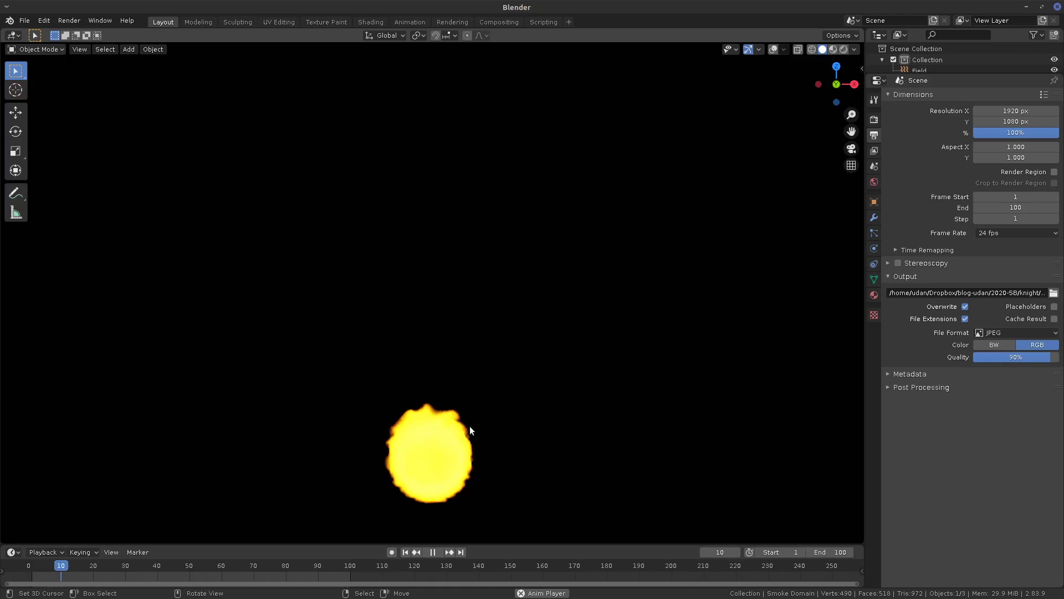
key(space)
click(270, 566)
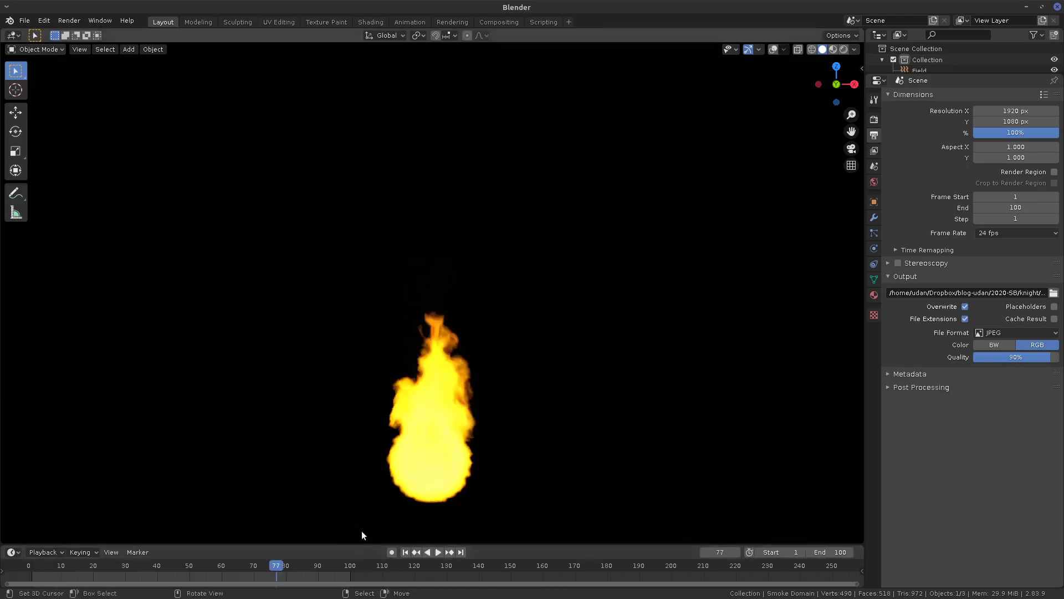
- Move the timeline to frame 91, render the whole fire animation from the viewport, and close the render result
click(321, 565)
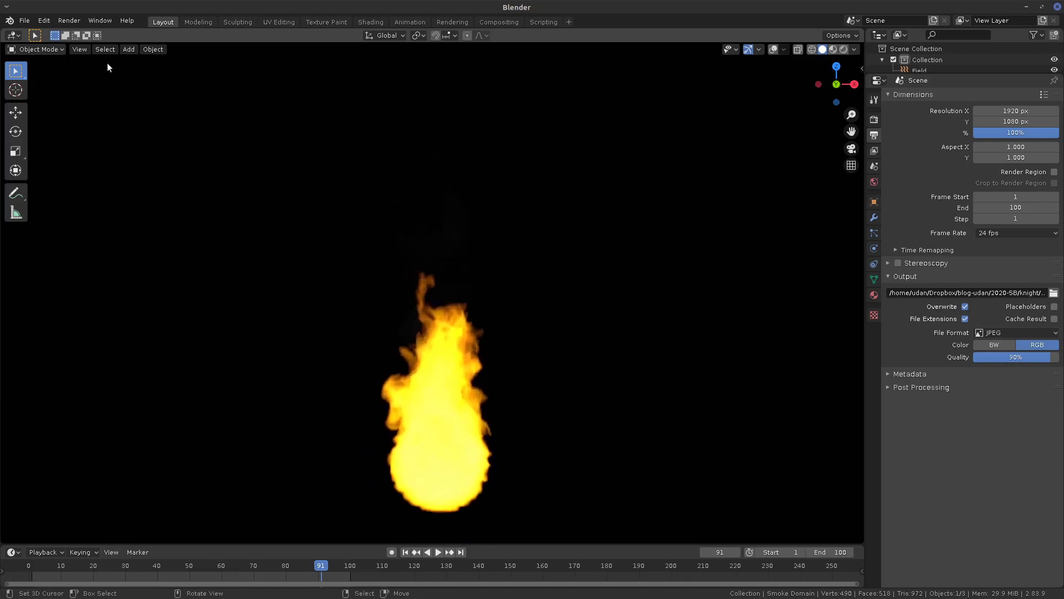
click(79, 50)
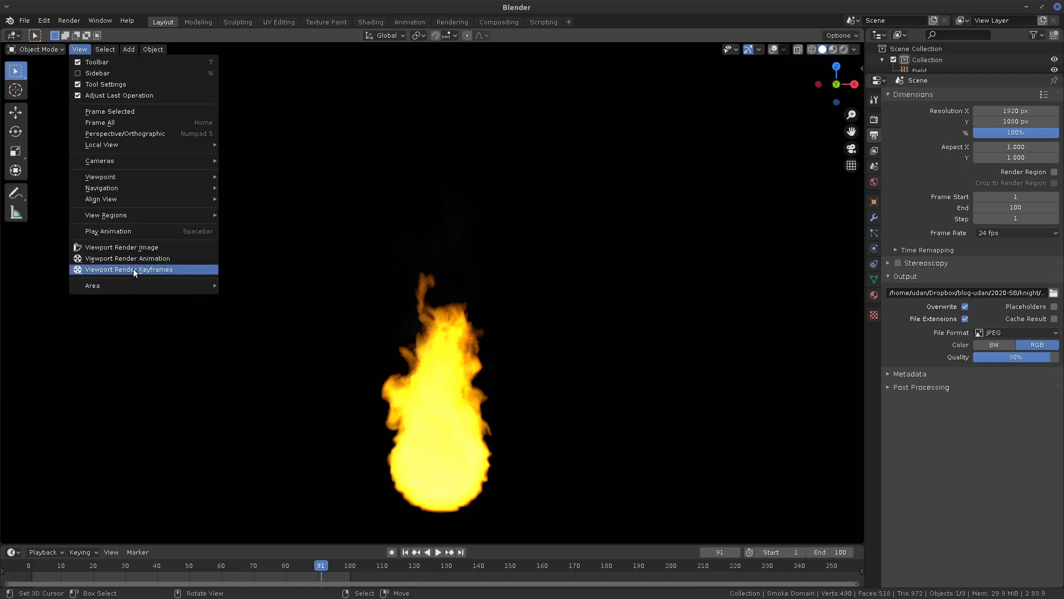
click(172, 258)
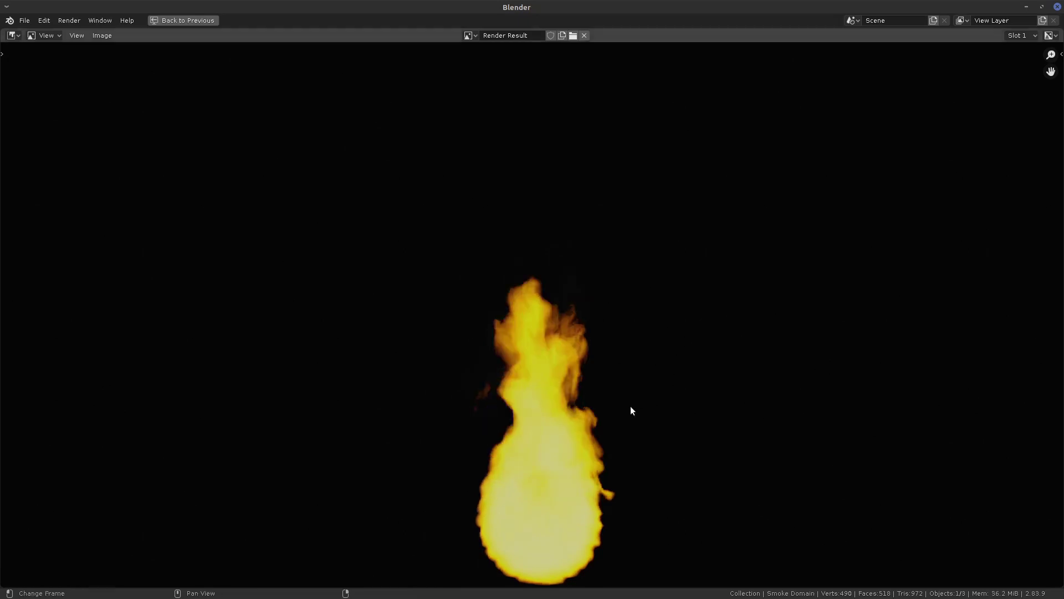
key(Escape)
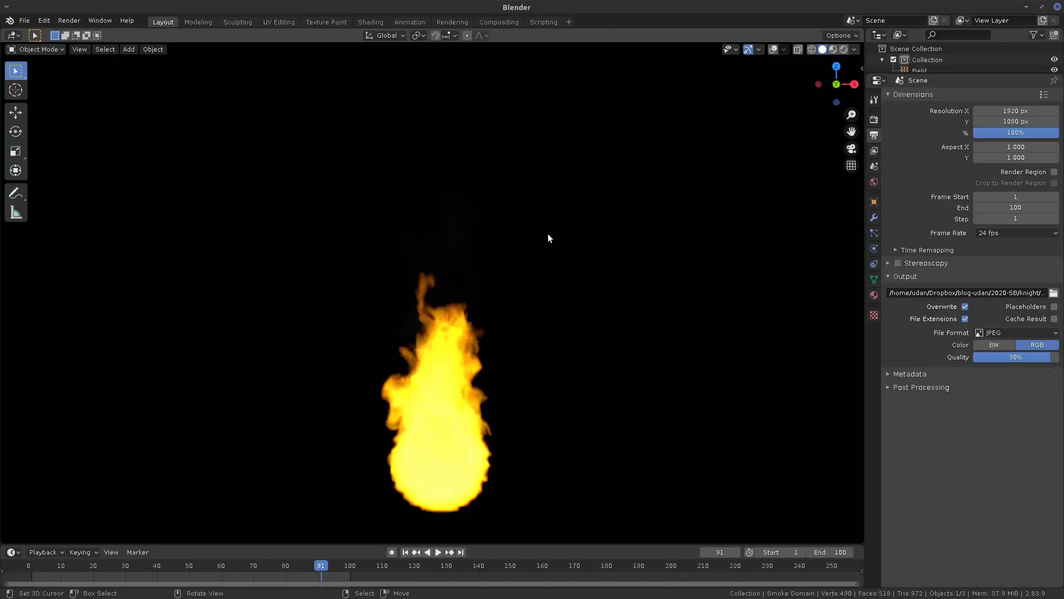
- Save the fire simulation scene in the knight folder under the name fire
click(24, 21)
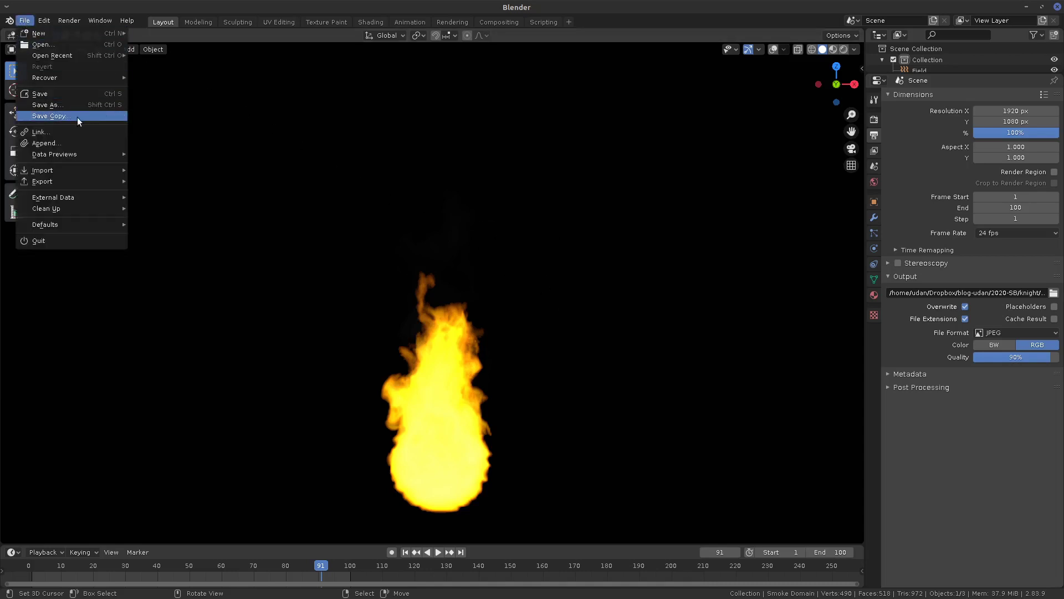
click(77, 116)
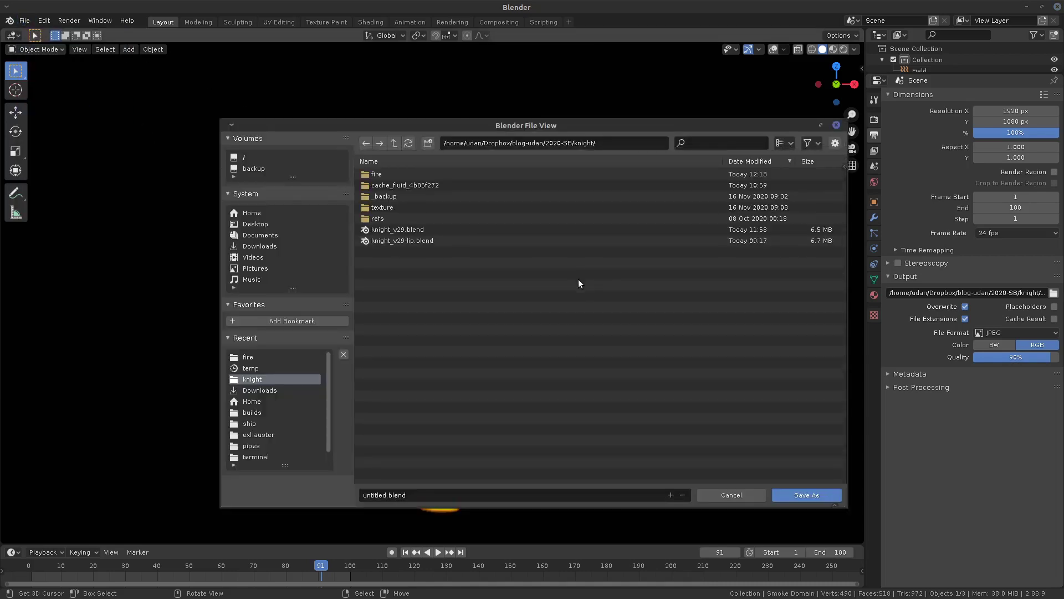
click(409, 494)
text(fire)
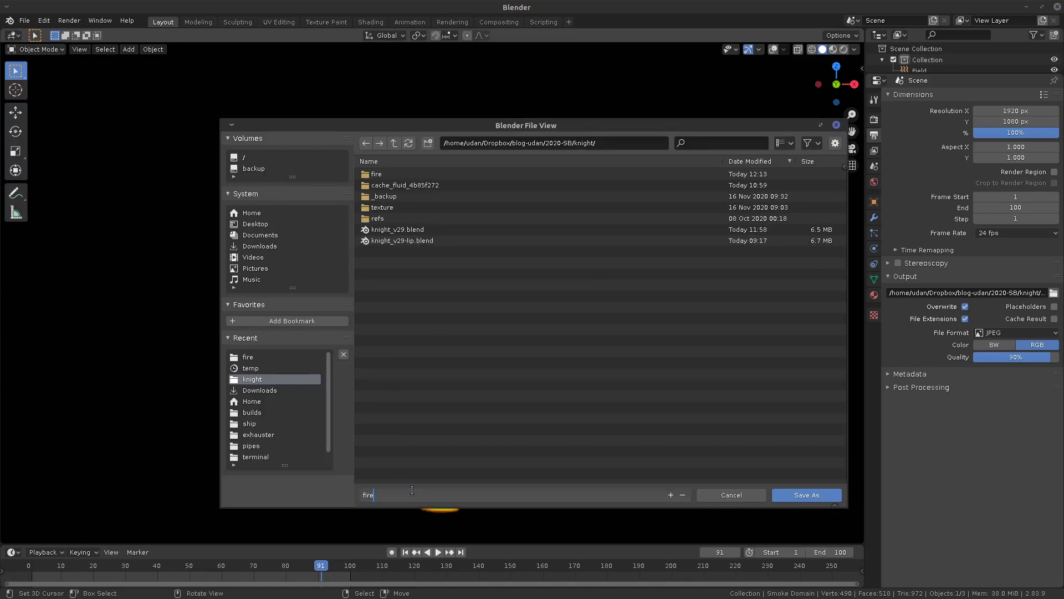
click(807, 494)
click(806, 494)
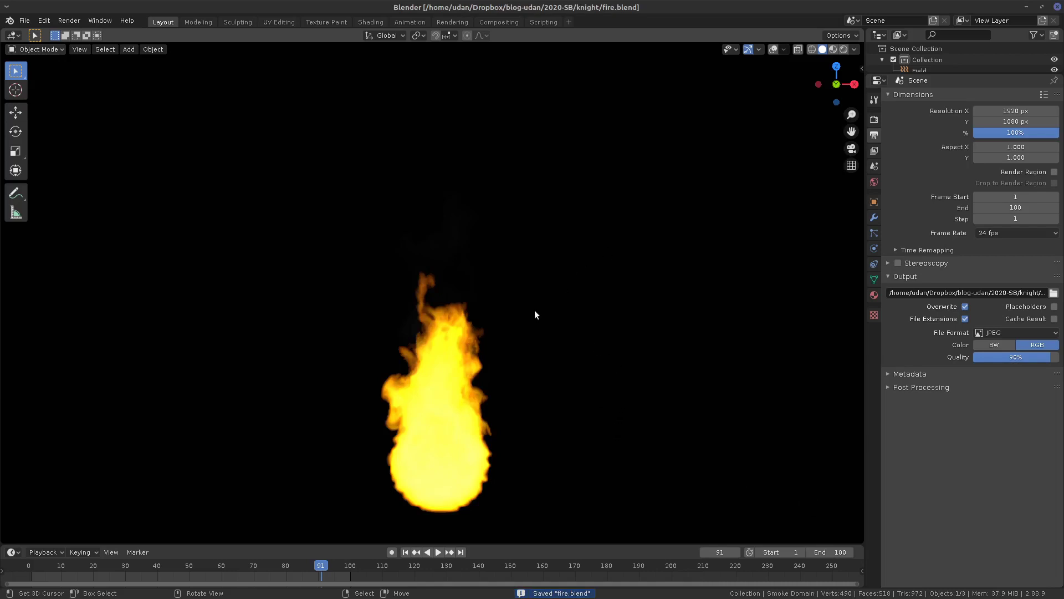
- Open the recent file knight_v29.blend
click(25, 21)
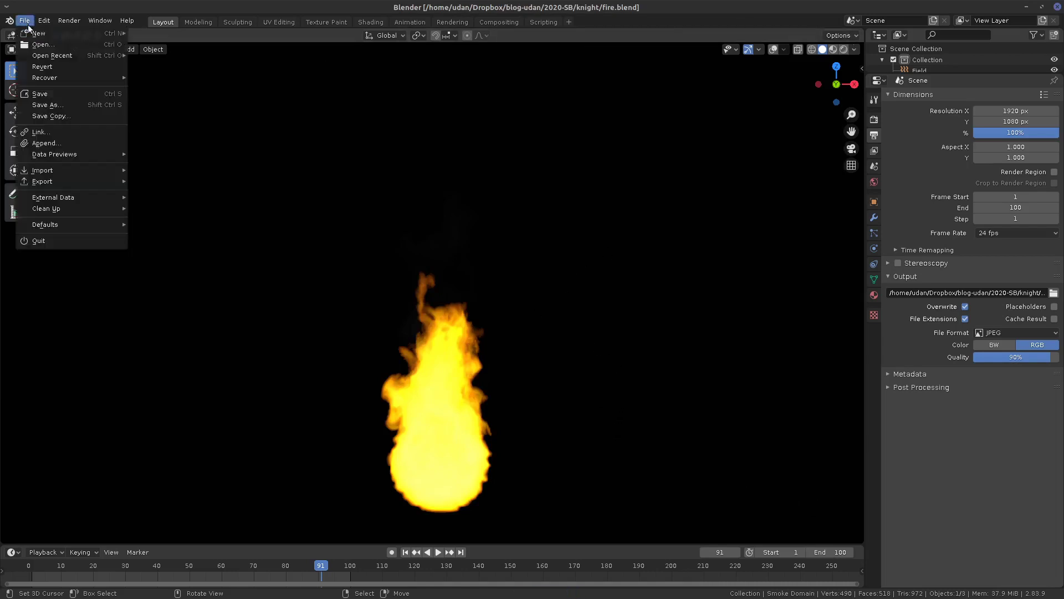
mouse_move(97, 53)
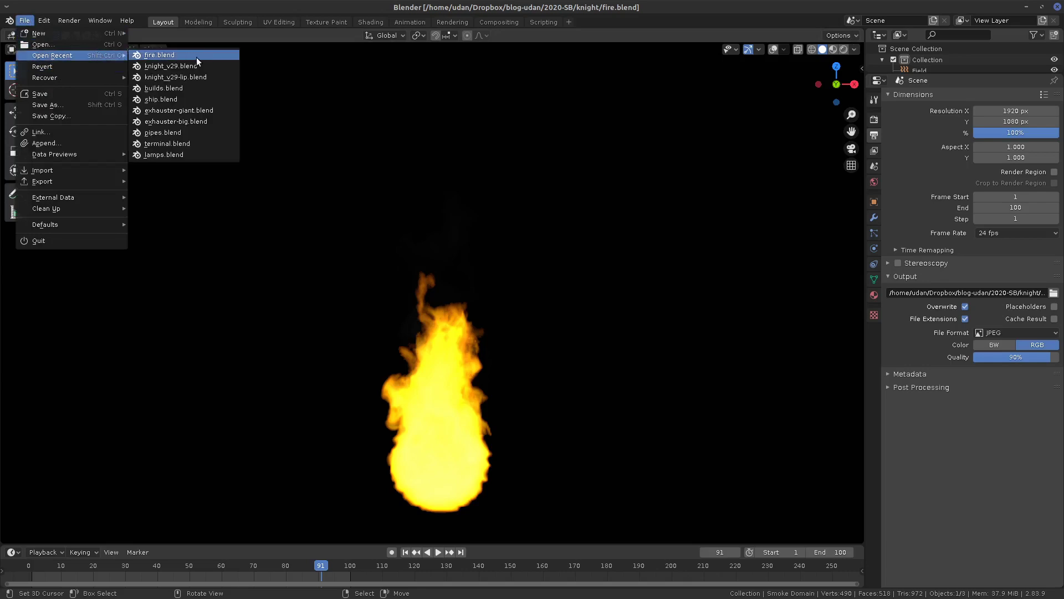
click(169, 66)
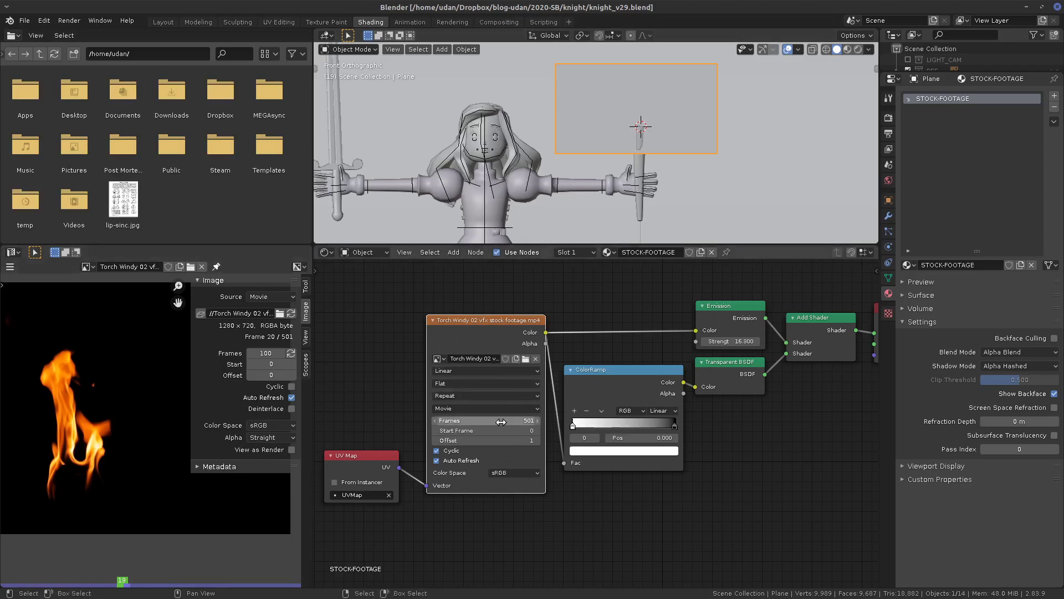
- Replace the torch stock footage in the image texture node with 0001.jpg from the fire folder, sorting the frames by name
drag(497, 321, 486, 328)
click(515, 364)
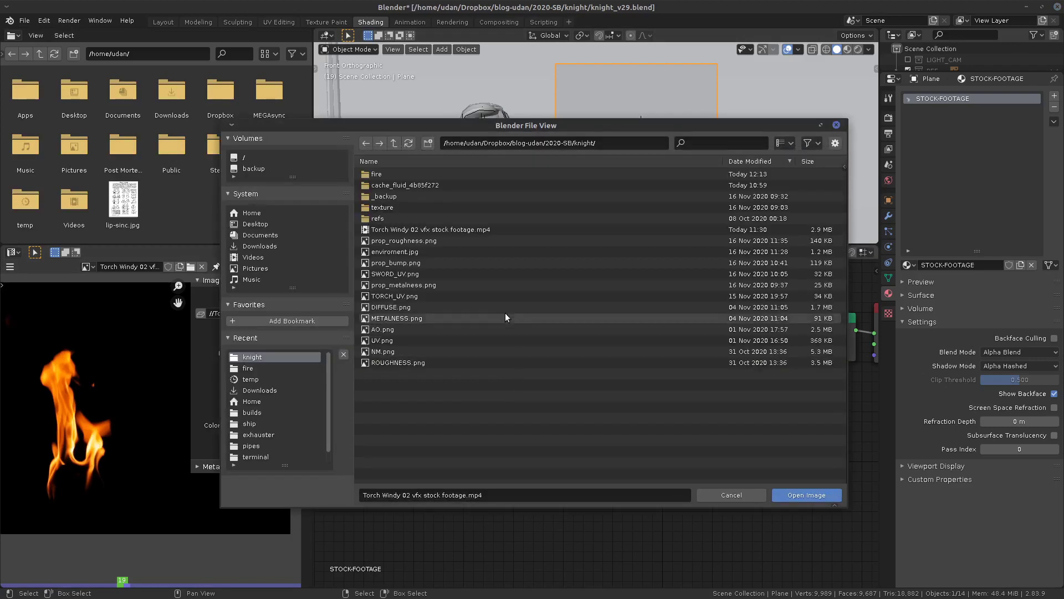
click(433, 174)
double_click(433, 174)
click(433, 175)
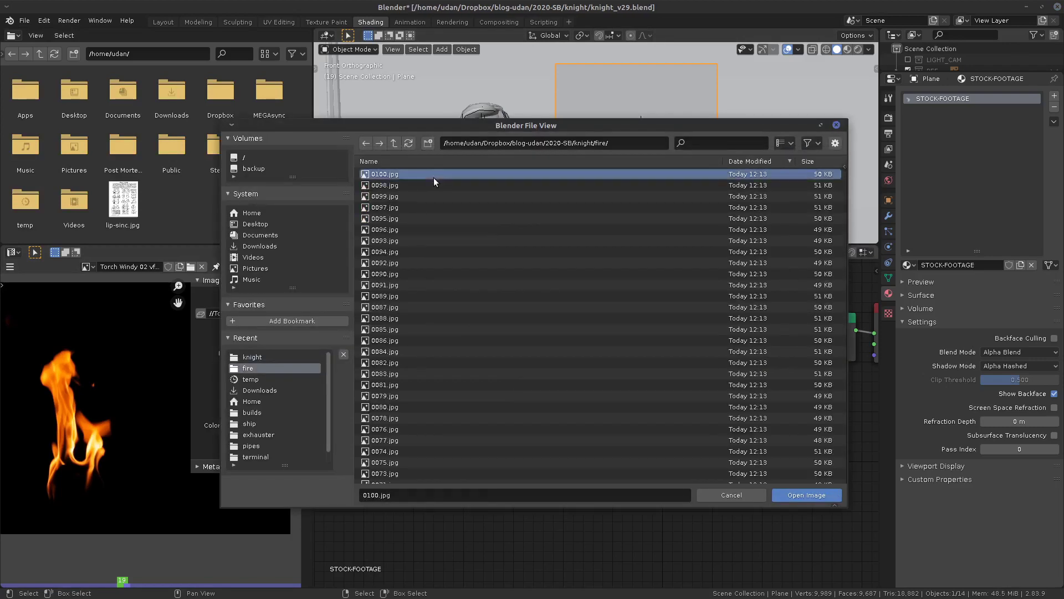
click(546, 161)
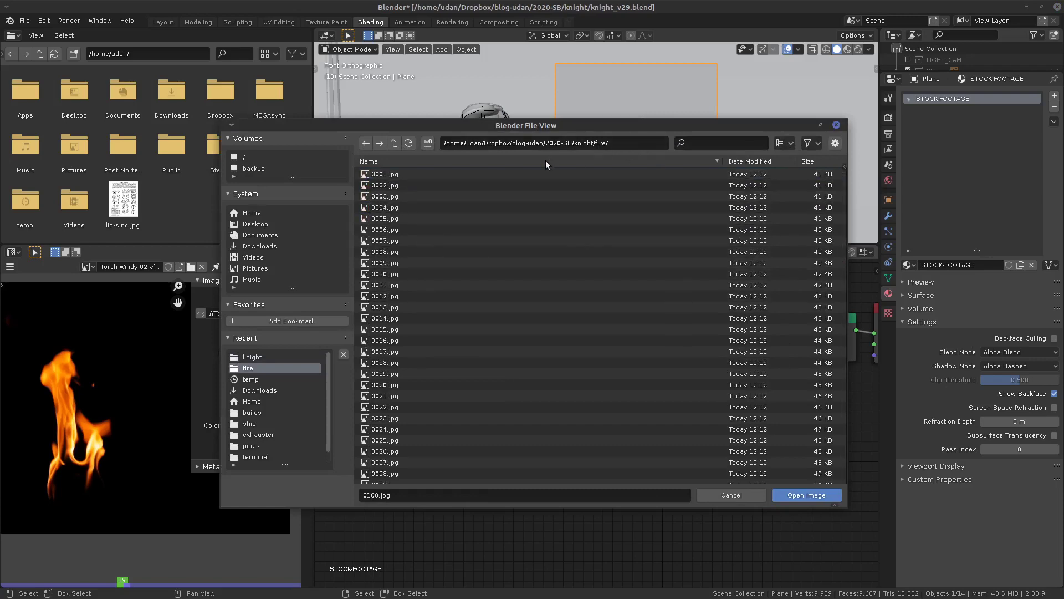
click(471, 174)
click(810, 495)
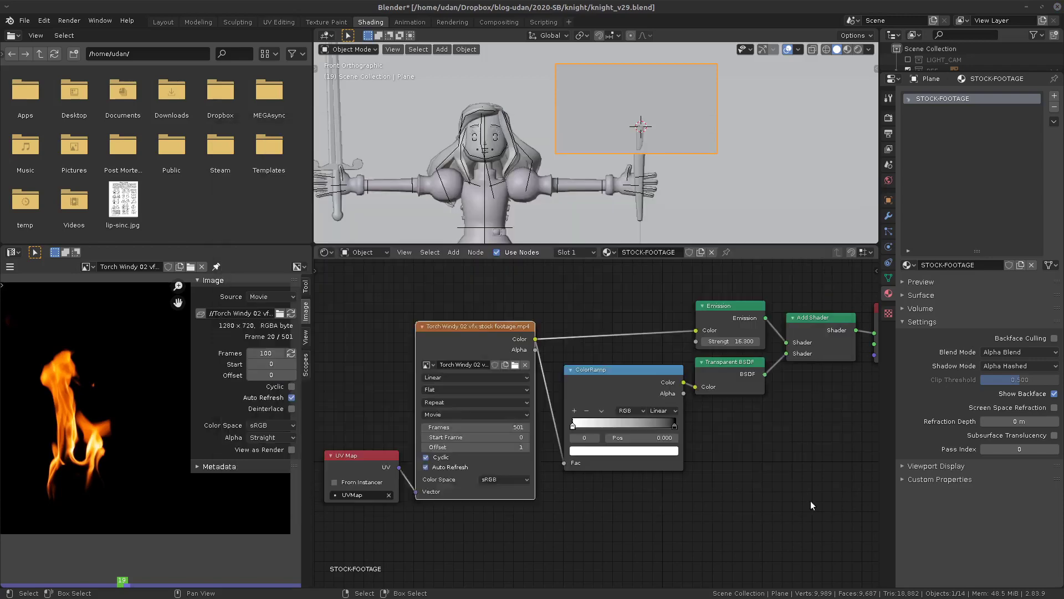
- Show the viewport in material preview and set the 0001.jpg texture's source to Image Sequence with 100 frames
click(847, 50)
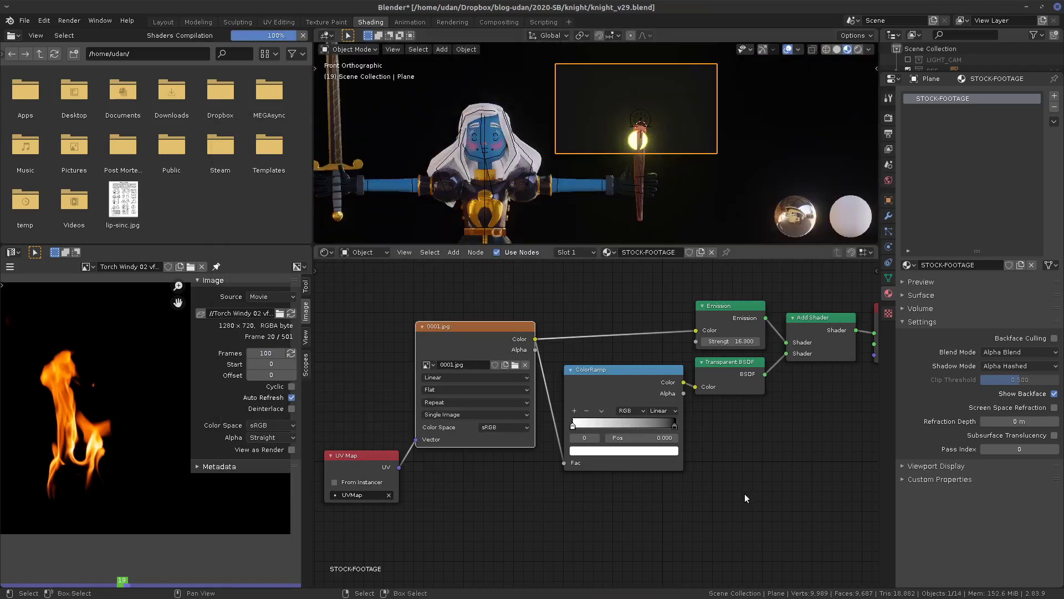
click(502, 415)
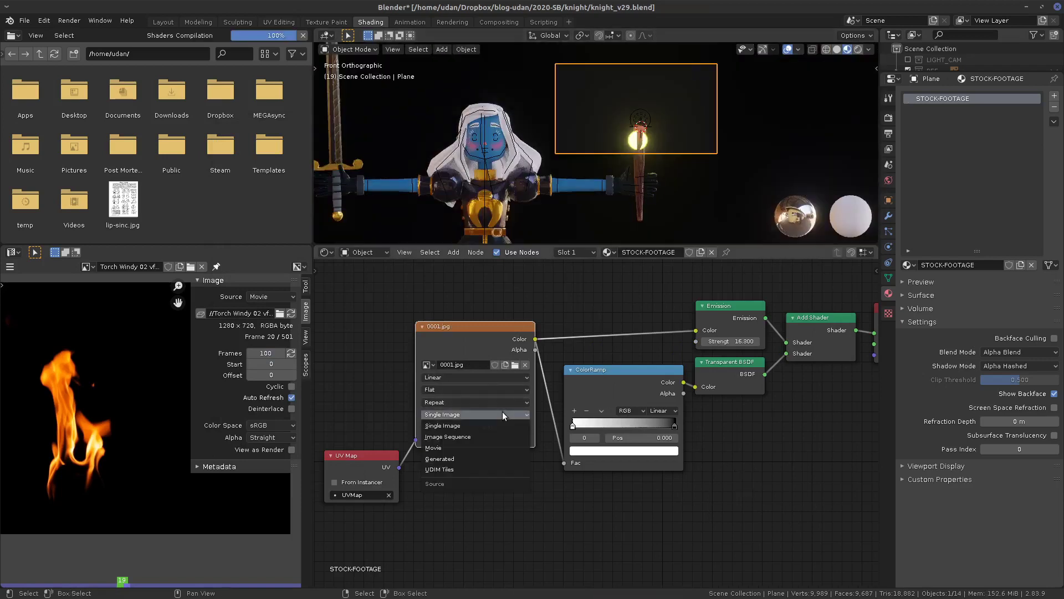
click(493, 438)
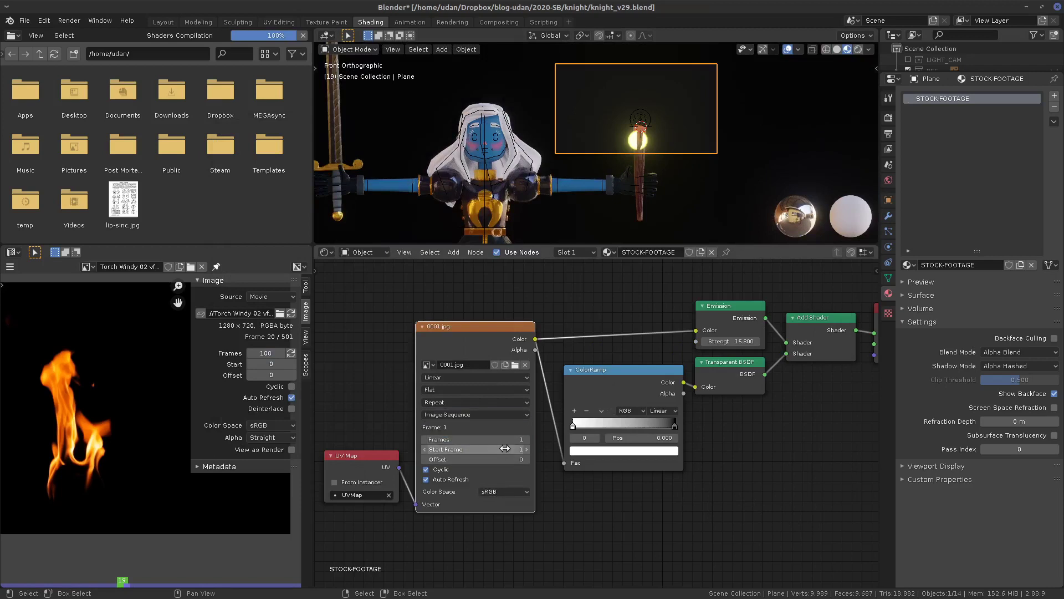
click(508, 440)
text(100)
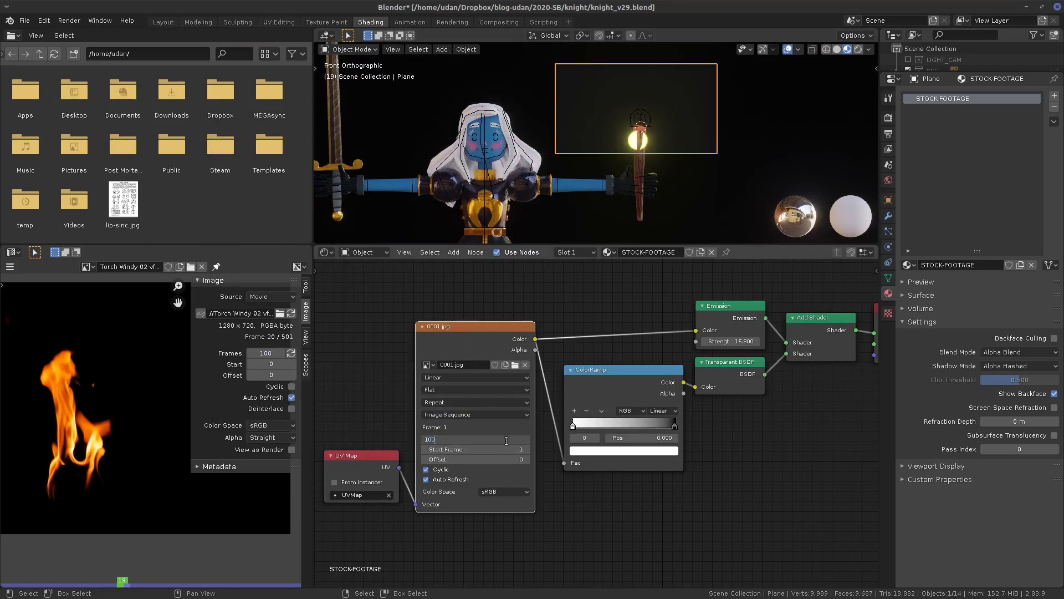
key(Return)
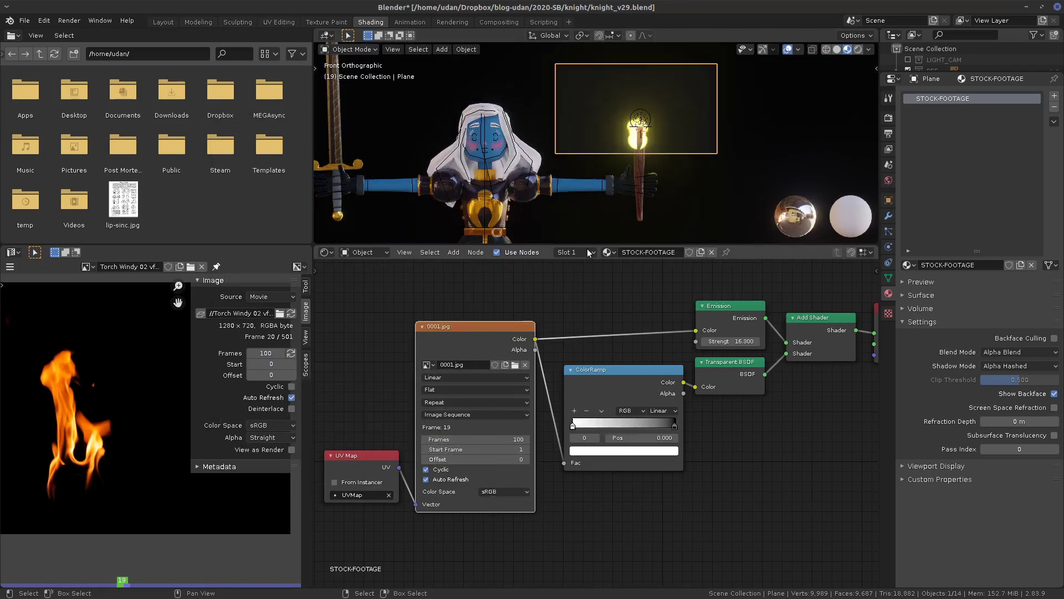
- Play the animation to check the flame on the torch up close, and stop playback
key(space)
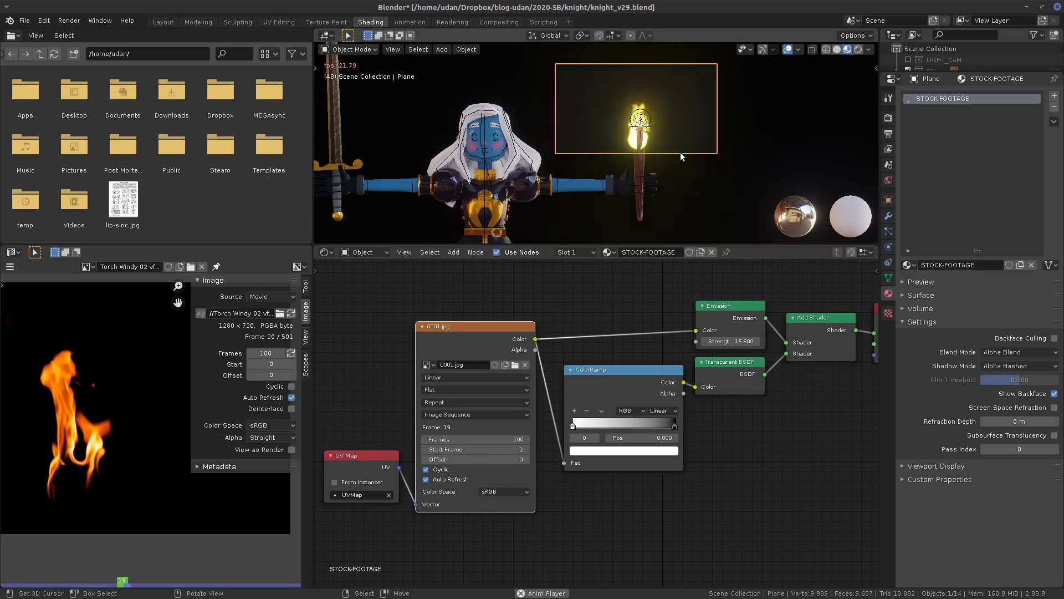
scroll(682, 151, up, 4)
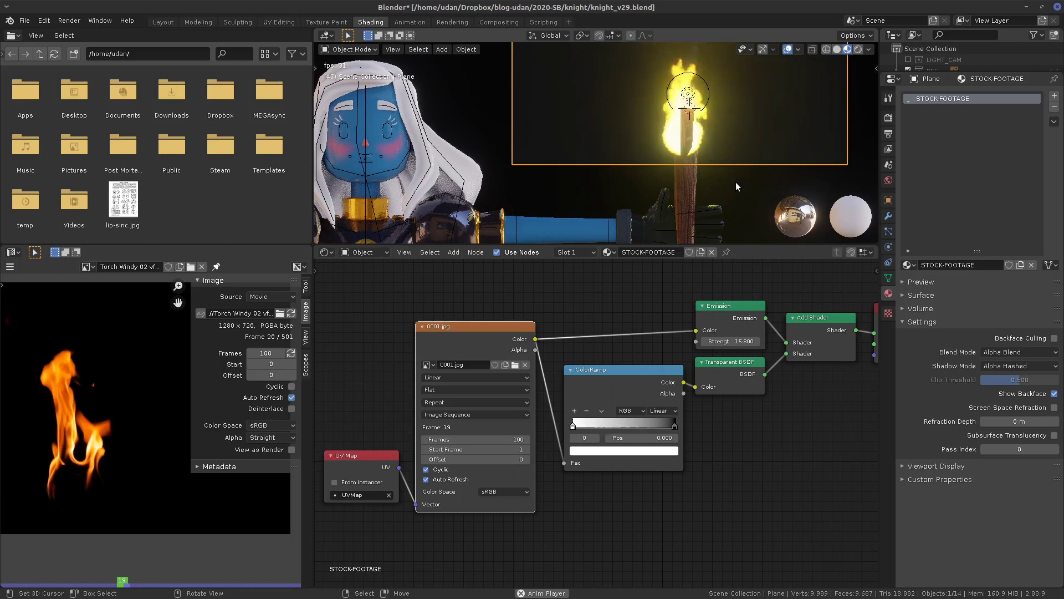
key(Escape)
middle_drag(578, 499, 545, 502)
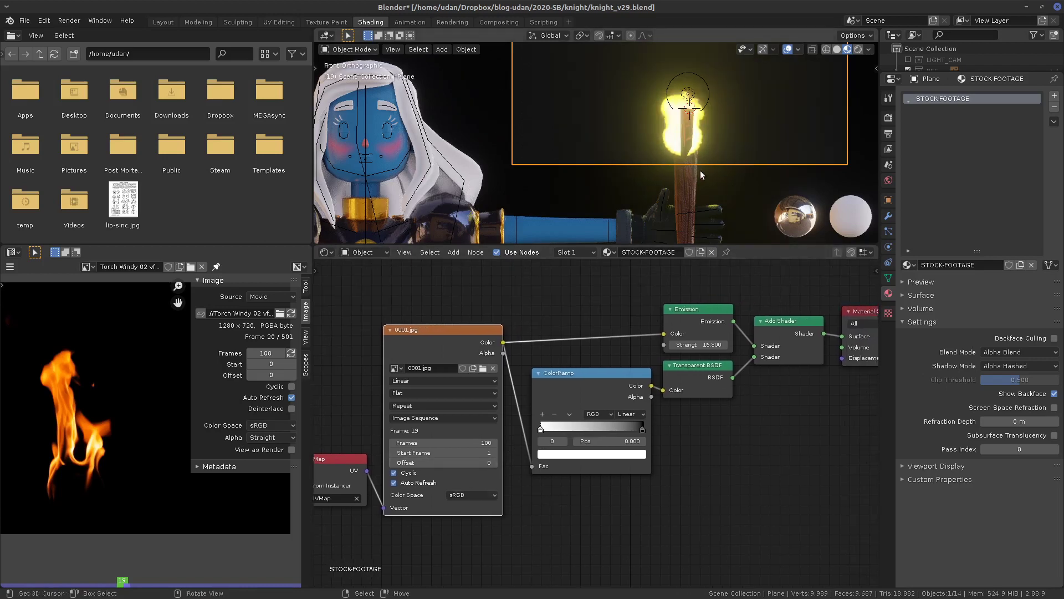
- Move the flame plane up about 0.05 m over the torch head and check its placement from the side and front
shift+middle_drag(701, 175, 668, 206)
key(g)
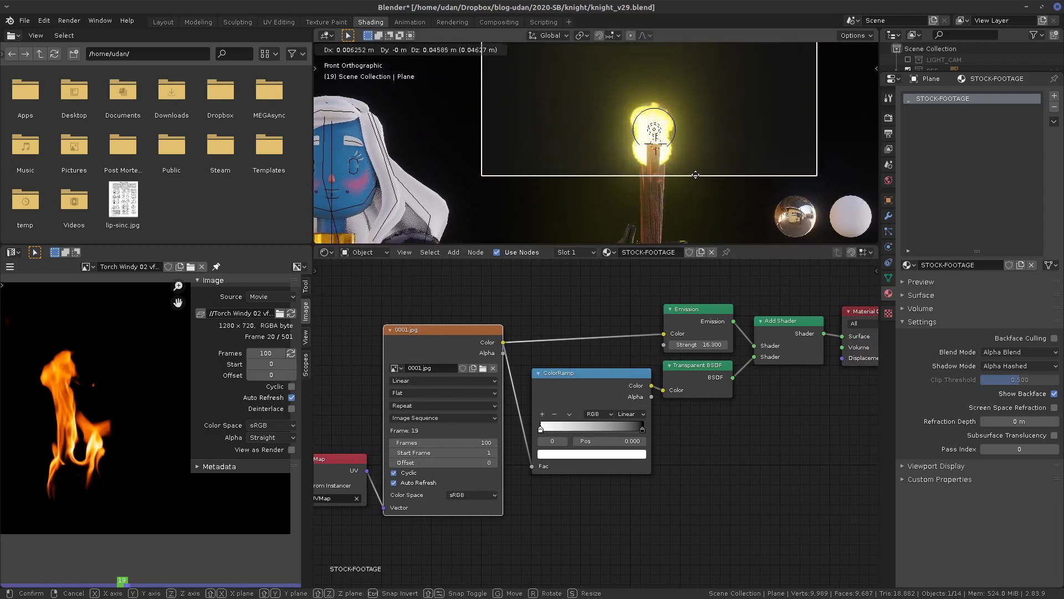
click(696, 176)
middle_drag(697, 183, 554, 183)
key(KP_1)
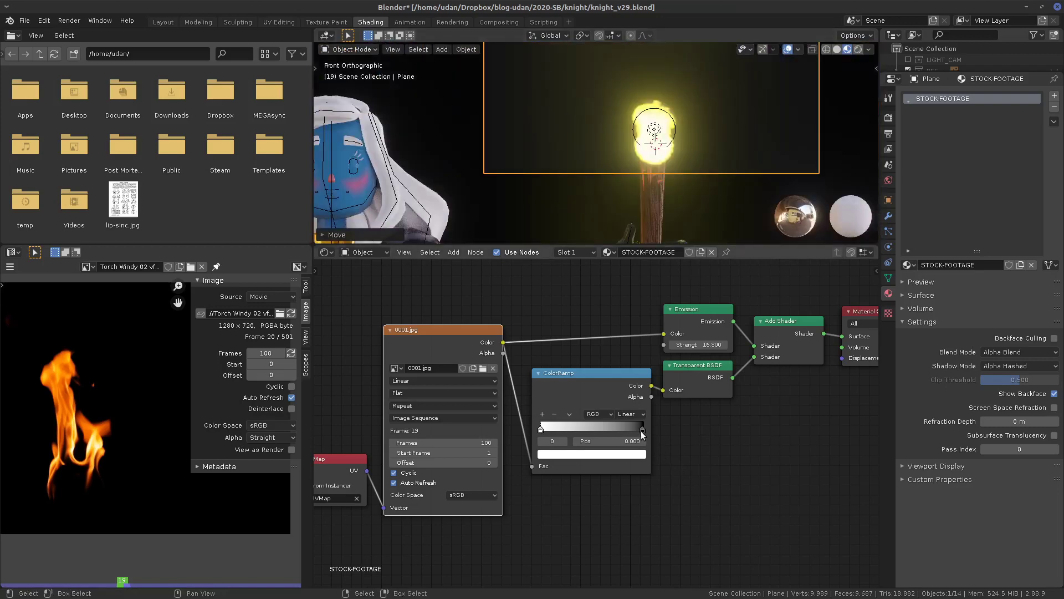
- Set the Emission node's strength to 5 in the STOCK-FOOTAGE material
mouse_move(643, 430)
mouse_down()
mouse_move(587, 431)
mouse_move(647, 435)
mouse_up()
drag(551, 428, 525, 434)
mouse_move(706, 343)
mouse_down()
mouse_move(666, 344)
mouse_move(709, 342)
mouse_up()
click(709, 343)
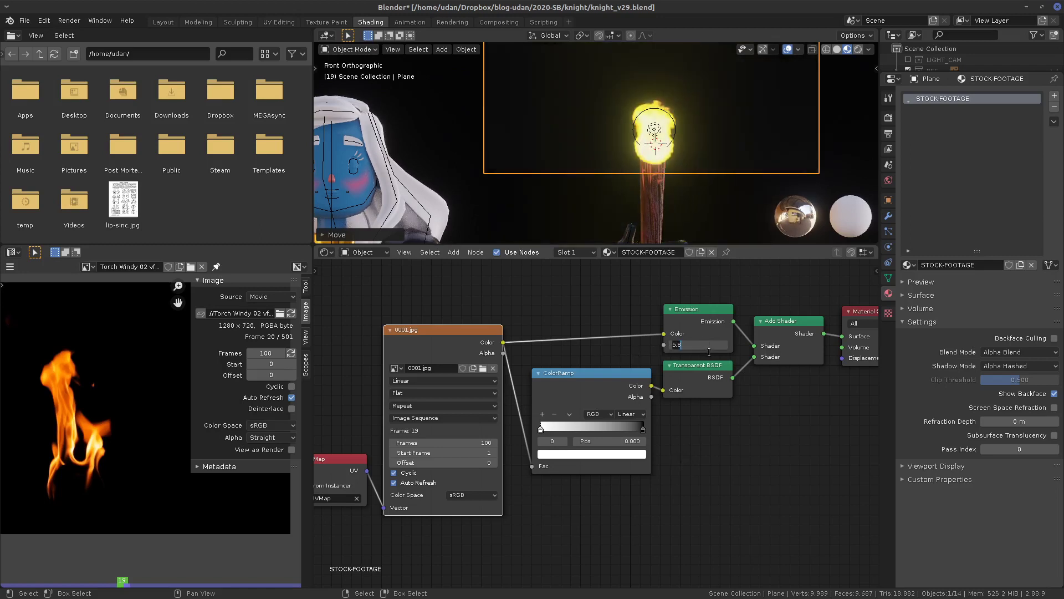
text(5)
key(Return)
- Move the UV Map and 0001.jpg nodes farther from the ColorRamp node to make room between them
middle_drag(650, 494, 694, 487)
middle_drag(497, 481, 598, 477)
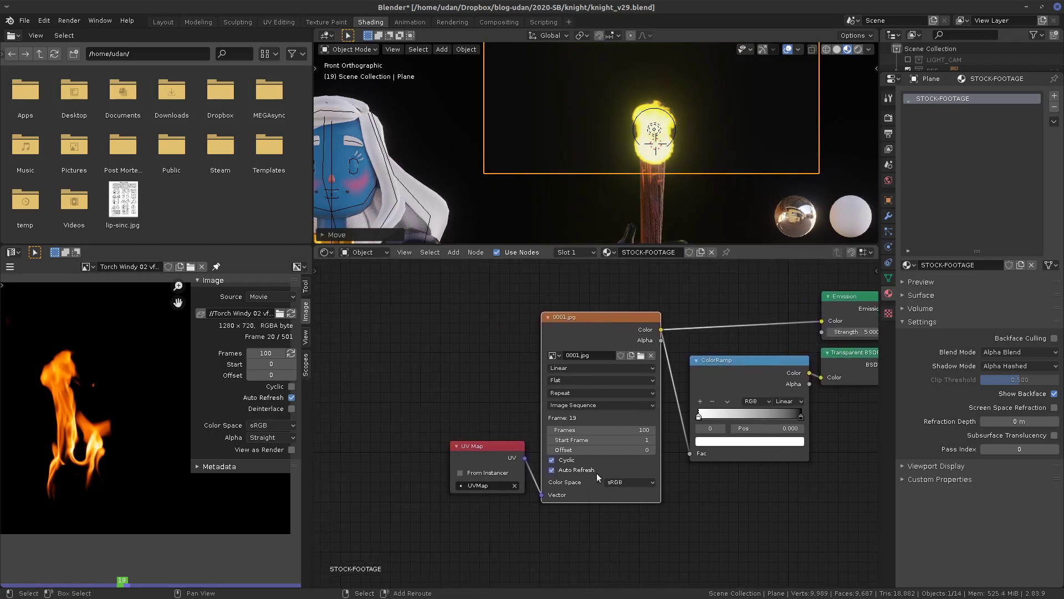
drag(513, 446, 437, 455)
drag(628, 318, 560, 314)
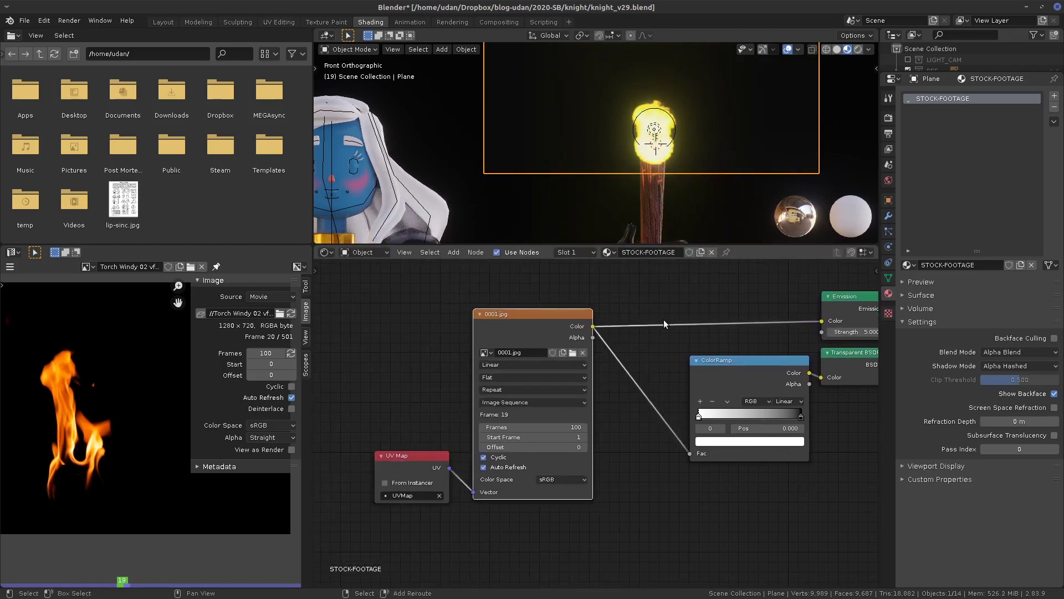
- Insert an RGB Curves node into the connection between the 0001.jpg color output and the Emission color
key(shift+a)
mouse_move(644, 361)
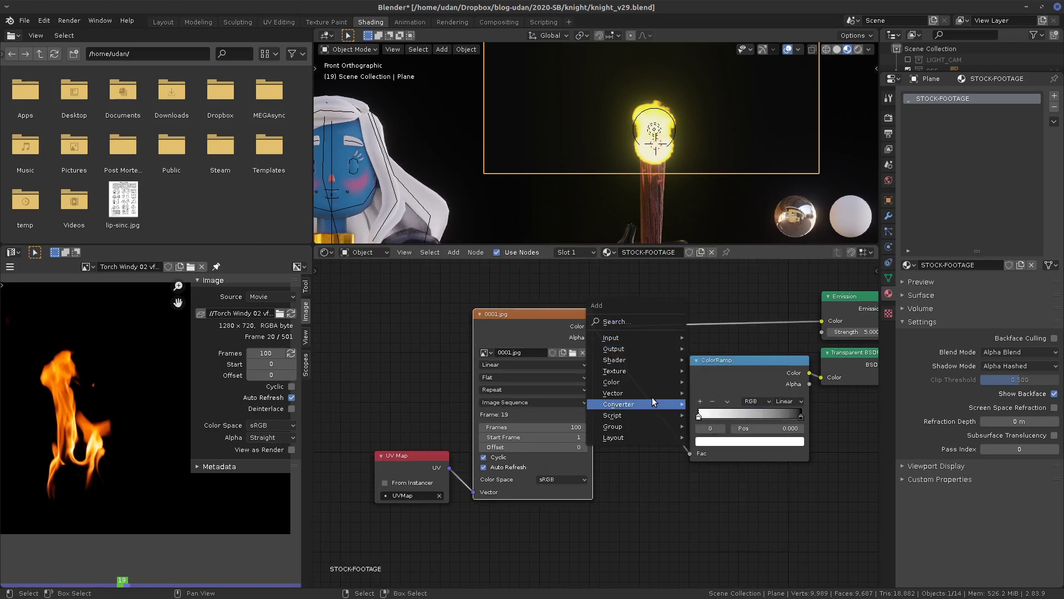
mouse_move(650, 404)
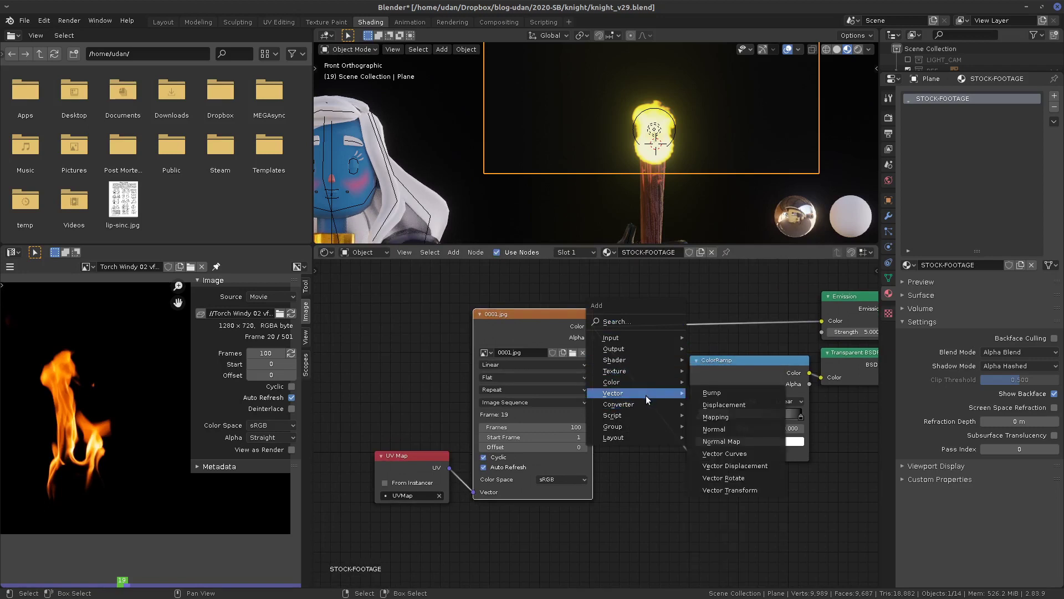
mouse_move(645, 384)
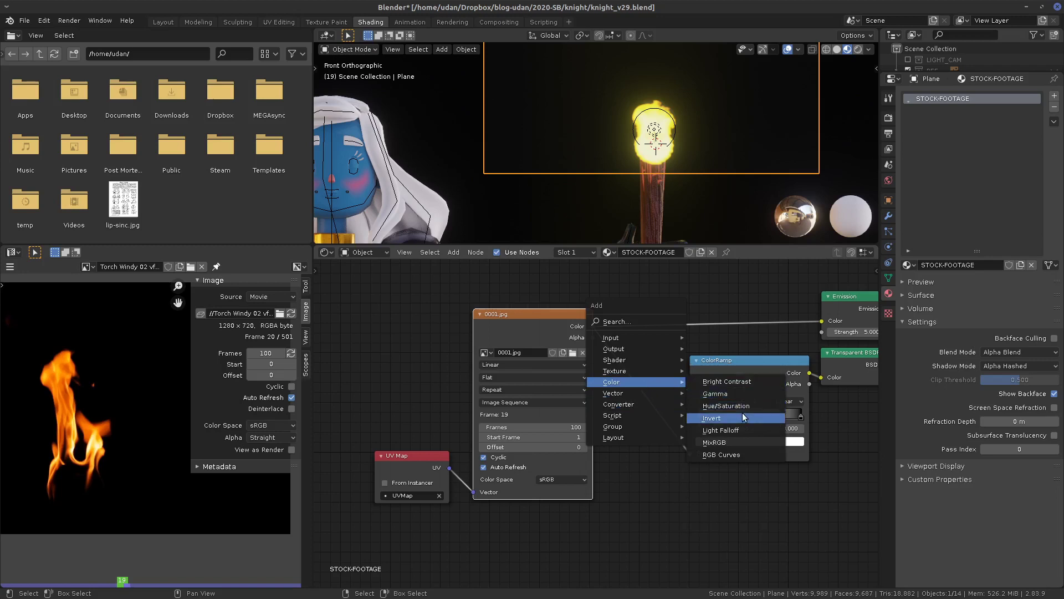
click(726, 454)
click(655, 254)
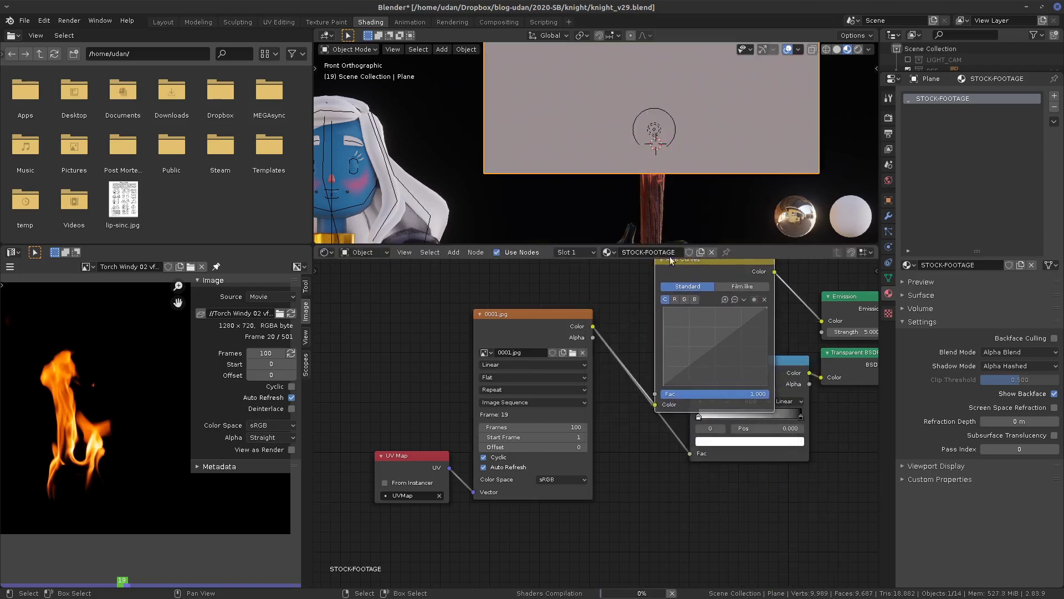
- Shape the RGB curve into an S with two points, placing the upper one at about X 0.645, Y 0.969
middle_drag(761, 482, 768, 544)
drag(730, 365, 724, 286)
drag(720, 327, 730, 346)
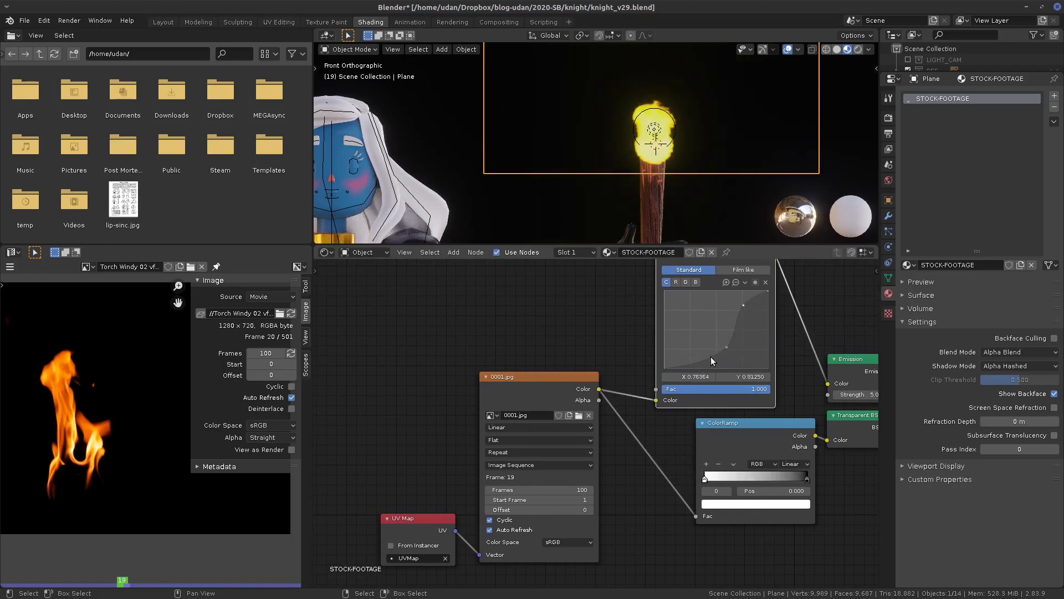
drag(727, 344, 735, 303)
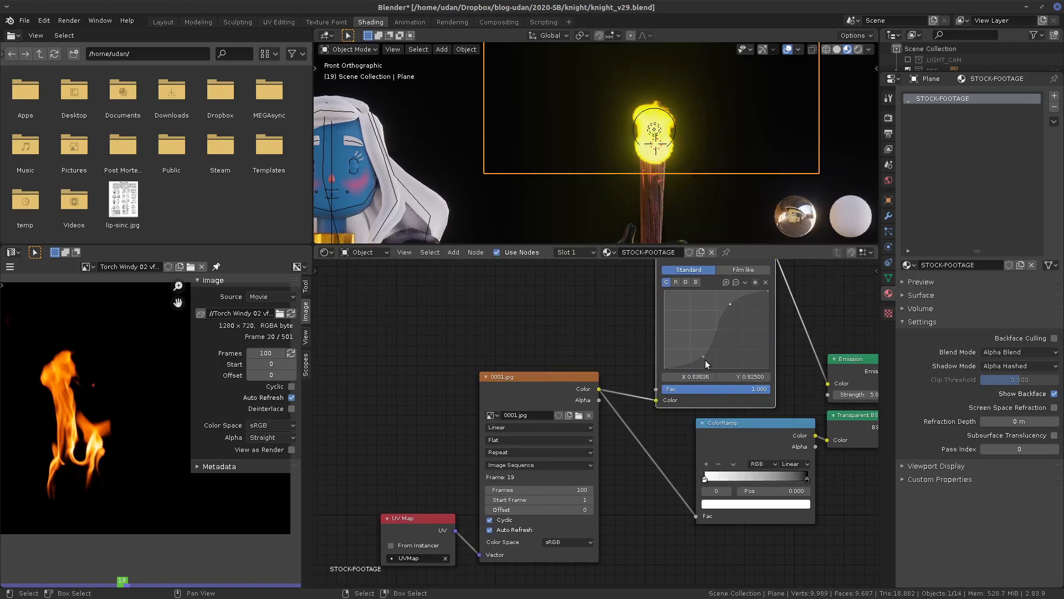
drag(705, 361, 701, 355)
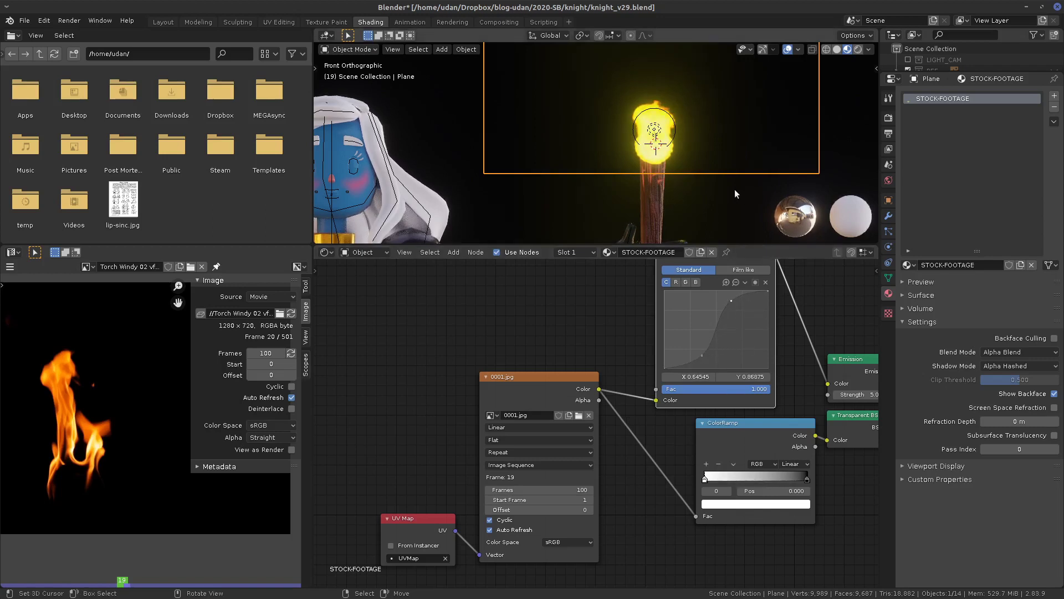
- Play the animation to preview the flame on the knight's torch
key(space)
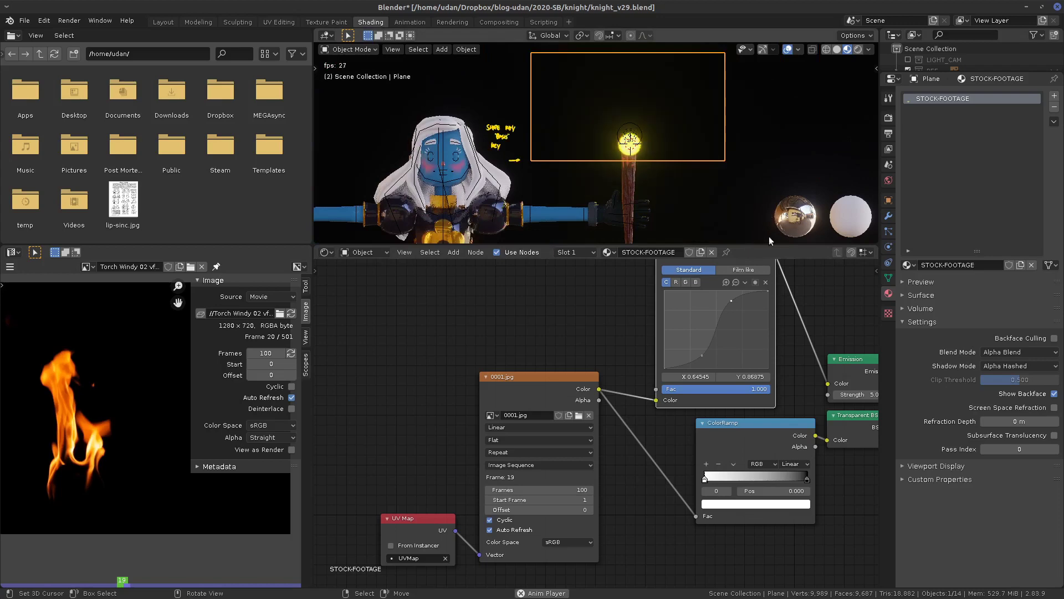
middle_drag(727, 172, 750, 180)
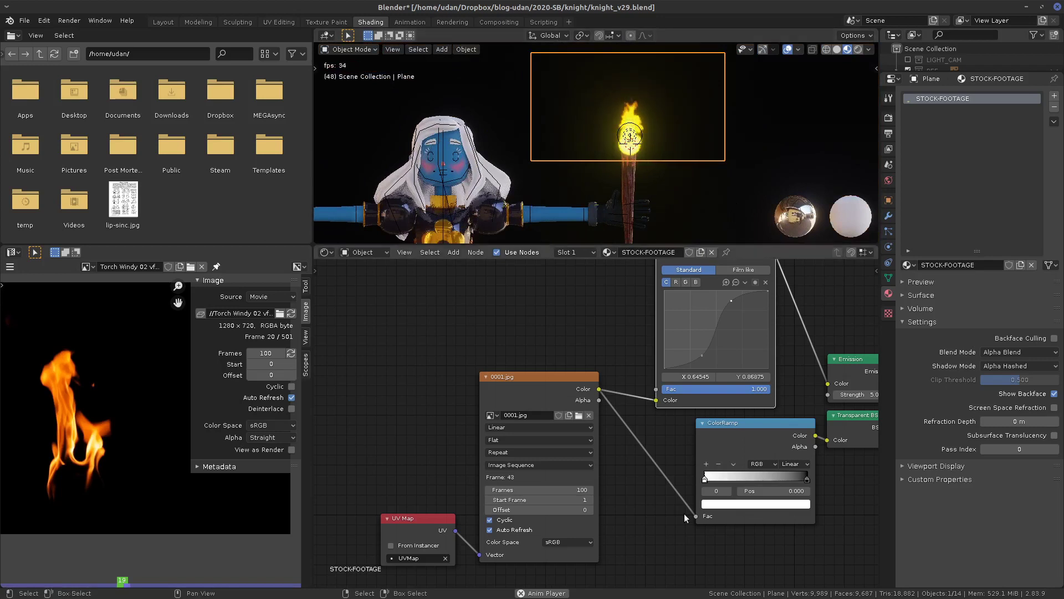
- Collapse the RGB Curves and ColorRamp nodes, line them up between 0001.jpg and the shader nodes, and stop the playback
middle_drag(747, 455, 700, 505)
click(620, 292)
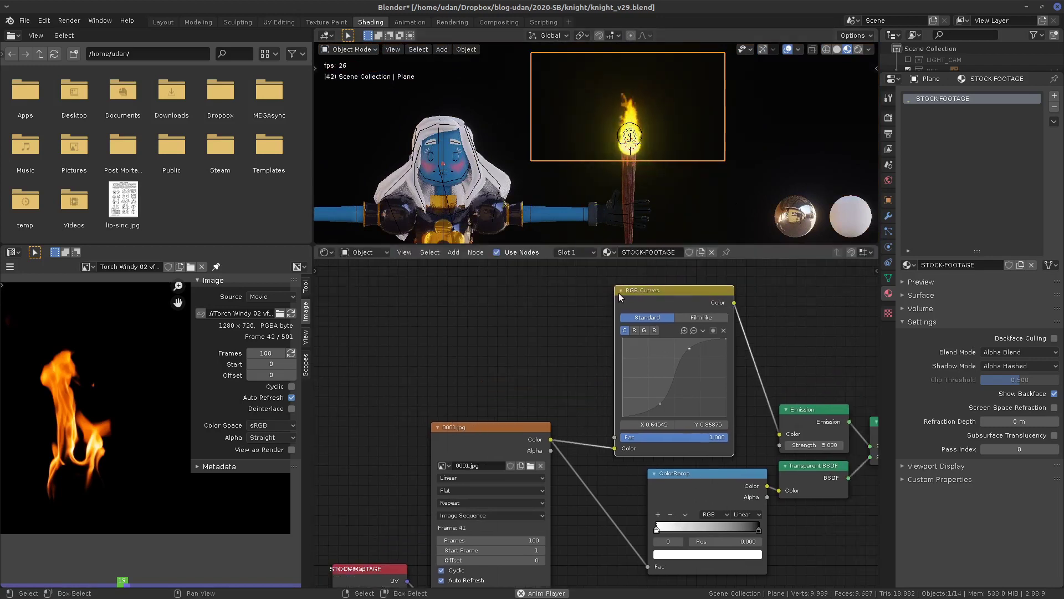
click(622, 290)
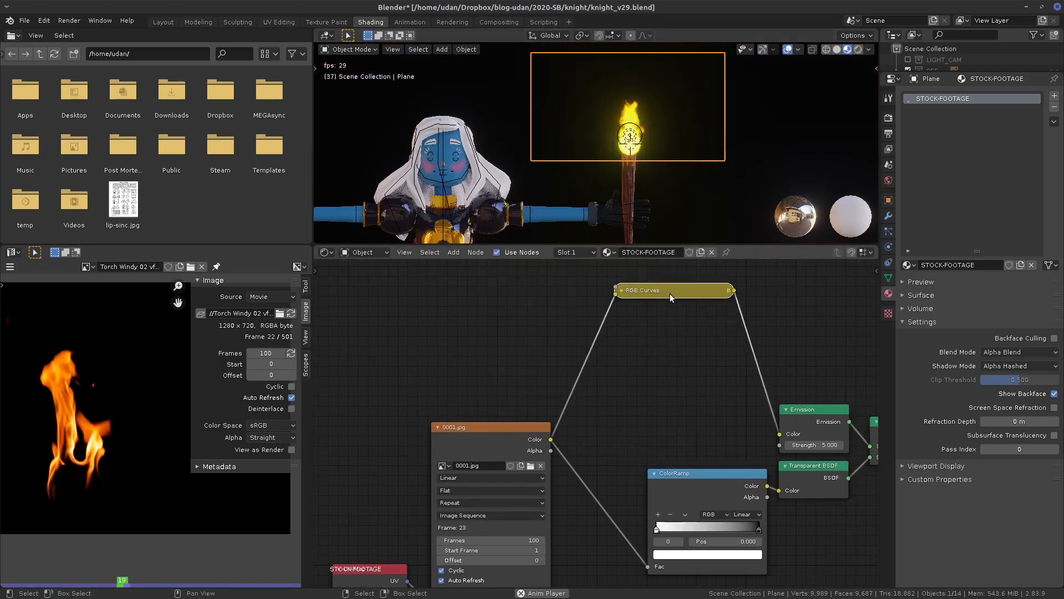
drag(669, 294, 682, 395)
mouse_move(687, 486)
mouse_down()
mouse_move(654, 465)
mouse_move(694, 489)
mouse_up()
click(630, 464)
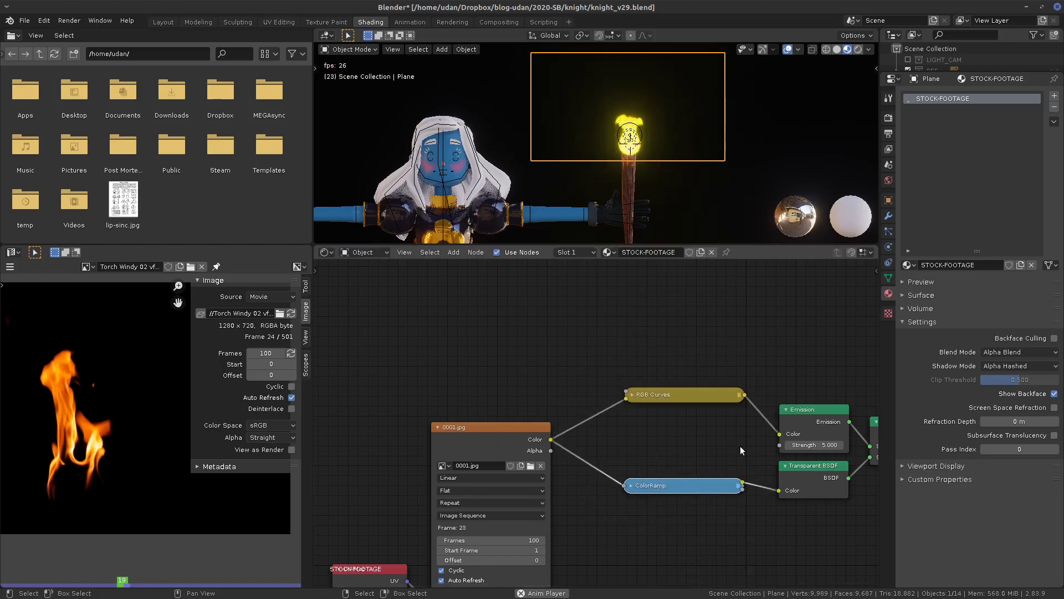
drag(690, 400, 685, 431)
drag(701, 484, 702, 482)
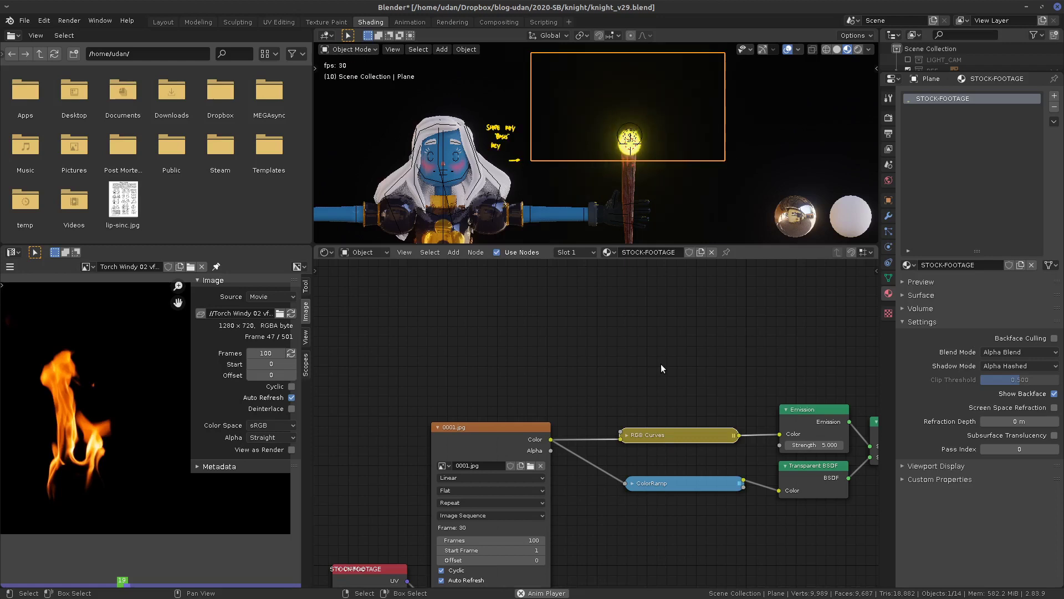
key(Escape)
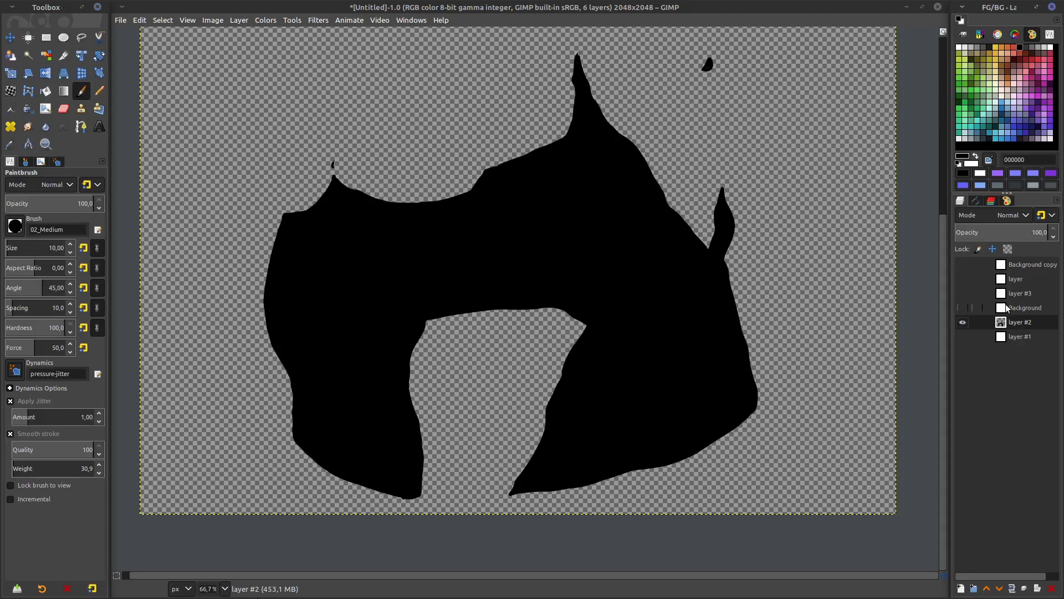
- Switch to GIMP and delete layer #2 with the solid black flame shape
click(962, 322)
click(963, 322)
click(1051, 588)
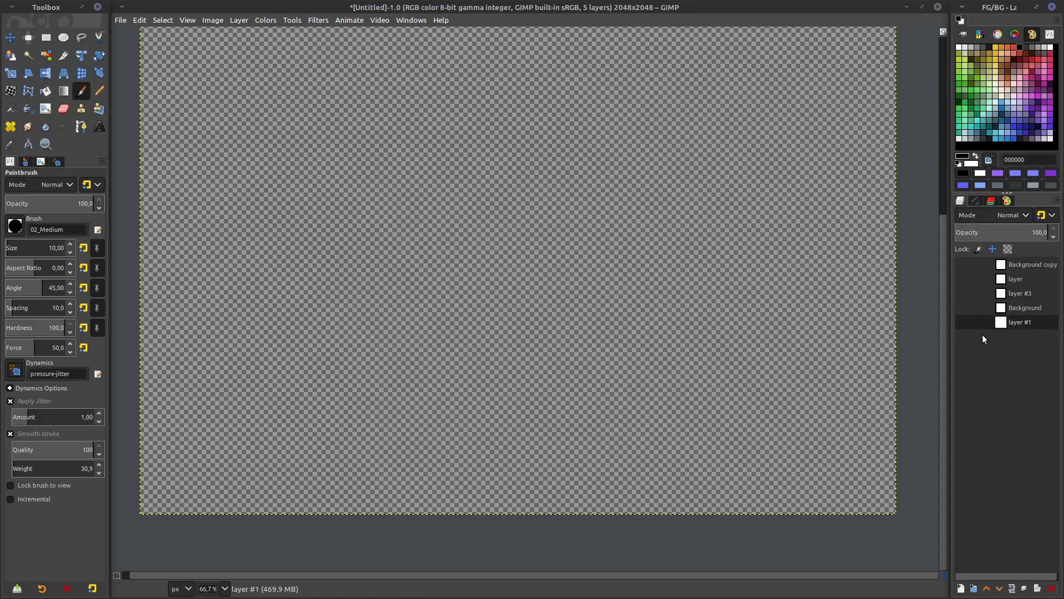
- Make the remaining flame sketch layers visible and delete layer #3
drag(959, 320, 967, 284)
click(1017, 296)
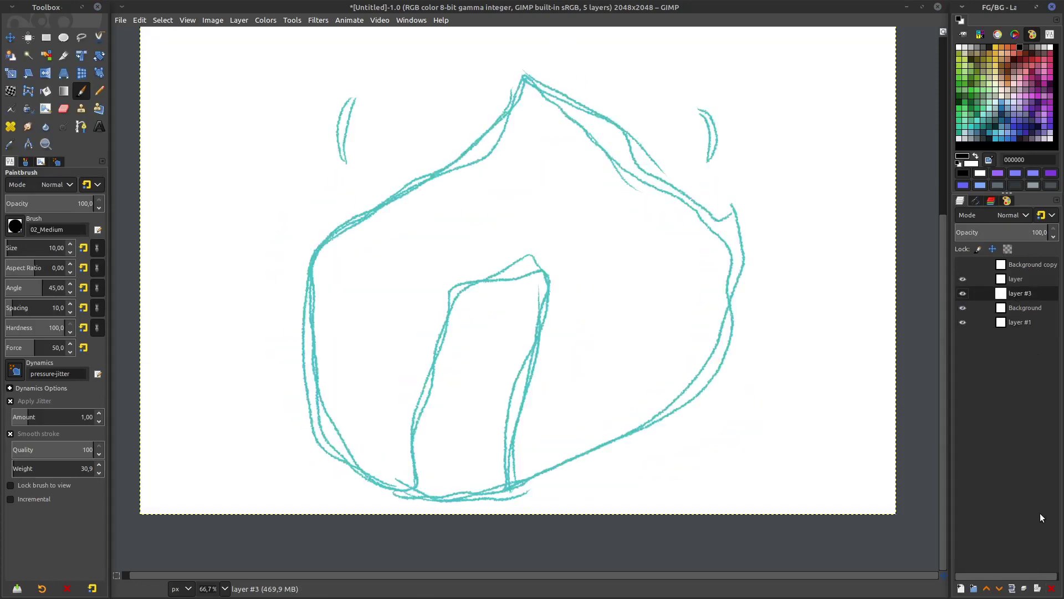
click(1051, 587)
click(962, 266)
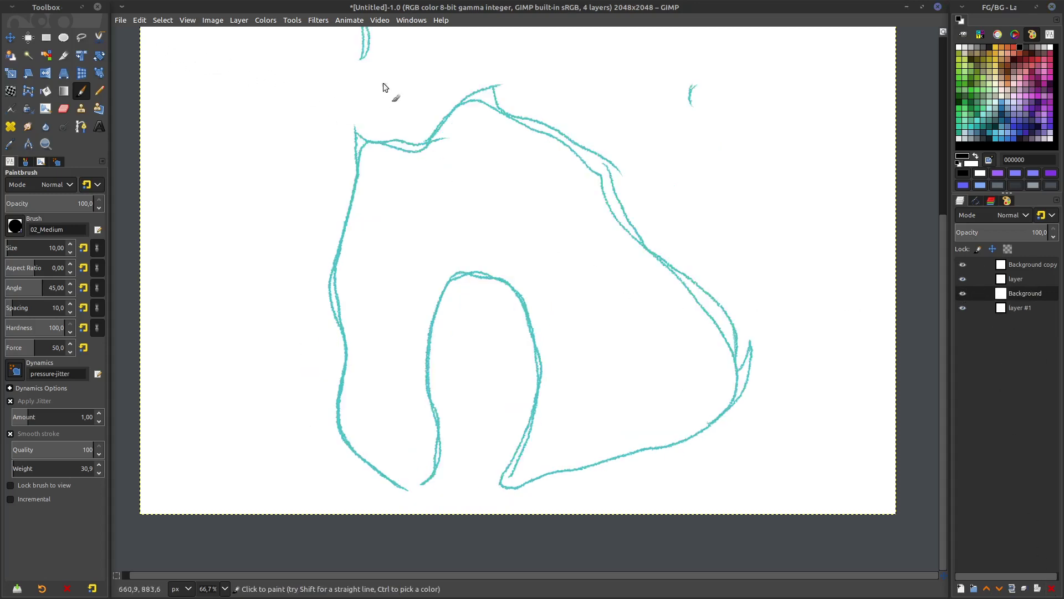
click(239, 21)
mouse_move(290, 21)
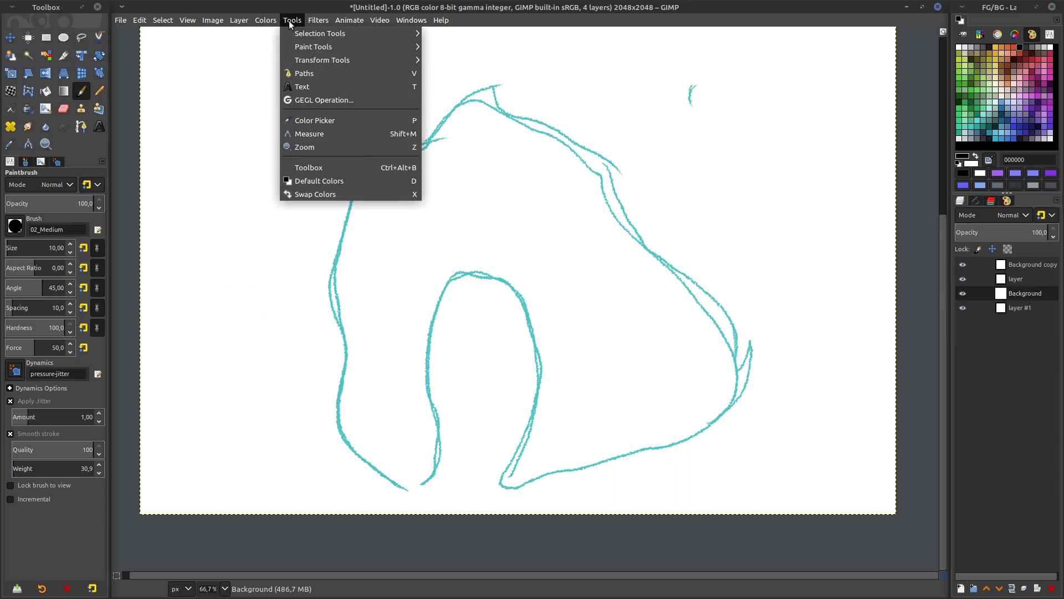
mouse_move(346, 22)
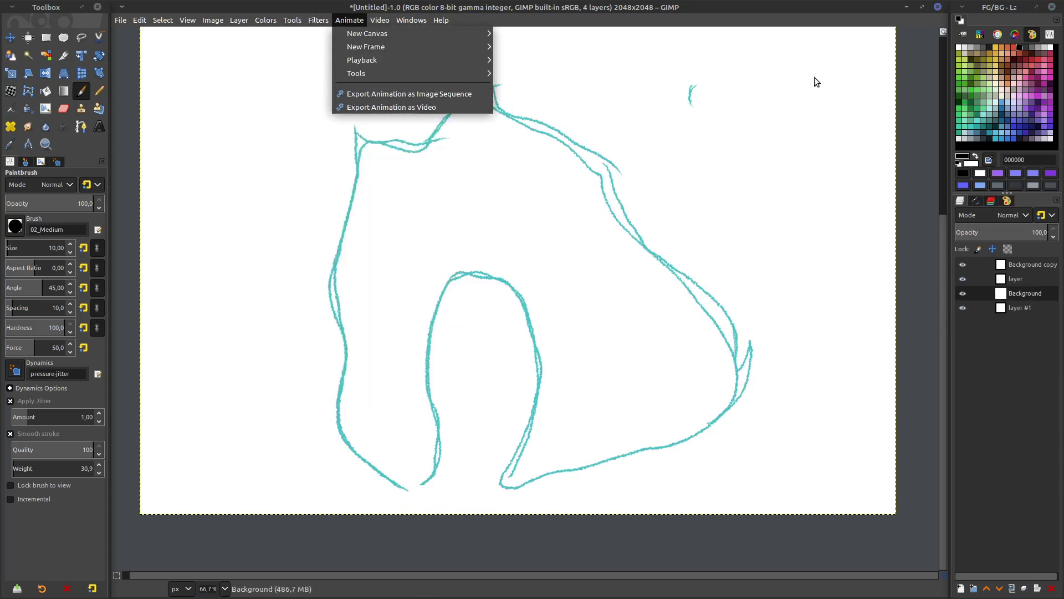
click(169, 292)
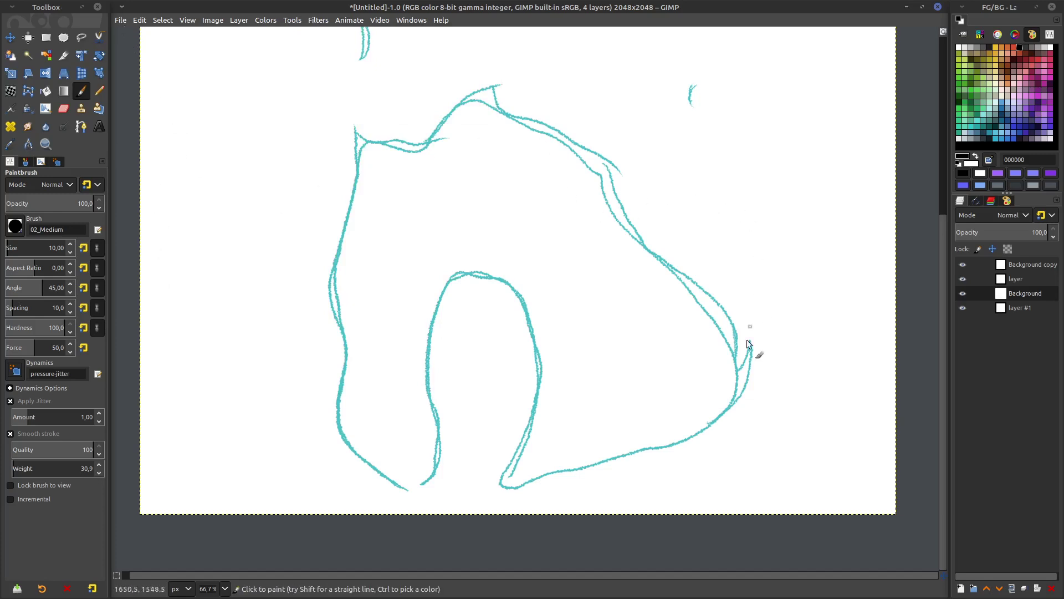
middle_drag(722, 387, 718, 417)
ctrl+scroll(726, 396, down, 1)
scroll(727, 396, up, 1)
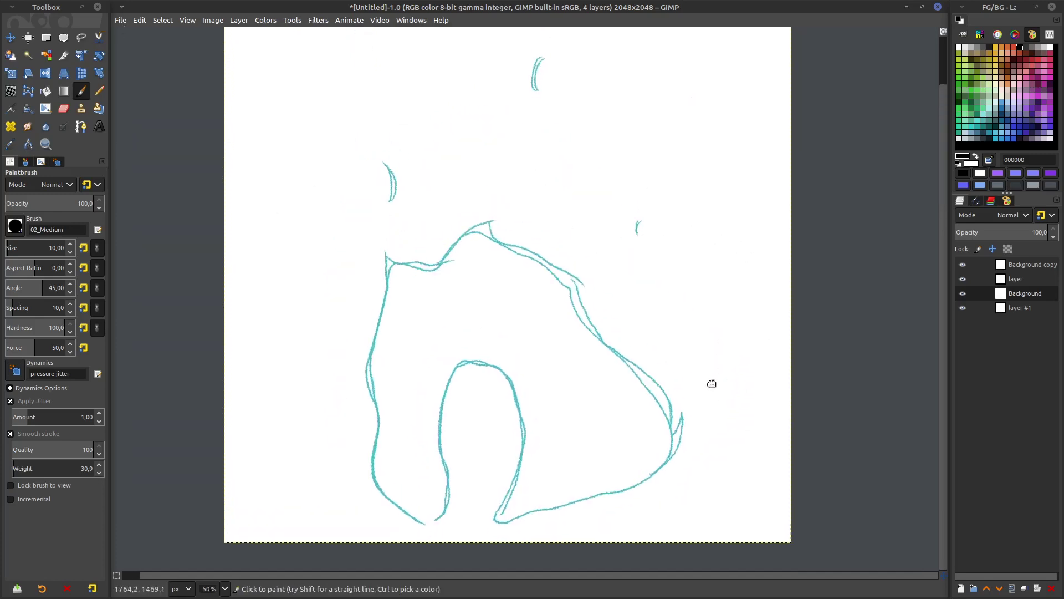
- Rename the four layers 01, 02, 03 and 04 from the lowest to the uppermost in the stack
click(1022, 309)
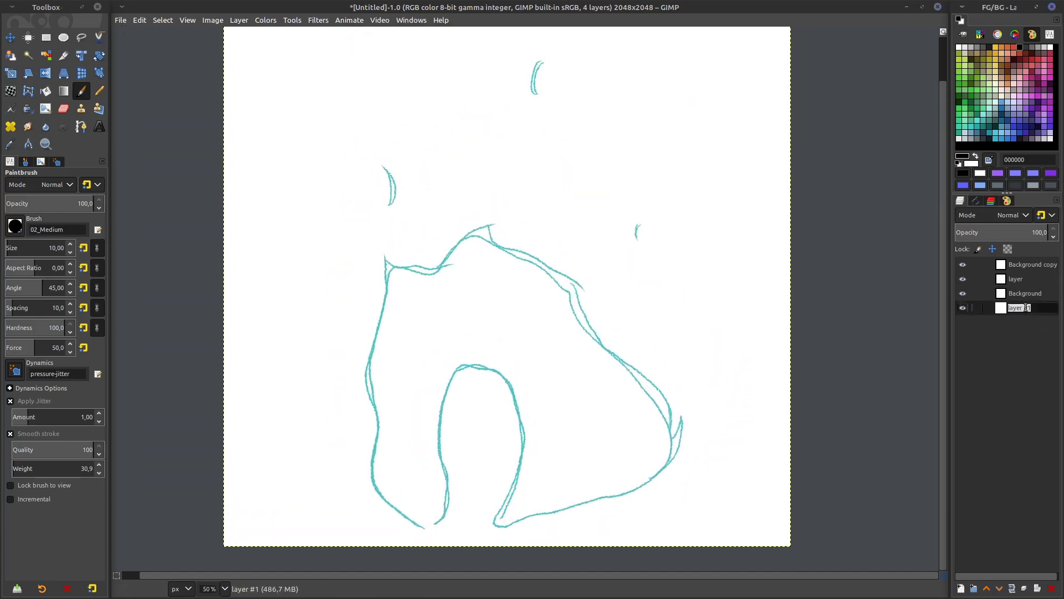
double_click(1027, 308)
text(01)
key(Return)
double_click(1030, 293)
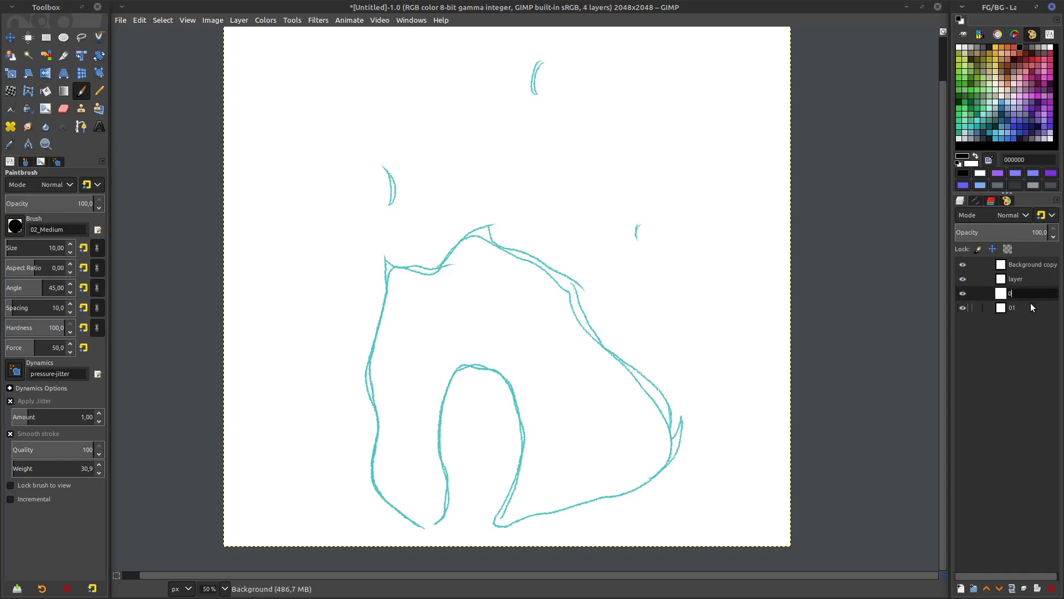
click(1026, 280)
double_click(1021, 280)
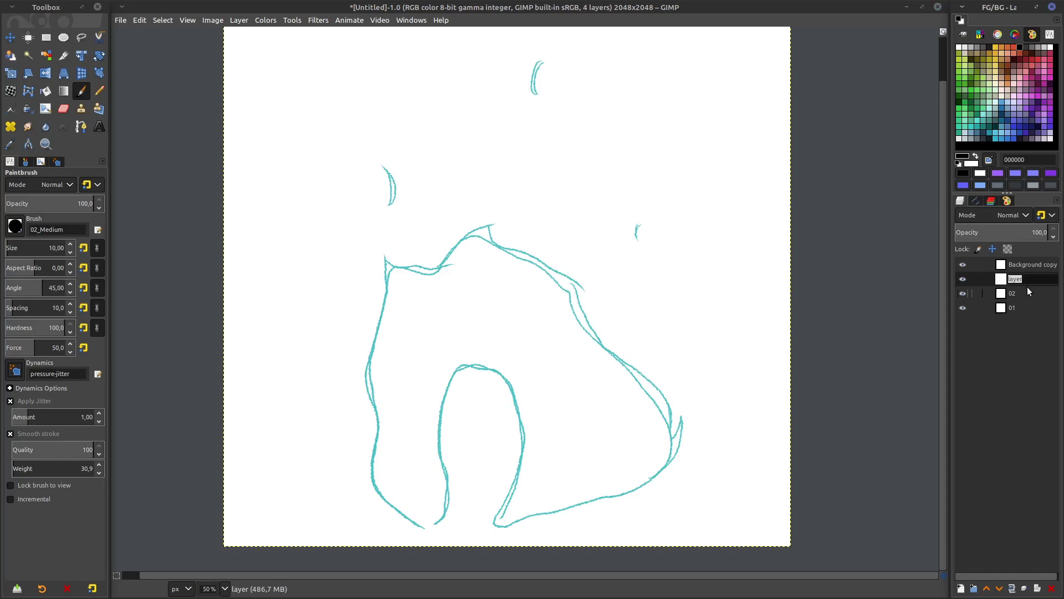
double_click(1026, 267)
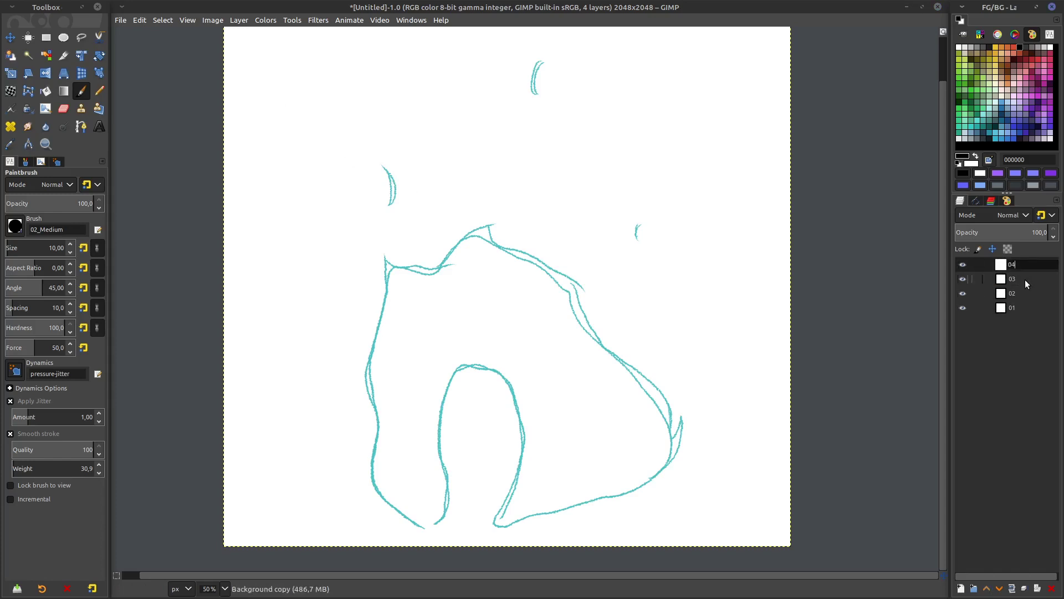
key(Return)
- Export the four layers as separate png files to the home folder with Export Layers
click(319, 20)
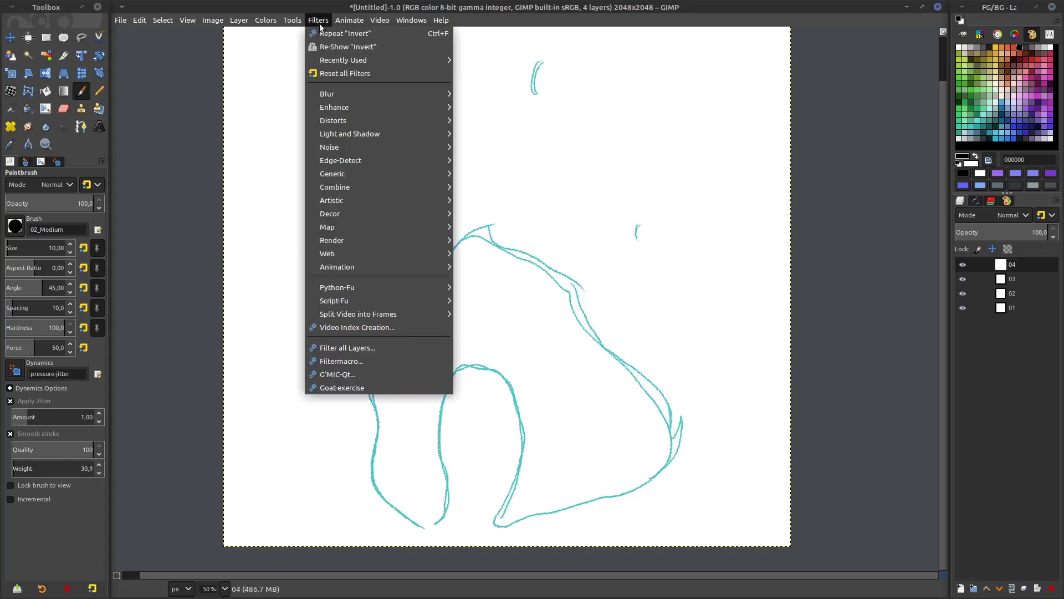
mouse_move(123, 22)
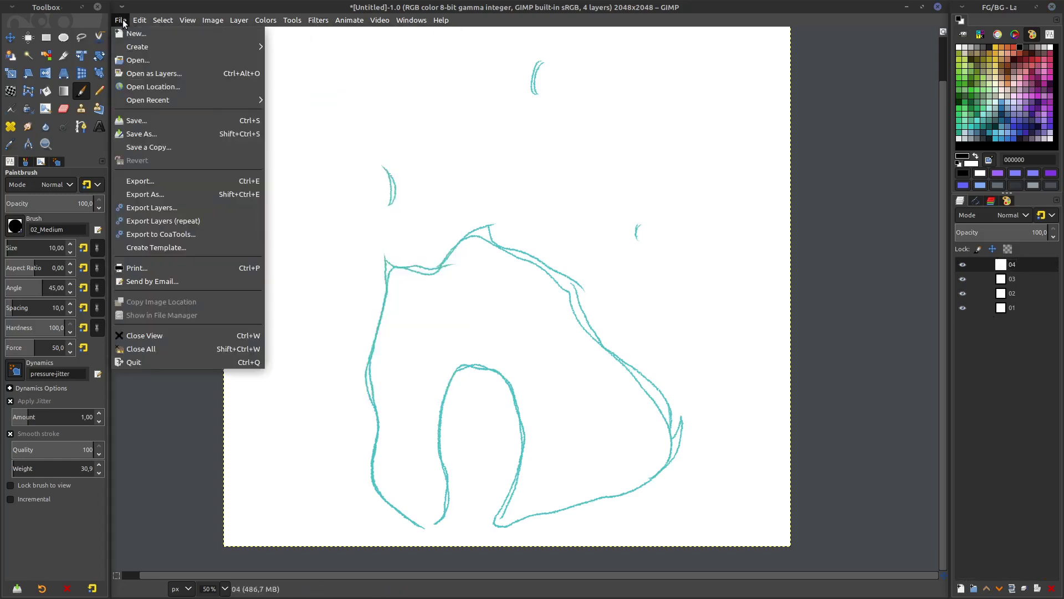
click(183, 208)
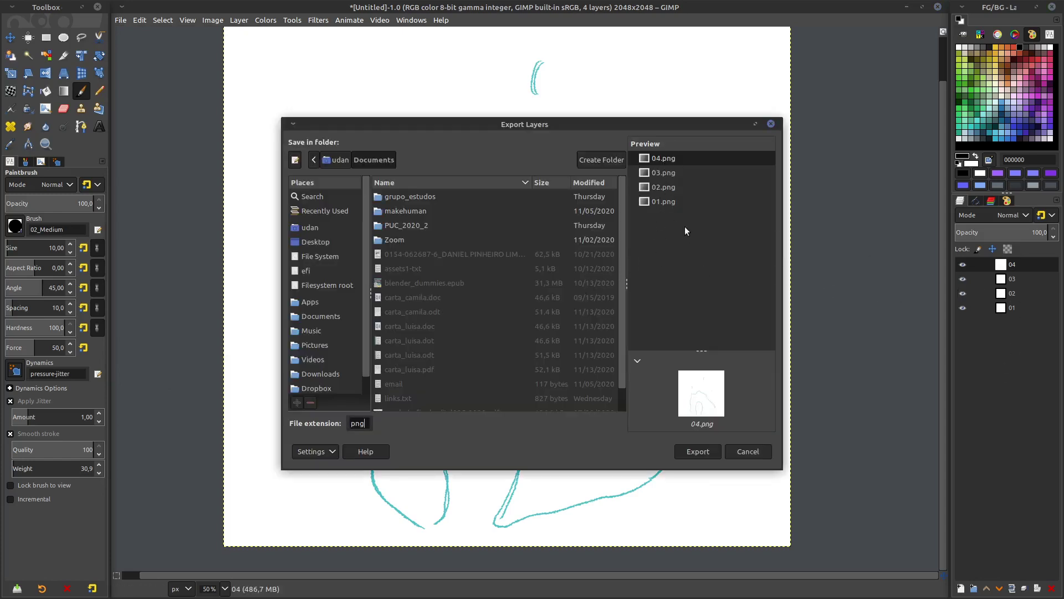
drag(666, 124, 654, 118)
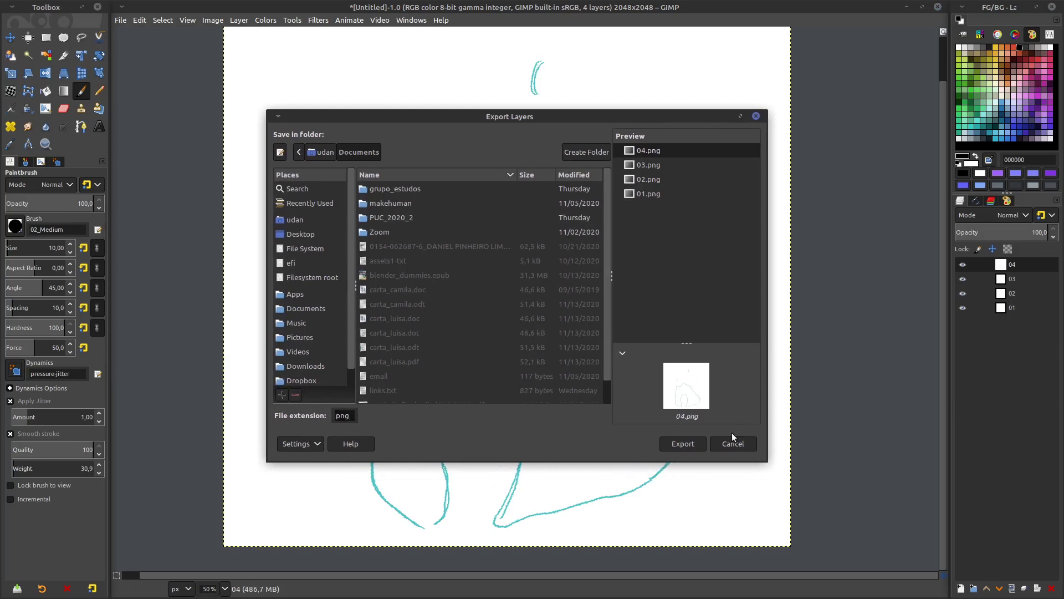
click(311, 293)
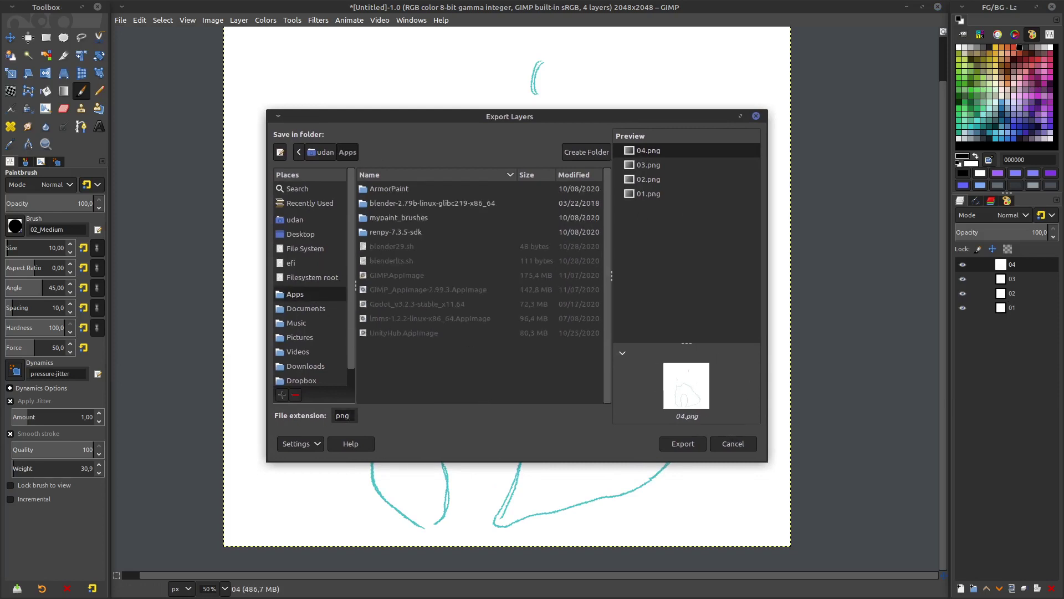
key(alt+Up)
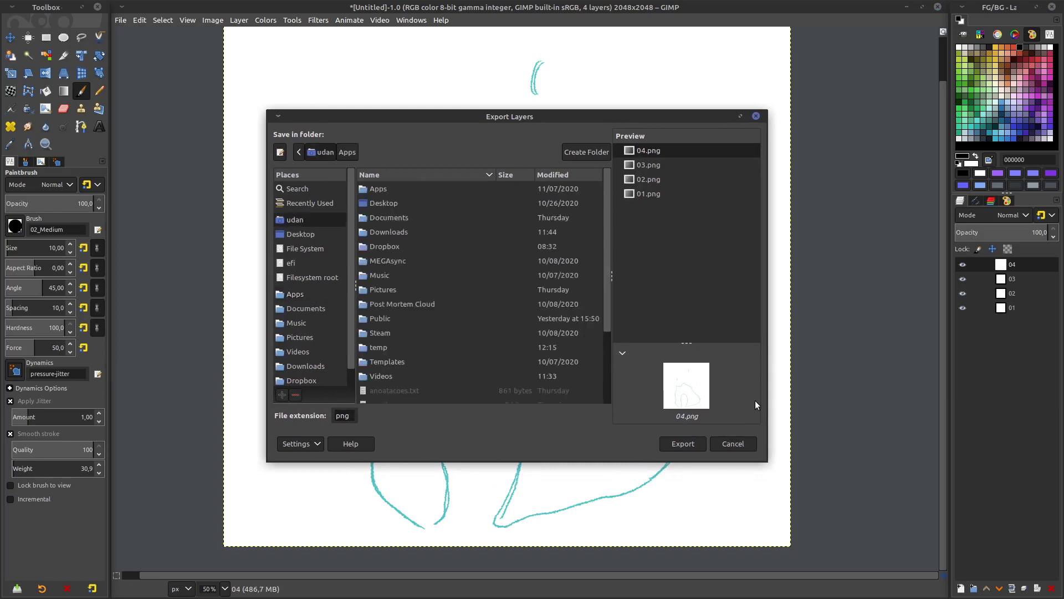
click(701, 443)
click(587, 415)
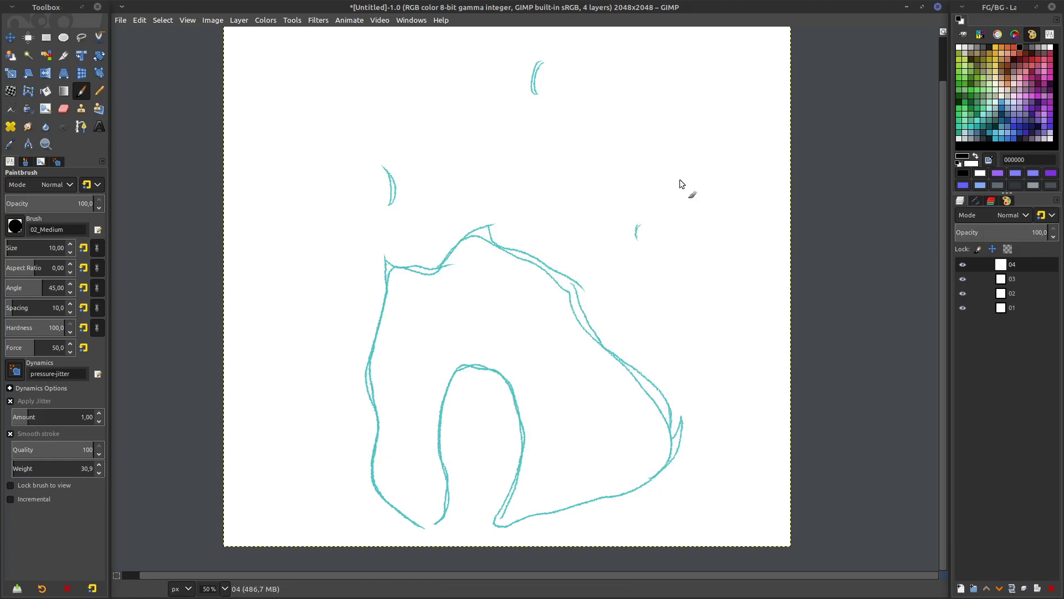
- Return to Blender and switch the 3D viewport showing the knight to Rendered shading
click(907, 7)
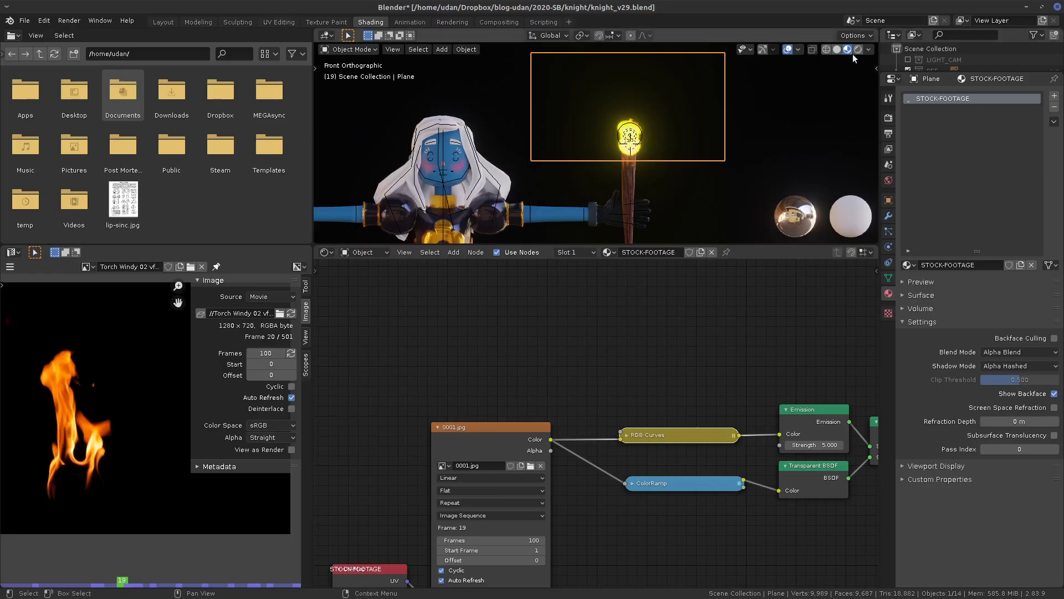
scroll(688, 145, up, 2)
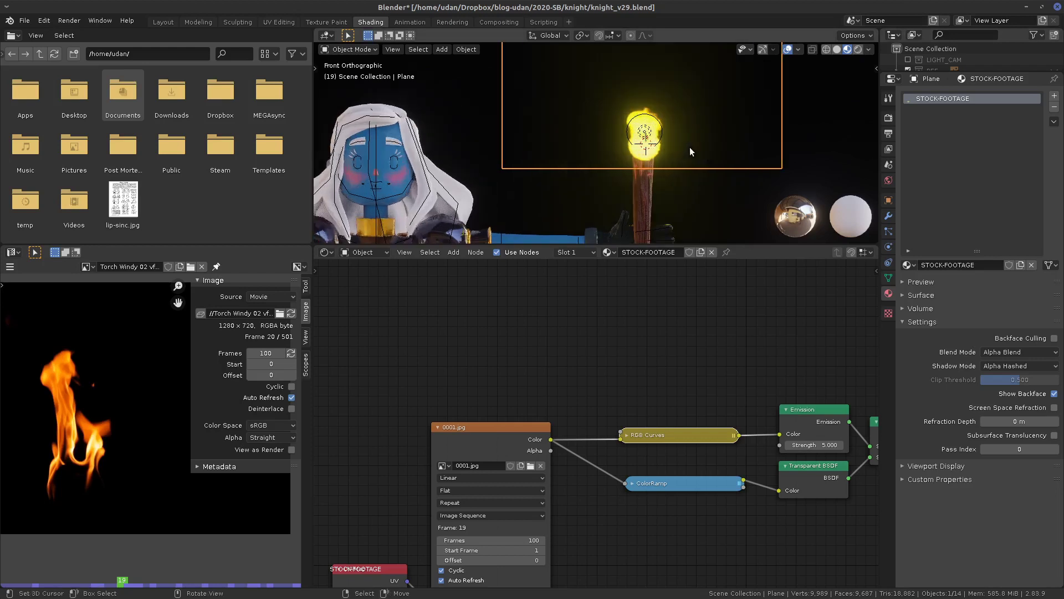
scroll(691, 150, down, 1)
scroll(688, 158, down, 2)
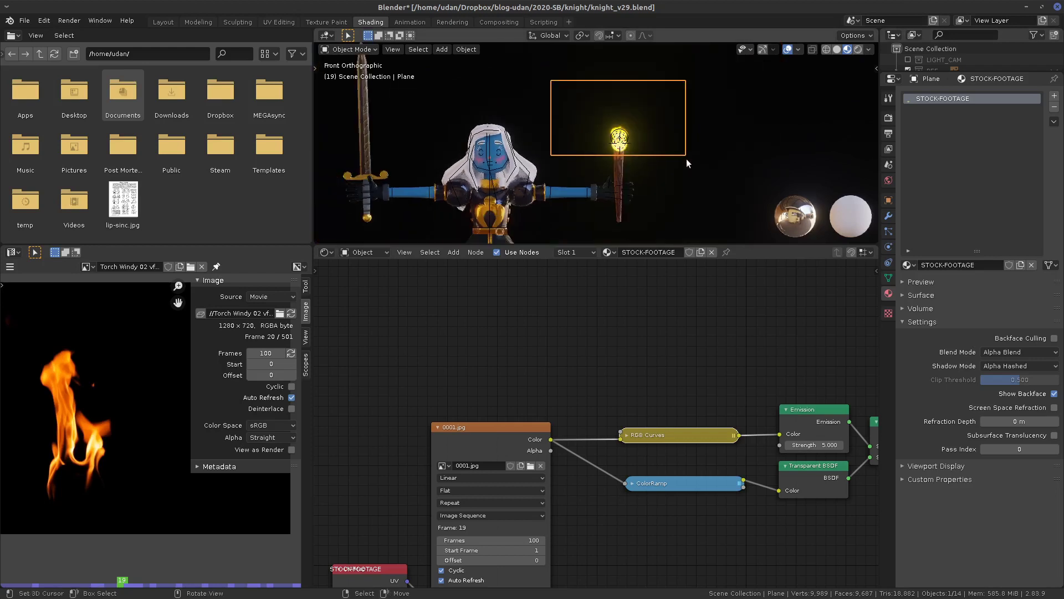
scroll(721, 175, up, 2)
shift+scroll(714, 148, up, 5)
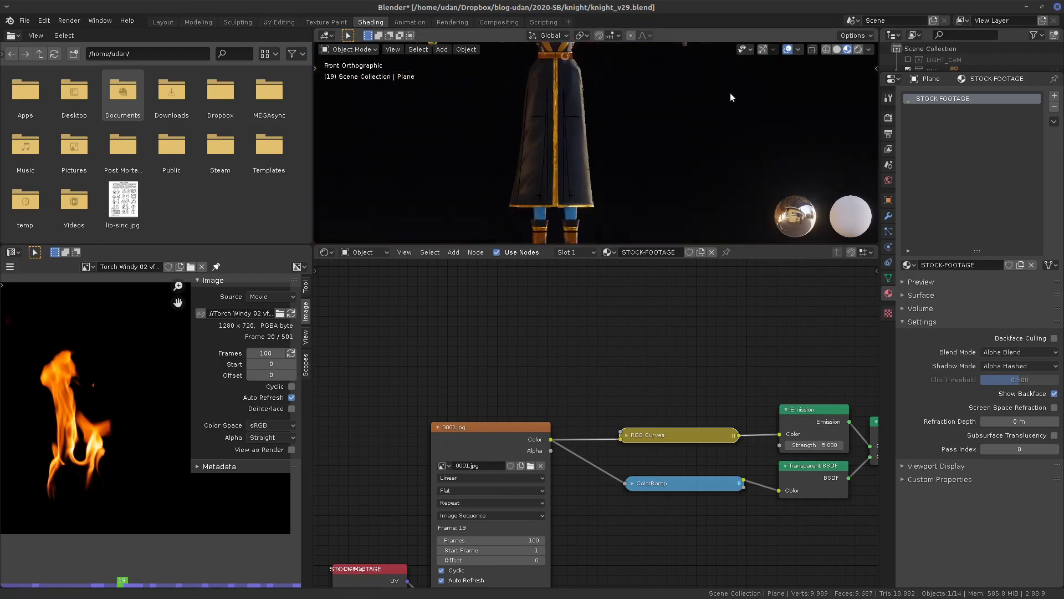
click(858, 50)
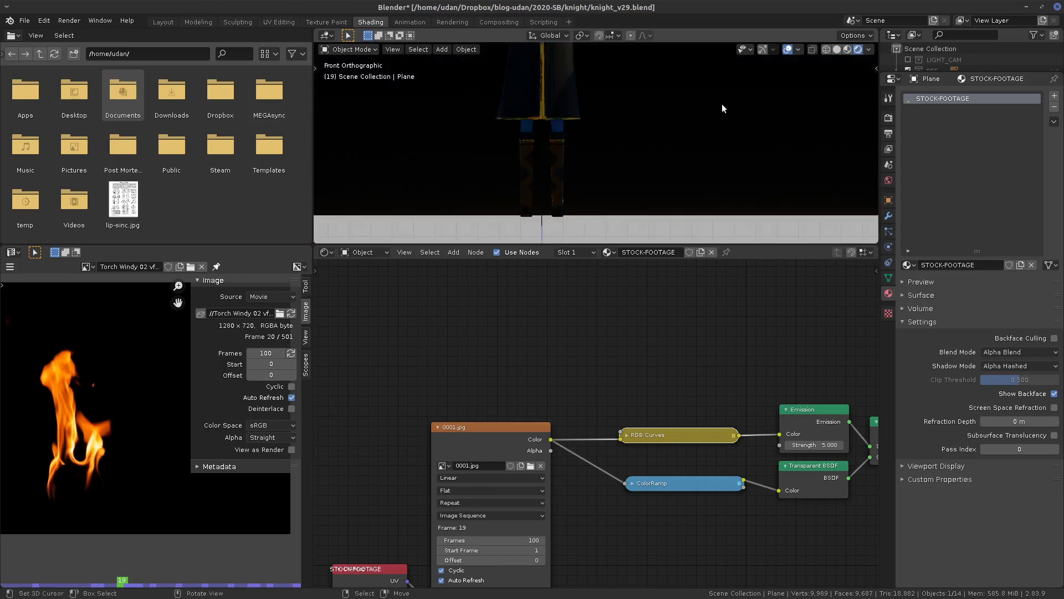
shift+middle_drag(657, 119, 647, 183)
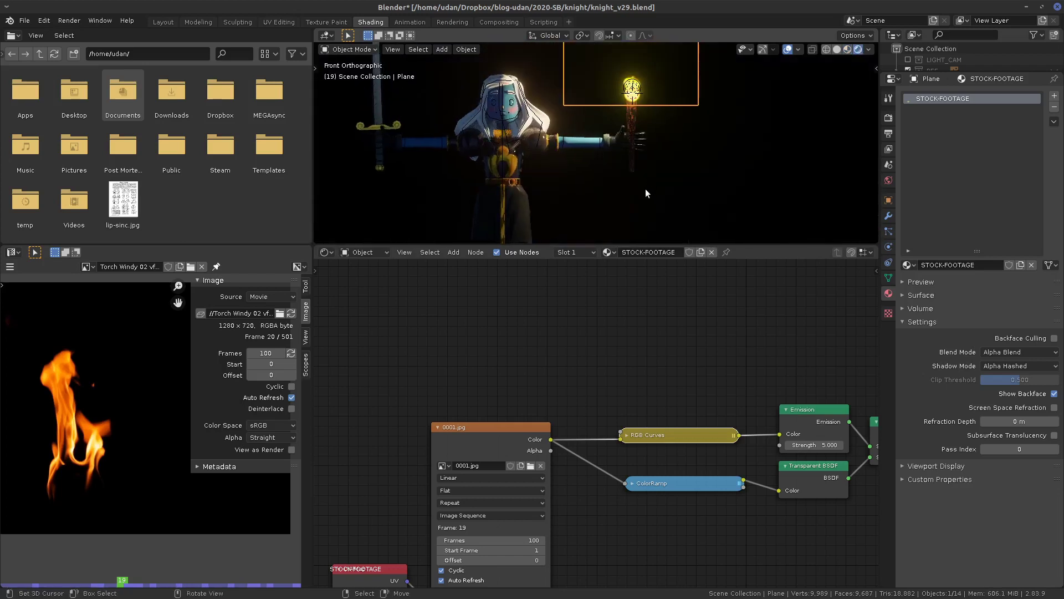
- Hide the viewport overlays and inspect the rendered knight and the glowing torch flame up close
click(788, 49)
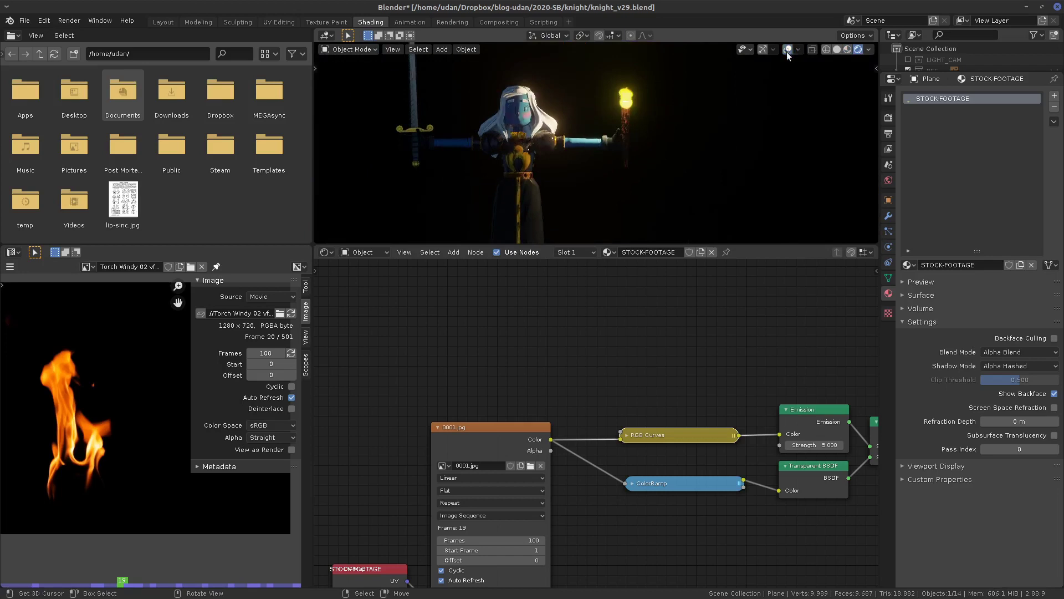
mouse_move(684, 175)
middle_down()
mouse_move(603, 188)
mouse_move(681, 178)
middle_up()
scroll(679, 181, down, 2)
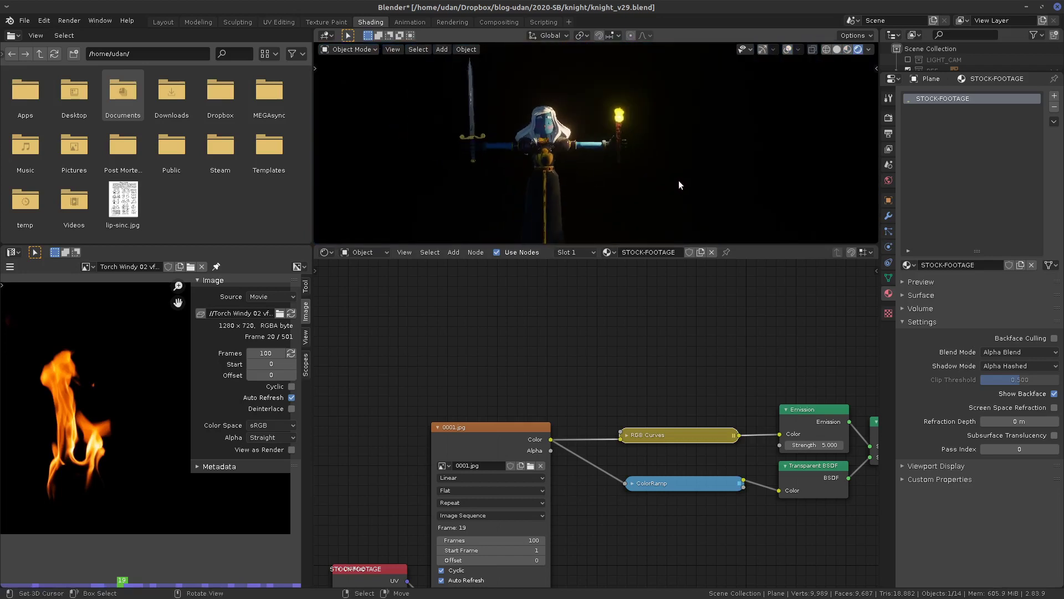
middle_drag(655, 154, 640, 177)
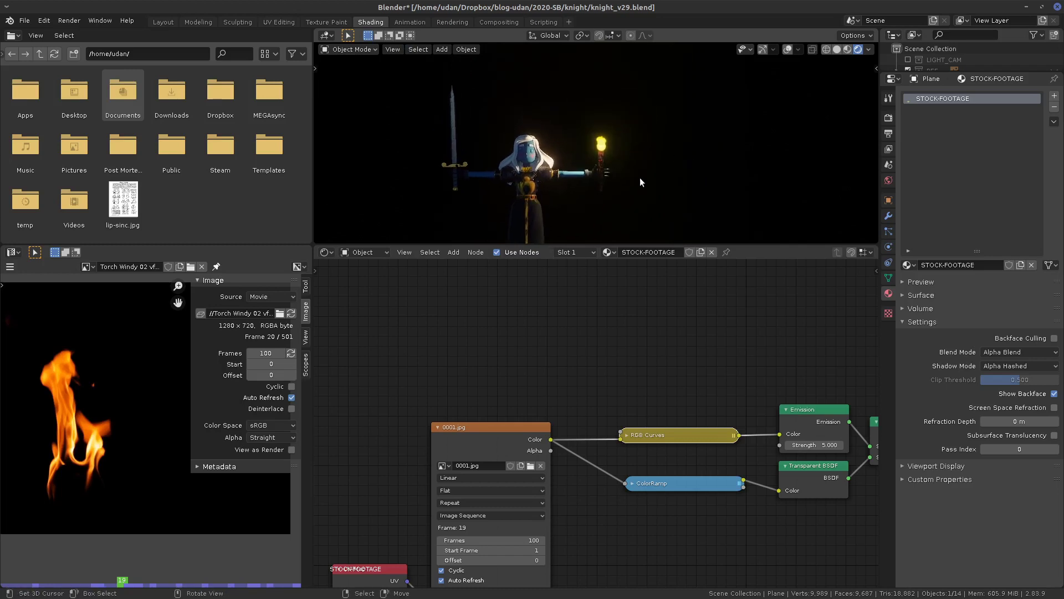
scroll(638, 174, up, 2)
scroll(635, 147, up, 3)
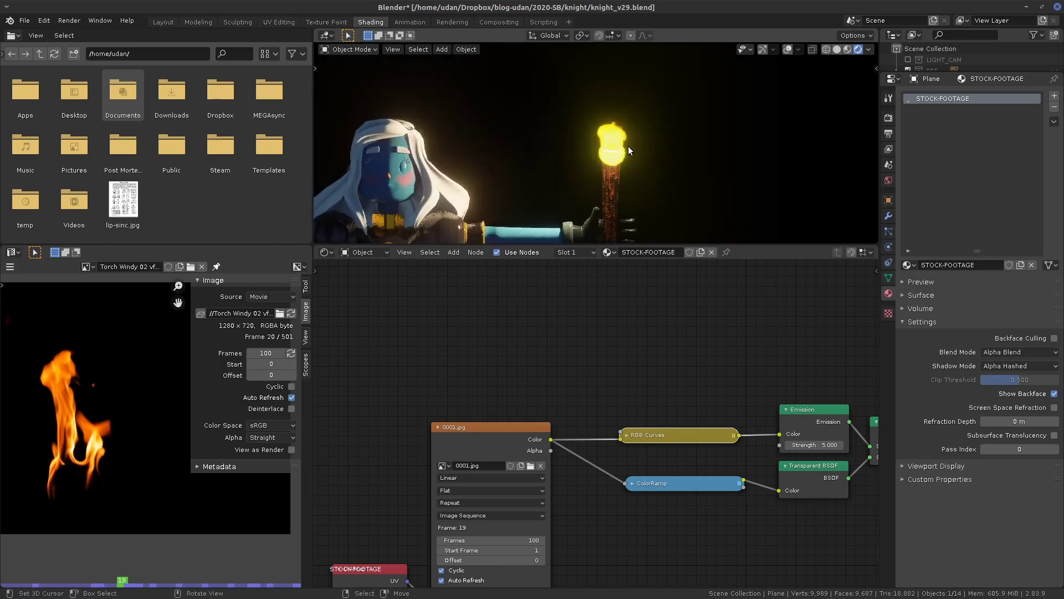
- Delete the background ground object and the stock-footage flame plane on top of the torch
click(625, 164)
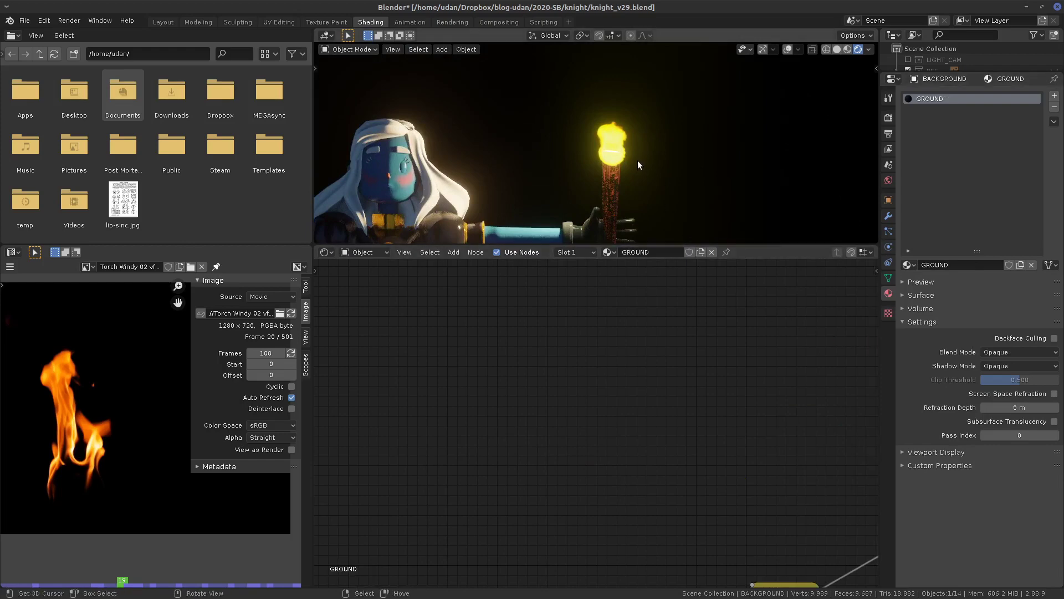
key(x)
click(638, 164)
click(631, 180)
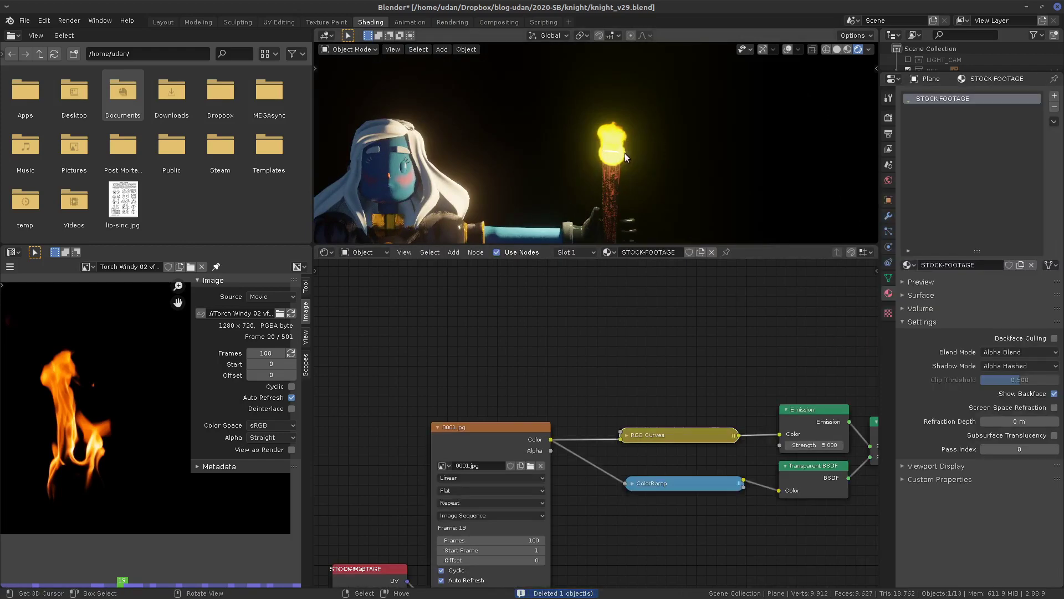
key(x)
click(628, 132)
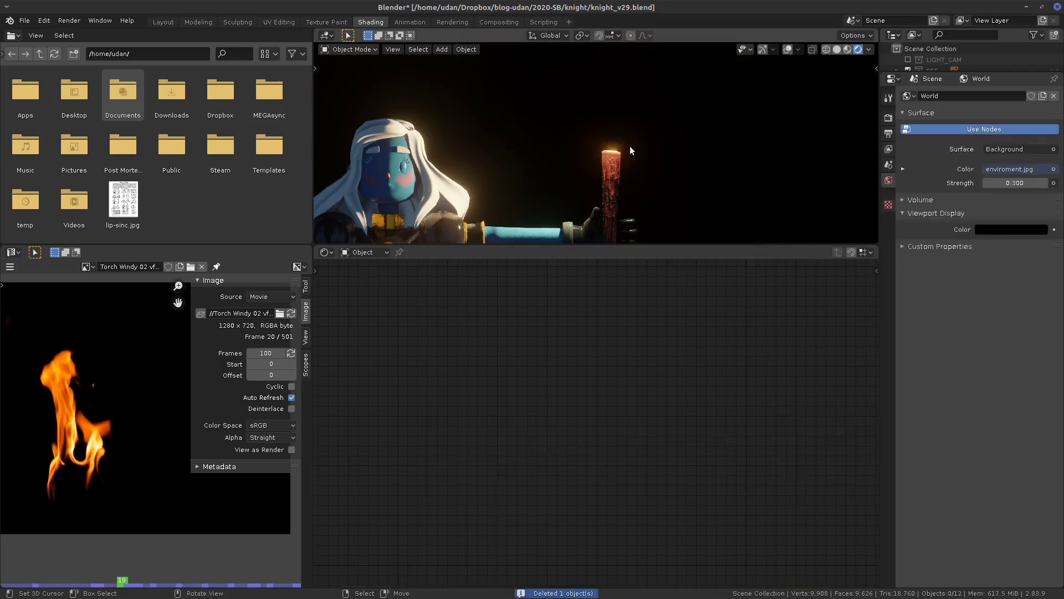
- Append the objects Field, Smoke Domain and Sphere from fire.blend into the knight scene
click(25, 23)
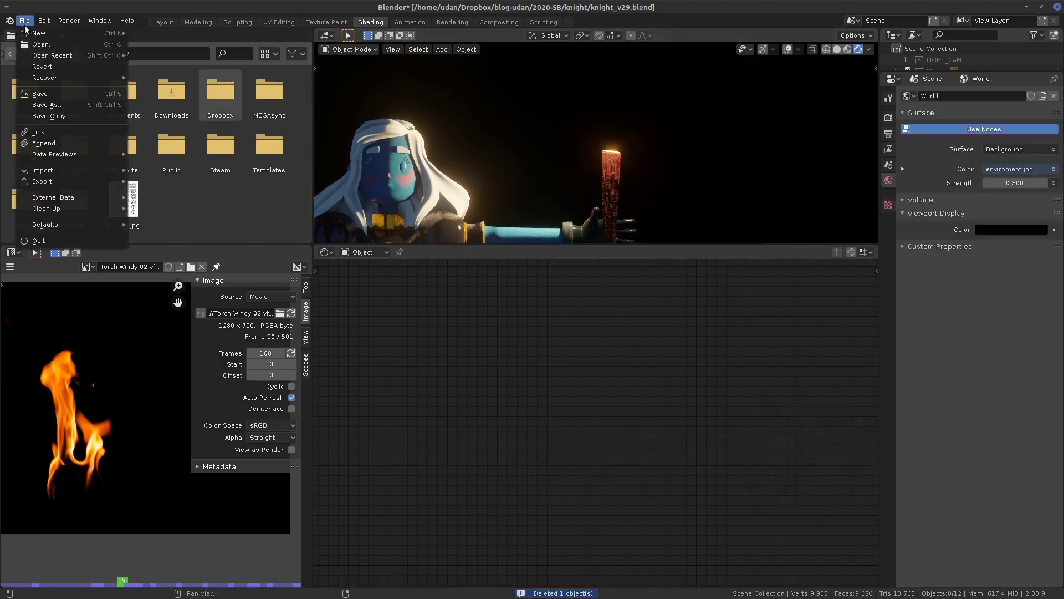
click(90, 140)
double_click(434, 230)
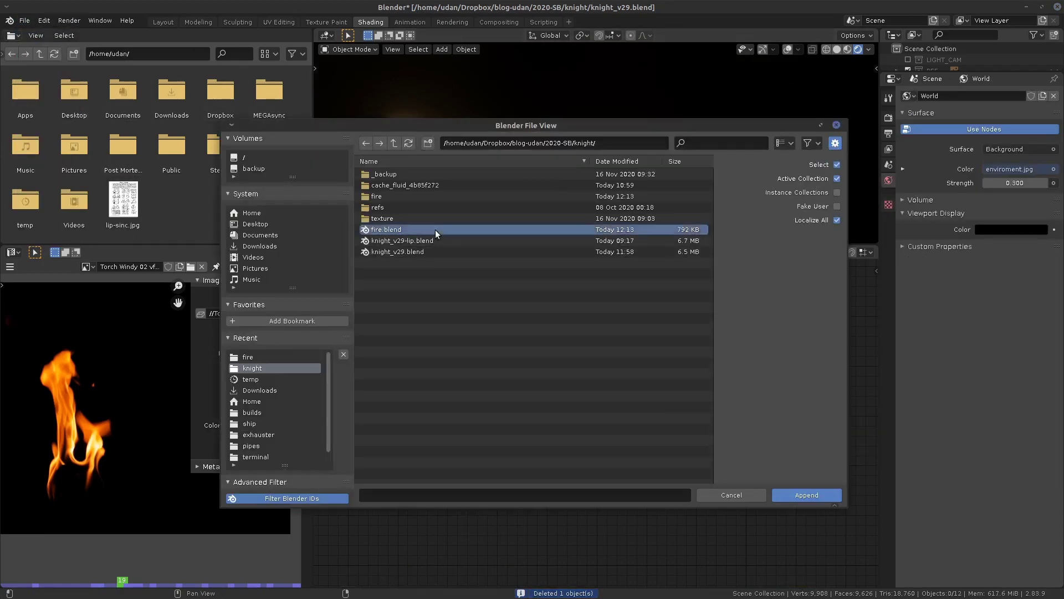
double_click(417, 251)
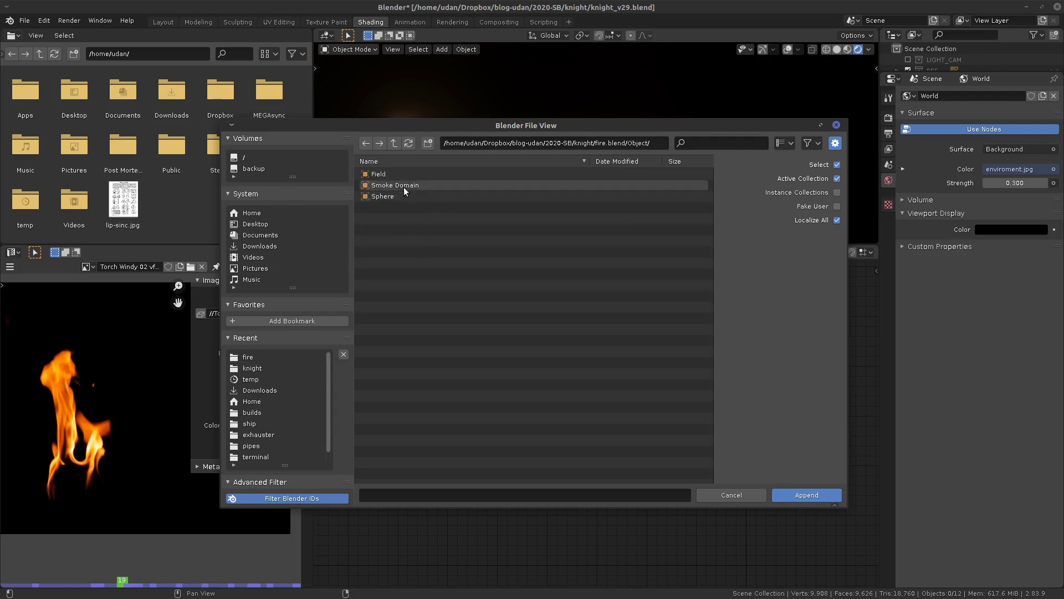
click(396, 176)
shift+click(391, 195)
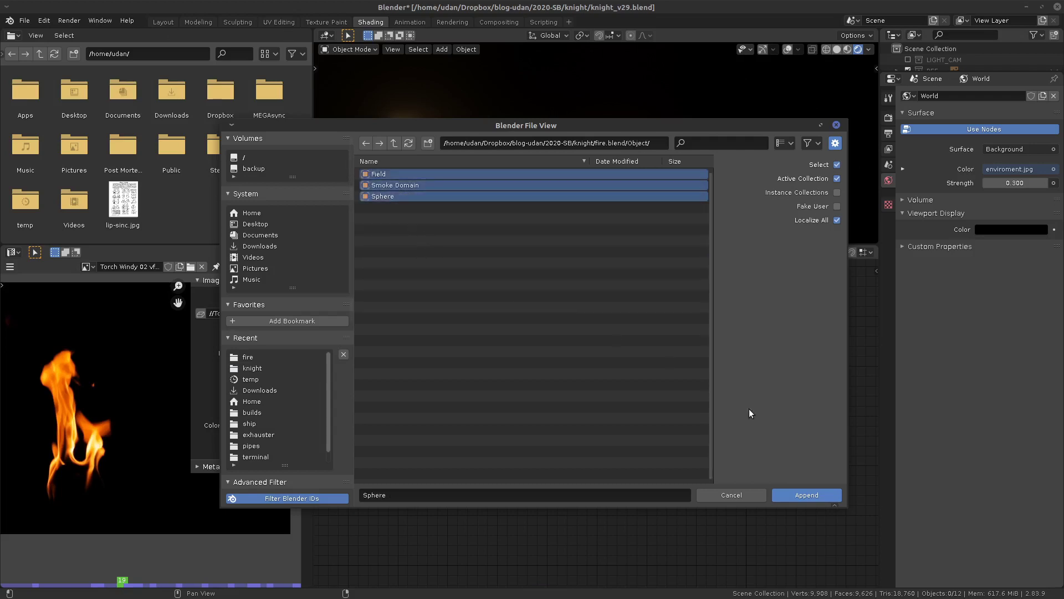
click(811, 489)
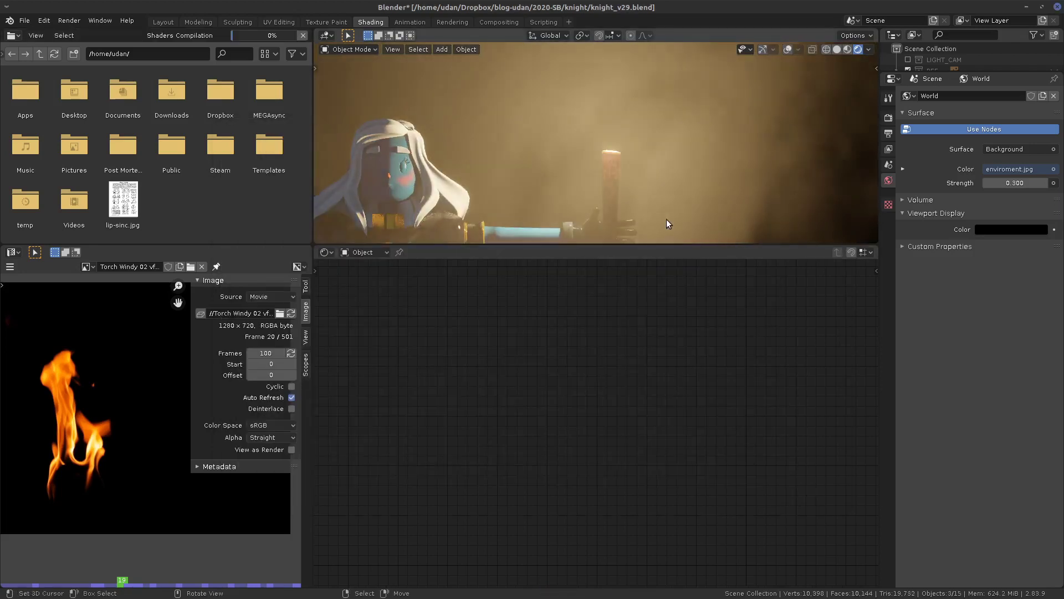
- Set the knight's viewport to Solid shading to see the appended fire's extent, and change to the Layout workspace
scroll(663, 215, down, 8)
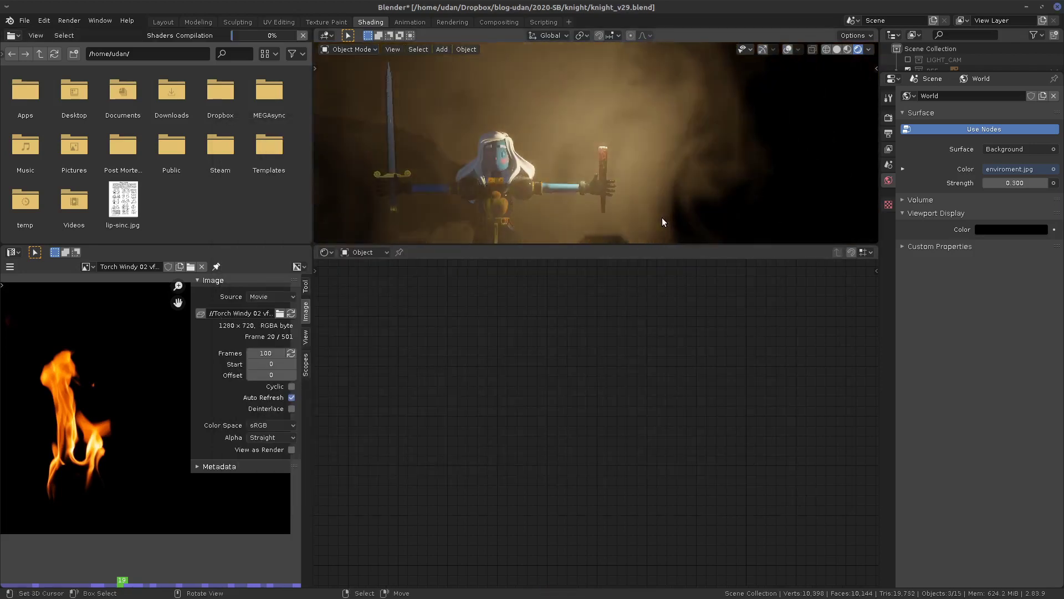
middle_drag(656, 235, 694, 201)
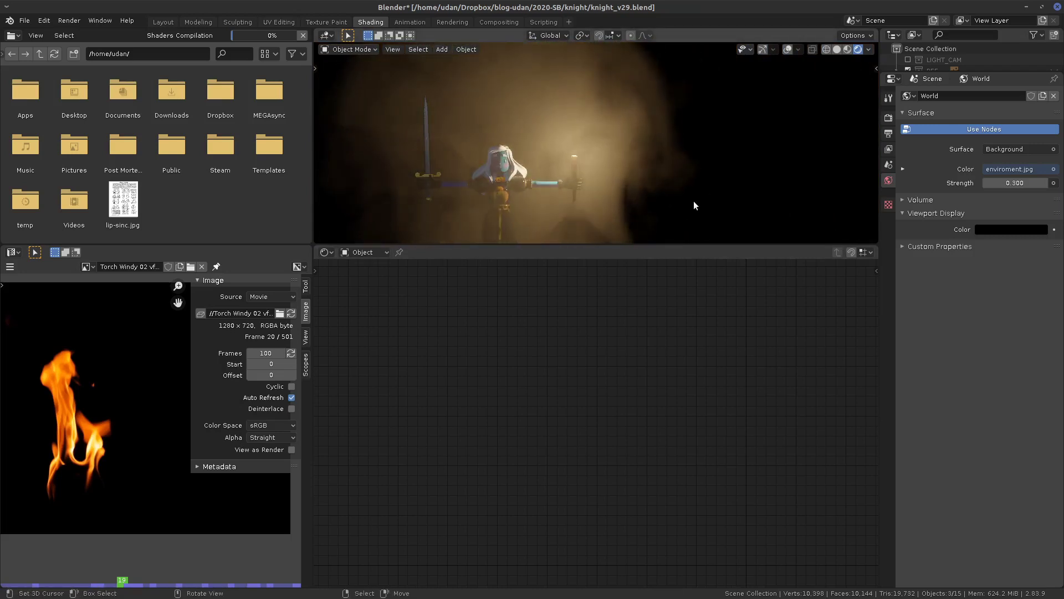
click(837, 49)
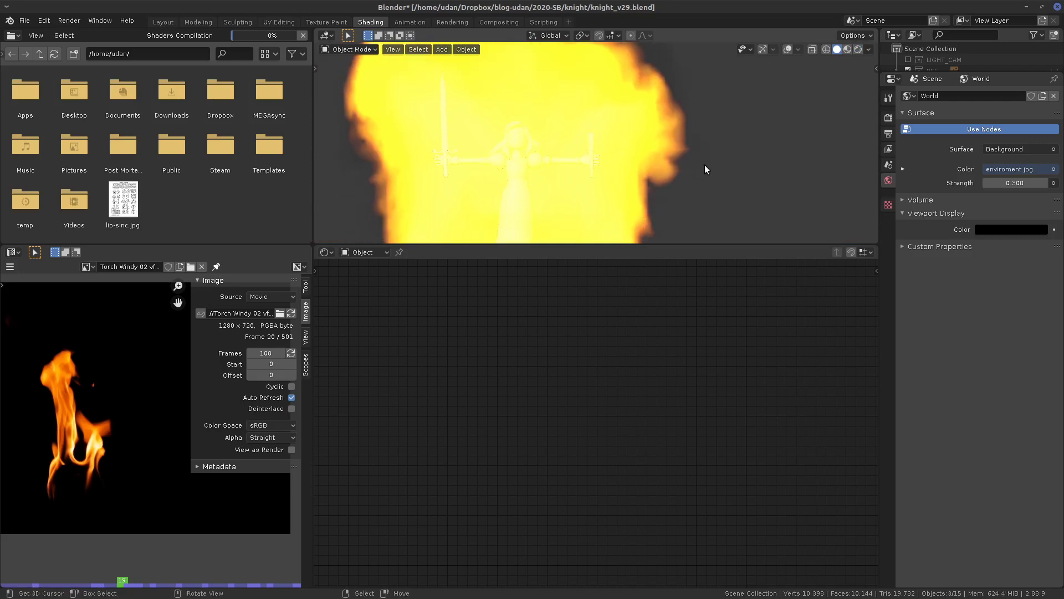
scroll(700, 174, down, 5)
scroll(694, 183, down, 1)
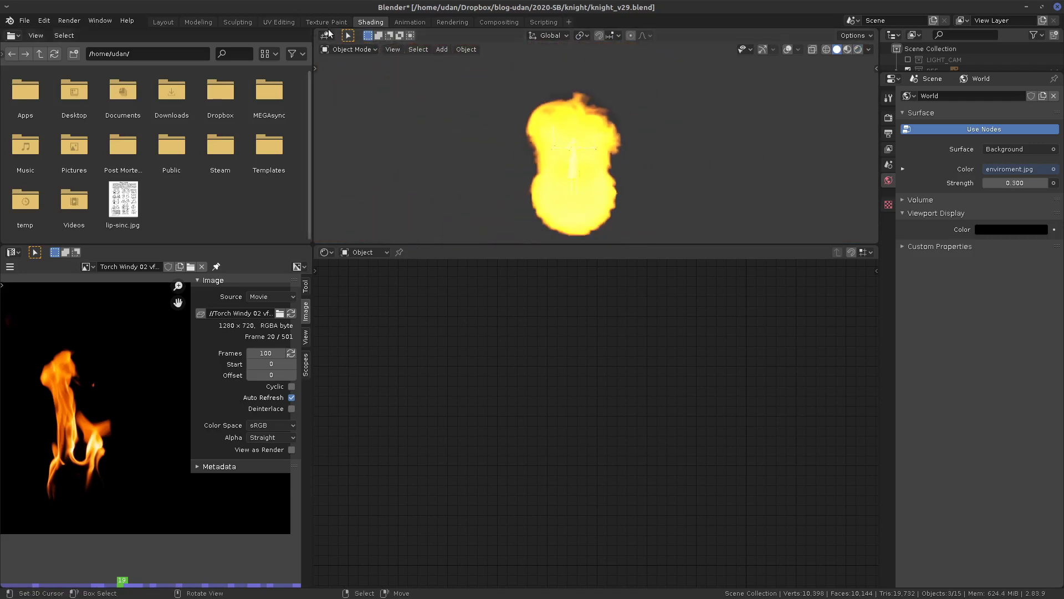
click(163, 22)
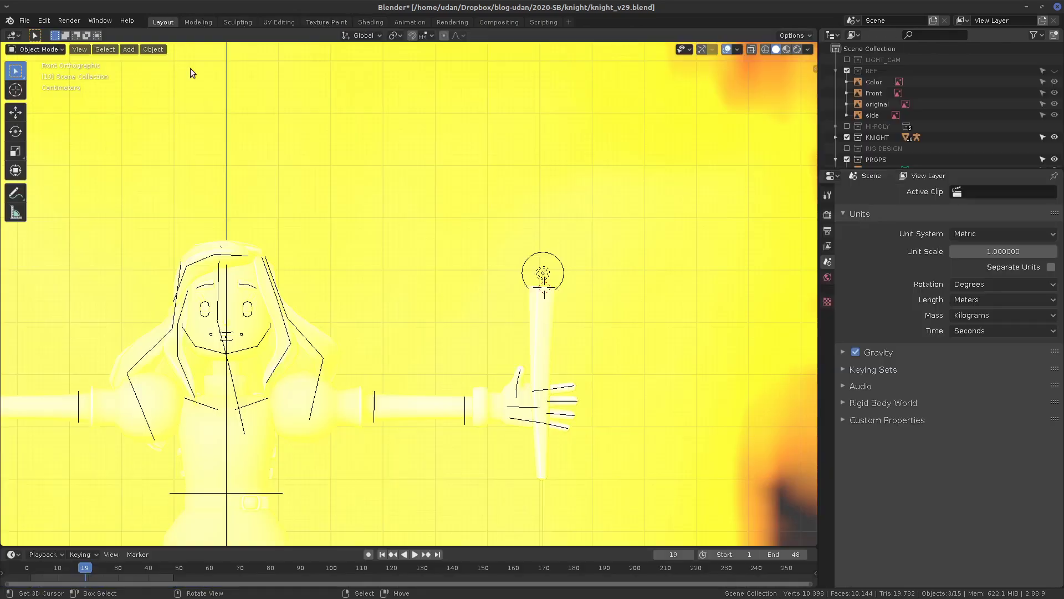
- Select the emitter sphere and the smoke domain together and scale them down to about 0.118
scroll(553, 328, down, 8)
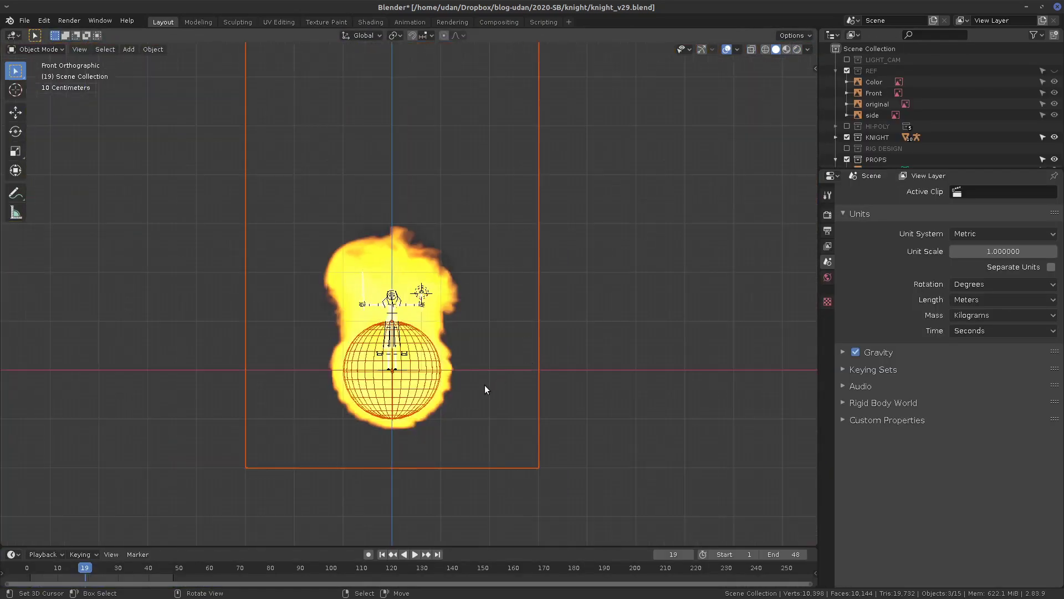
click(435, 399)
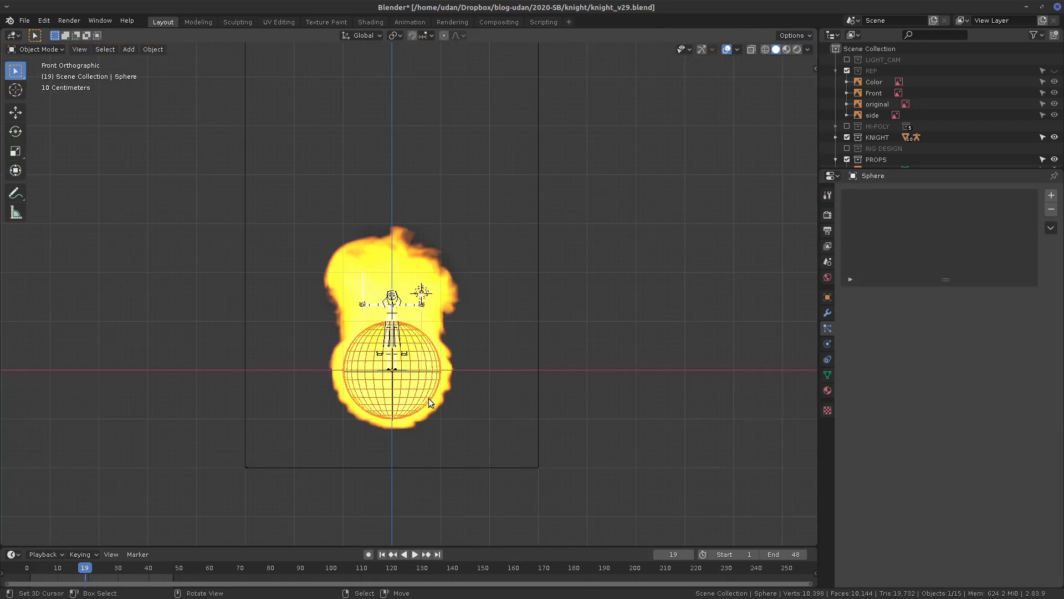
shift+click(483, 466)
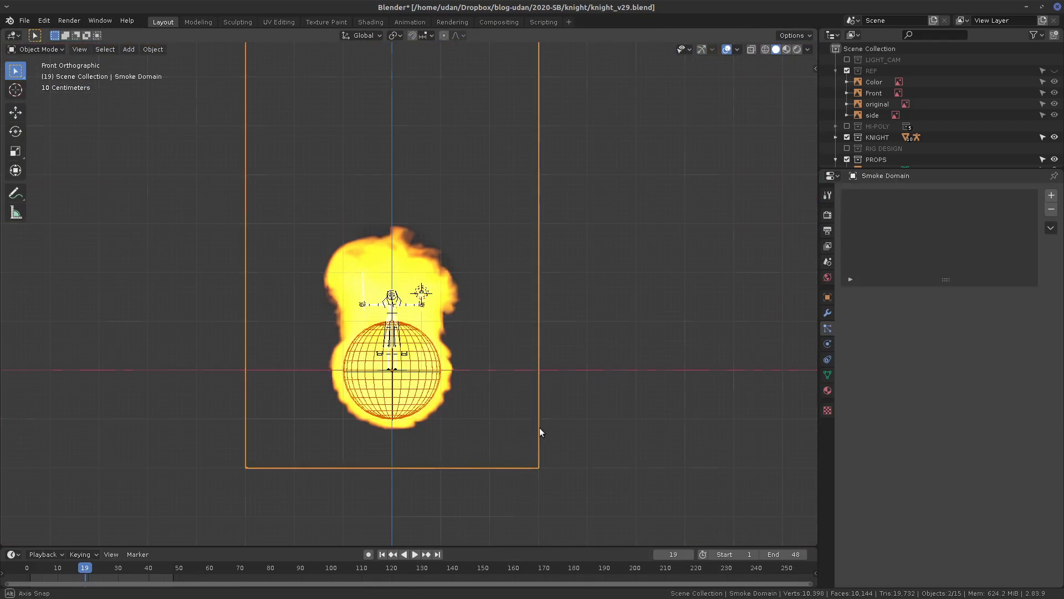
middle_drag(540, 432, 546, 448)
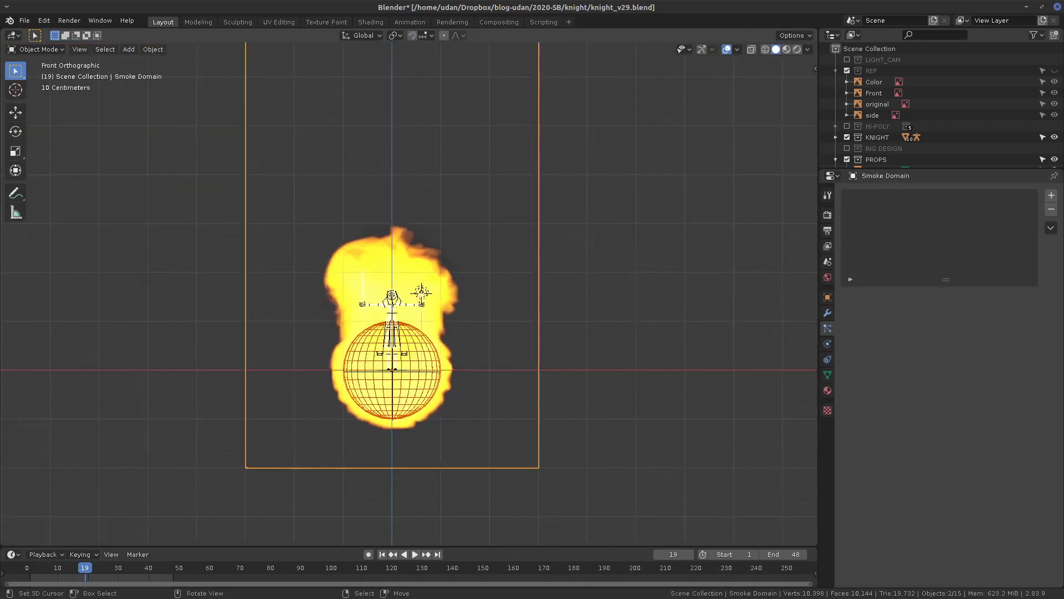
key(s)
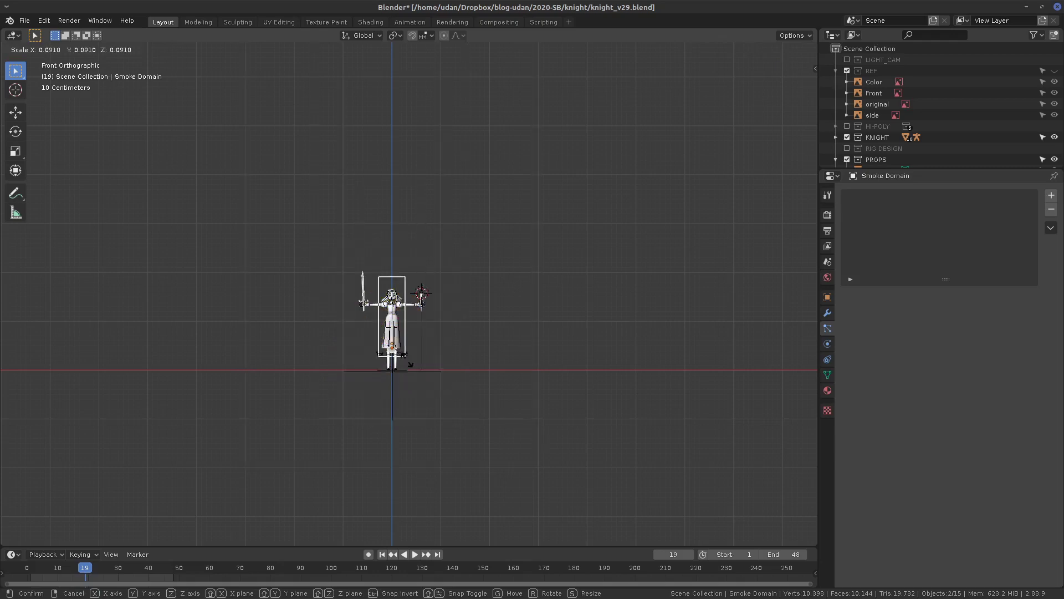
click(433, 369)
- Move the sphere and smoke domain onto the torch head, about 0.605 m in X and 1.143 m in Z
scroll(421, 388, up, 7)
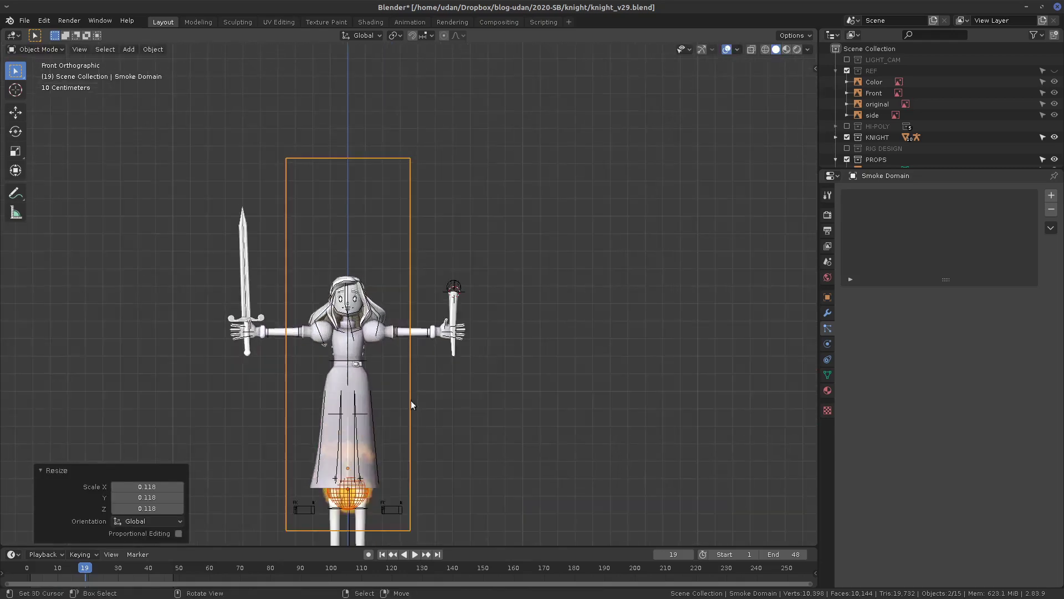
key(g)
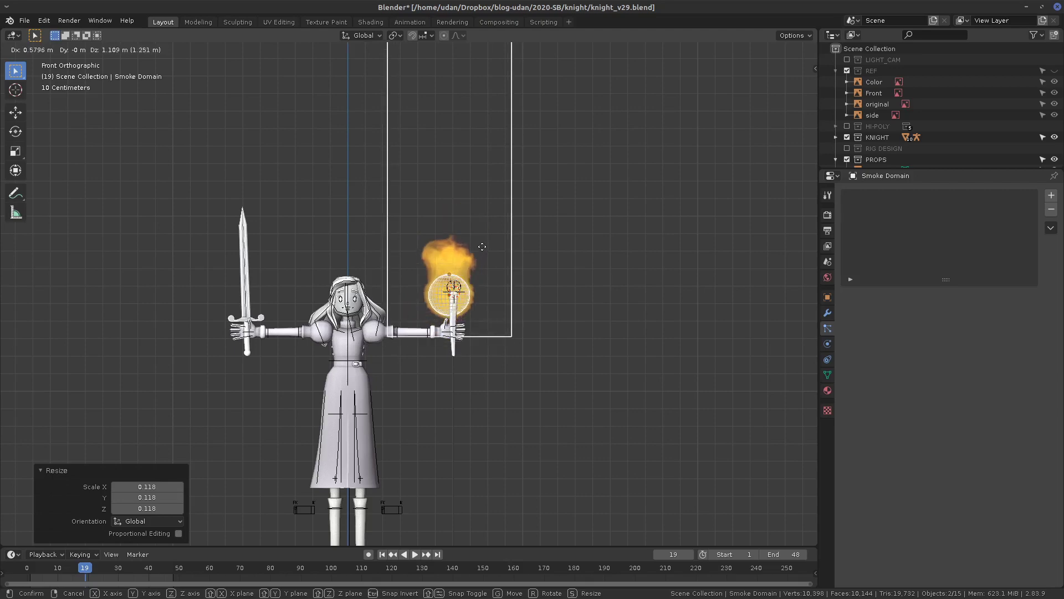
click(483, 246)
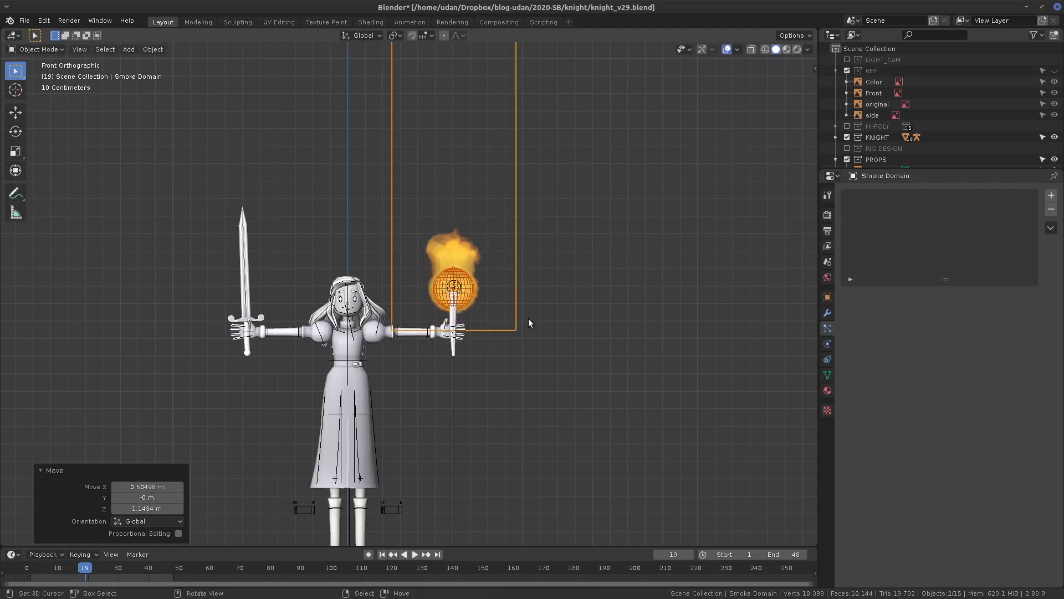
- Scale the sphere and smoke domain by about 0.335 and lower them about 0.058 m onto the torch tip
scroll(527, 321, up, 5)
scroll(643, 355, up, 2)
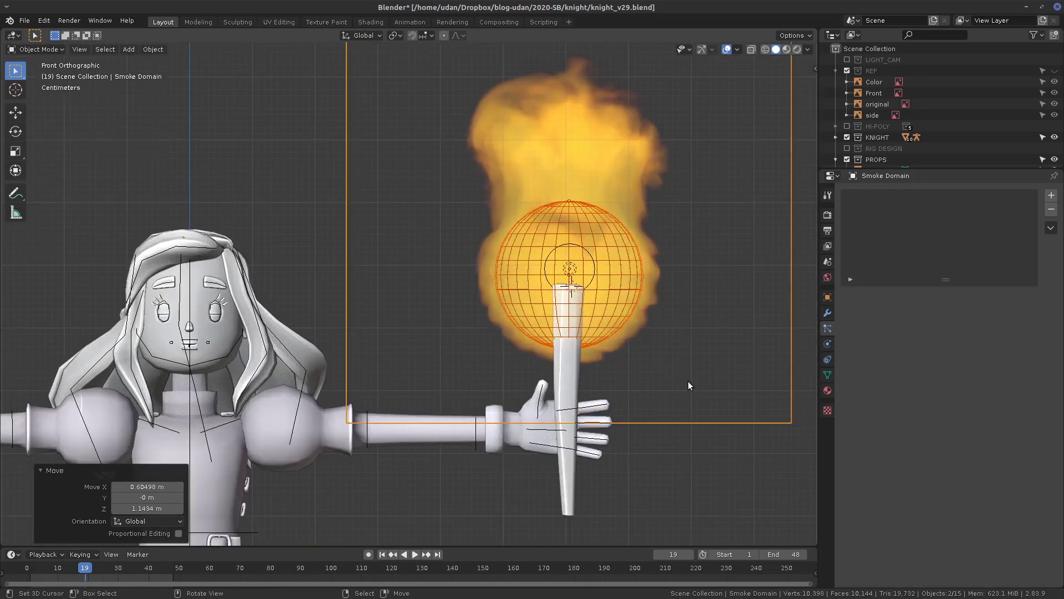
key(s)
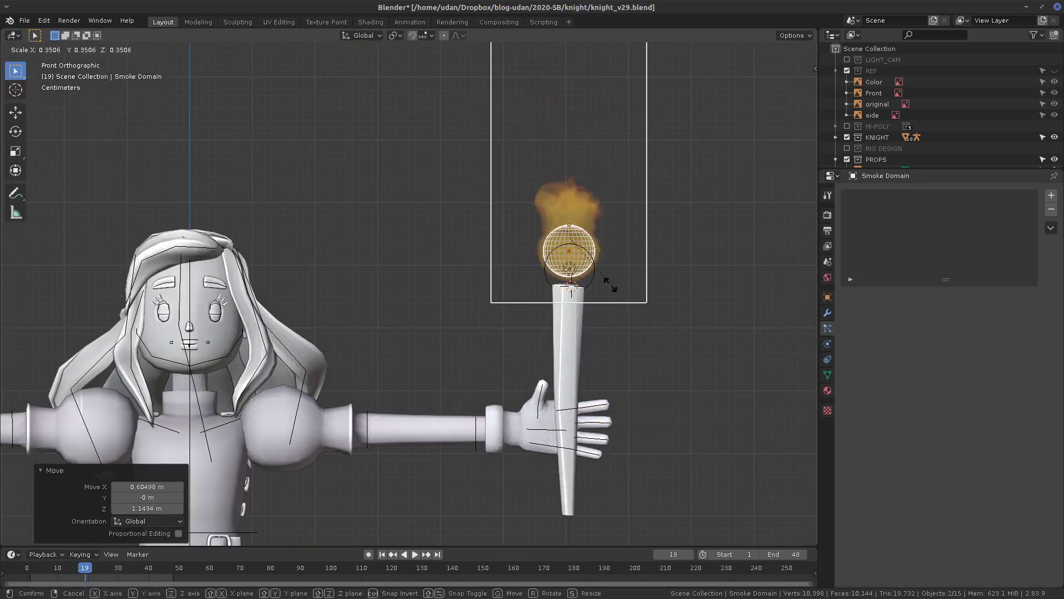
click(587, 256)
key(g)
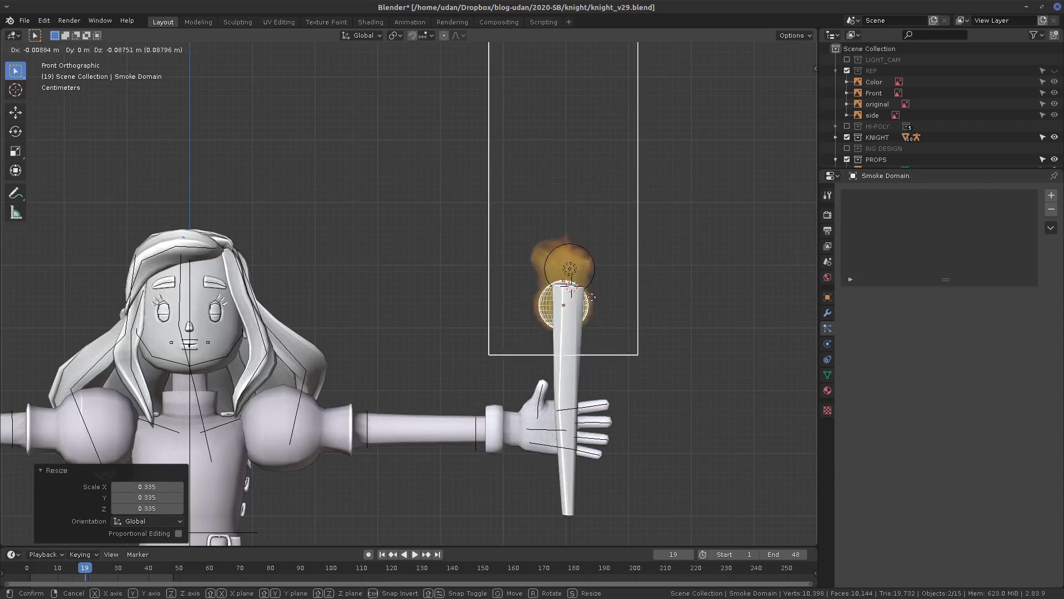
click(592, 296)
- Move the sphere and smoke domain about -0.035 m along the Y axis to centre them over the torch
middle_drag(592, 296, 686, 308)
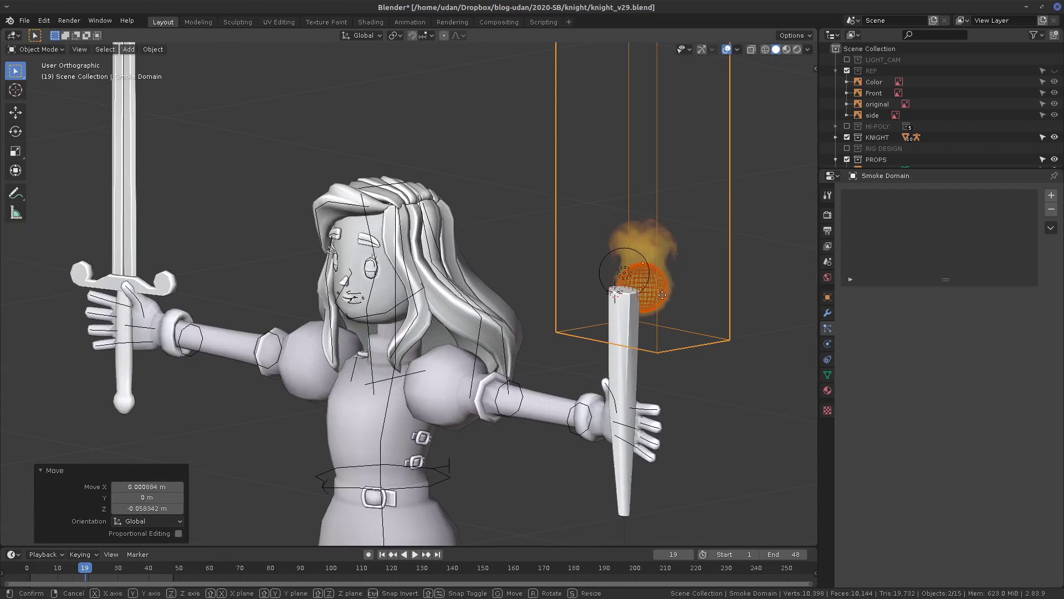
click(666, 287)
key(g)
key(y)
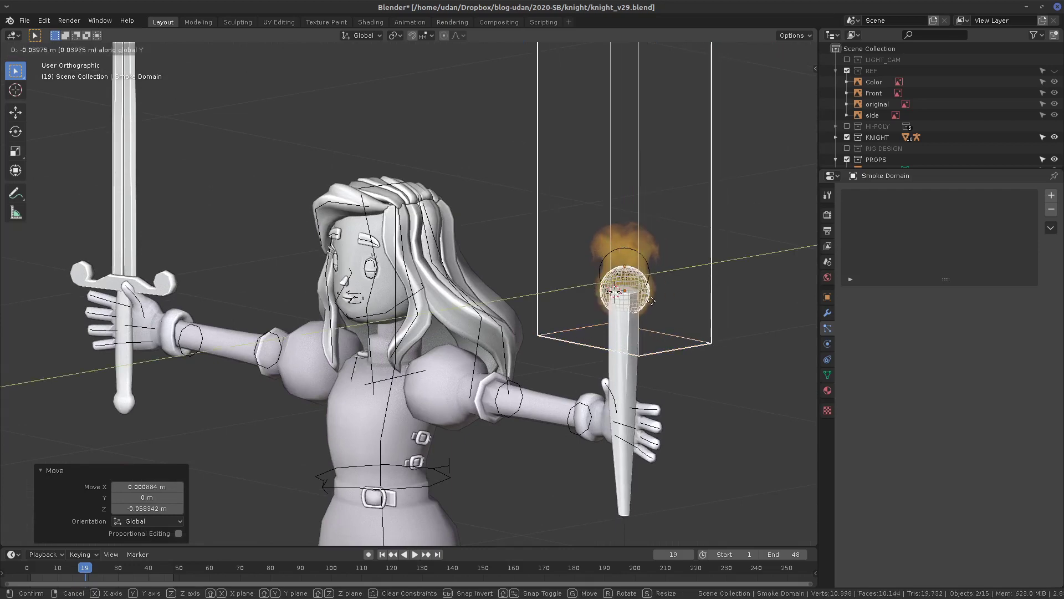
click(655, 302)
- Switch the Layout viewport to Rendered shading and inspect the simulated fire on the torch
mouse_move(664, 287)
middle_down()
mouse_move(663, 302)
mouse_move(511, 281)
mouse_move(760, 294)
mouse_move(708, 293)
mouse_move(673, 307)
mouse_move(663, 267)
mouse_move(621, 257)
middle_up()
click(787, 49)
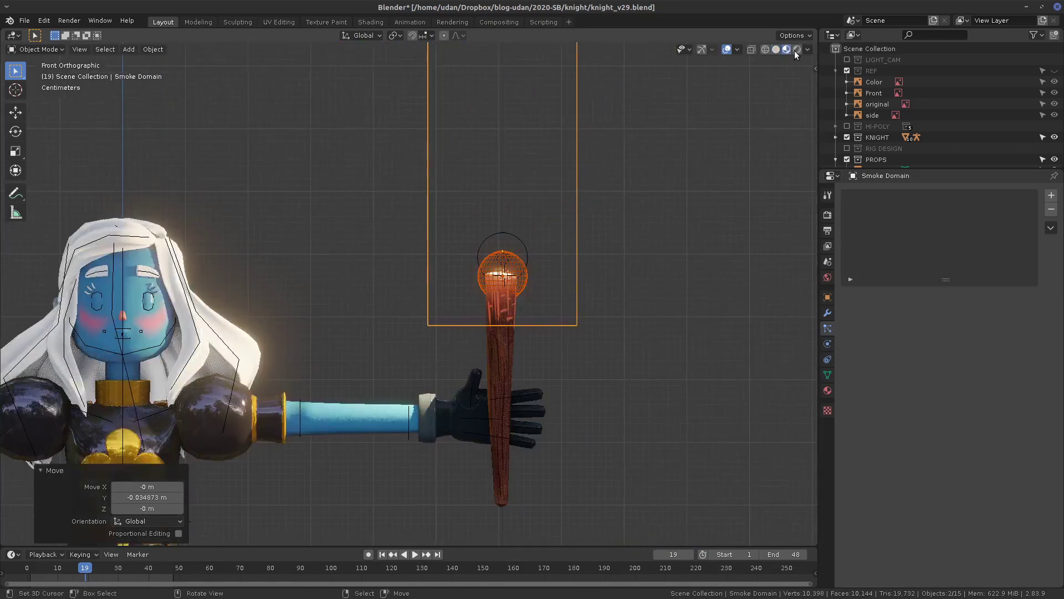
click(797, 50)
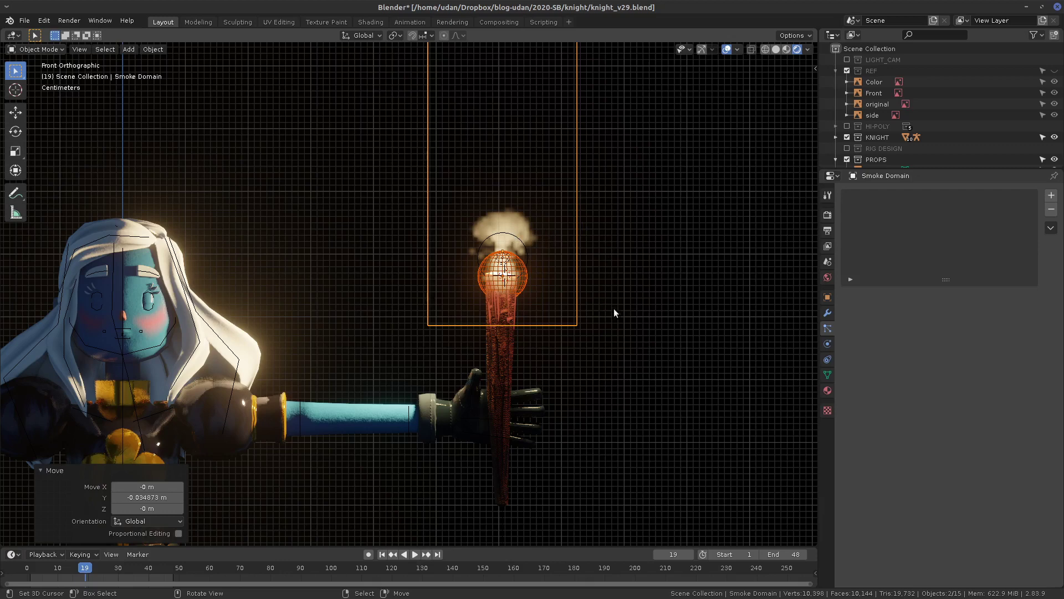
middle_drag(614, 308, 581, 316)
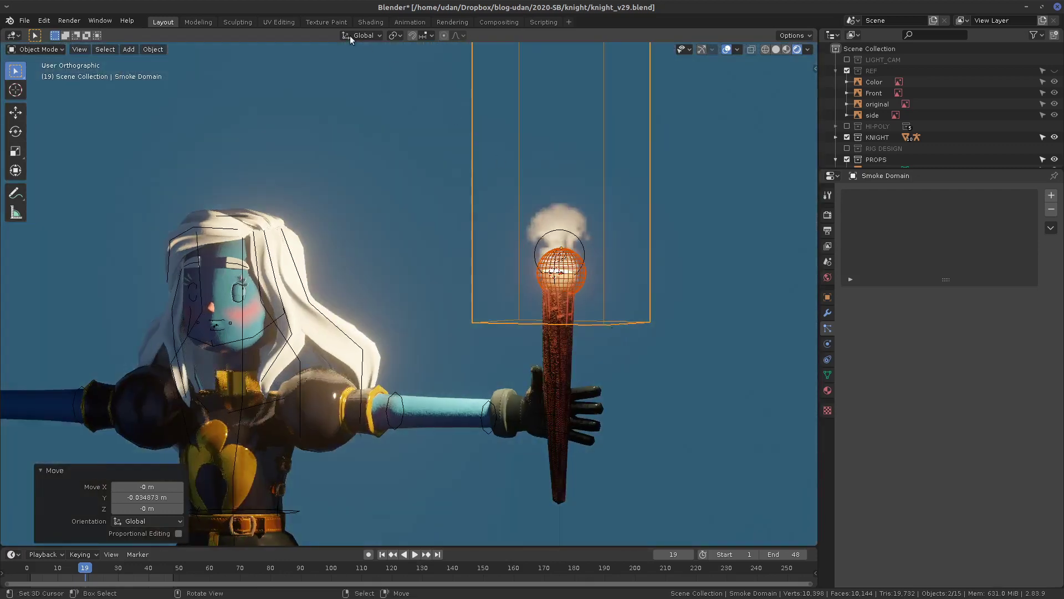
- Open the Shading workspace, turn on the 3D view's overlays and select the smoke domain around the torch head
click(370, 22)
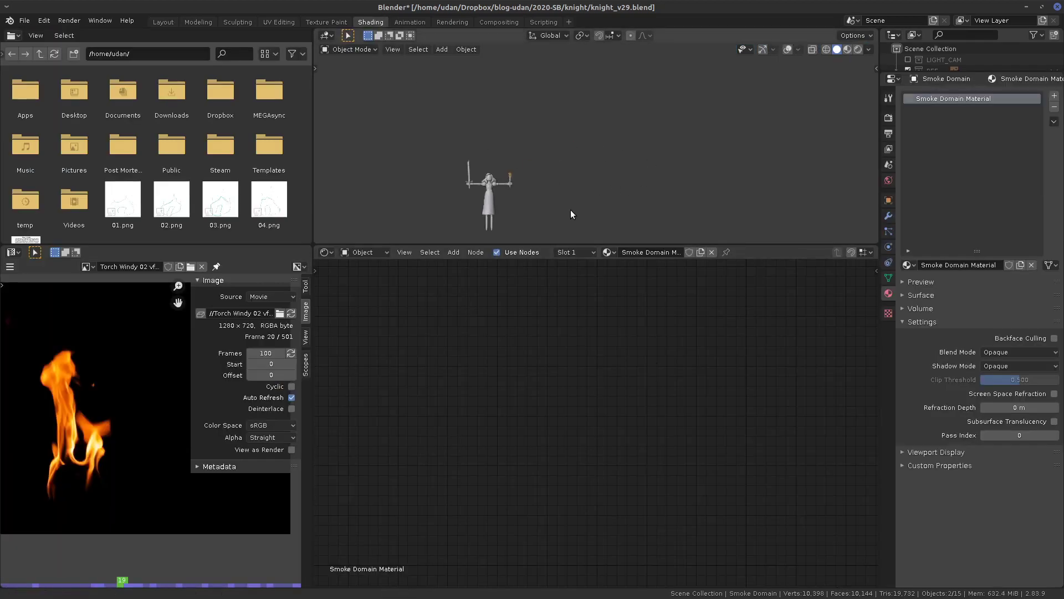
middle_drag(570, 210, 727, 154)
scroll(740, 166, up, 8)
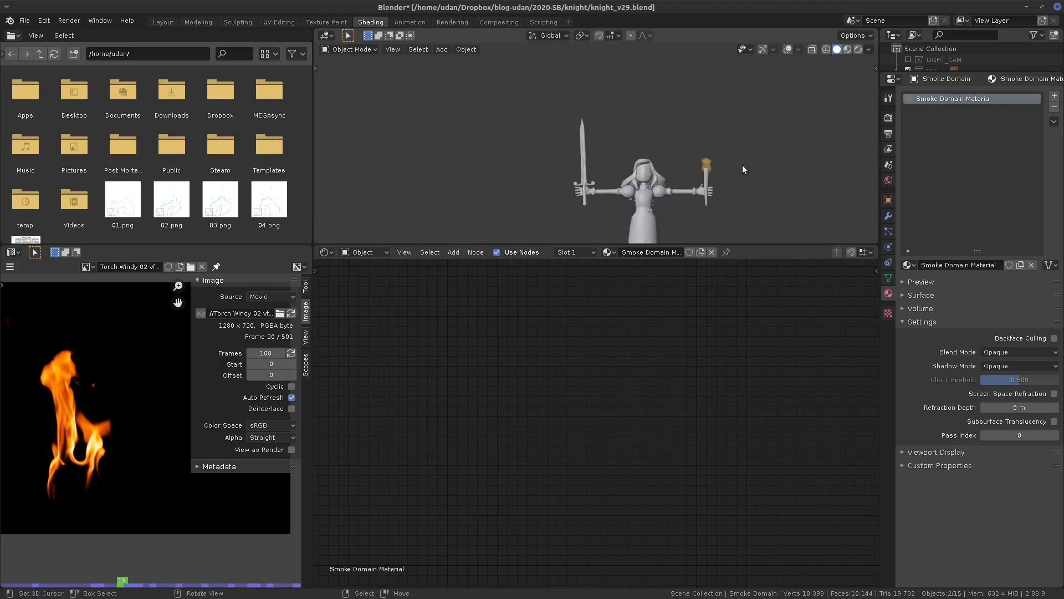
scroll(733, 144, down, 5)
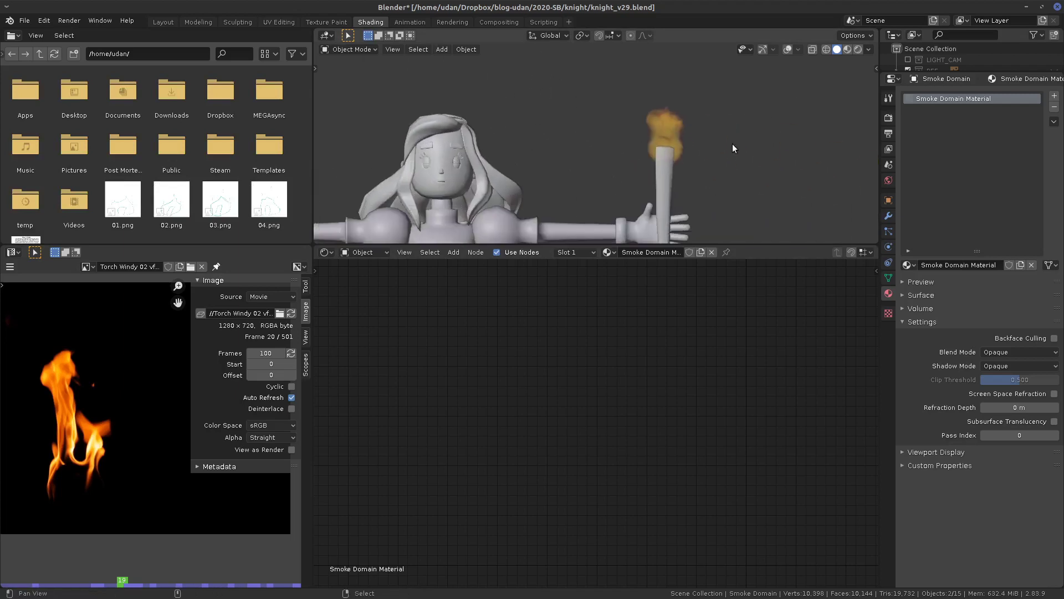
shift+middle_drag(733, 144, 603, 117)
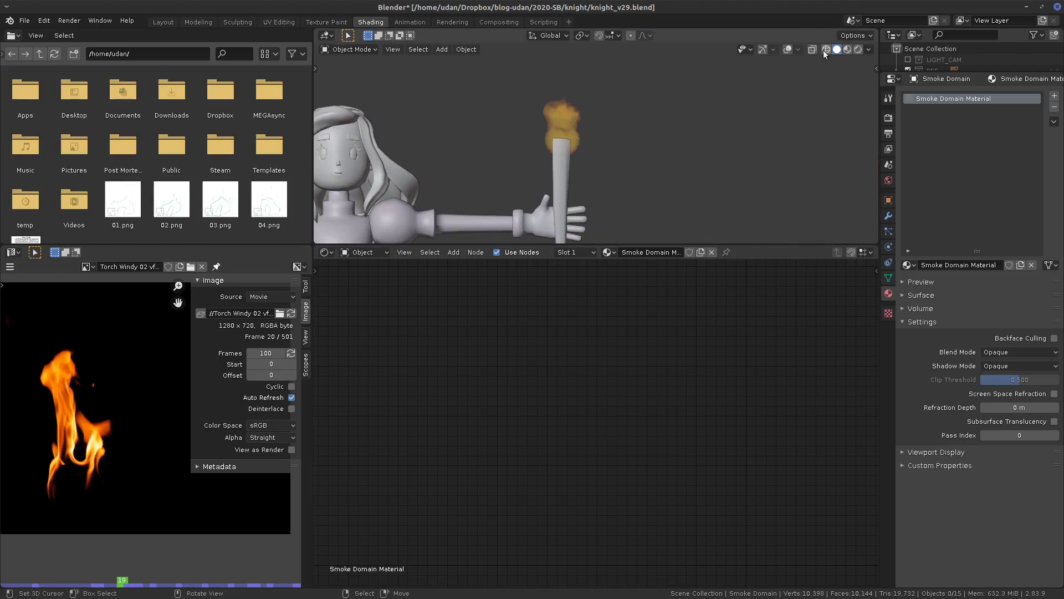
click(787, 52)
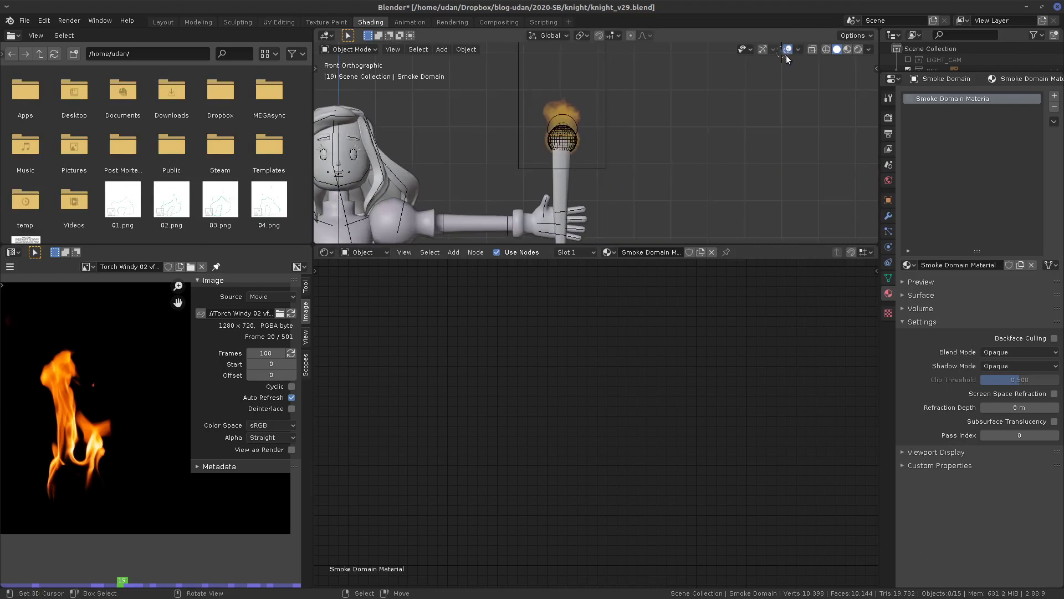
click(609, 110)
- Frame all nodes of the smoke domain material and spread the Principled Volume and Material Output nodes apart
click(402, 252)
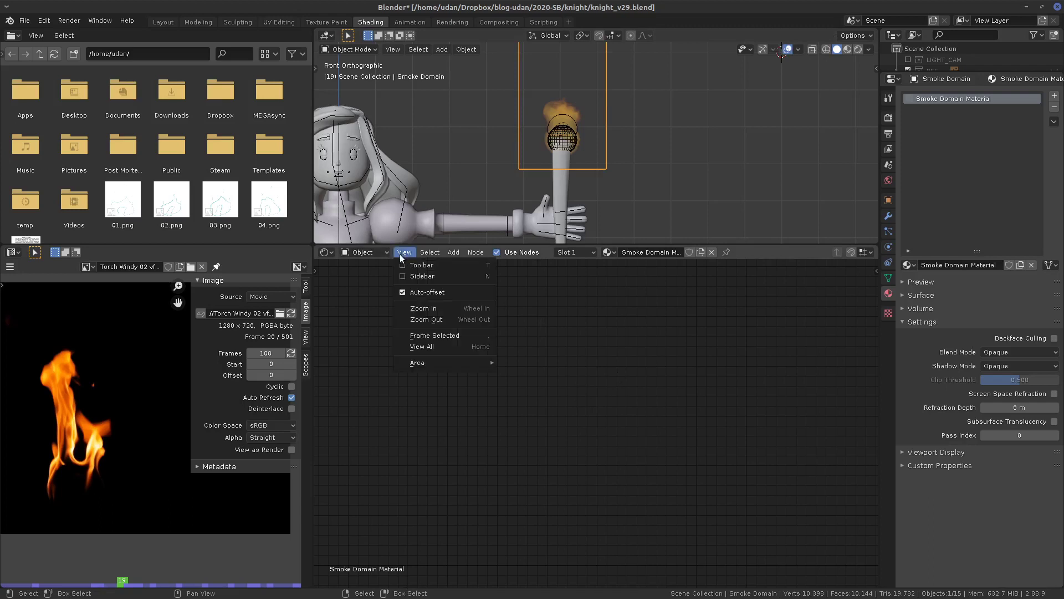
click(440, 345)
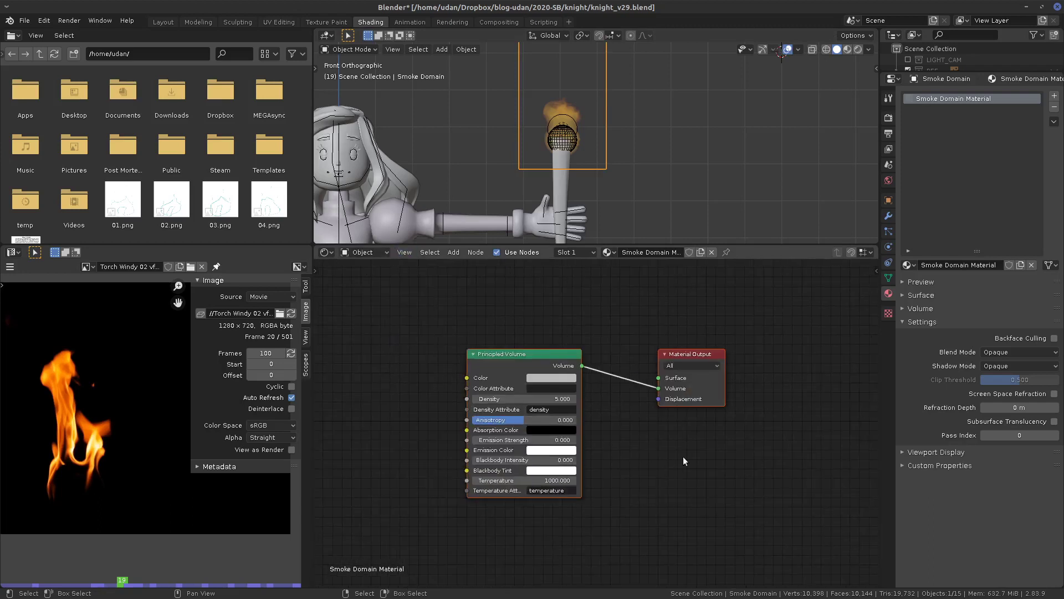
drag(680, 302, 718, 373)
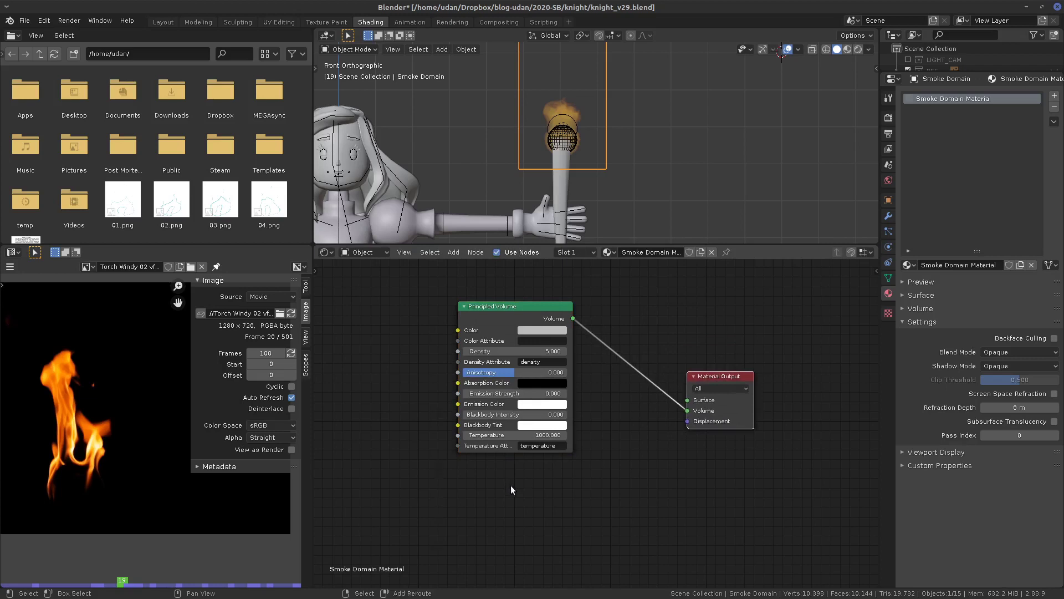
- Add an Attribute node beside the Principled Volume node and set its name to Flame
key(shift+a)
mouse_move(483, 442)
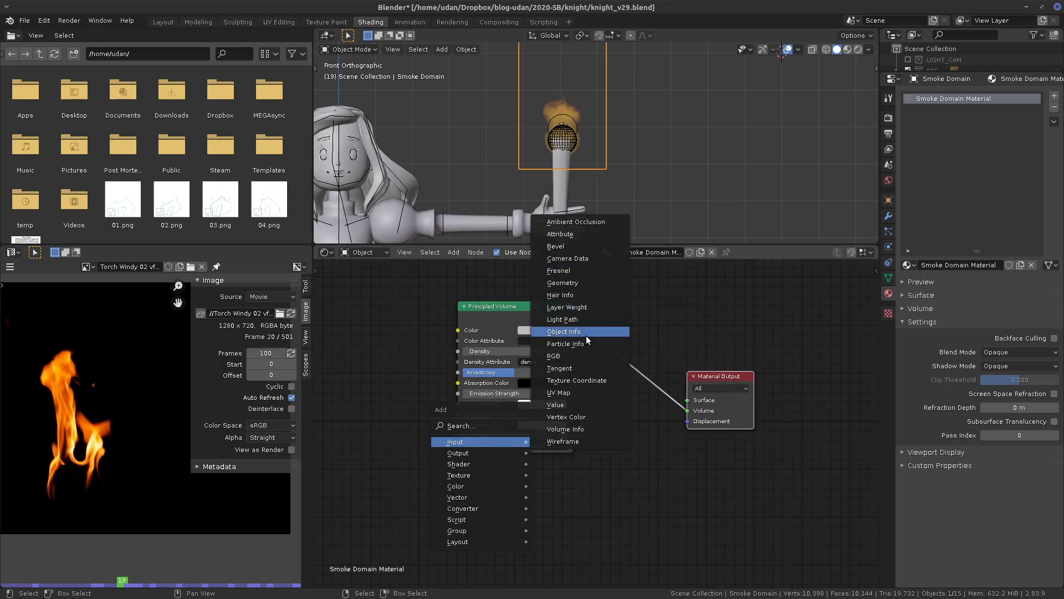
click(561, 234)
click(385, 411)
click(385, 413)
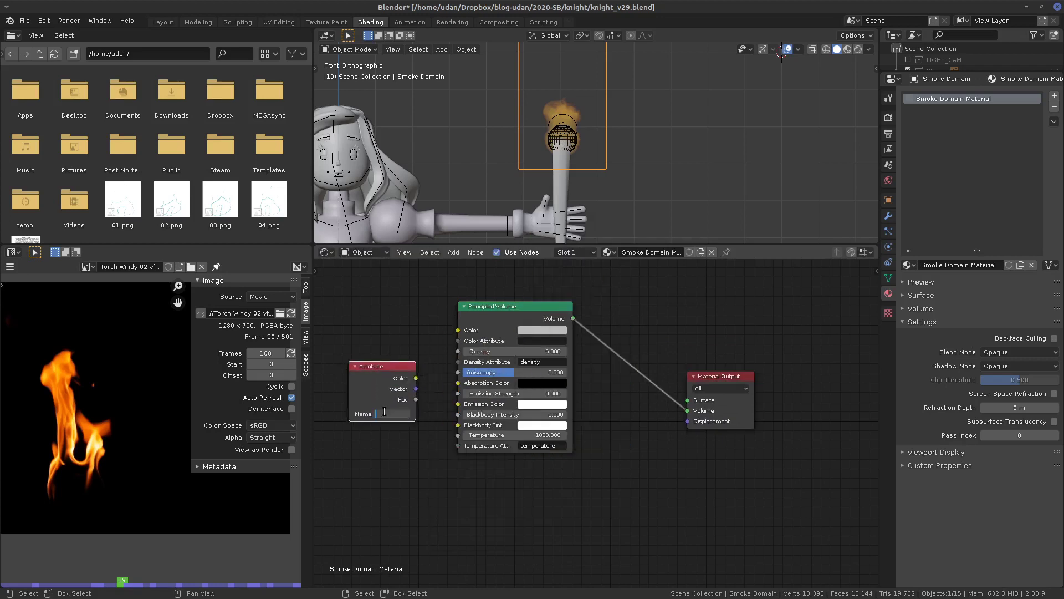
text(Flame)
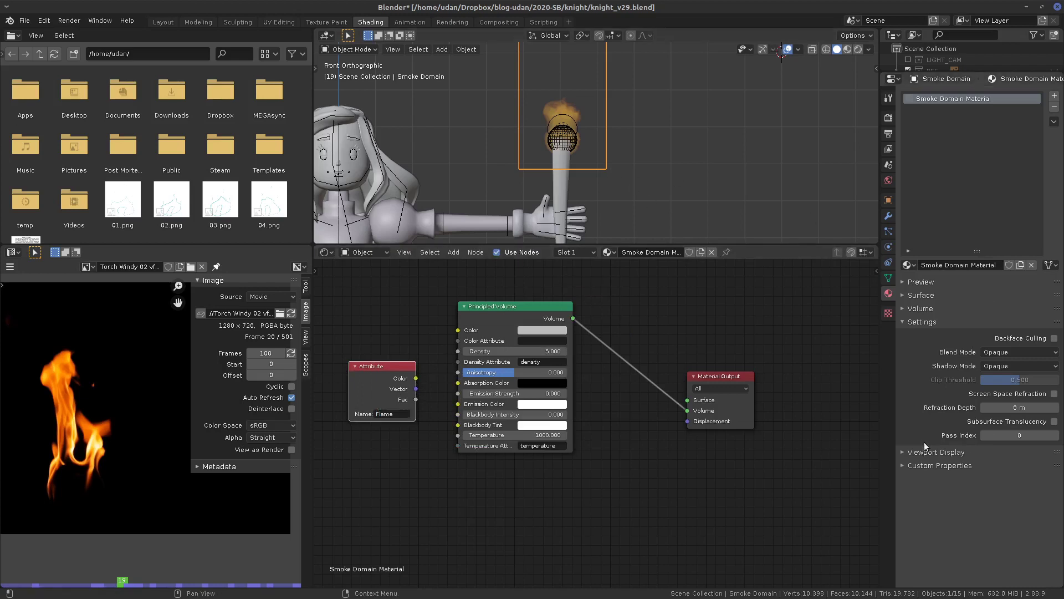
- Enable Color Mapping in the smoke domain's fluid Viewport Display settings, collapsing the Settings, Gas and Cache sections
click(888, 246)
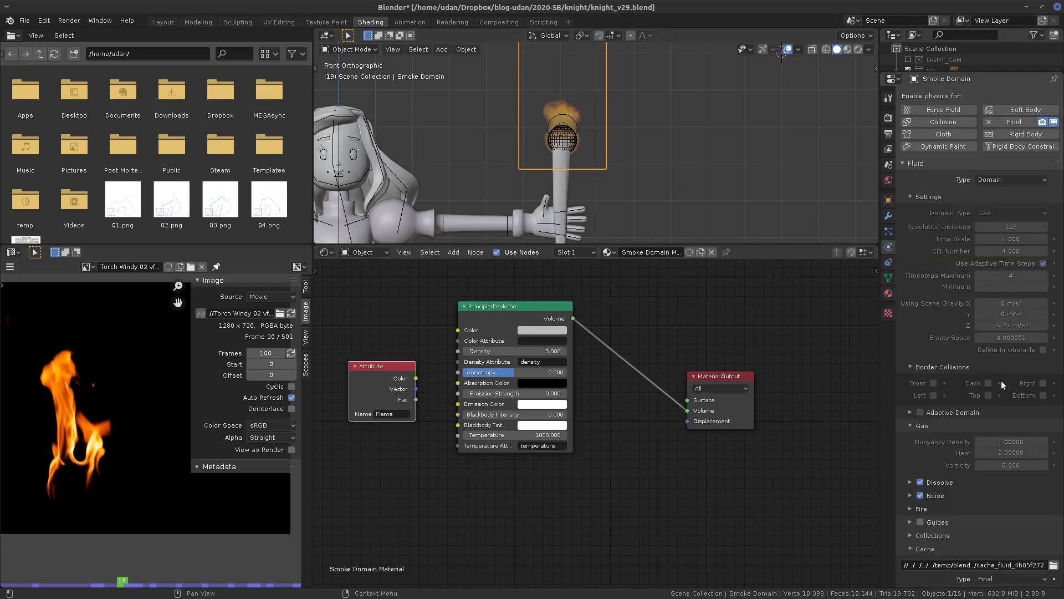
click(923, 199)
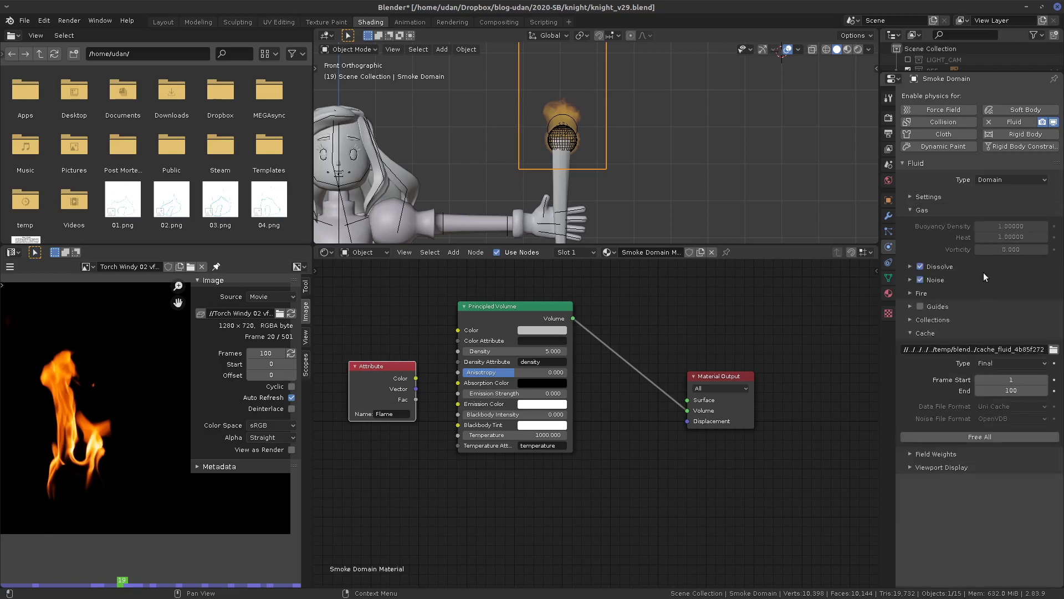
click(931, 466)
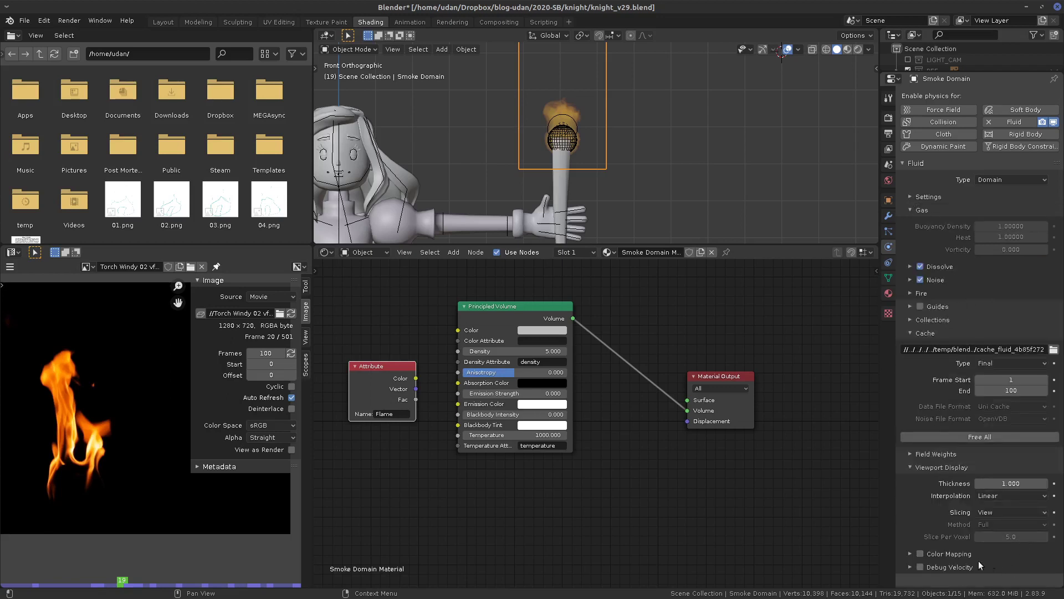
click(910, 554)
scroll(1036, 542, down, 1)
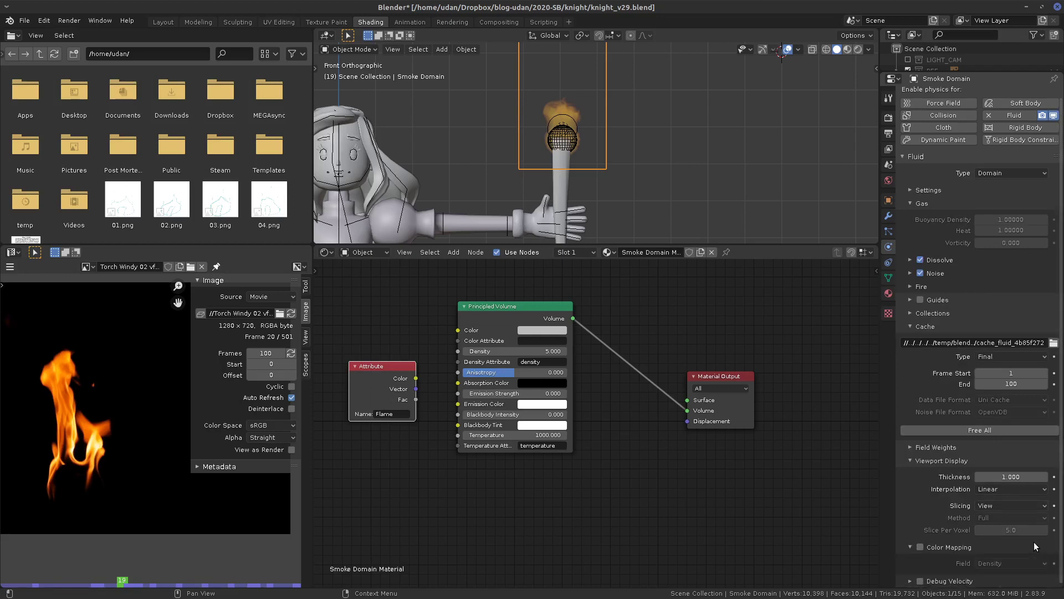
click(904, 158)
click(915, 163)
click(917, 332)
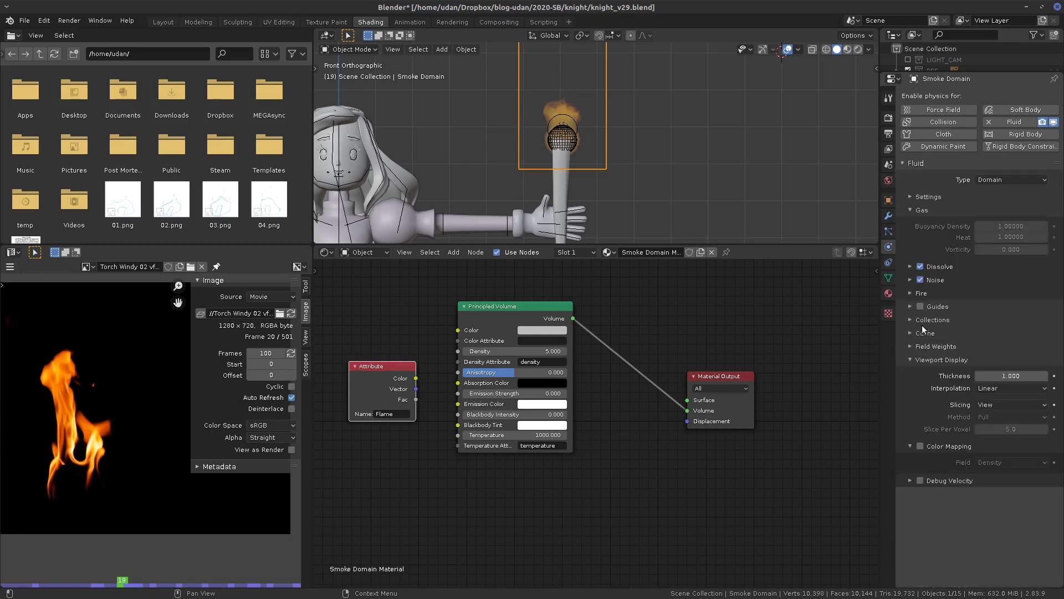
click(918, 210)
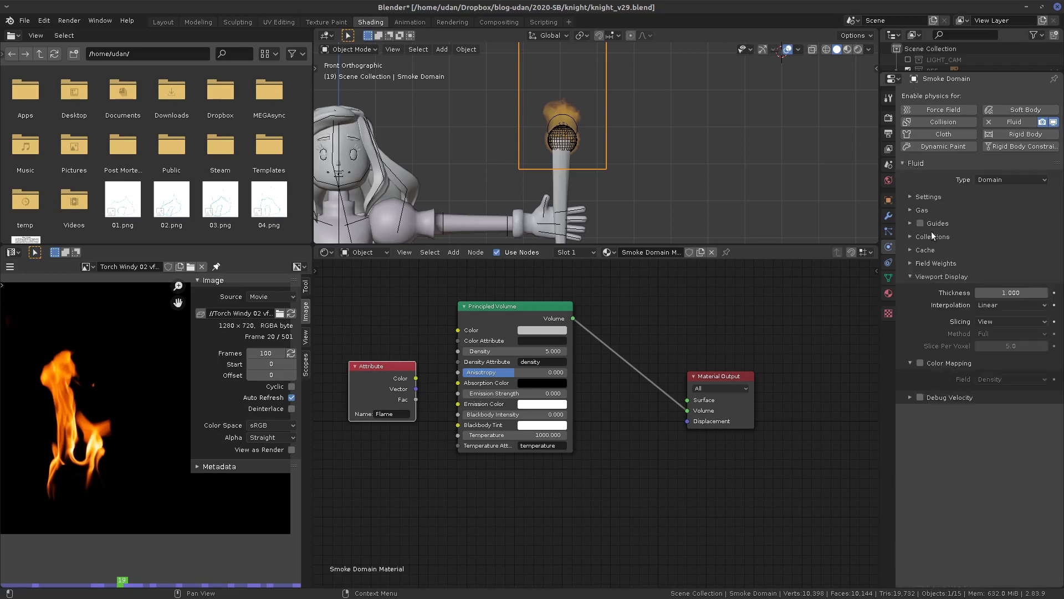
click(920, 364)
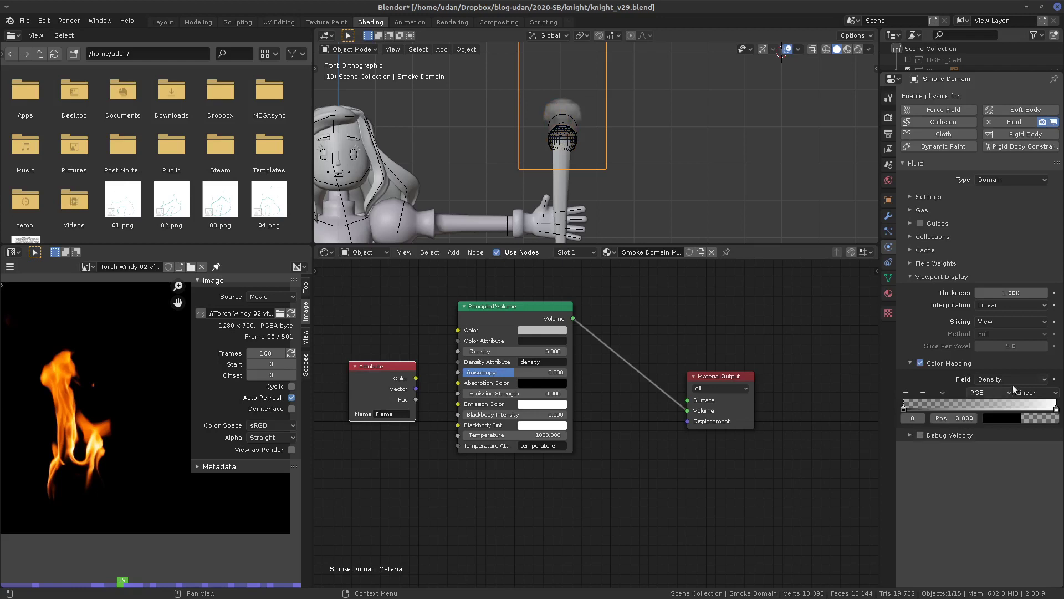
- Set the colour ramp's end stop at position 1.000 to a saturated yellow for the Density field
click(1056, 407)
click(1043, 418)
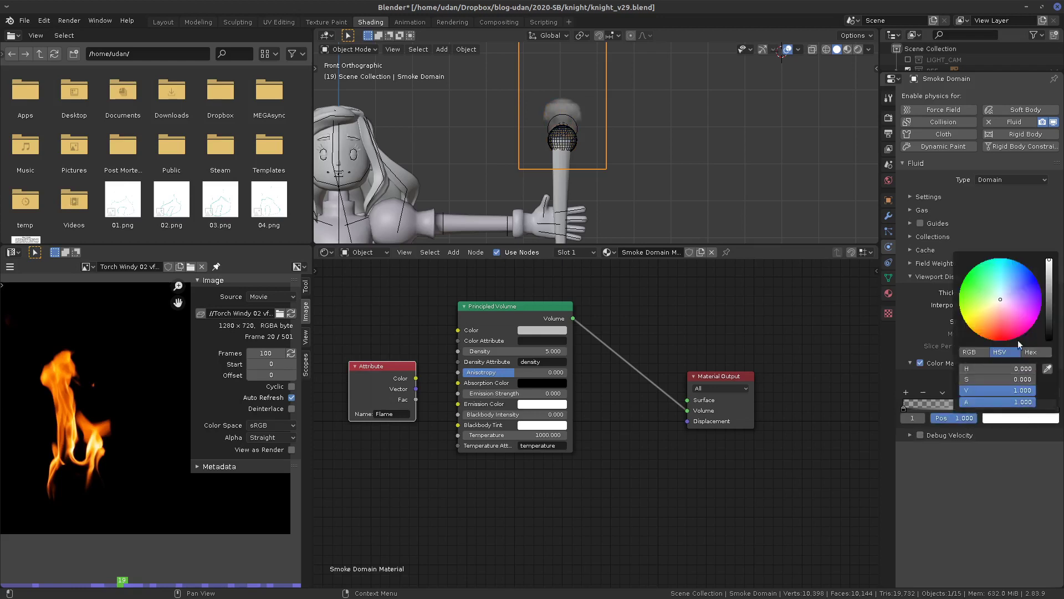
click(981, 316)
click(974, 329)
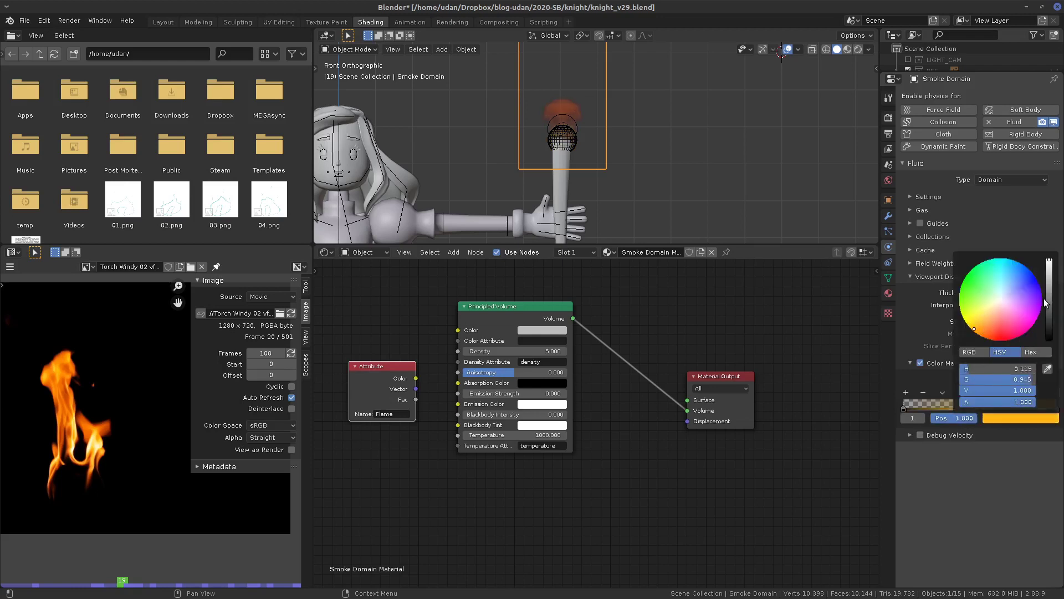
drag(980, 331, 978, 334)
click(978, 331)
click(969, 331)
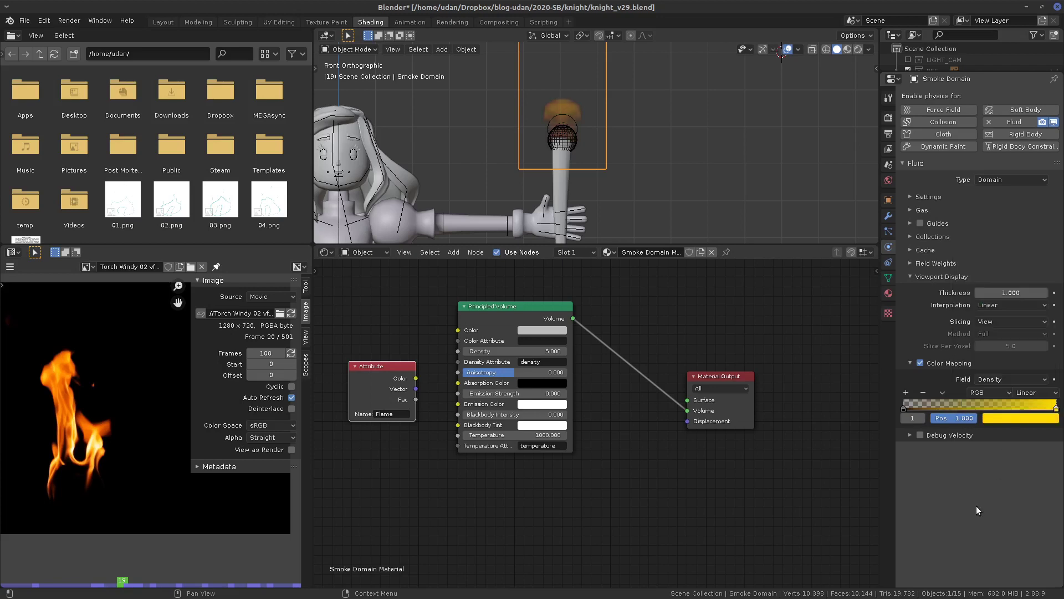
- Set the colour mapping field to Flame
click(1004, 380)
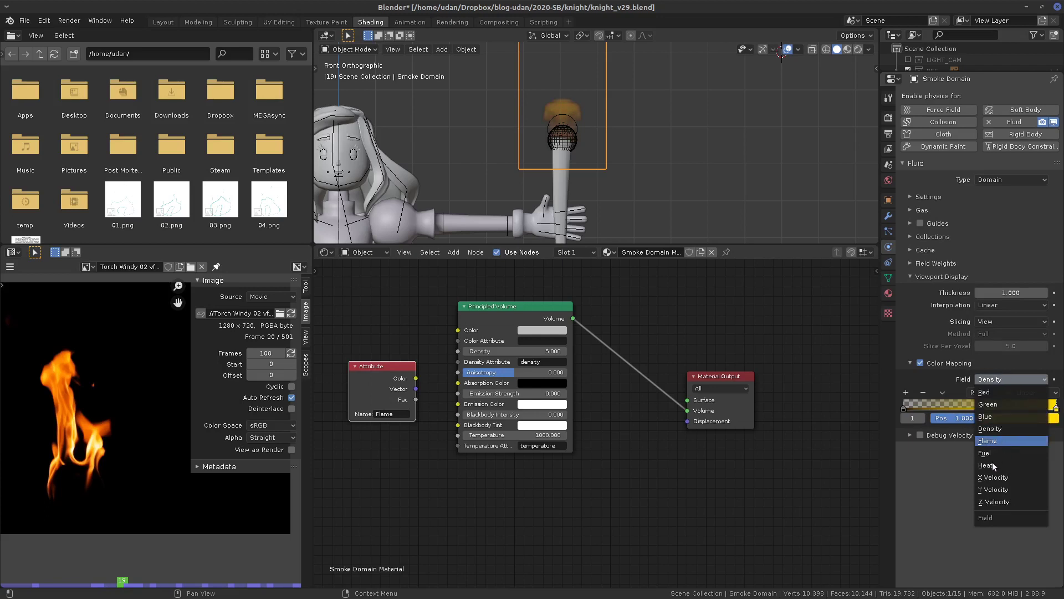
click(988, 441)
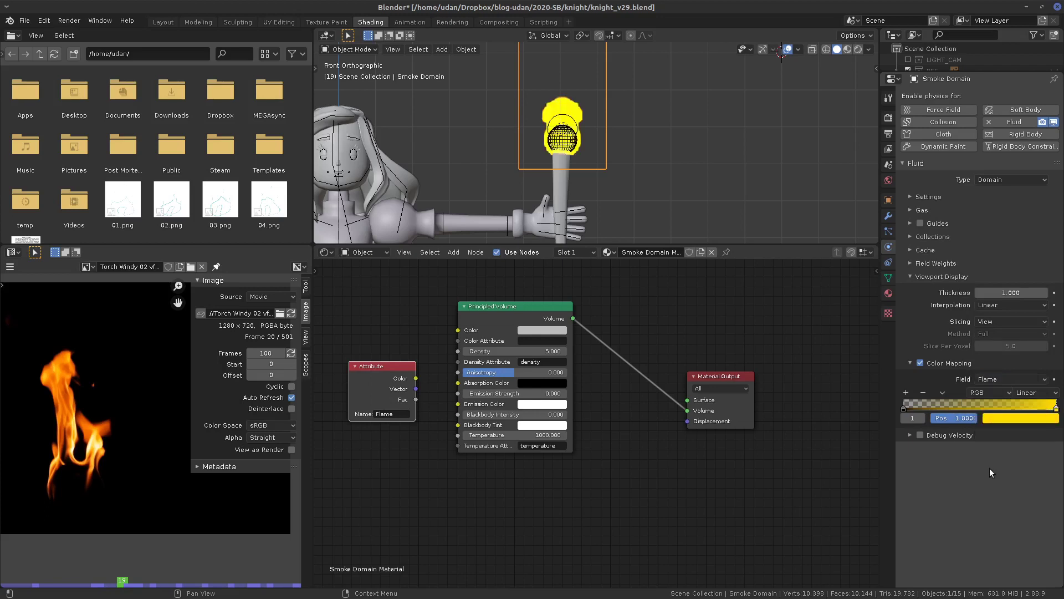
- Try moving the colour ramp's black start stop to about position 0.788 and undo it
click(931, 408)
drag(1013, 403, 1043, 409)
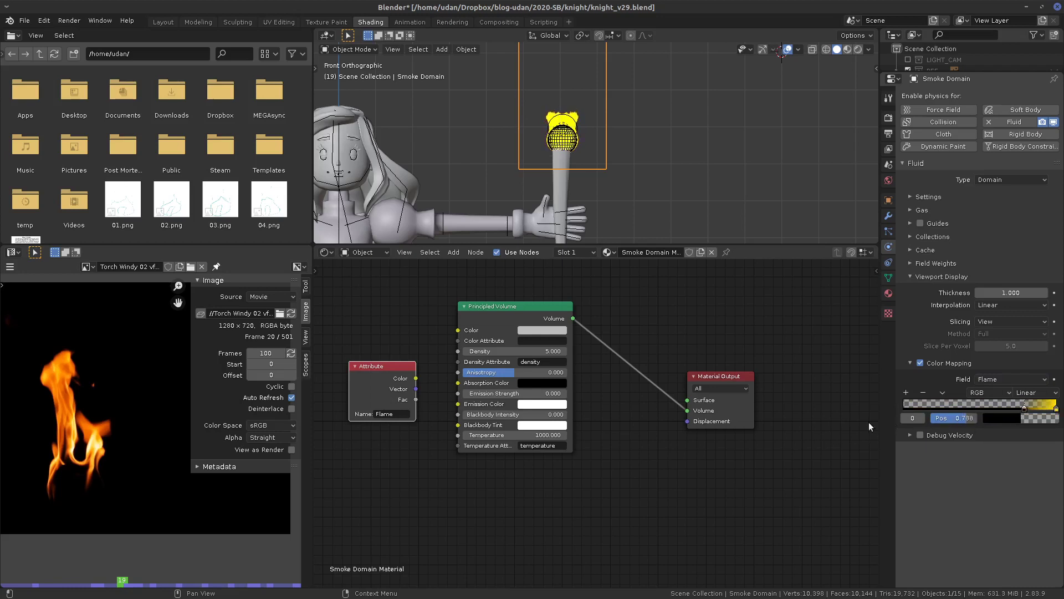
key(ctrl+z)
- Set the colour ramp's end stop to orange with hue about 0.089 and saturation about 0.929
click(1056, 408)
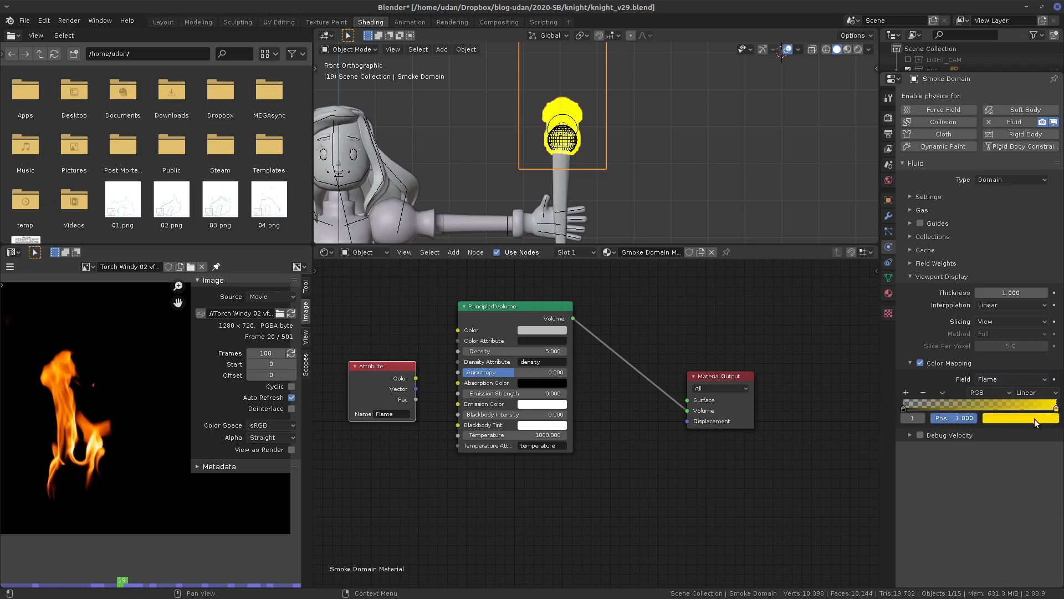
click(1016, 418)
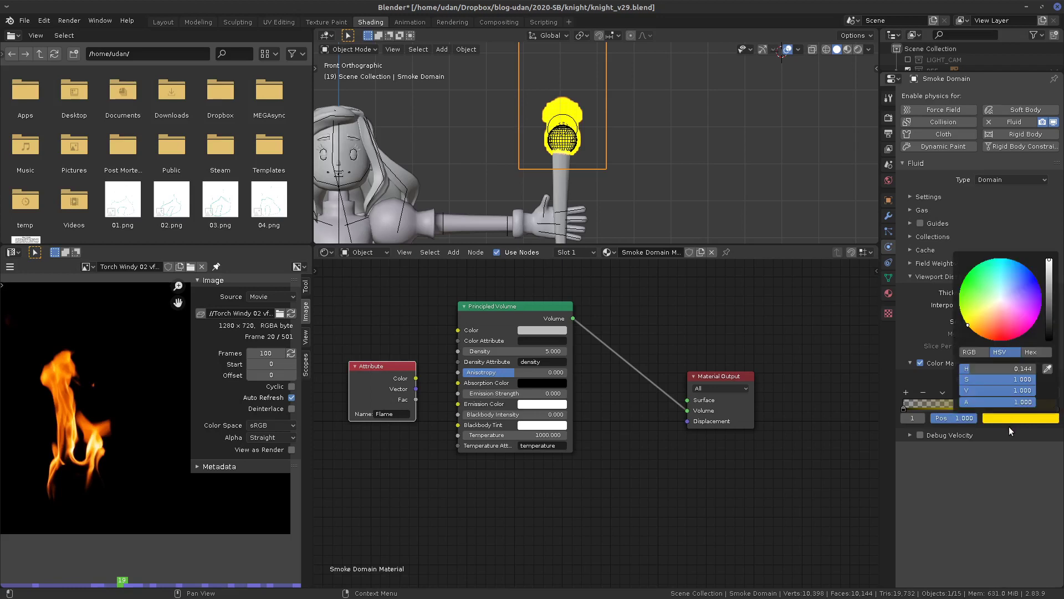
click(976, 327)
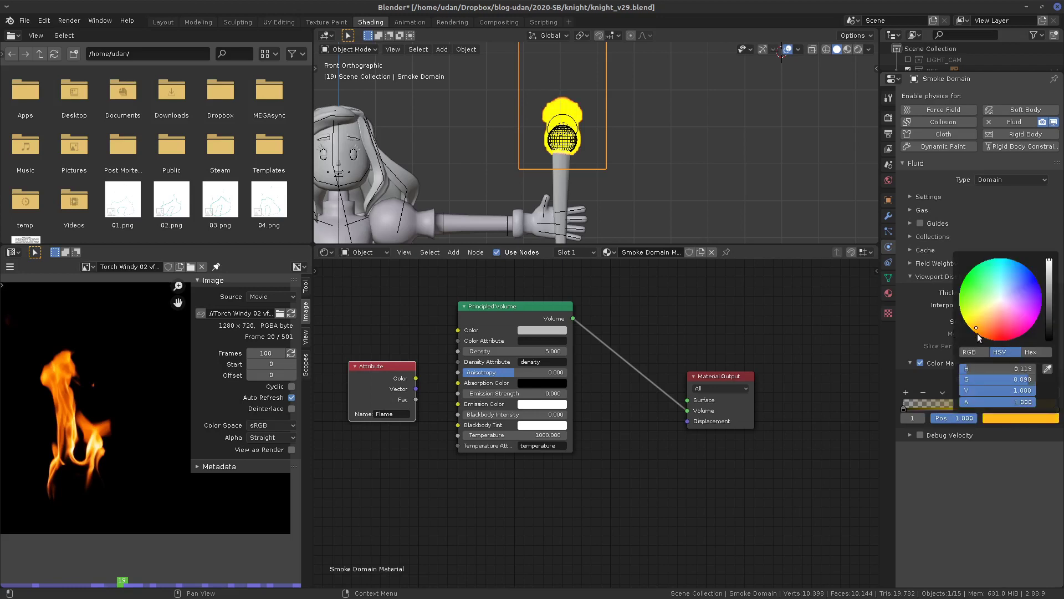
click(981, 334)
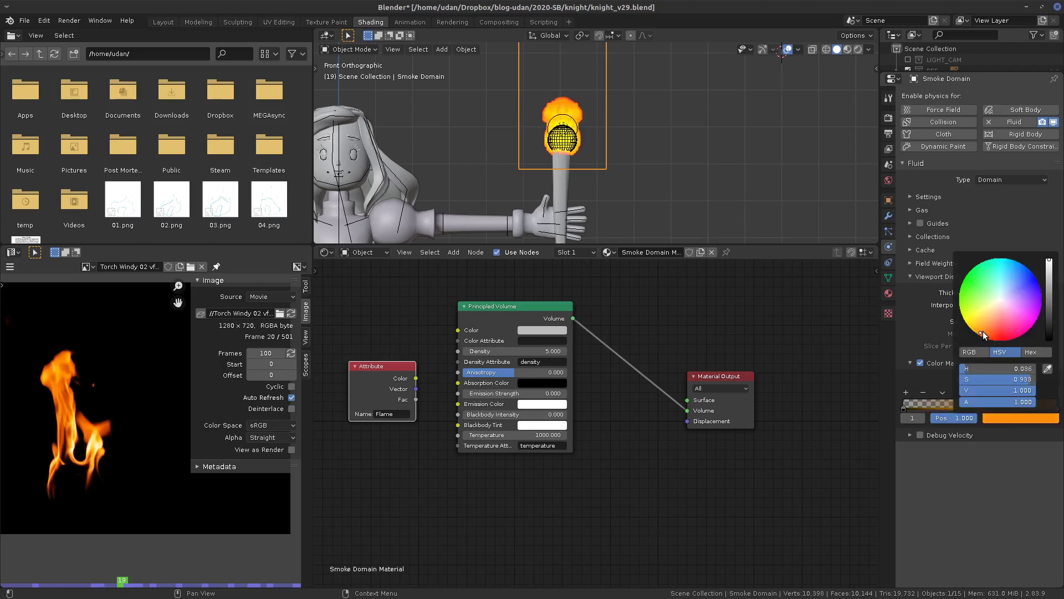
click(981, 332)
- Try lowering the orange stop's alpha to about 0.736 and 0.486, and restore it to 1
click(1020, 421)
drag(981, 407, 993, 450)
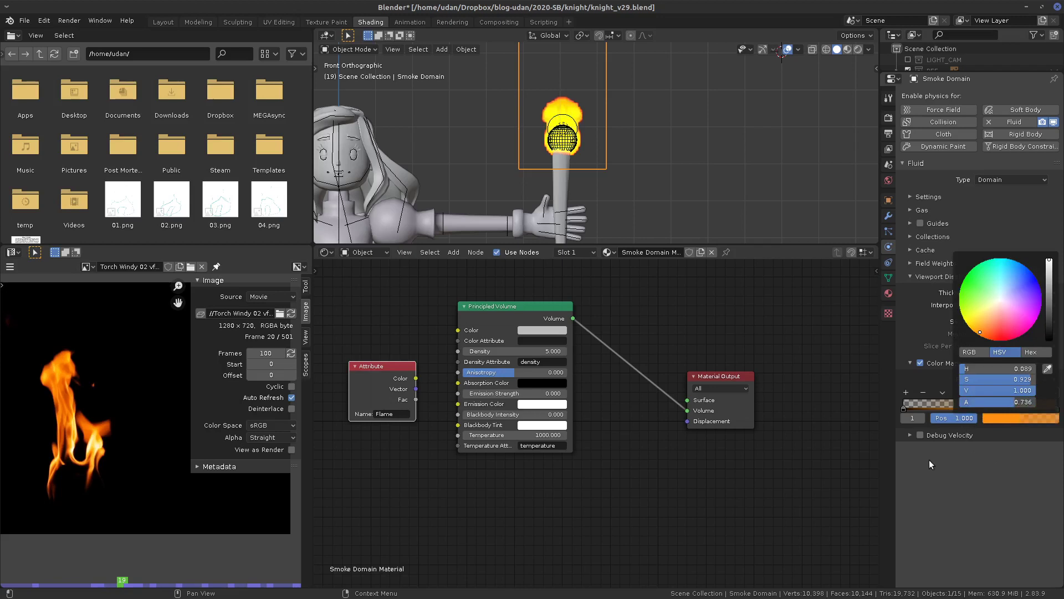
click(1026, 419)
drag(1009, 404, 1014, 409)
click(1014, 409)
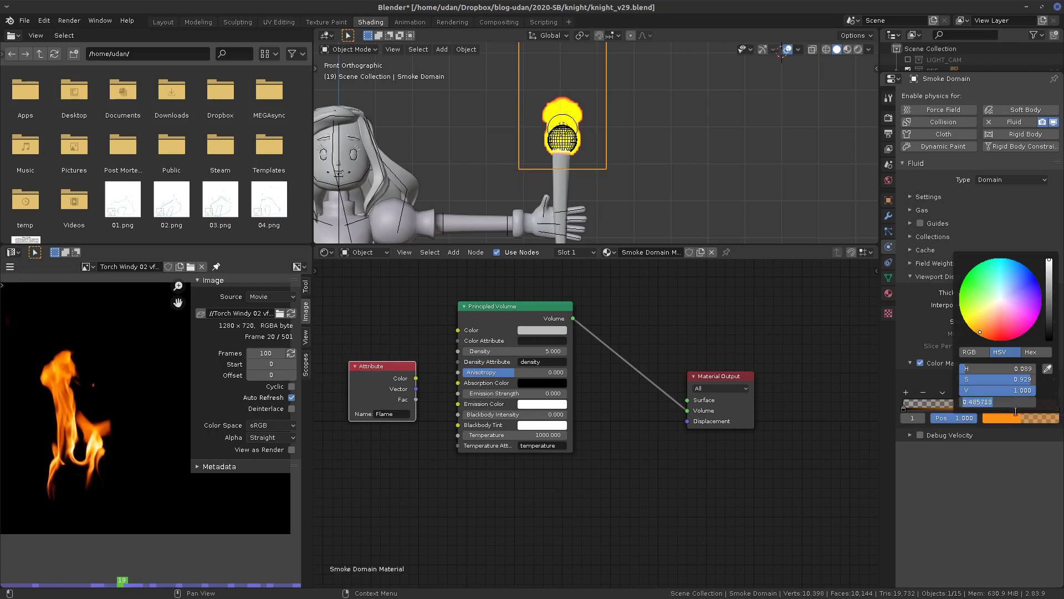
text(1)
key(Return)
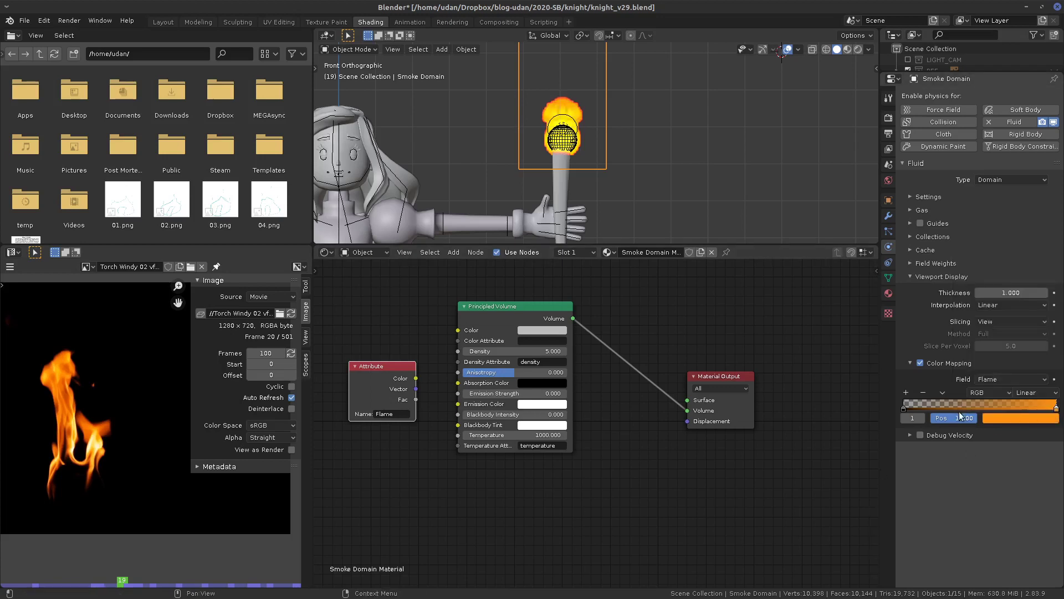
- Try moving the colour ramp's black start stop to about position 0.431 and undo it
click(904, 407)
drag(901, 409, 962, 413)
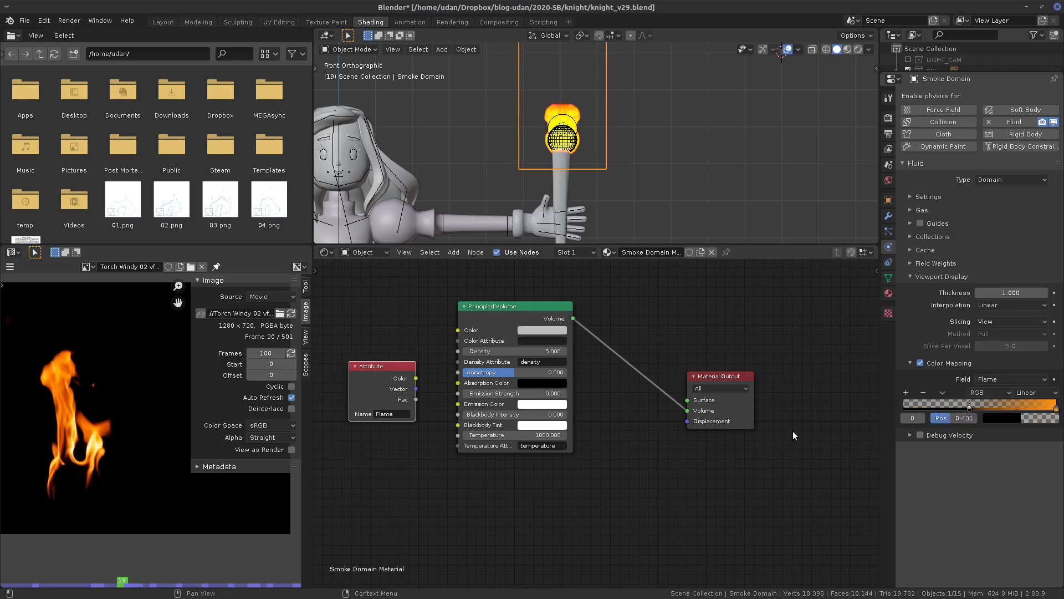
key(ctrl+z)
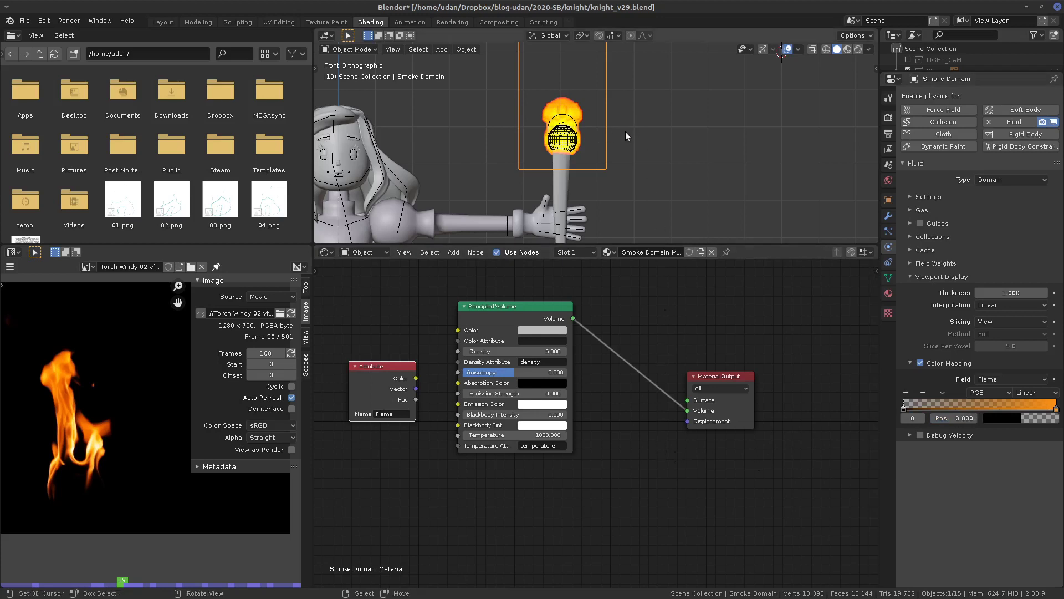
scroll(628, 141, up, 4)
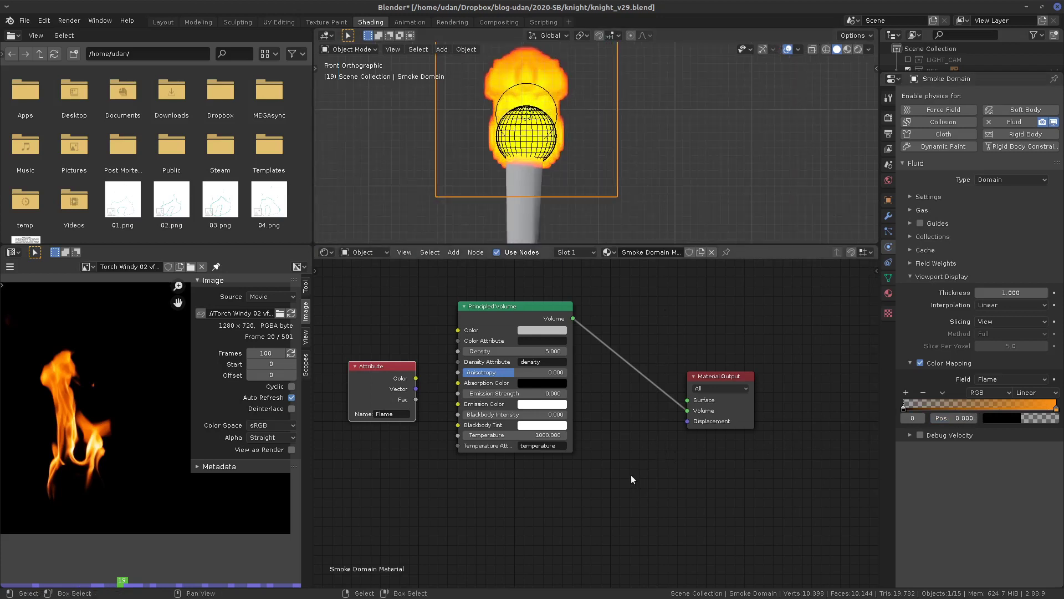
middle_drag(631, 479, 763, 490)
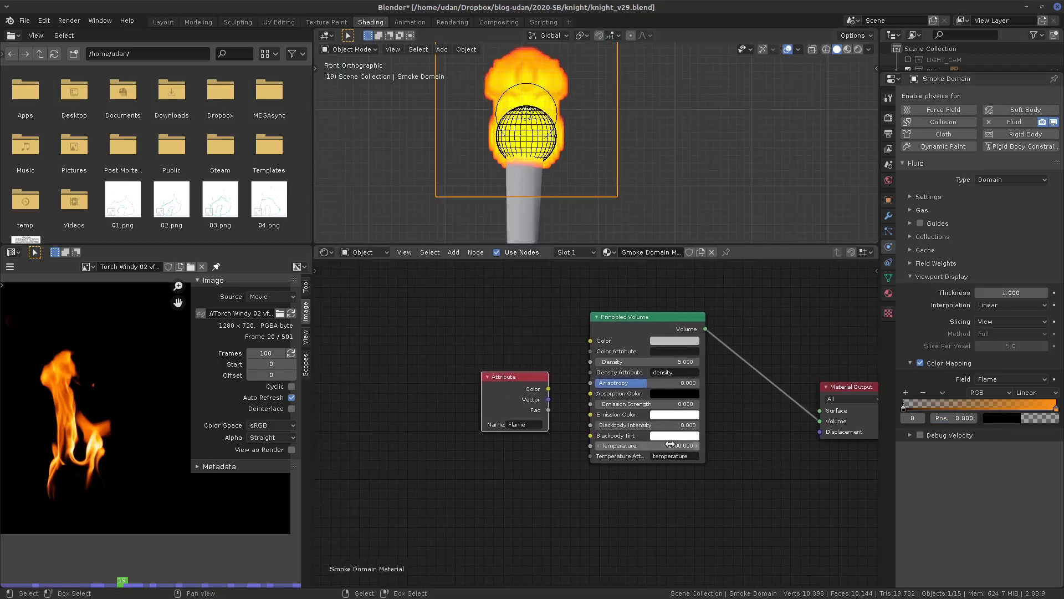
- Switch the viewport to rendered shading and try linking the Flame attribute's Color output to the Principled Volume's Emission Color and Color inputs
click(858, 49)
mouse_move(504, 394)
mouse_down()
mouse_move(452, 444)
mouse_move(591, 415)
mouse_up()
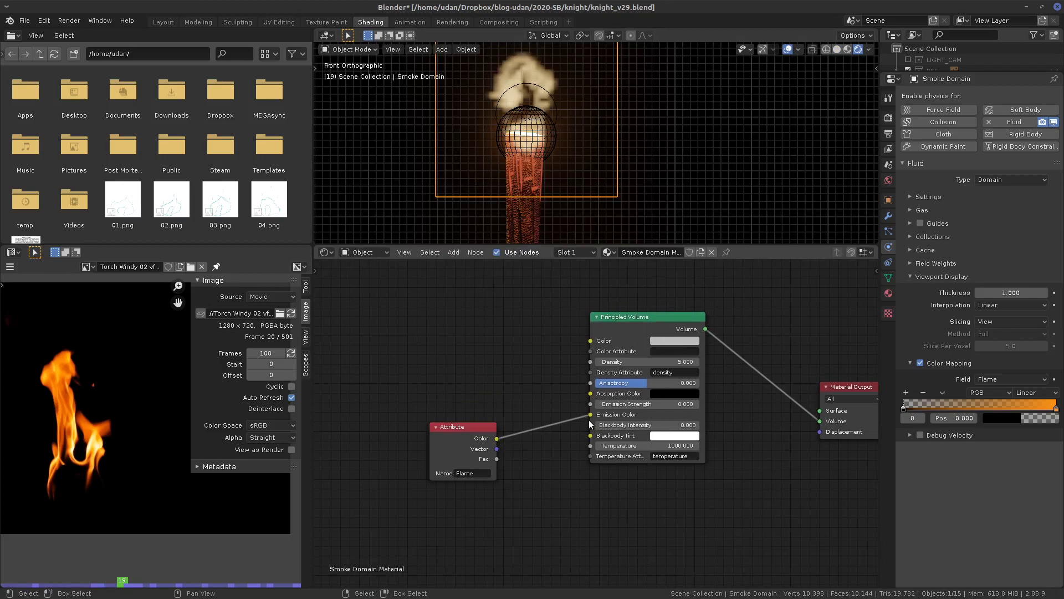
drag(591, 415, 591, 342)
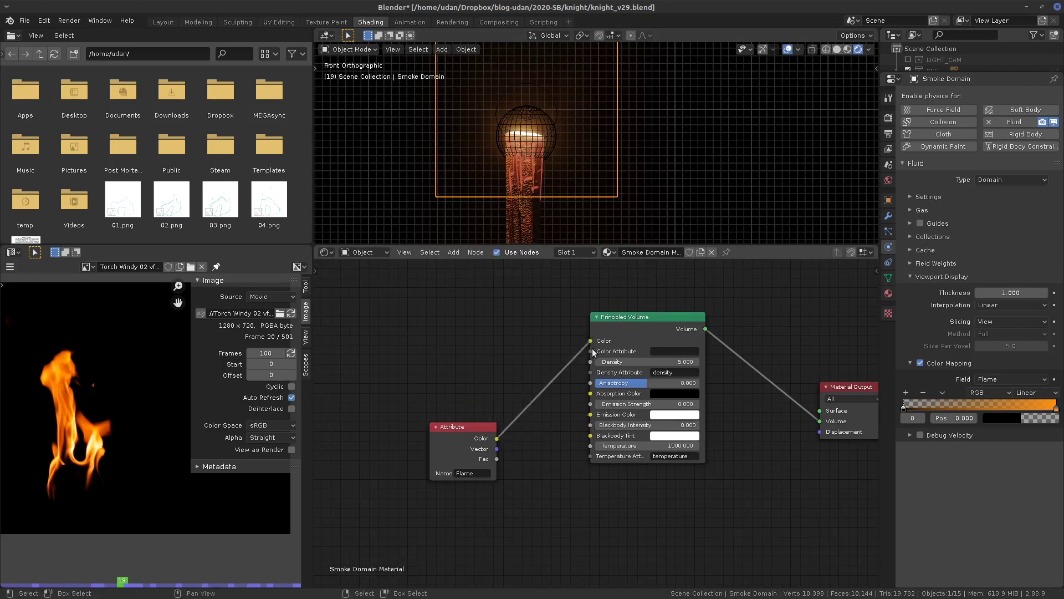
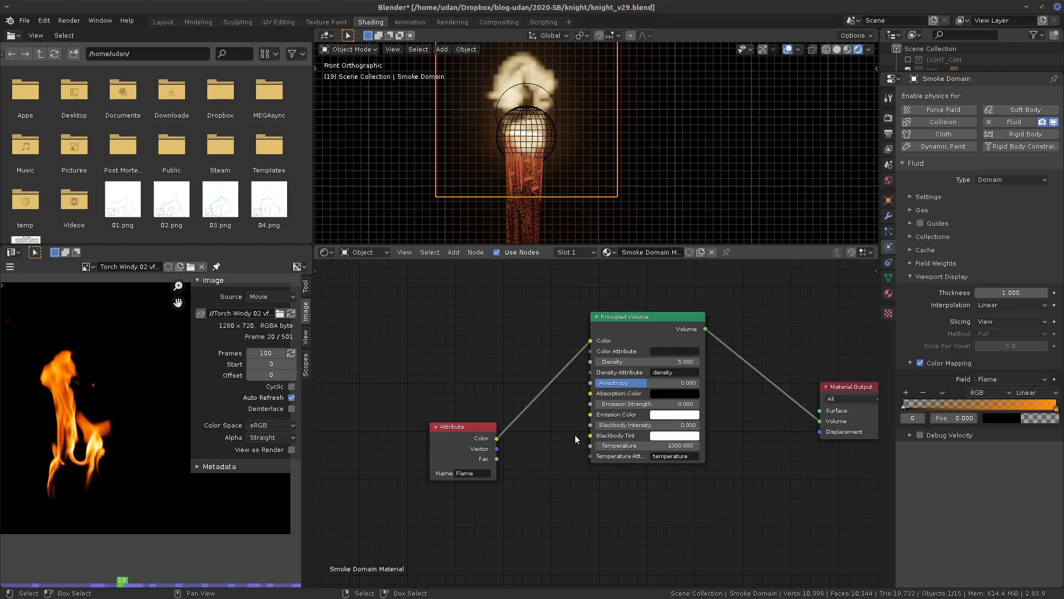
drag(591, 341, 557, 374)
- Try Flame as the Principled Volume's Color Attribute and clear that field again
click(665, 351)
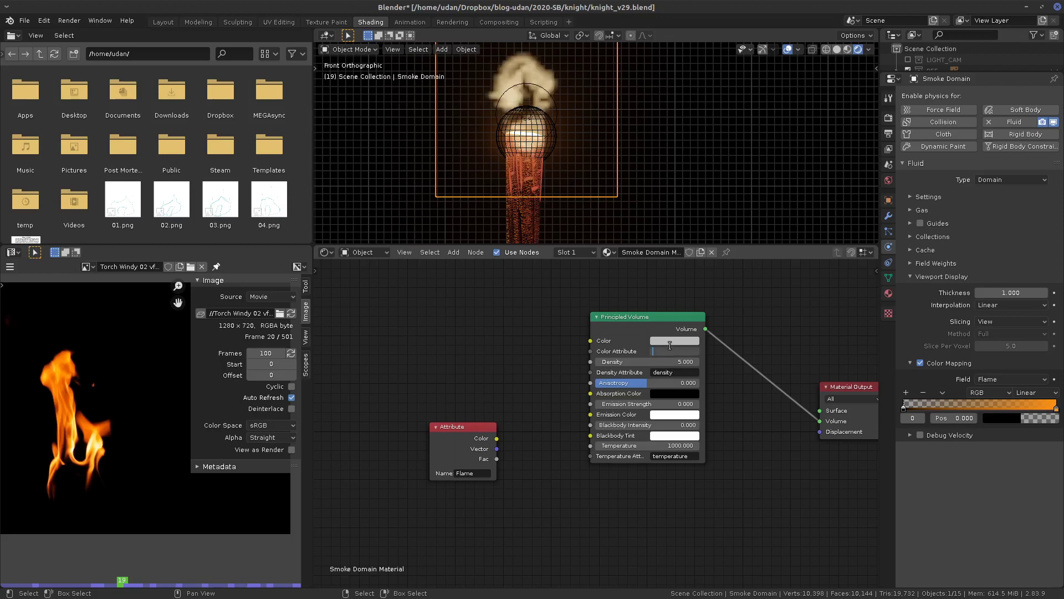
text(Flame)
key(Return)
click(673, 372)
key(Return)
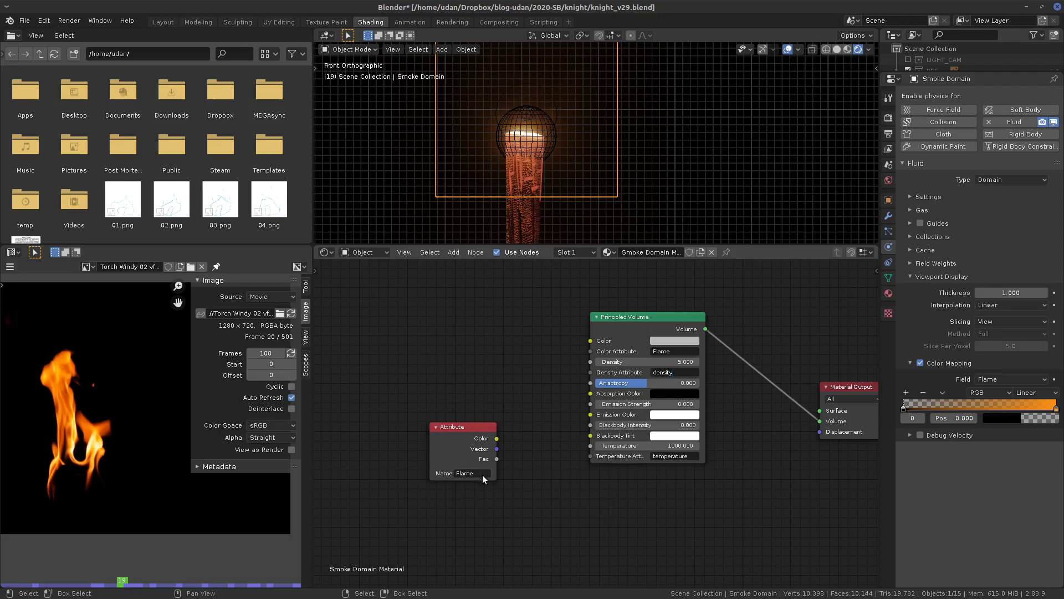
drag(495, 432, 499, 359)
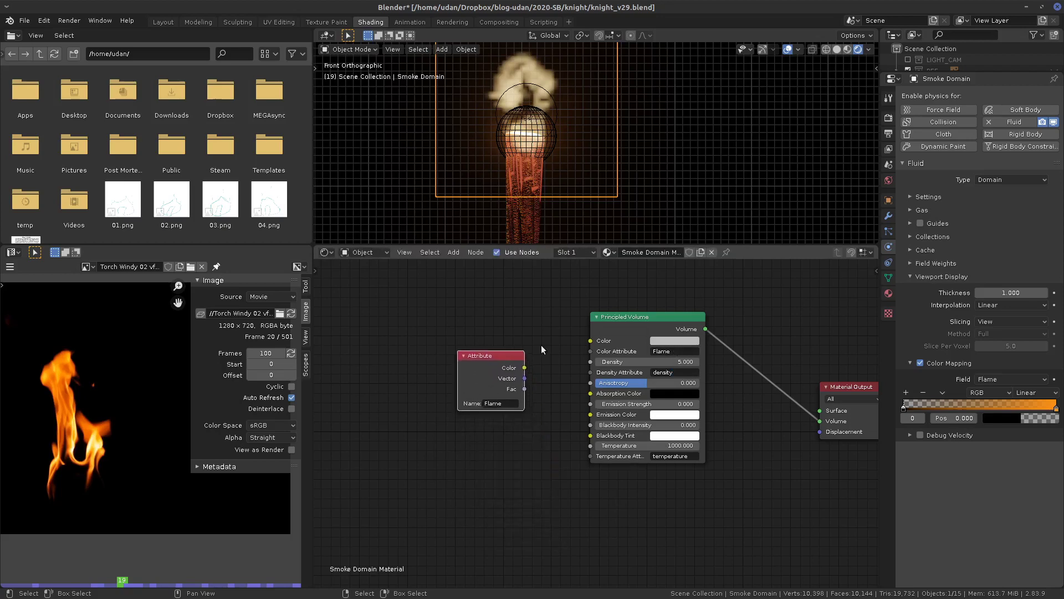
click(673, 351)
key(ctrl+a)
key(BackSpace)
key(Return)
- Add an Emission shader and link the Flame attribute's Color output to its Color input
drag(484, 365, 626, 496)
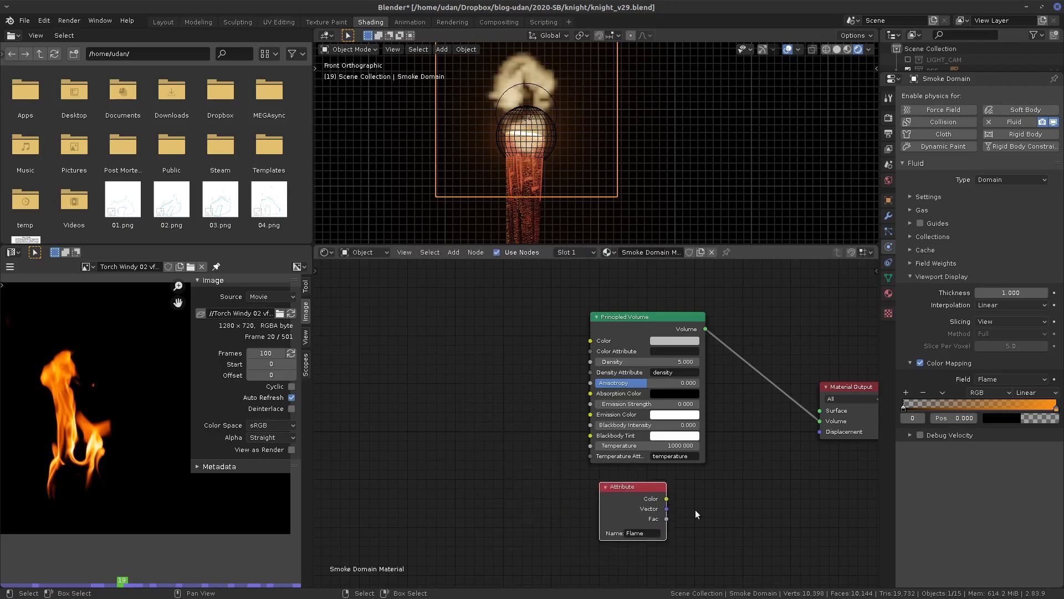
key(shift+a)
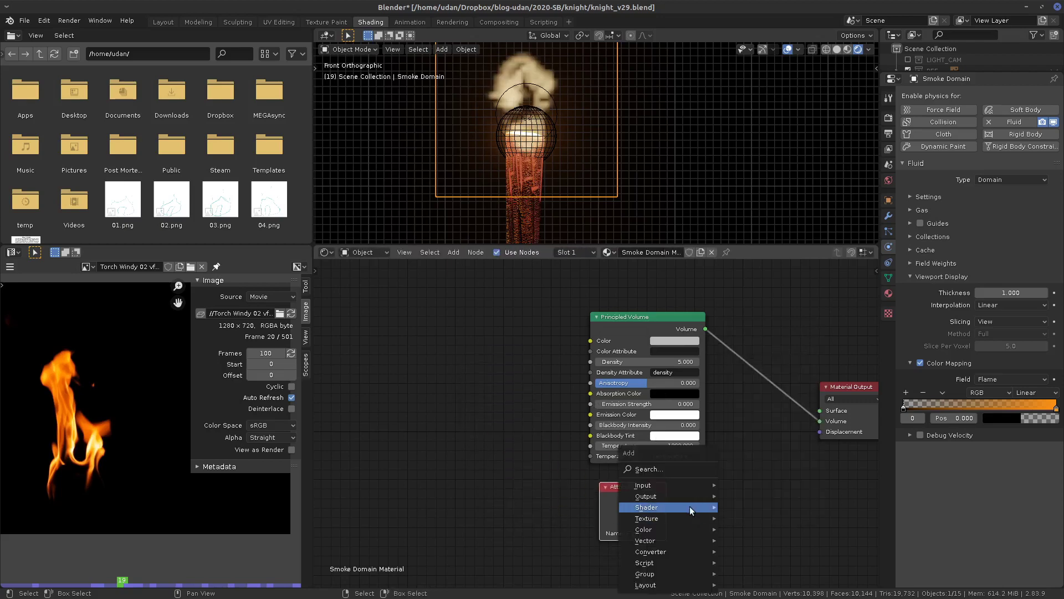
mouse_move(719, 511)
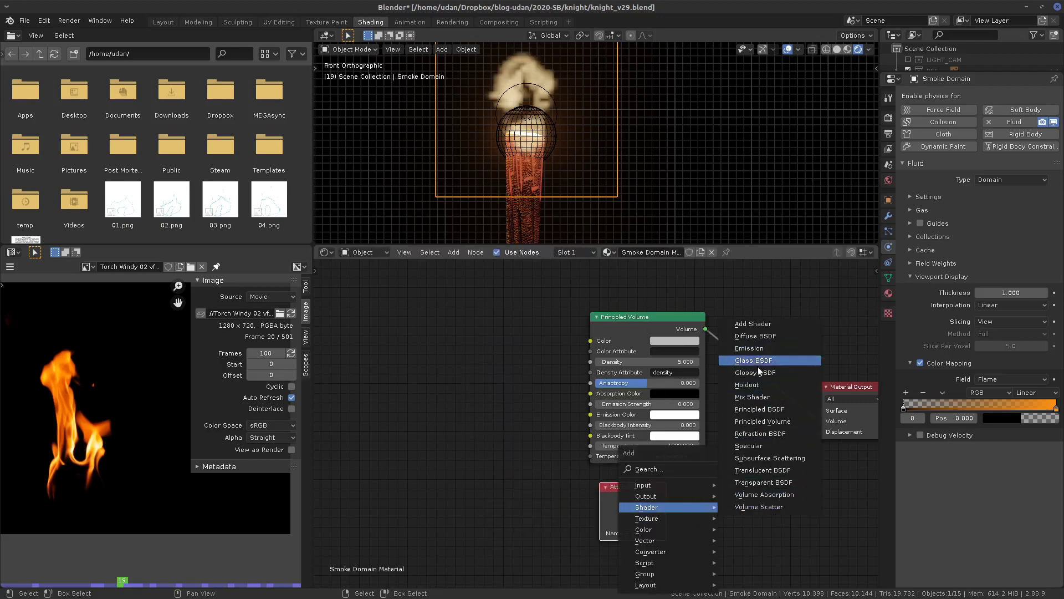
click(755, 349)
click(760, 464)
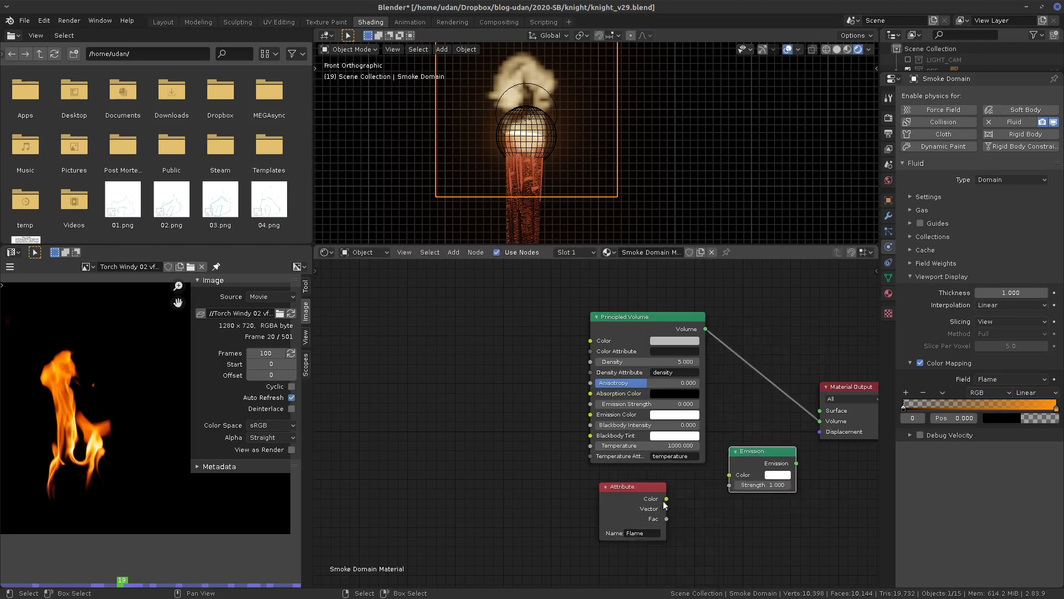
drag(666, 498, 734, 480)
- Try linking the Emission shader to the Material Output's Volume input, spreading the connected nodes apart
drag(687, 316, 602, 305)
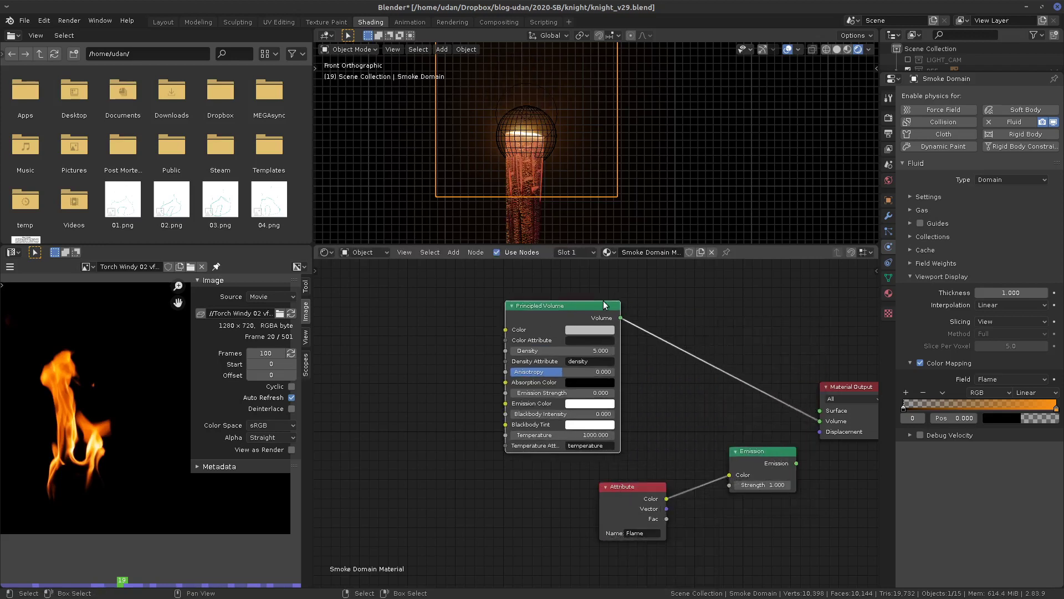
click(781, 458)
drag(781, 459, 821, 422)
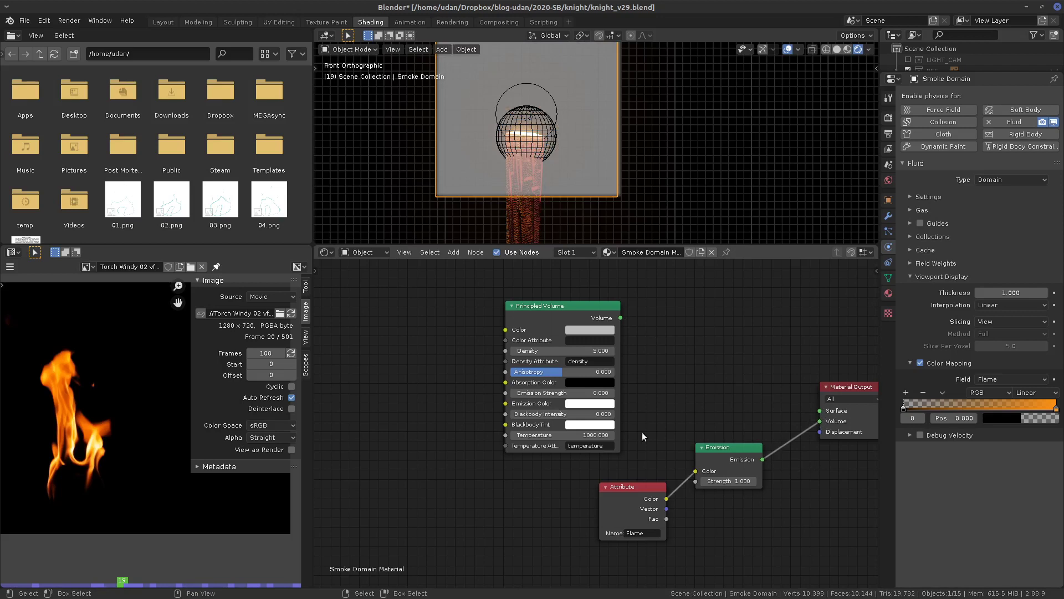
drag(564, 310, 512, 299)
drag(607, 495, 506, 504)
drag(749, 454, 674, 471)
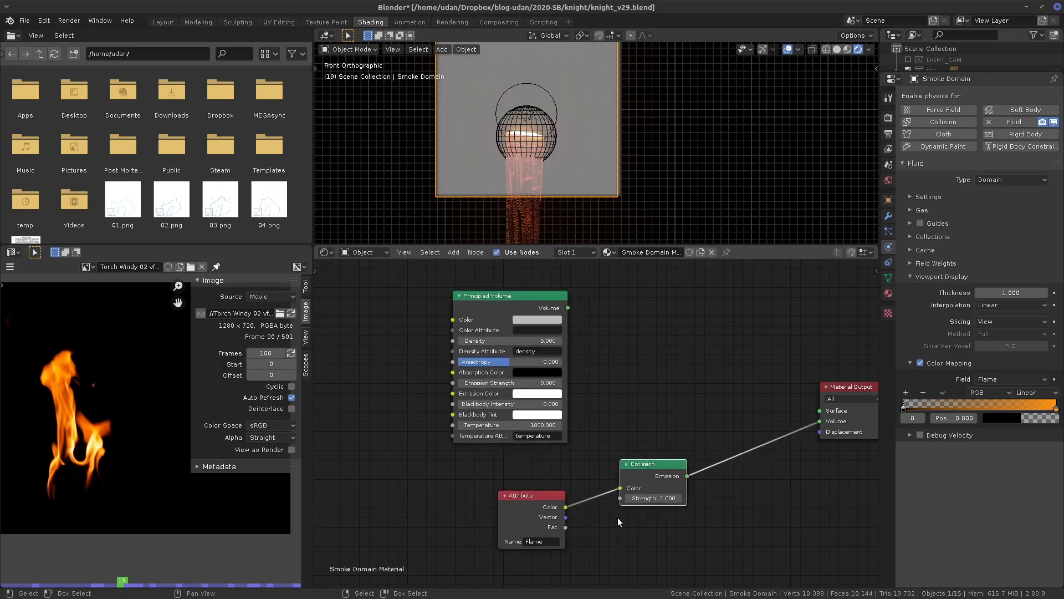
- Turn off the smoke domain's viewport Color Mapping and reconnect the Principled Volume to the Material Output's Volume input
click(921, 364)
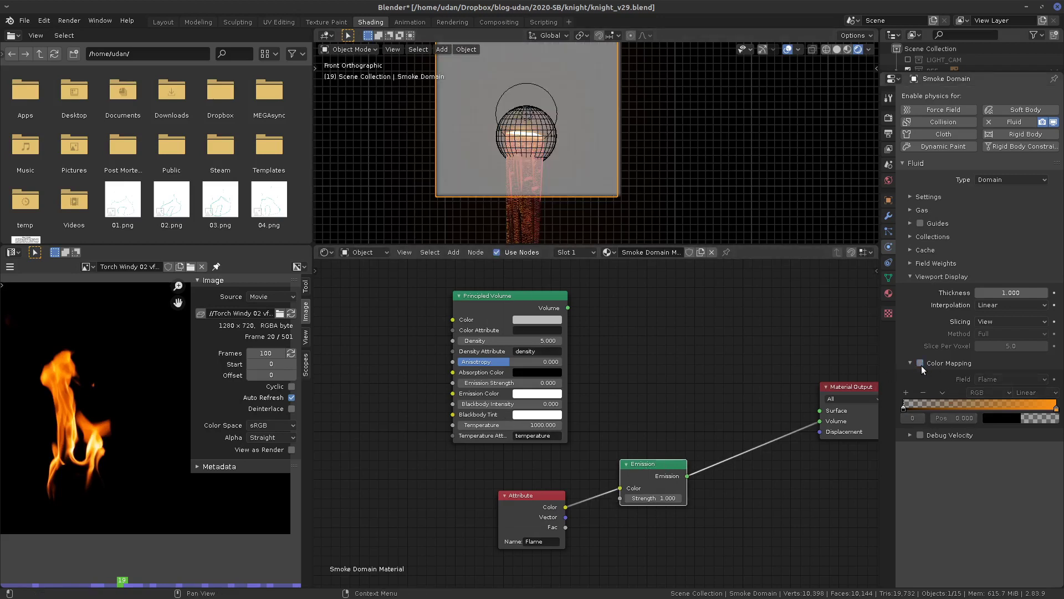
drag(819, 420, 721, 388)
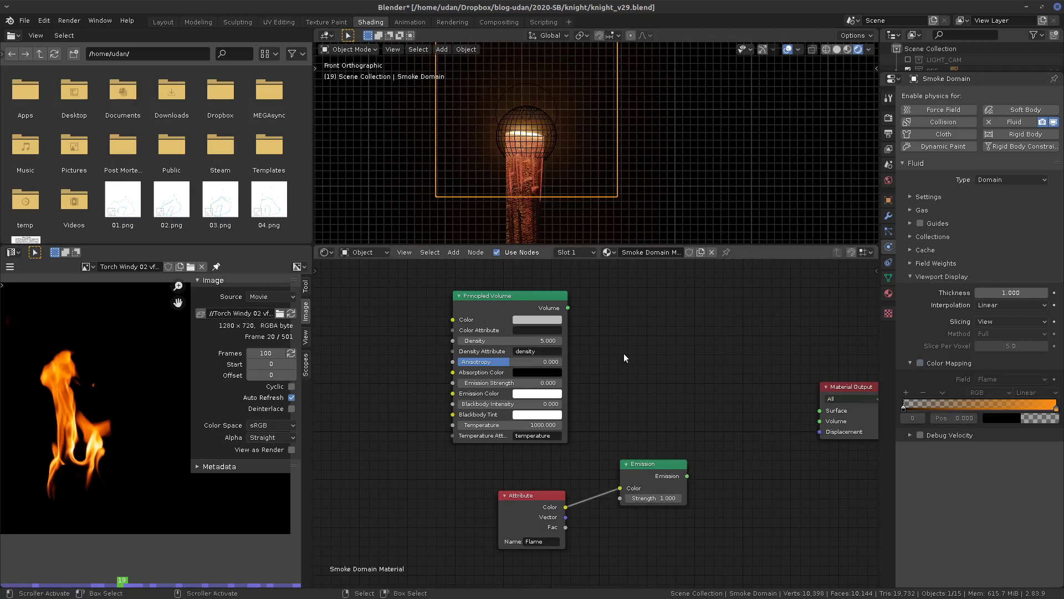
drag(567, 308, 819, 420)
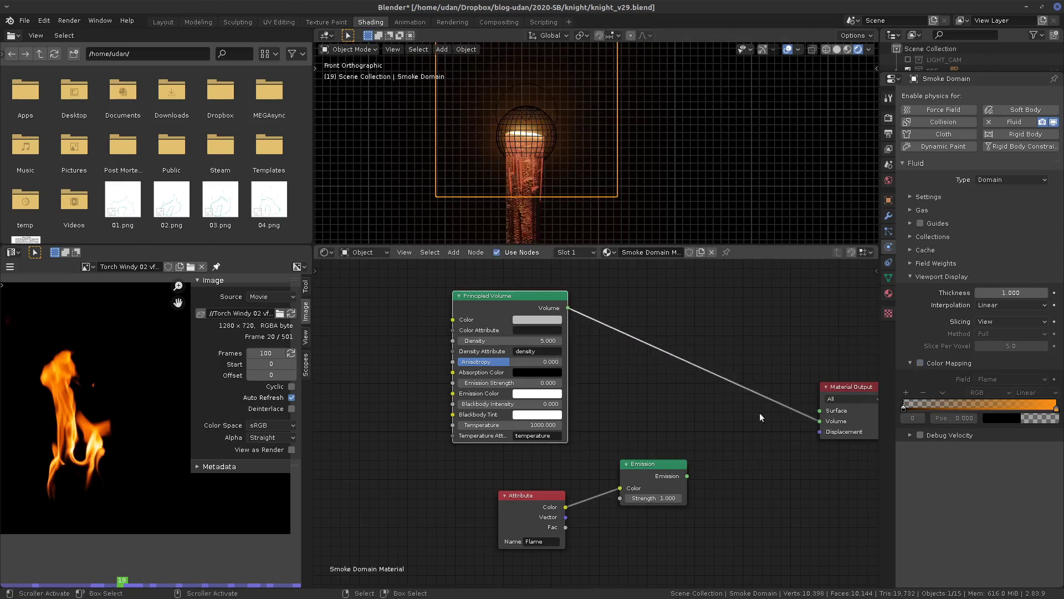
- Set the Principled Volume's Color to dark orange and its Emission Color to yellow-orange
drag(528, 300, 606, 299)
click(616, 318)
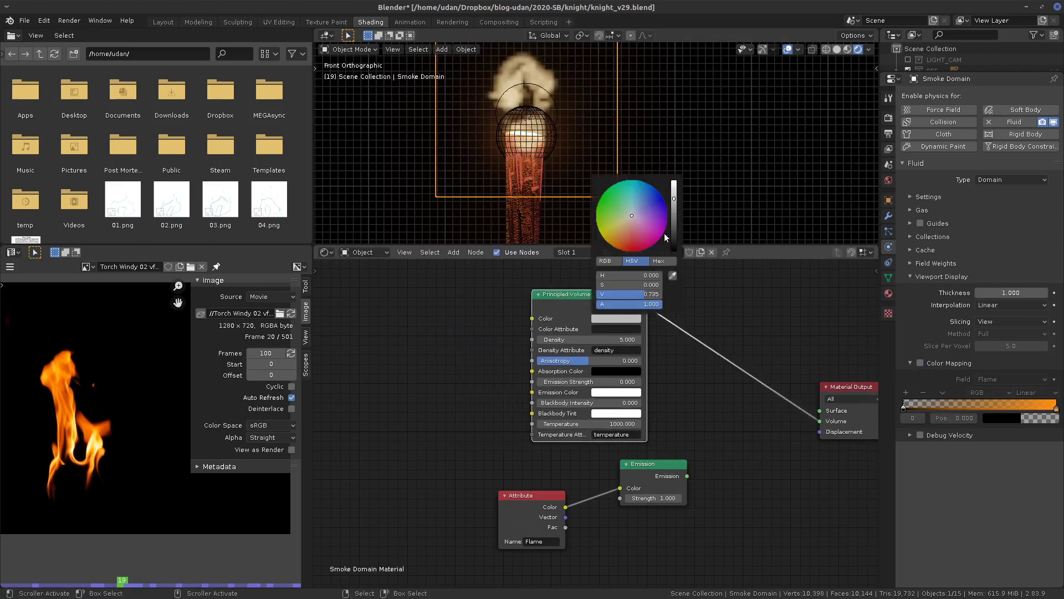
click(624, 238)
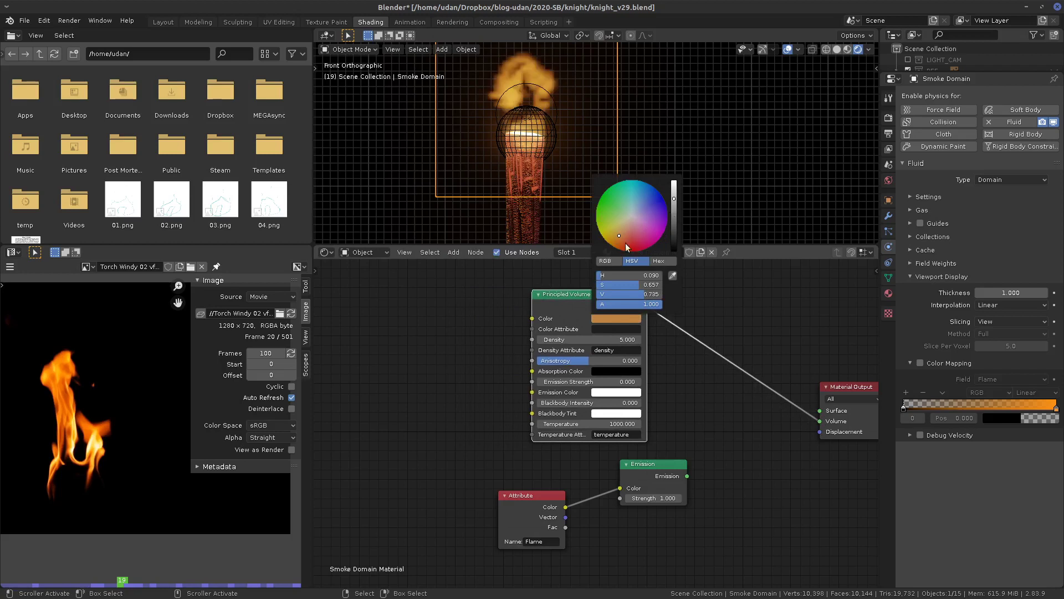
click(616, 245)
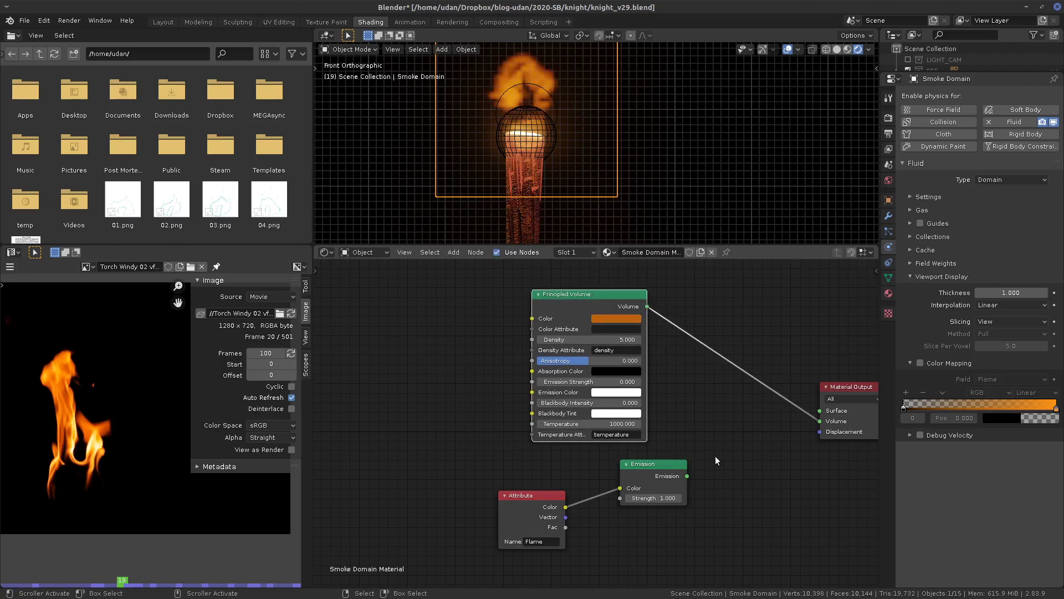
click(614, 392)
click(619, 317)
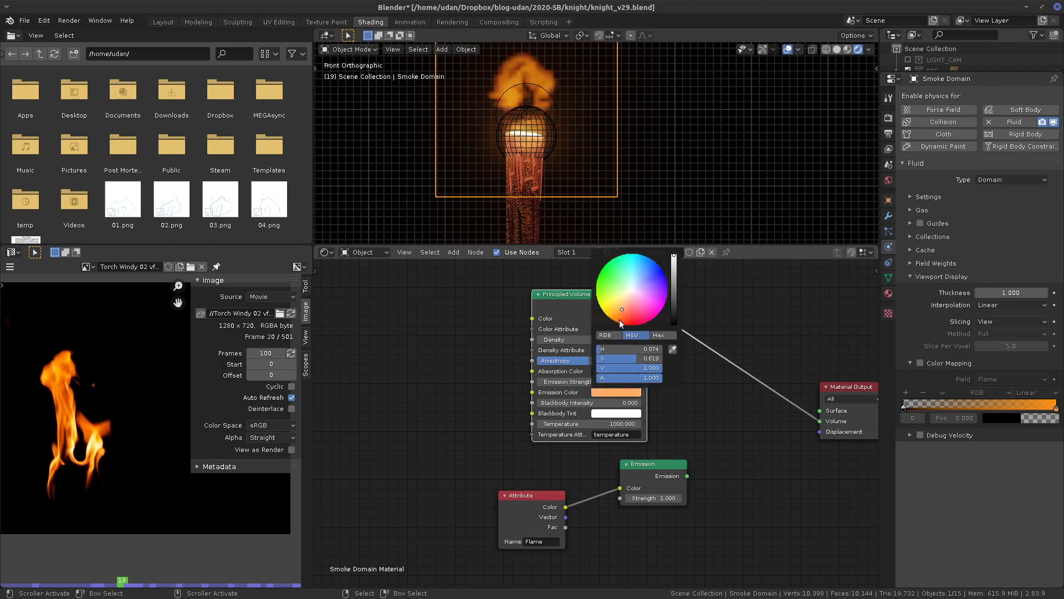
click(613, 315)
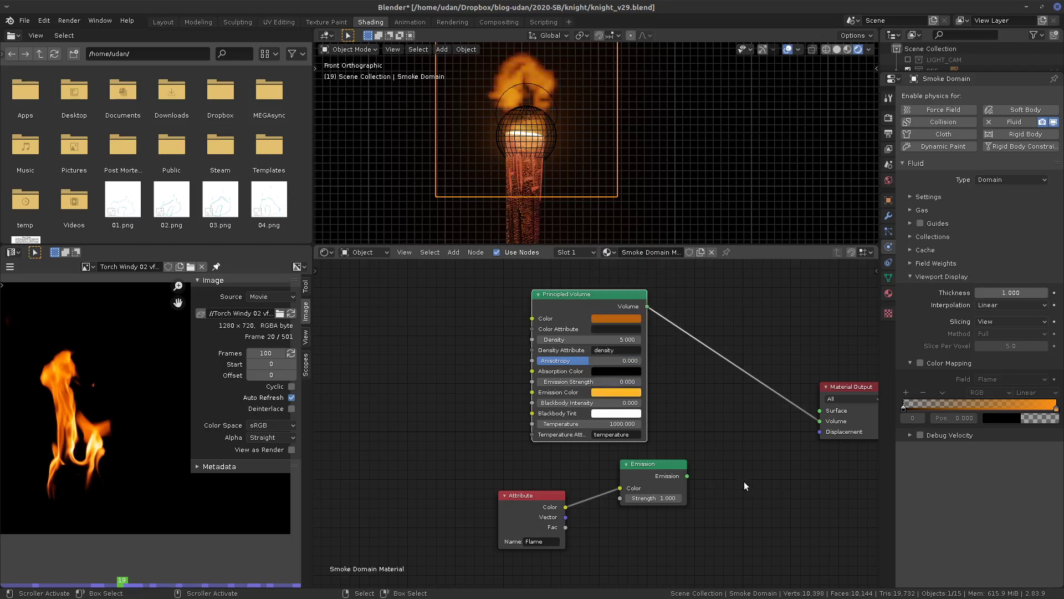
- Set the Principled Volume's Absorption Color to light grey and play the animation briefly to preview the fire
click(616, 371)
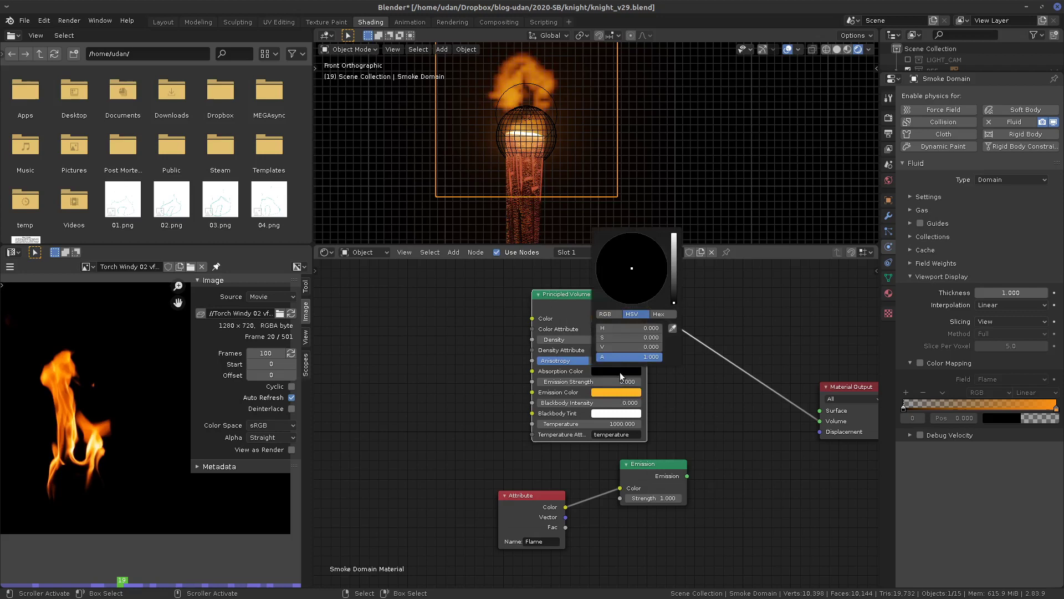
click(674, 281)
click(673, 264)
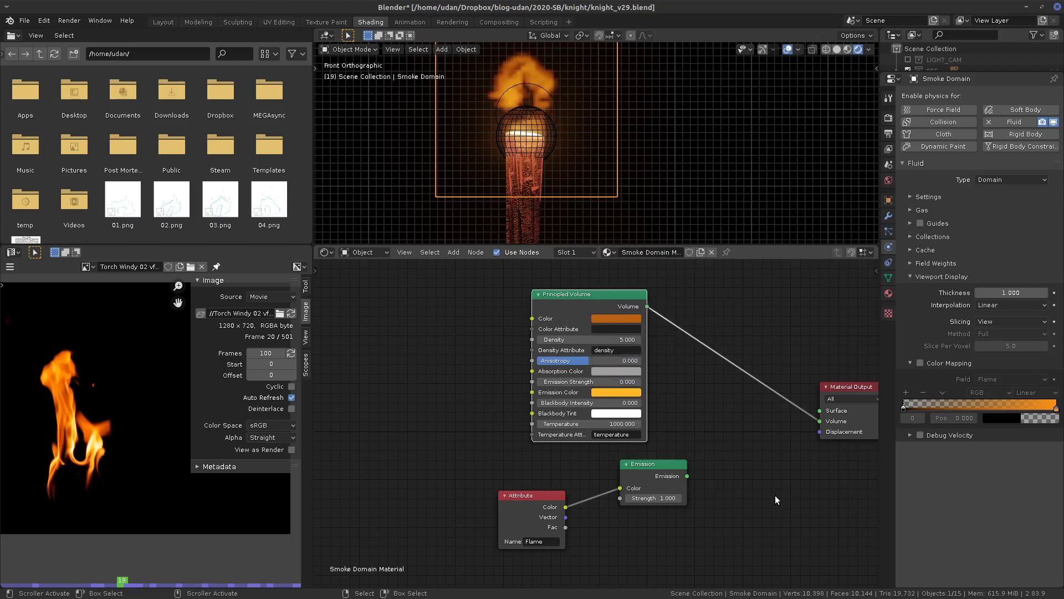
key(space)
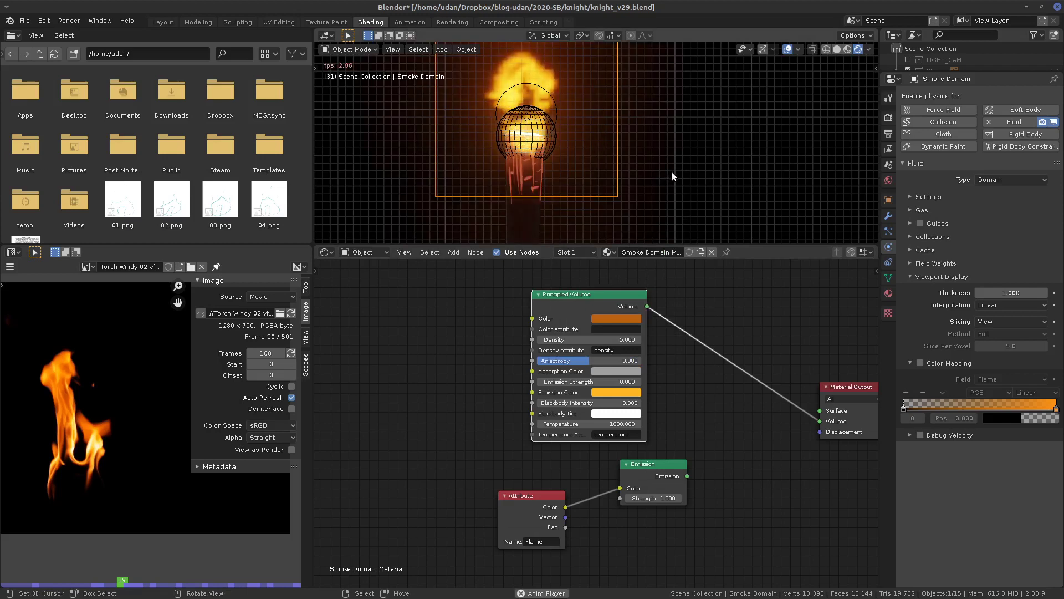
key(Escape)
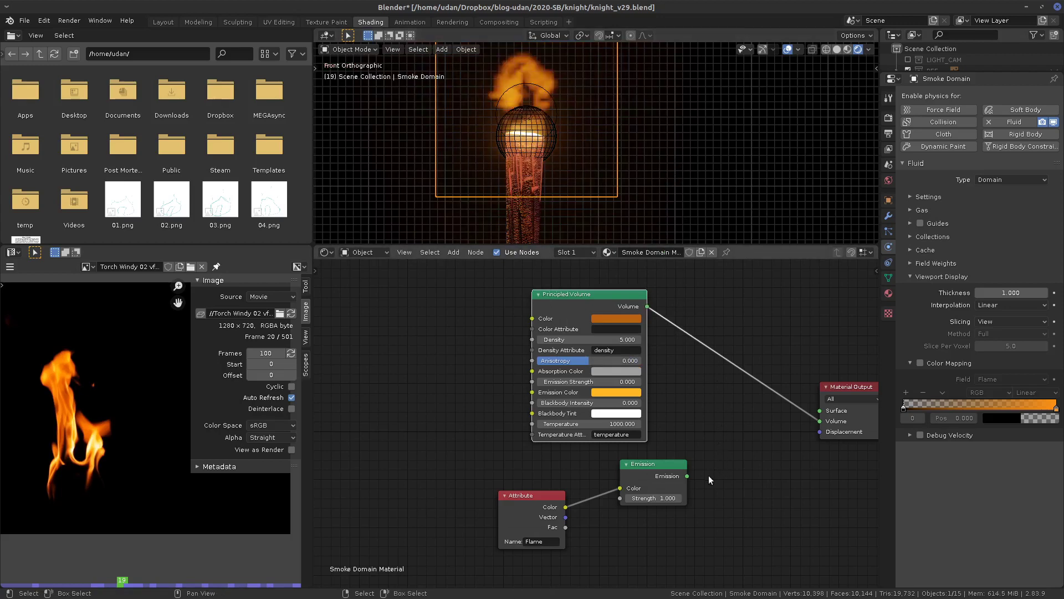
- Insert a Mix Shader on the link between the Principled Volume and the Material Output
drag(603, 296, 636, 296)
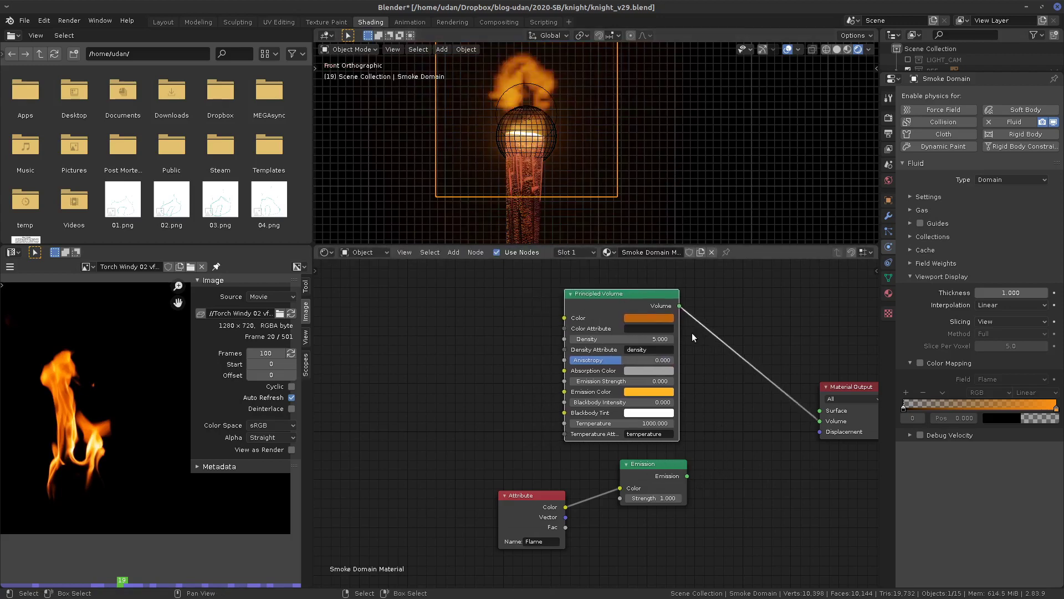
key(shift+a)
mouse_move(725, 472)
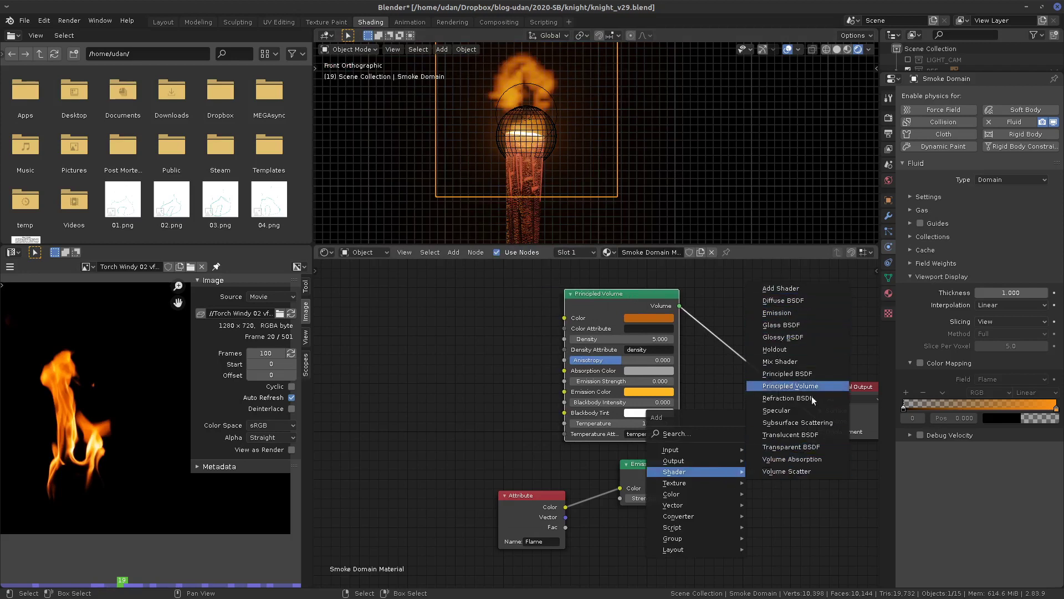
click(798, 361)
click(796, 358)
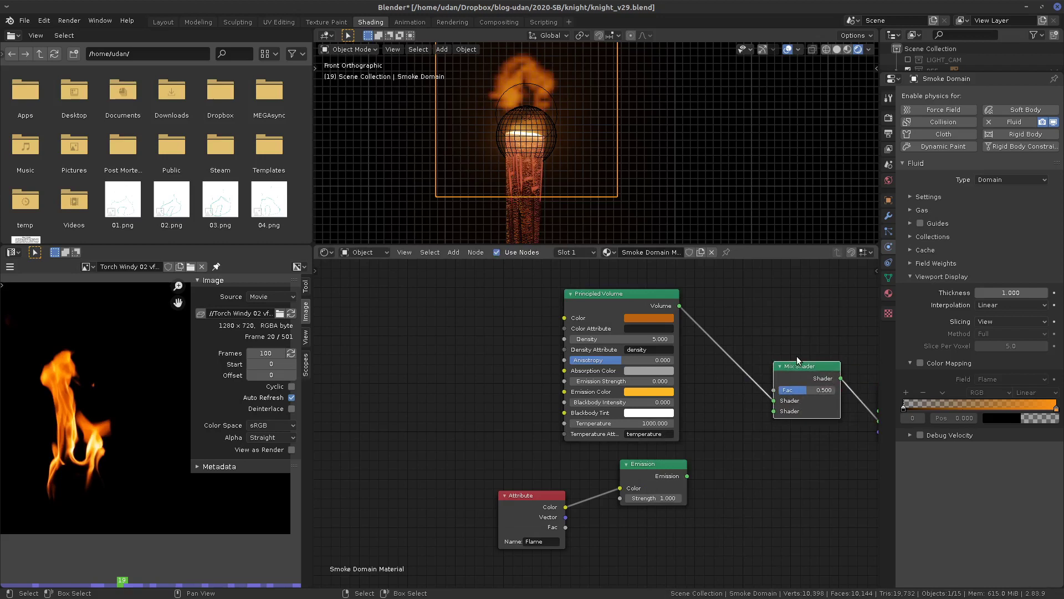
- Link the Emission shader to the Mix Shader's second Shader input, rearranging the surrounding nodes
drag(681, 463, 764, 450)
drag(629, 294, 570, 288)
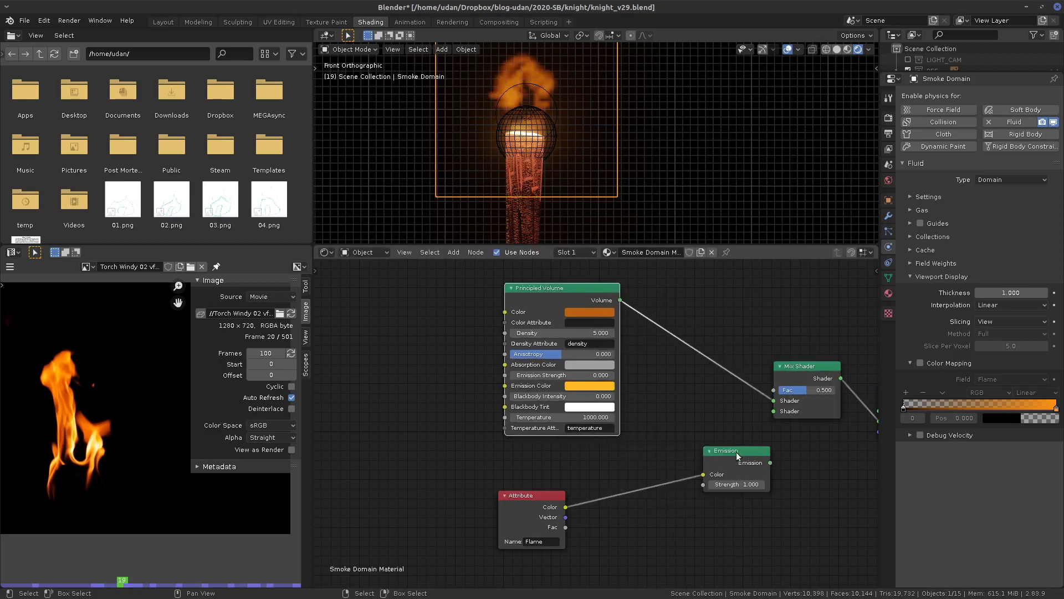
drag(734, 450, 774, 411)
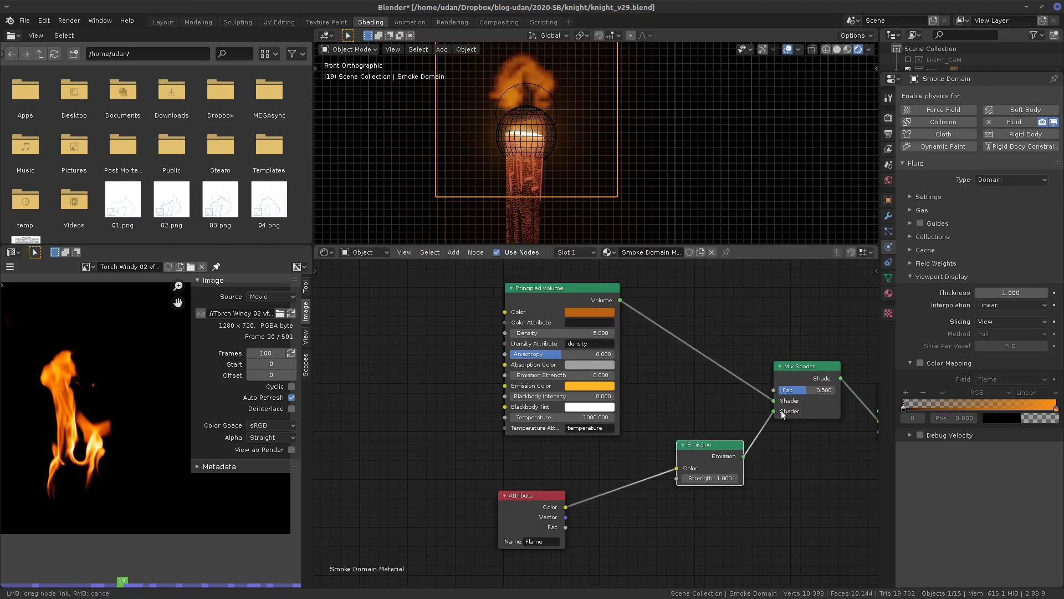
drag(573, 497, 610, 485)
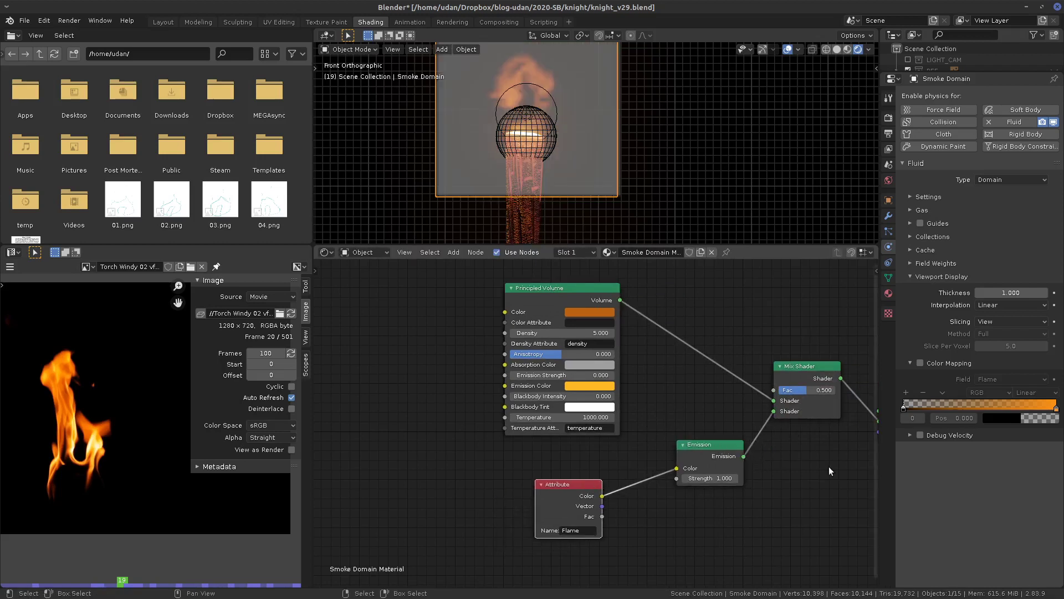
key(Home)
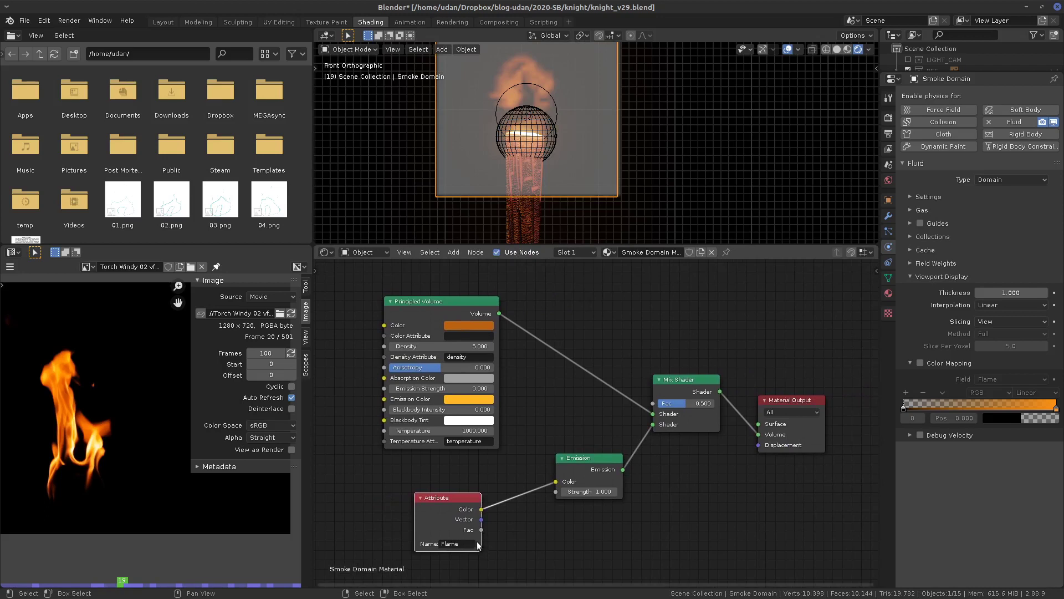
- Try the Flame attribute's Fac output on the Emission shader's Color input, and delete the Attribute node
drag(481, 530, 556, 482)
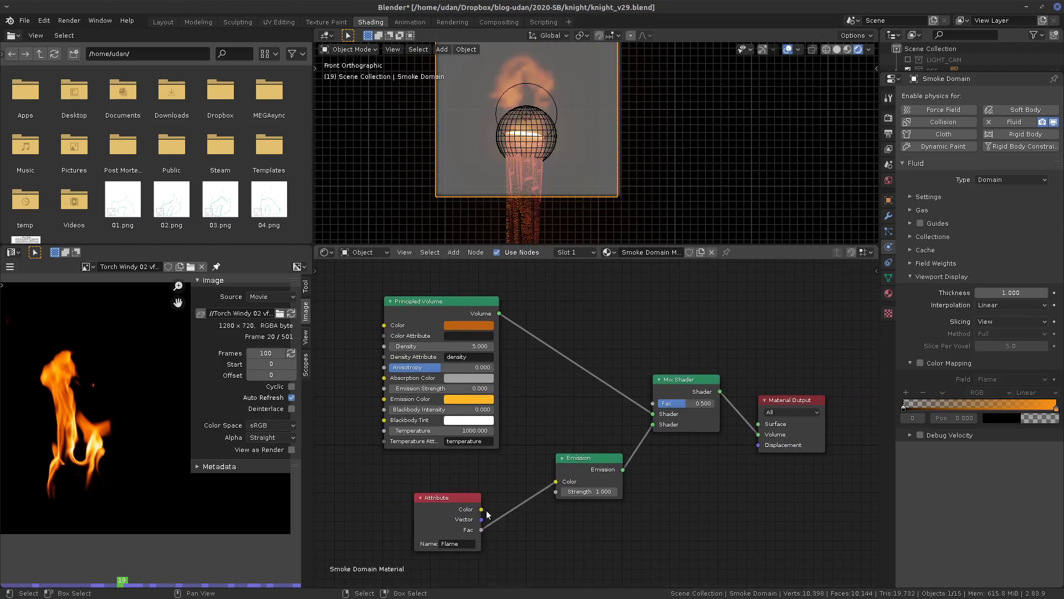
drag(481, 509, 557, 482)
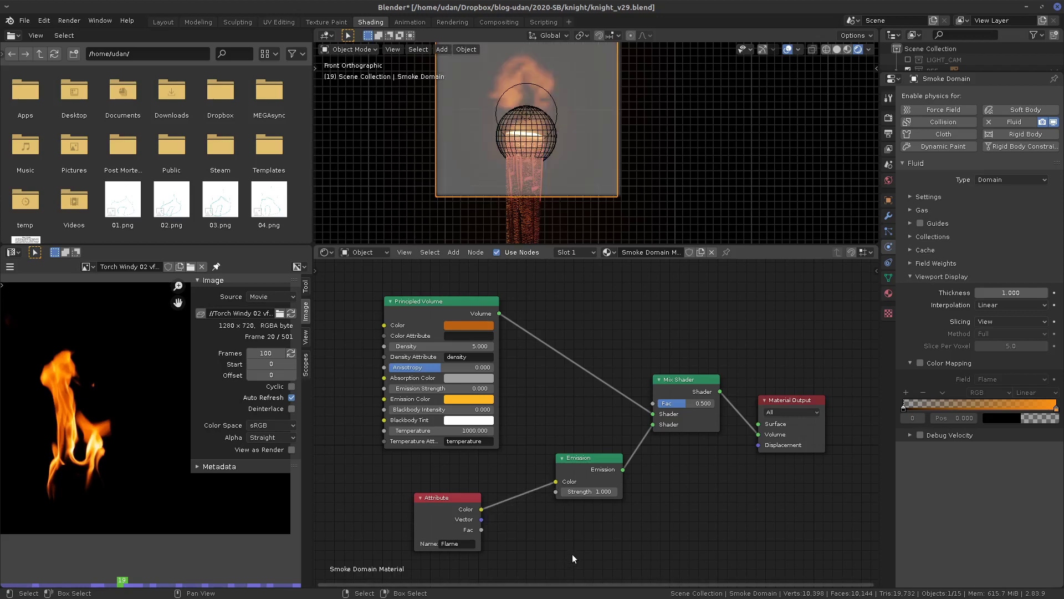
click(467, 497)
key(x)
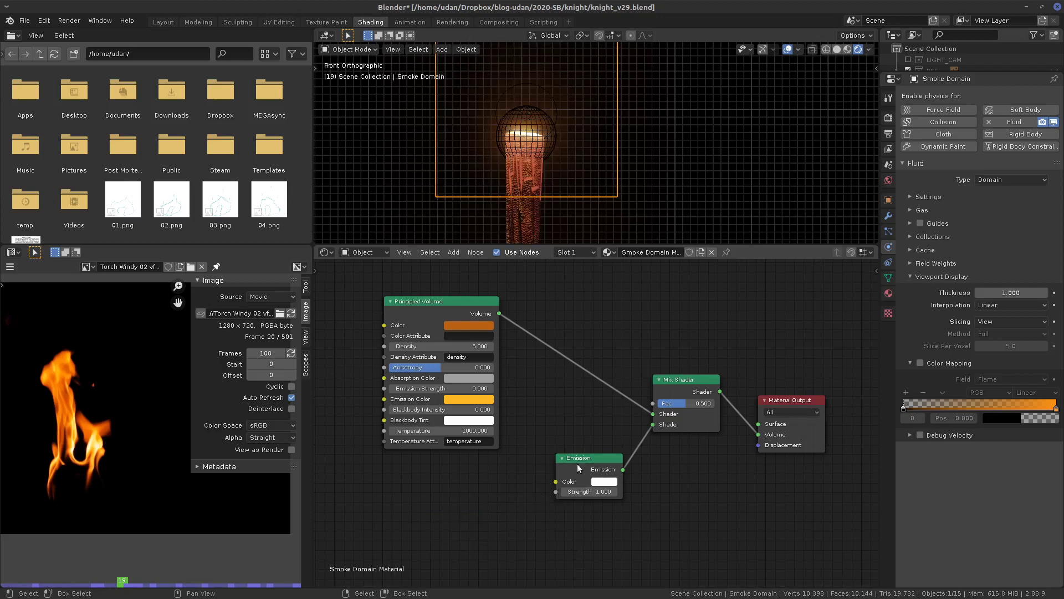
- Delete the Emission shader node and set the Mix Shader's factor to 1.000
click(577, 463)
key(x)
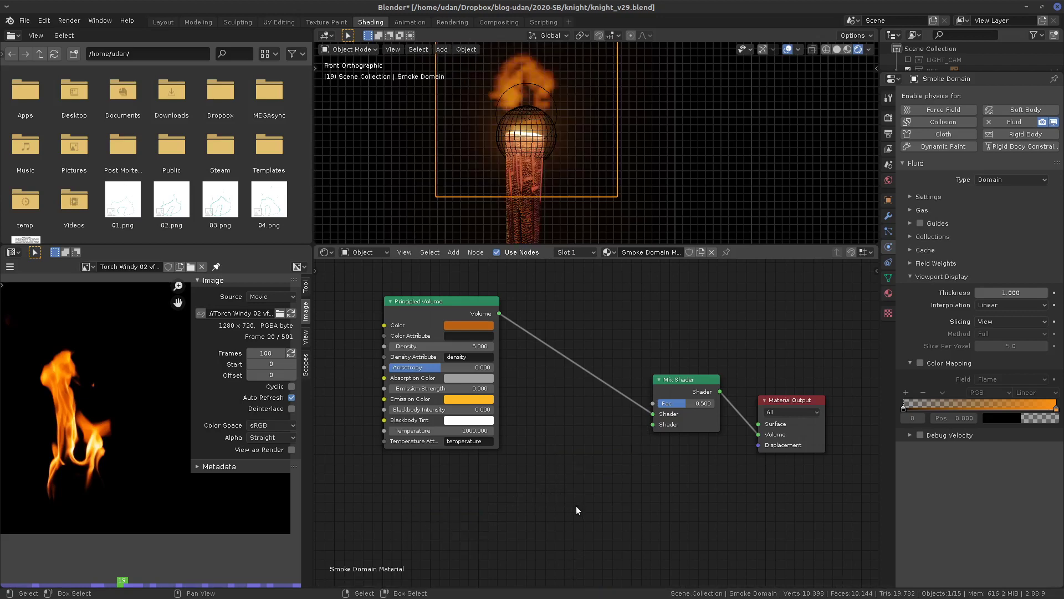
drag(457, 307, 522, 325)
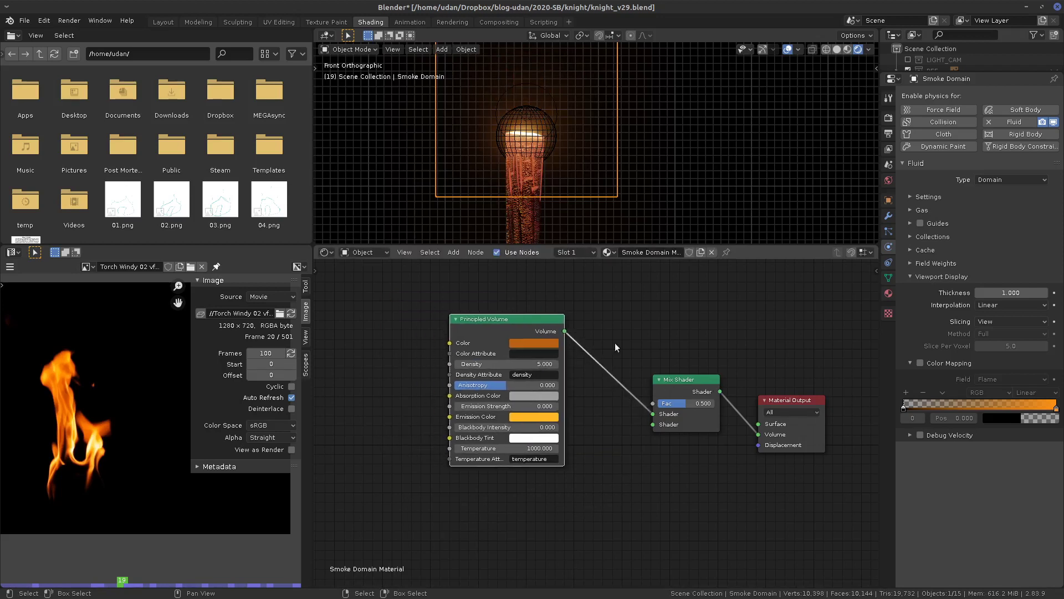
drag(675, 405, 715, 404)
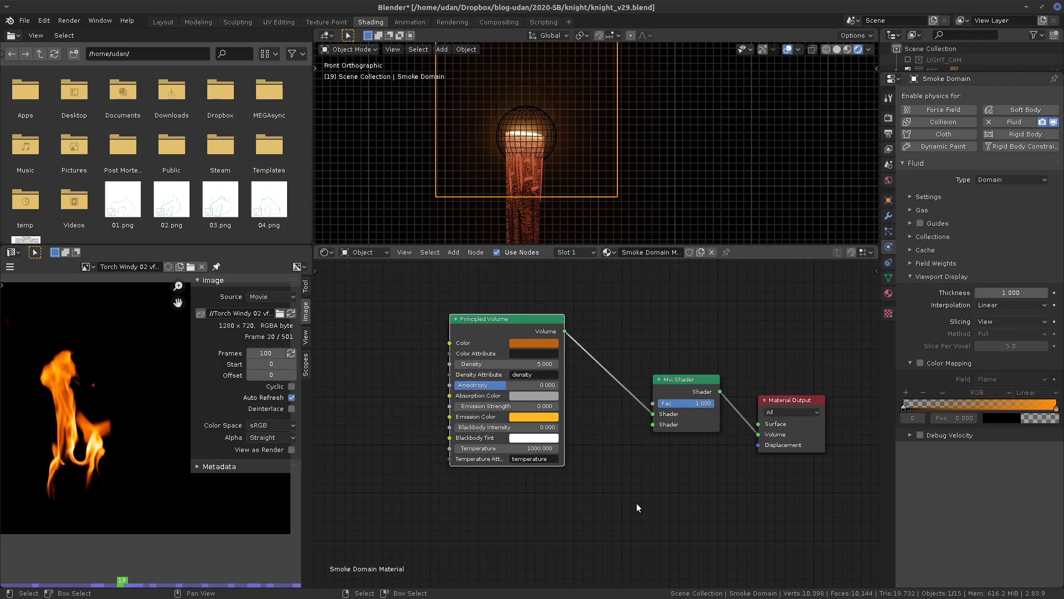
- Link the Principled Volume directly to the Material Output's Volume input and delete the Mix Shader
drag(653, 414, 758, 423)
drag(688, 379, 656, 482)
drag(754, 425, 759, 434)
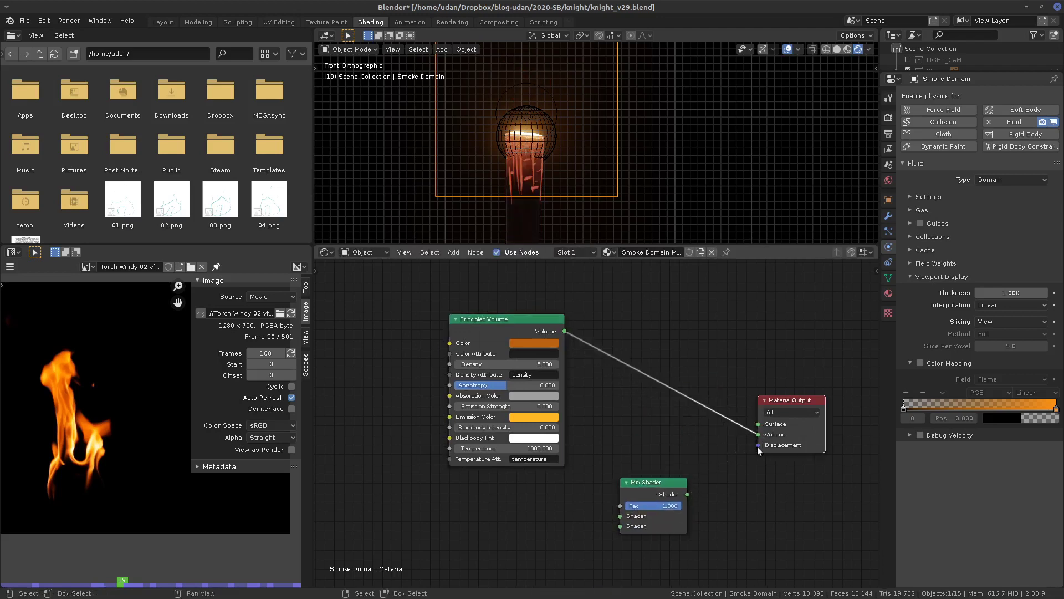
drag(658, 497, 648, 489)
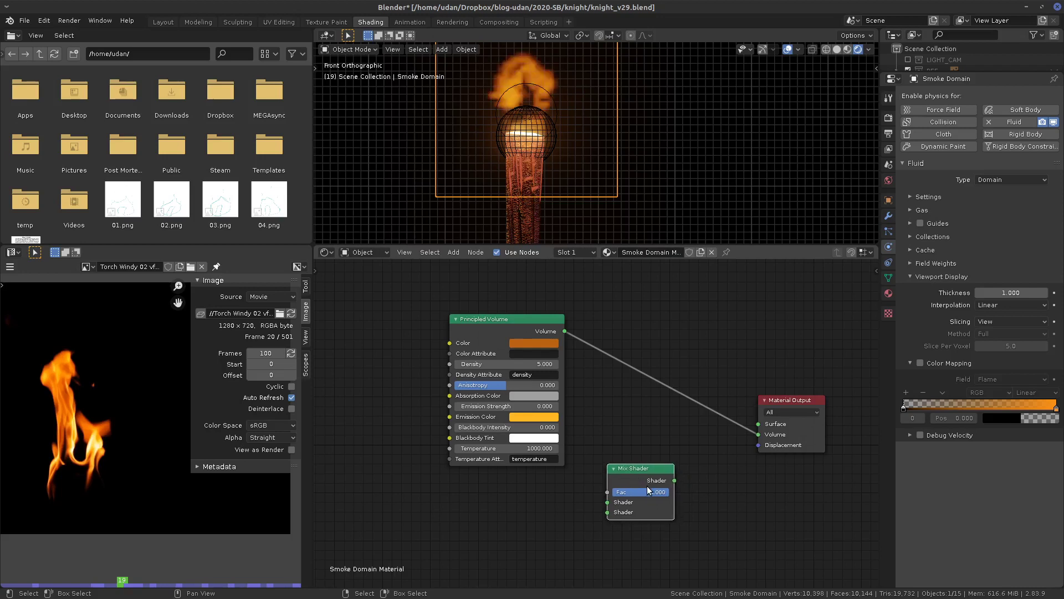
key(x)
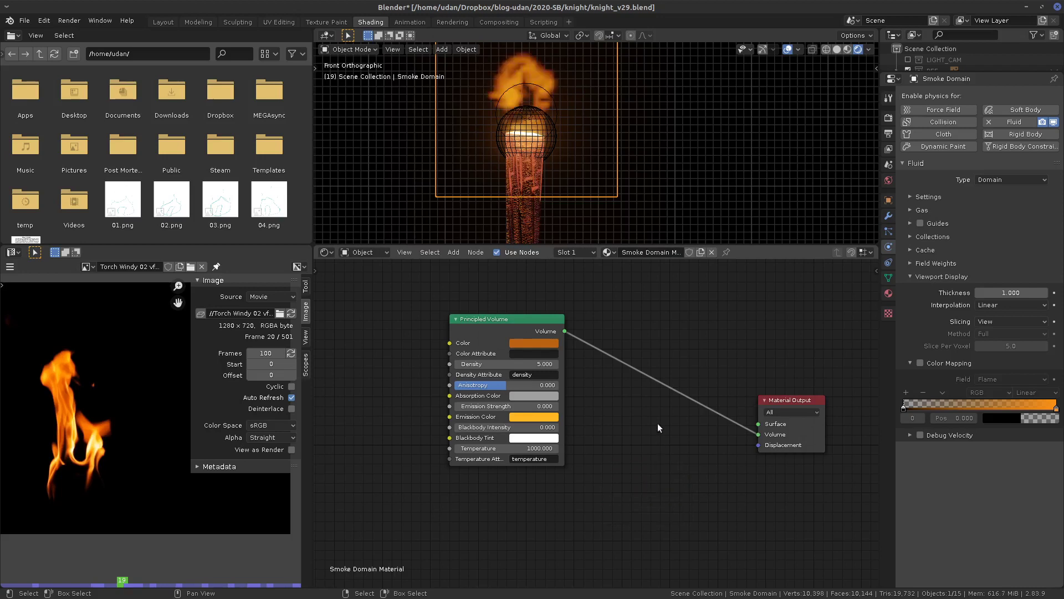
- Move the Principled Volume and Material Output nodes close together in the smoke domain material
middle_drag(644, 238, 650, 189)
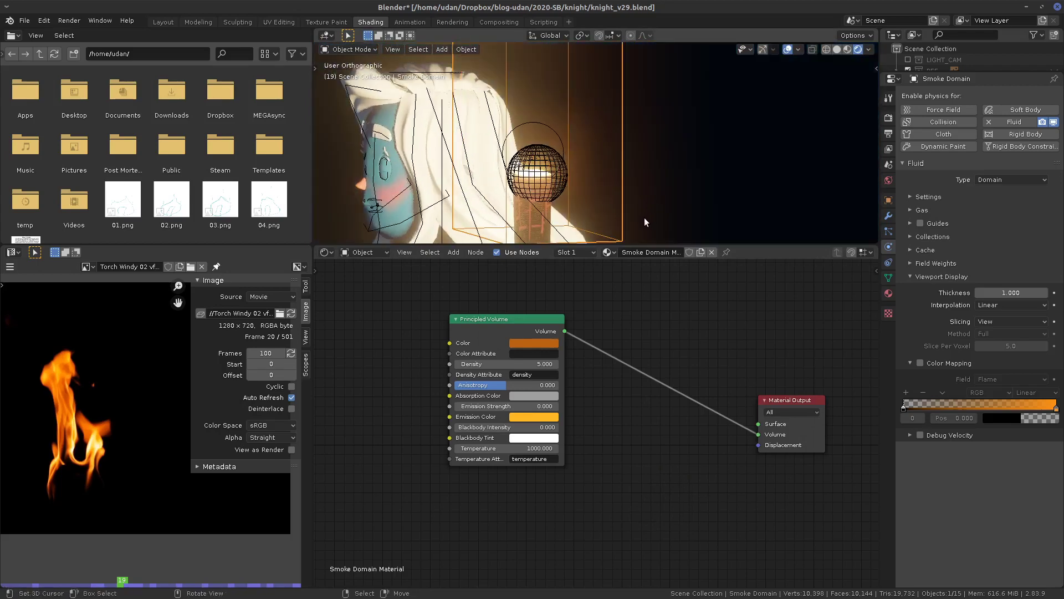
key(KP_1)
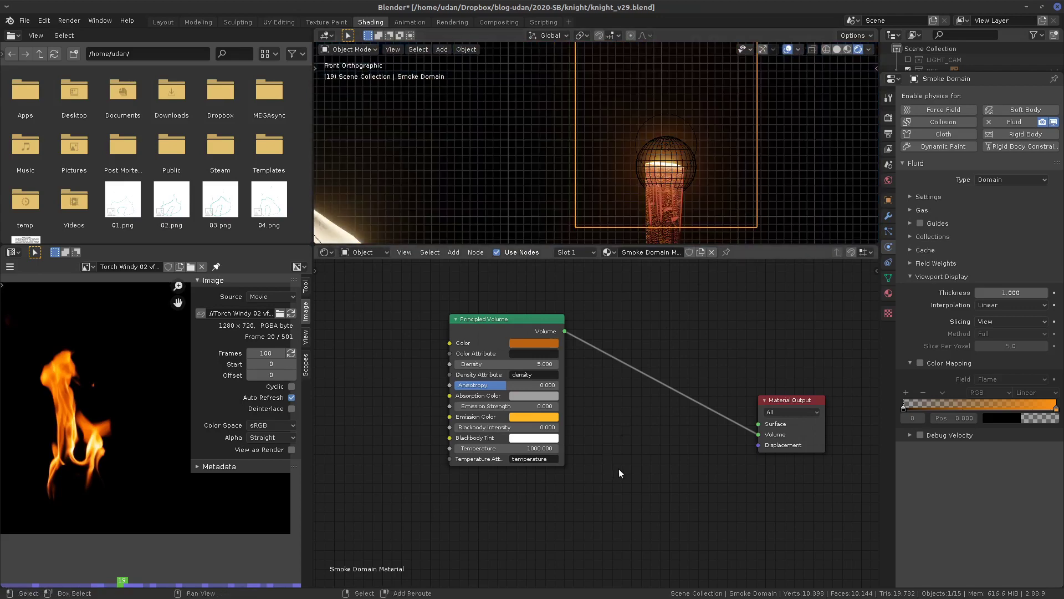
middle_drag(618, 471, 599, 495)
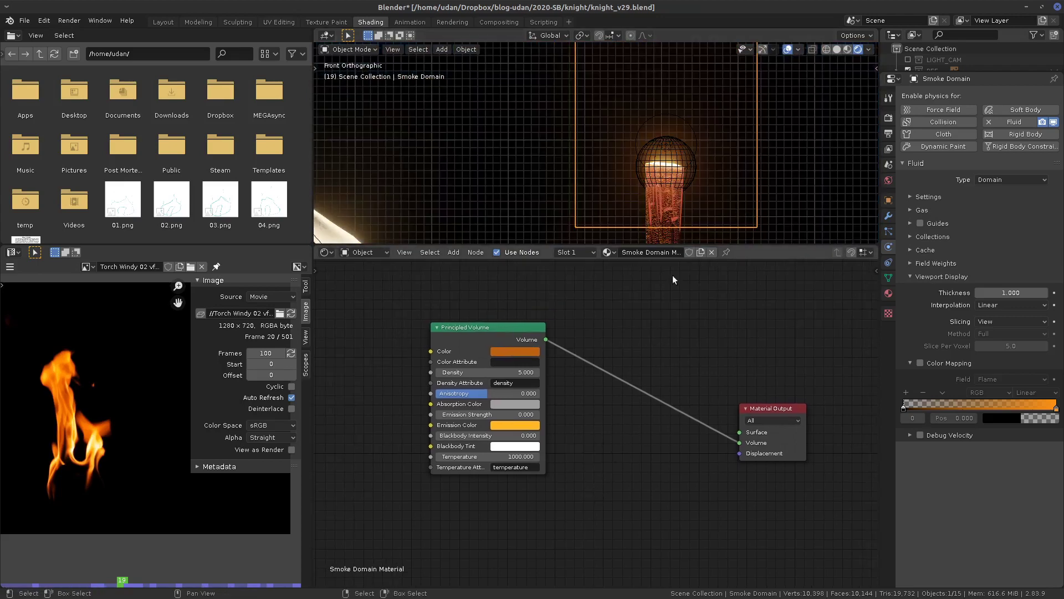
scroll(724, 177, down, 4)
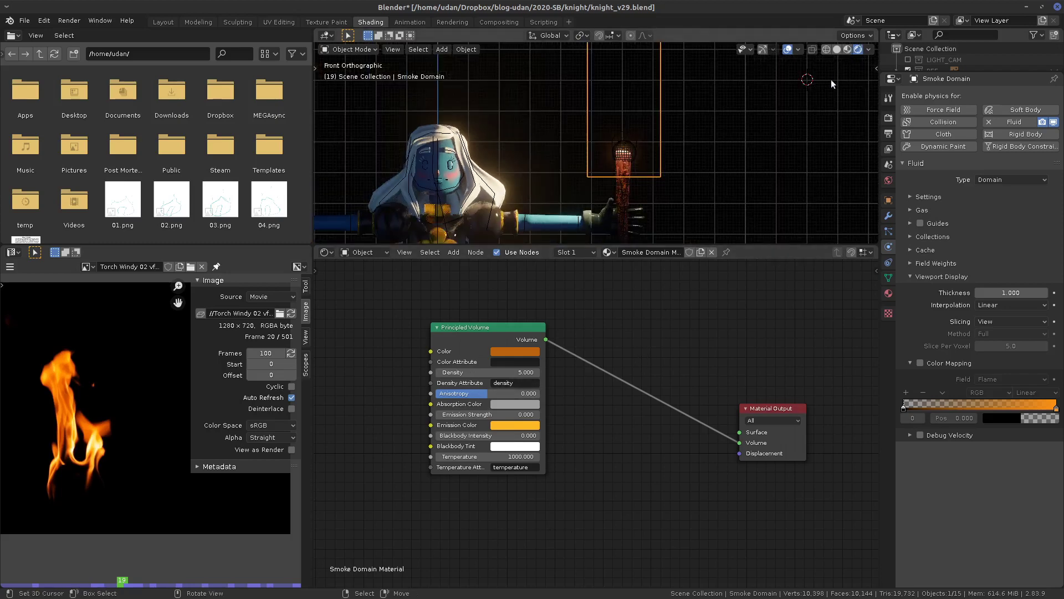
drag(481, 354, 558, 367)
drag(770, 410, 686, 318)
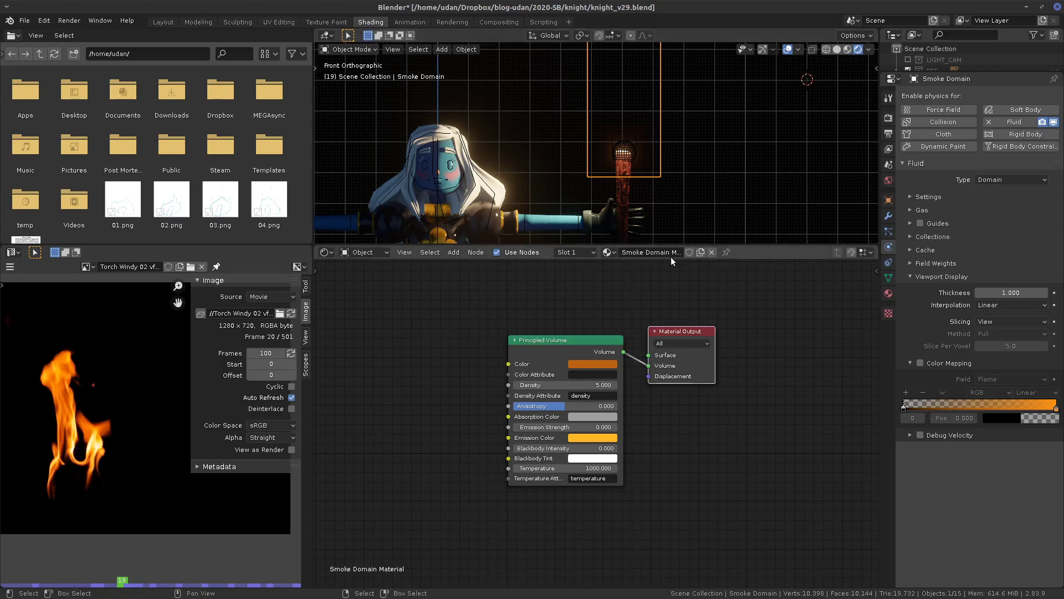
- Set the Principled Volume's Color to a pale dusty pink and play the animation to preview the smoke
click(594, 363)
click(607, 268)
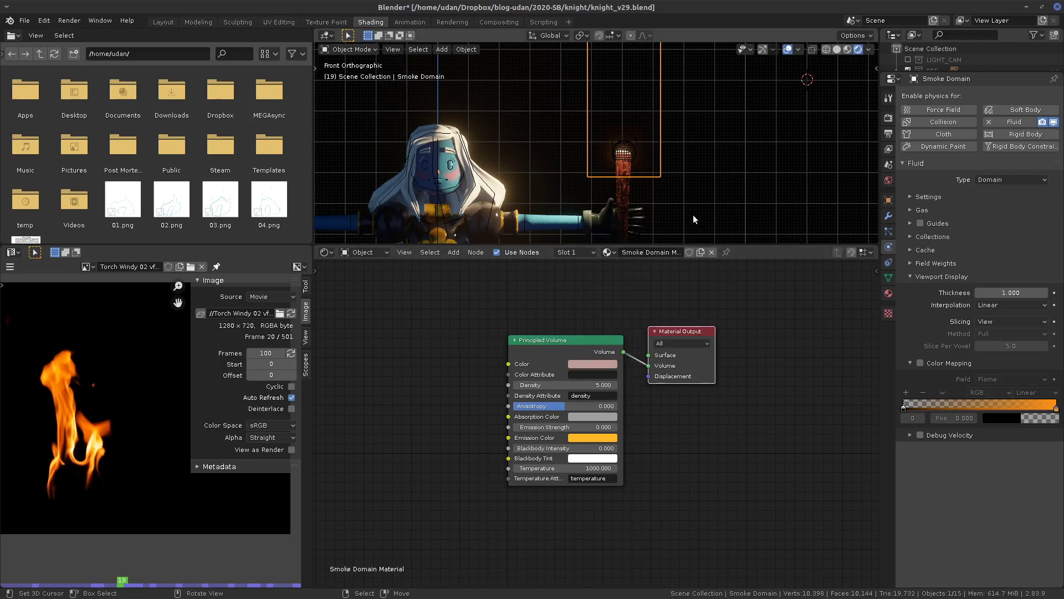
key(space)
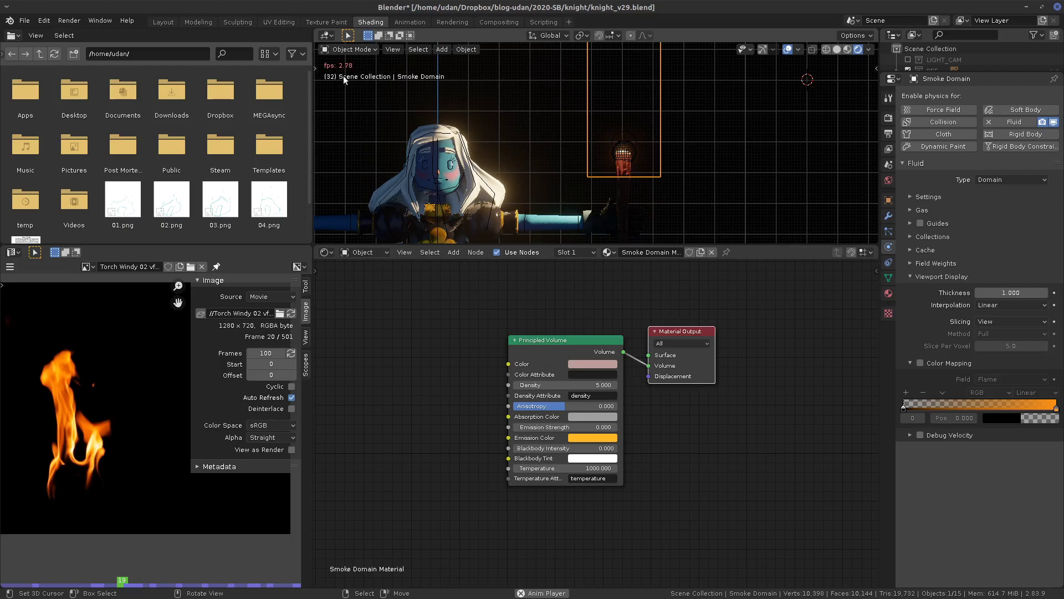
key(Escape)
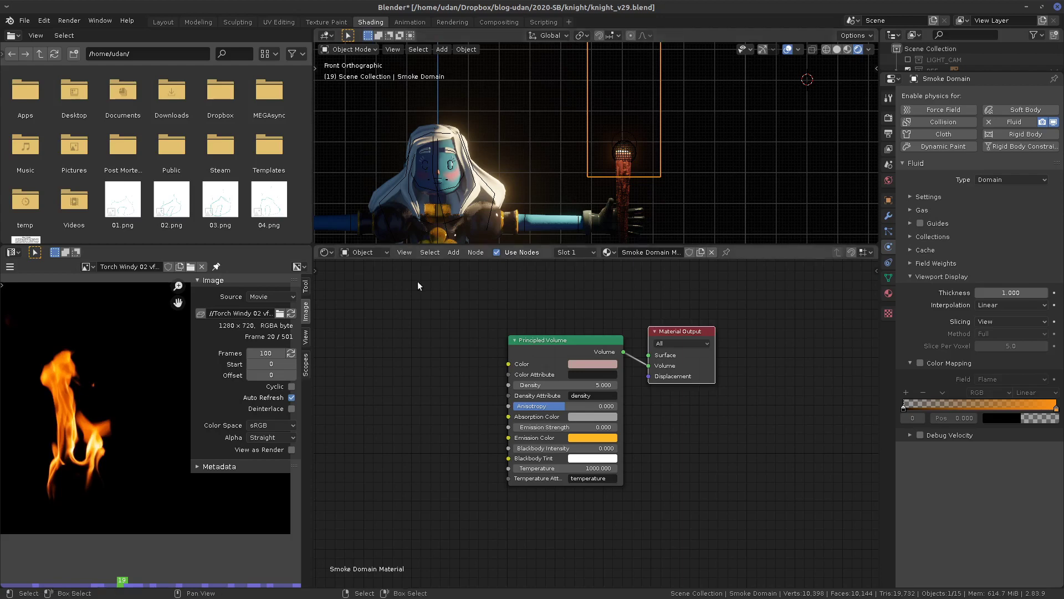
- Reopen the recent file knight_v29.blend, discarding the unsaved smoke simulation changes
click(36, 35)
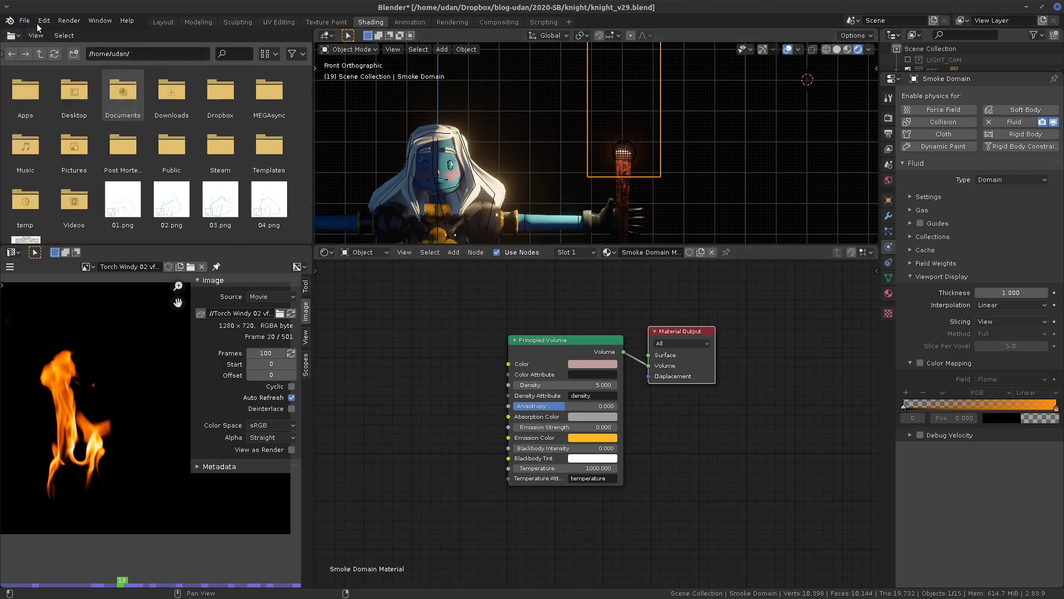
click(25, 21)
mouse_move(85, 56)
click(202, 57)
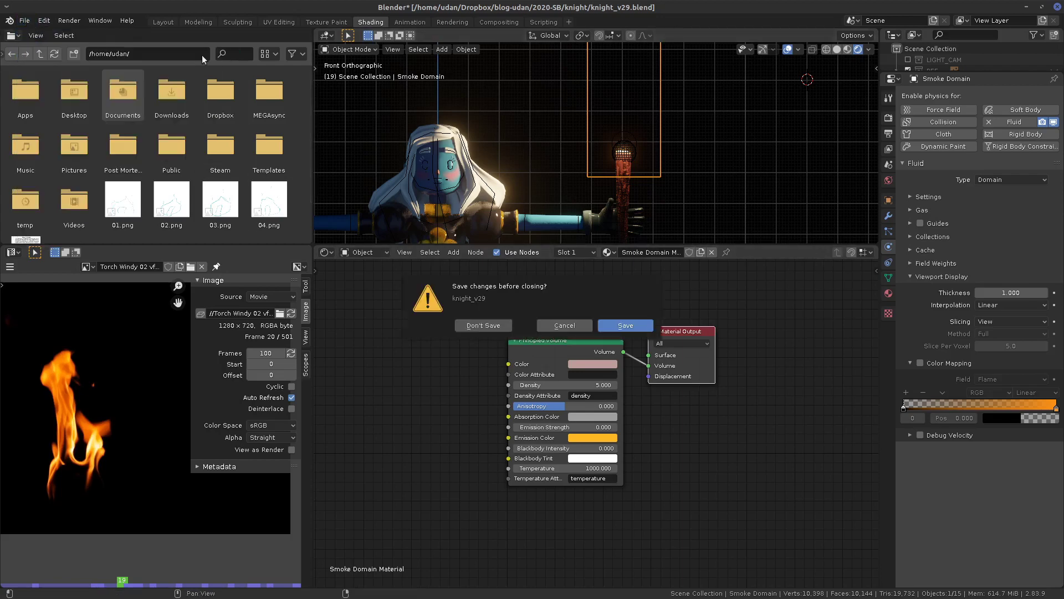
click(484, 327)
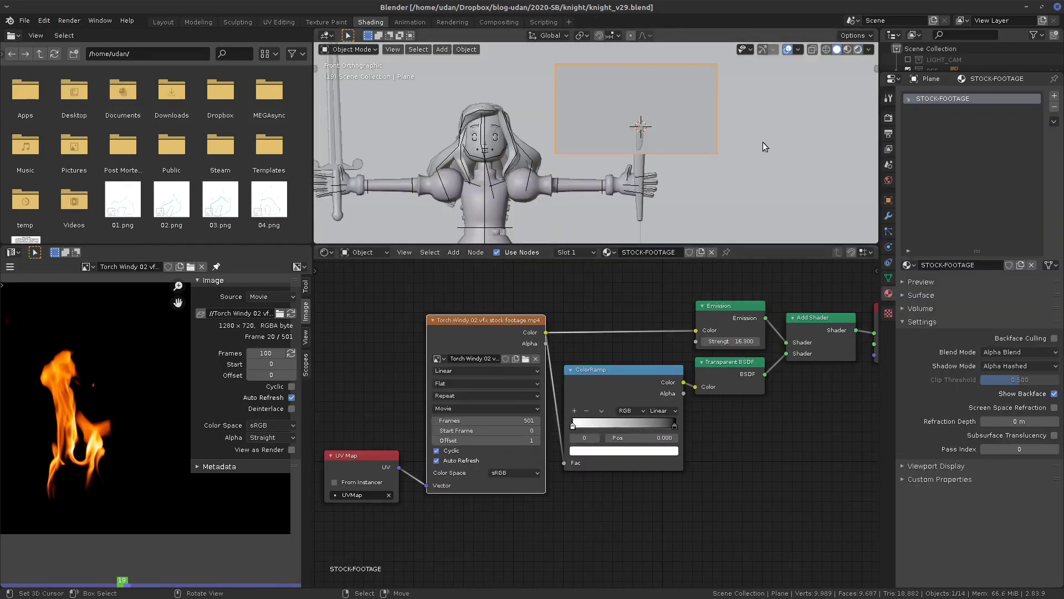
- Switch the 3D viewport to rendered shading and play the animation to preview the stock-footage fire on the torch
click(859, 48)
key(space)
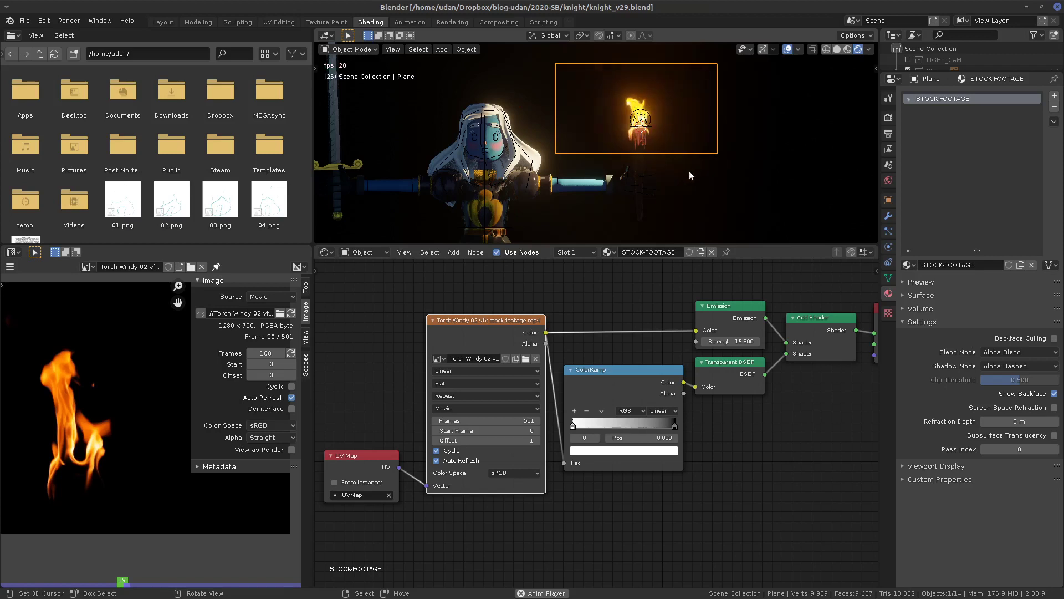
key(Escape)
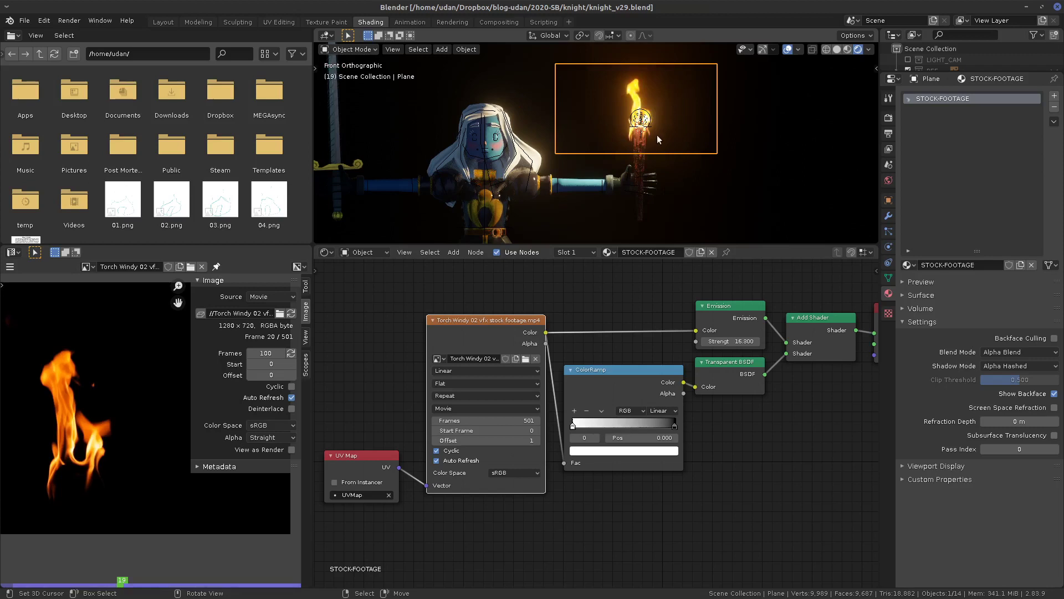
key(r)
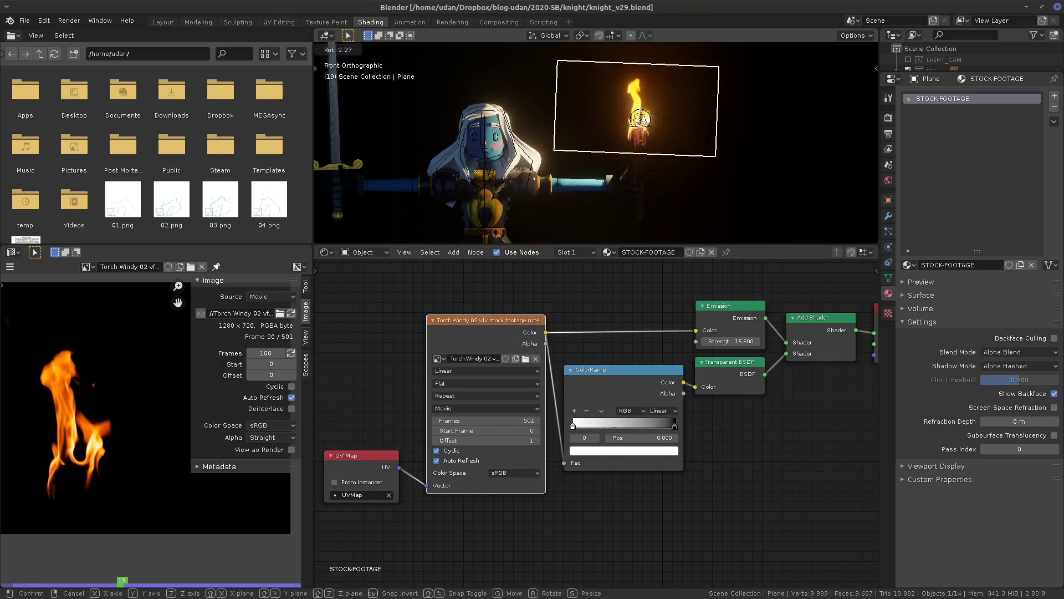
key(Escape)
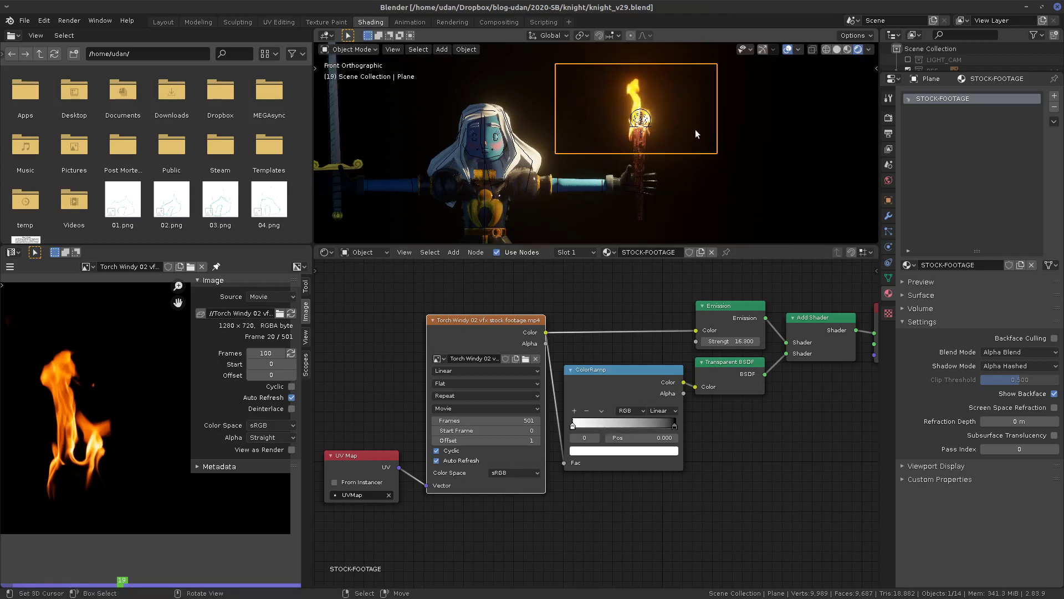
scroll(698, 132, up, 5)
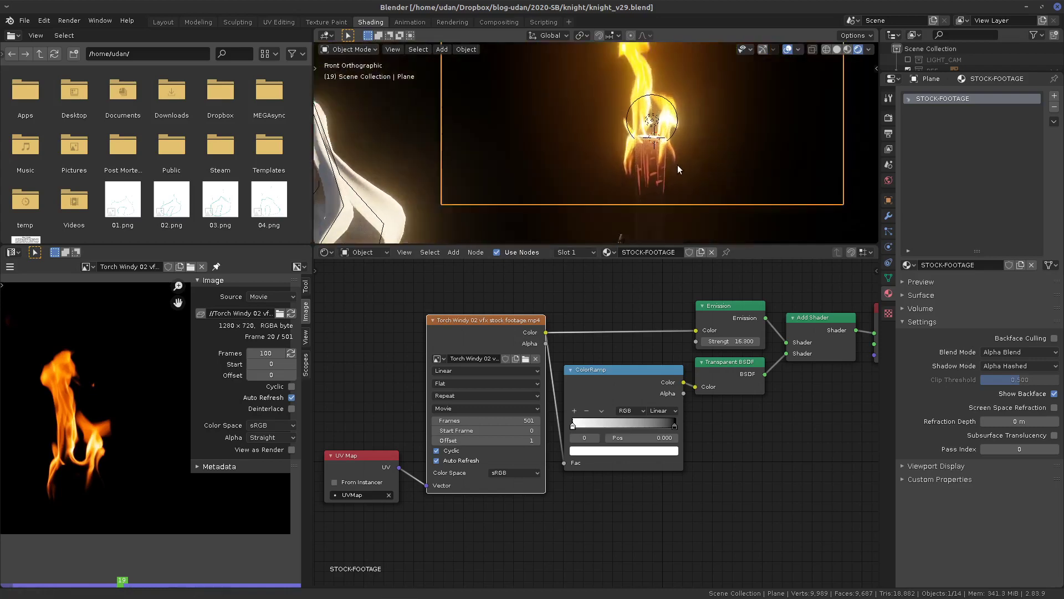
scroll(633, 182, up, 2)
key(Tab)
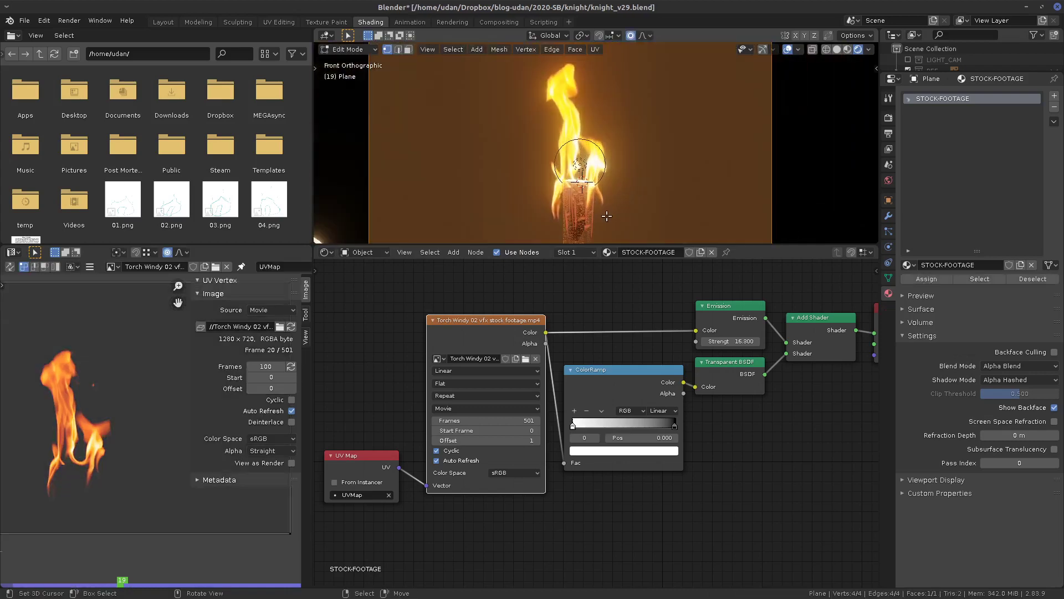
key(g)
scroll(606, 210, down, 15)
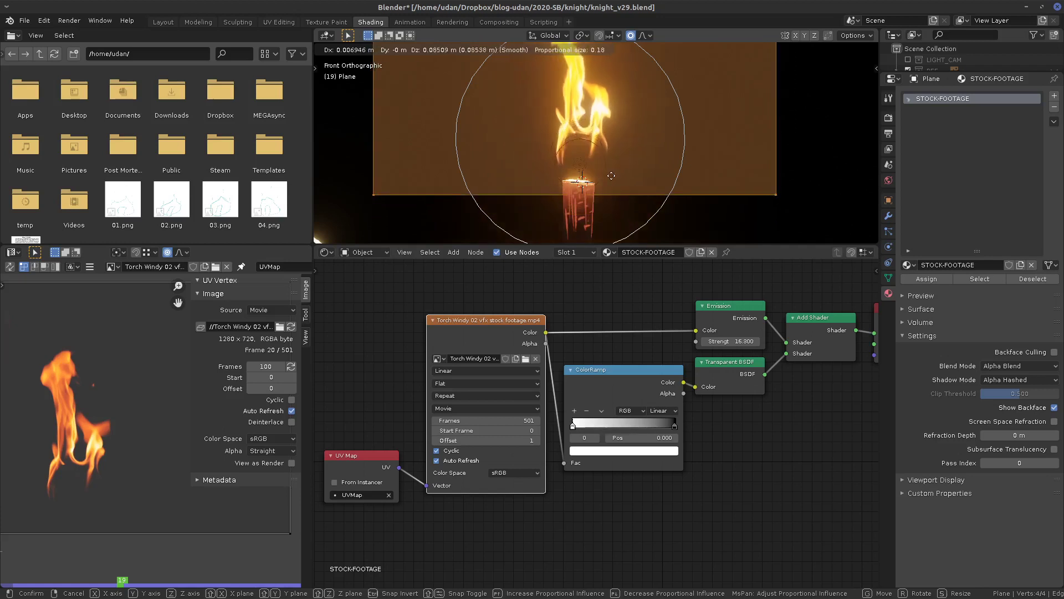
click(612, 168)
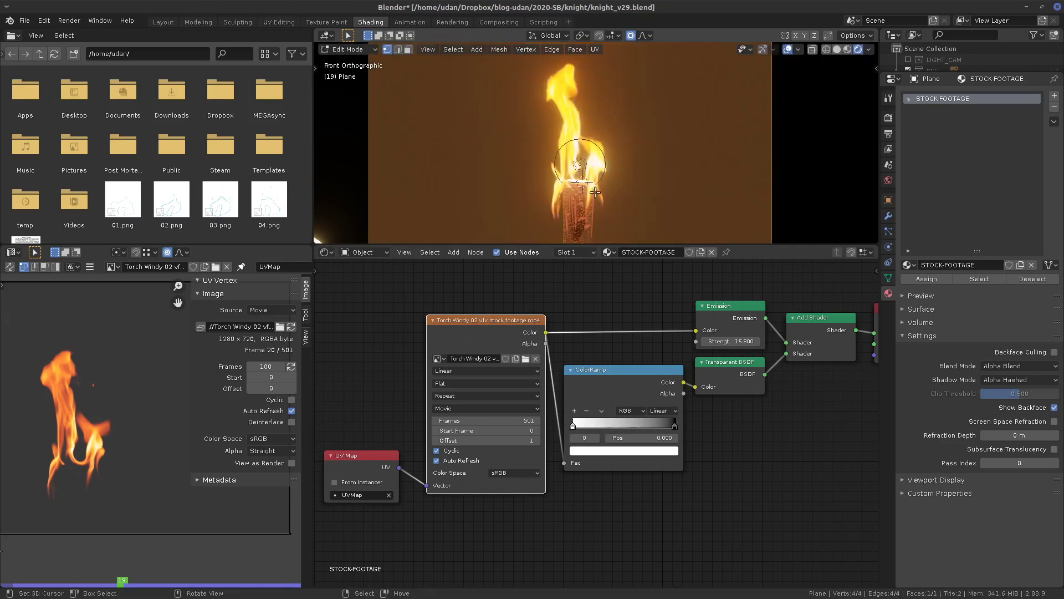
key(Tab)
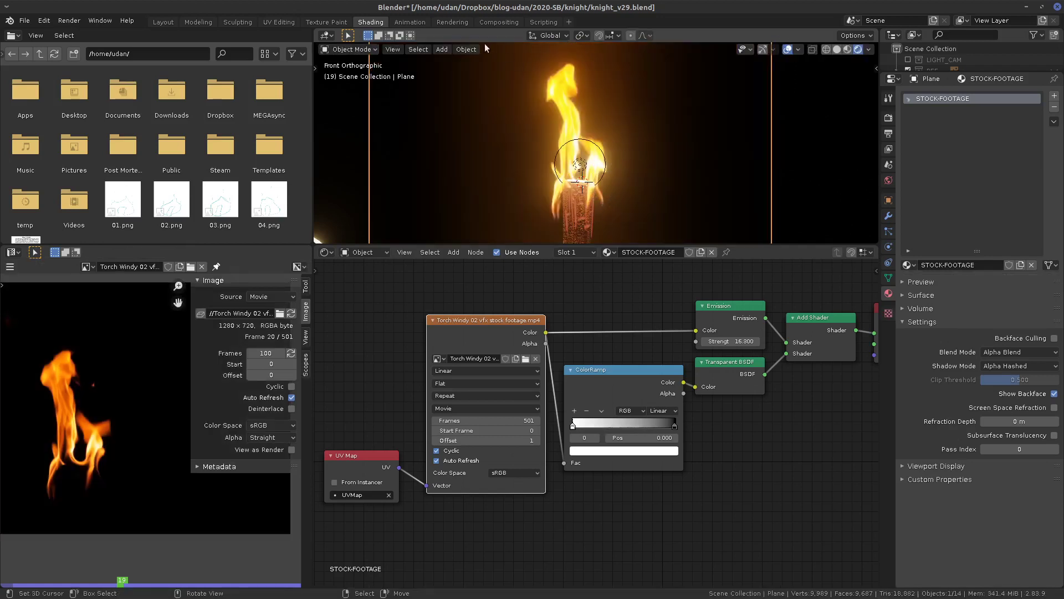
- Set the stock-footage plane's origin to the 3D cursor and check the pivot with a trial rotation
click(469, 49)
mouse_move(518, 74)
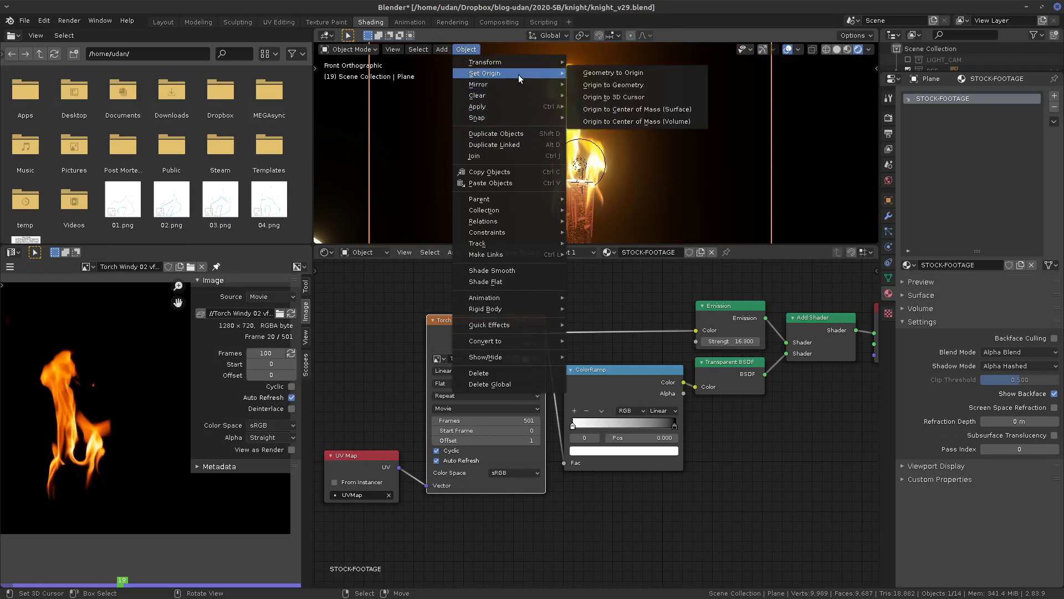
click(649, 96)
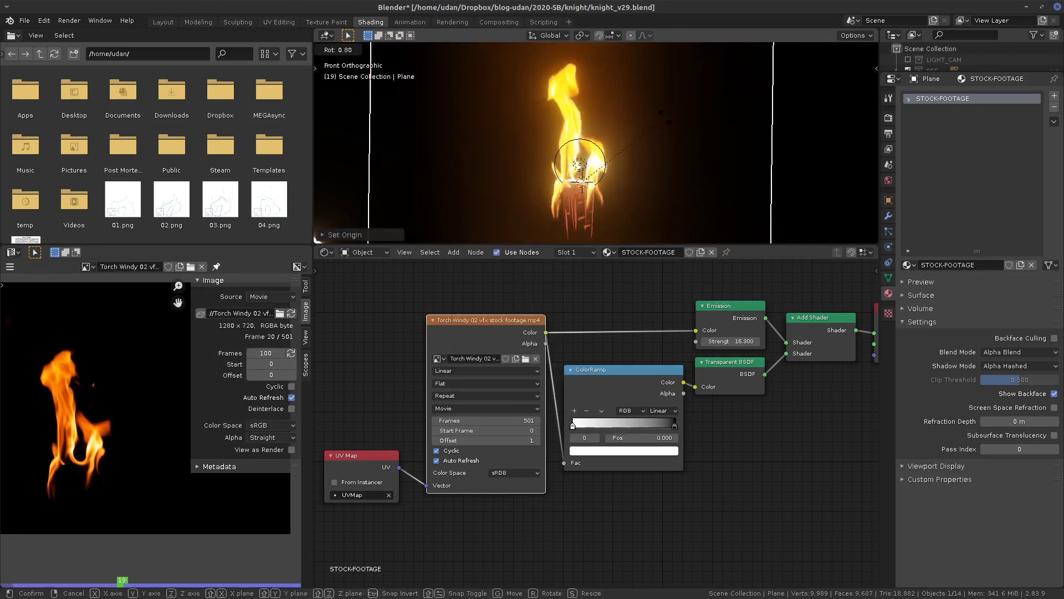
key(r)
key(Escape)
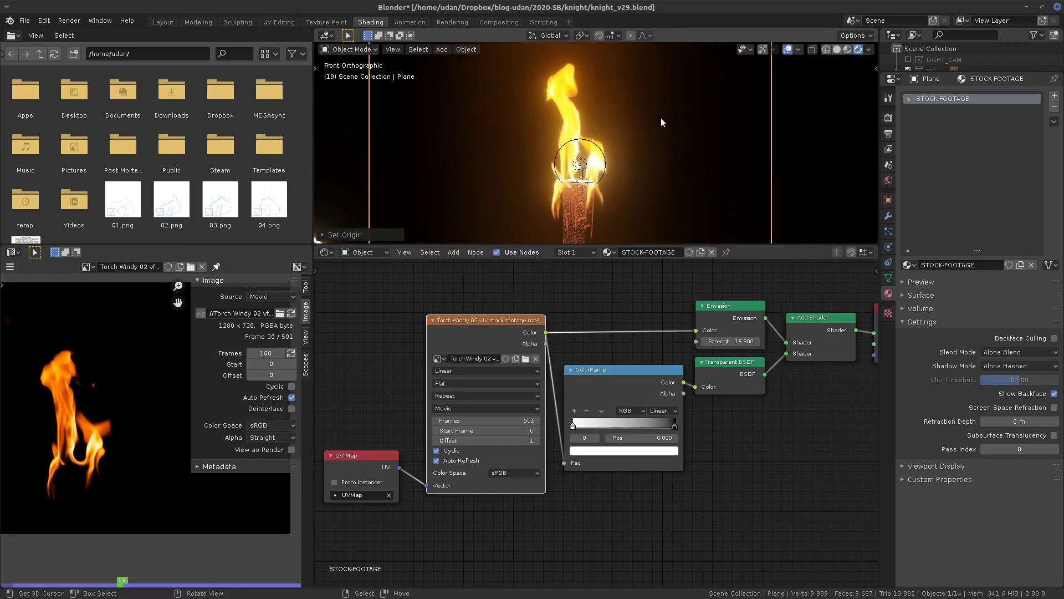
- Add three horizontal loop cuts across the stock-footage plane in Edit Mode
key(Tab)
key(ctrl+r)
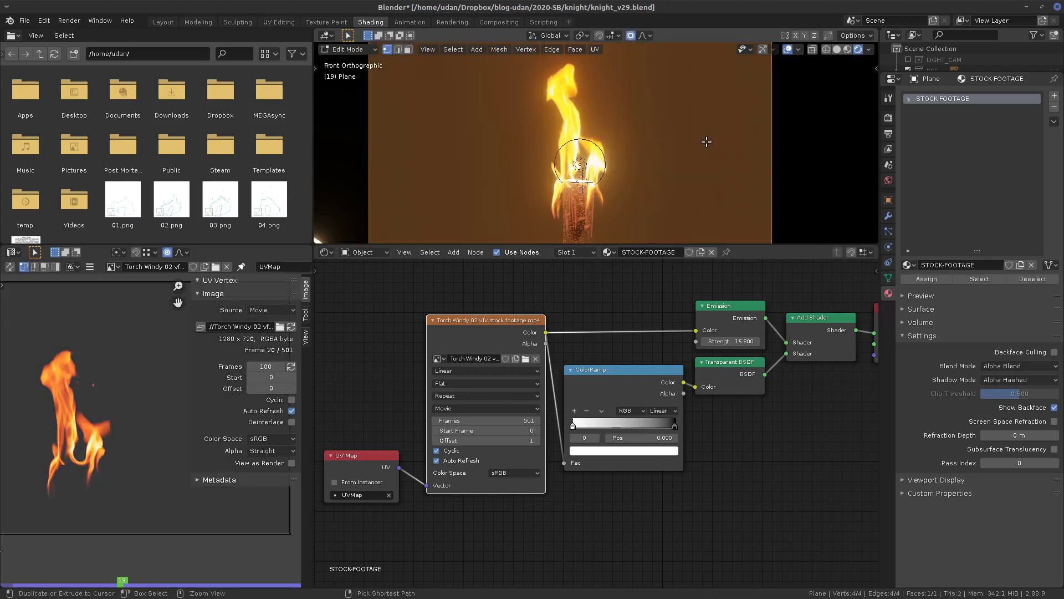
click(773, 155)
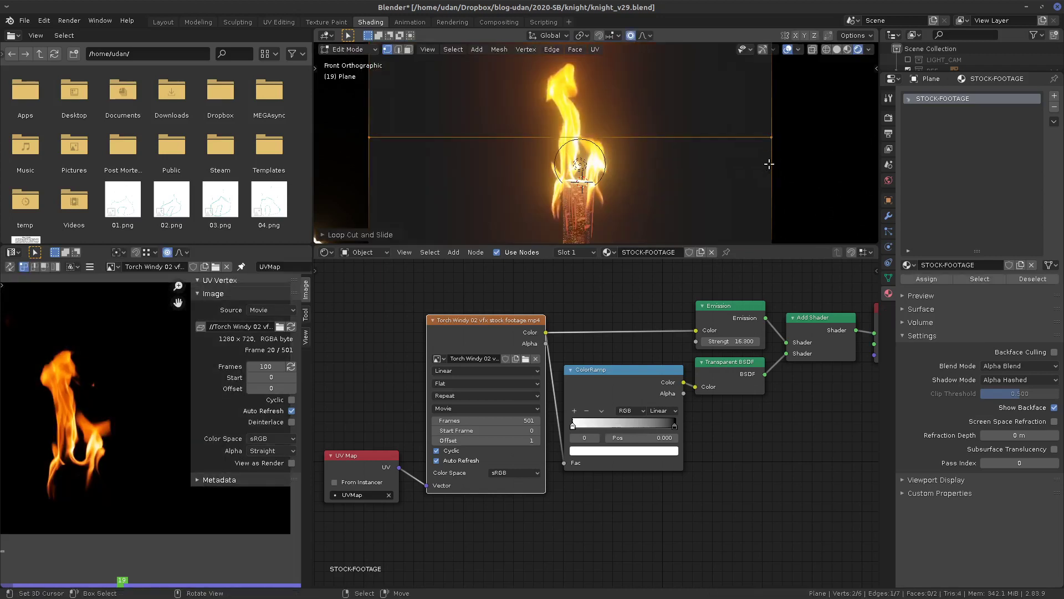
shift+middle_drag(708, 133, 717, 181)
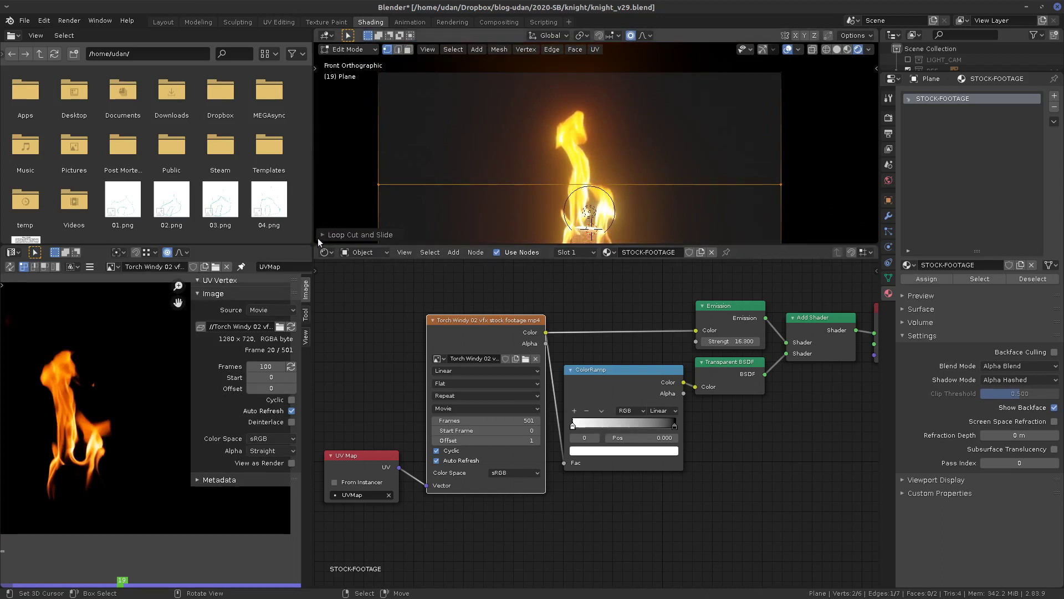
click(322, 235)
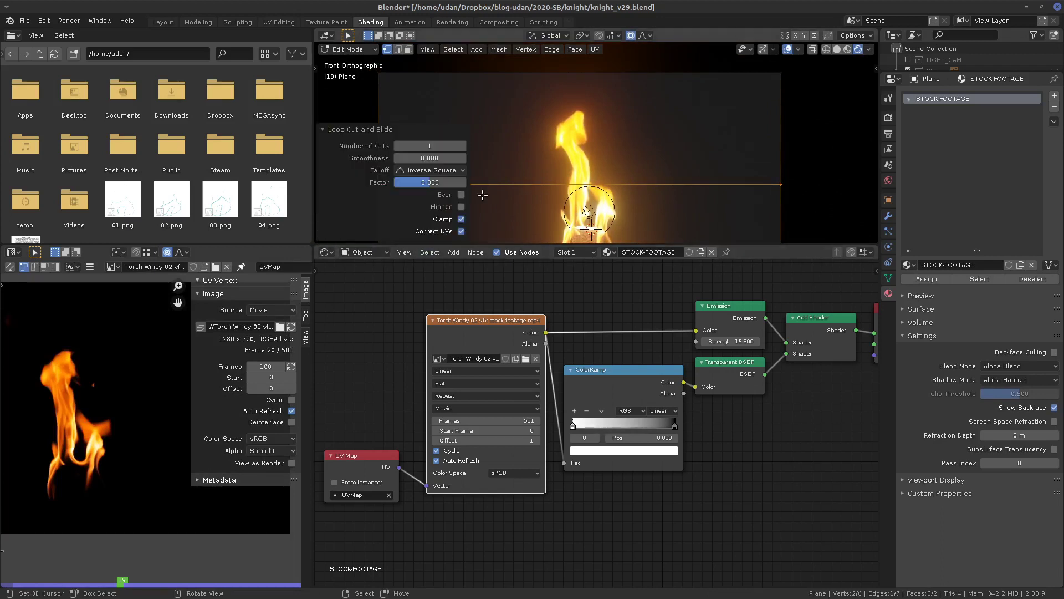
click(463, 145)
click(463, 145)
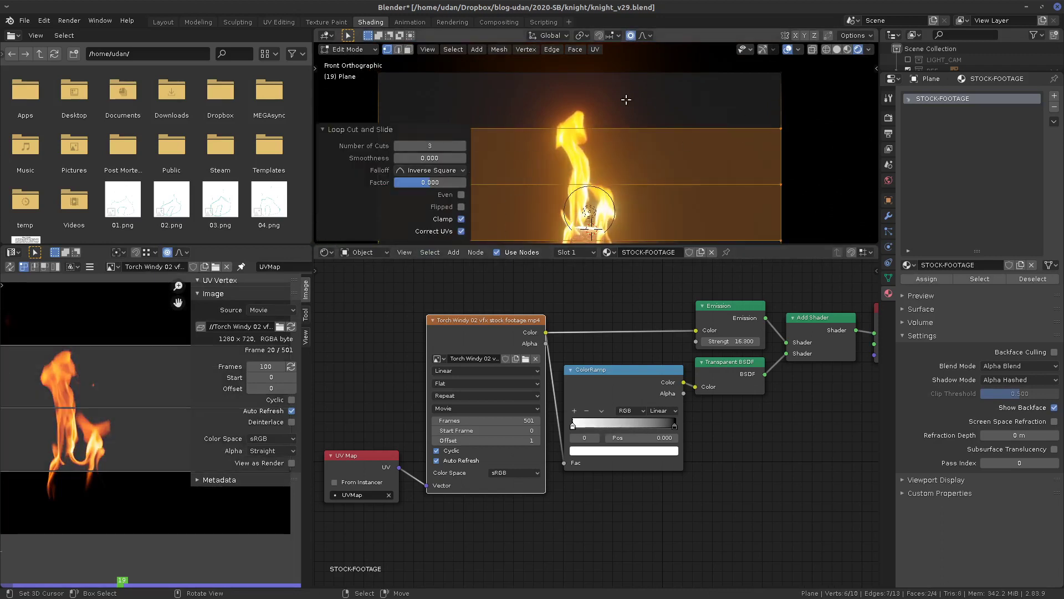
click(322, 132)
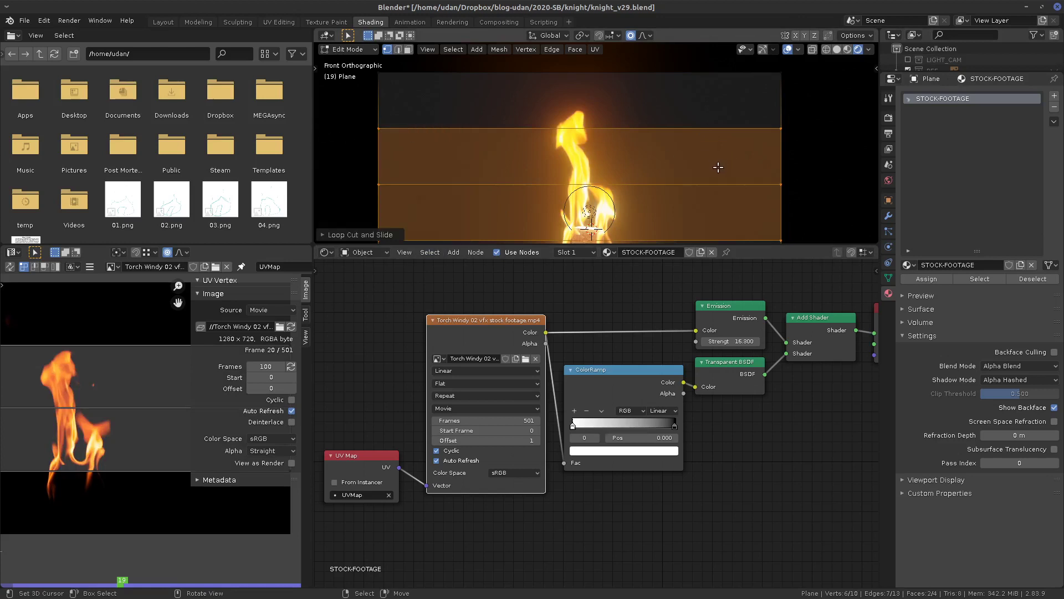
- Try to move the upper edge loops of the stock-footage plane with proportional editing
scroll(715, 158, down, 3)
click(701, 144)
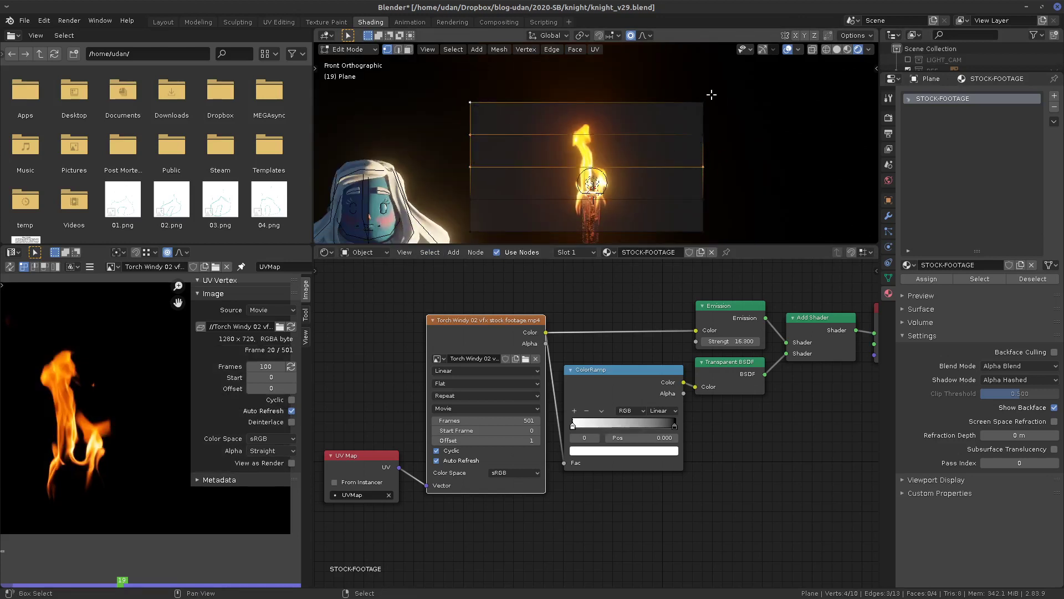
shift+click(702, 131)
key(g)
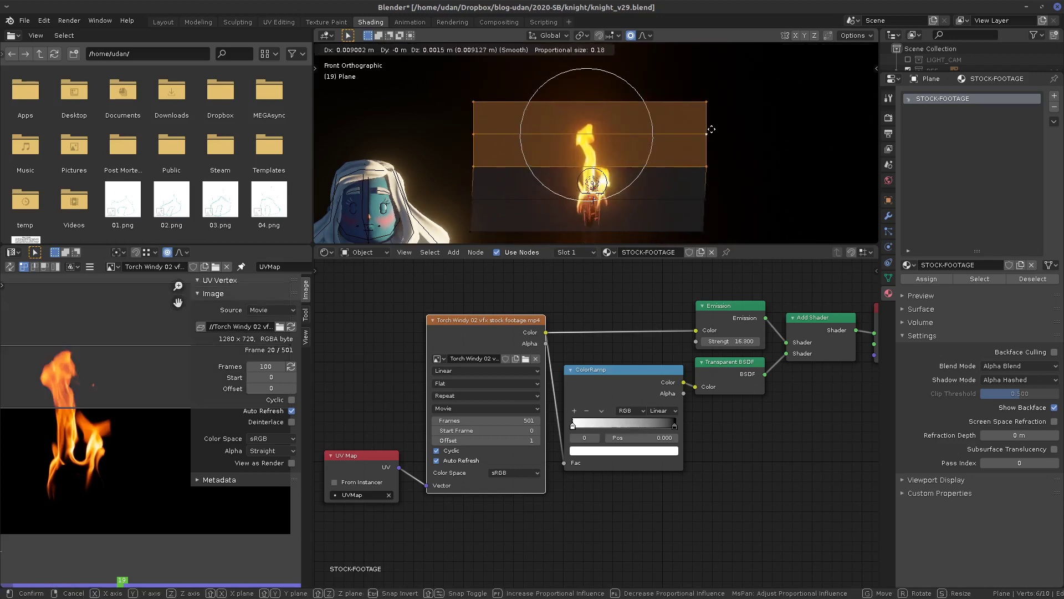
right_click(716, 126)
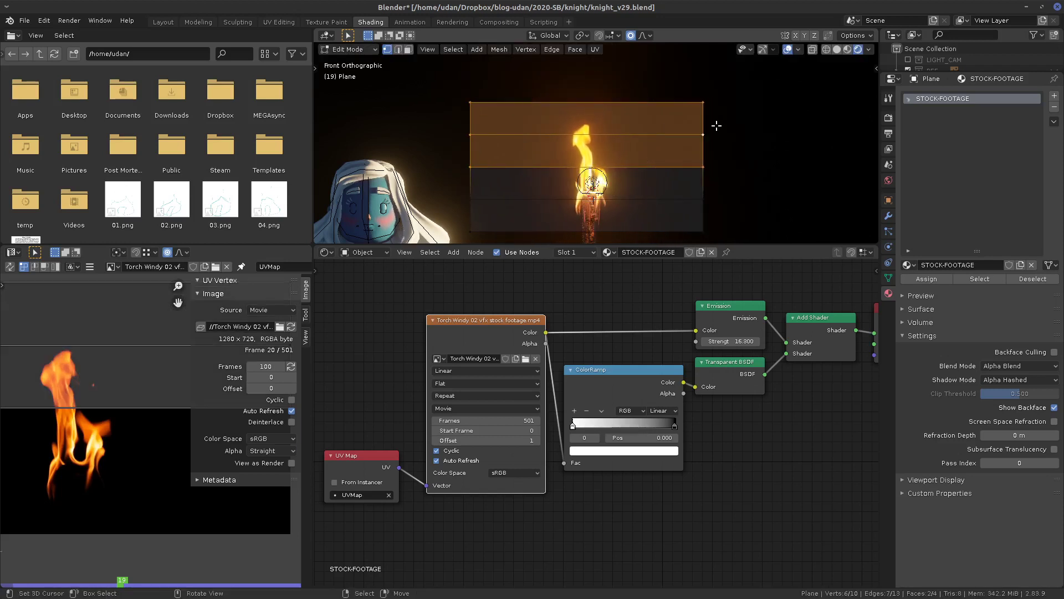
- Add a centred vertical loop cut through the stock-footage plane
key(ctrl+r)
click(608, 159)
right_click(637, 134)
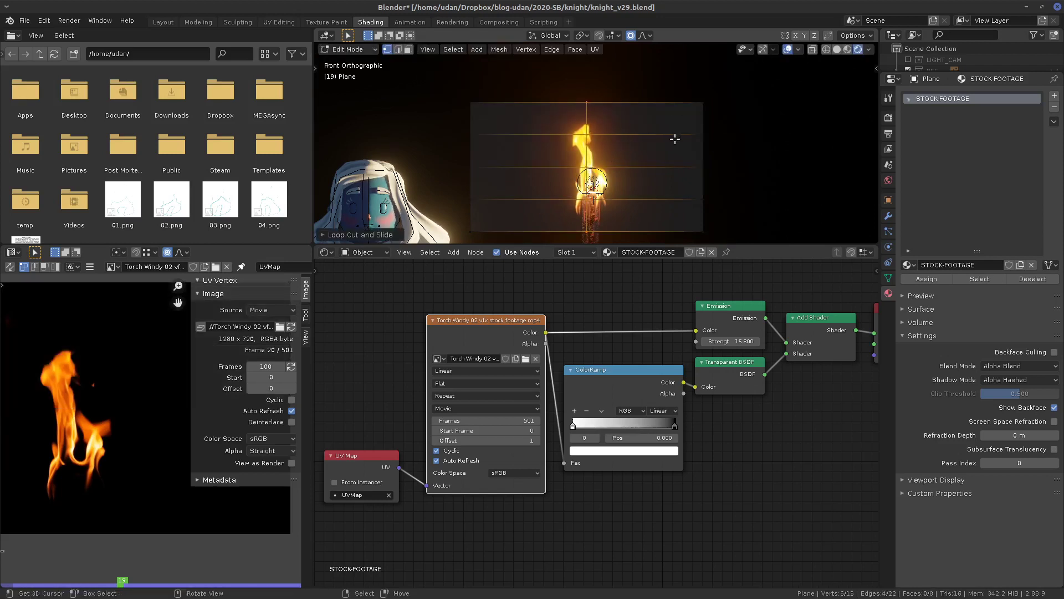
- Try bending the flame by rotating and moving the centre vertex near its tip with proportional editing
click(589, 104)
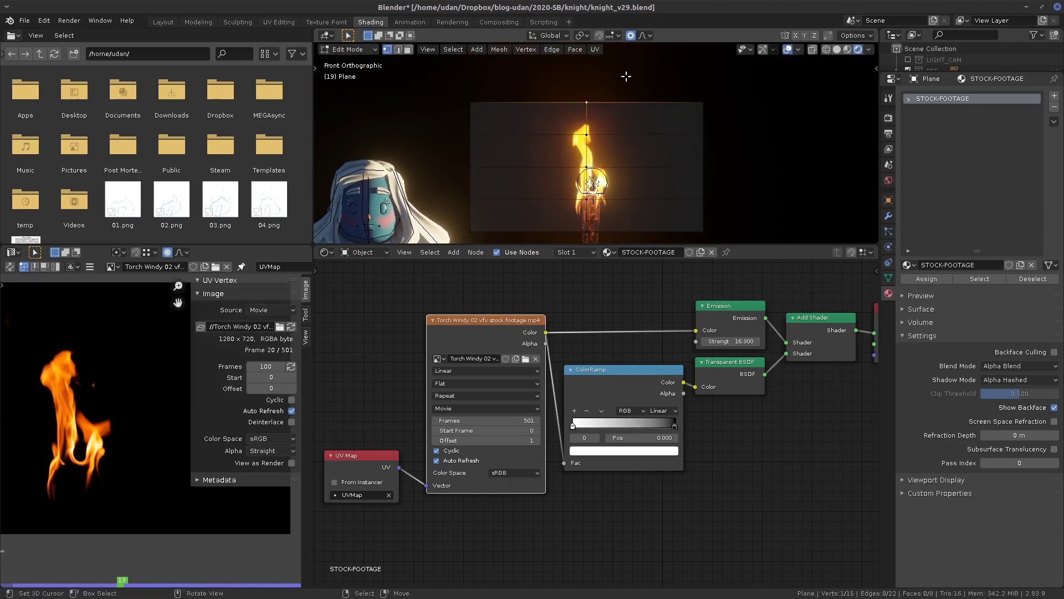
click(588, 138)
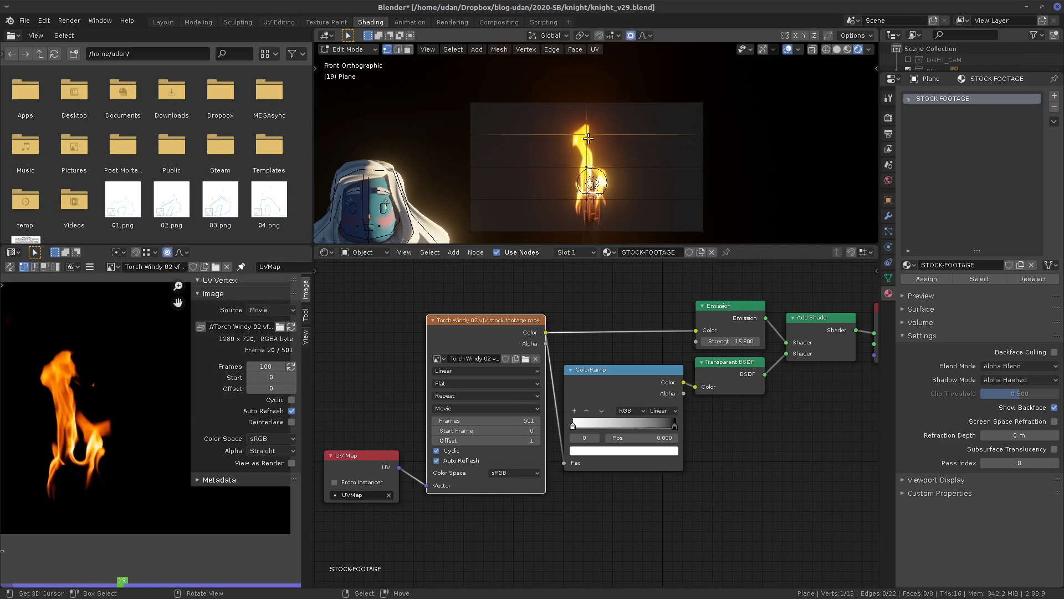
key(r)
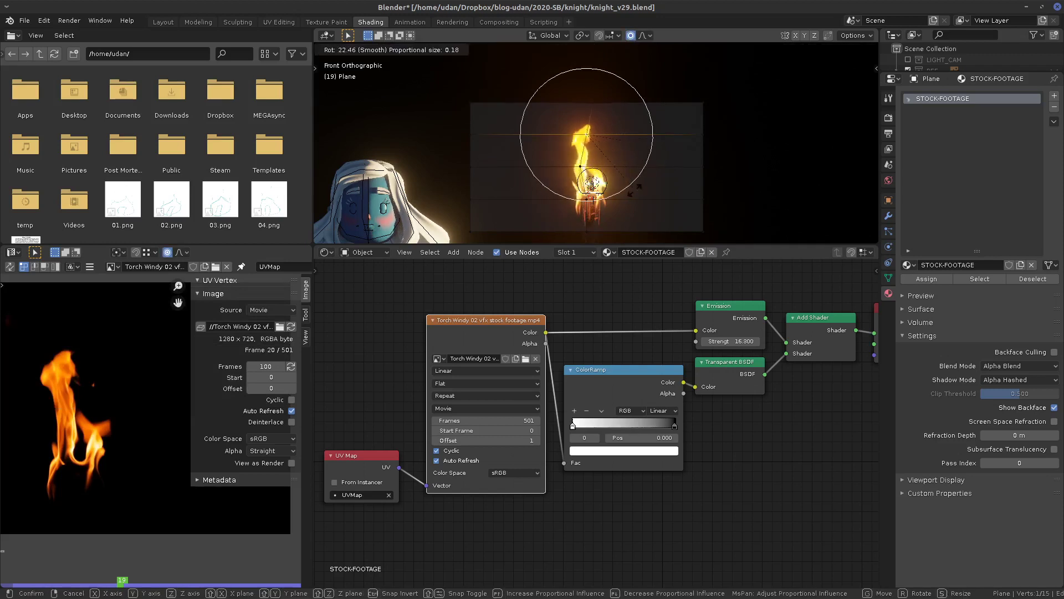
click(645, 143)
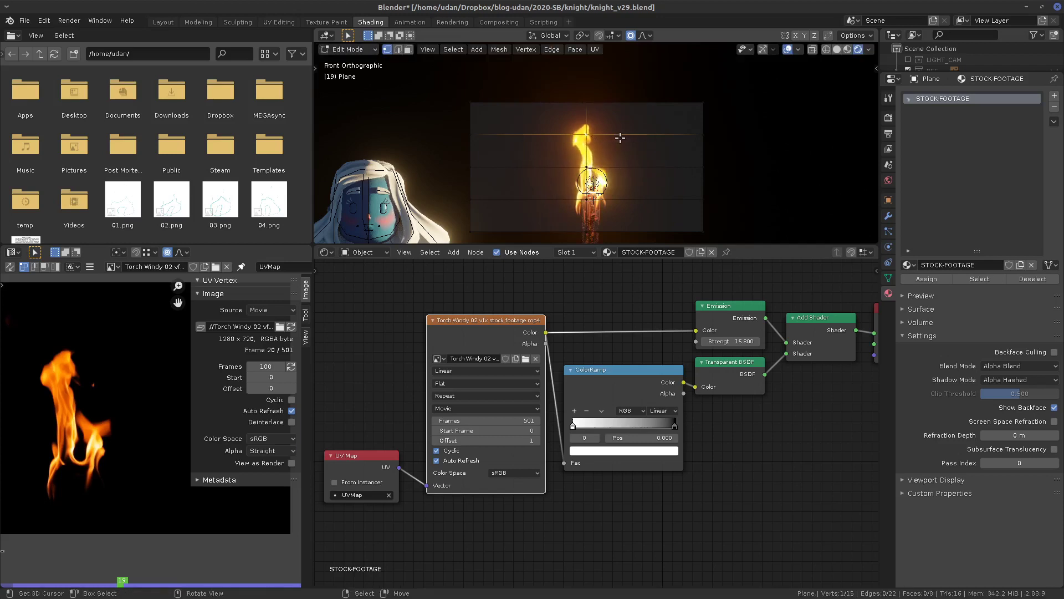
key(g)
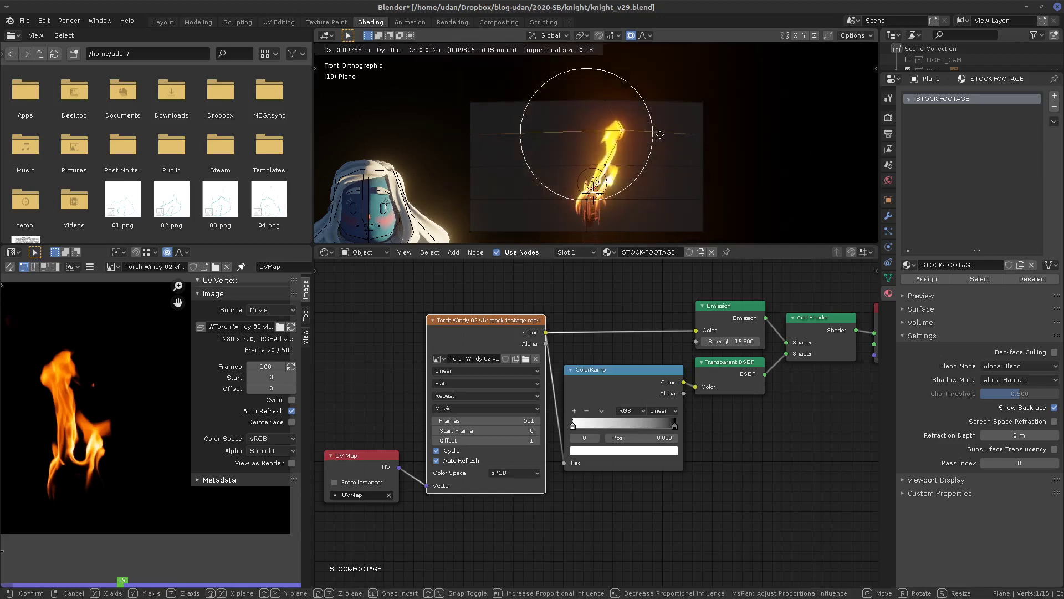
right_click(623, 151)
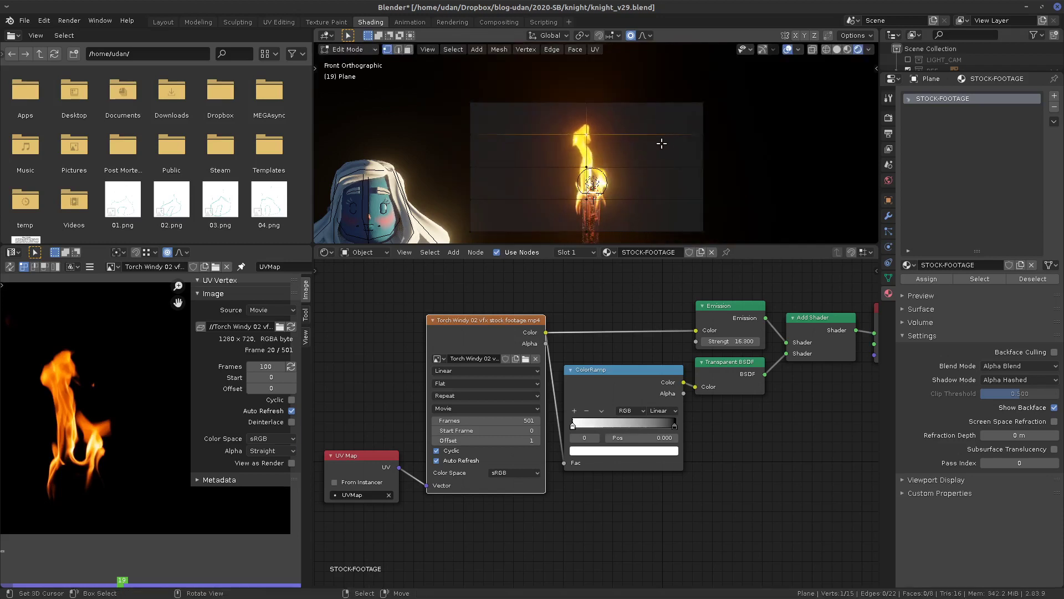
- Return the stock-footage plane to Object Mode and save knight_v29.blend
key(Tab)
shift+middle_drag(654, 190, 676, 174)
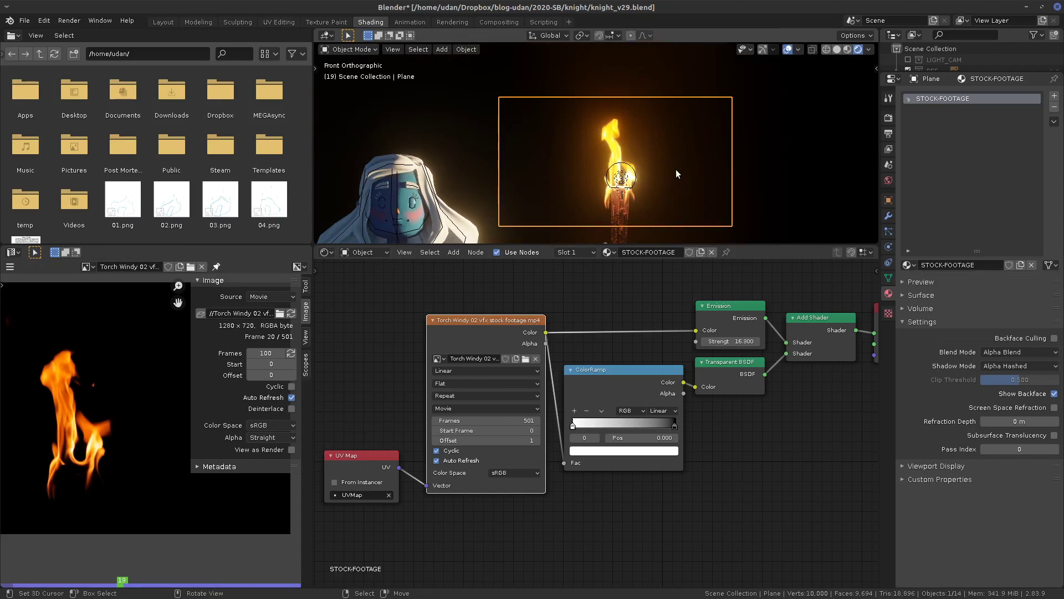
key(ctrl+s)
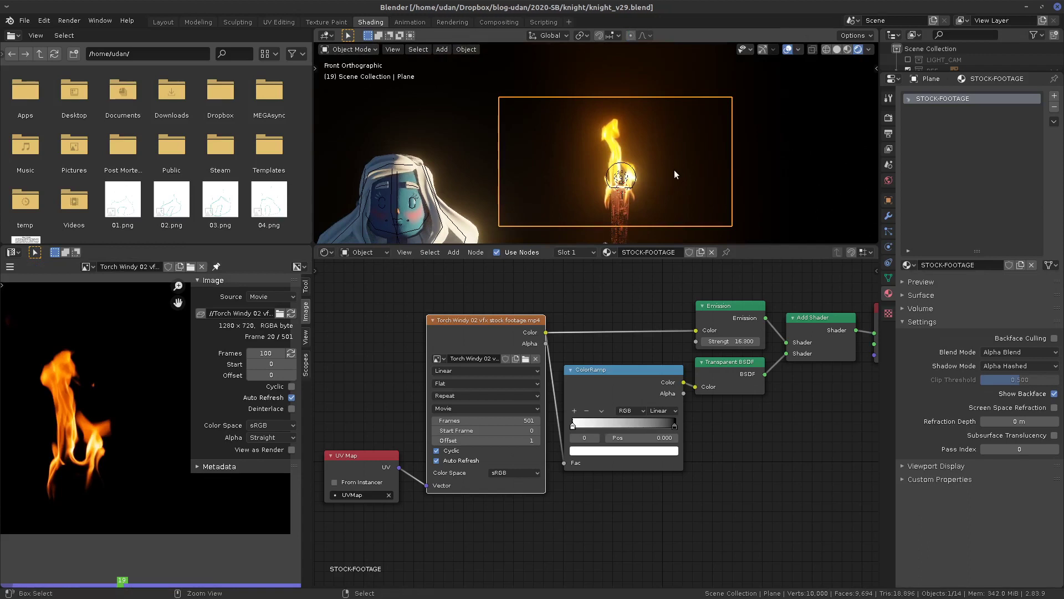